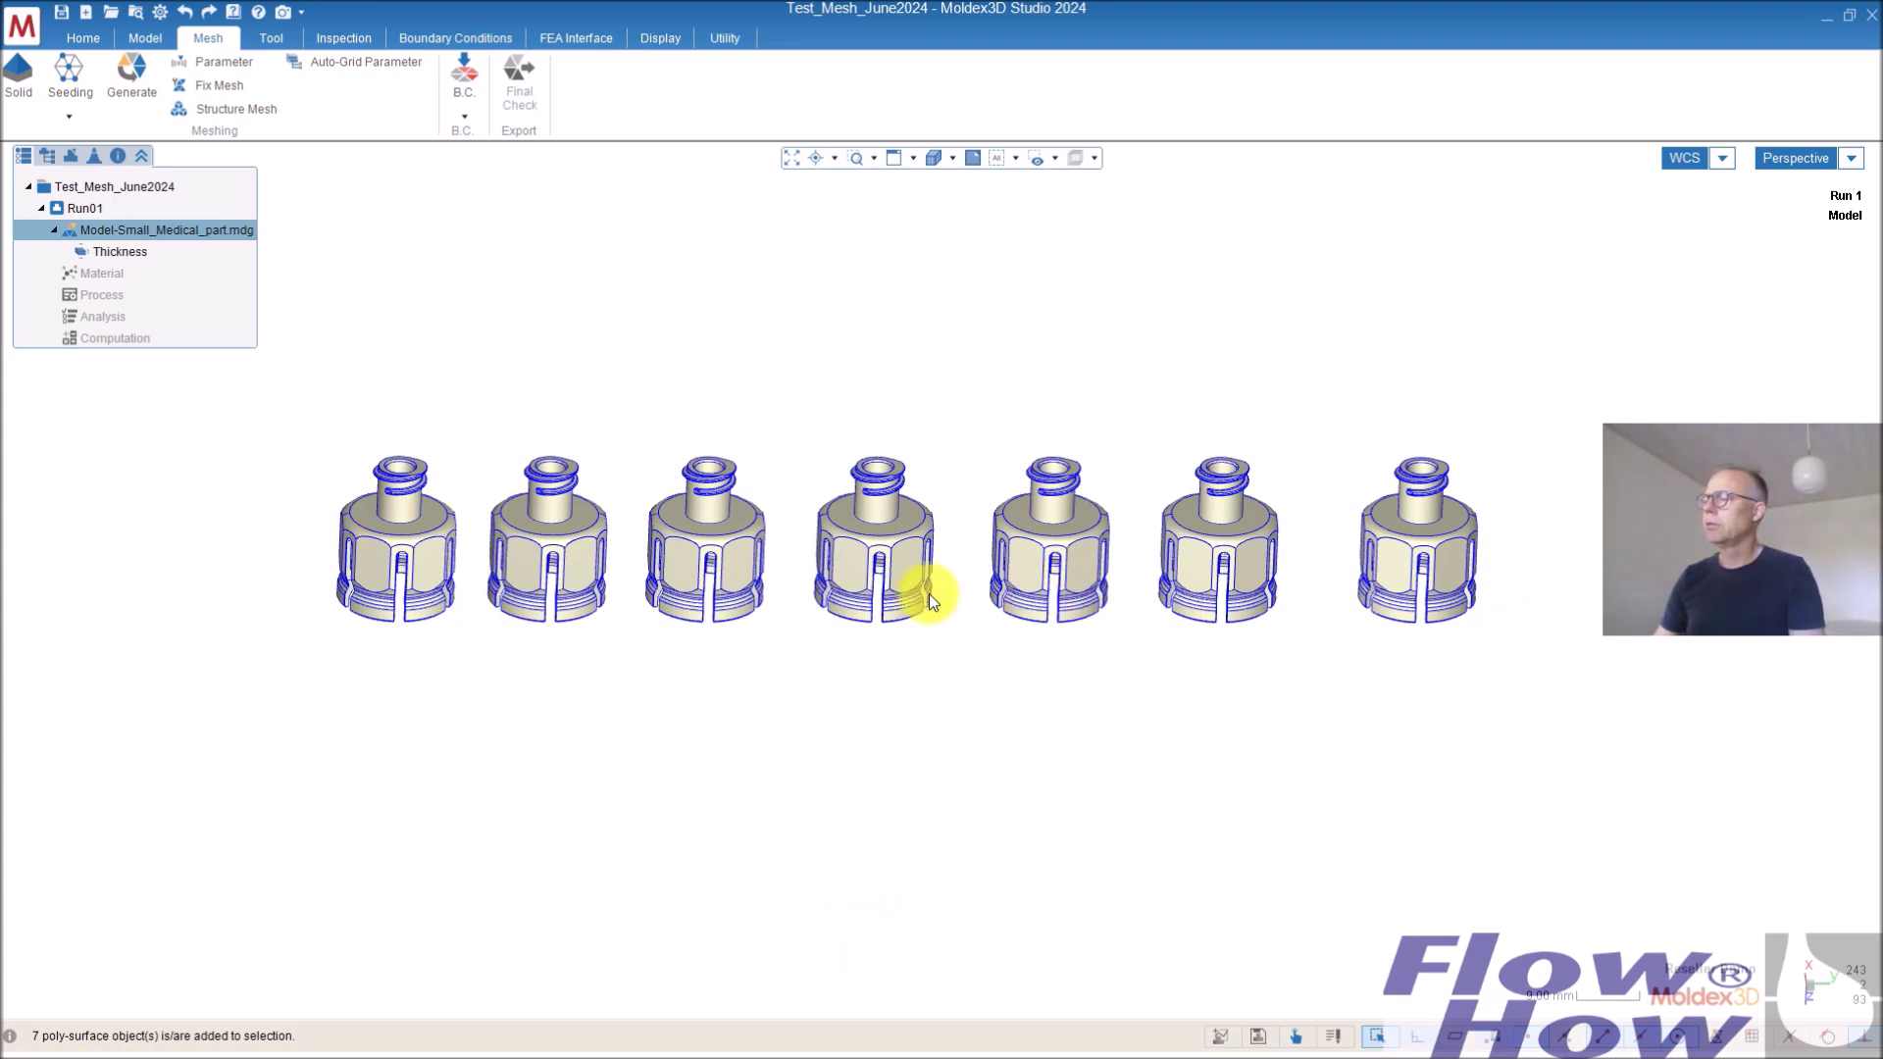
# Examine the geometry of the row of seven small medical parts, including their threaded necks and slotted skirts
pyautogui.moveTo(1000, 673)
pyautogui.mouseDown(button='middle')
pyautogui.moveTo(1489, 670)
pyautogui.moveTo(1480, 575)
pyautogui.moveTo(1468, 673)
pyautogui.moveTo(1429, 673)
pyautogui.mouseUp(button='middle')
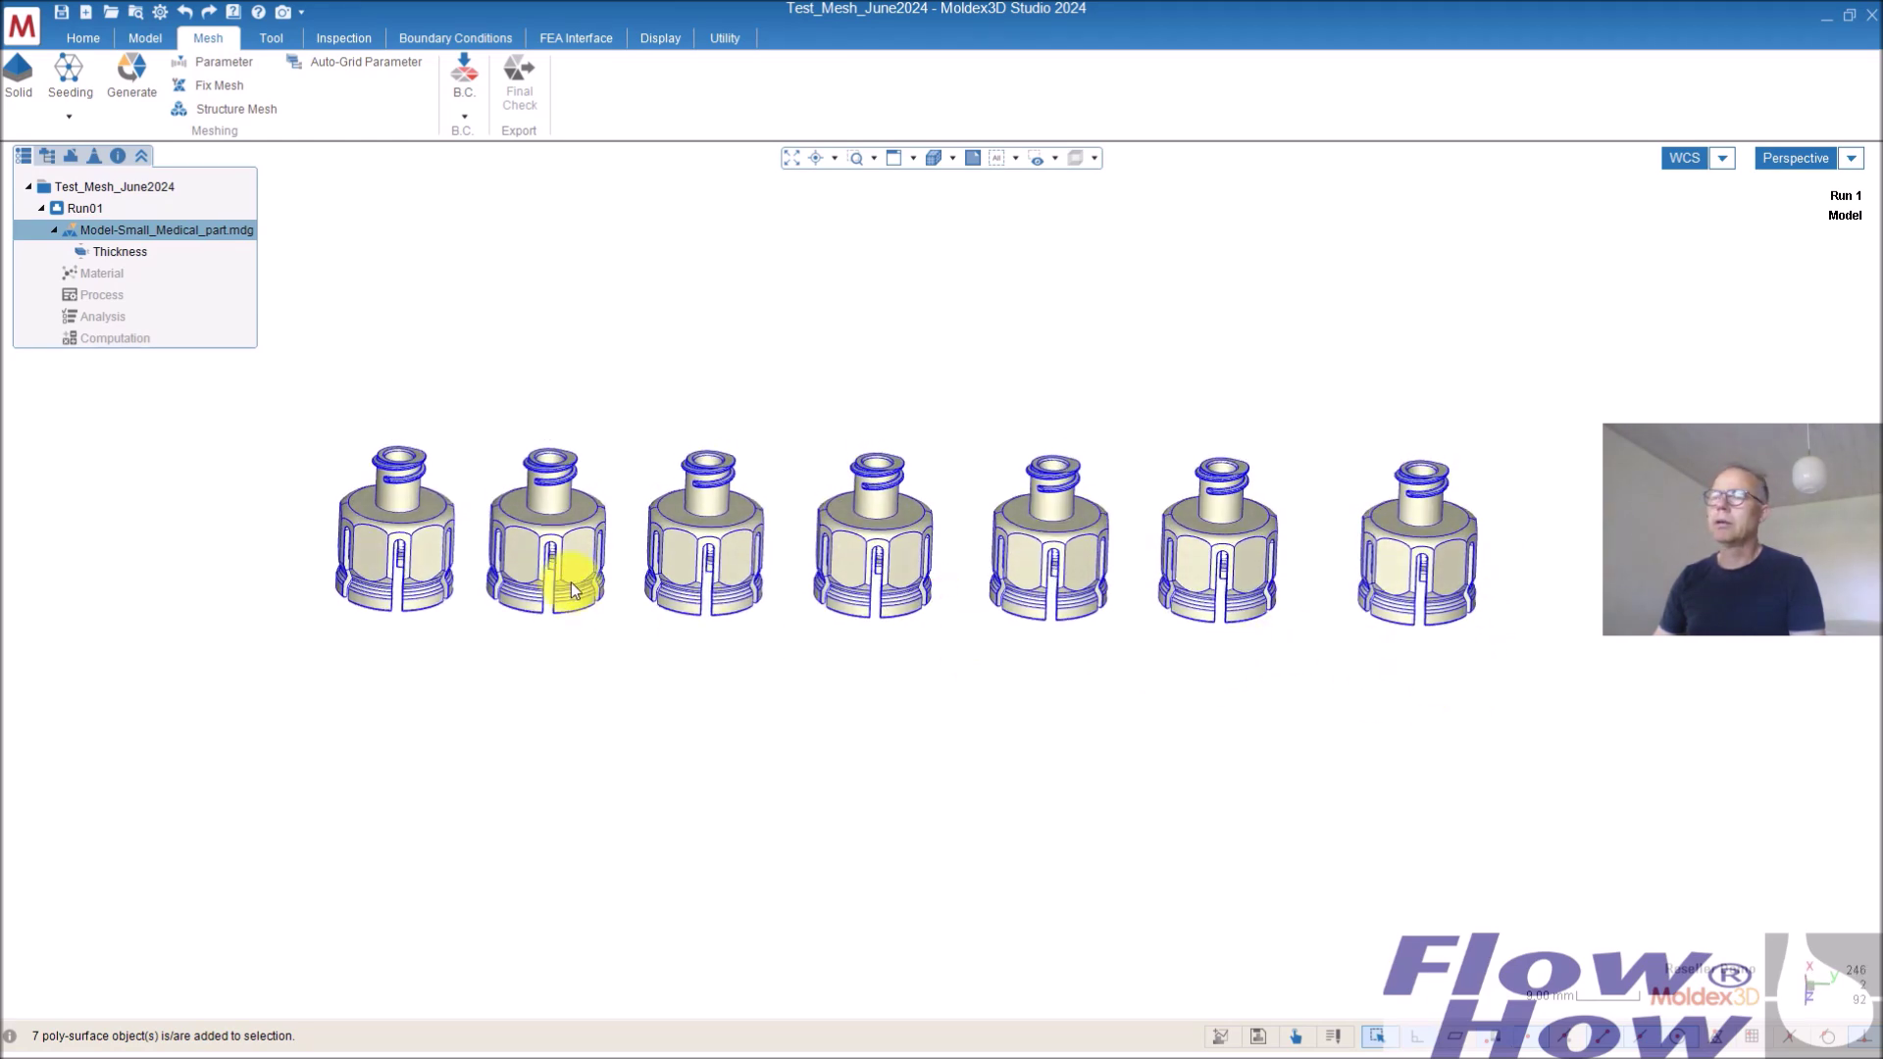
pyautogui.scroll(5, 1409, 546)
pyautogui.scroll(4, 1434, 484)
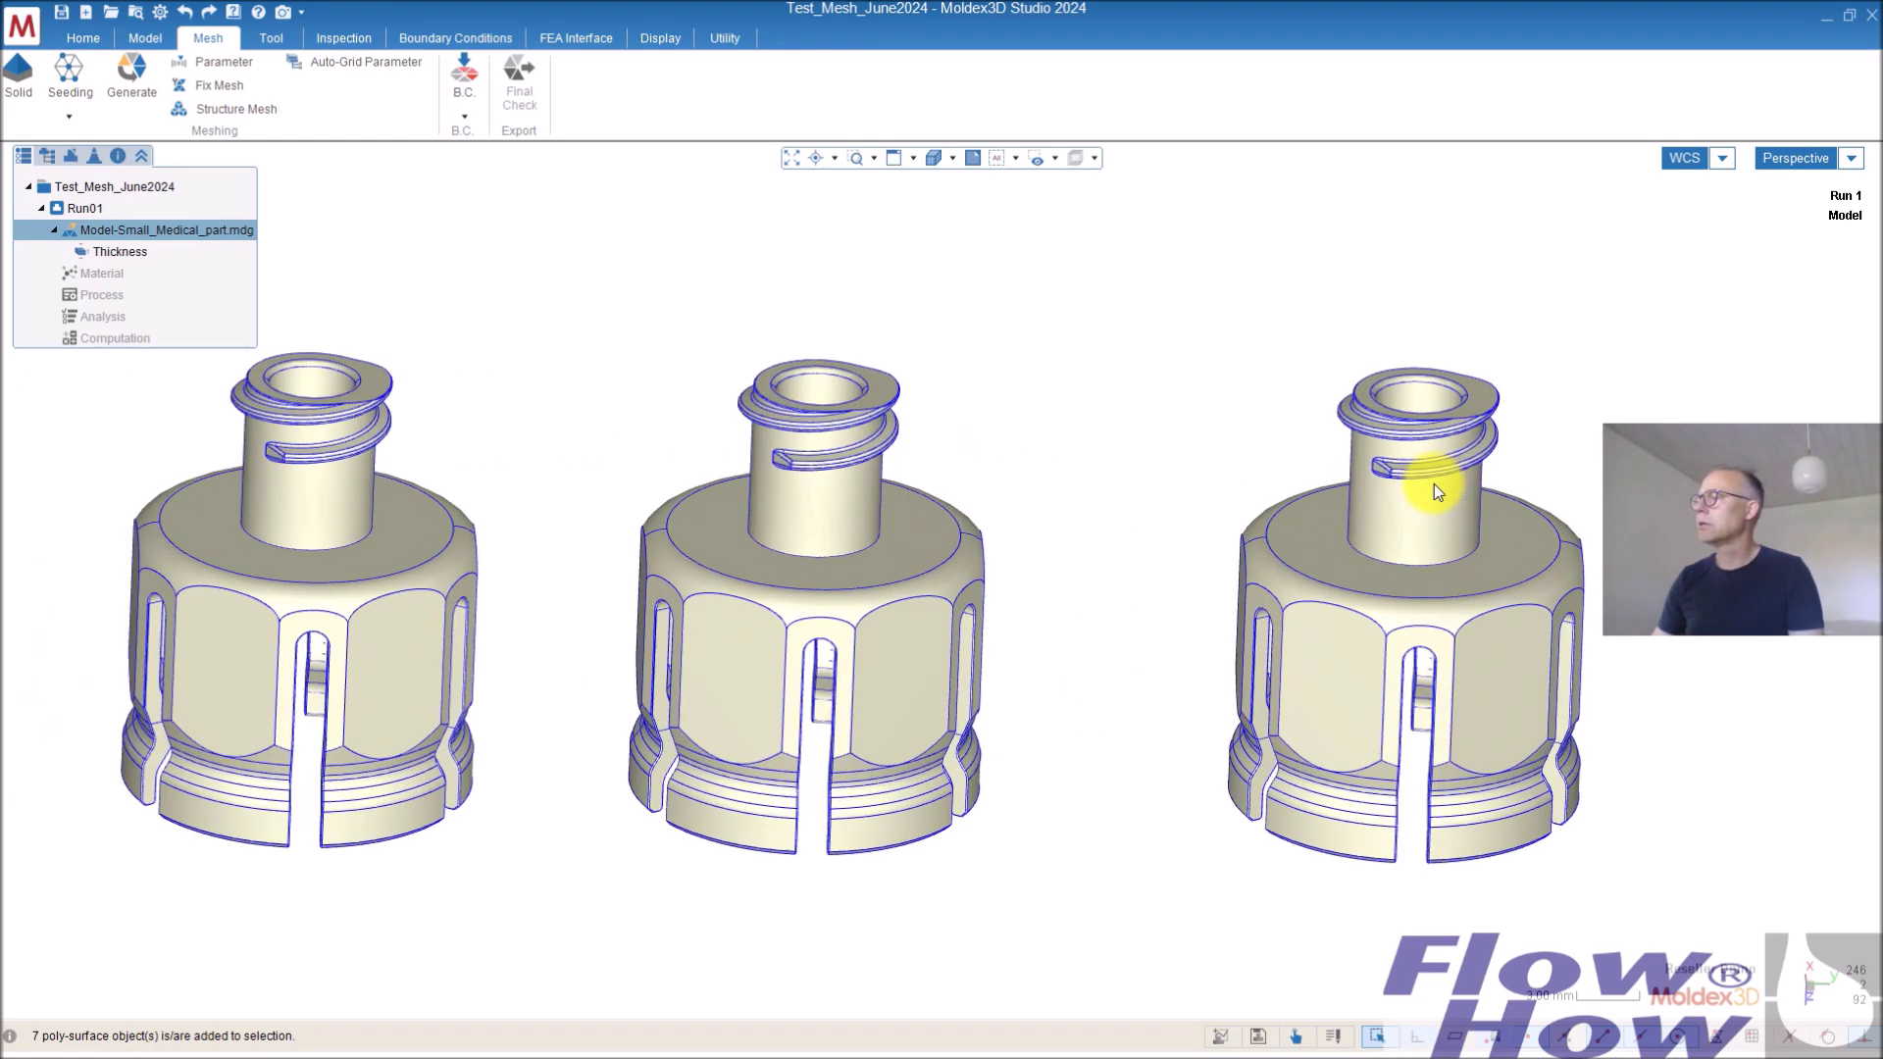
pyautogui.scroll(-3, 1420, 502)
pyautogui.scroll(-2, 1418, 503)
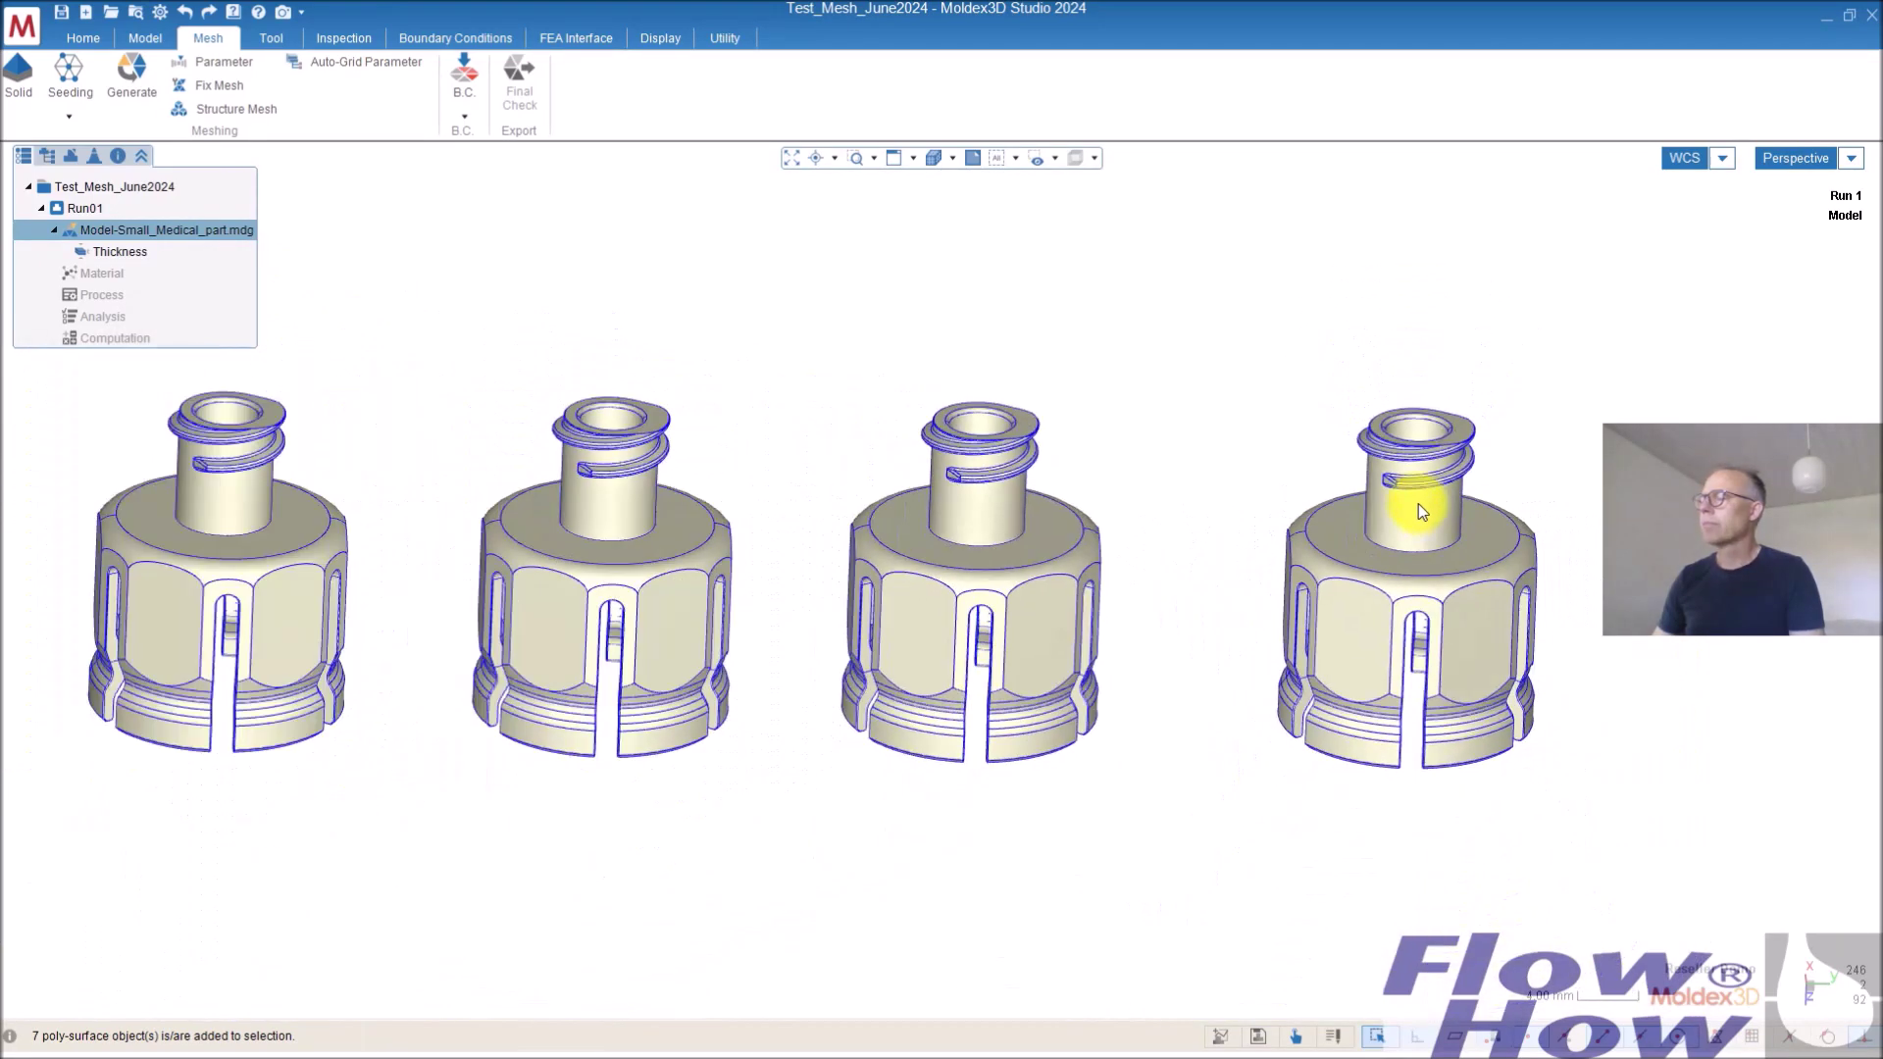
pyautogui.click(1428, 503)
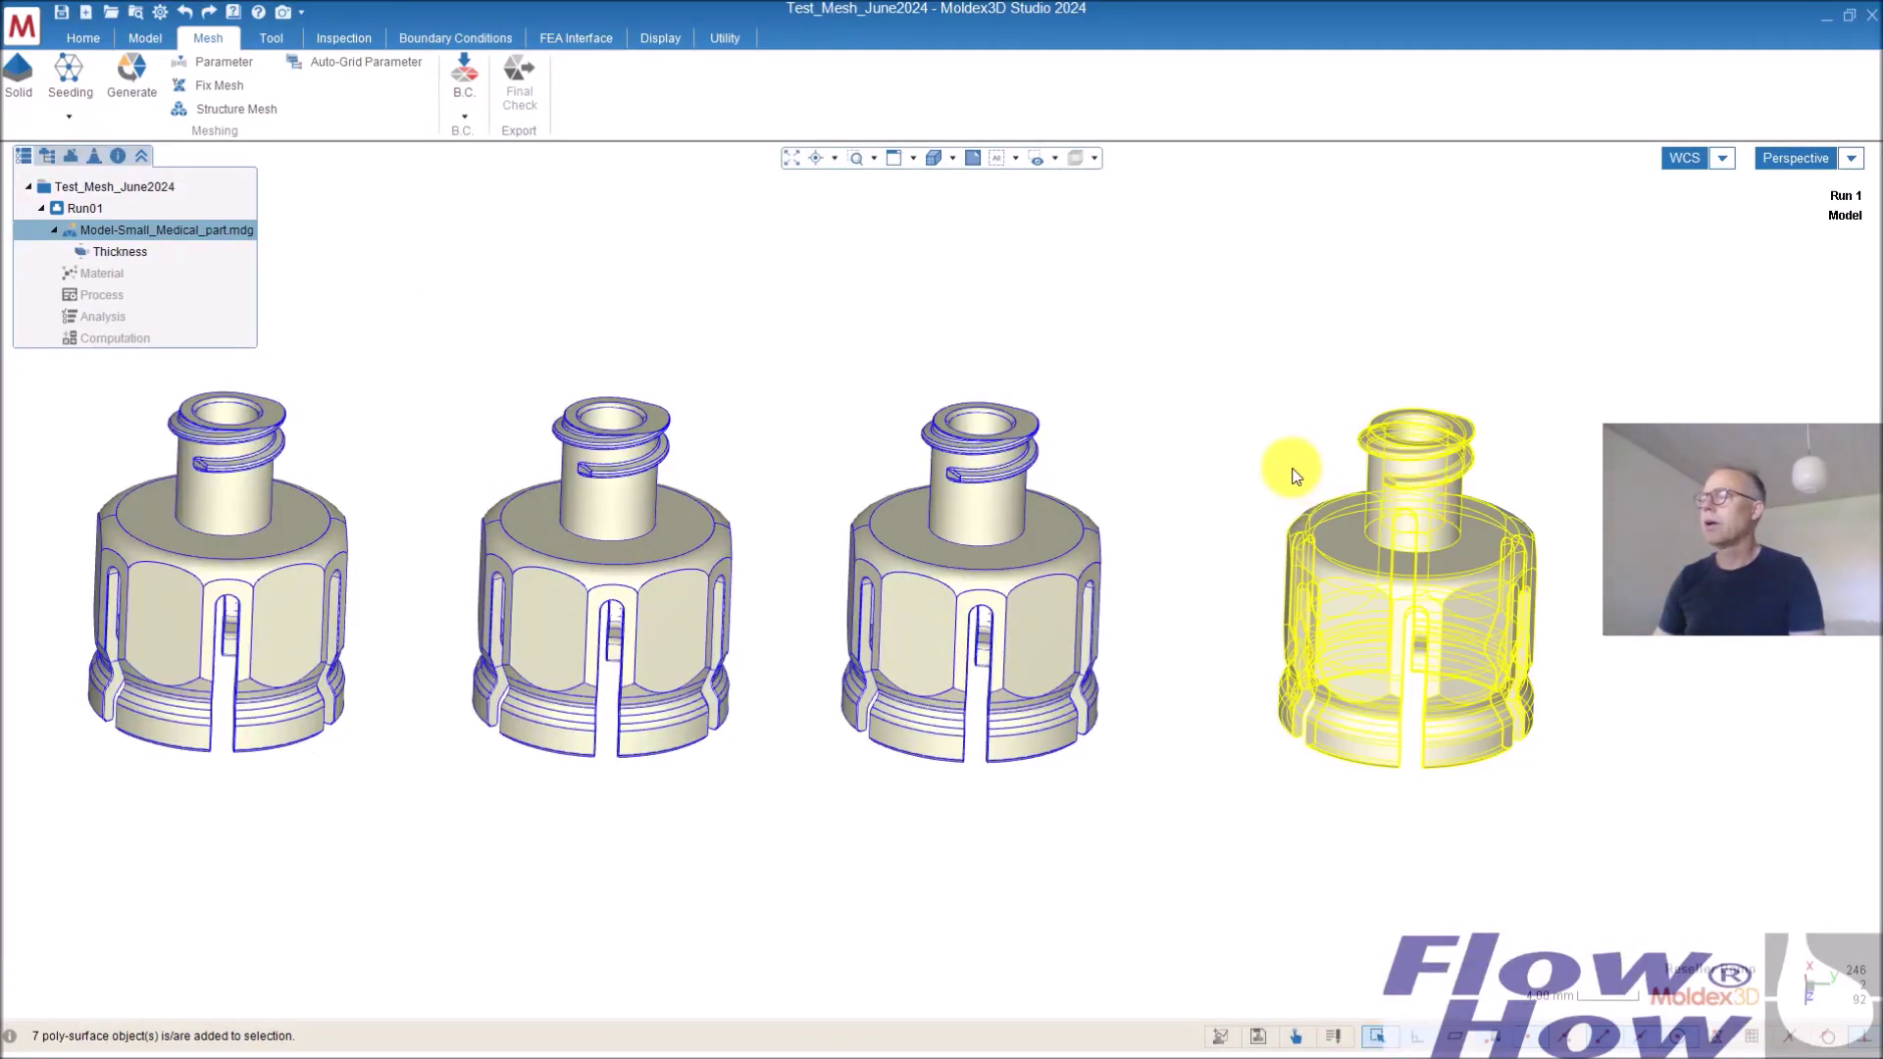
pyautogui.click(1215, 444)
pyautogui.moveTo(1210, 456); pyautogui.dragTo(1361, 639, button='middle')
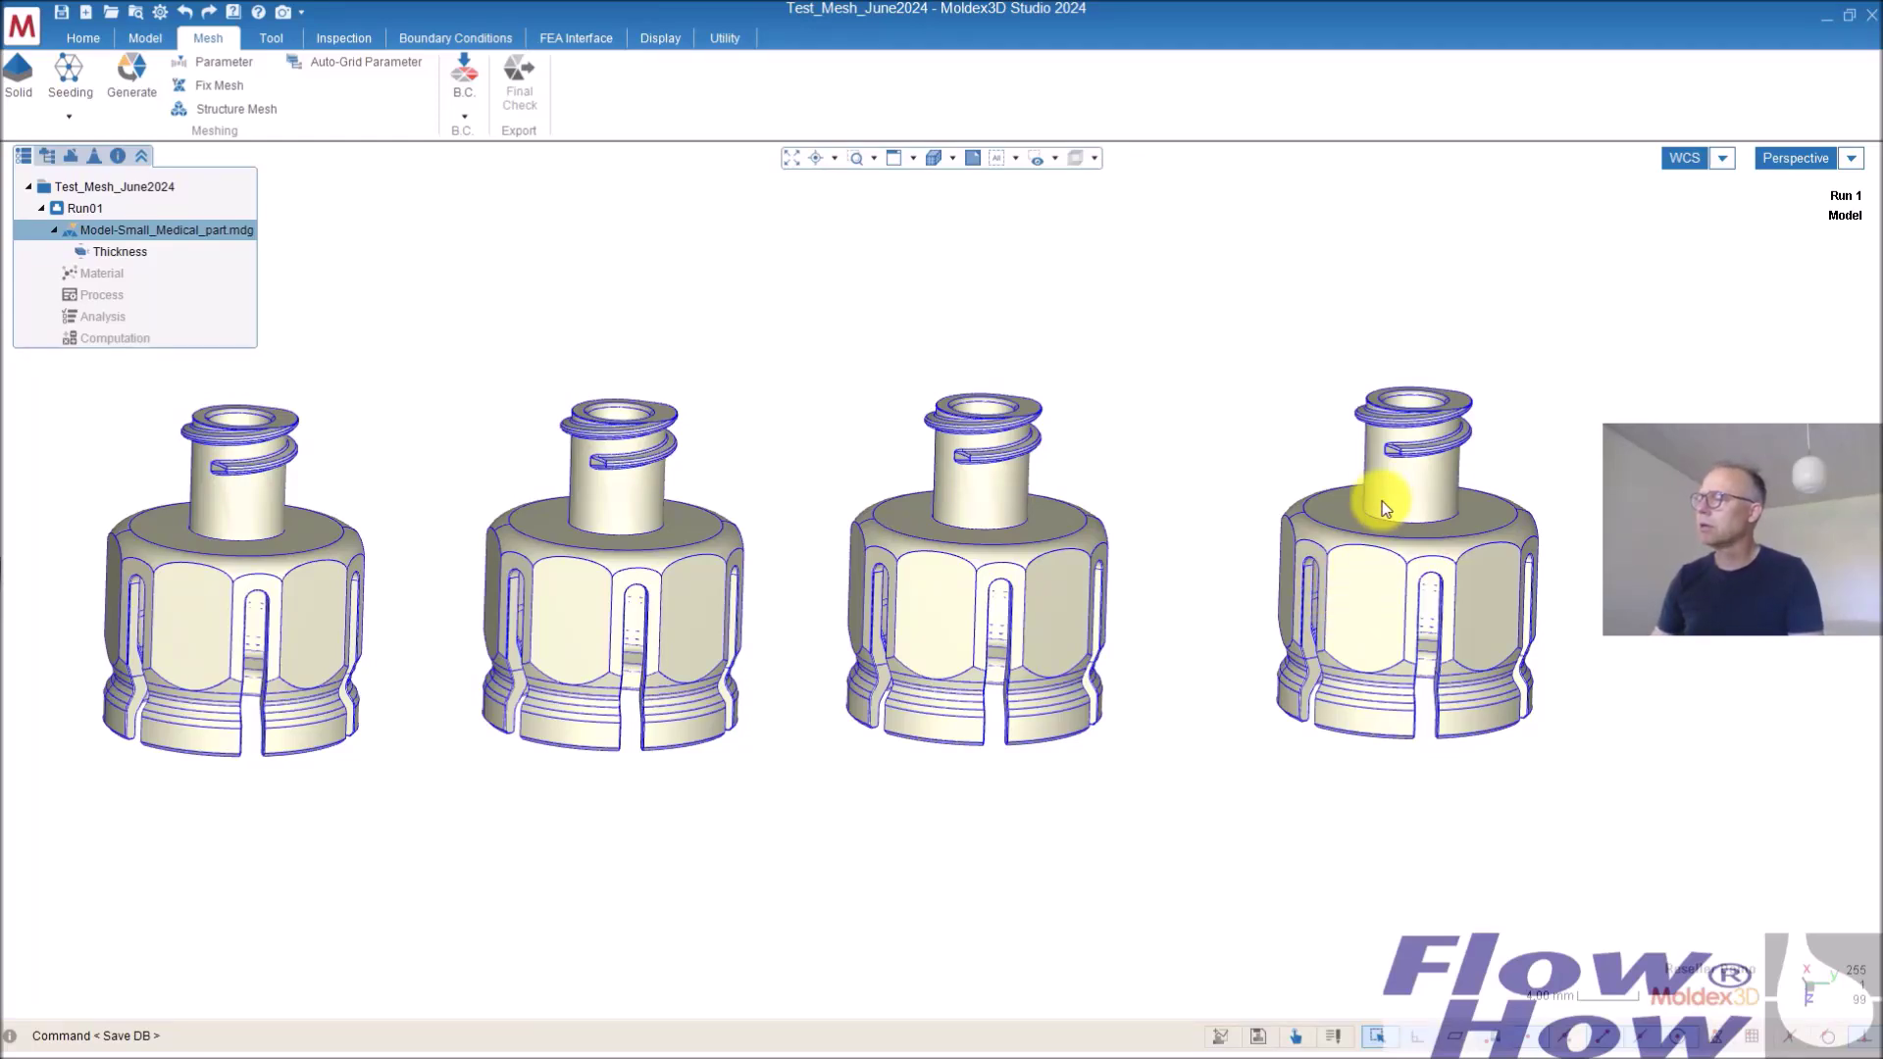
pyautogui.scroll(3, 1384, 508)
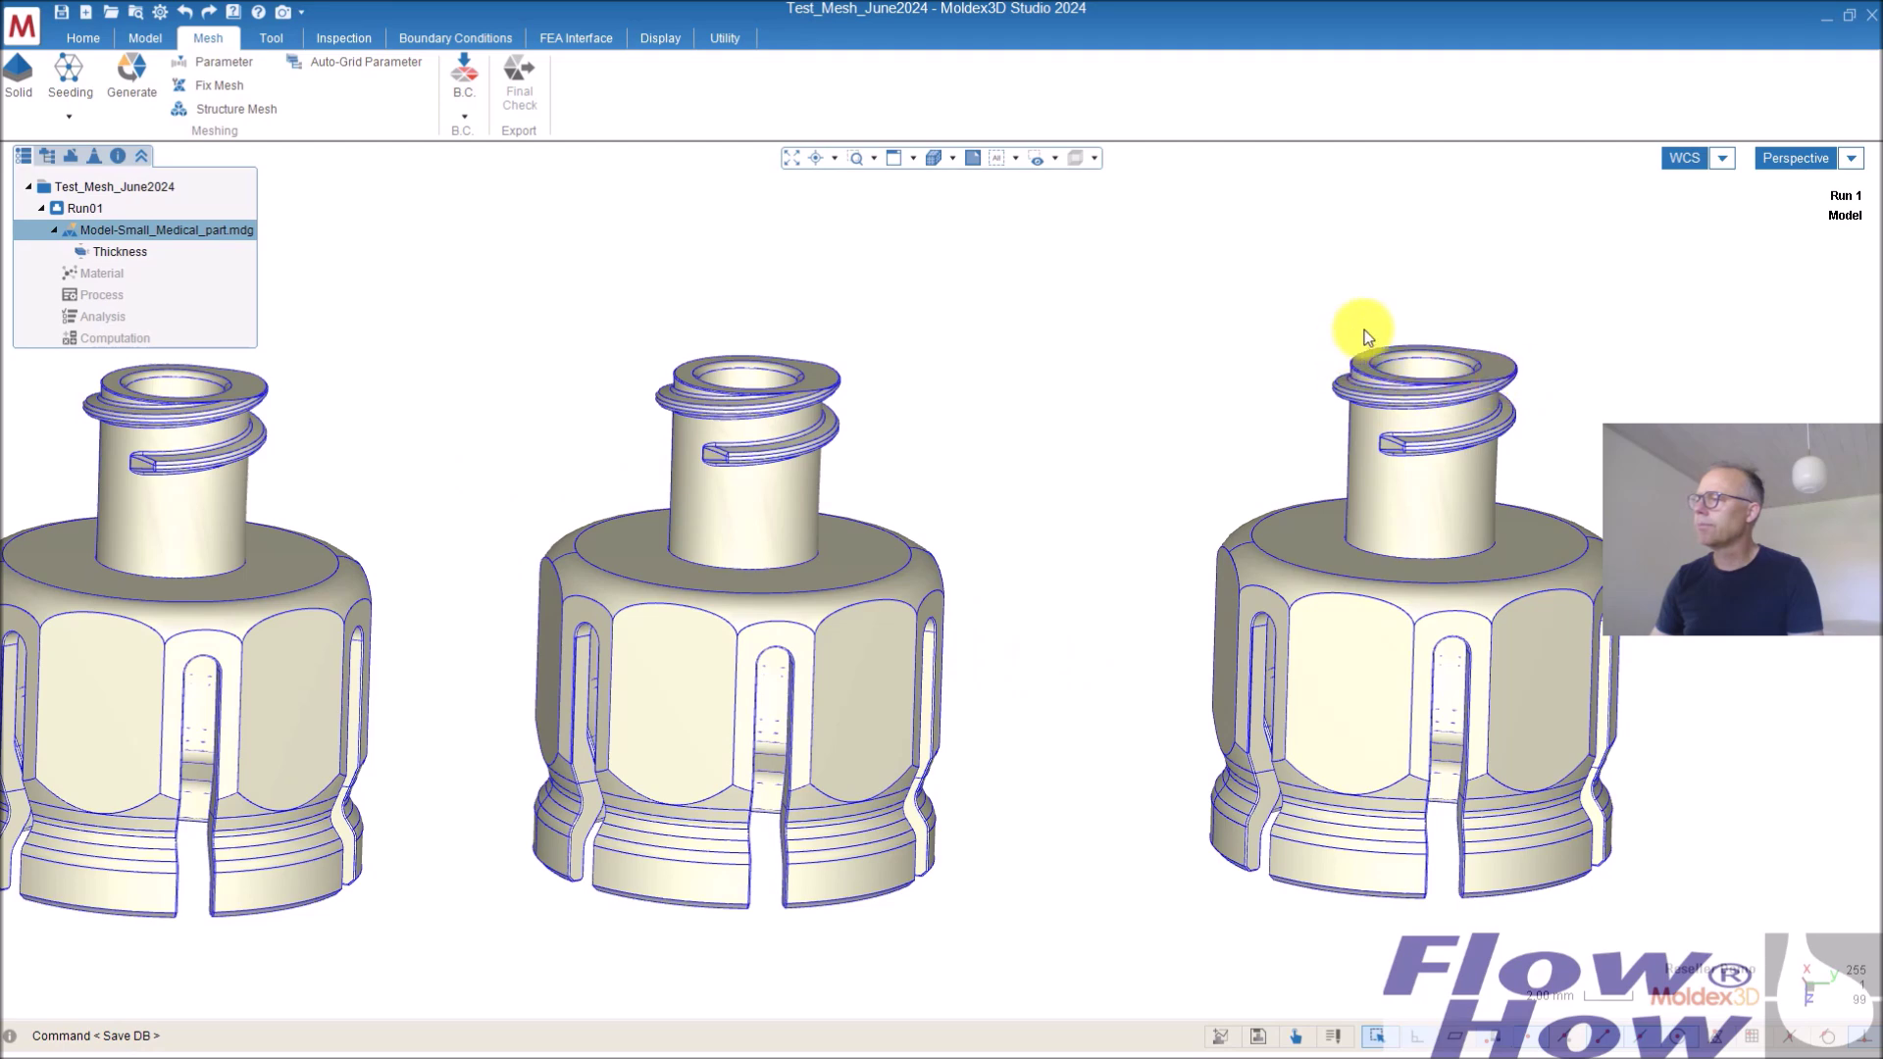
pyautogui.scroll(-5, 1334, 481)
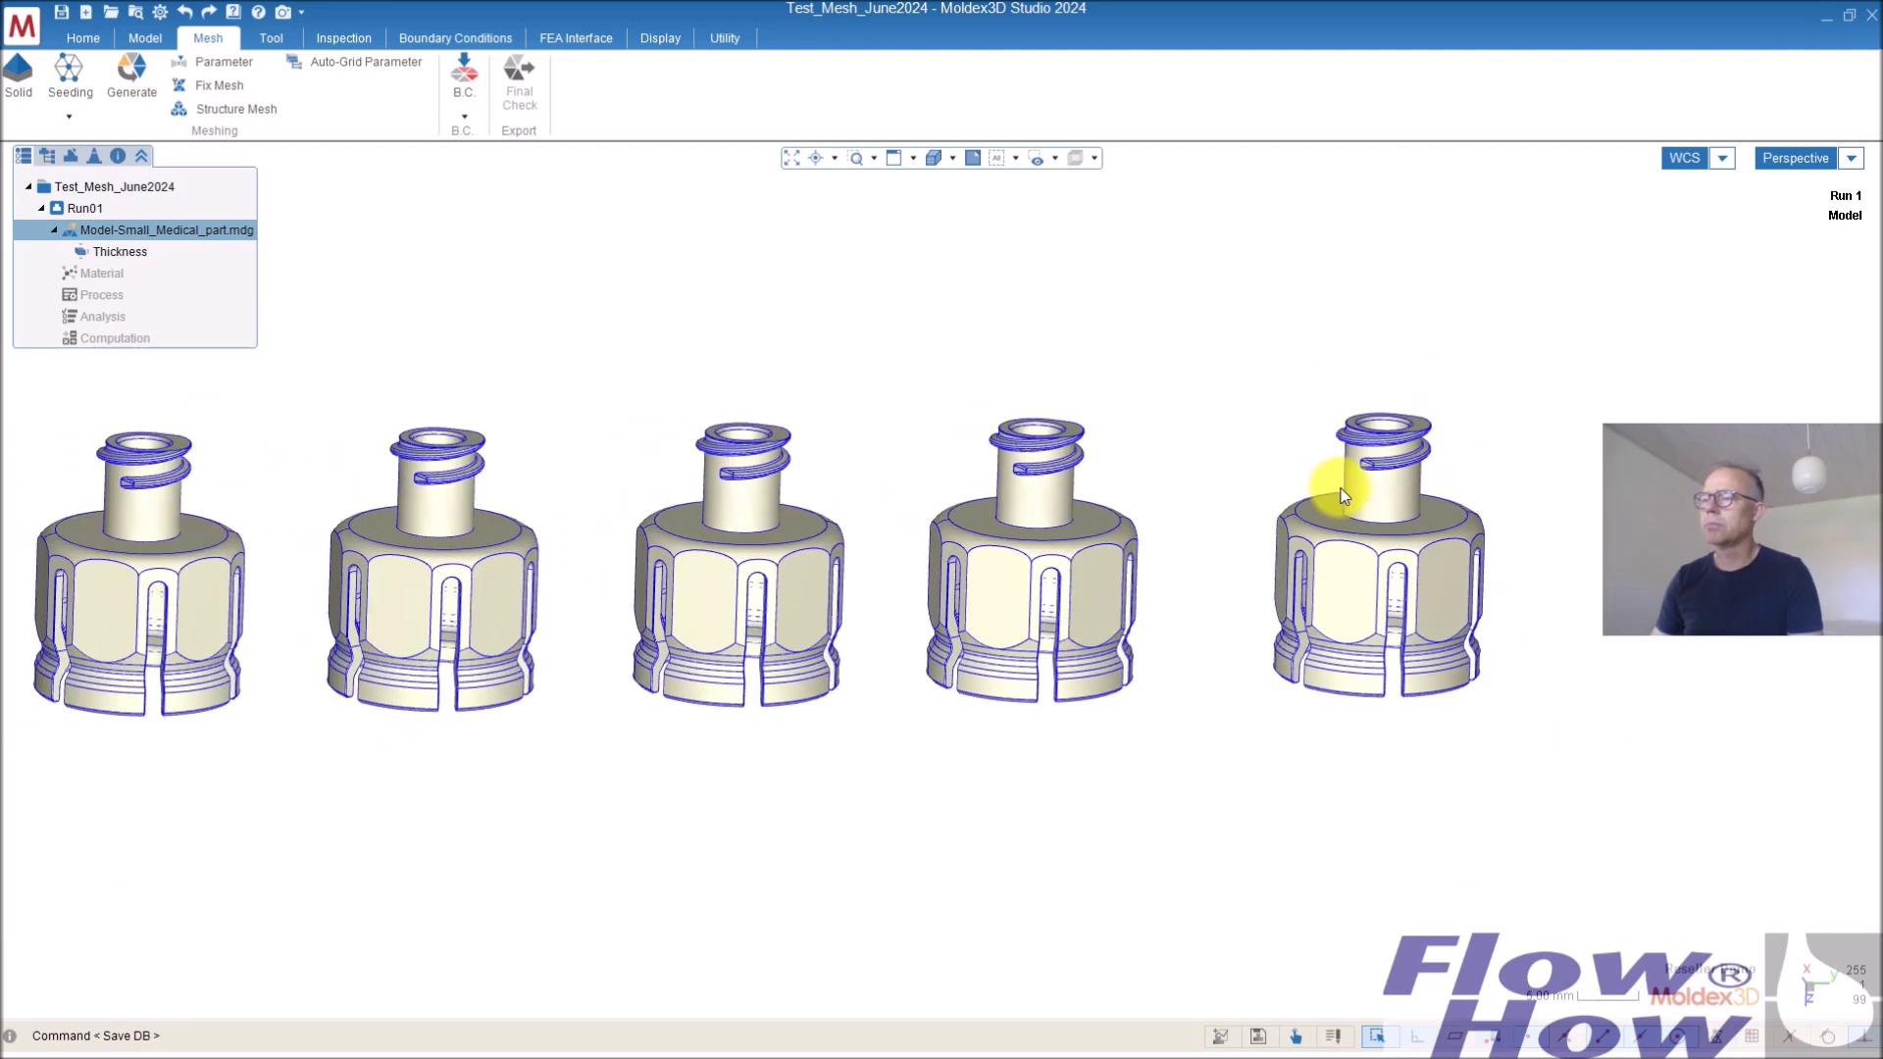
# Start node seeding on all seven medical parts and reset their initial mesh size
pyautogui.click(61, 67)
pyautogui.moveTo(1528, 396); pyautogui.dragTo(169, 773)
pyautogui.click(421, 250)
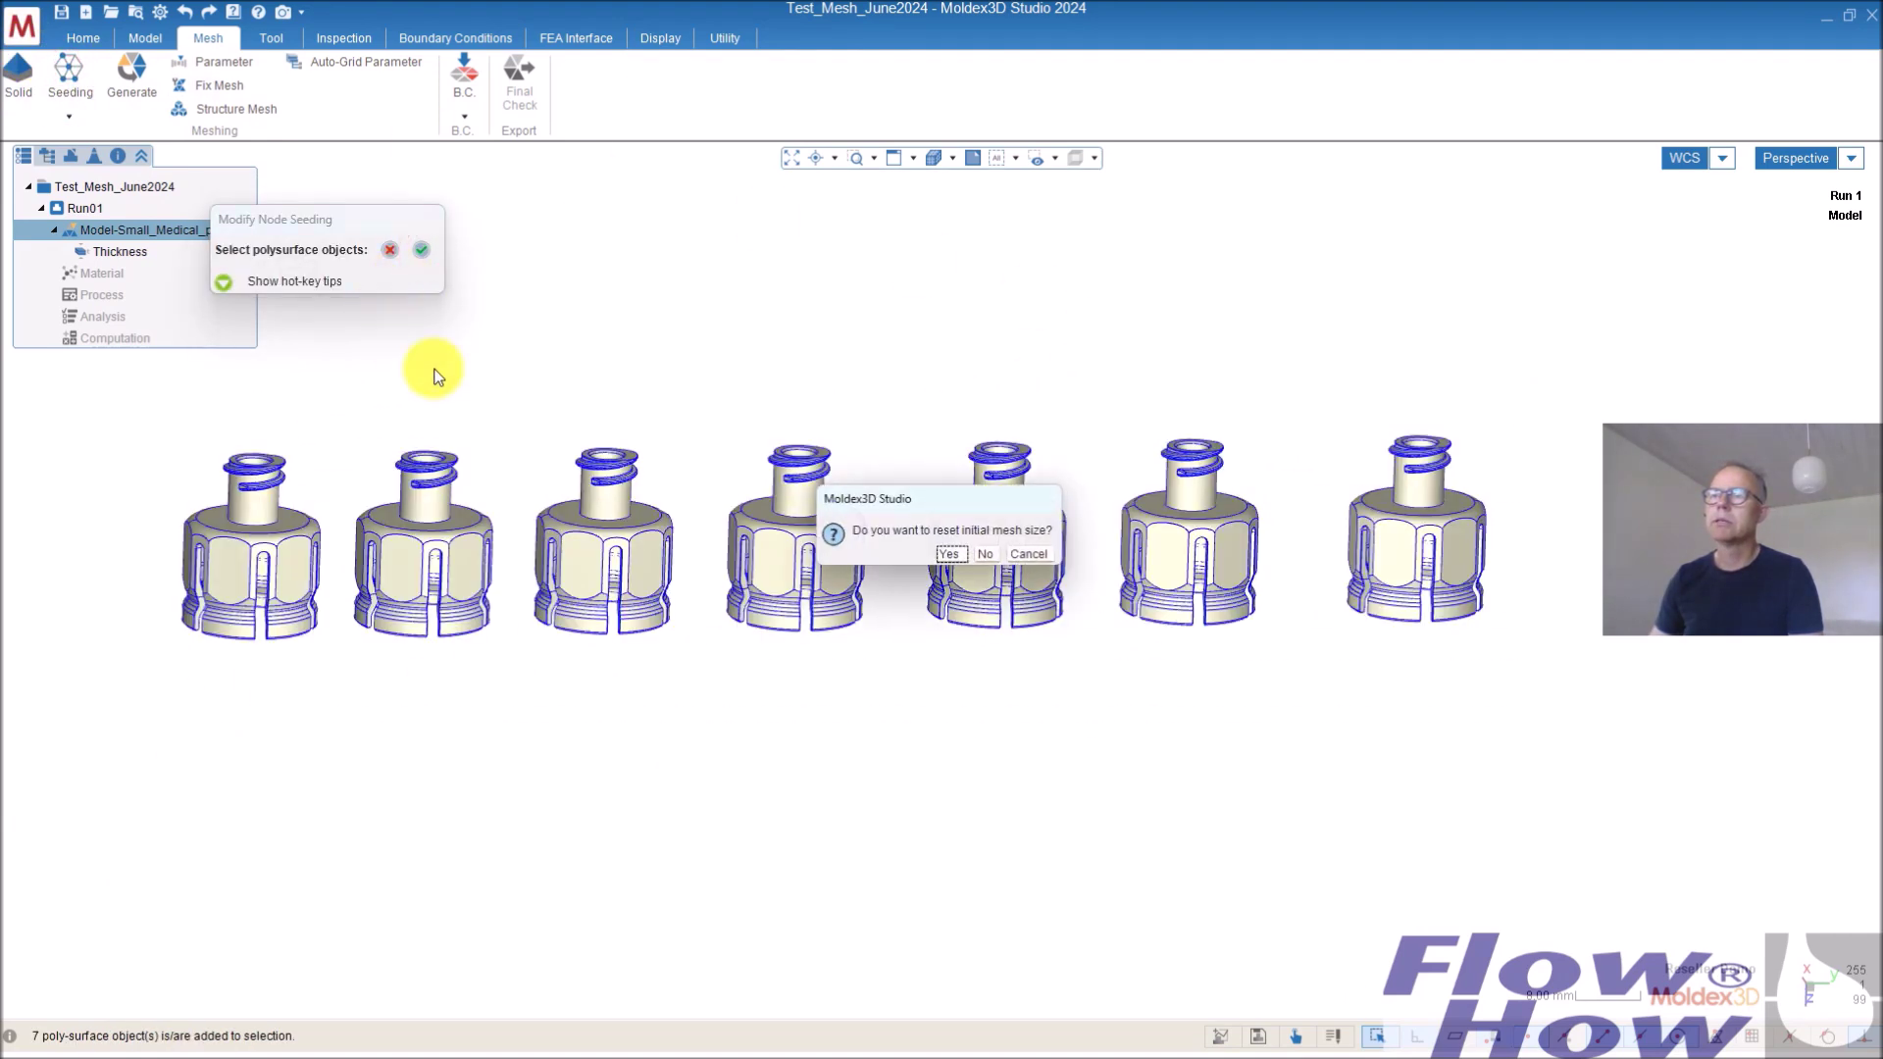
pyautogui.click(959, 555)
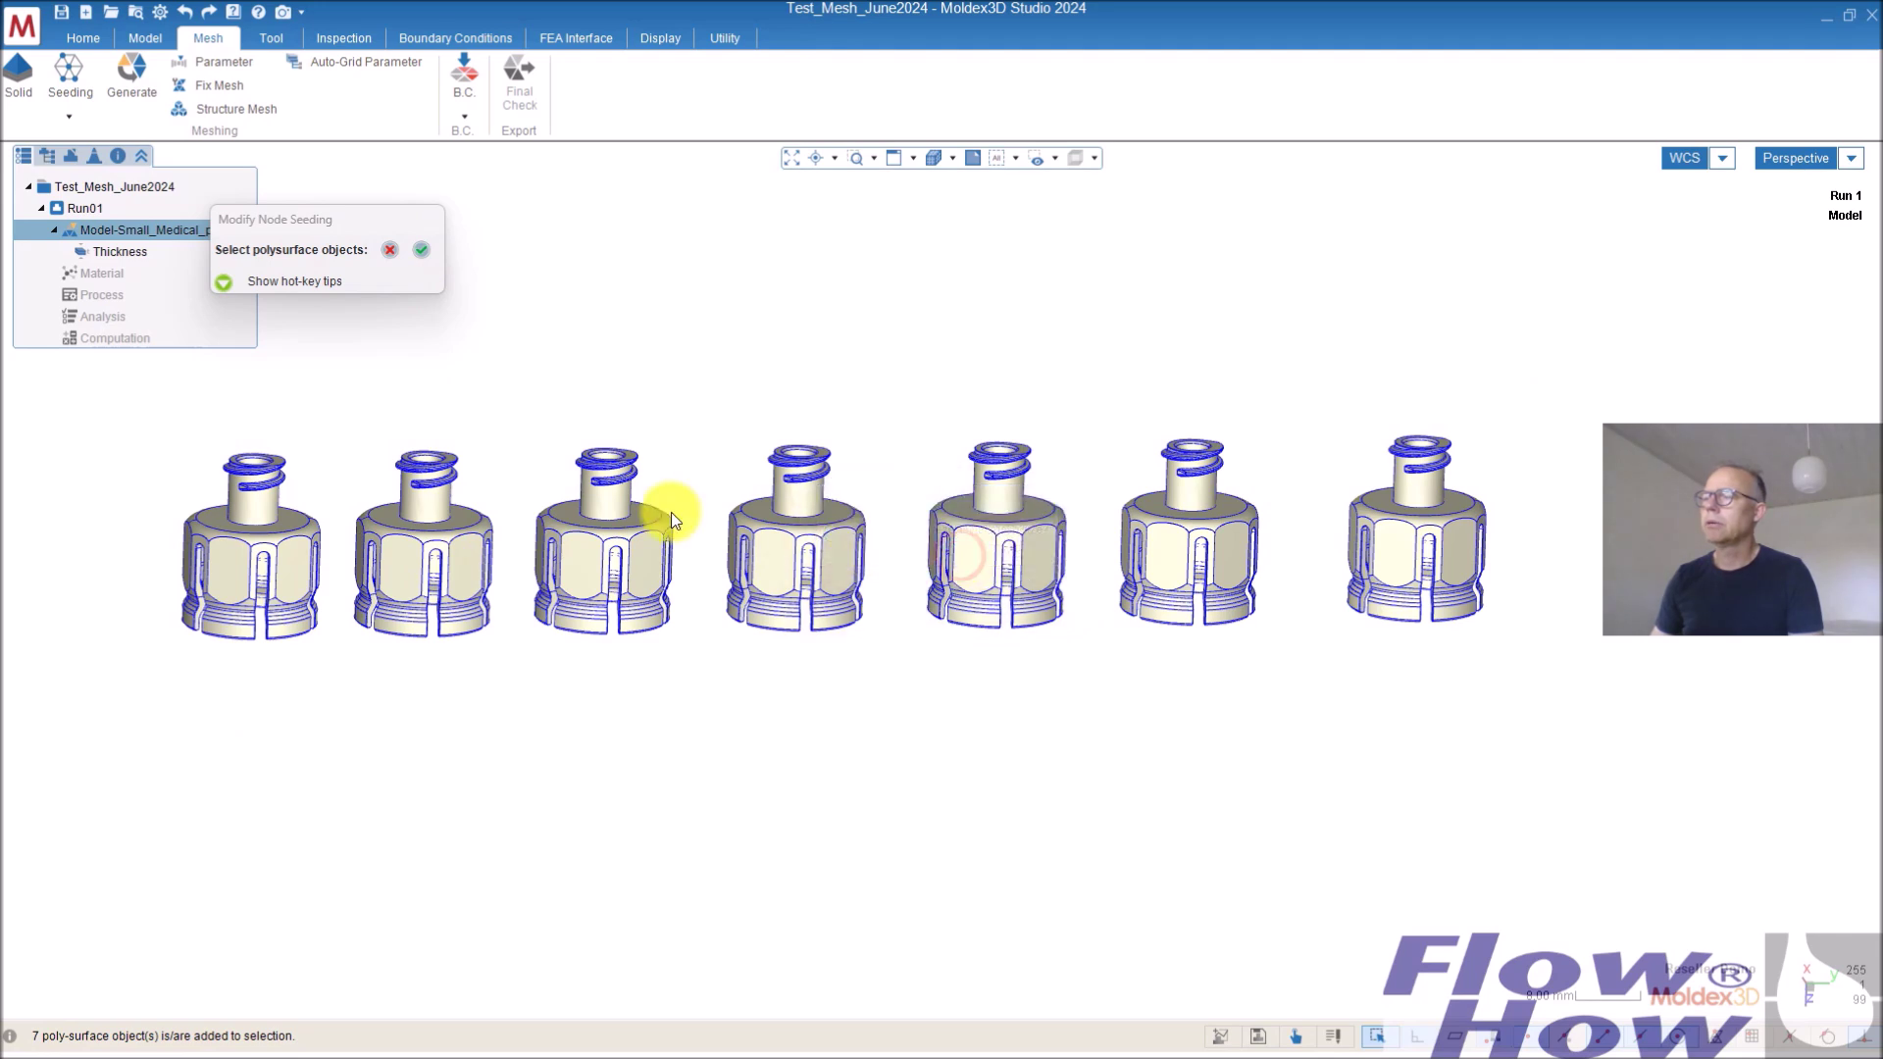
# Set the global mesh size to 0.4, apply it to the selected parts and finish node seeding
pyautogui.doubleClick(137, 220)
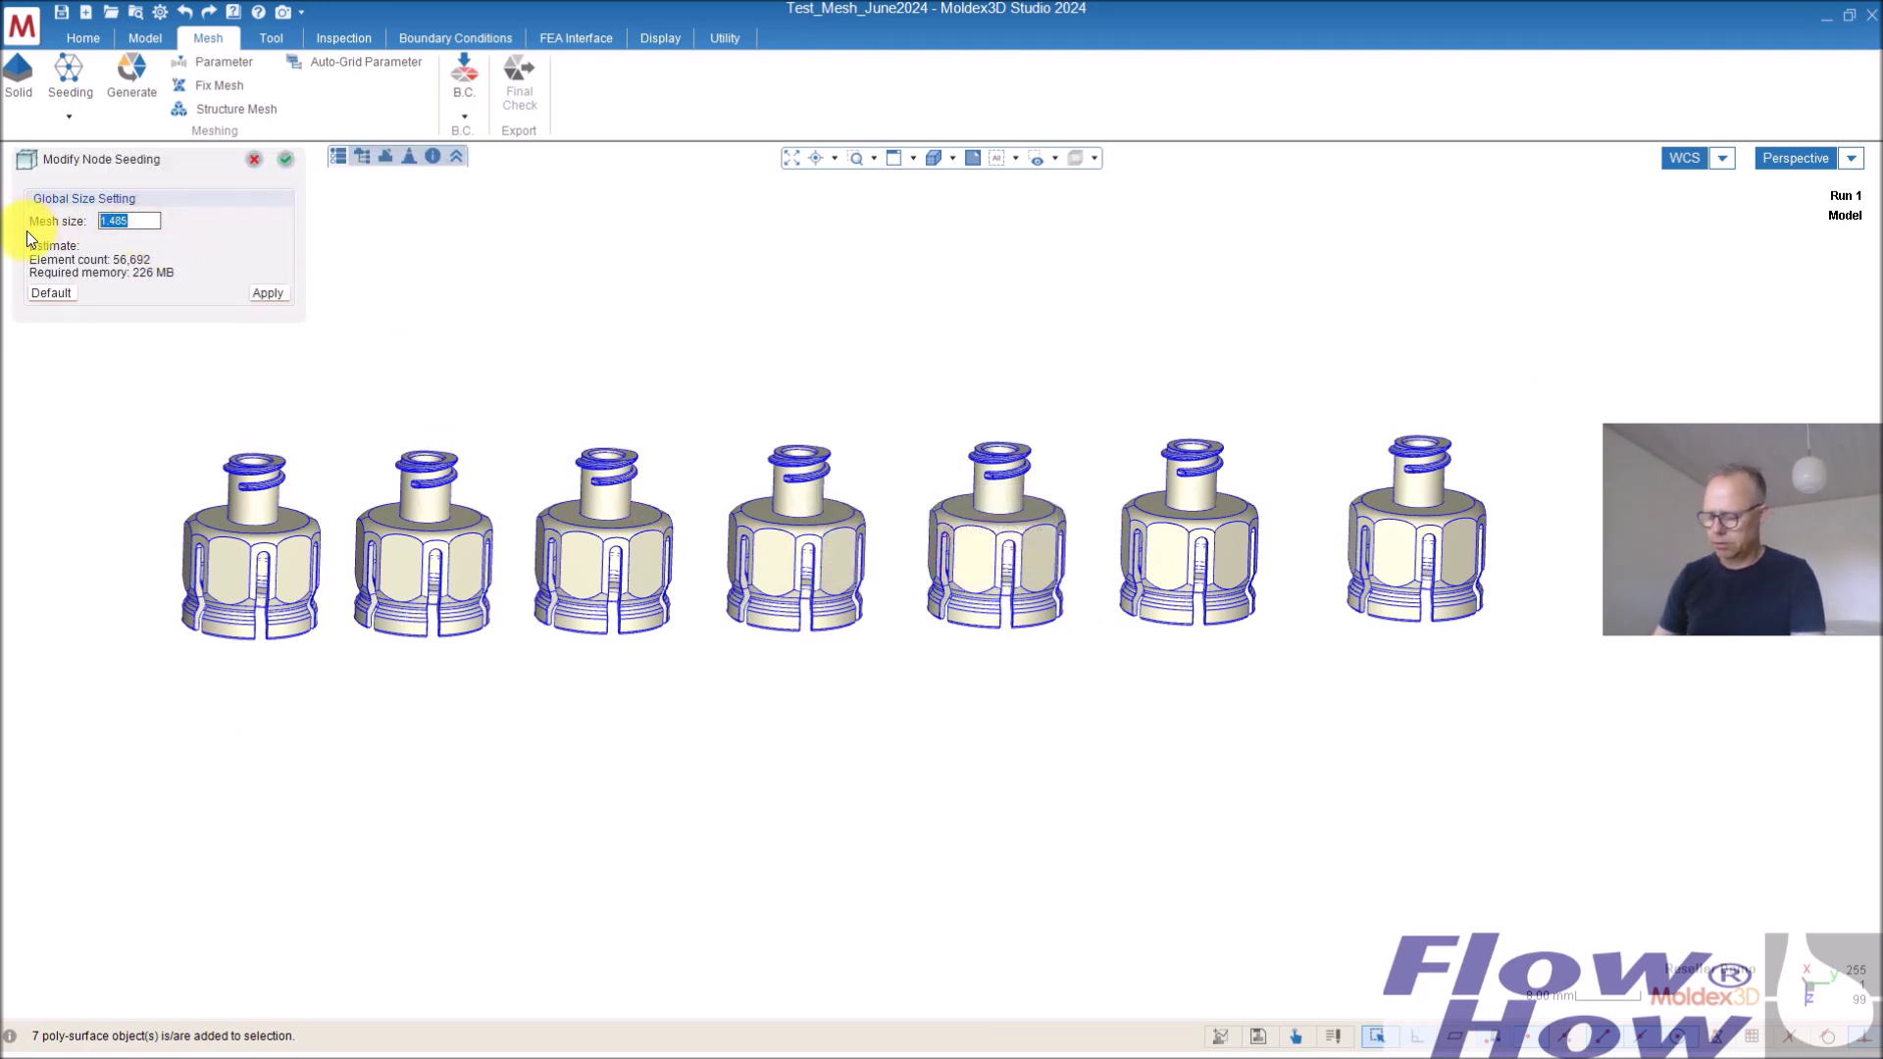
pyautogui.write('4')
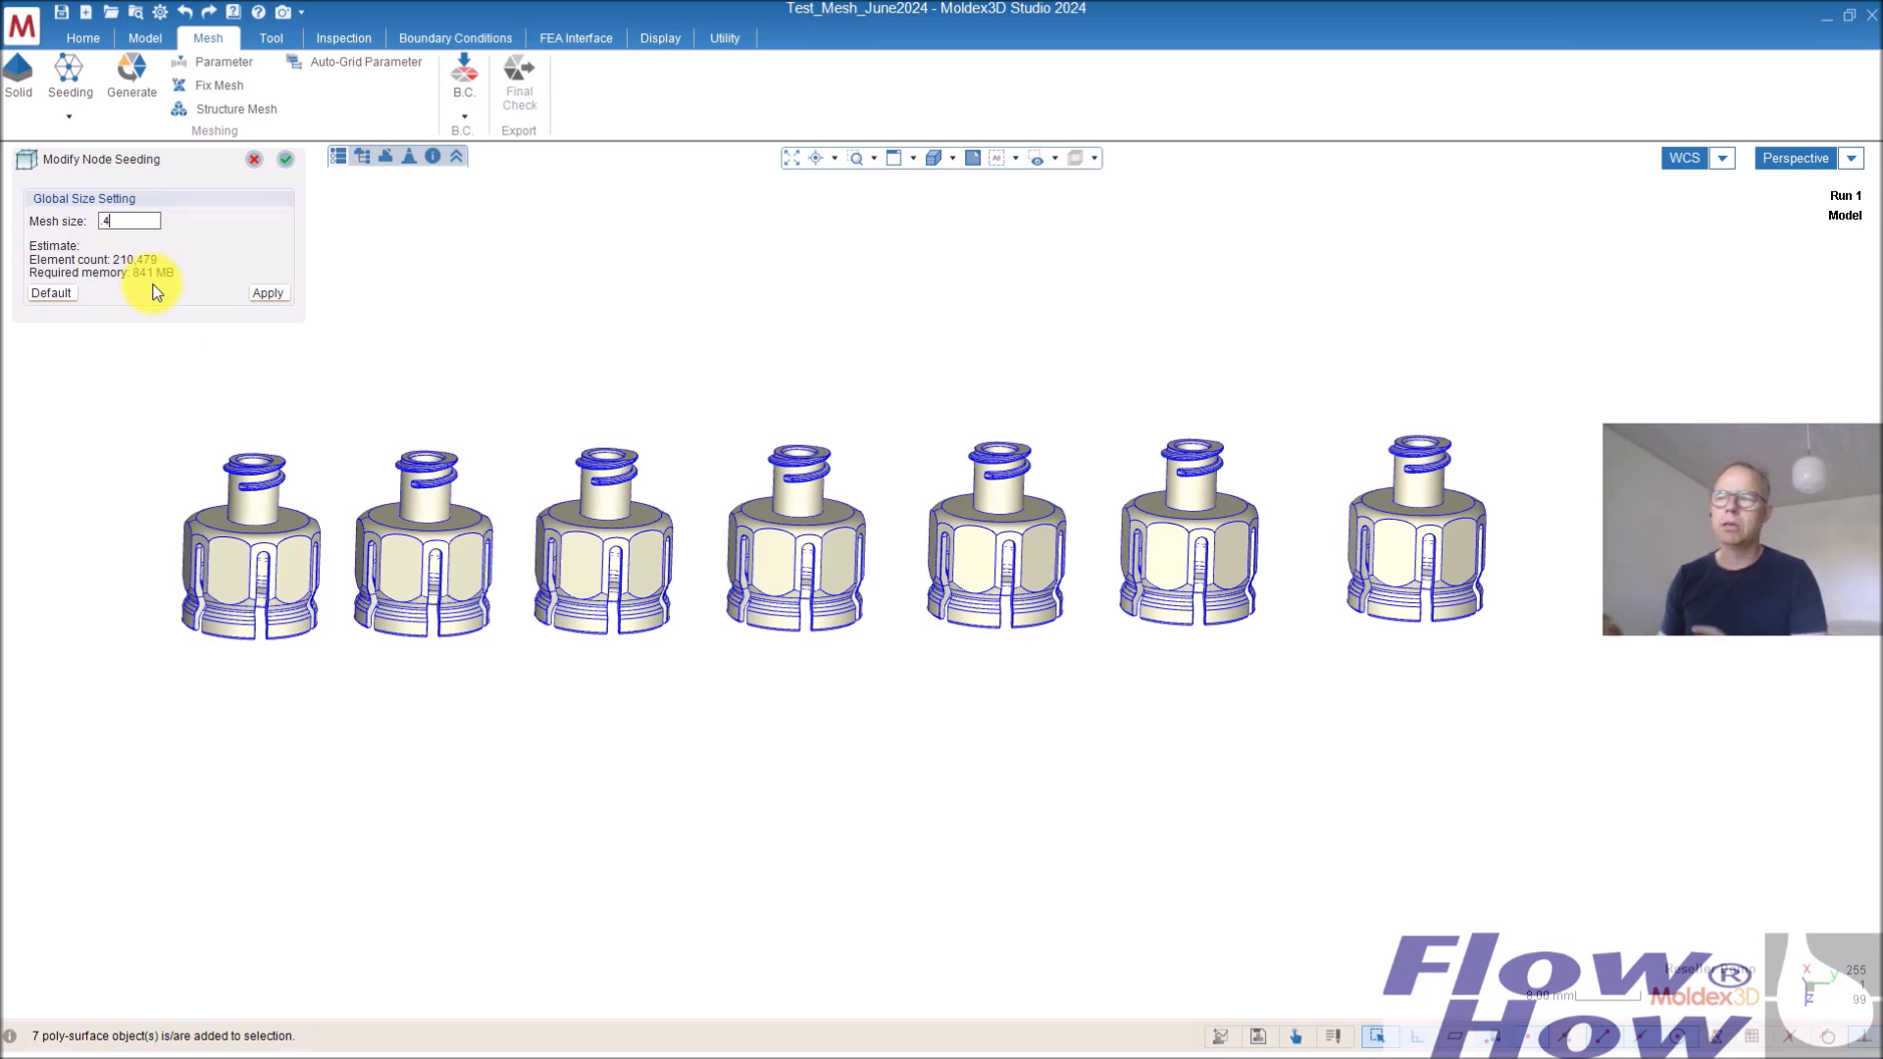
pyautogui.click(266, 293)
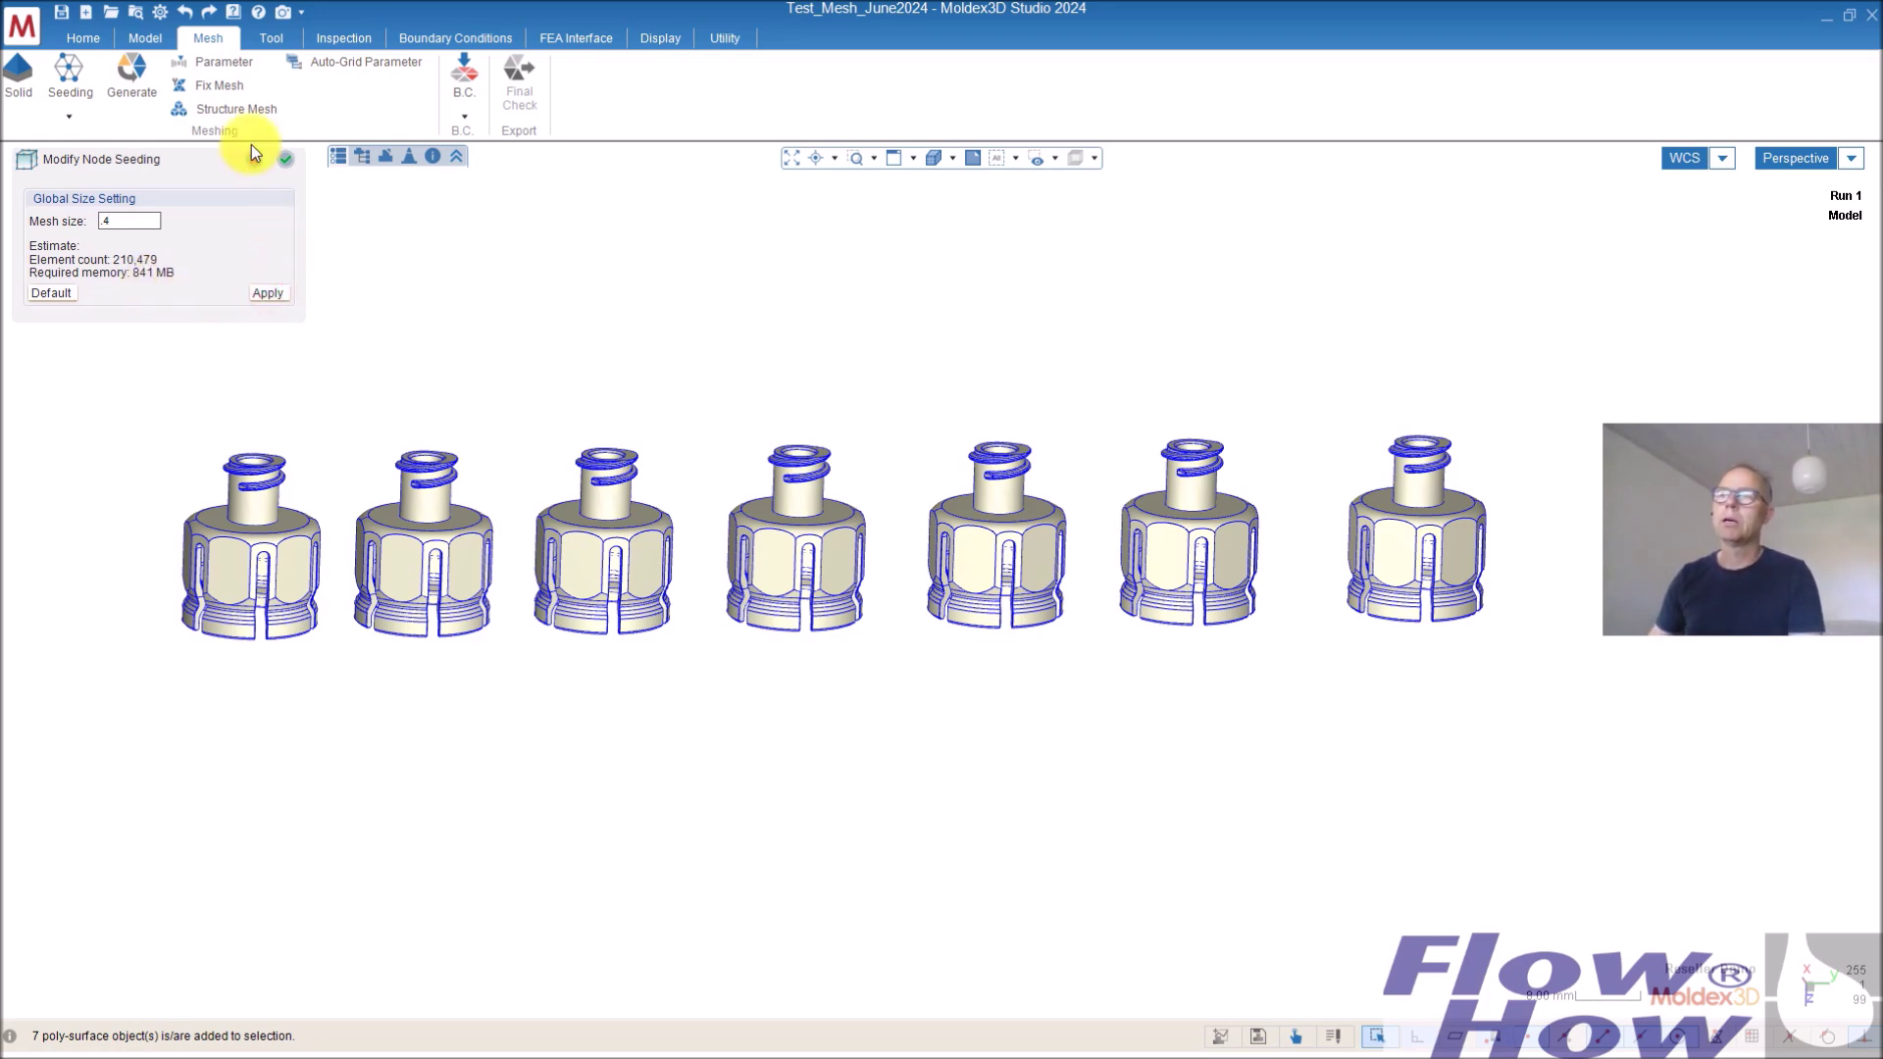
pyautogui.click(286, 160)
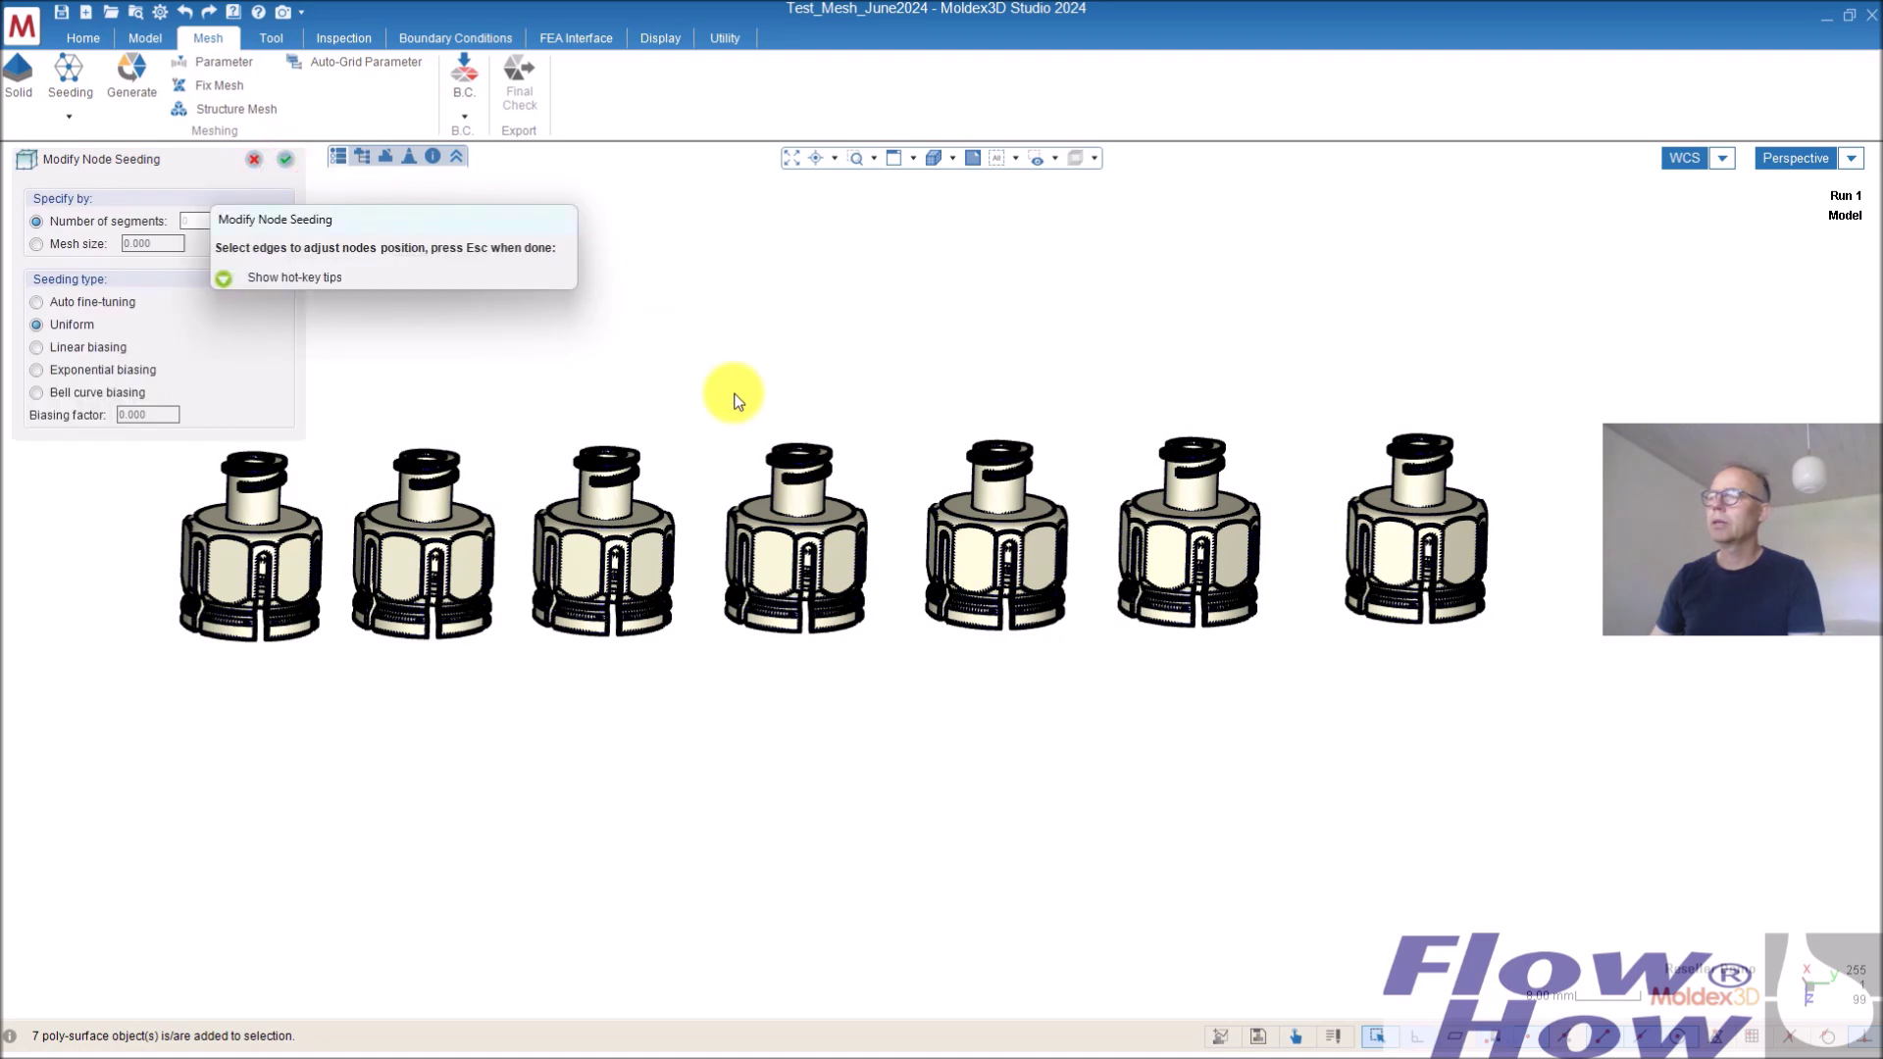
pyautogui.click(285, 158)
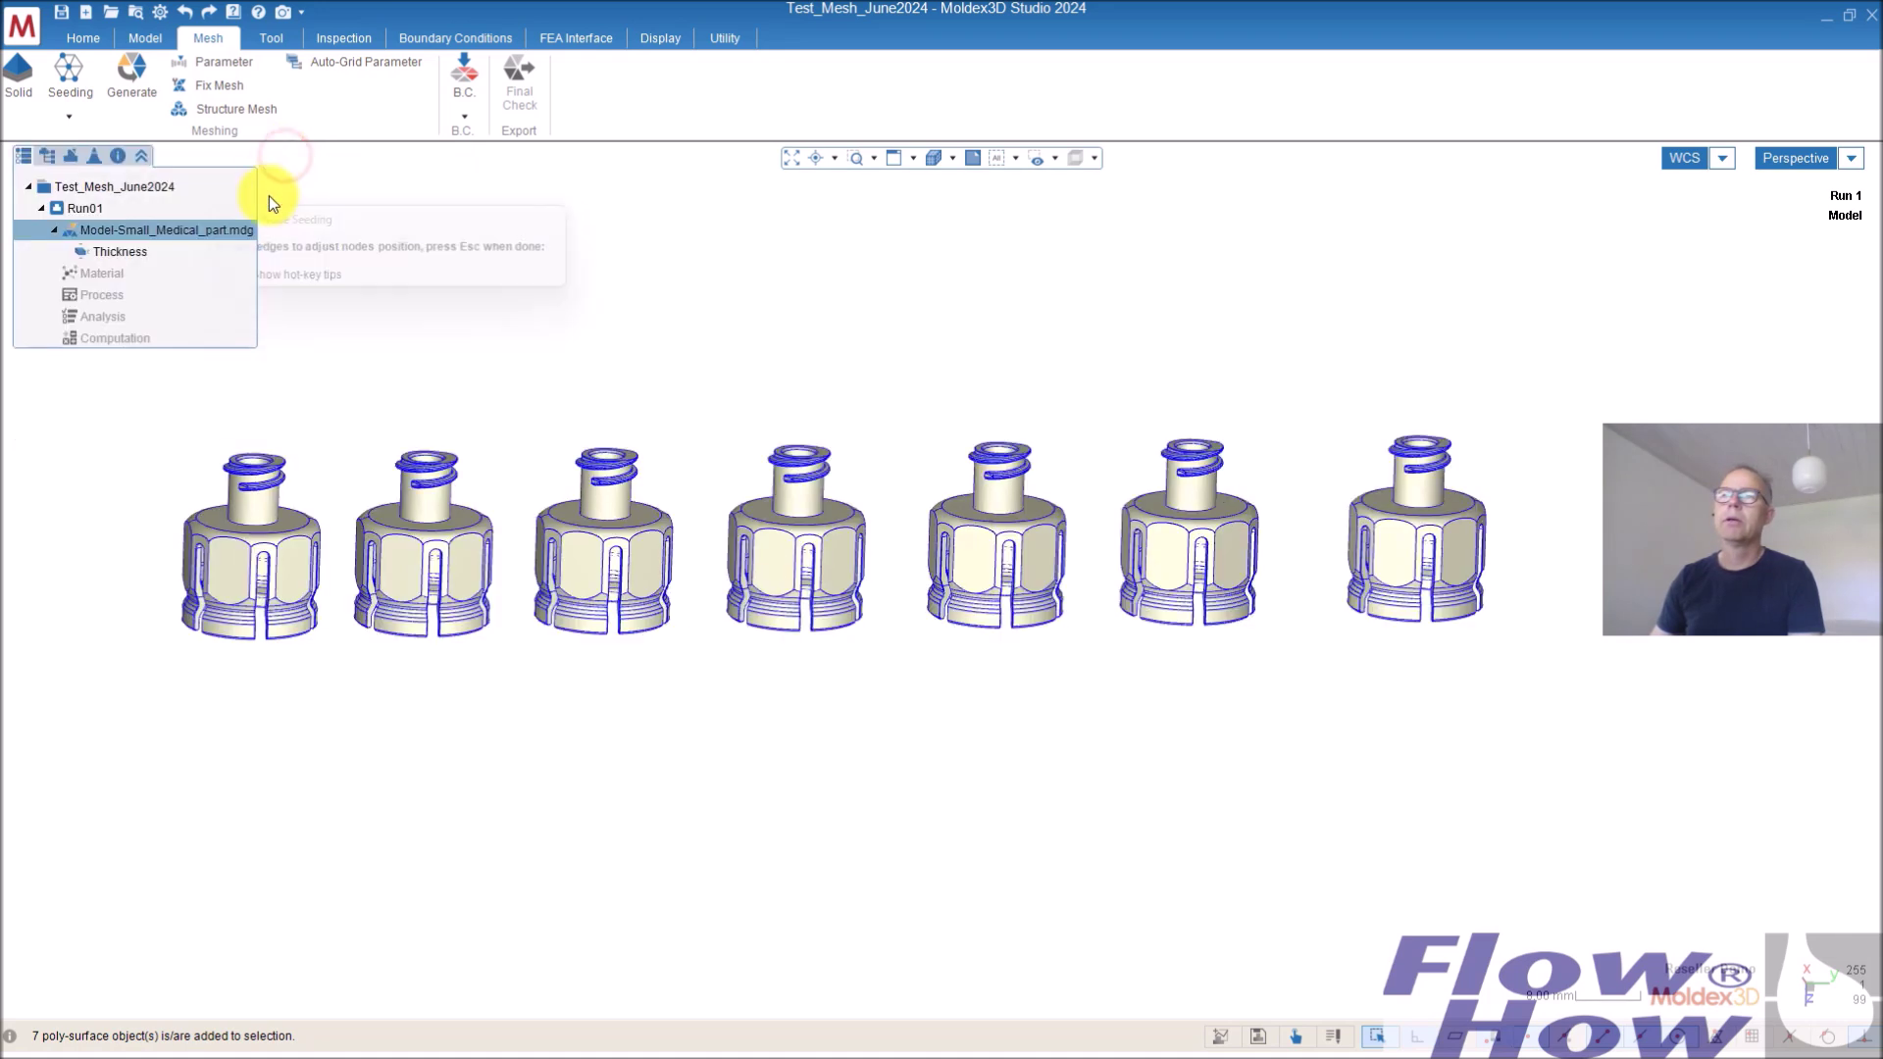
# Review the Solid mesh preferences, including the default seeding type and boundary layer options, and accept them
pyautogui.click(162, 14)
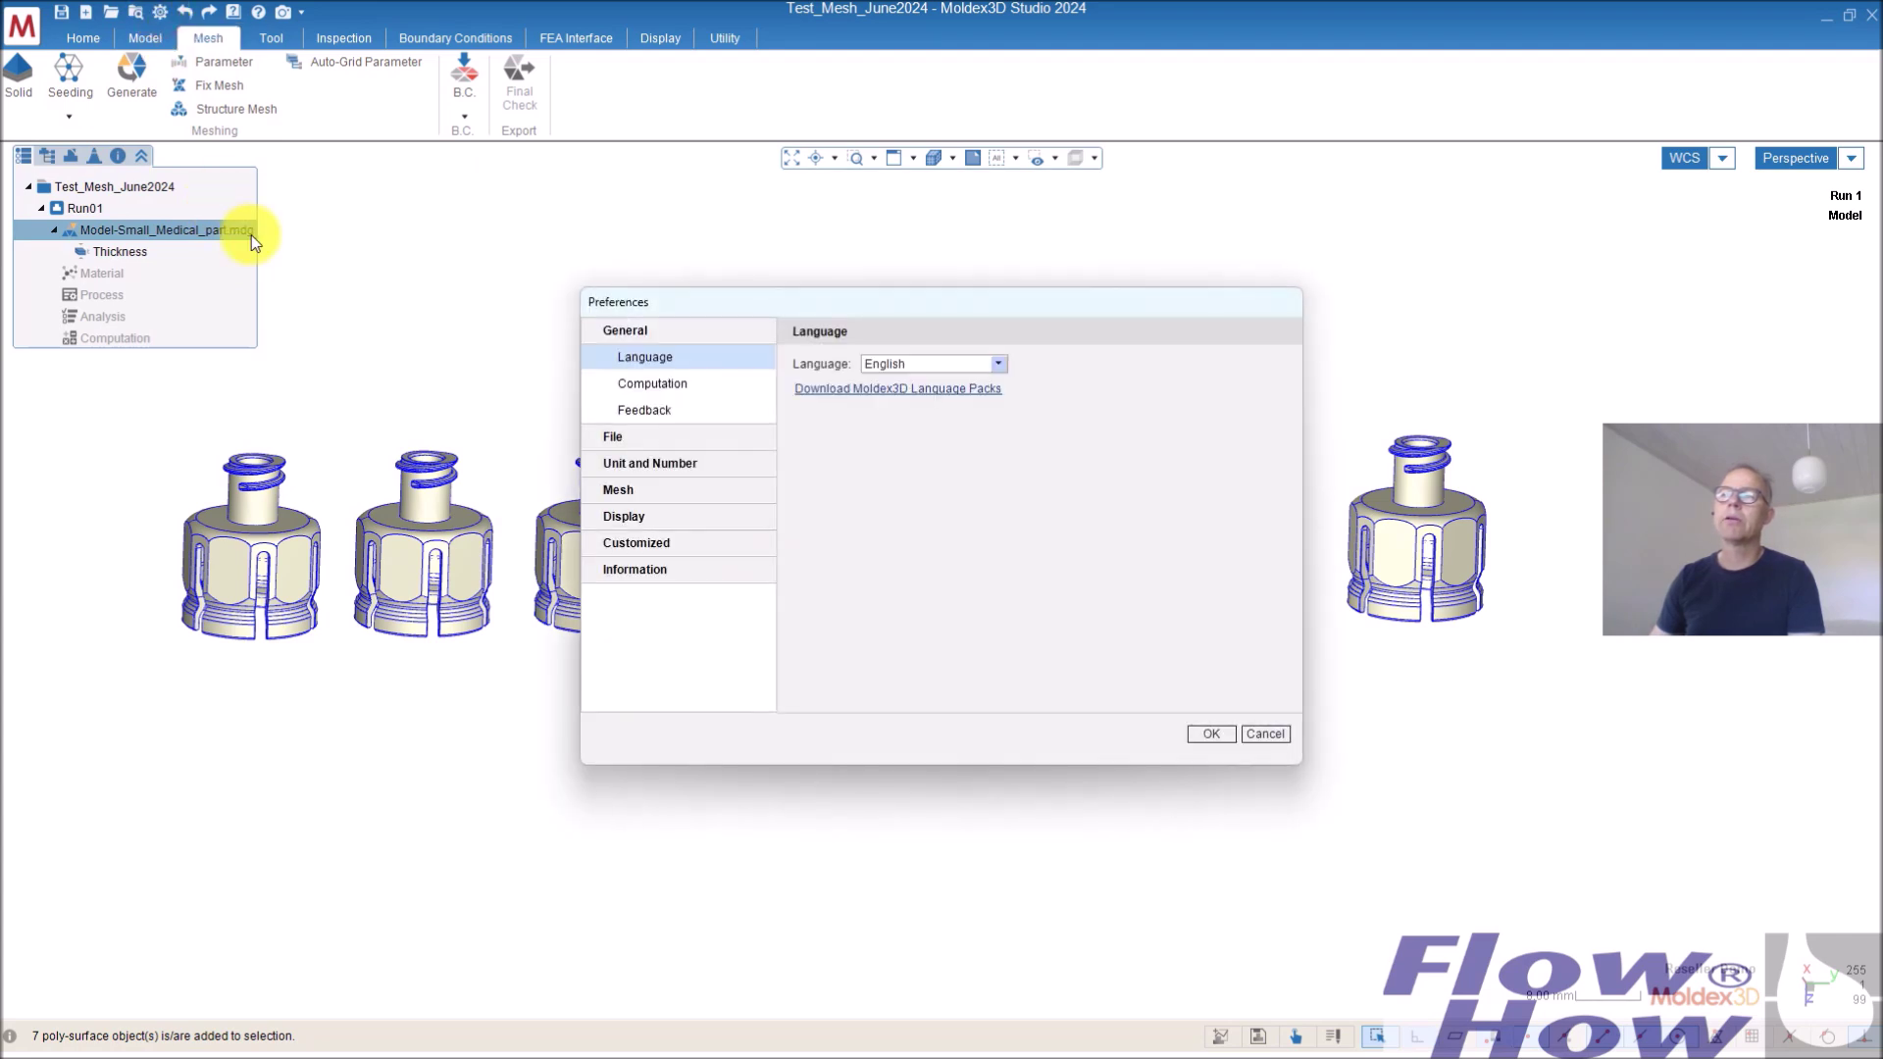
pyautogui.click(651, 491)
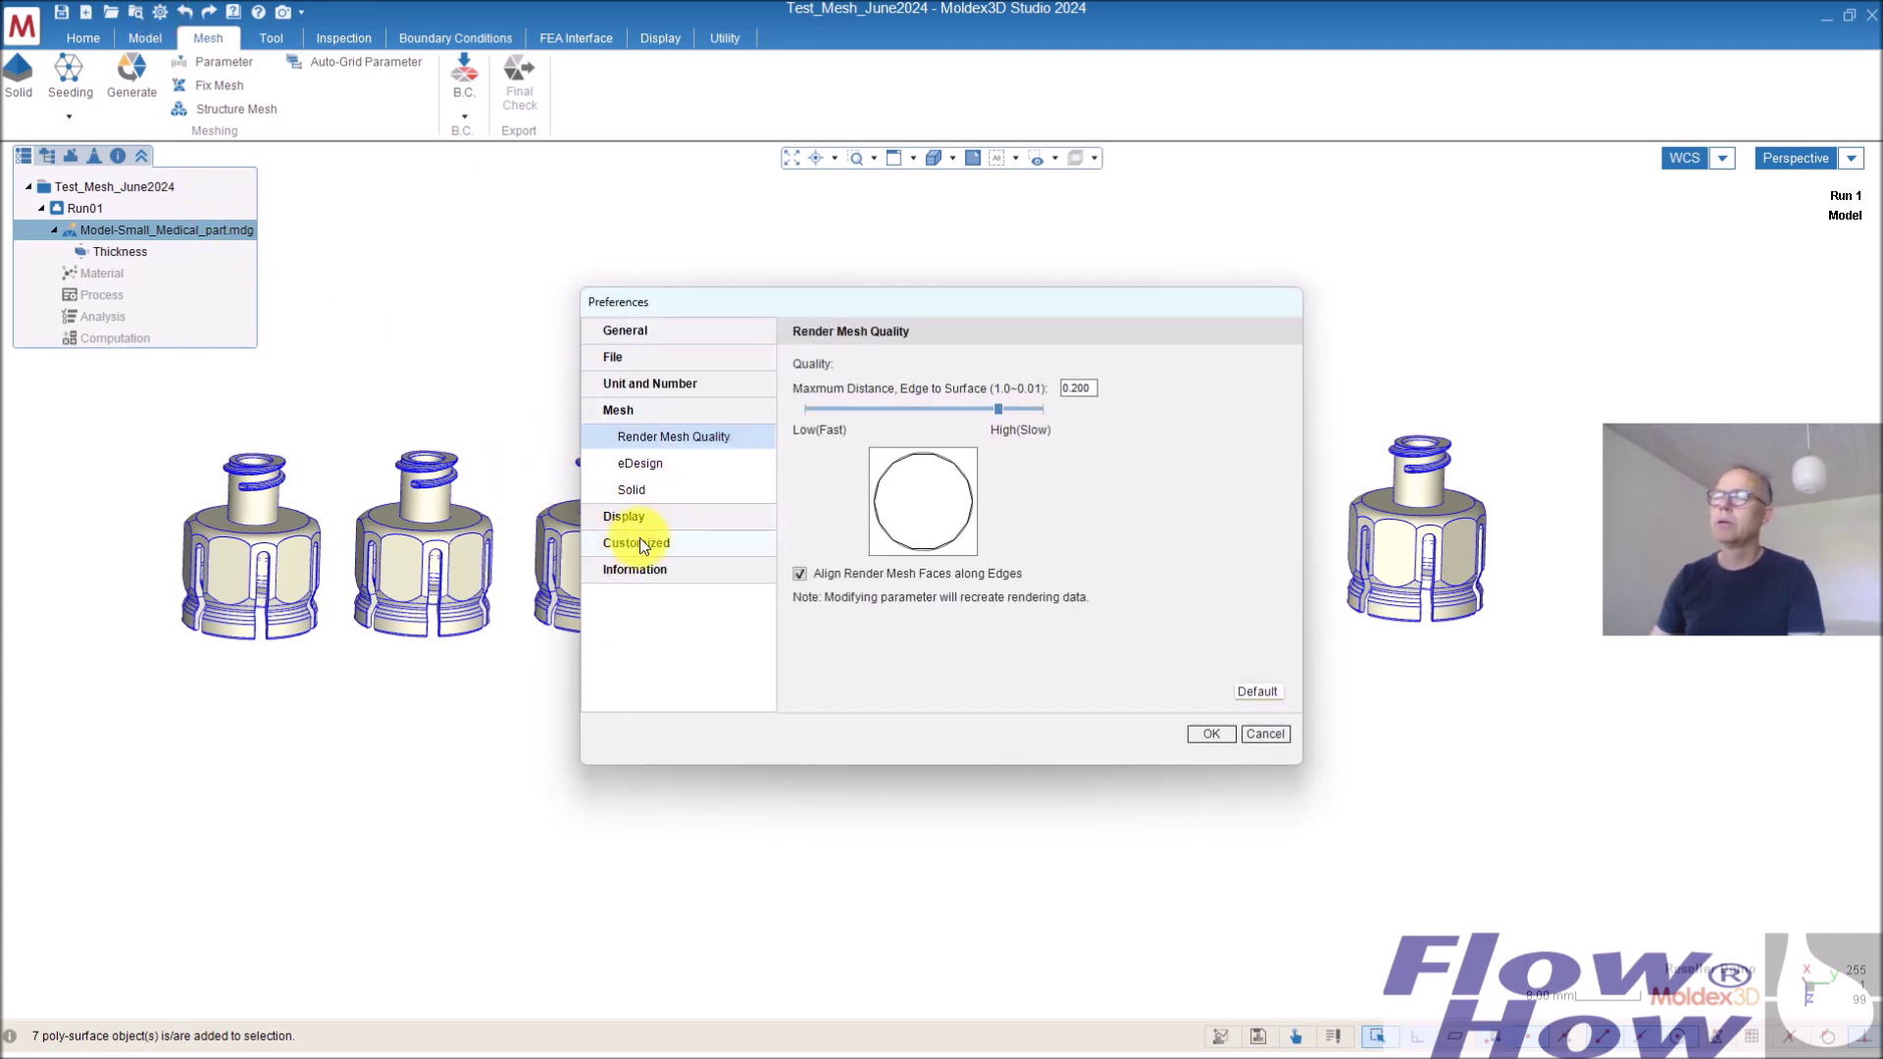
pyautogui.click(642, 490)
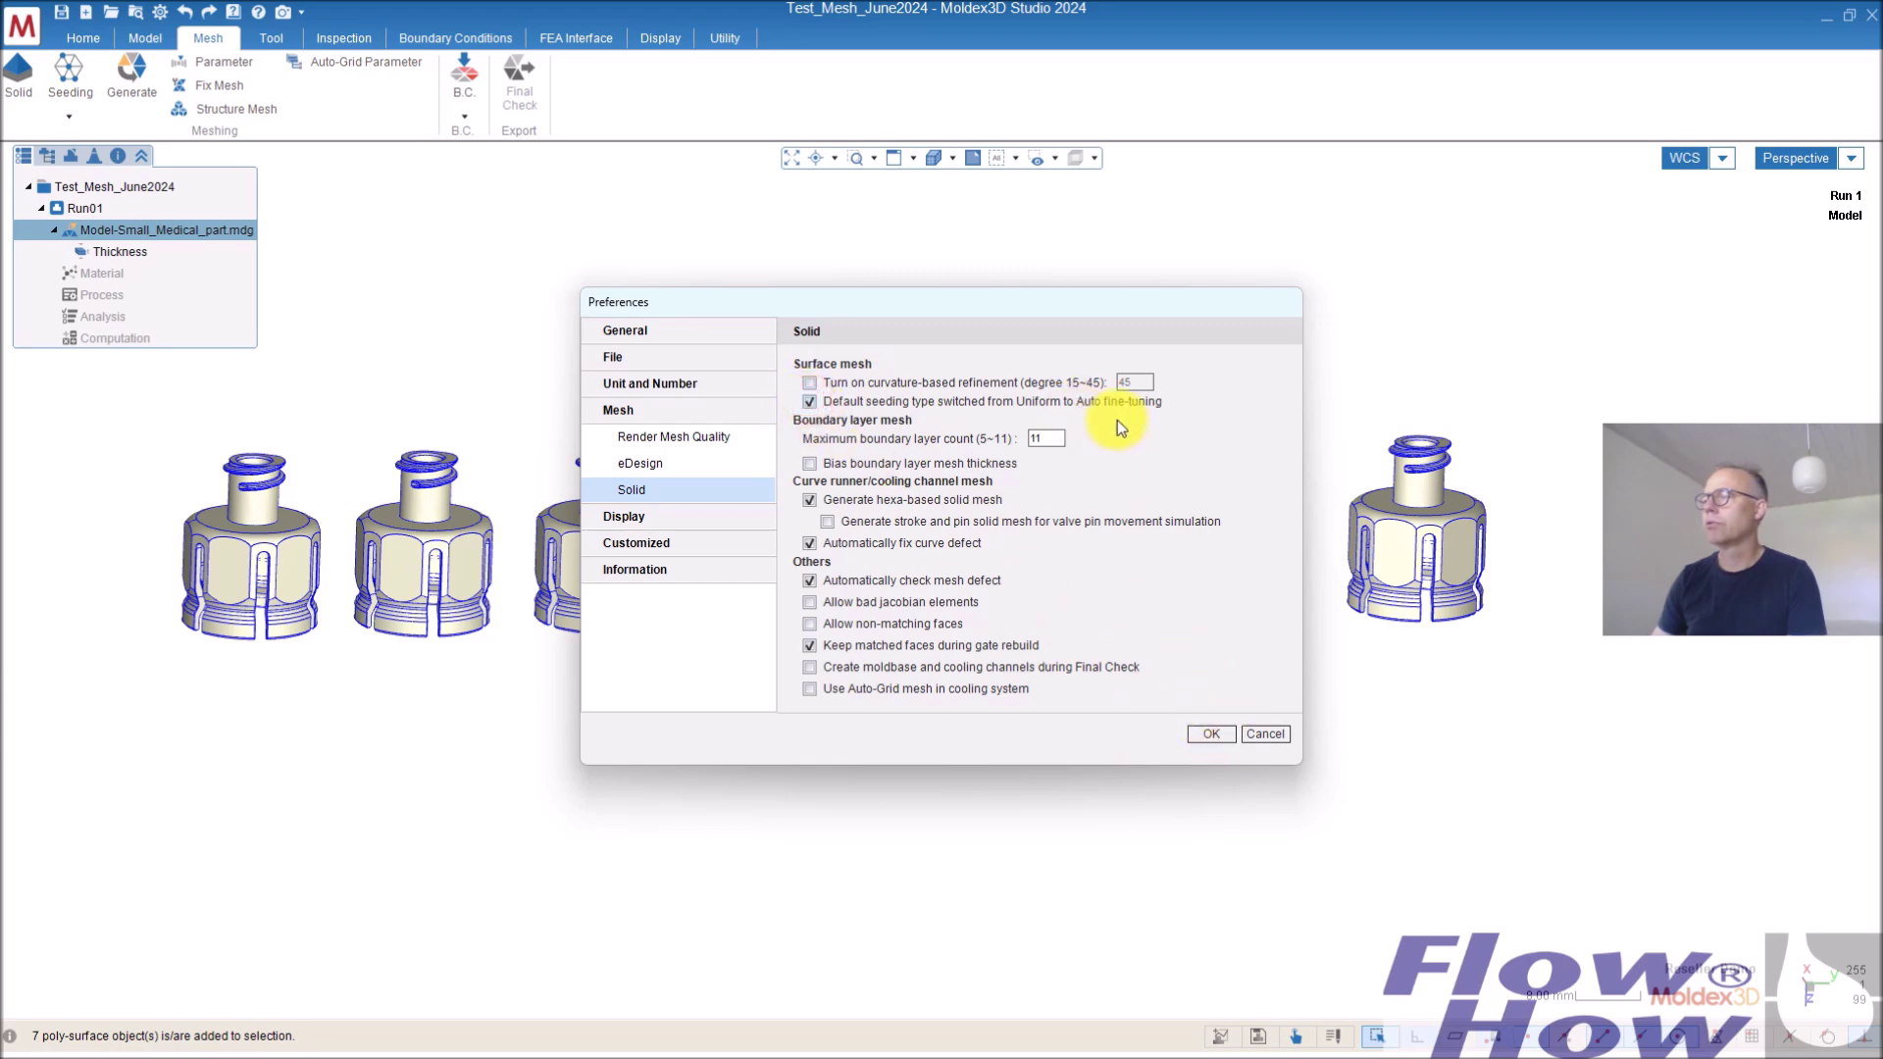
pyautogui.click(1216, 734)
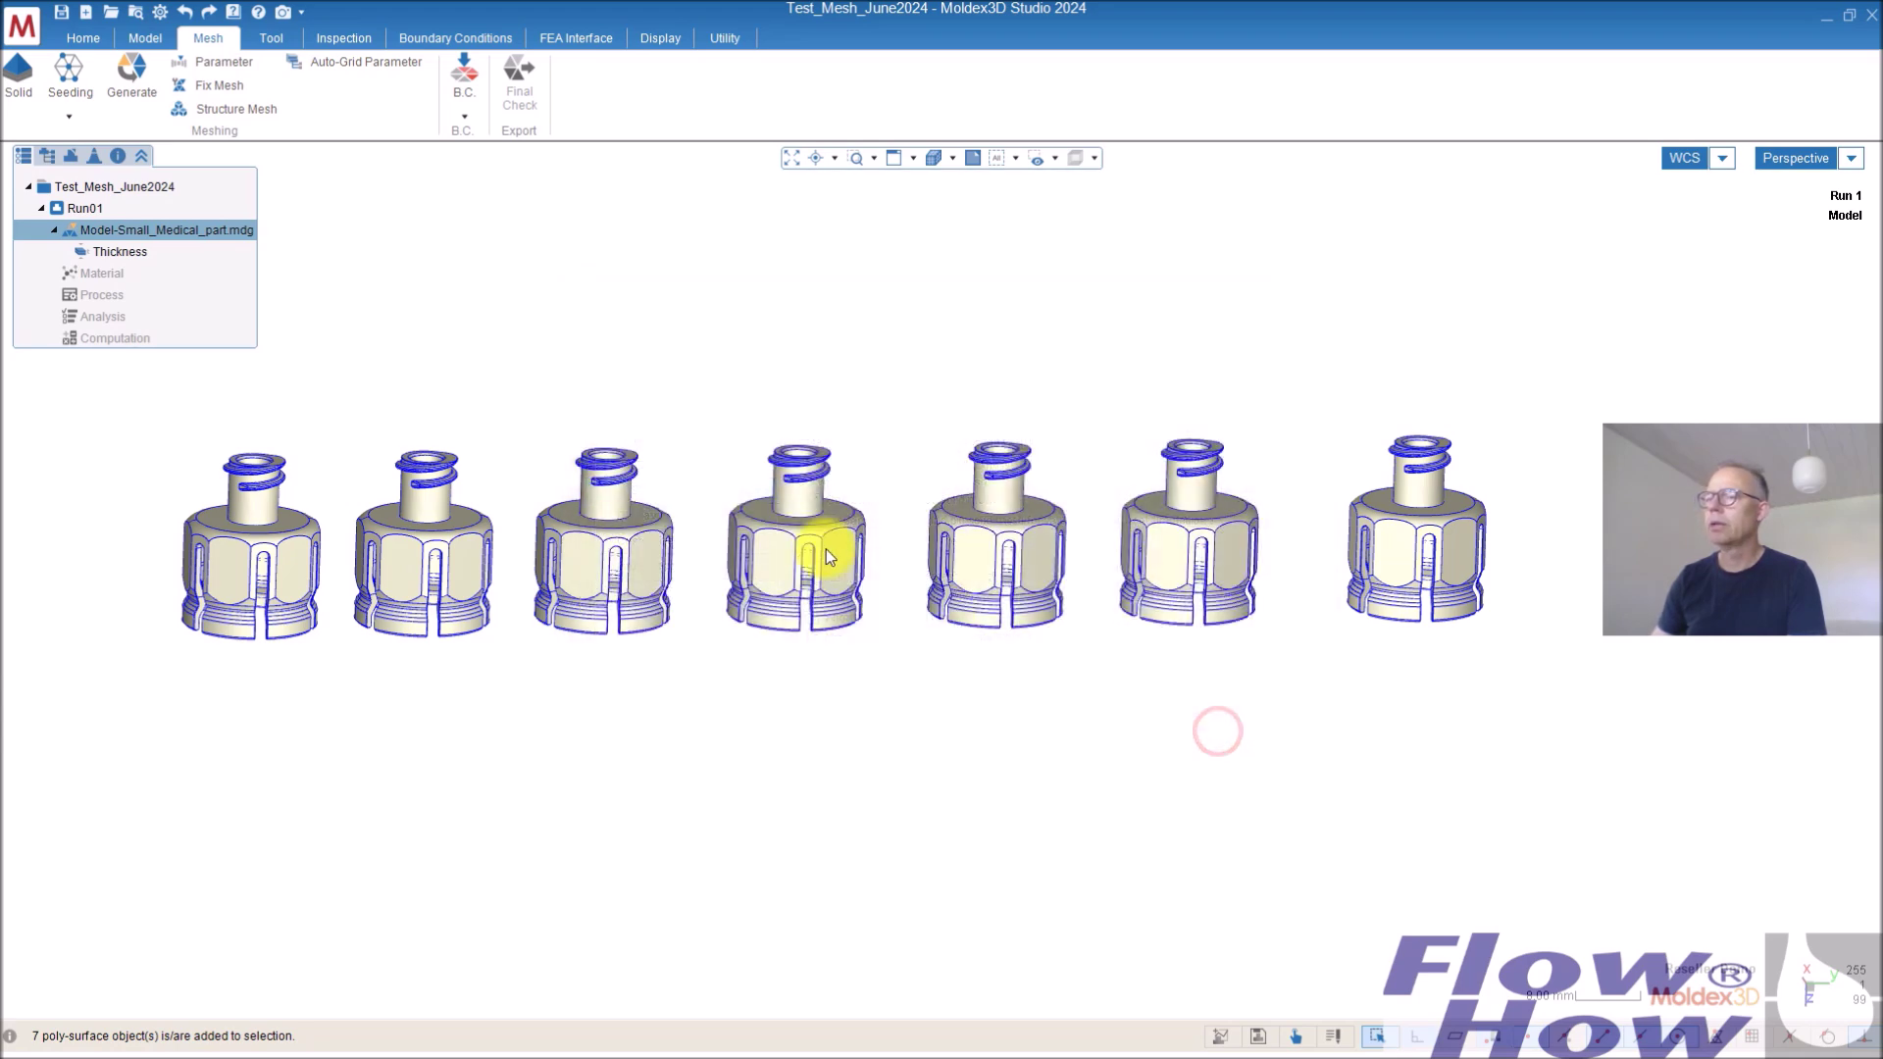
# Generate the part surface mesh for the seven medical parts and close Generate BLM
pyautogui.click(155, 88)
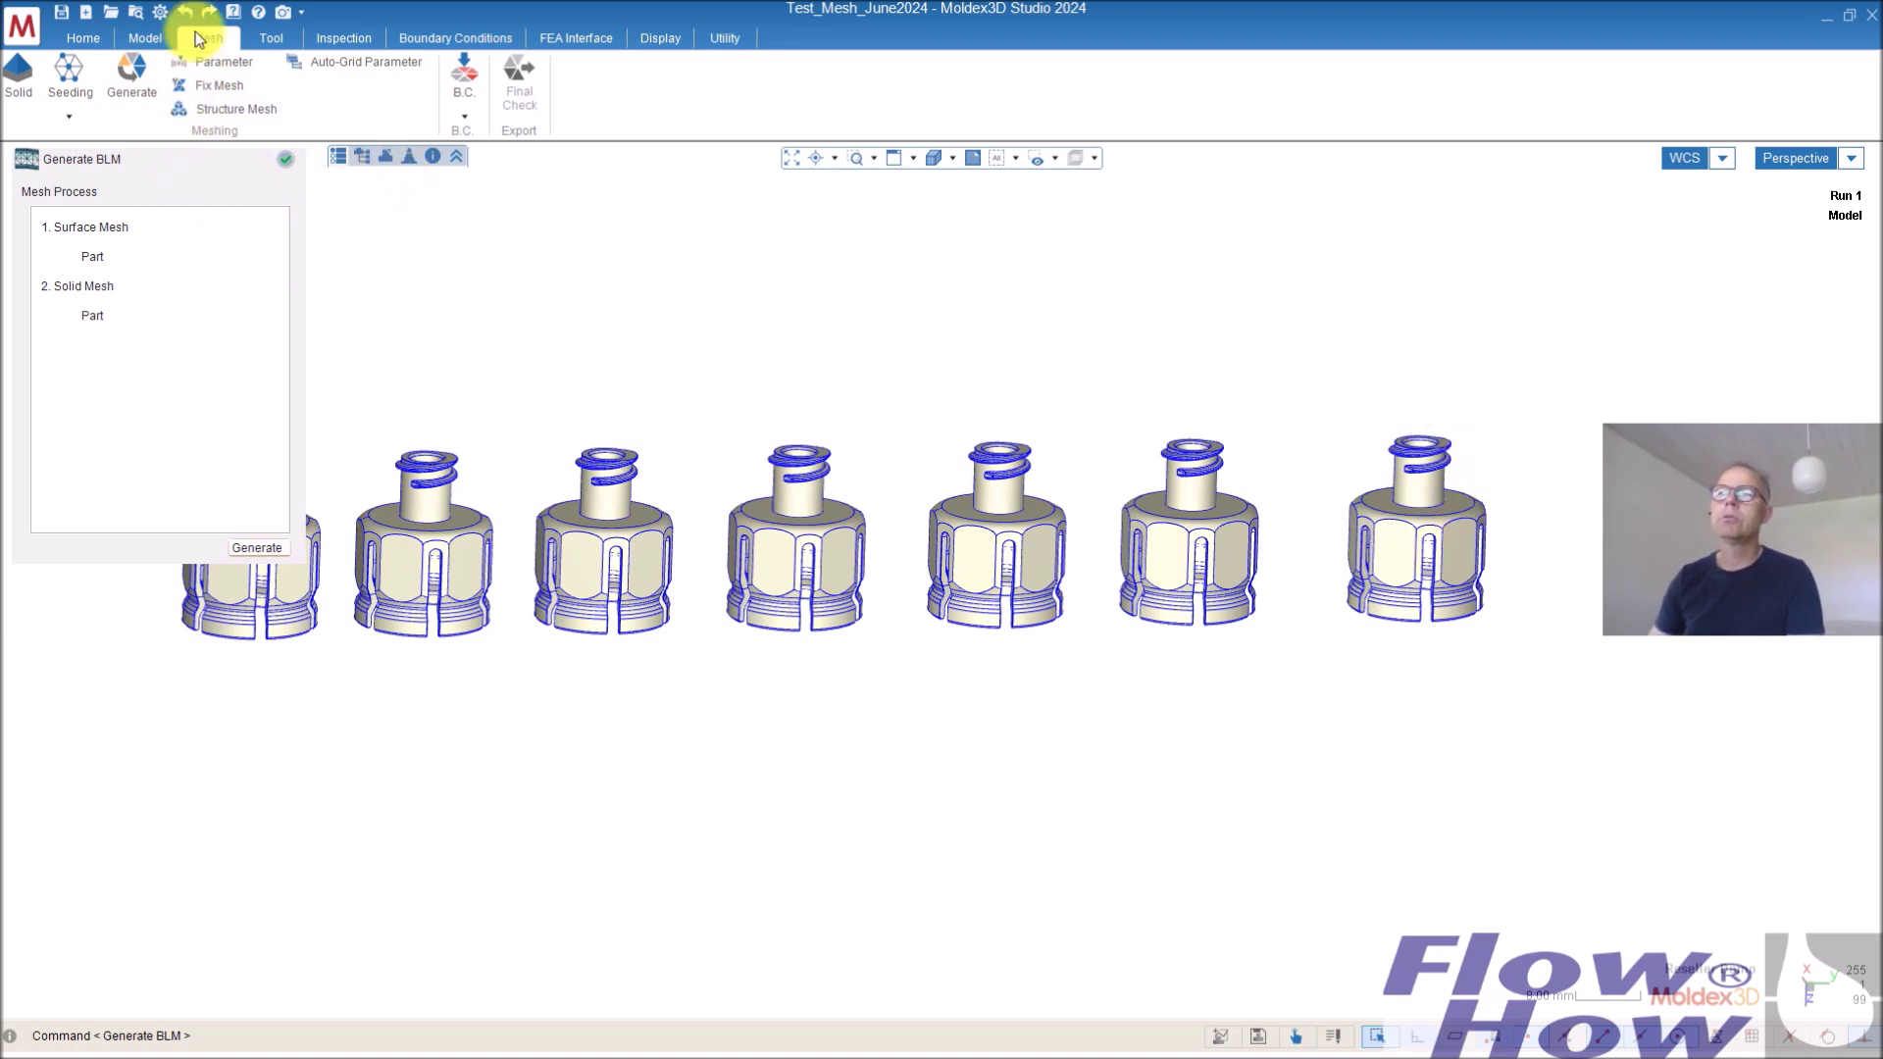
pyautogui.click(92, 257)
pyautogui.click(257, 547)
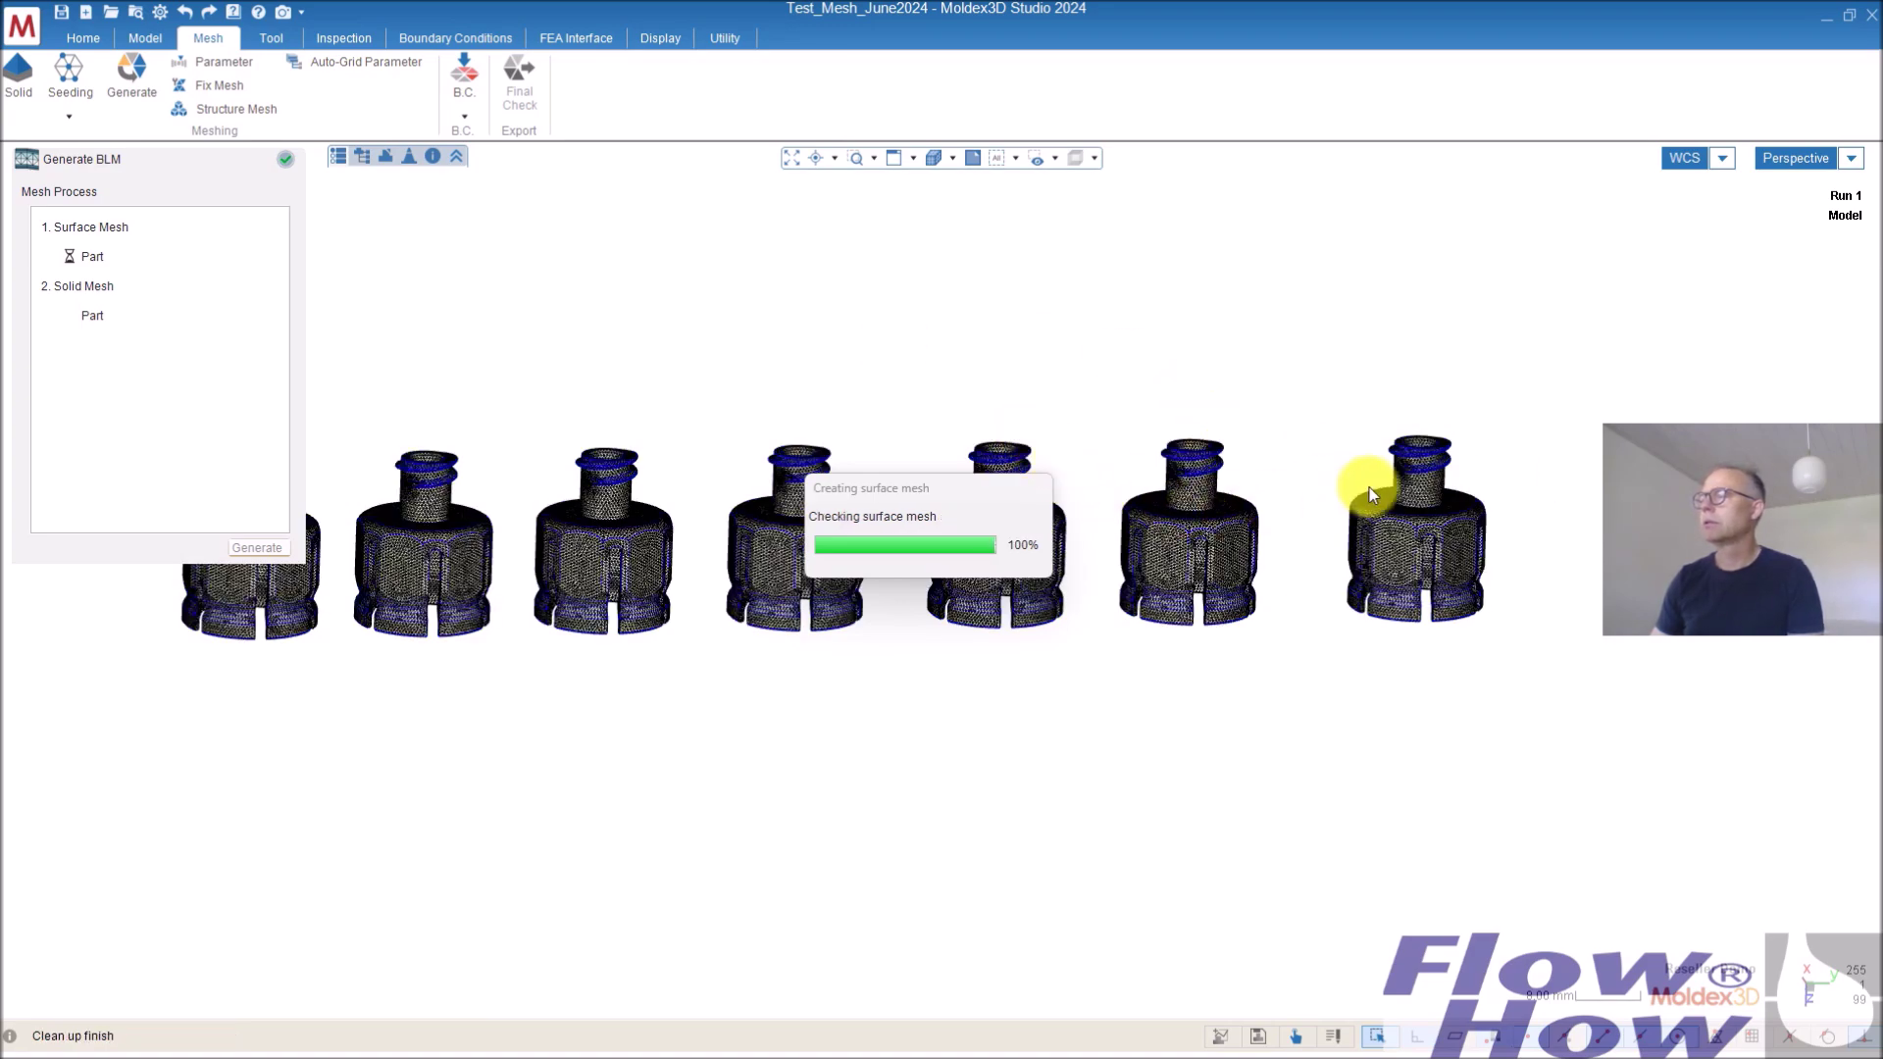
pyautogui.scroll(5, 1426, 485)
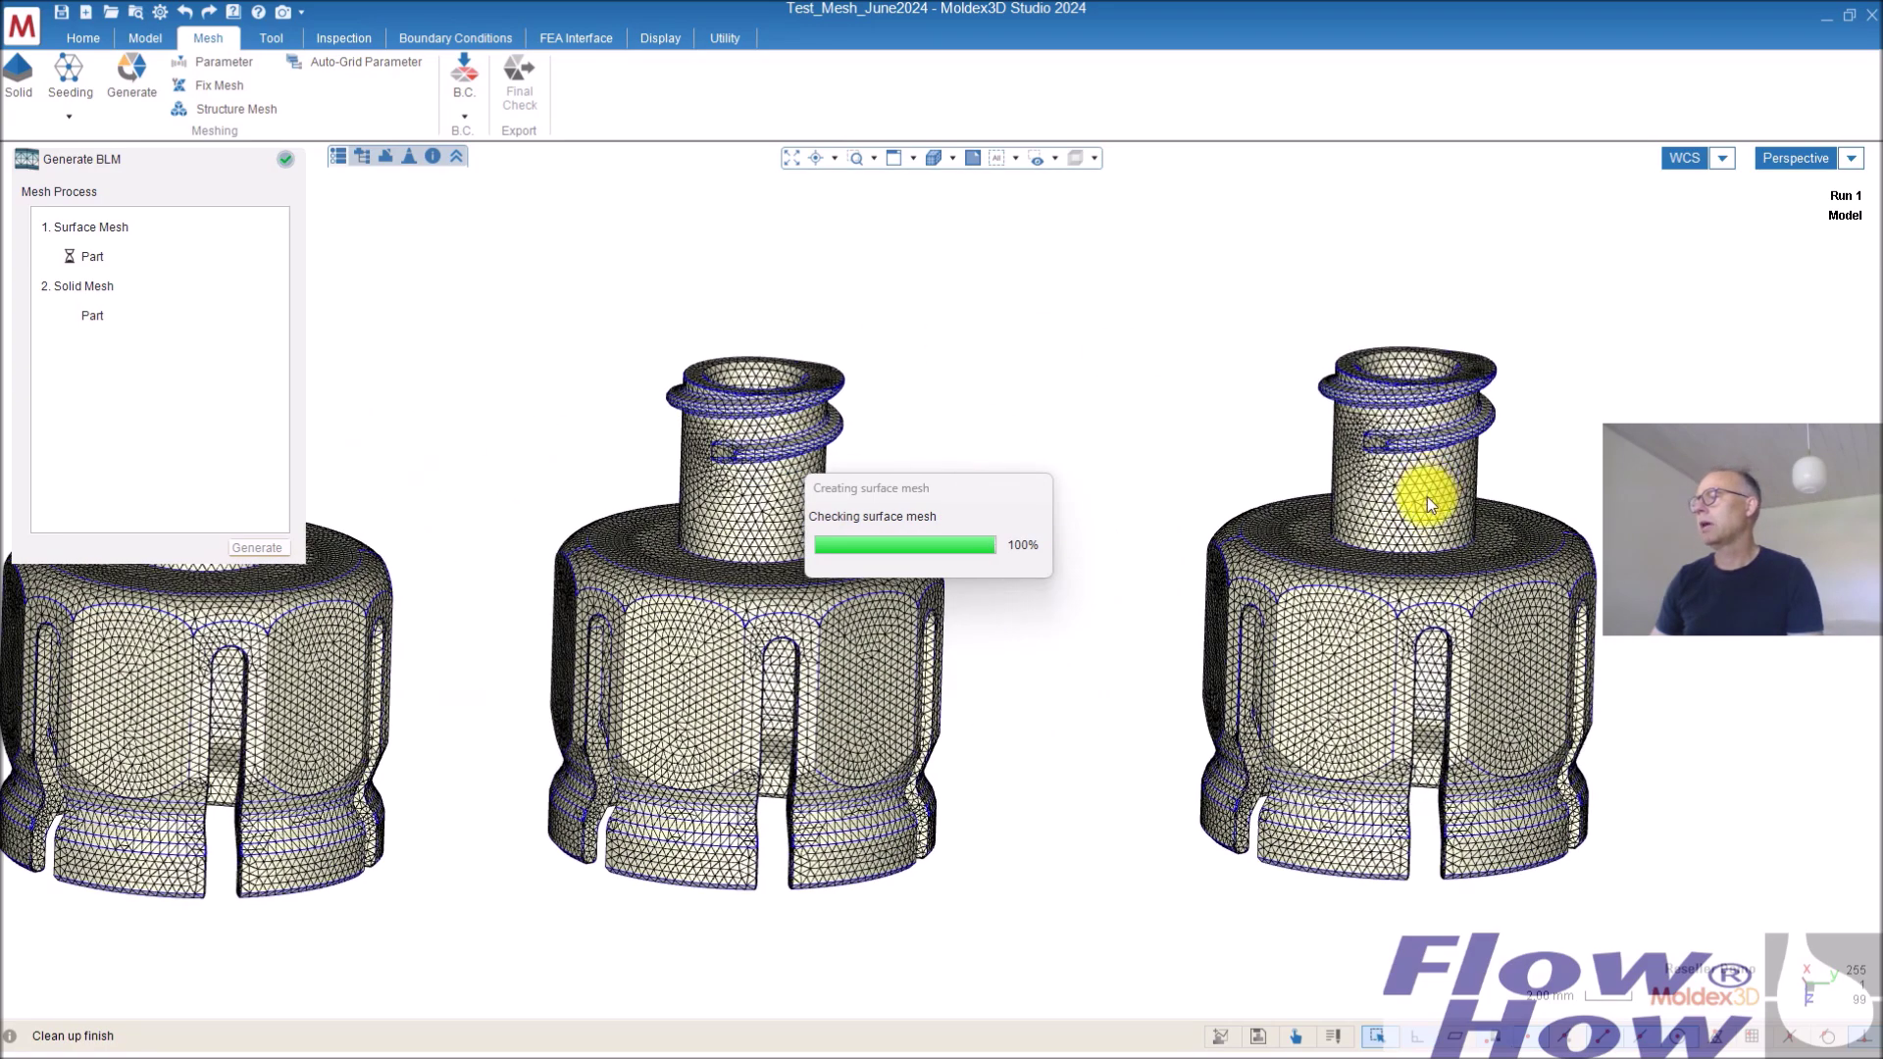
pyautogui.scroll(-5, 1427, 496)
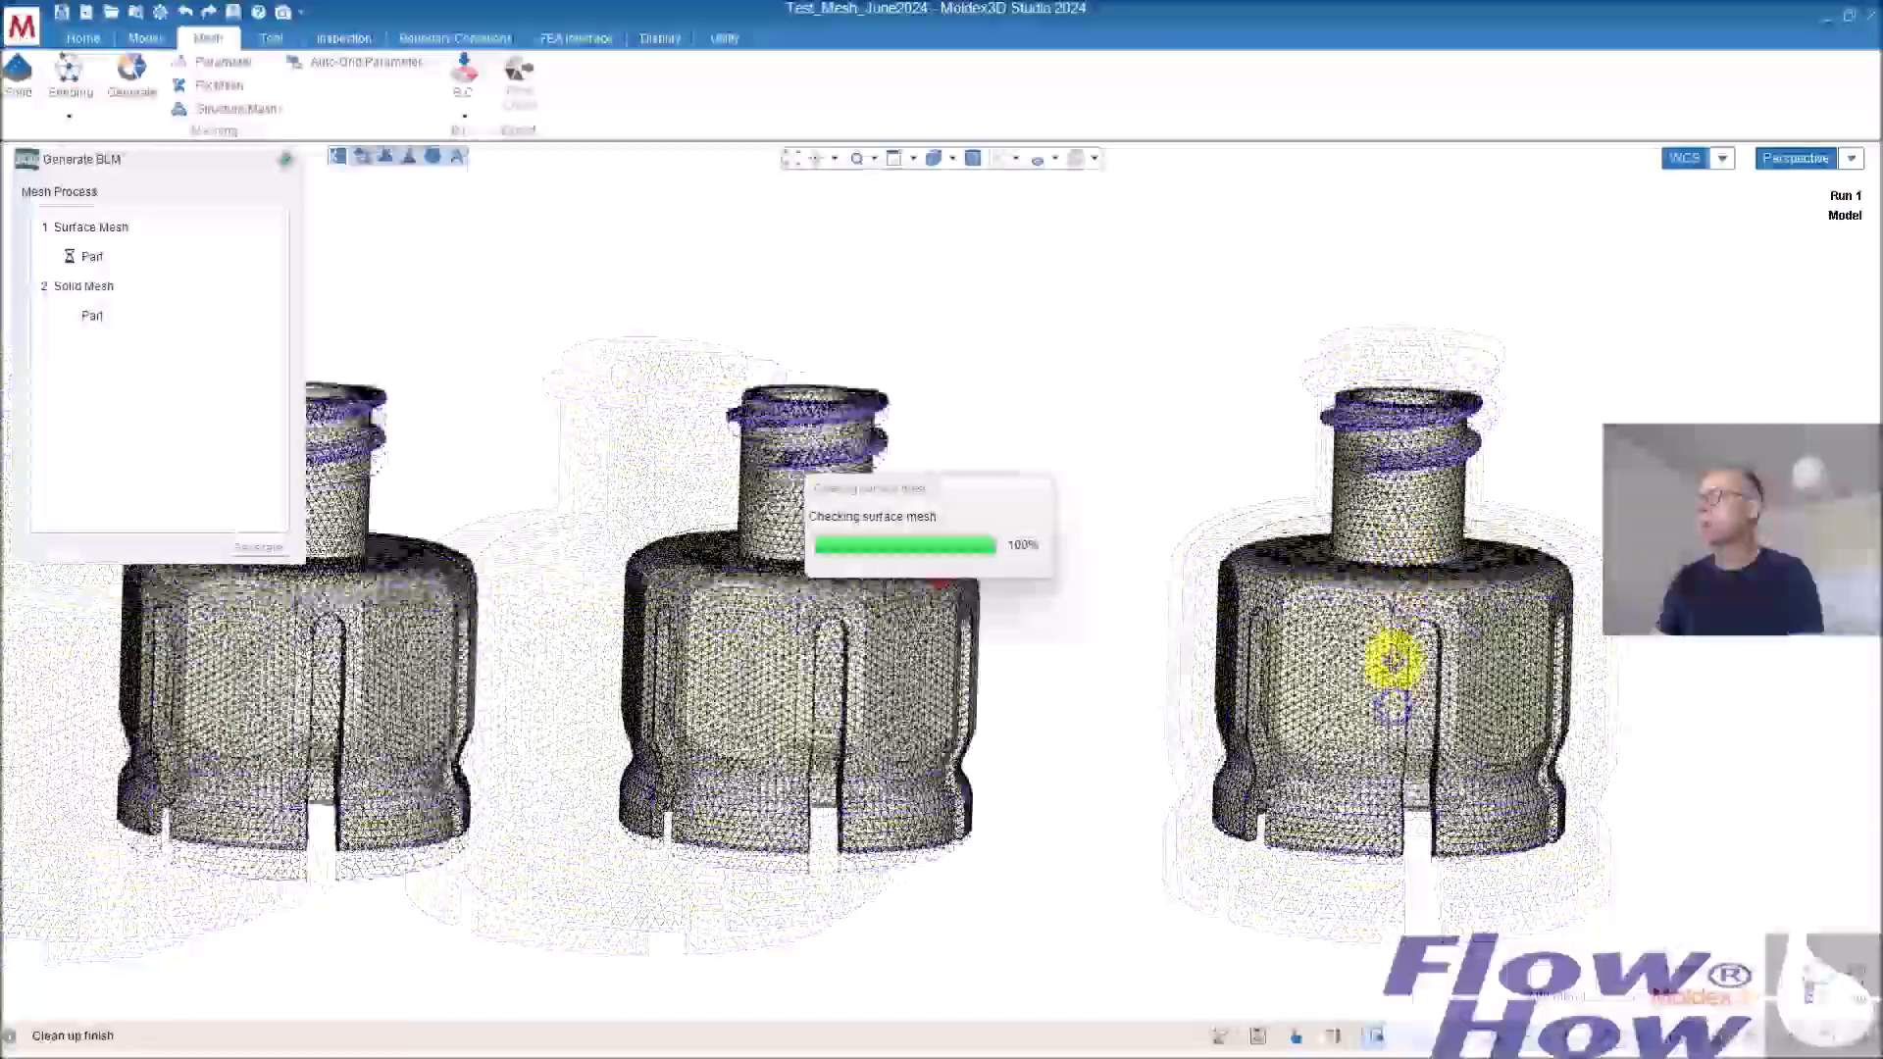
pyautogui.moveTo(1392, 659); pyautogui.dragTo(1287, 517, button='middle')
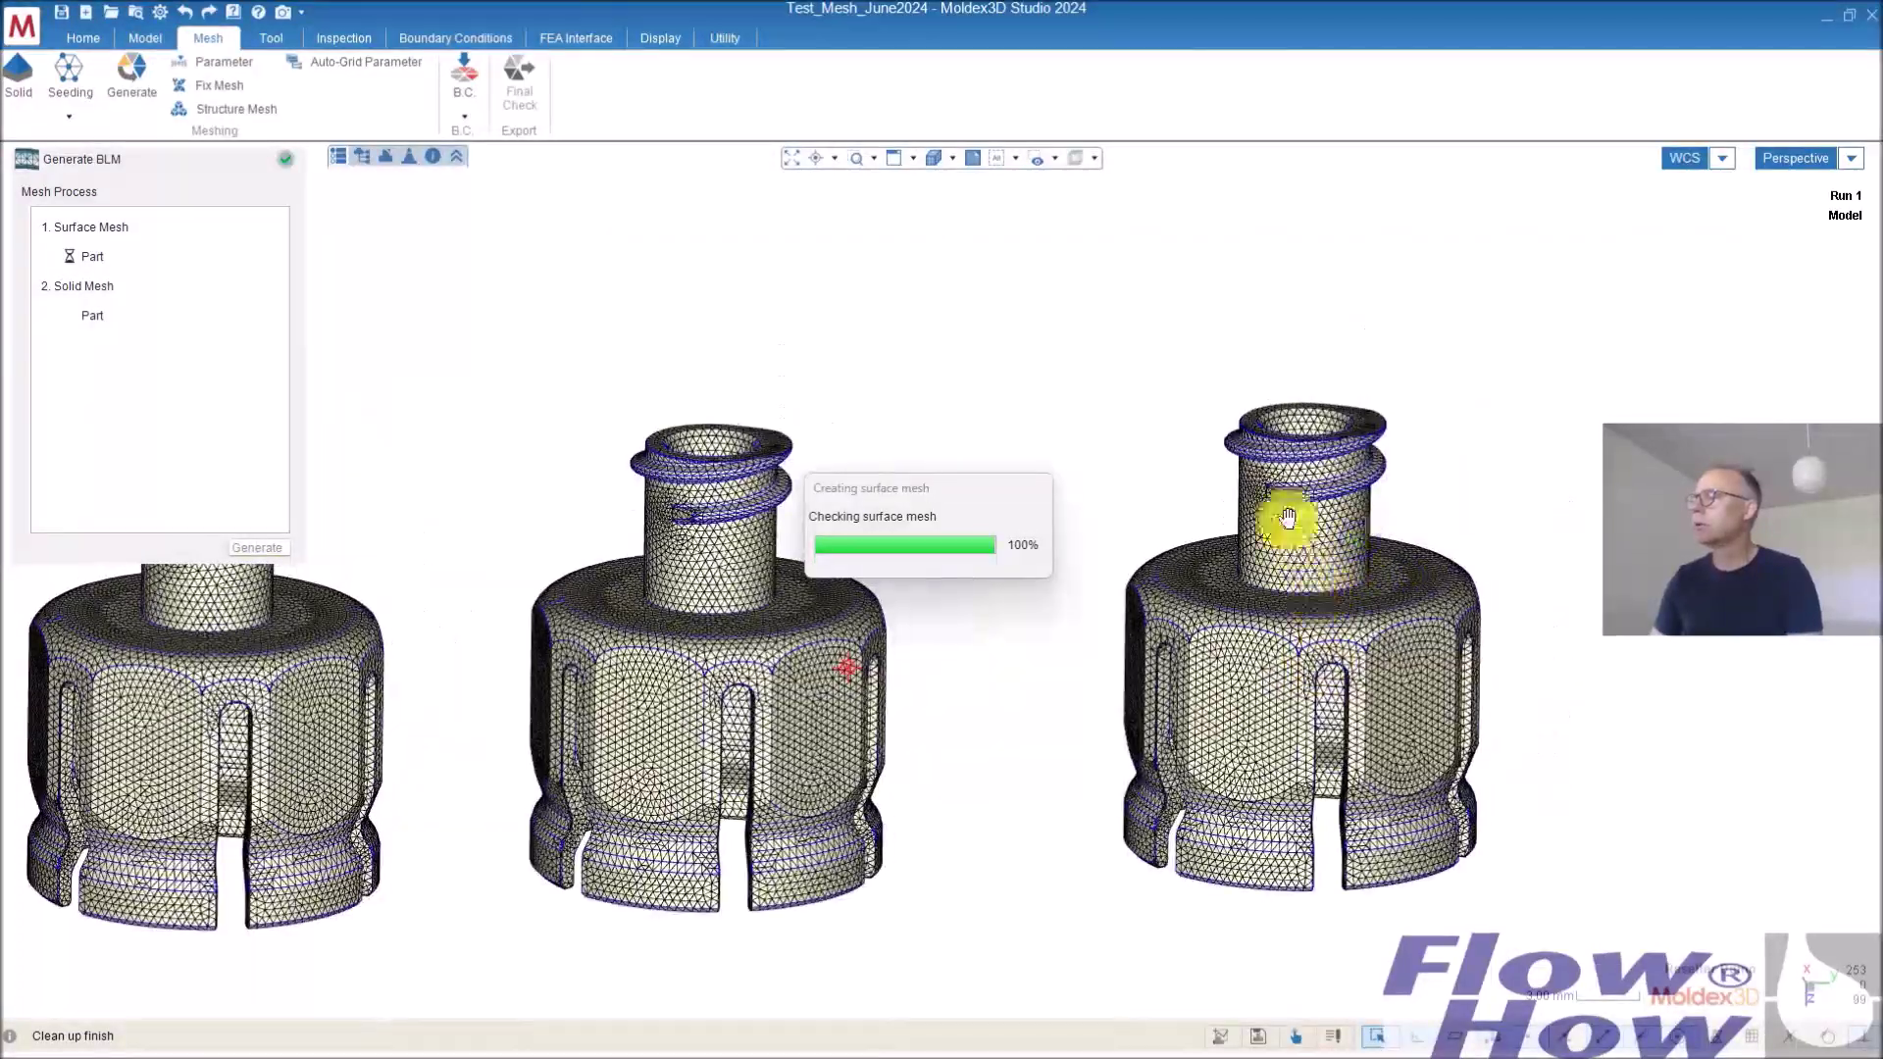
pyautogui.scroll(5, 1288, 517)
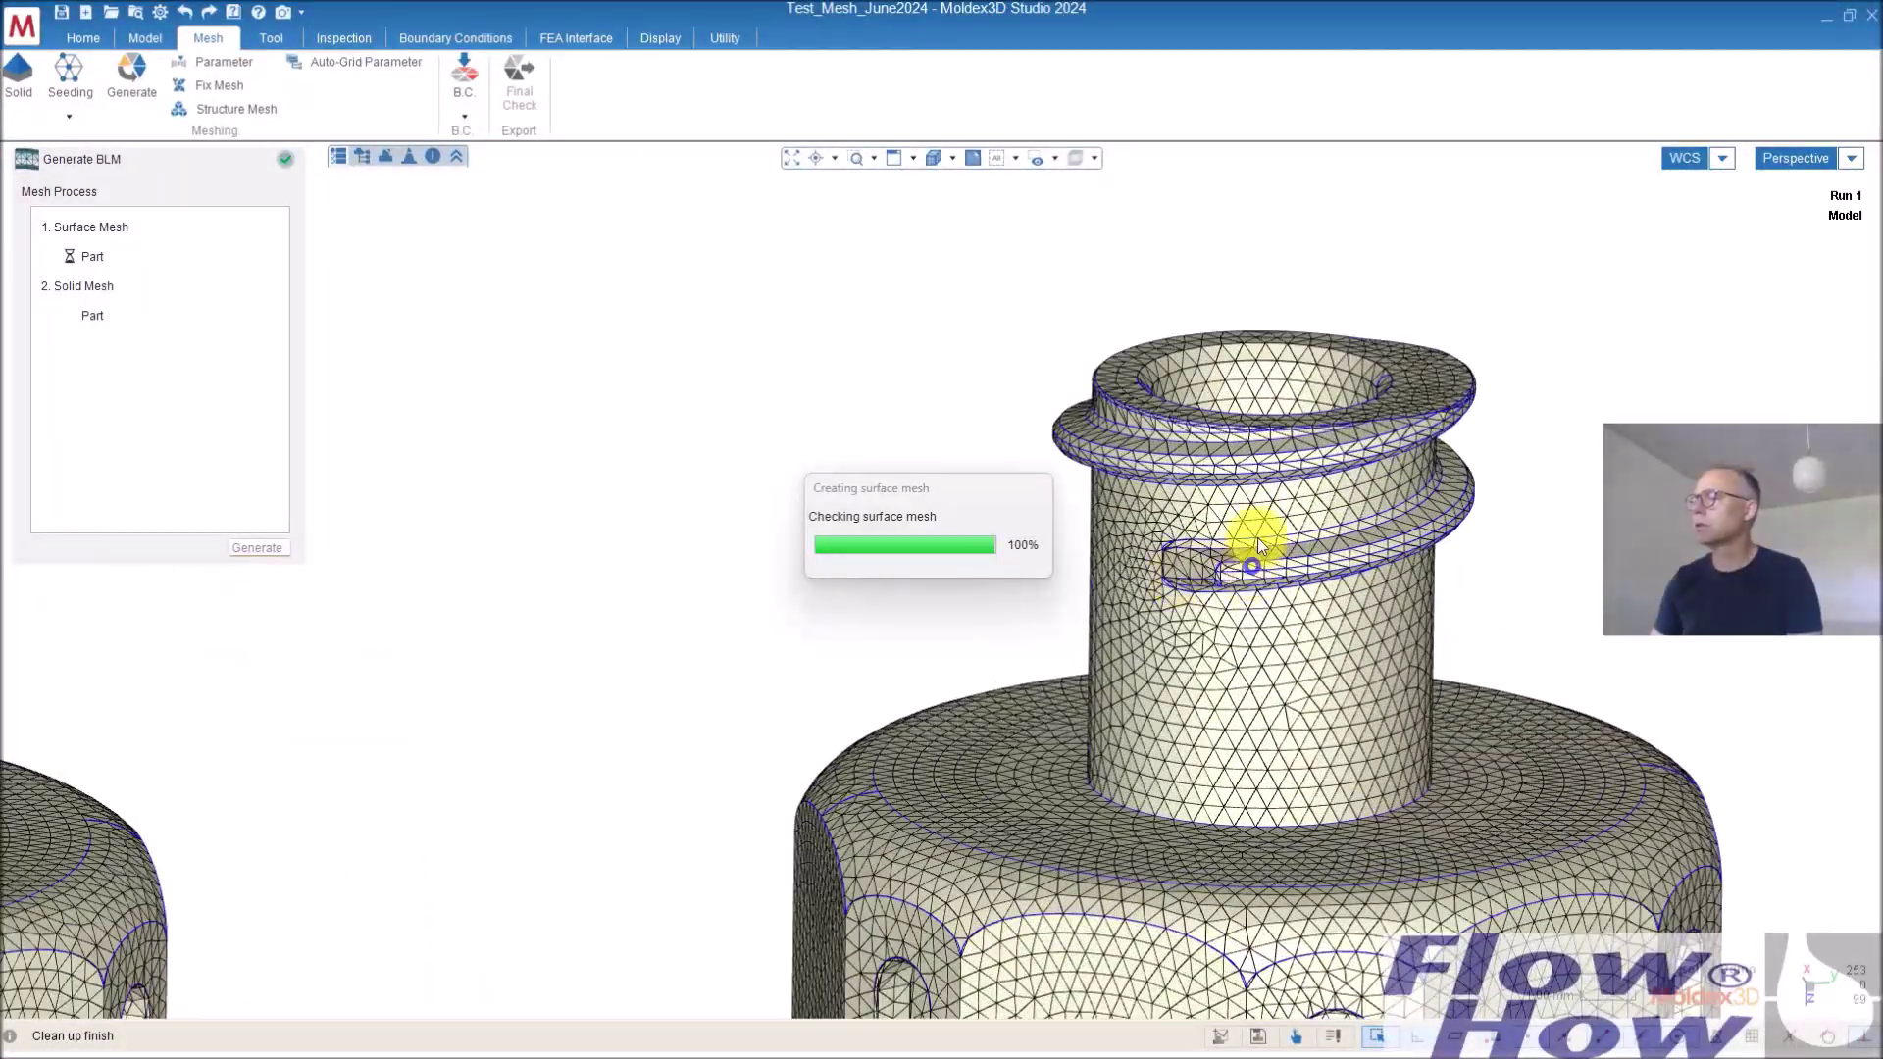
pyautogui.moveTo(1257, 537)
pyautogui.mouseDown(button='middle')
pyautogui.moveTo(1261, 475)
pyautogui.moveTo(1210, 471)
pyautogui.moveTo(1269, 538)
pyautogui.mouseUp(button='middle')
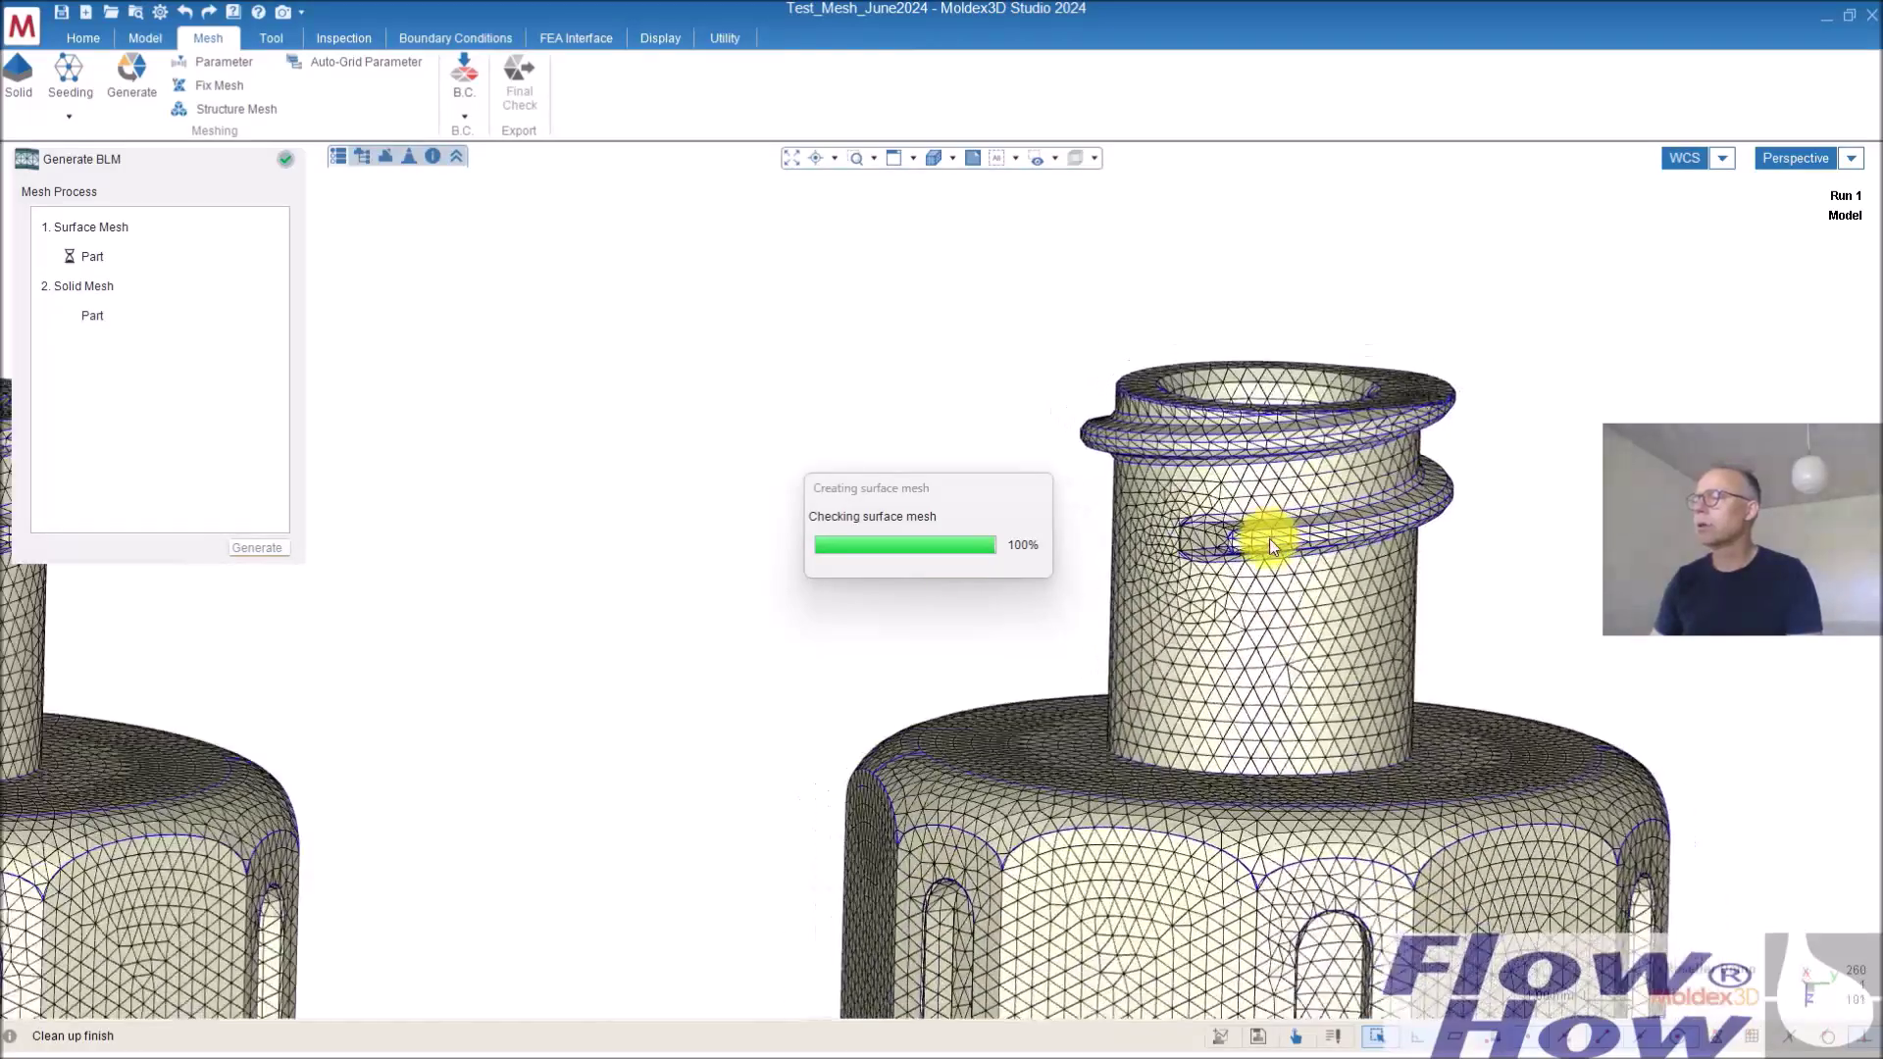
pyautogui.scroll(-5, 1269, 538)
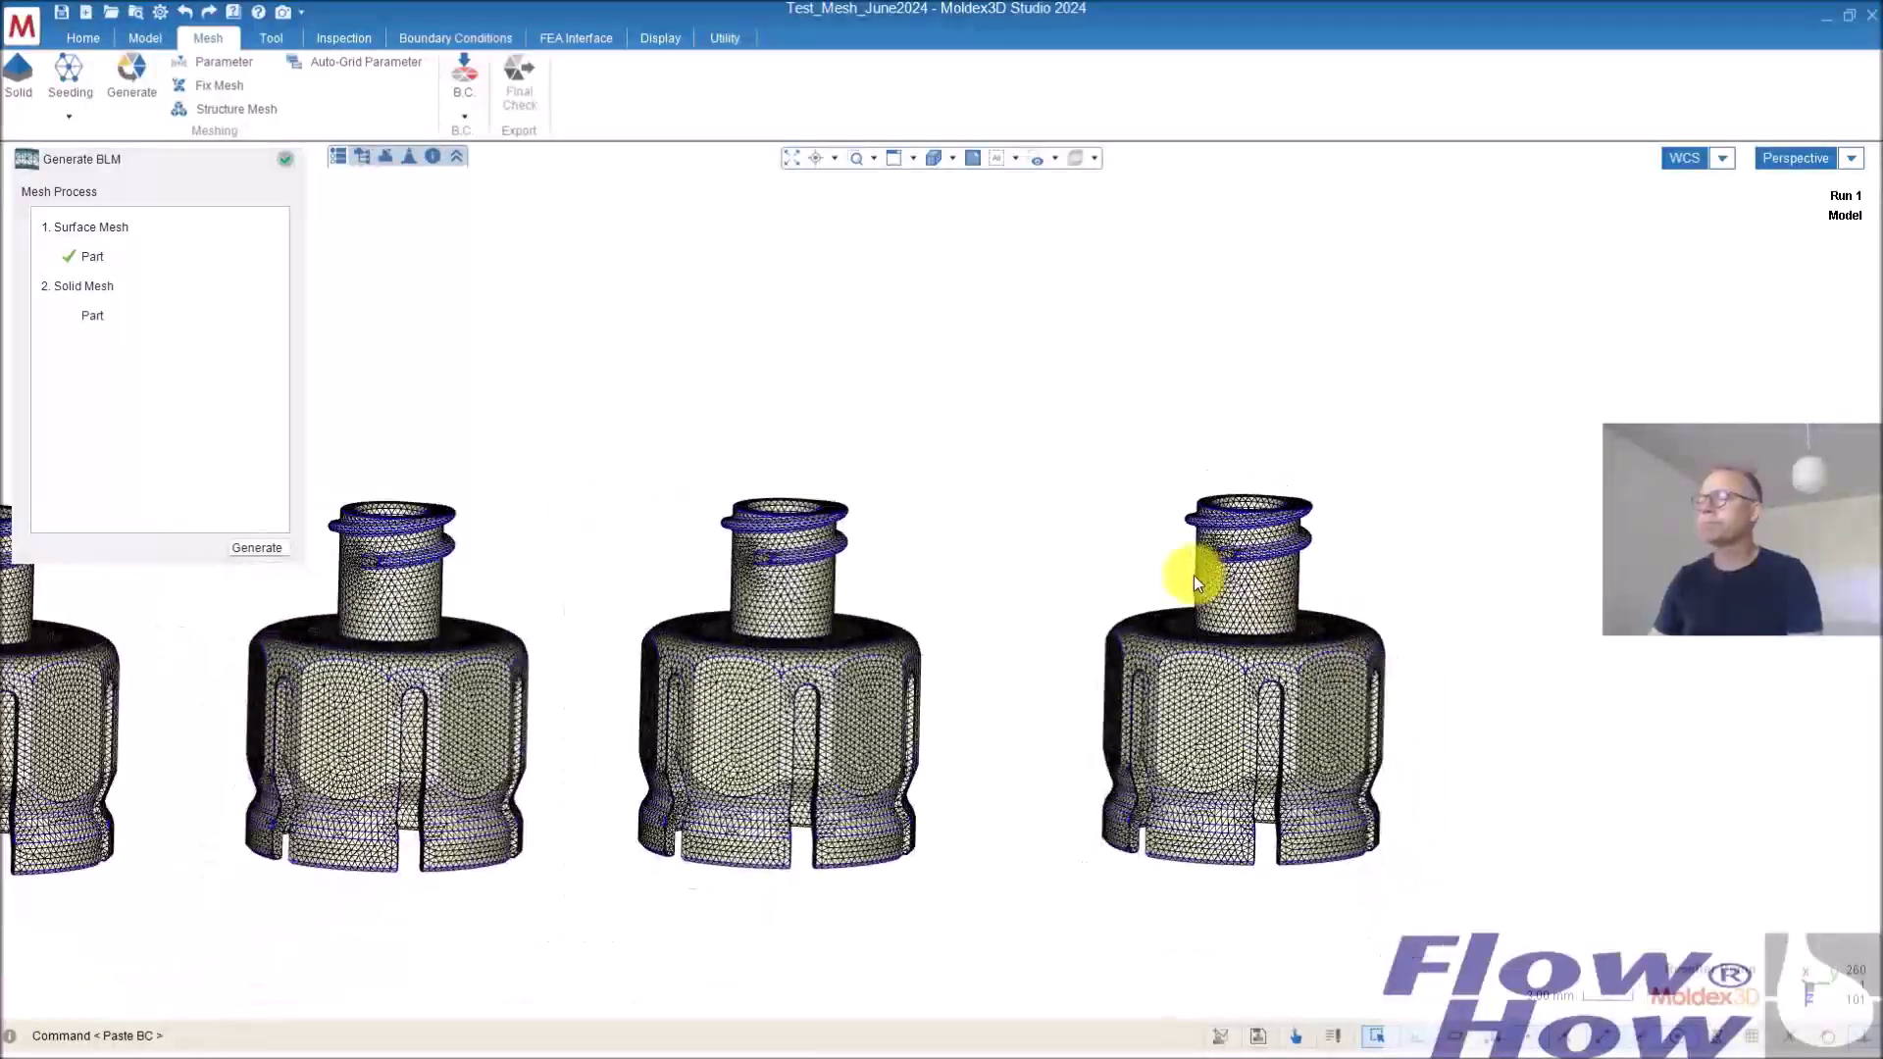
pyautogui.scroll(-2, 1193, 574)
pyautogui.click(284, 159)
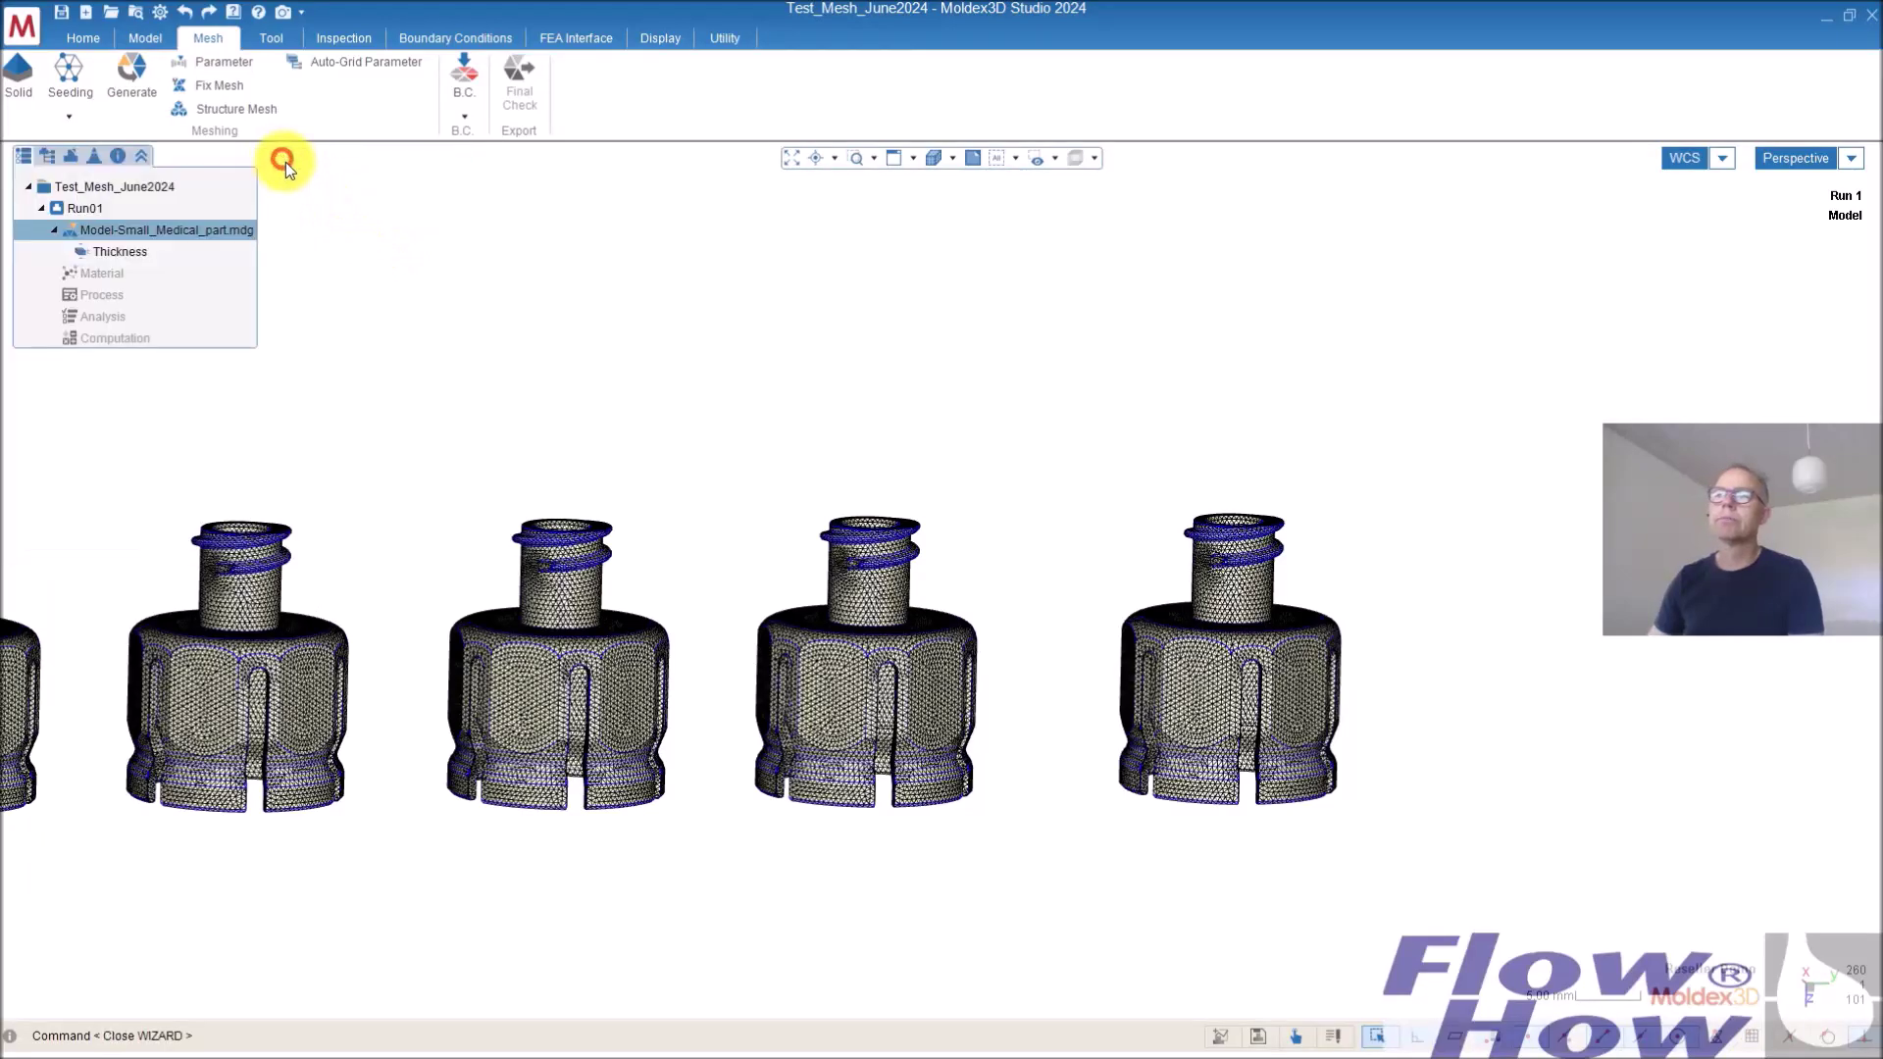
# Examine the generated surface mesh on the parts' undersides, threads and outer walls
pyautogui.scroll(-2, 1145, 693)
pyautogui.scroll(4, 1154, 684)
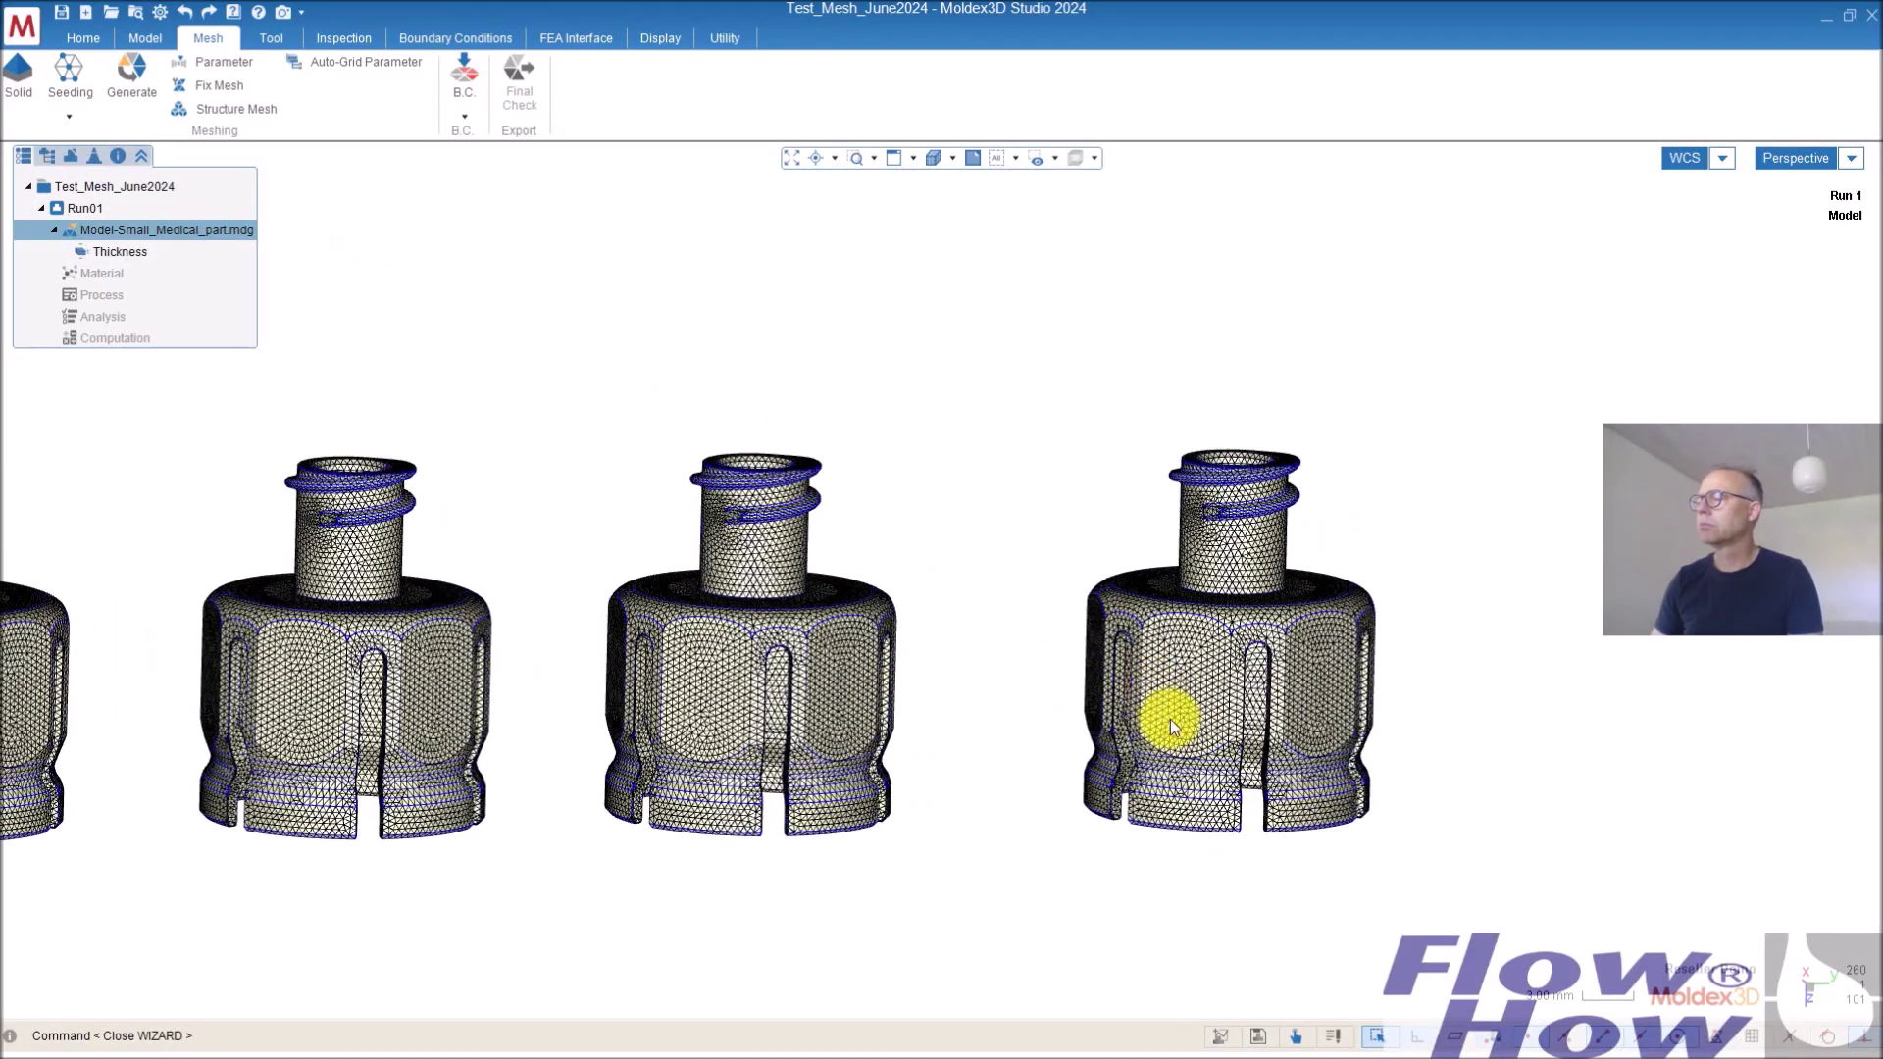
pyautogui.moveTo(1169, 720)
pyautogui.mouseDown(button='middle')
pyautogui.moveTo(1219, 550)
pyautogui.moveTo(1168, 601)
pyautogui.moveTo(1167, 672)
pyautogui.moveTo(1178, 589)
pyautogui.mouseUp(button='middle')
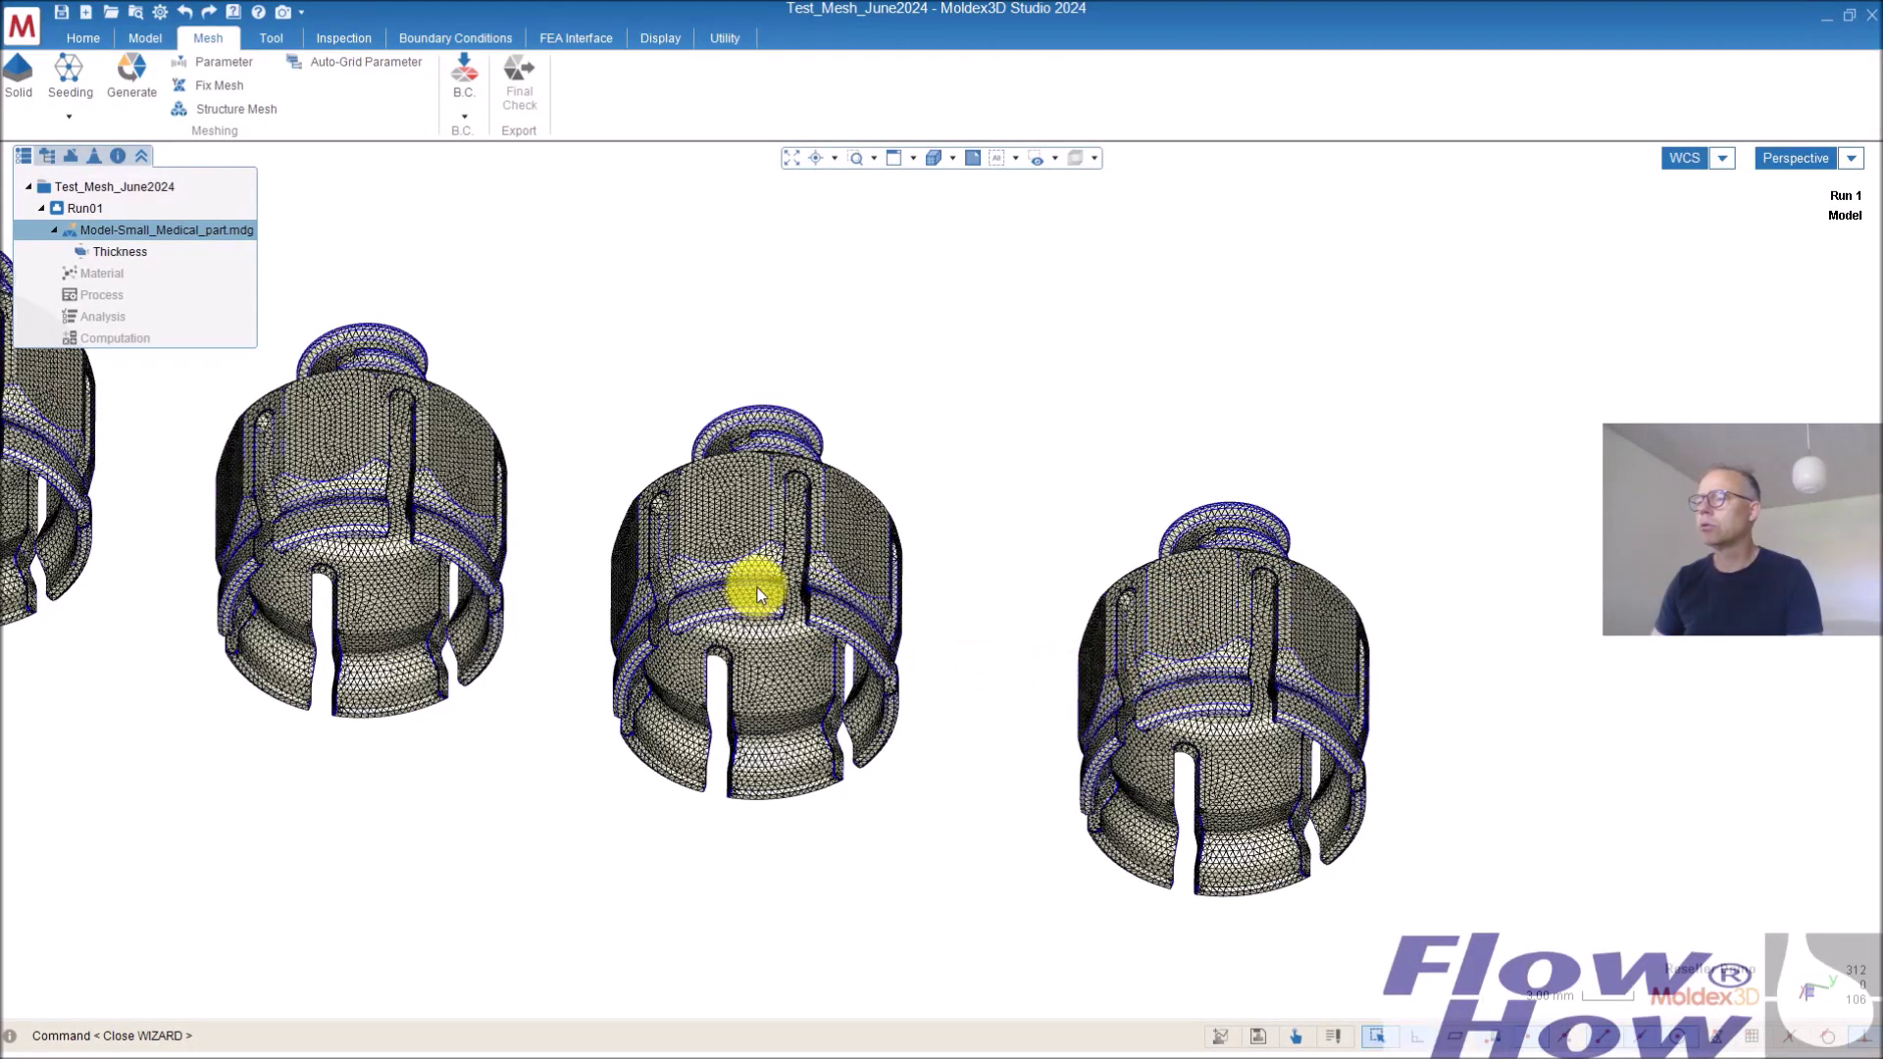
pyautogui.moveTo(757, 586)
pyautogui.mouseDown(button='middle')
pyautogui.moveTo(756, 387)
pyautogui.moveTo(765, 713)
pyautogui.moveTo(719, 513)
pyautogui.moveTo(719, 601)
pyautogui.moveTo(752, 609)
pyautogui.moveTo(747, 643)
pyautogui.moveTo(861, 634)
pyautogui.moveTo(803, 591)
pyautogui.mouseUp(button='middle')
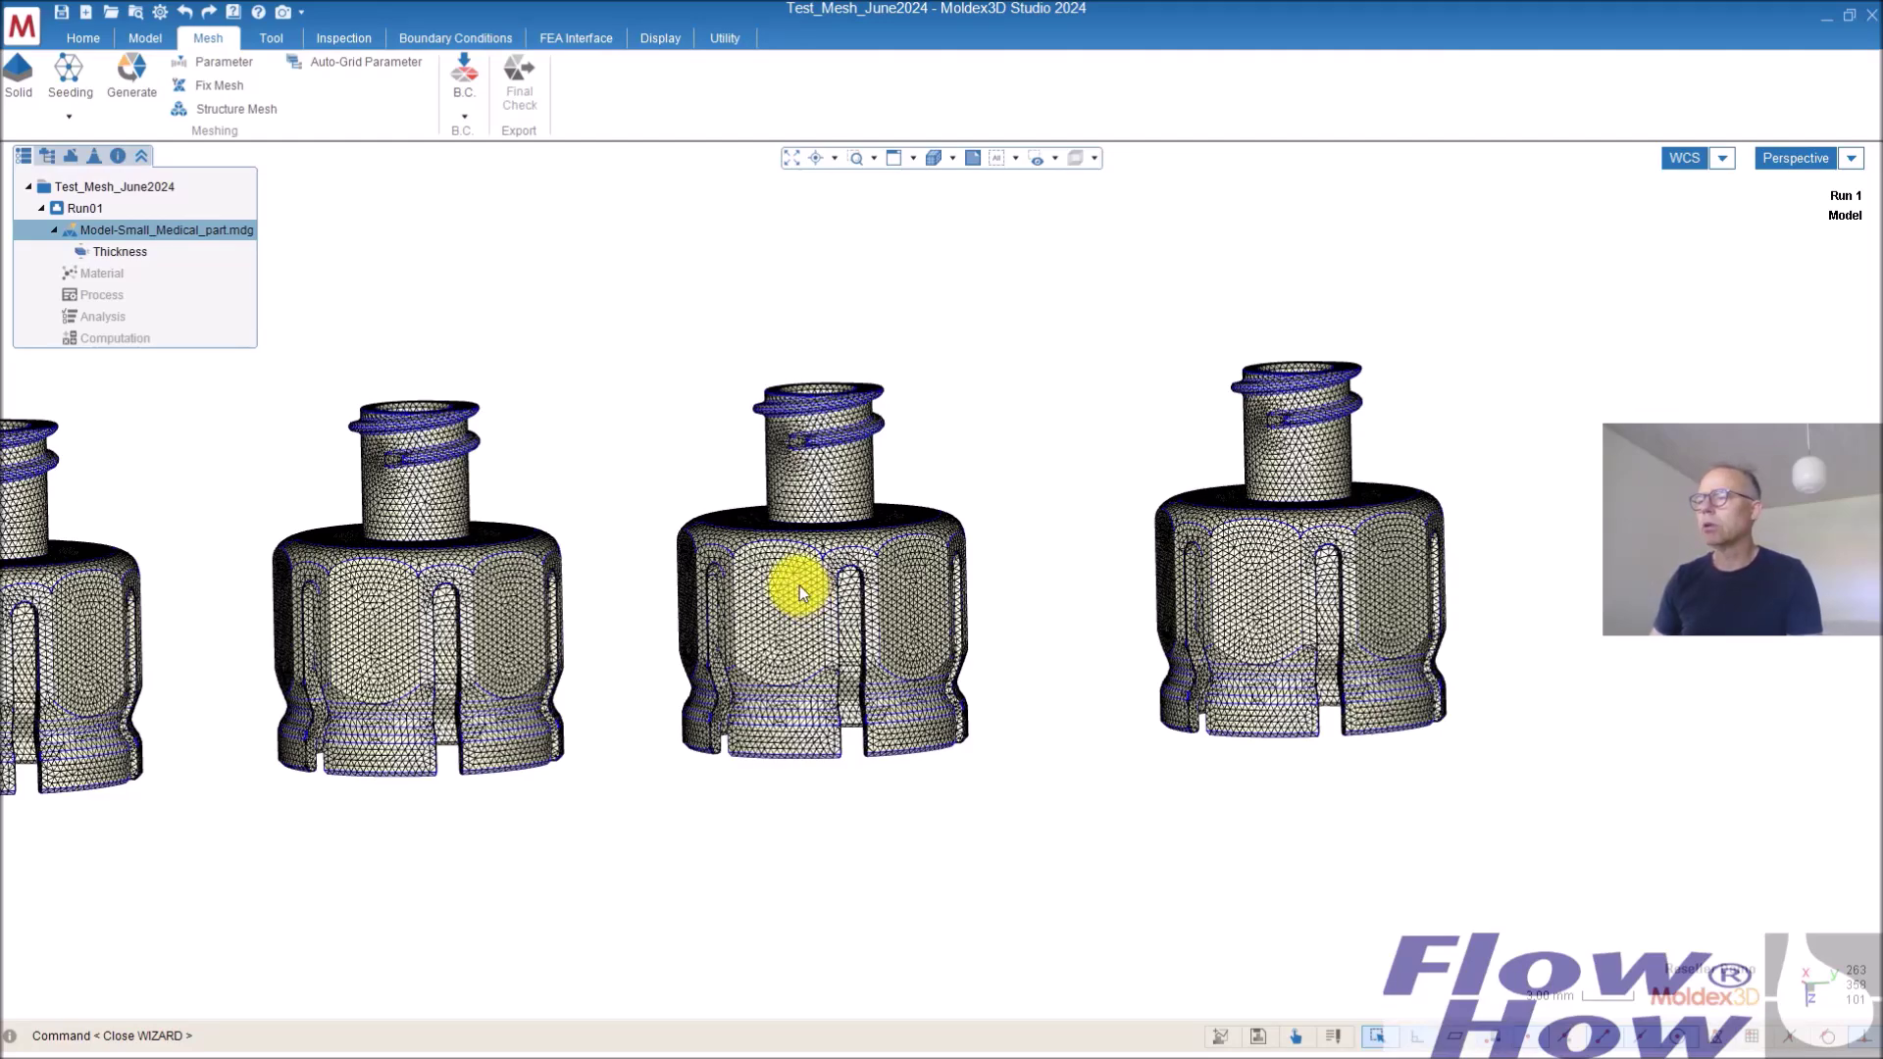
pyautogui.scroll(4, 799, 581)
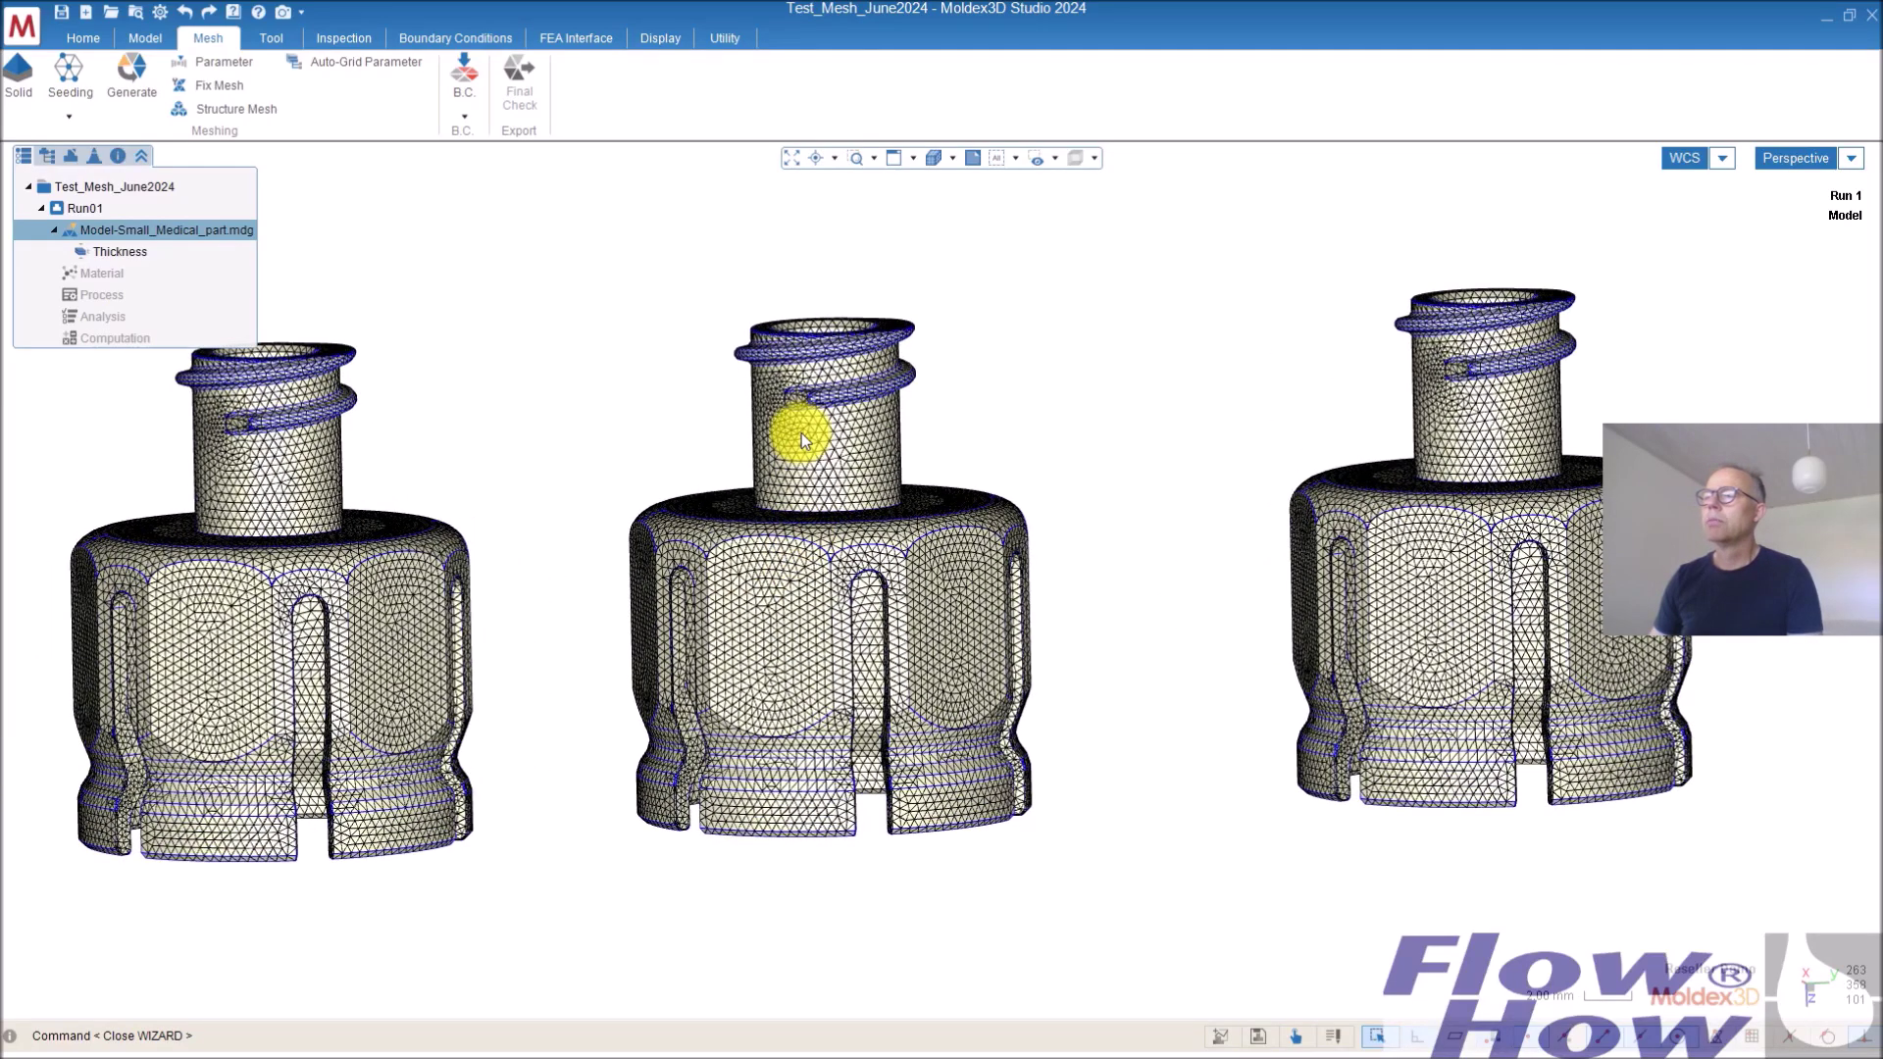
pyautogui.scroll(2, 805, 440)
pyautogui.scroll(-2, 804, 440)
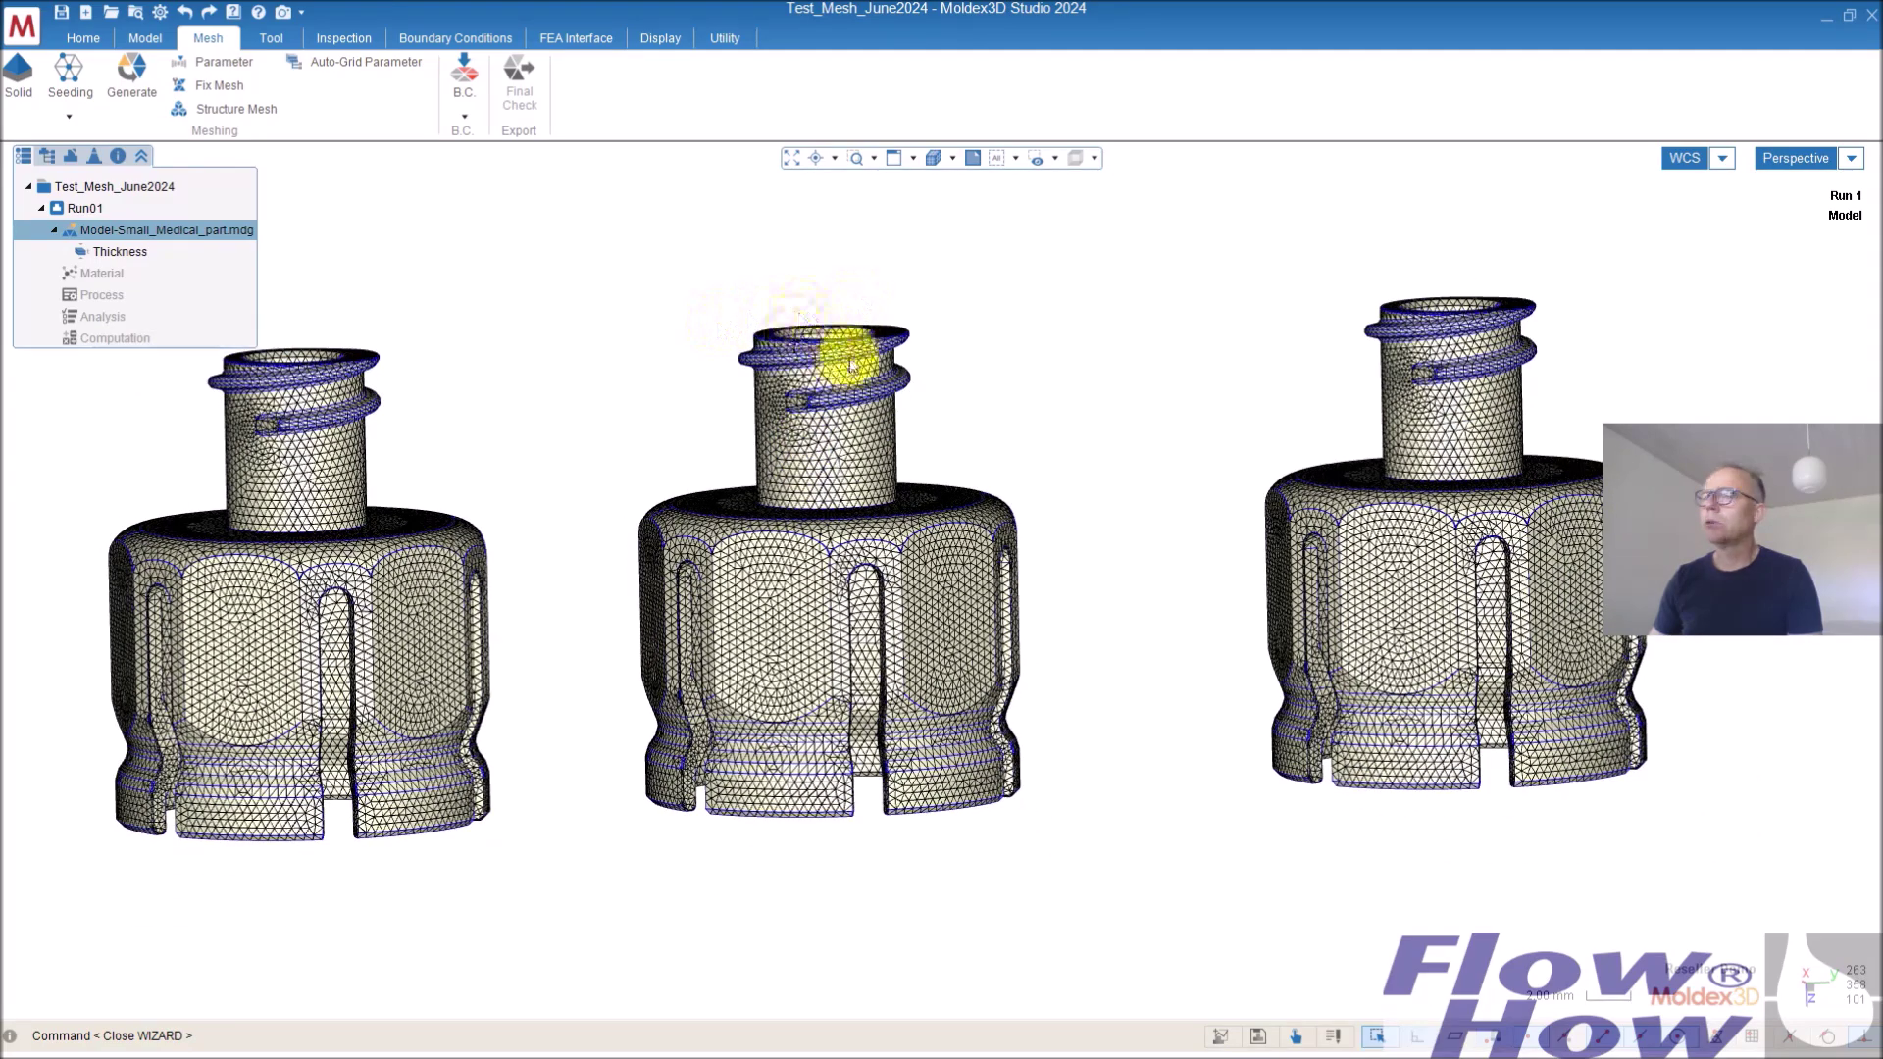
pyautogui.moveTo(838, 368)
pyautogui.mouseDown(button='middle')
pyautogui.moveTo(824, 324)
pyautogui.moveTo(791, 400)
pyautogui.mouseUp(button='middle')
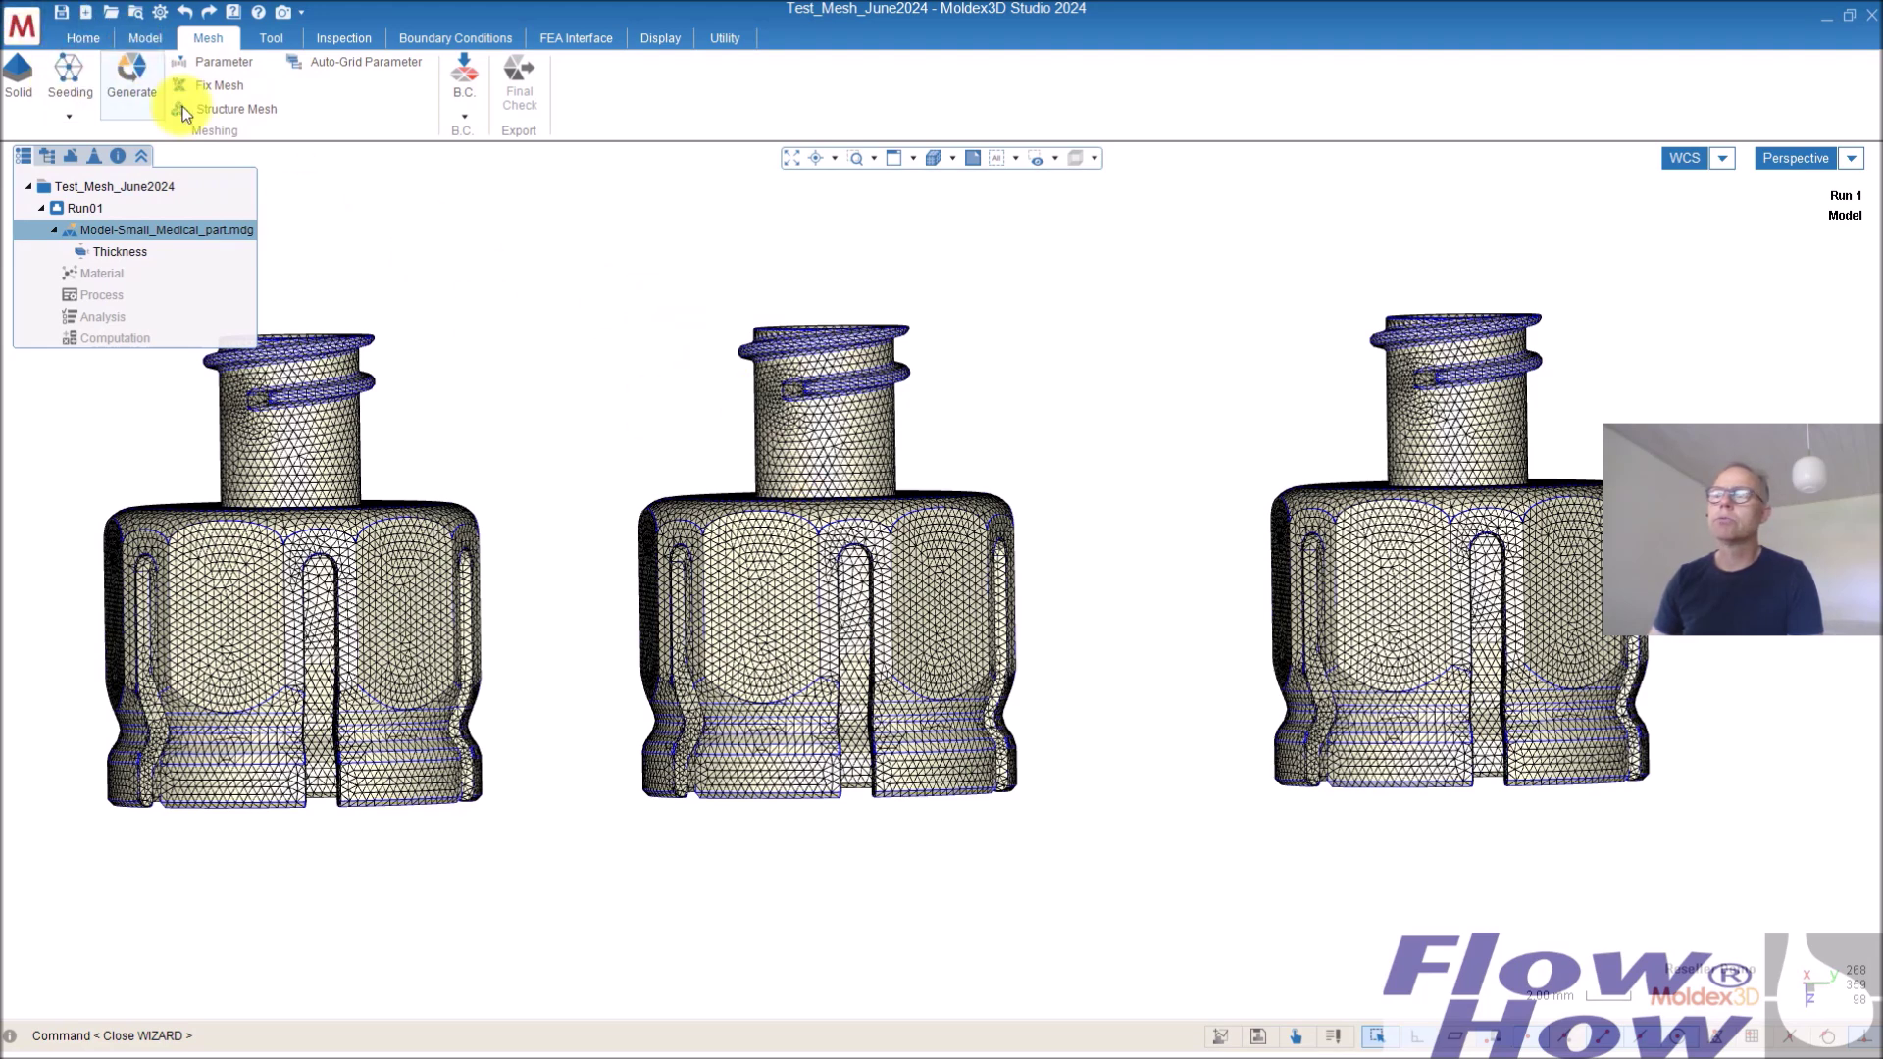
# Start modifying the middle visible part's node seeding, deleting its existing mesh but keeping the current seeding nodes
pyautogui.click(63, 69)
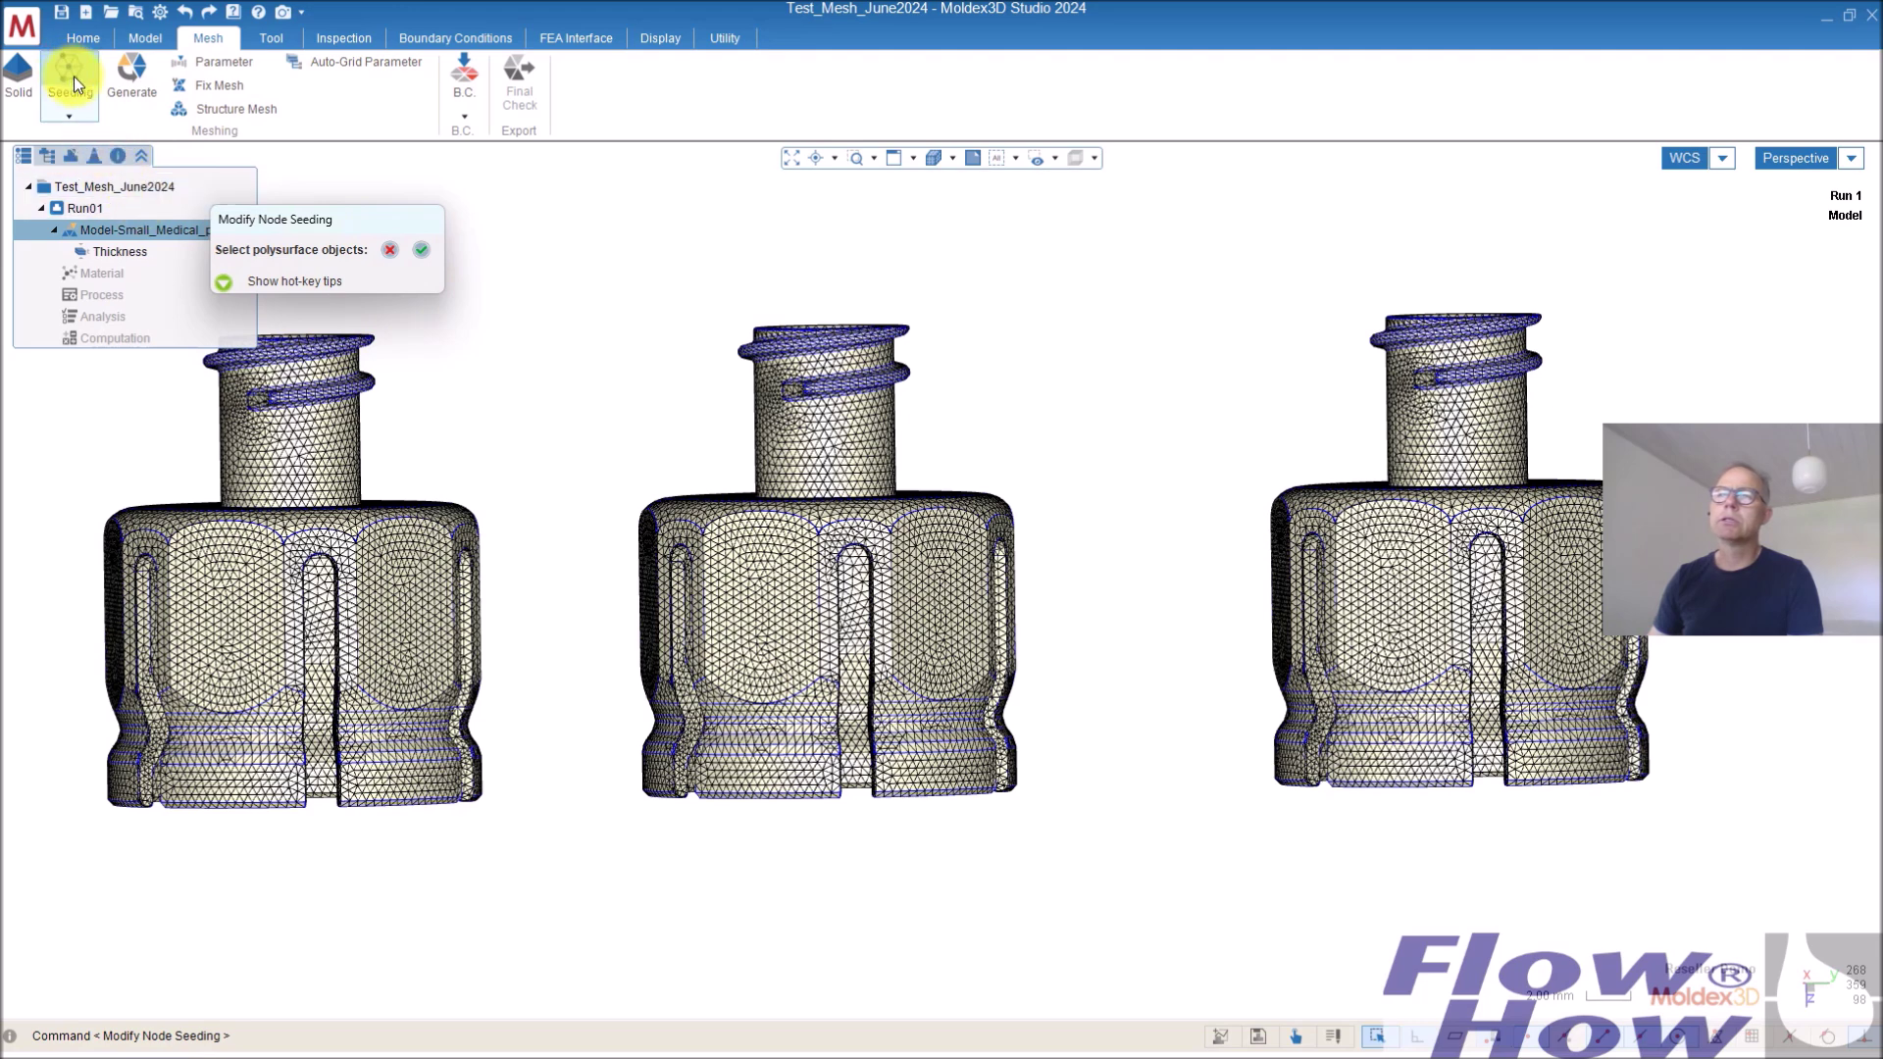
pyautogui.click(763, 567)
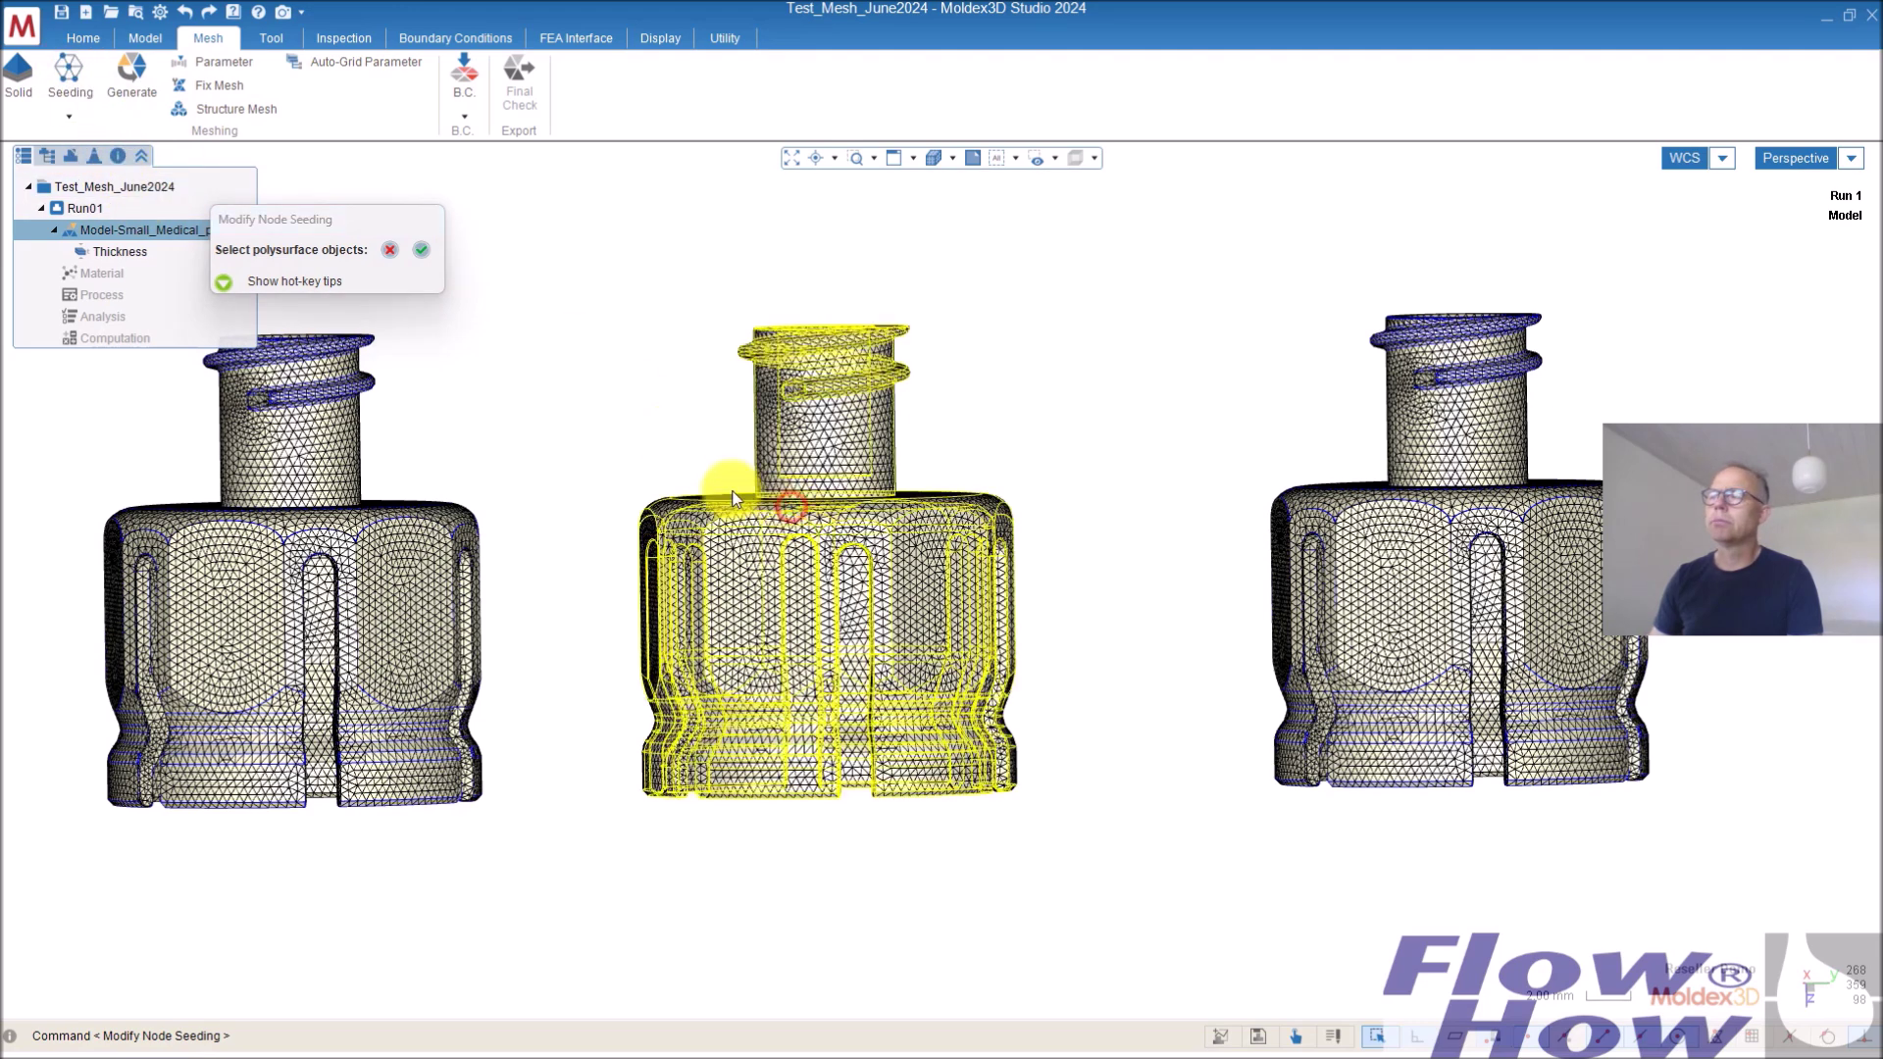
pyautogui.click(421, 249)
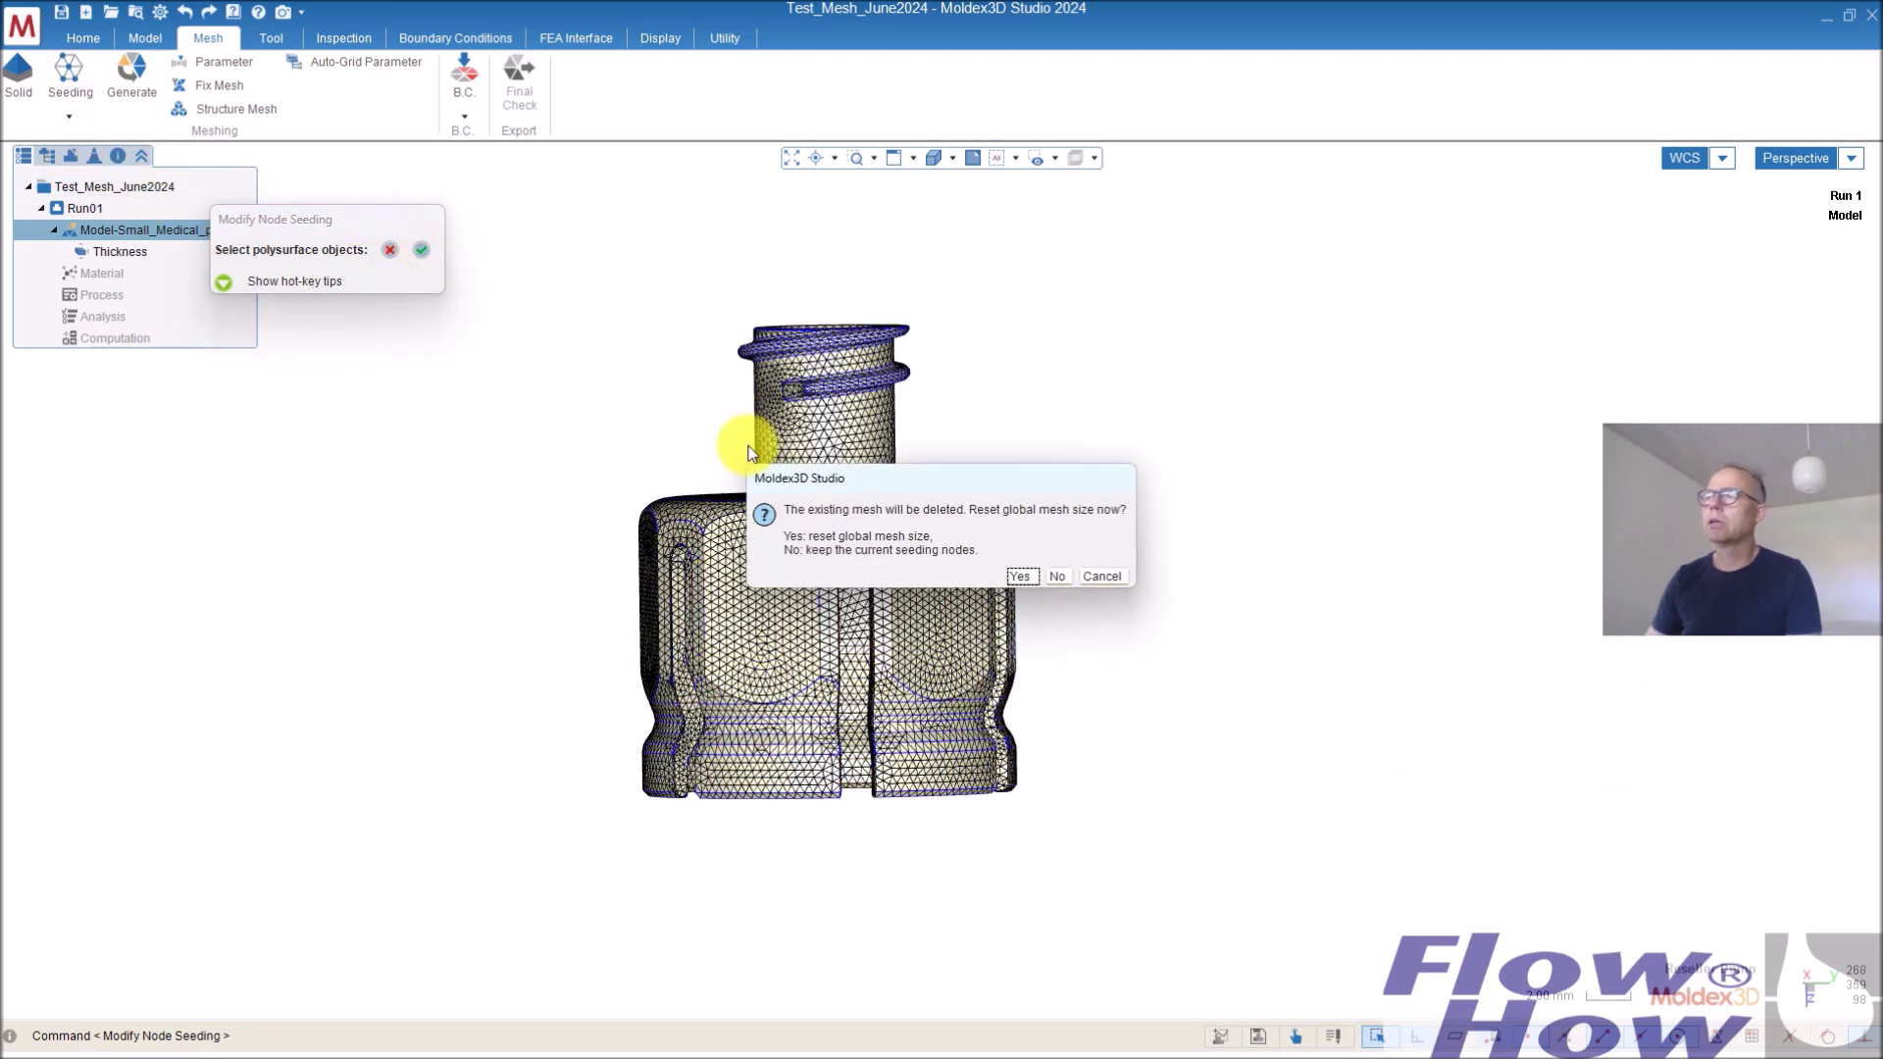
pyautogui.click(1061, 575)
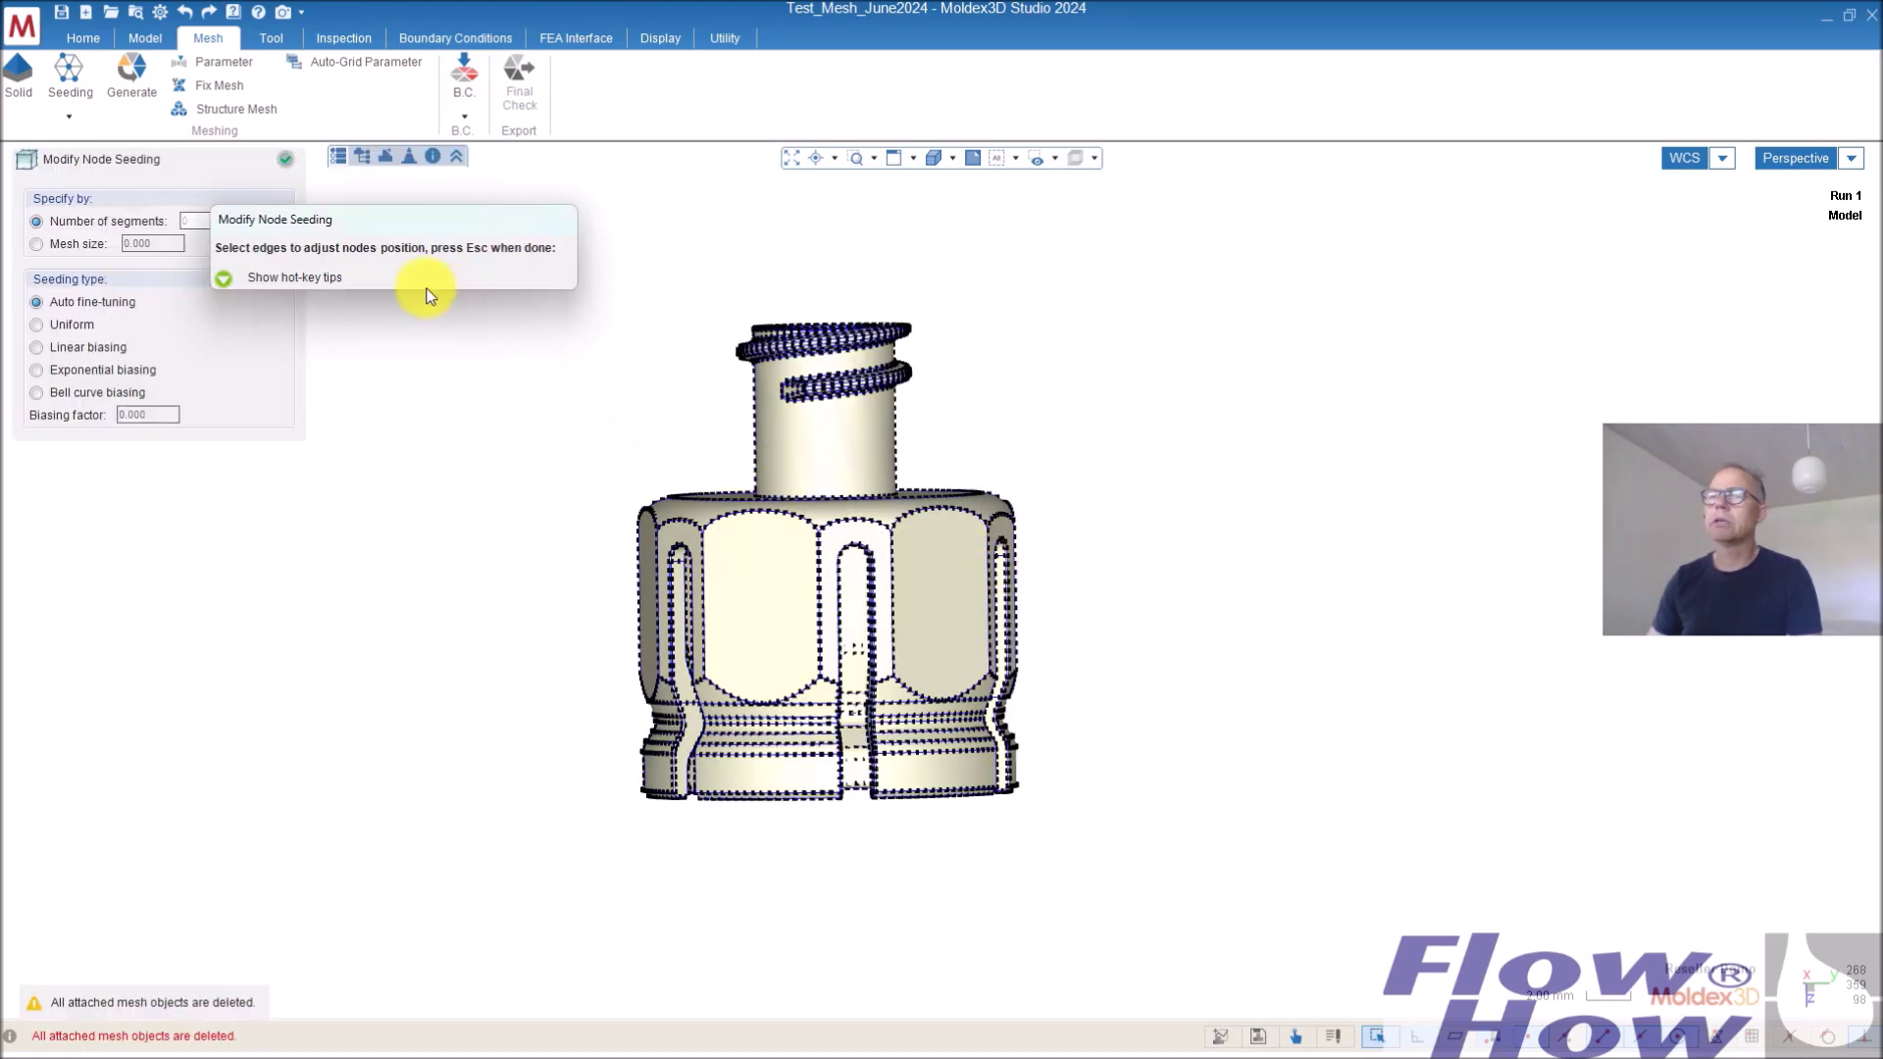
pyautogui.moveTo(298, 209); pyautogui.dragTo(413, 196)
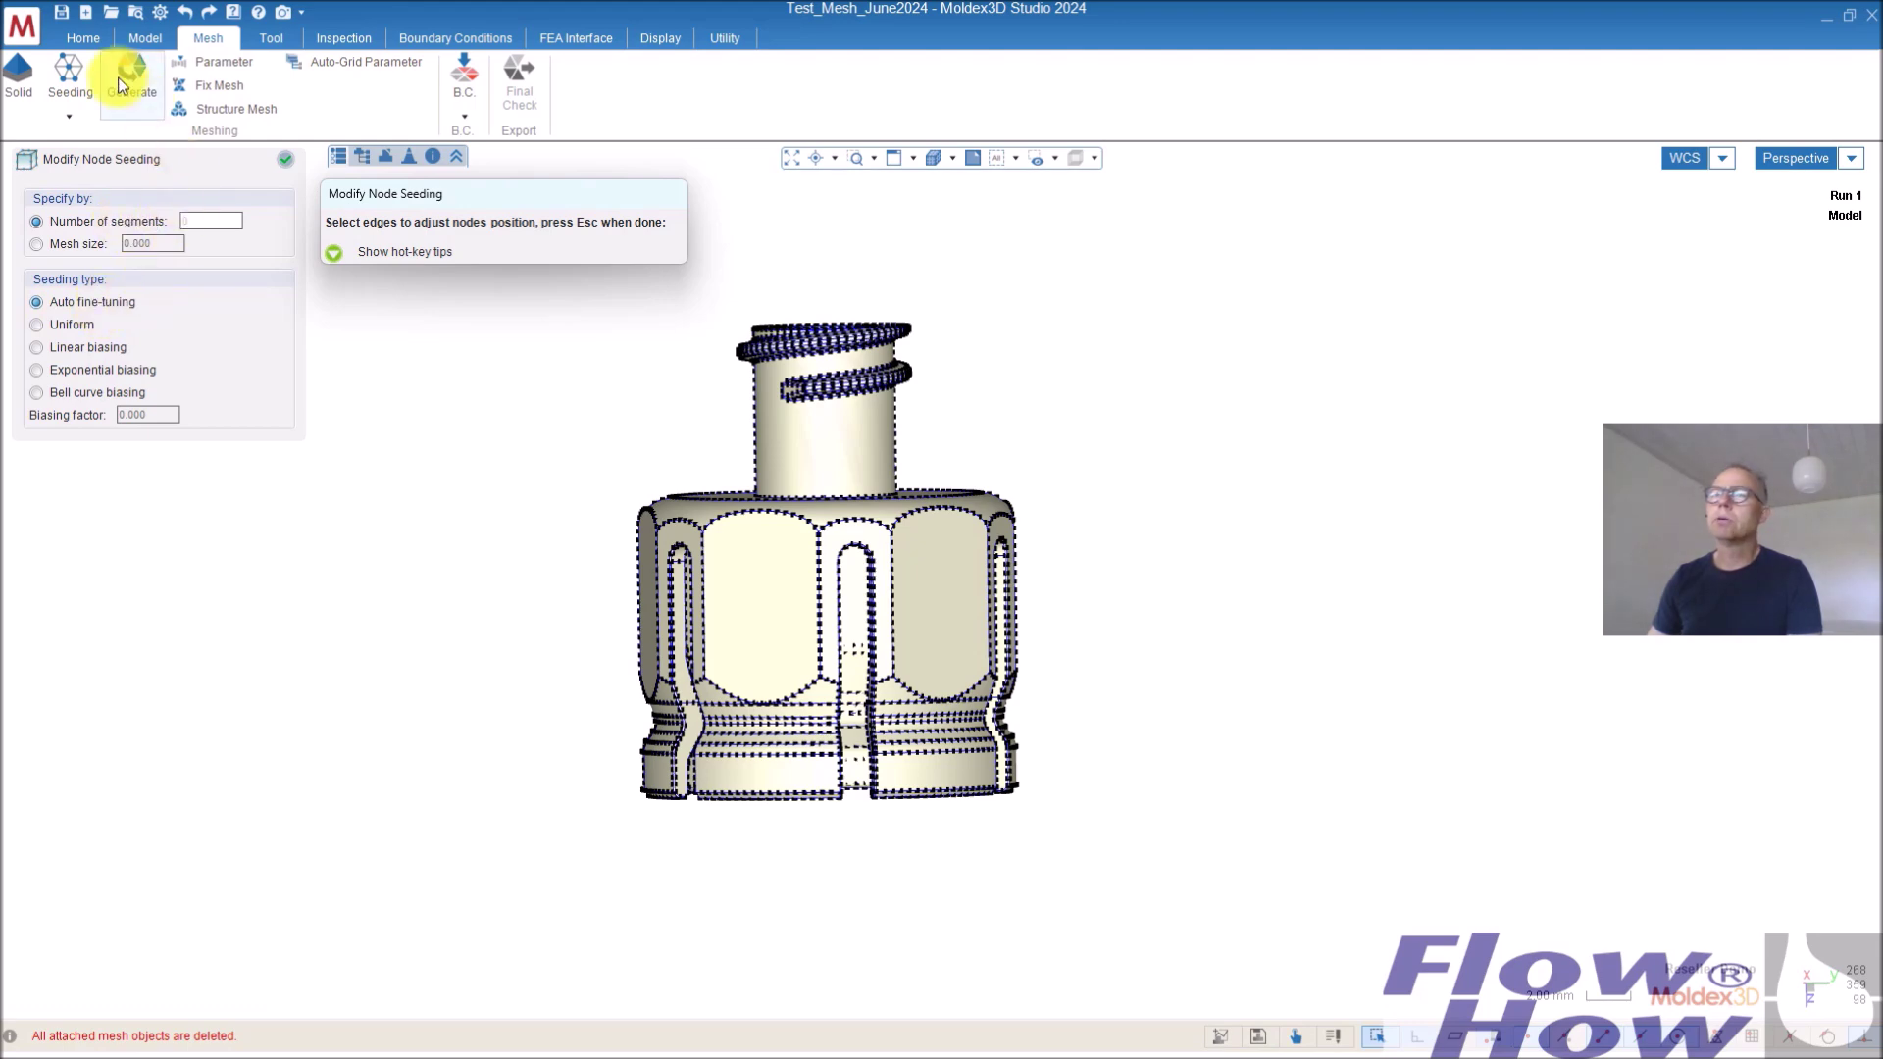
# Review the Solid mesh preferences, including the default seeding type, and leave them without changes
pyautogui.click(160, 13)
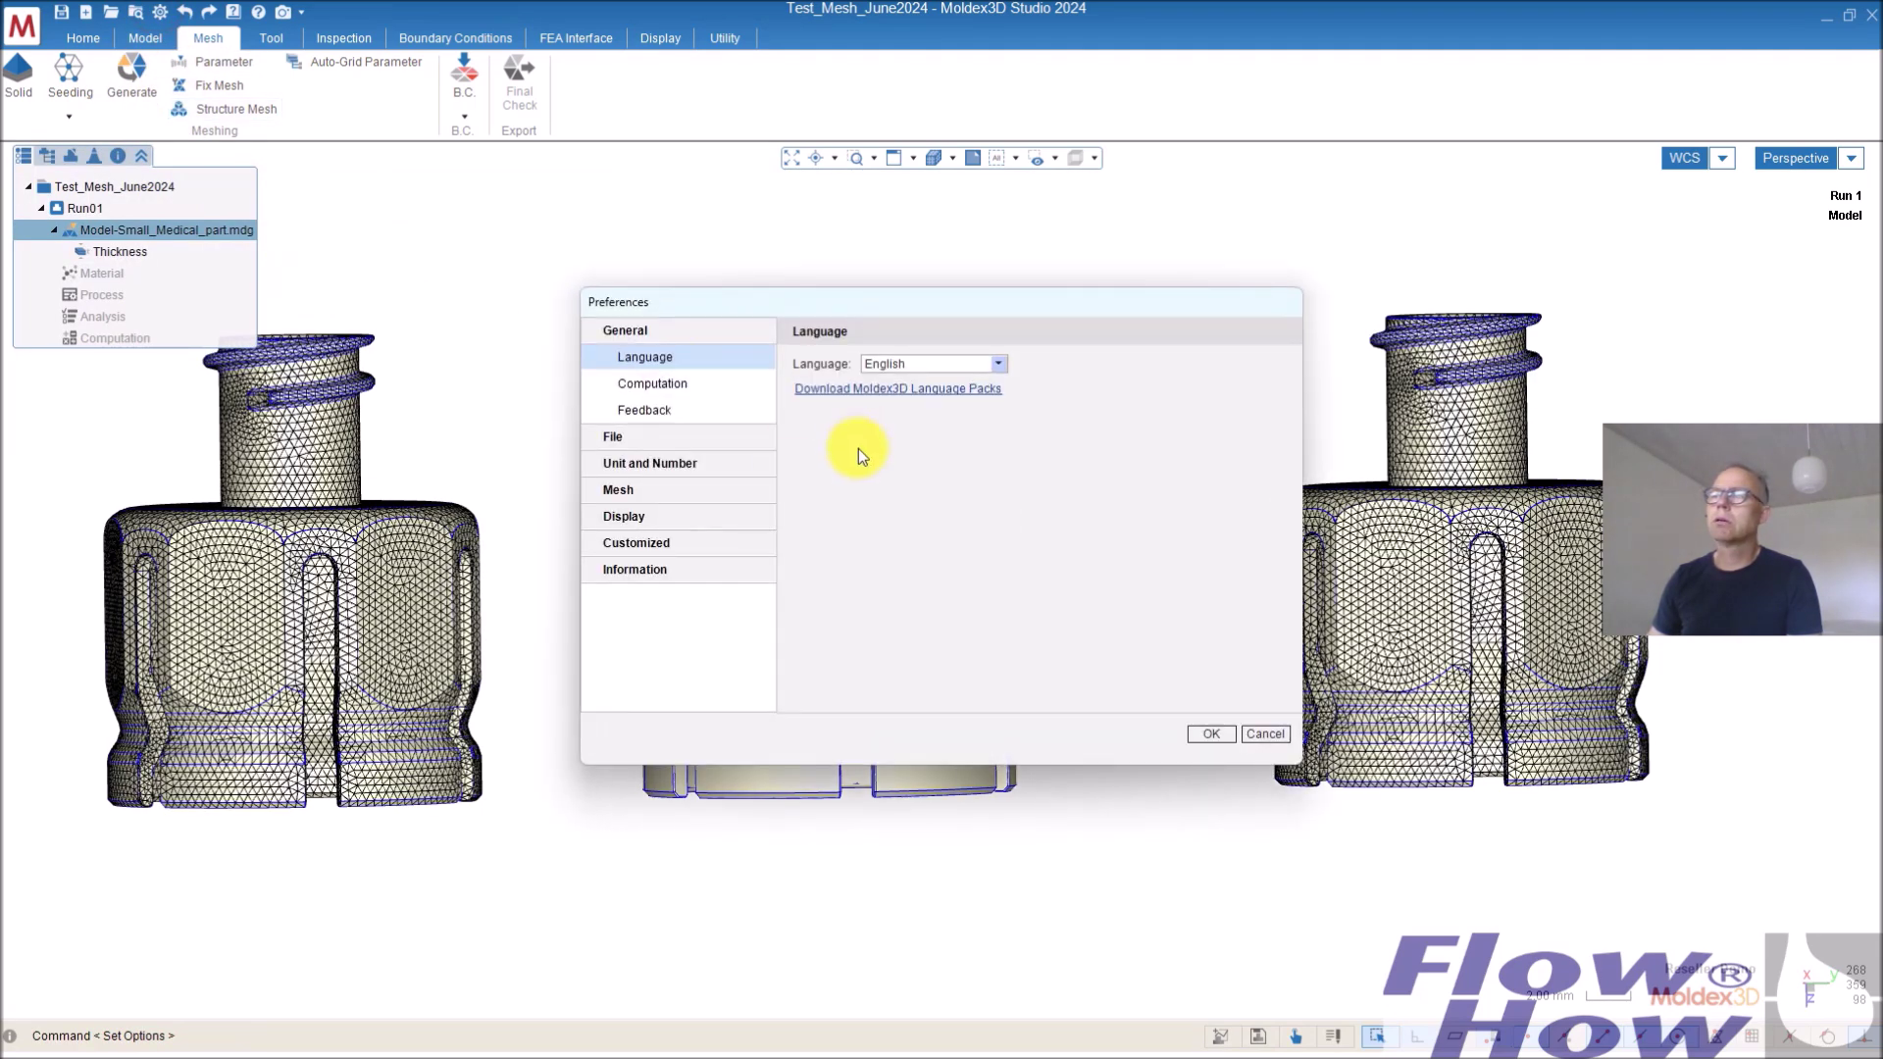
pyautogui.click(635, 491)
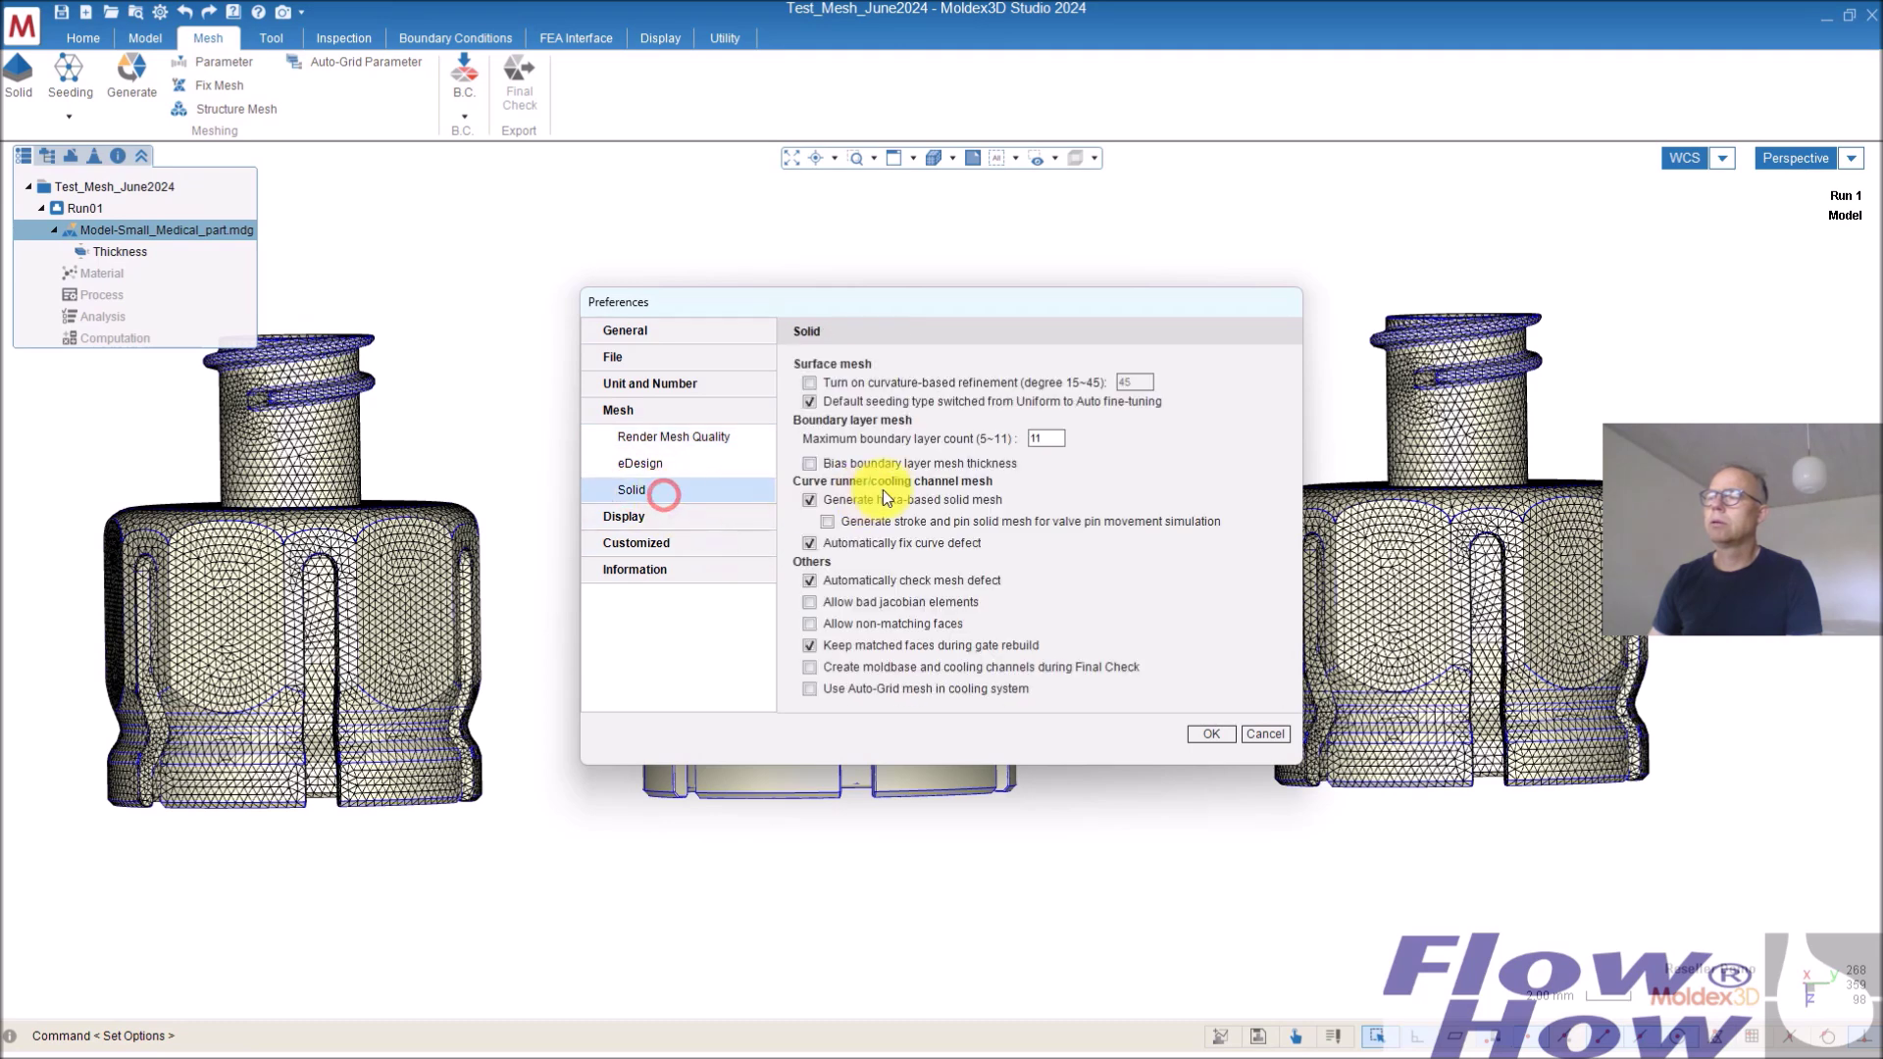
pyautogui.click(1266, 734)
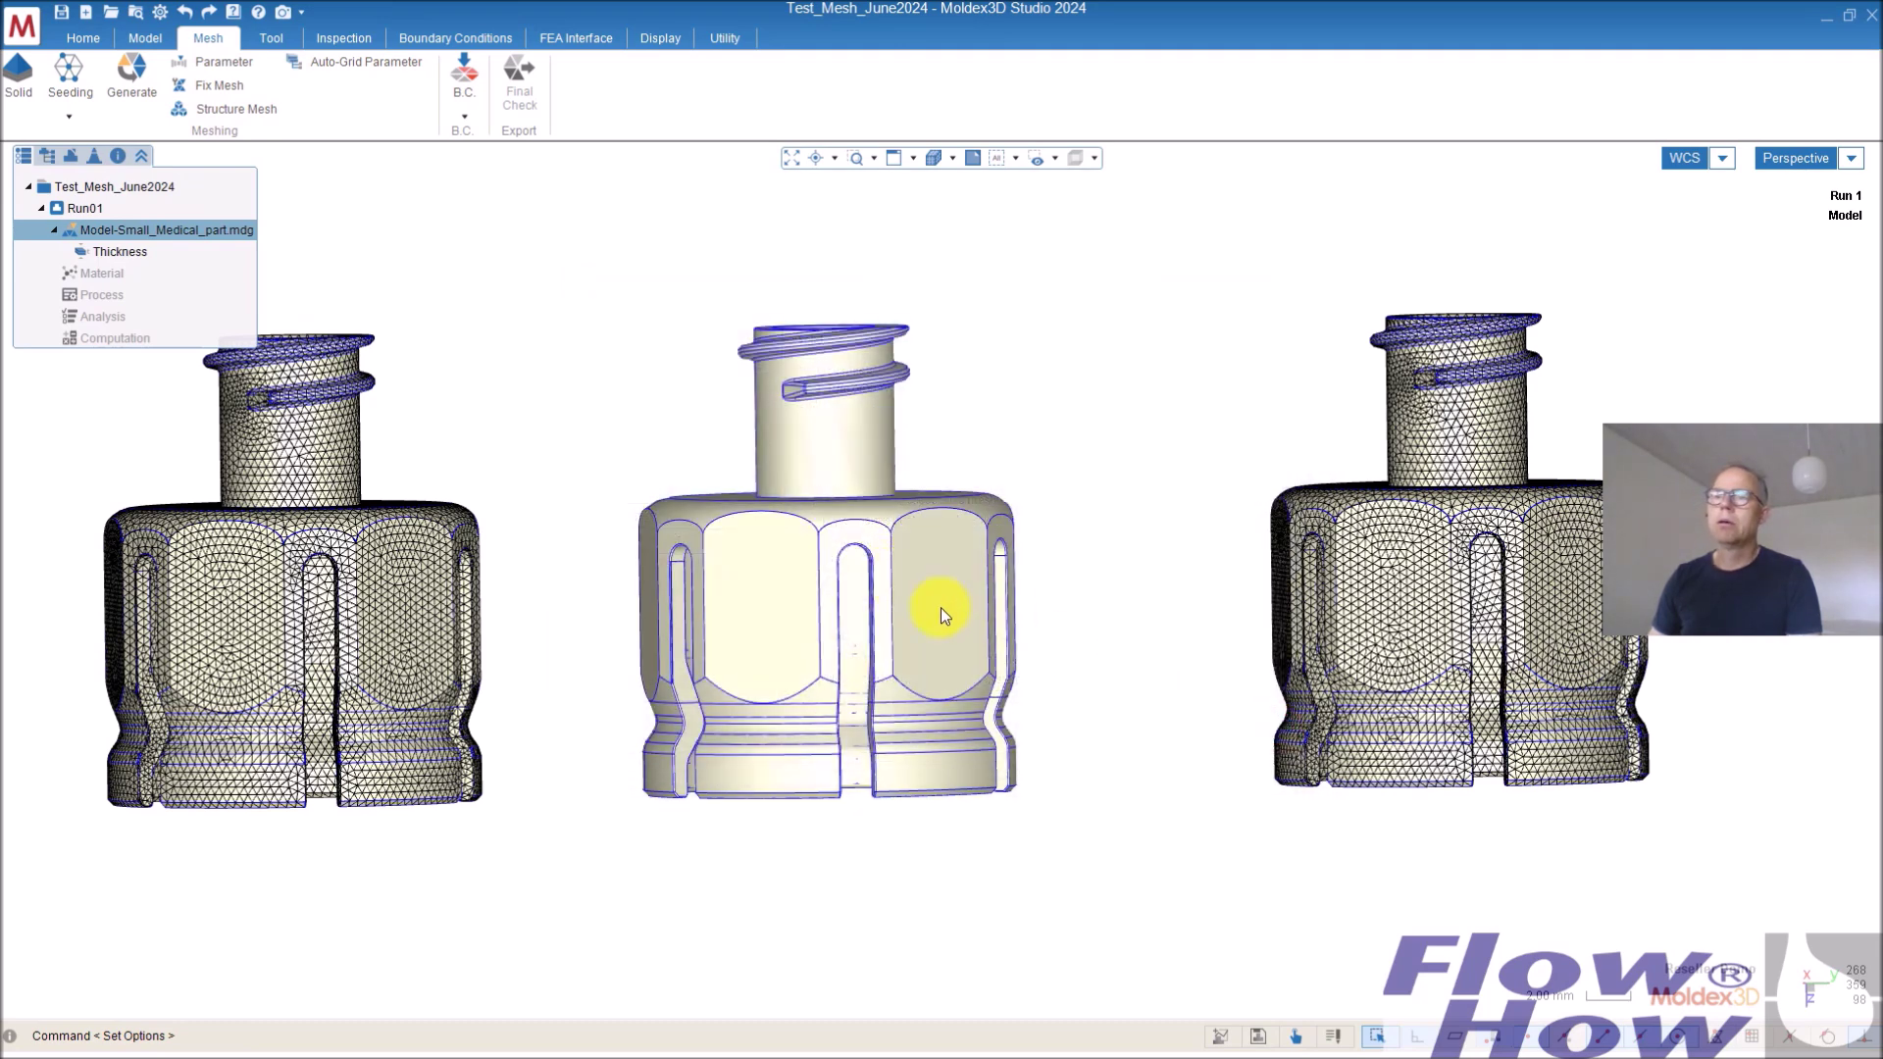
# Reopen node seeding for the middle part with its current nodes, ready for edge adjustments on the neck
pyautogui.click(69, 71)
pyautogui.click(770, 503)
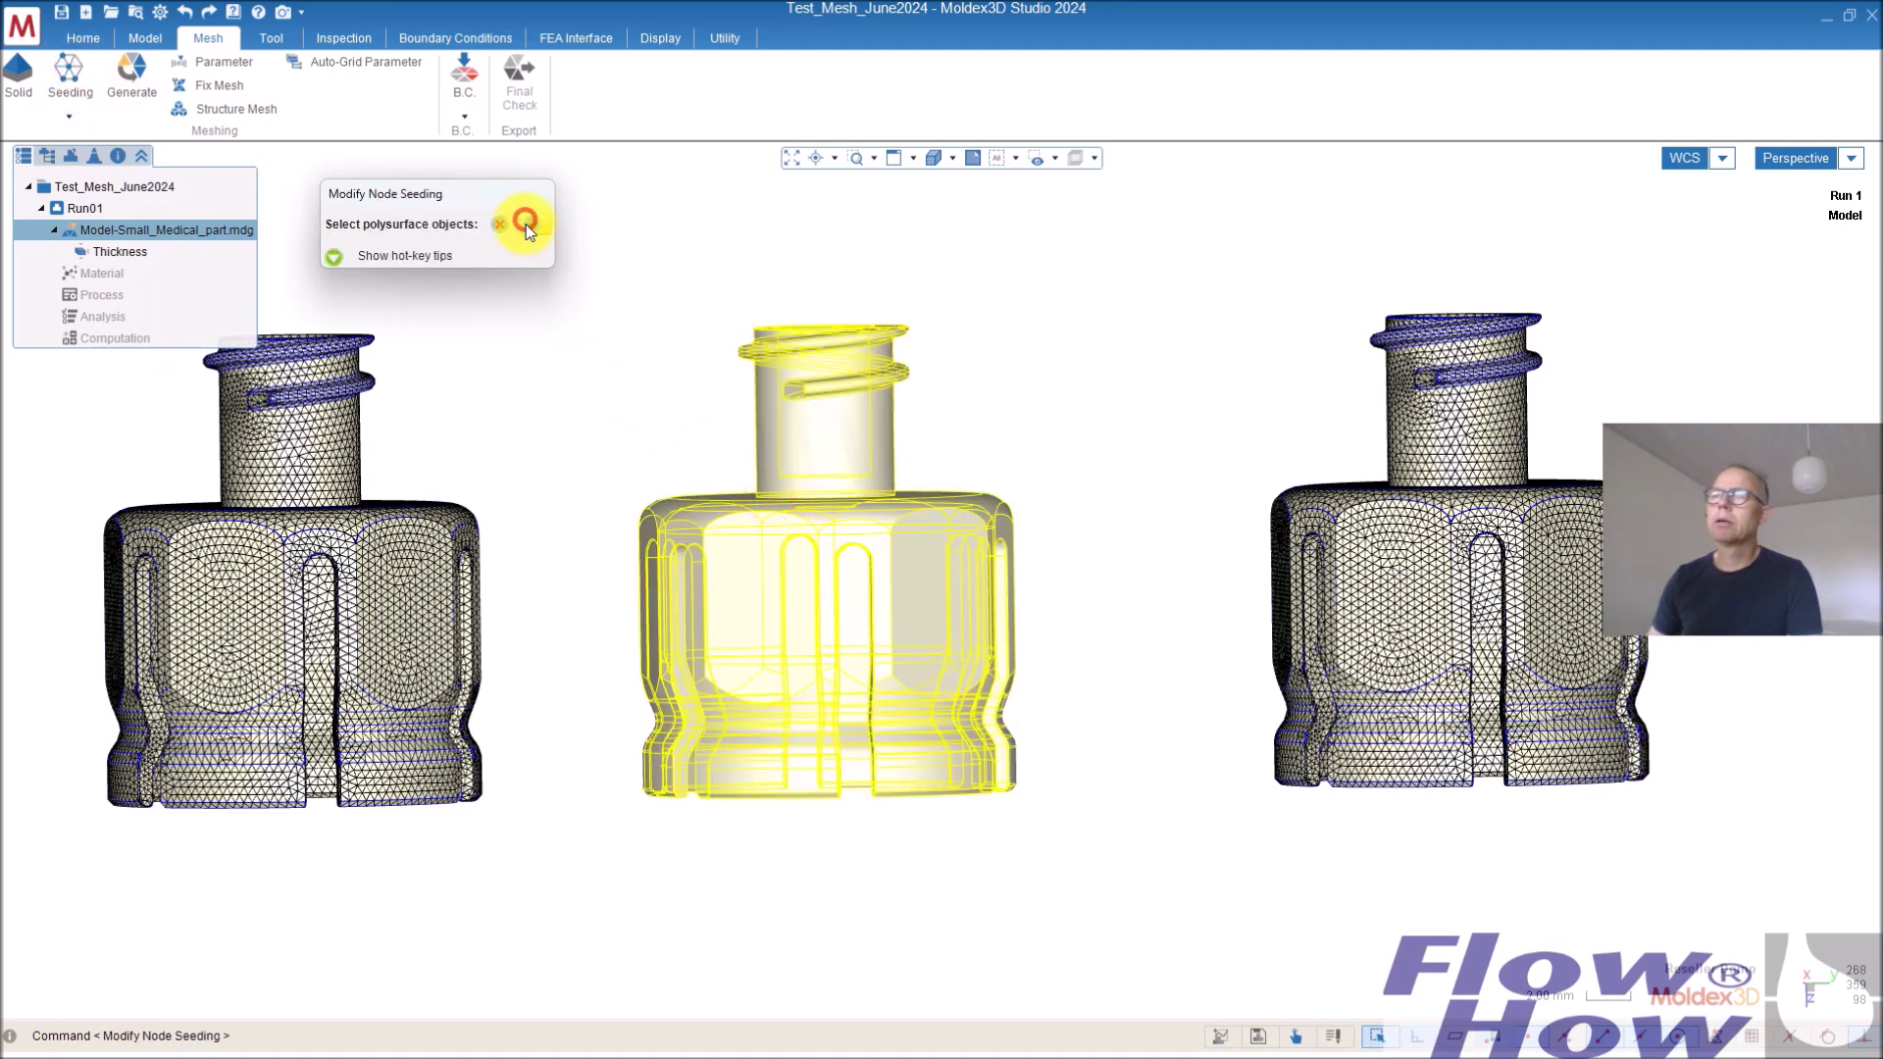
pyautogui.click(532, 224)
pyautogui.click(987, 557)
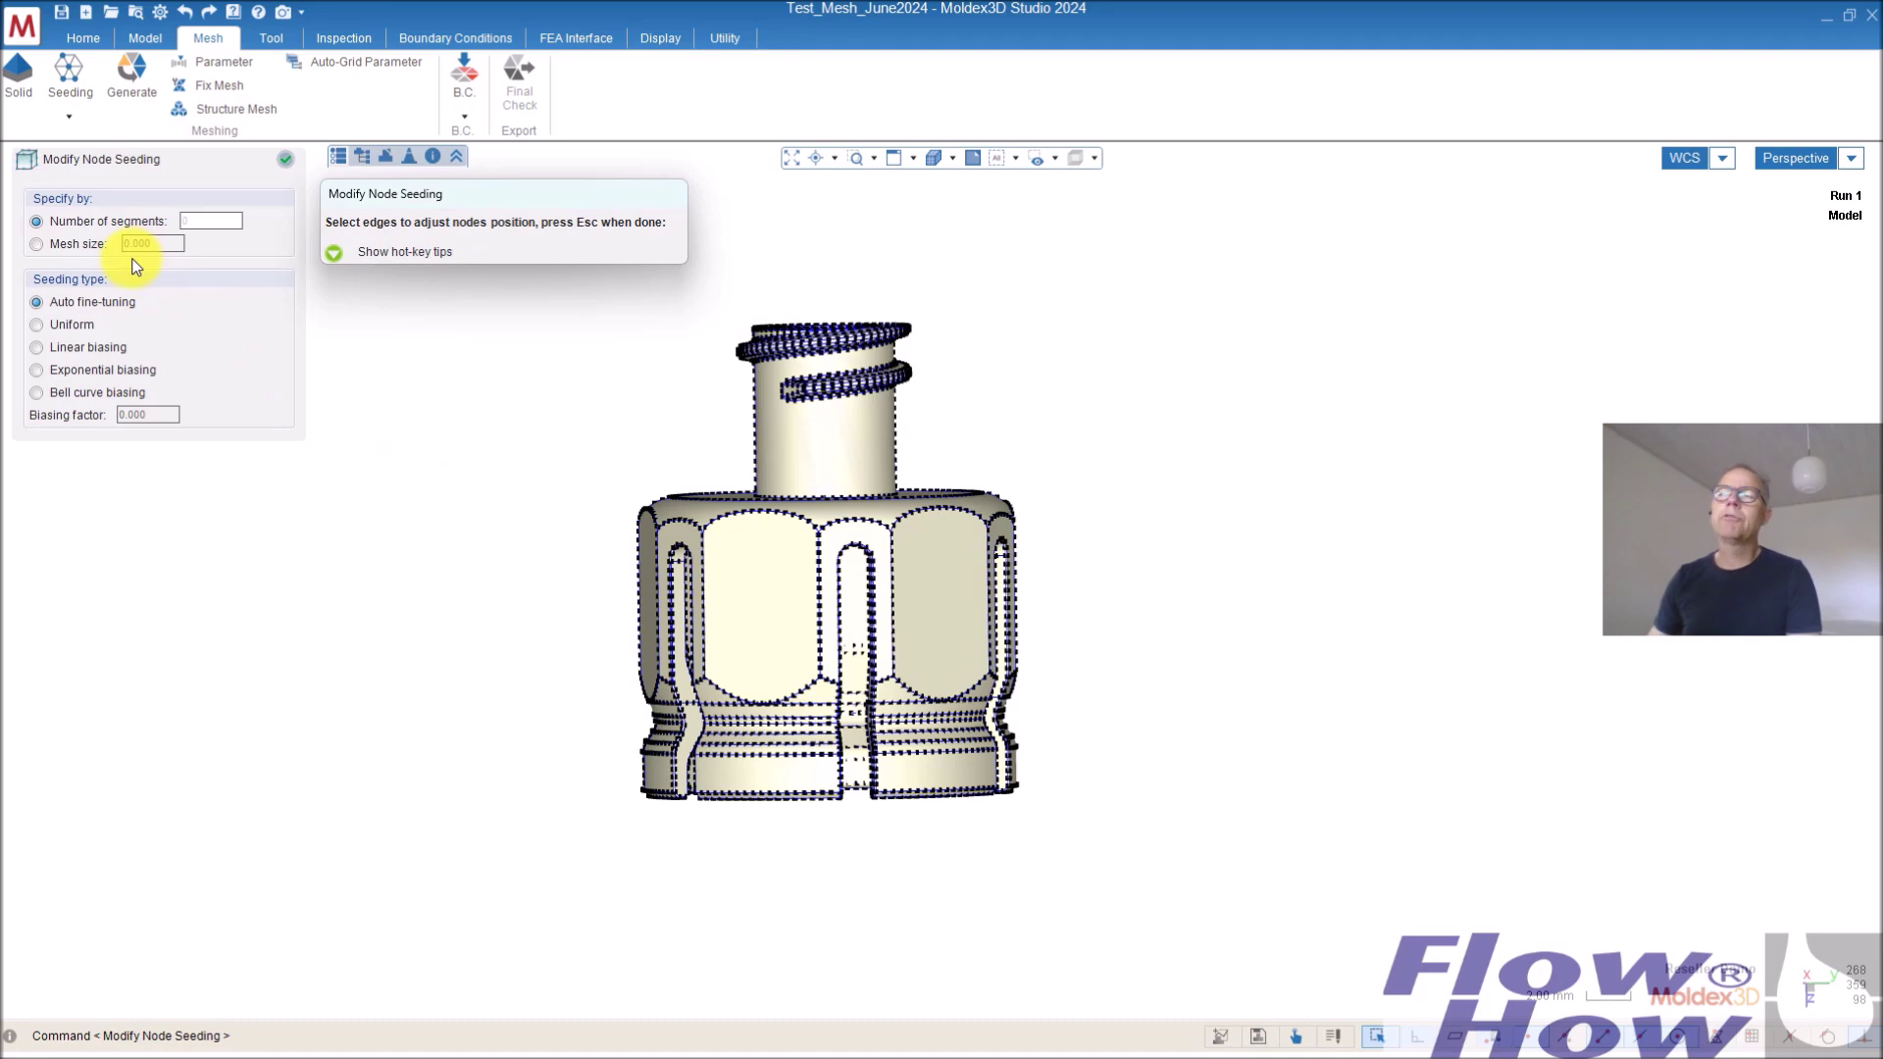
pyautogui.moveTo(912, 265); pyautogui.dragTo(853, 340, button='middle')
pyautogui.scroll(5, 851, 336)
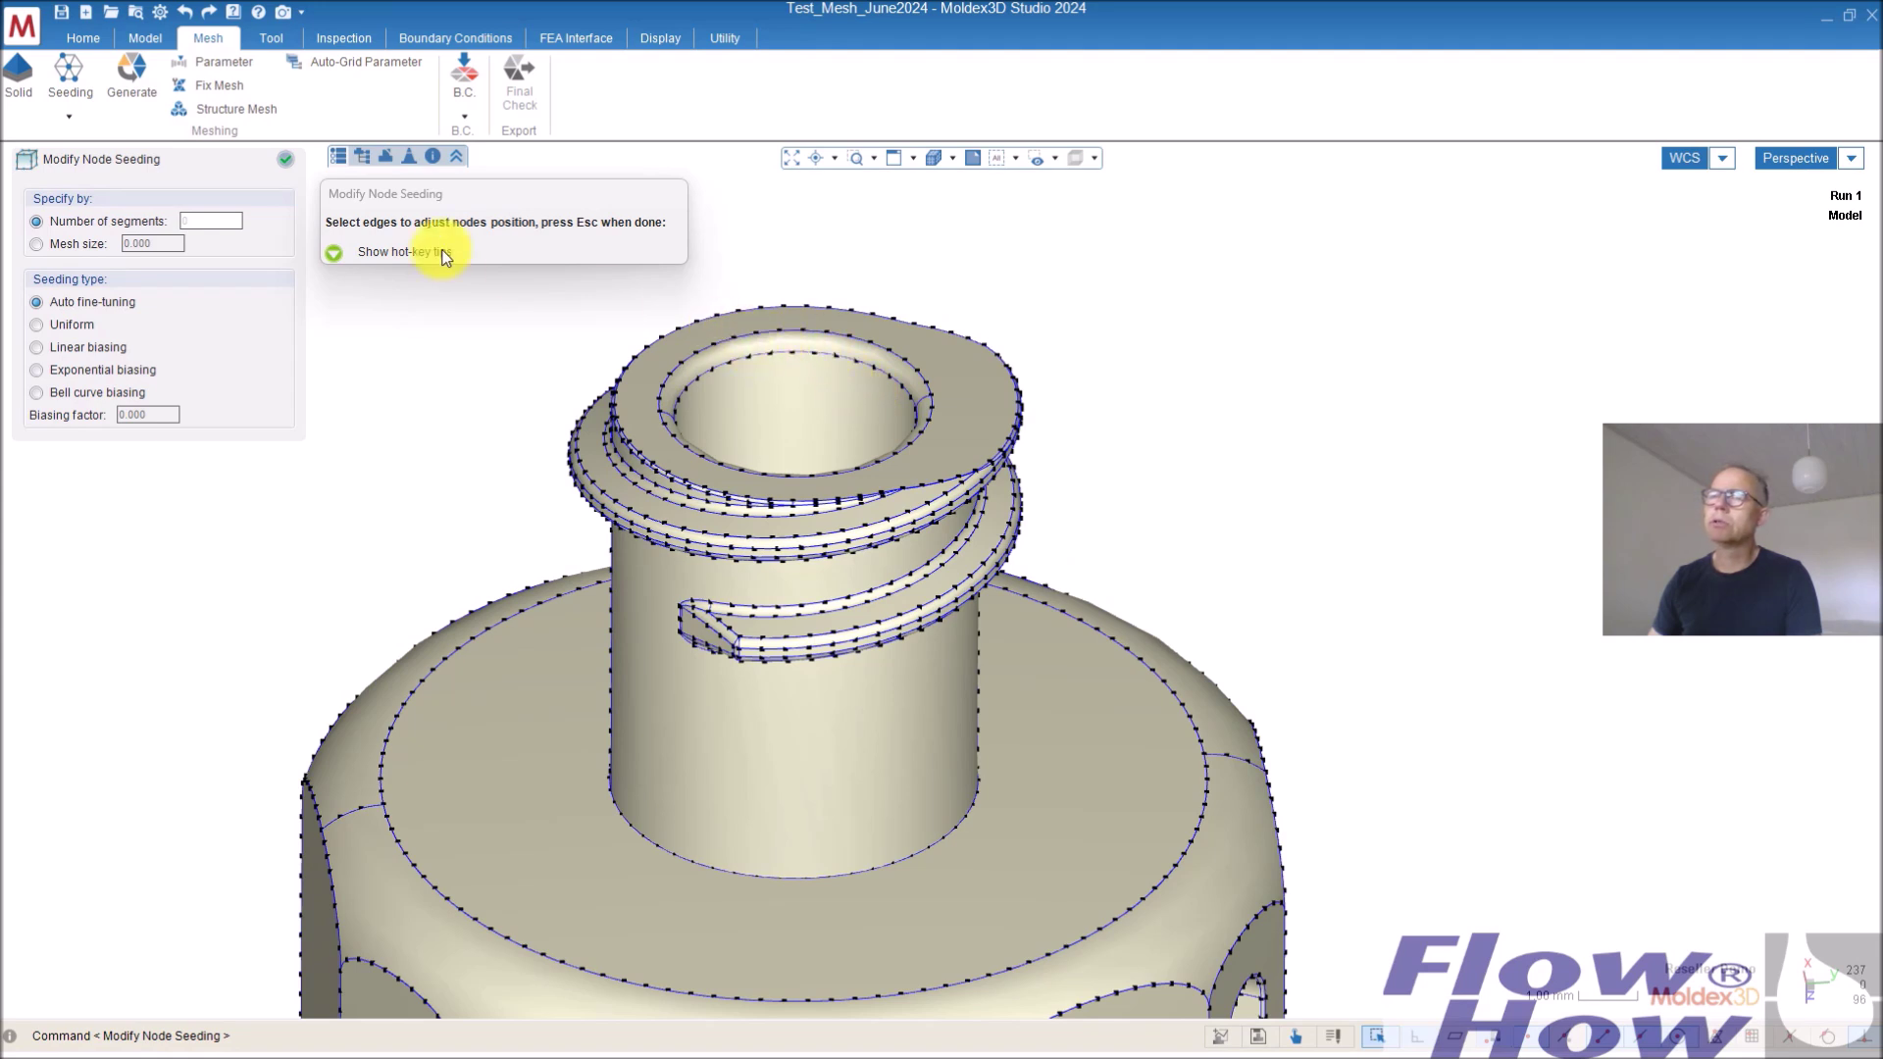
pyautogui.click(762, 355)
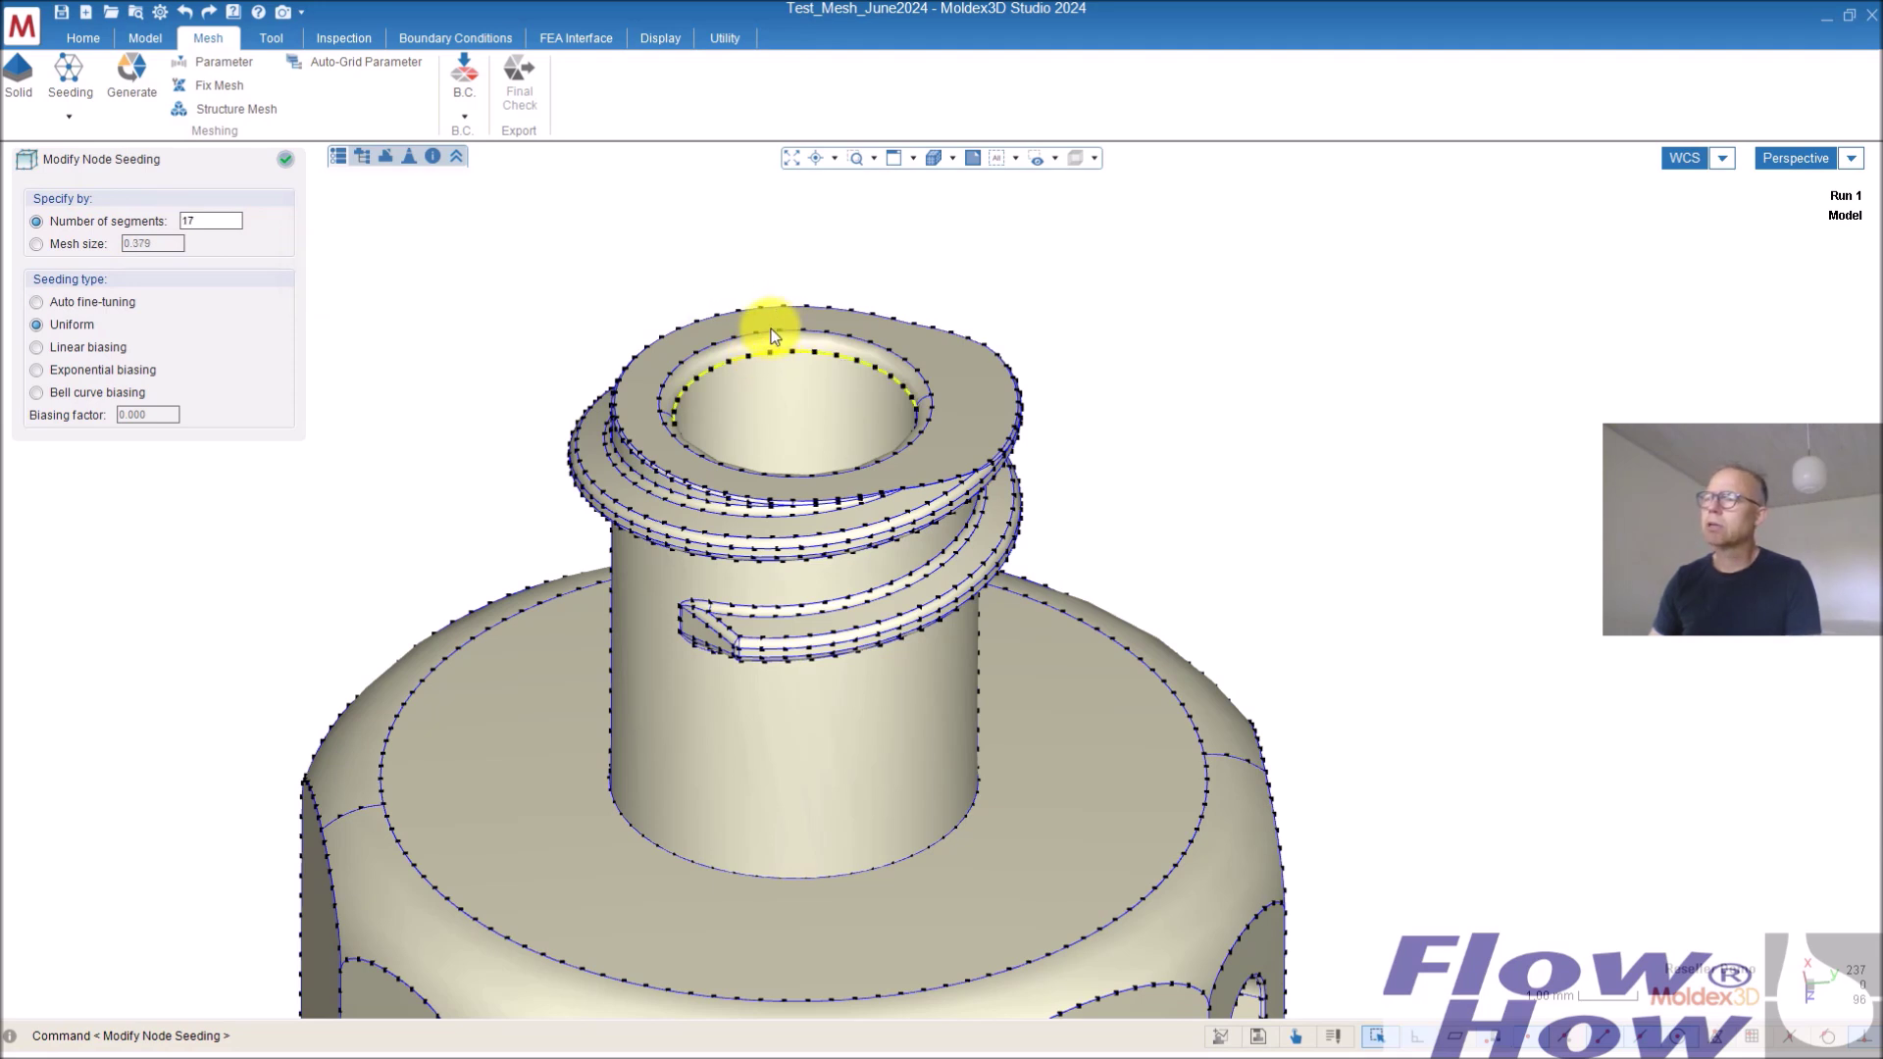
pyautogui.click(777, 306)
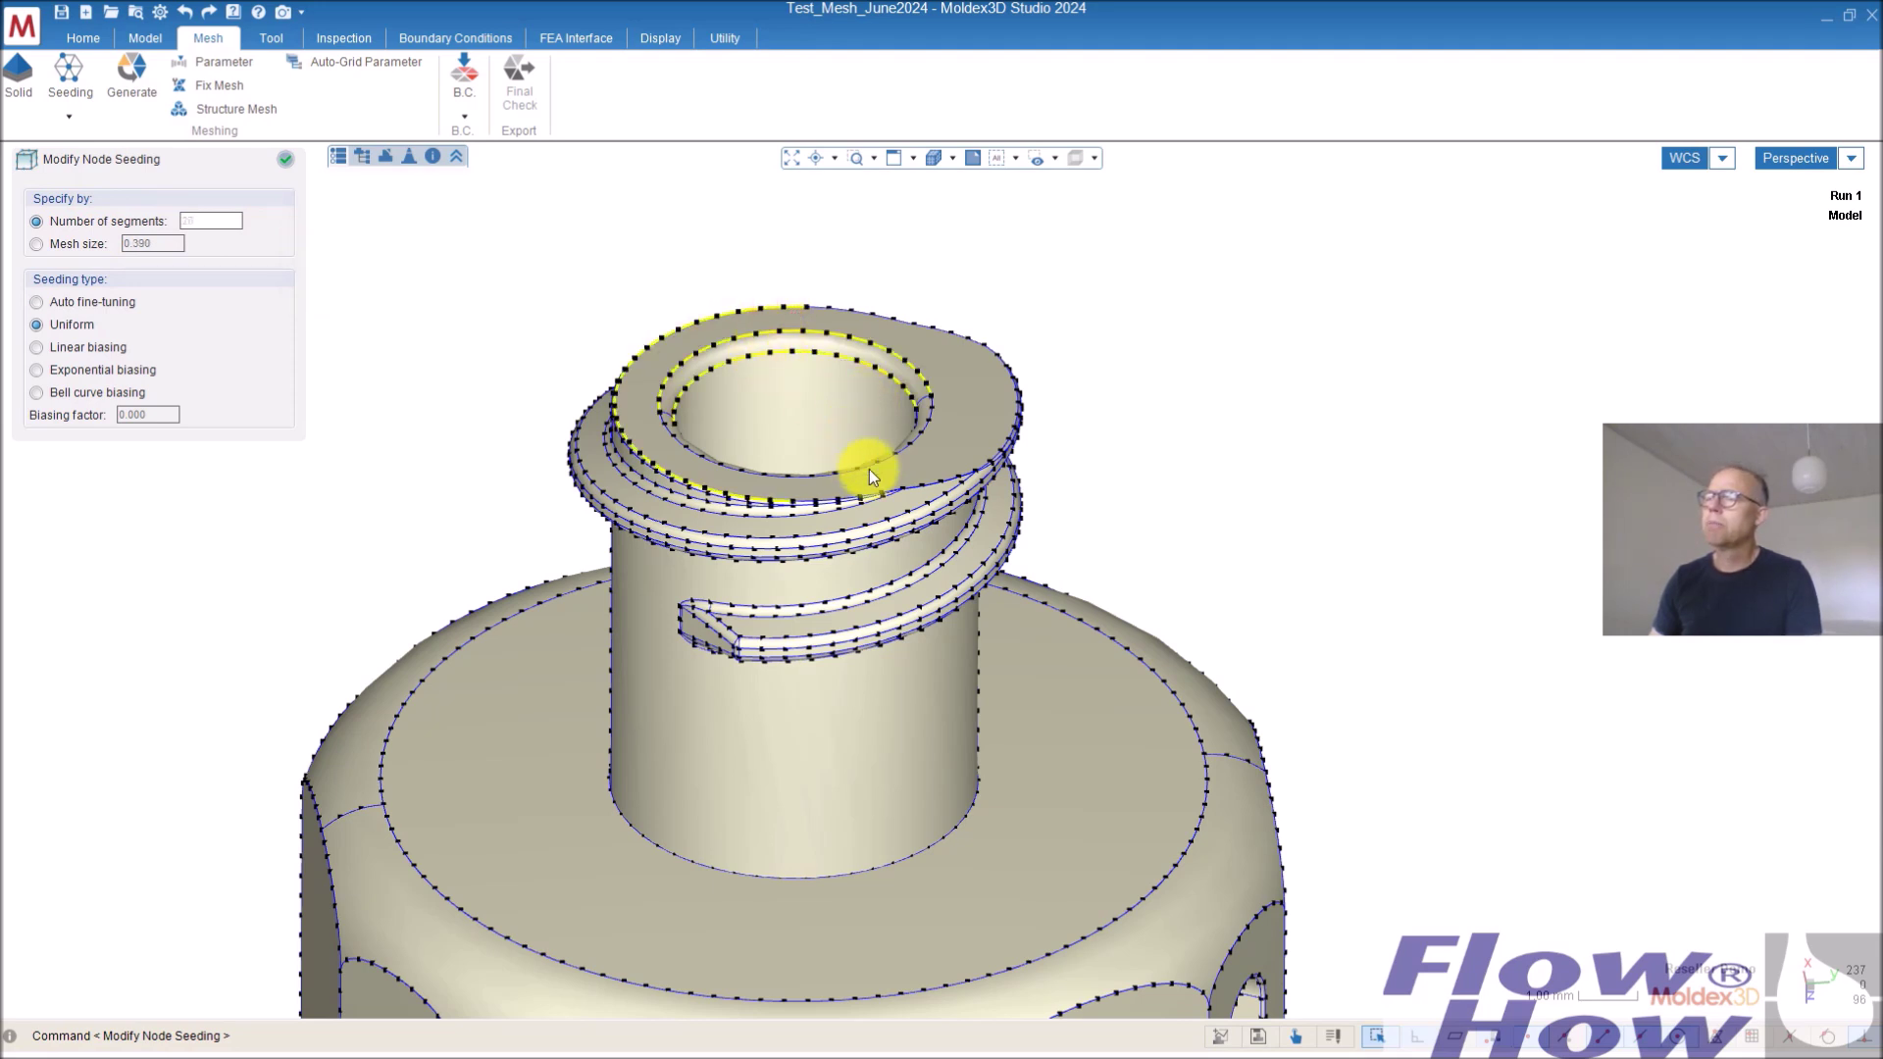
pyautogui.click(751, 311)
pyautogui.moveTo(965, 388); pyautogui.dragTo(1088, 436, button='middle')
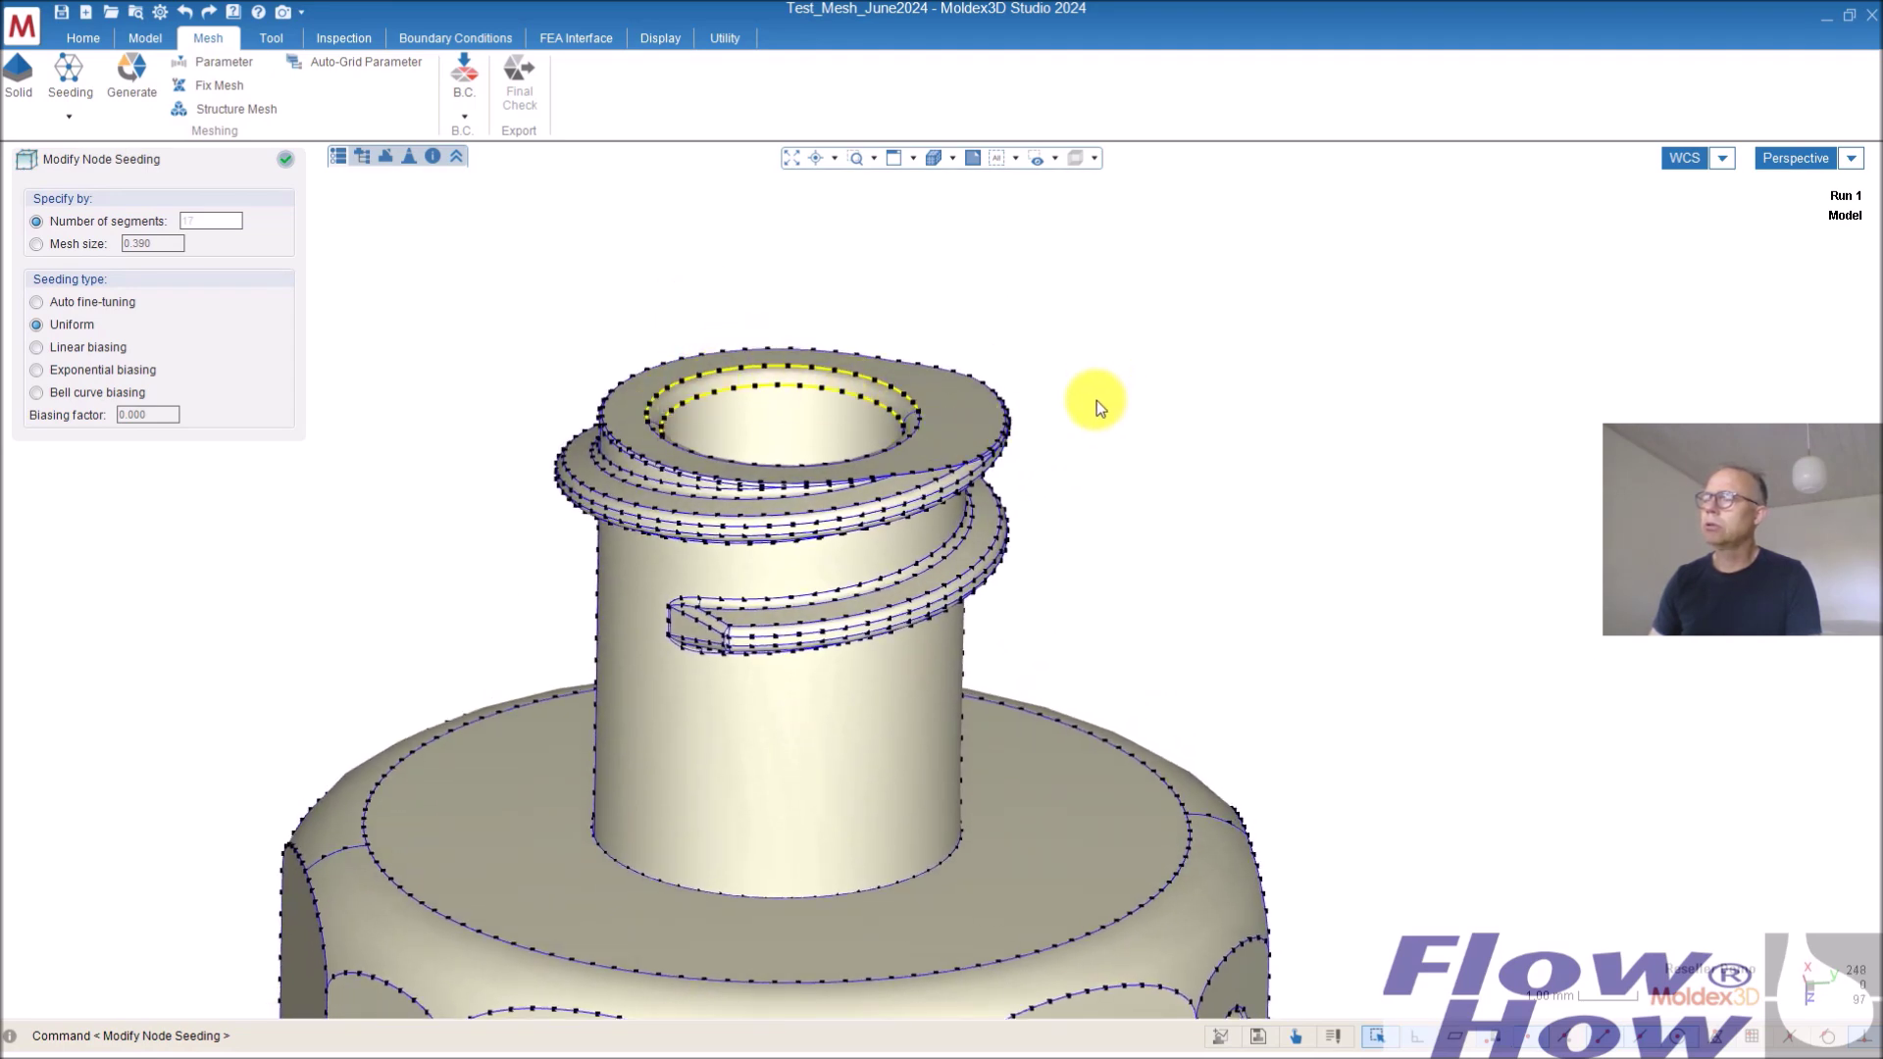
pyautogui.click(1151, 357)
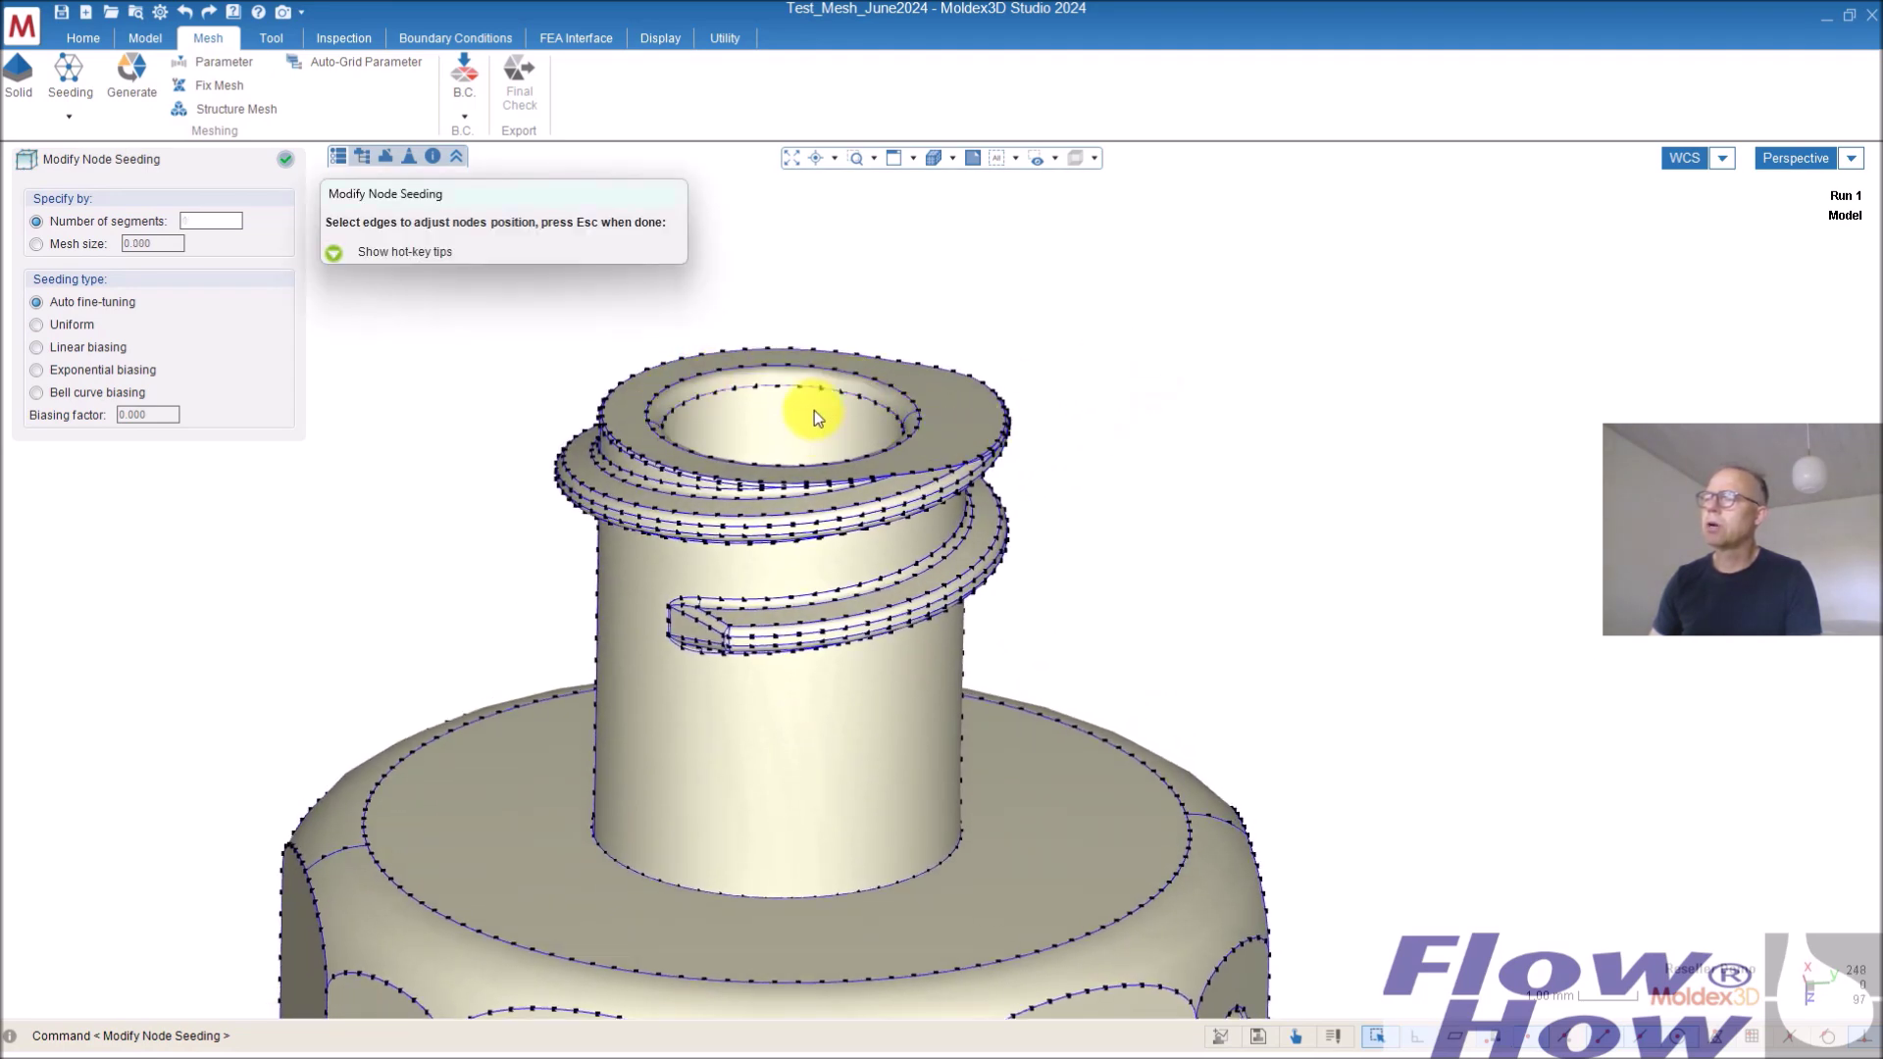
# Select all edges of the thread and the neck opening together for node seeding adjustment
pyautogui.scroll(-2, 692, 453)
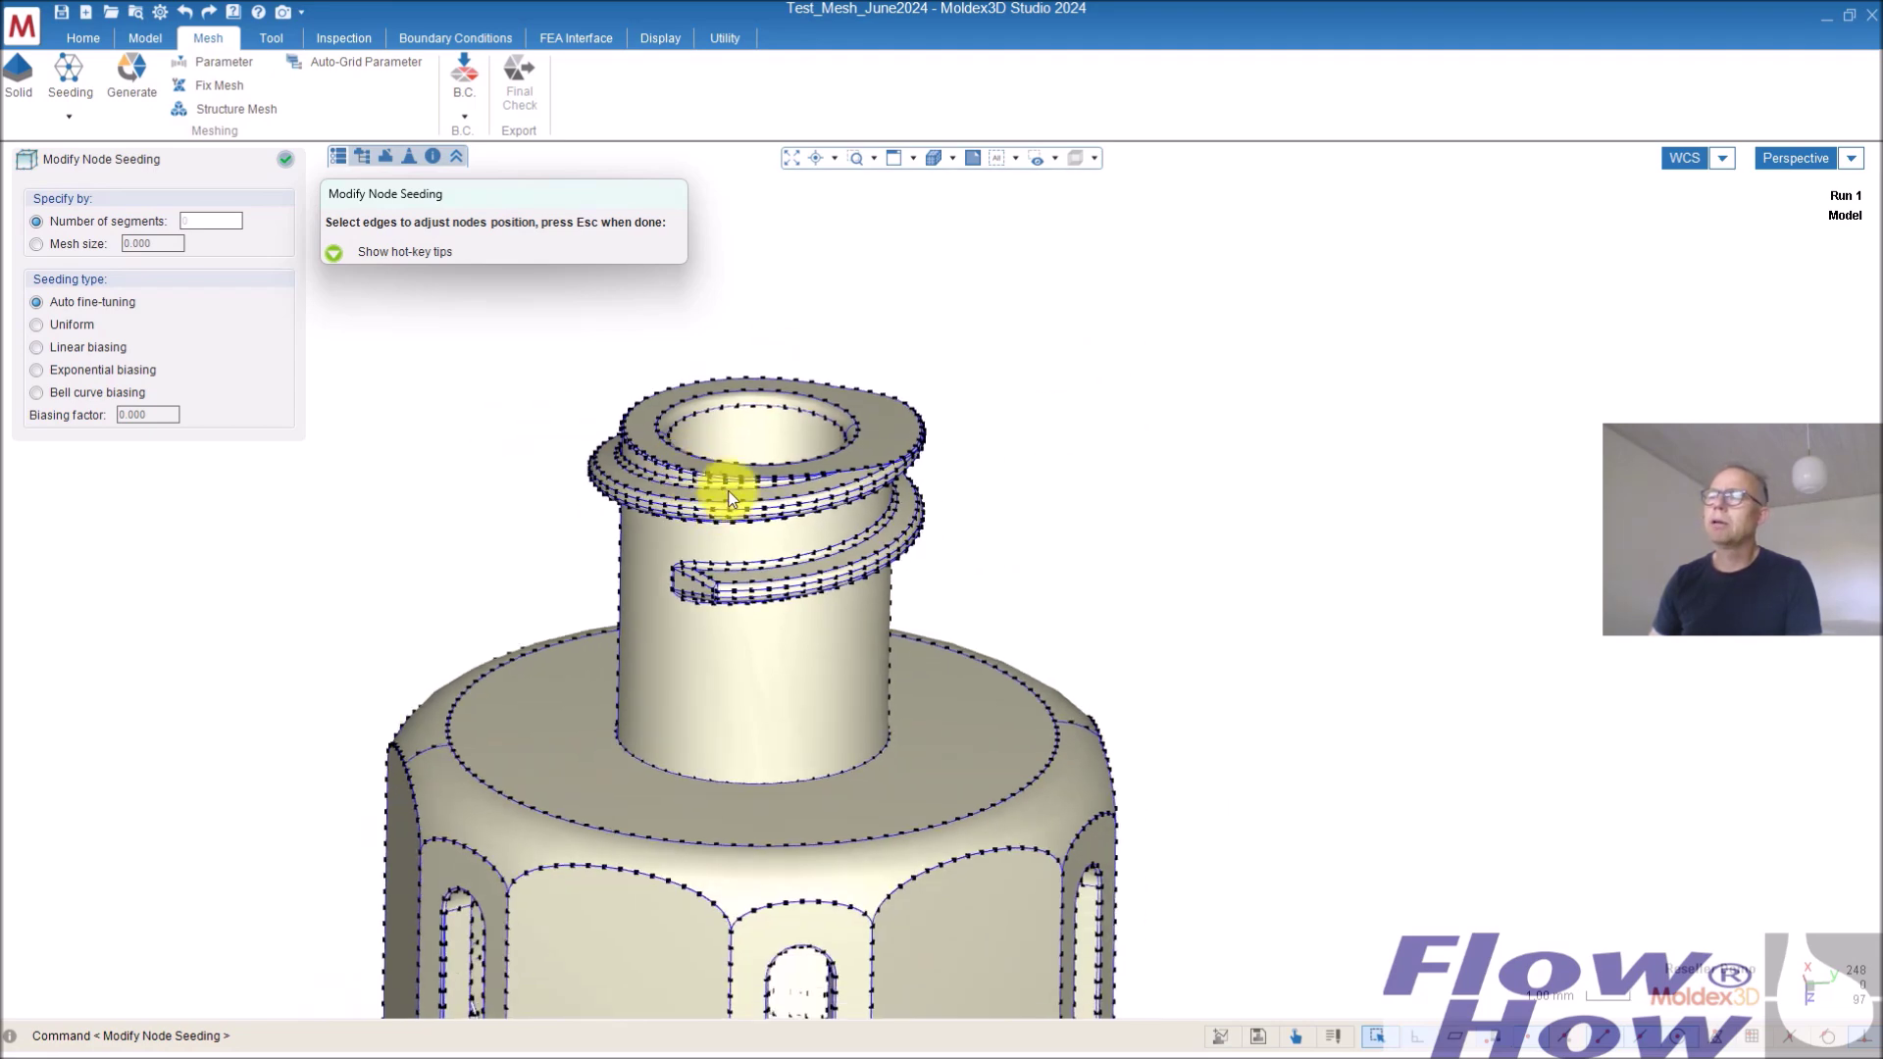
pyautogui.moveTo(739, 433)
pyautogui.mouseDown(button='middle')
pyautogui.moveTo(744, 344)
pyautogui.moveTo(723, 513)
pyautogui.moveTo(721, 477)
pyautogui.mouseUp(button='middle')
pyautogui.moveTo(551, 508); pyautogui.dragTo(977, 333)
pyautogui.moveTo(964, 477); pyautogui.dragTo(951, 525, button='middle')
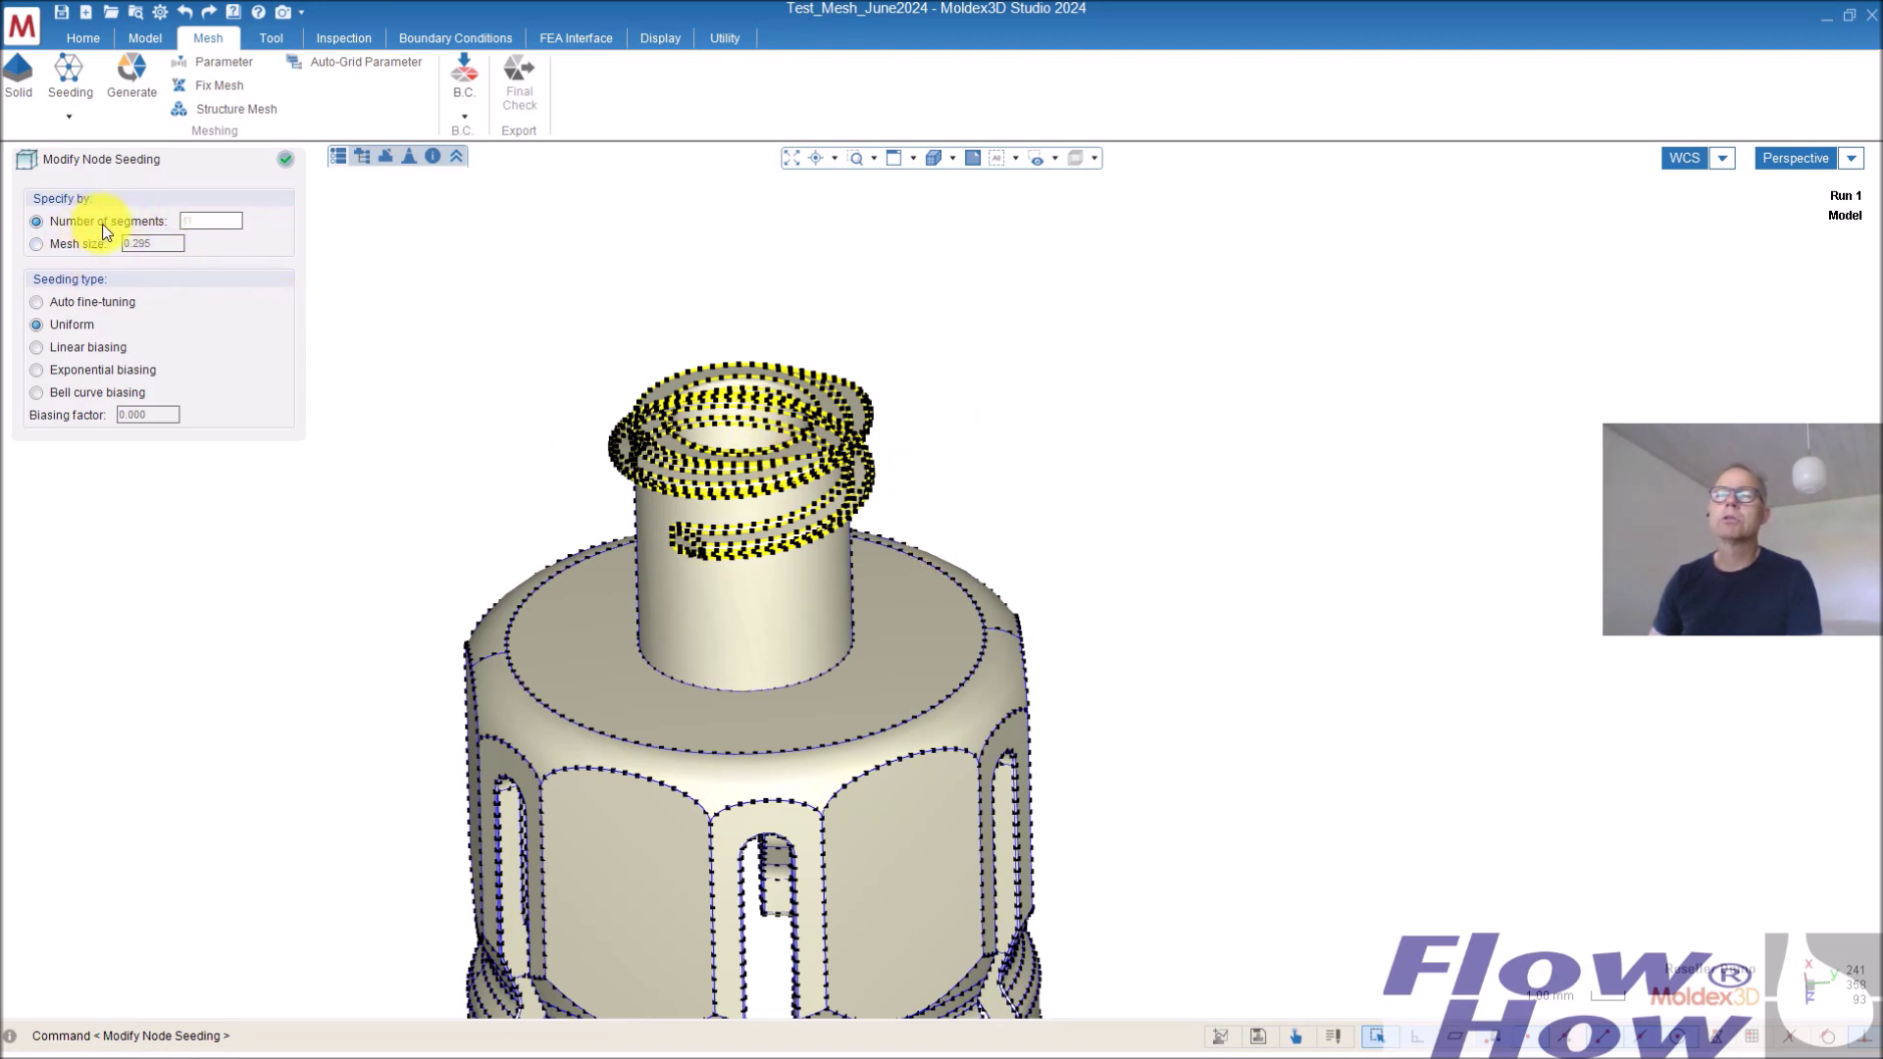
pyautogui.click(203, 225)
pyautogui.scroll(5, 676, 471)
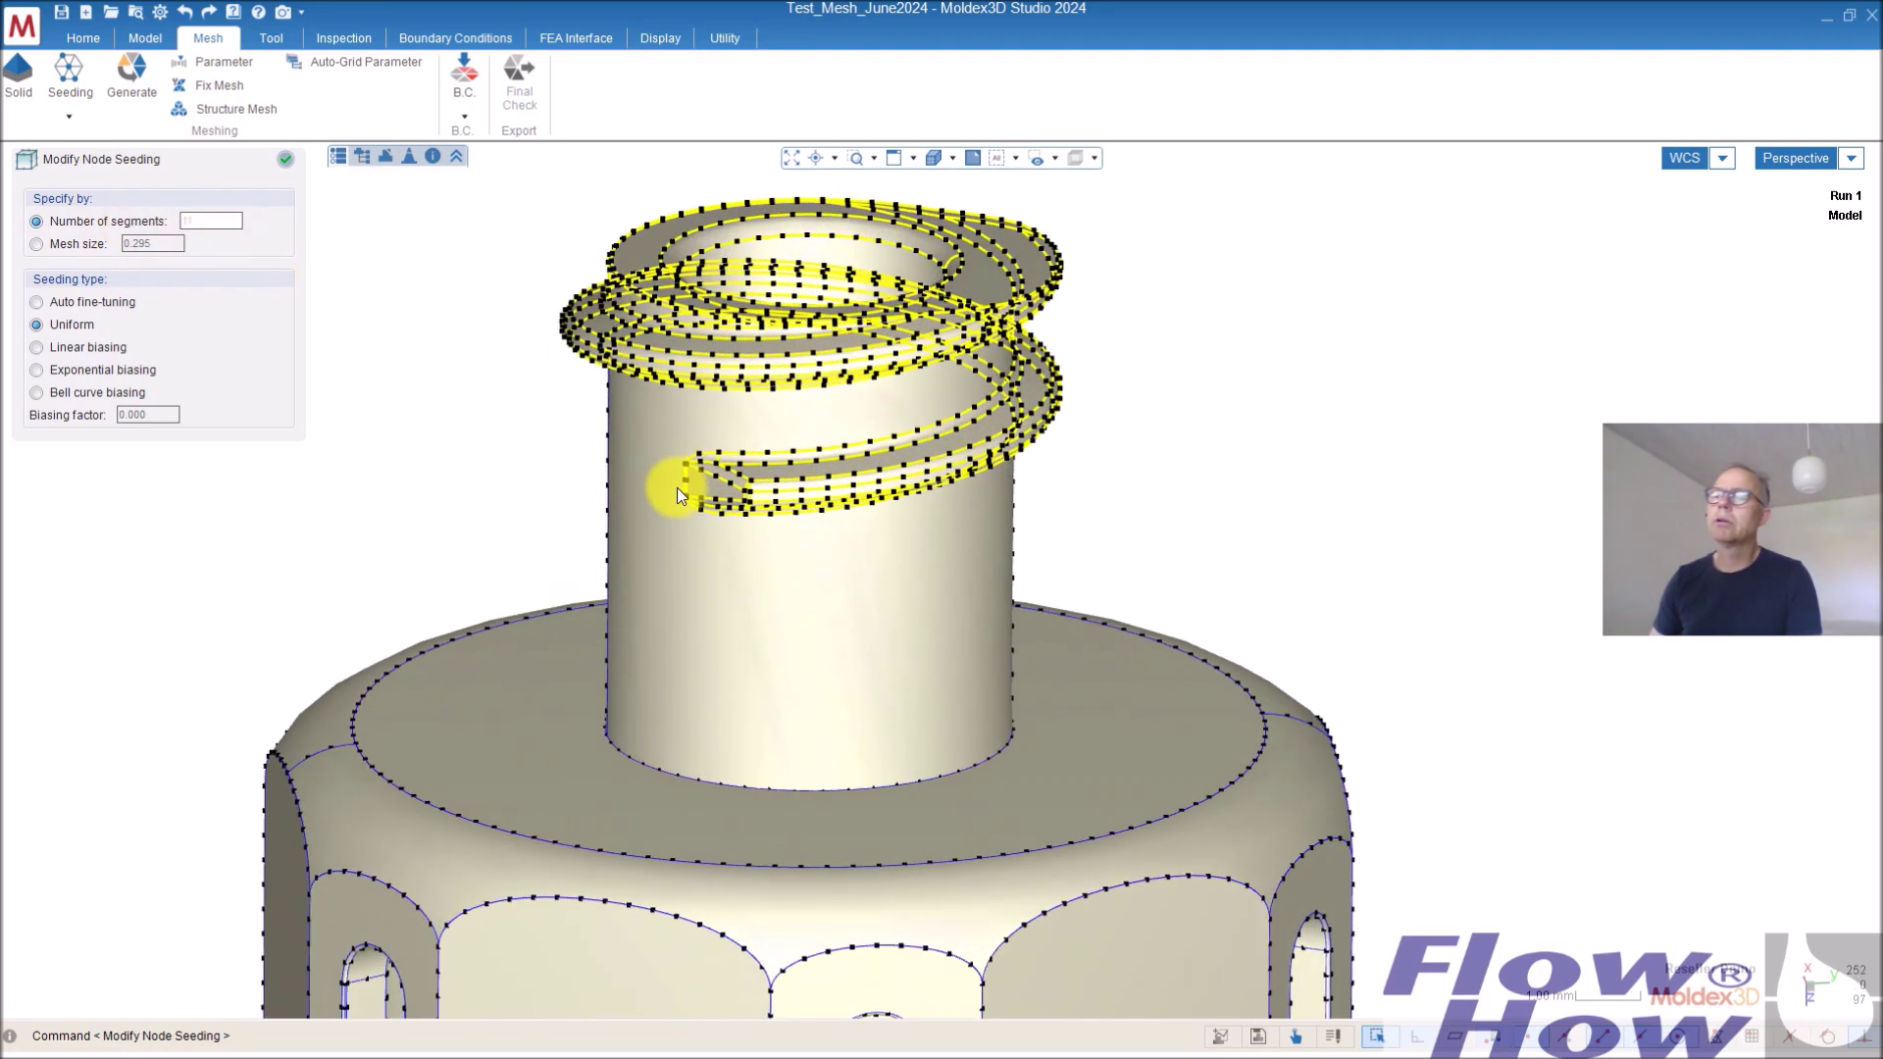
pyautogui.scroll(2, 685, 480)
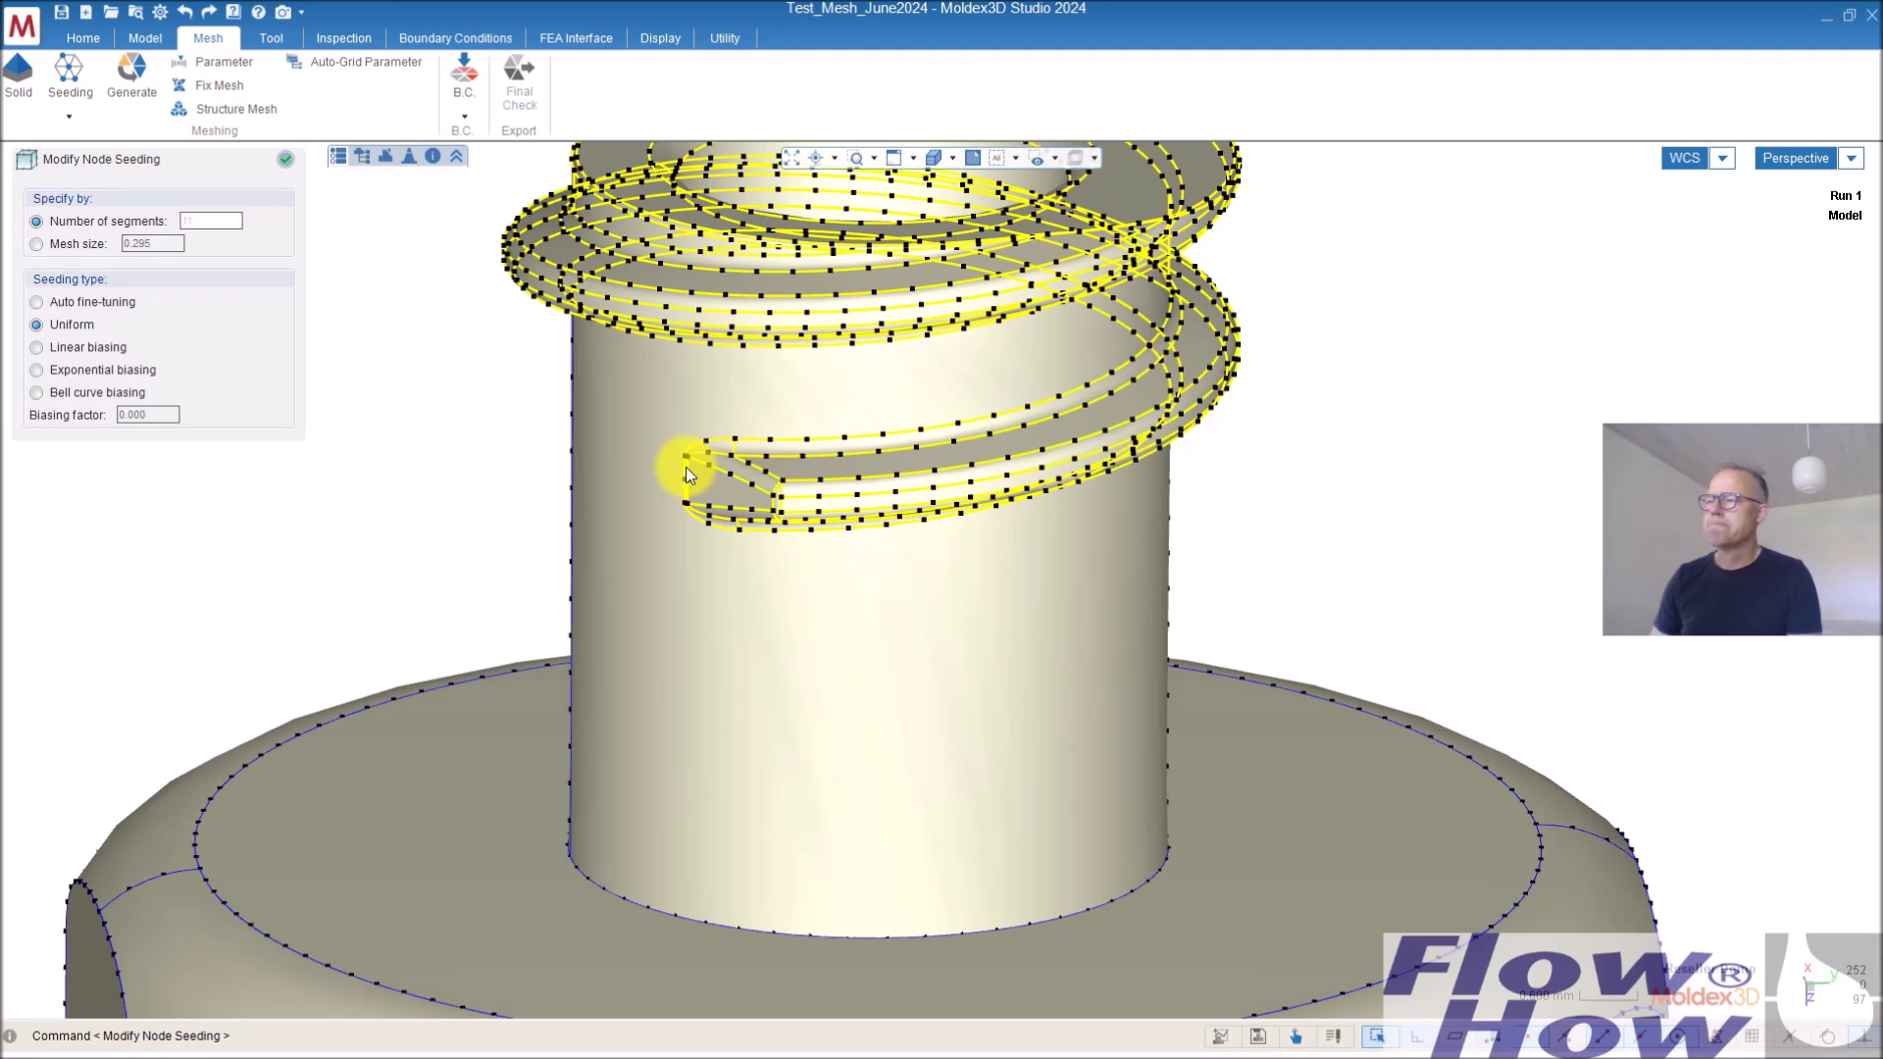
pyautogui.scroll(-1, 687, 468)
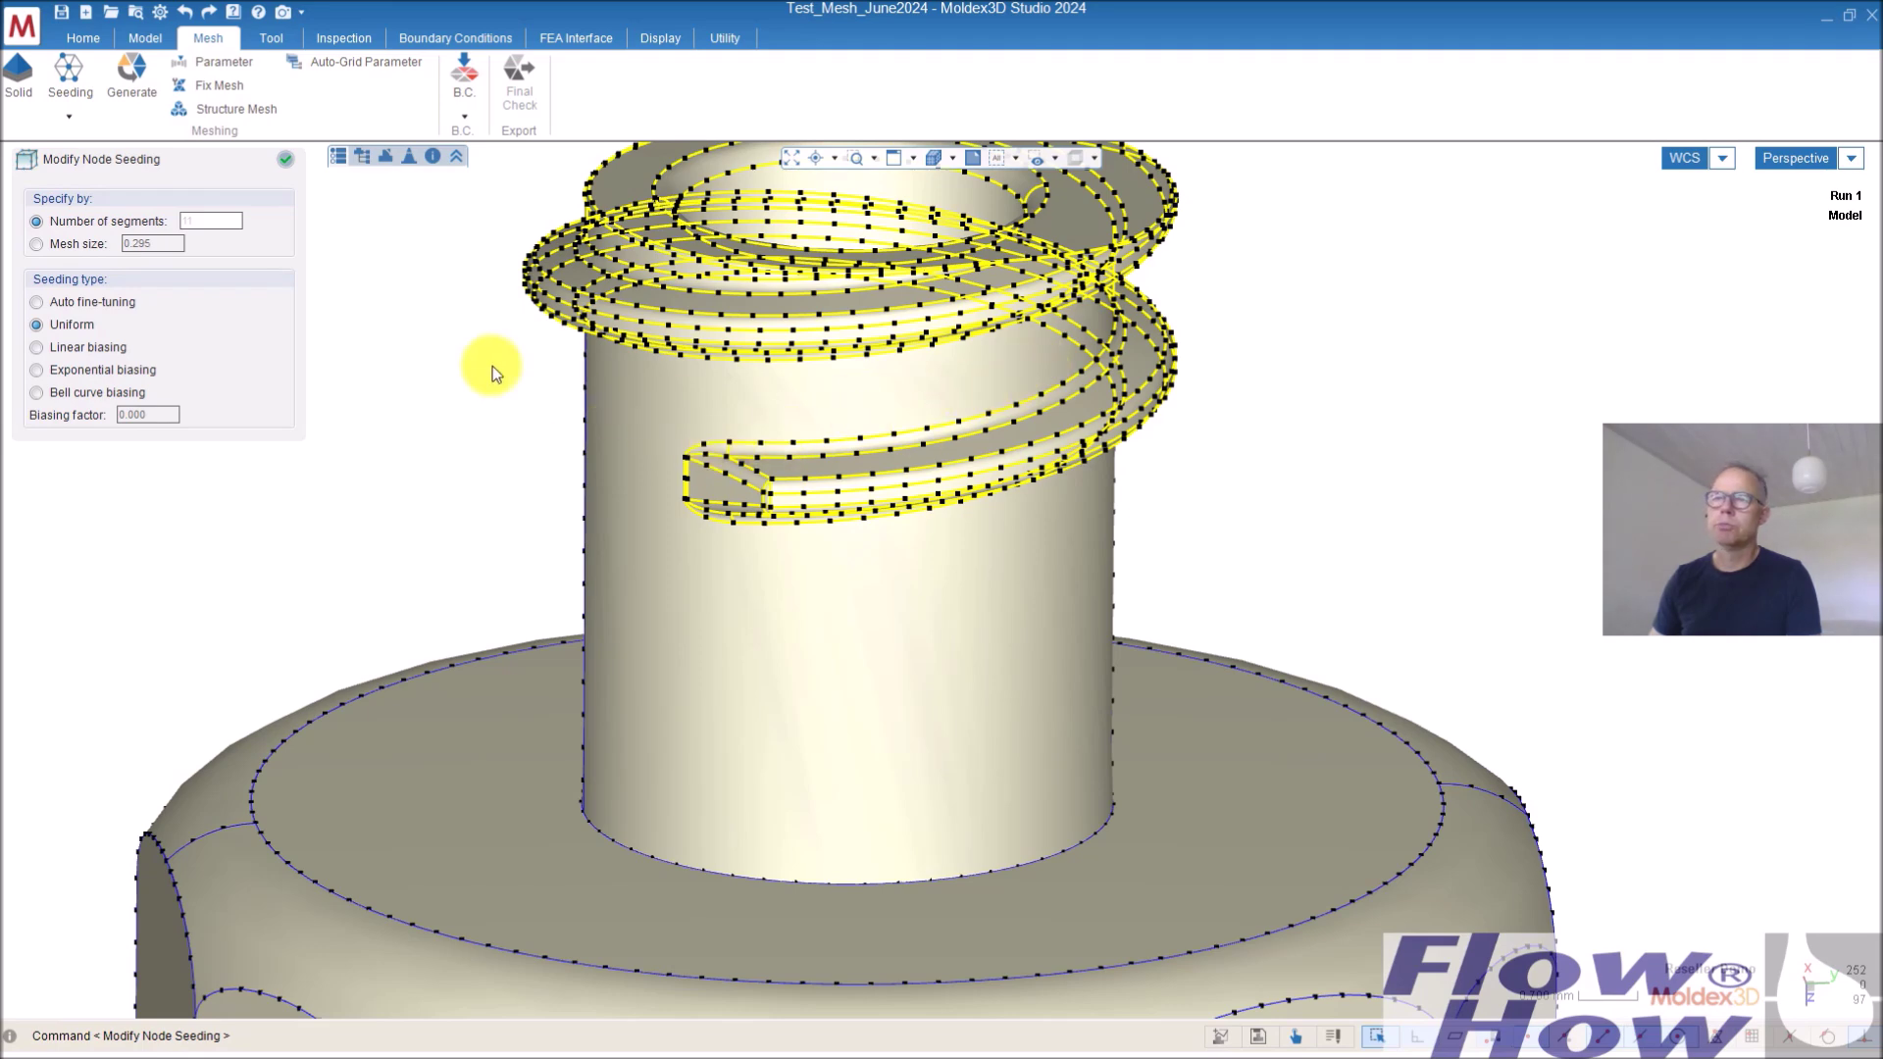
pyautogui.scroll(-4, 706, 339)
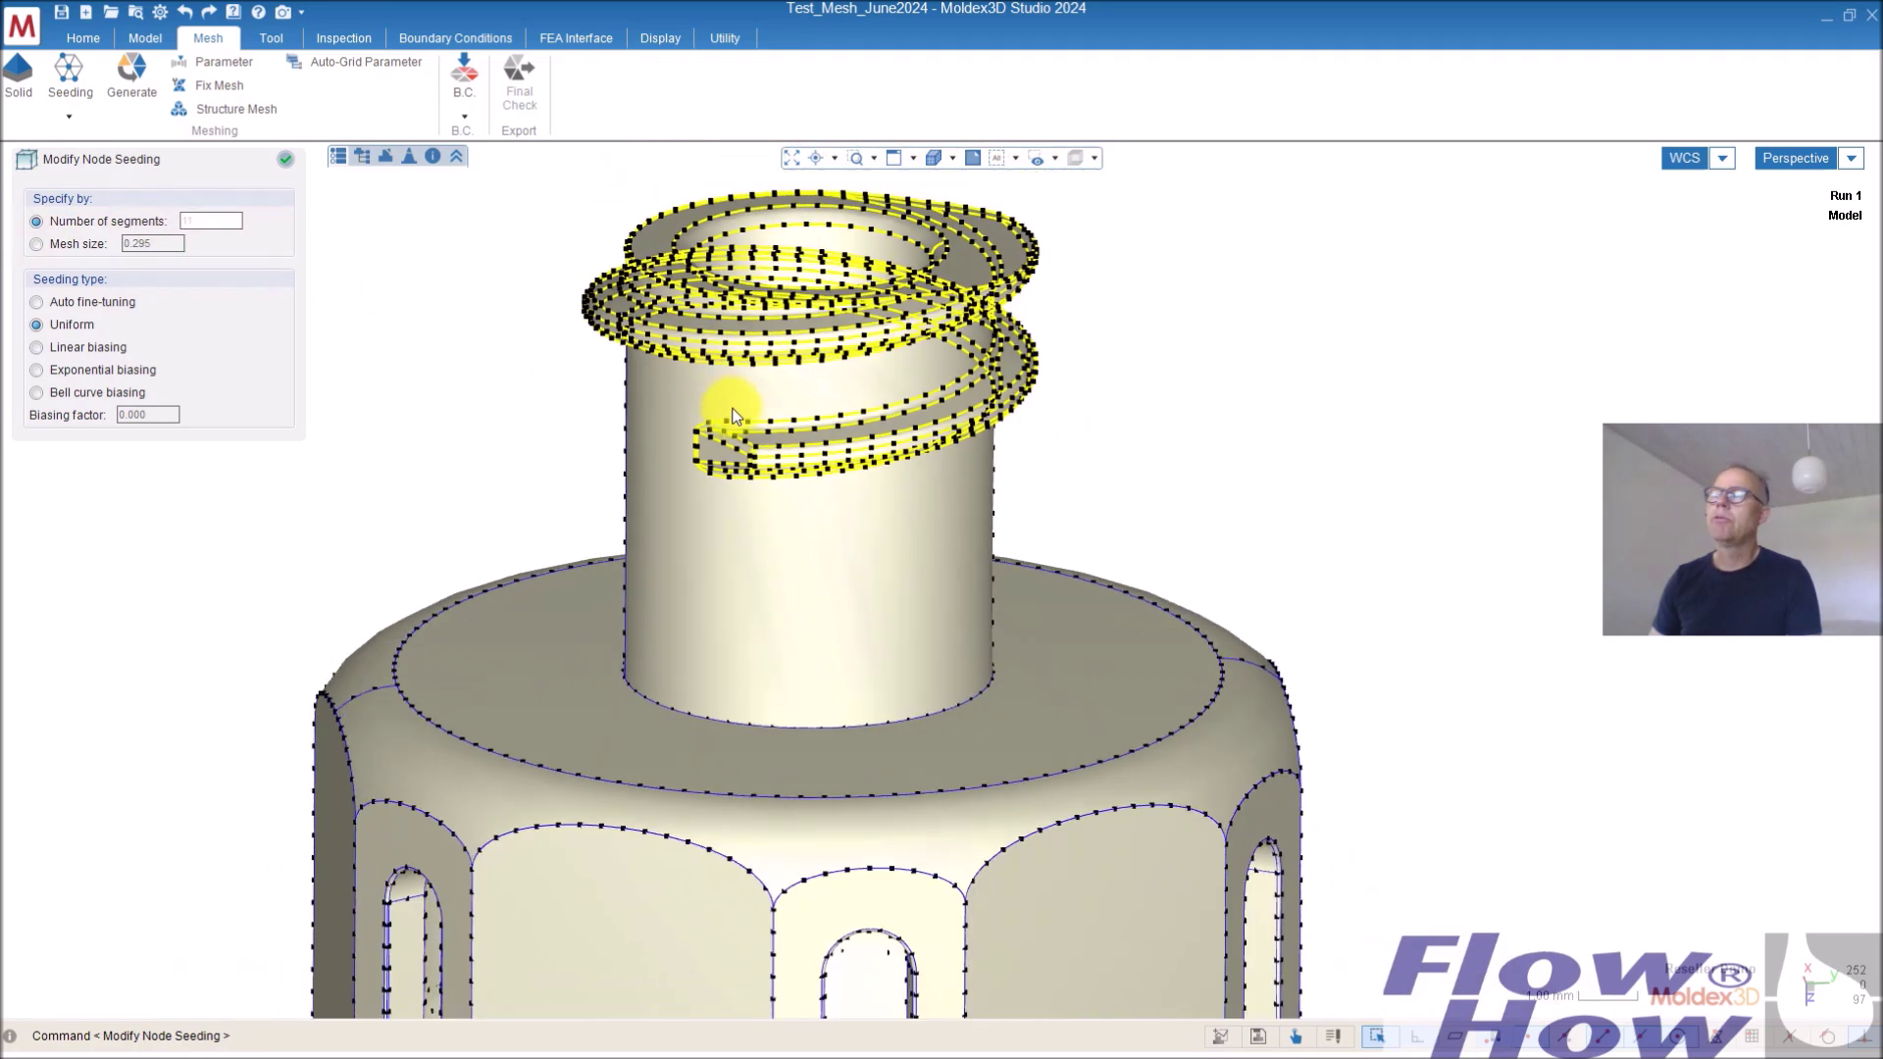
# Specify the selected thread and opening edges by mesh size and set it to 0.091
pyautogui.click(36, 244)
pyautogui.doubleClick(137, 243)
pyautogui.press('BackSpace')
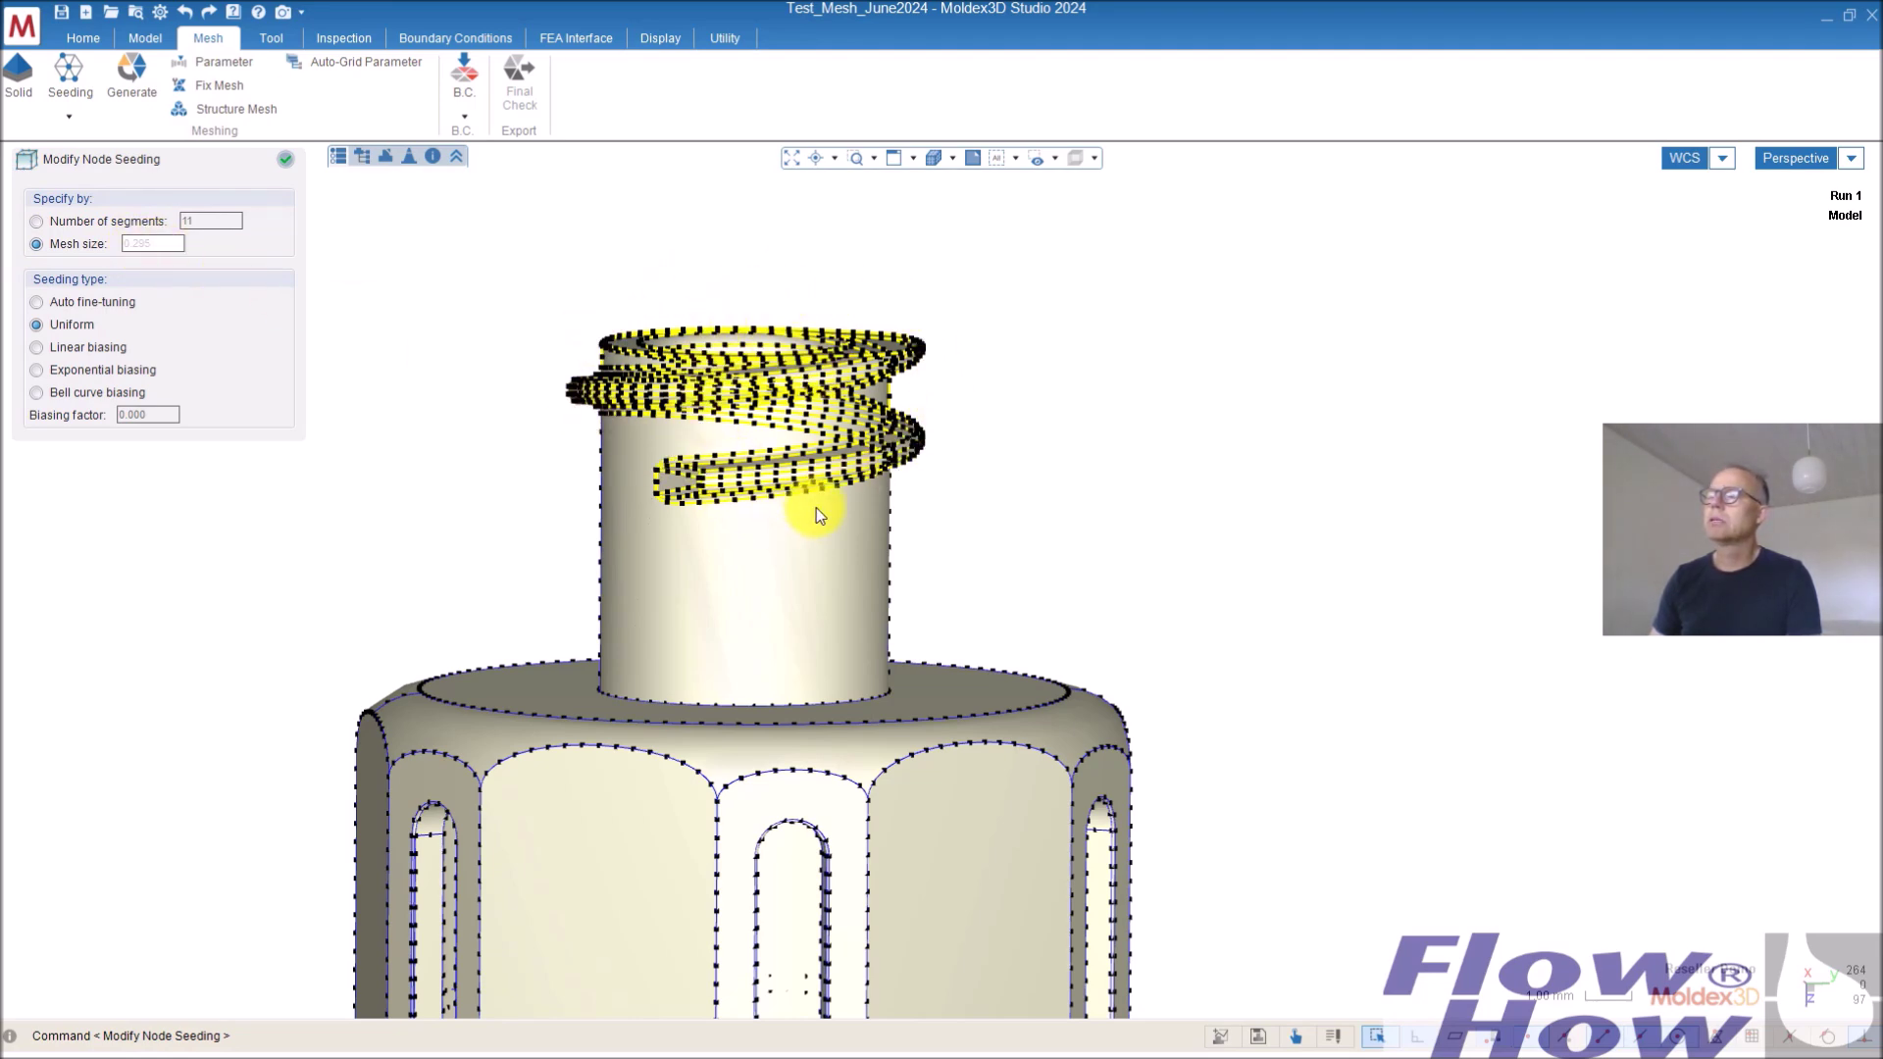
pyautogui.moveTo(816, 508); pyautogui.dragTo(883, 526, button='middle')
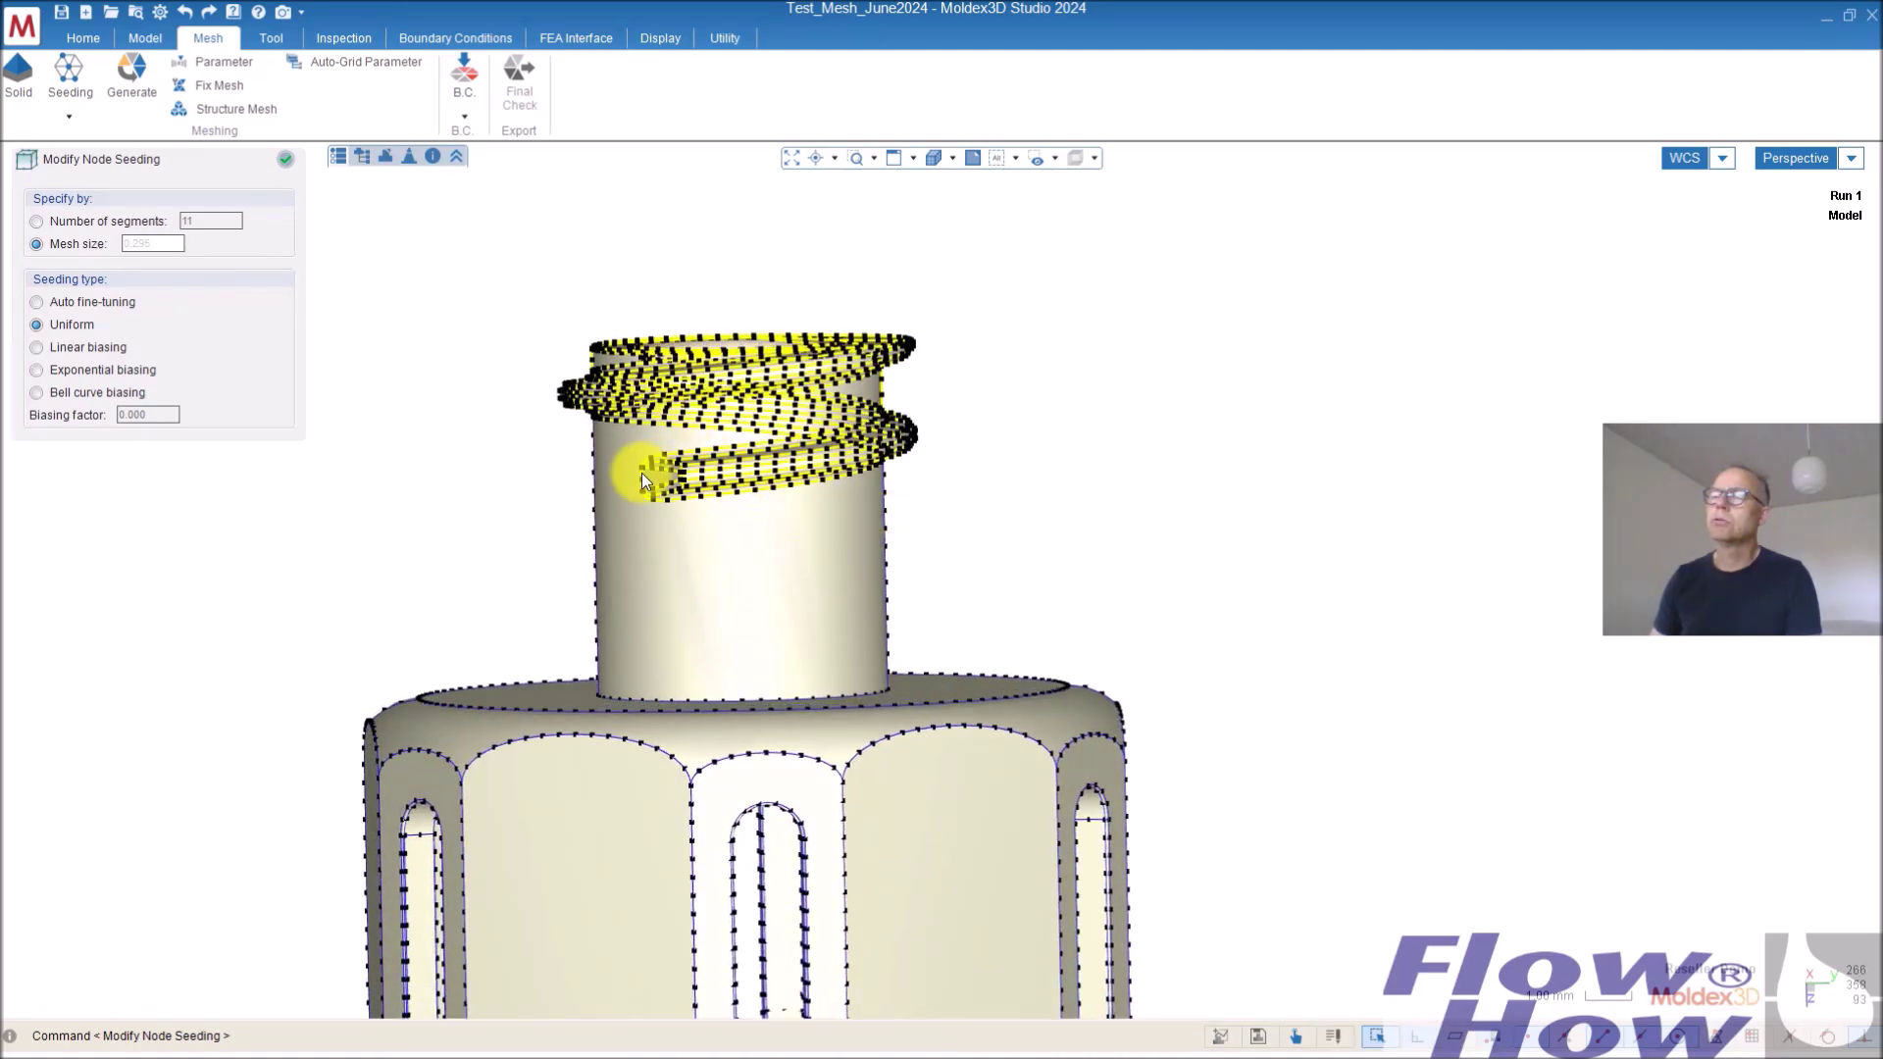
pyautogui.click(169, 245)
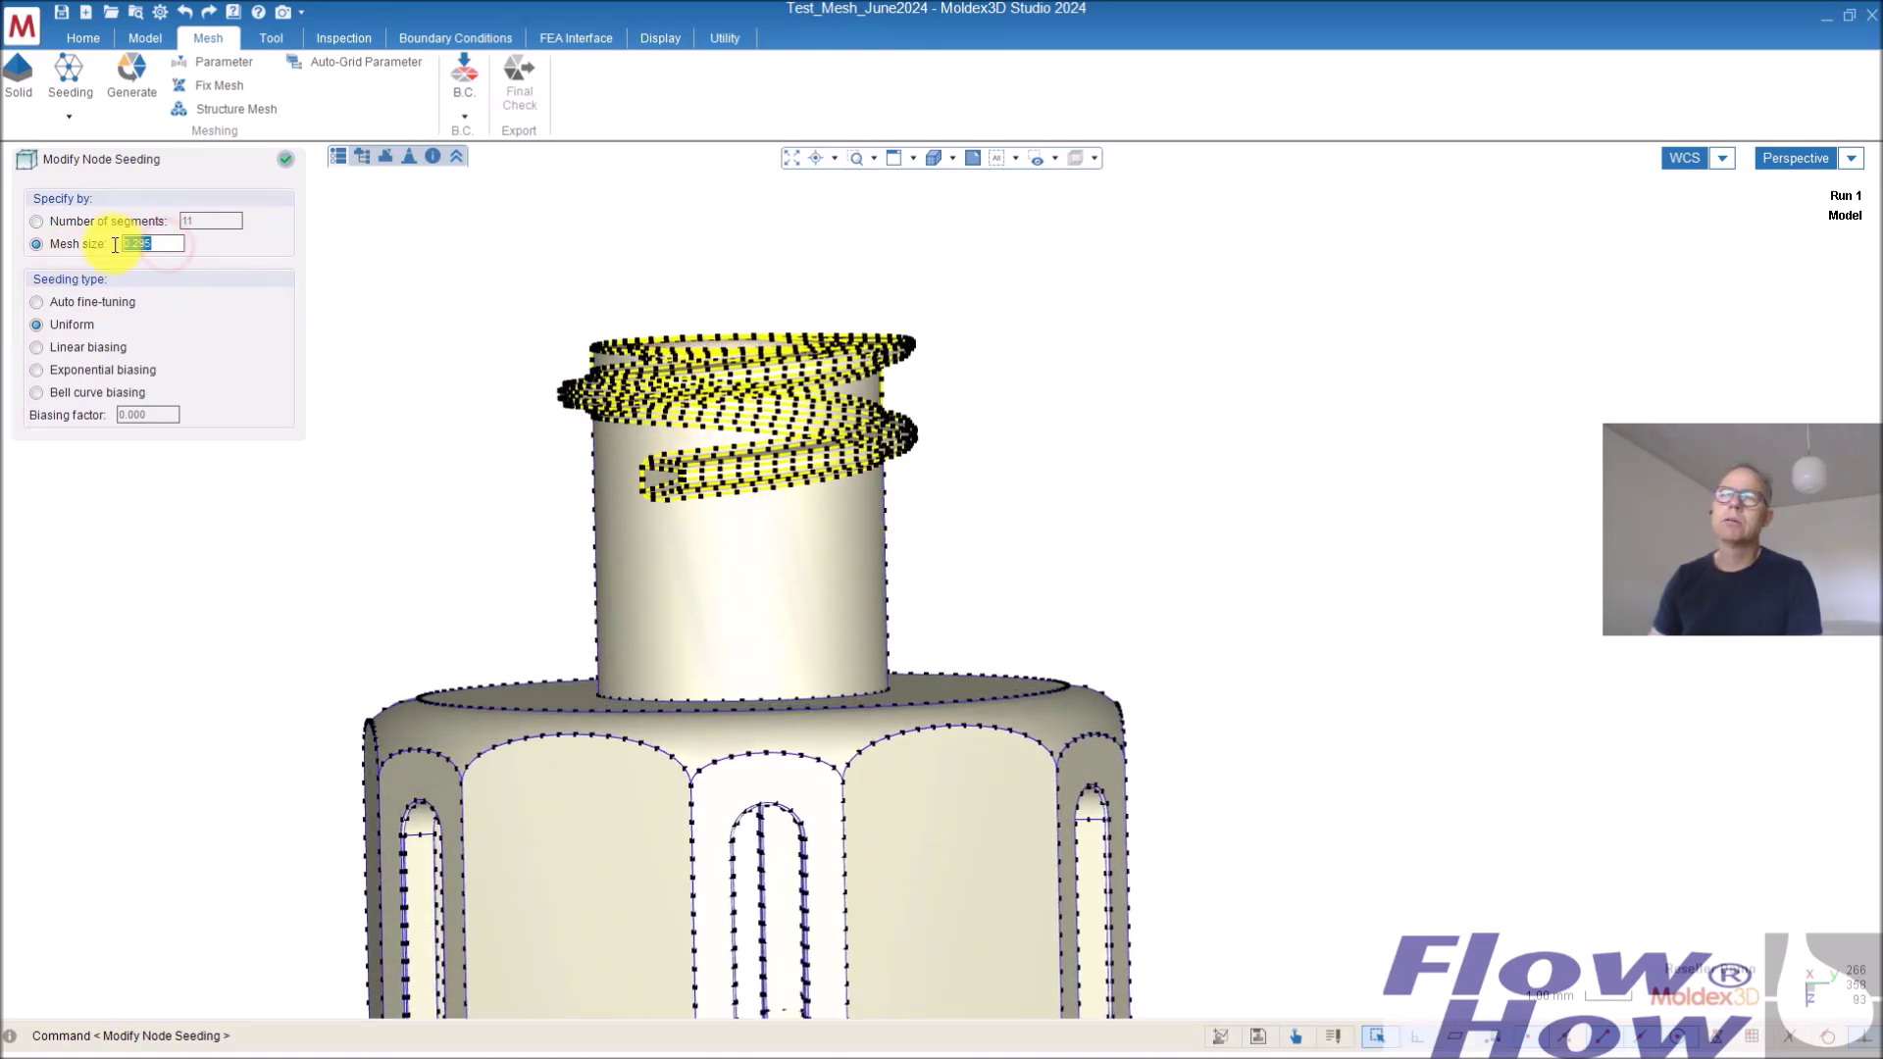
pyautogui.press('BackSpace')
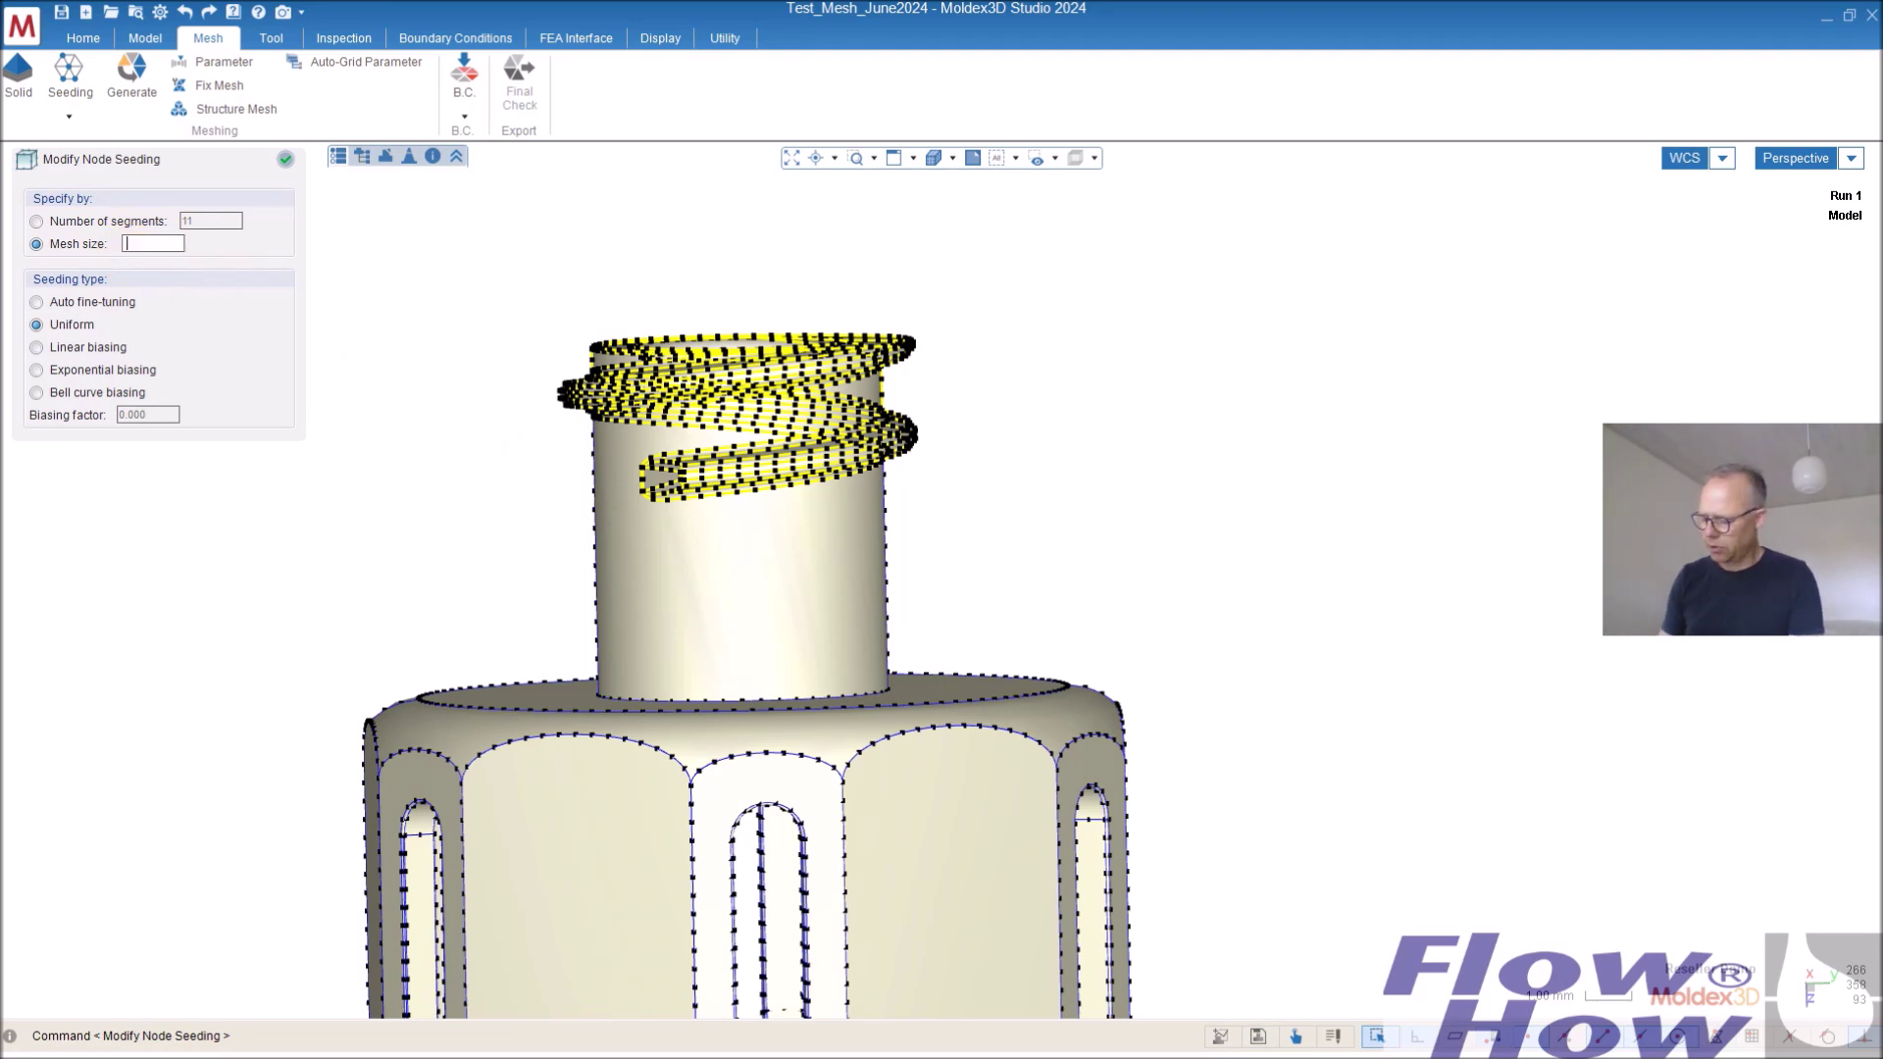
pyautogui.write('0.091')
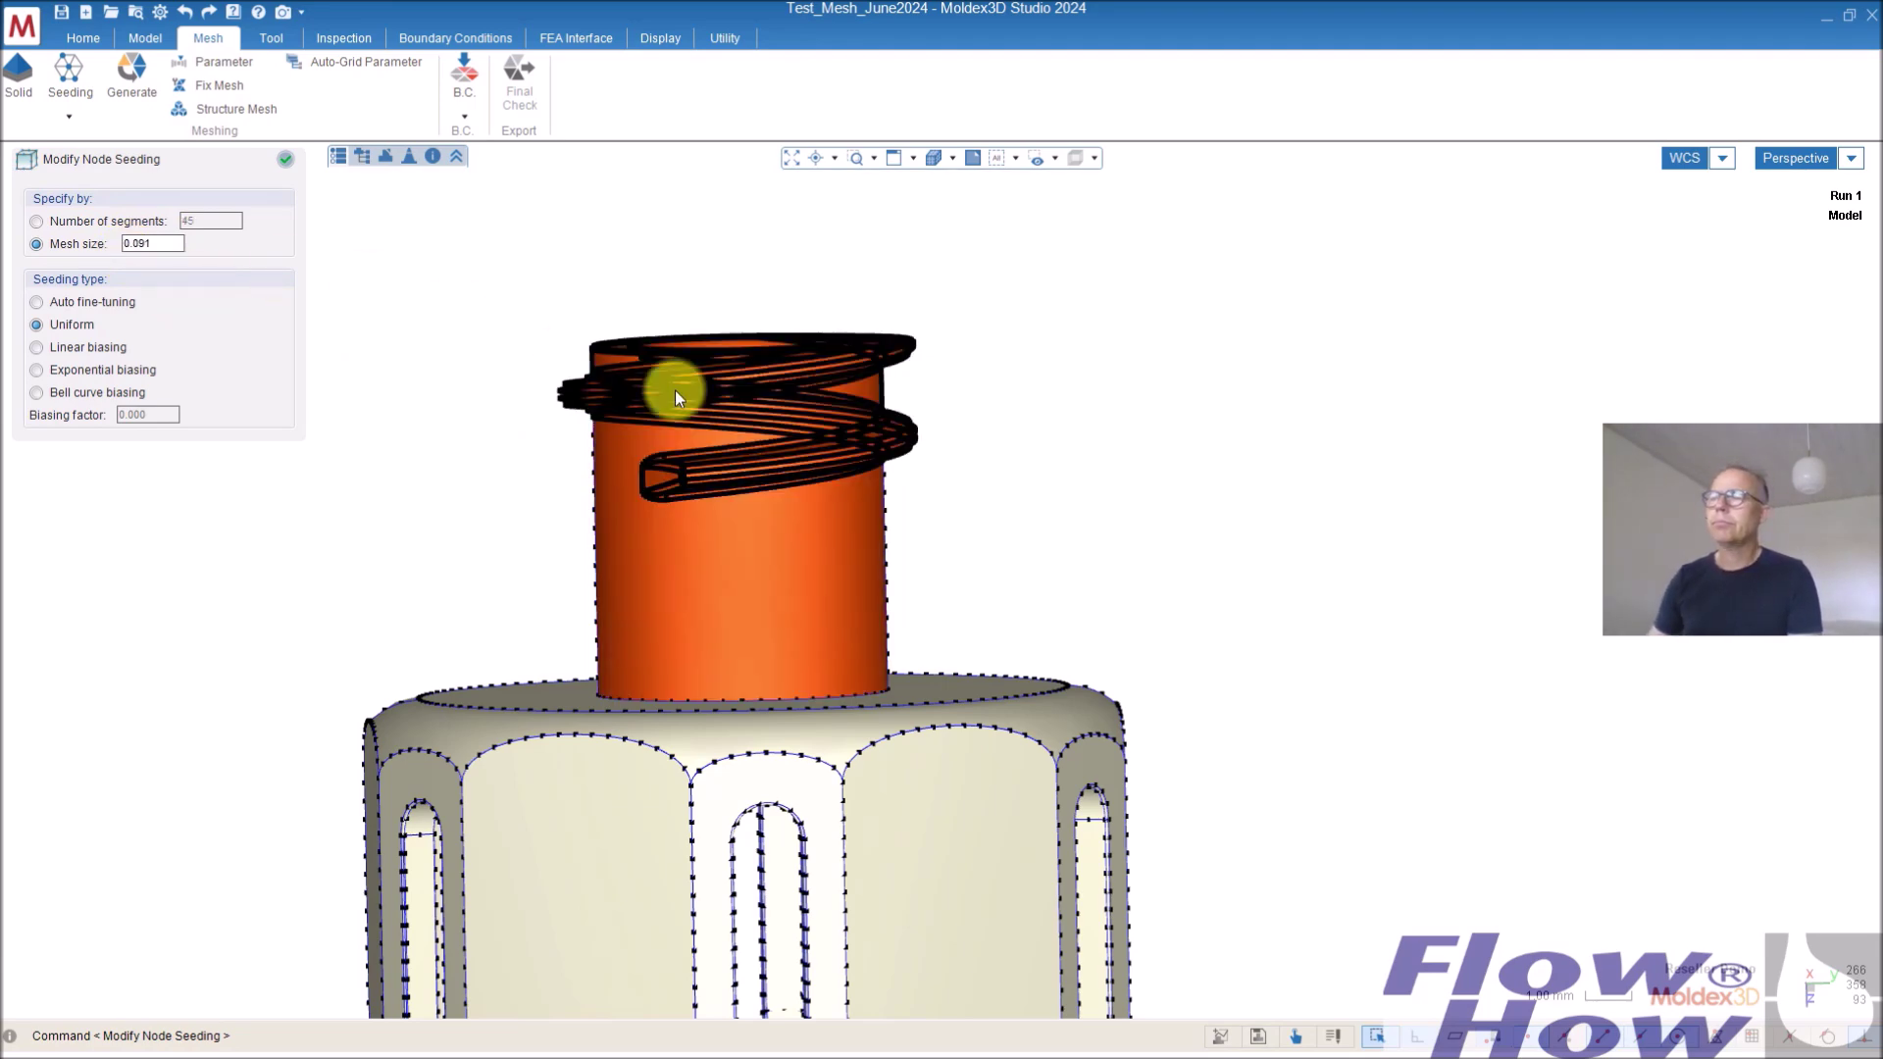
# Change the selected edges' mesh size to 0.171 and accept the modified node seeding
pyautogui.moveTo(674, 391); pyautogui.dragTo(798, 462, button='middle')
pyautogui.click(136, 246)
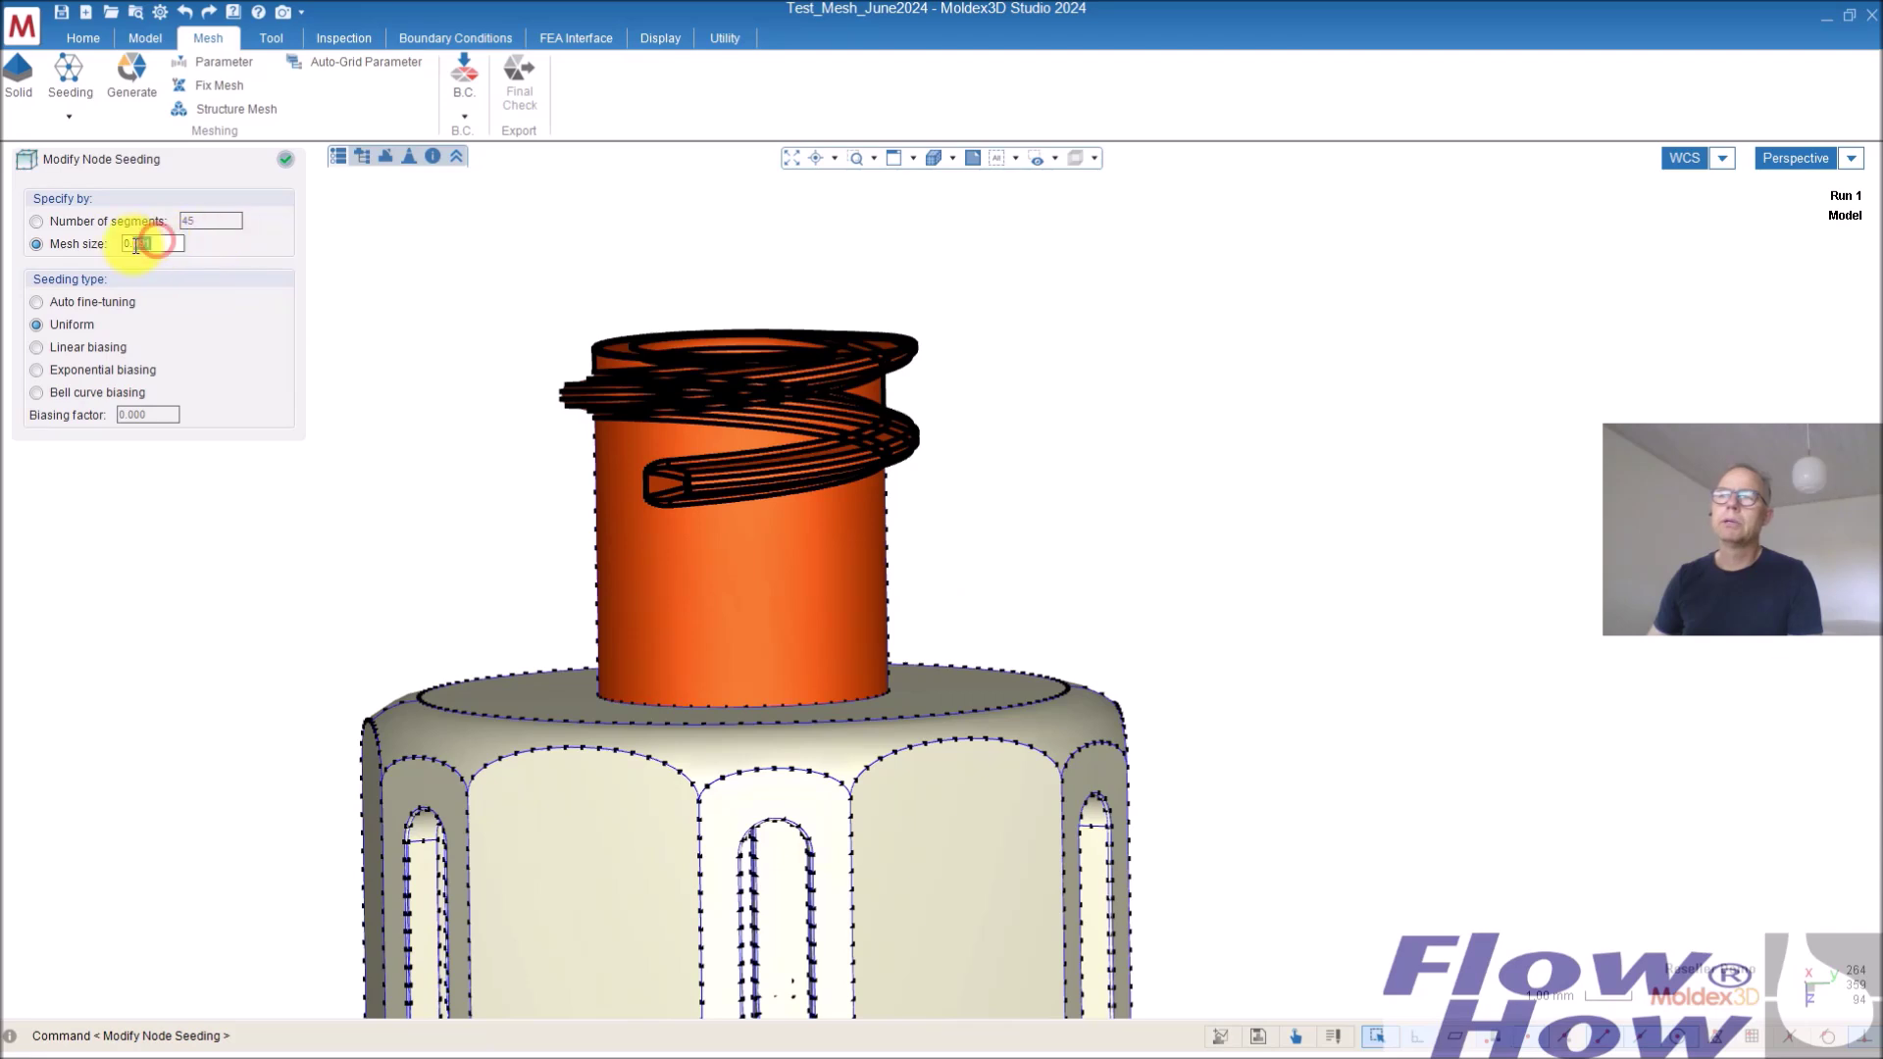
pyautogui.write('171')
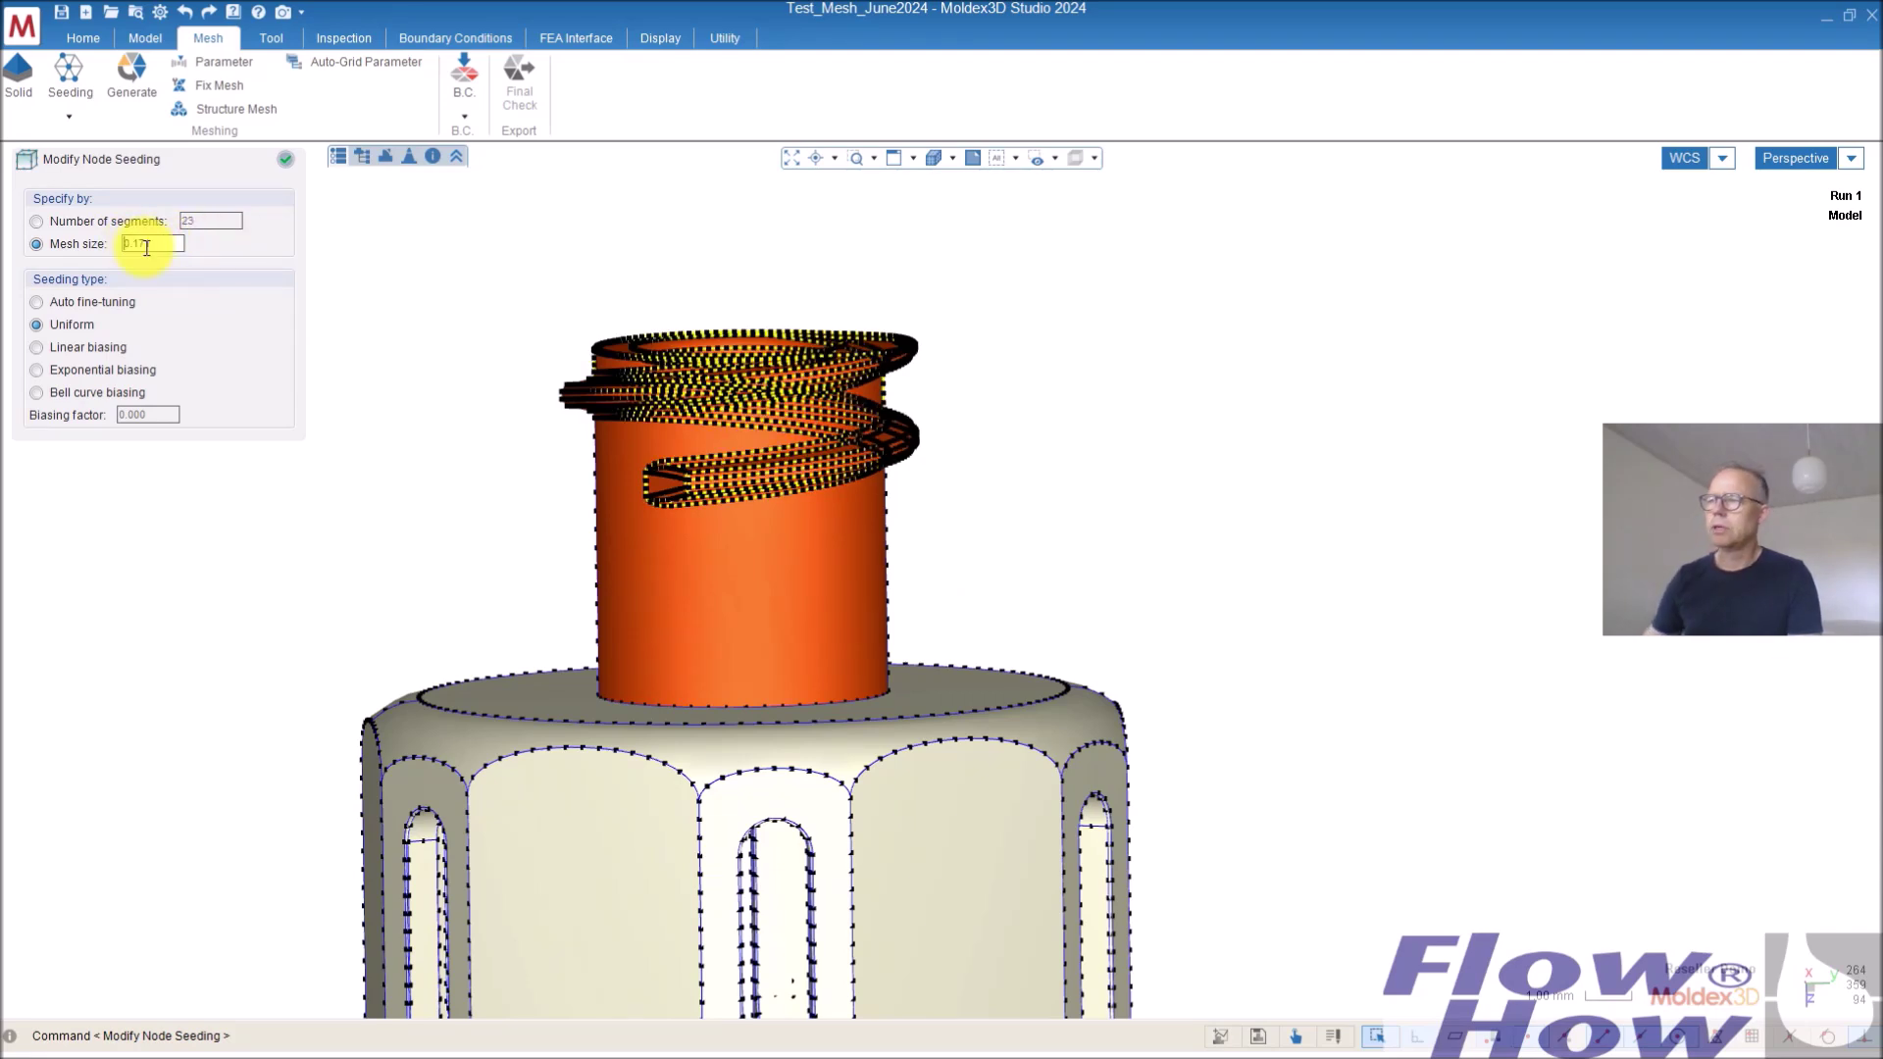
pyautogui.click(283, 161)
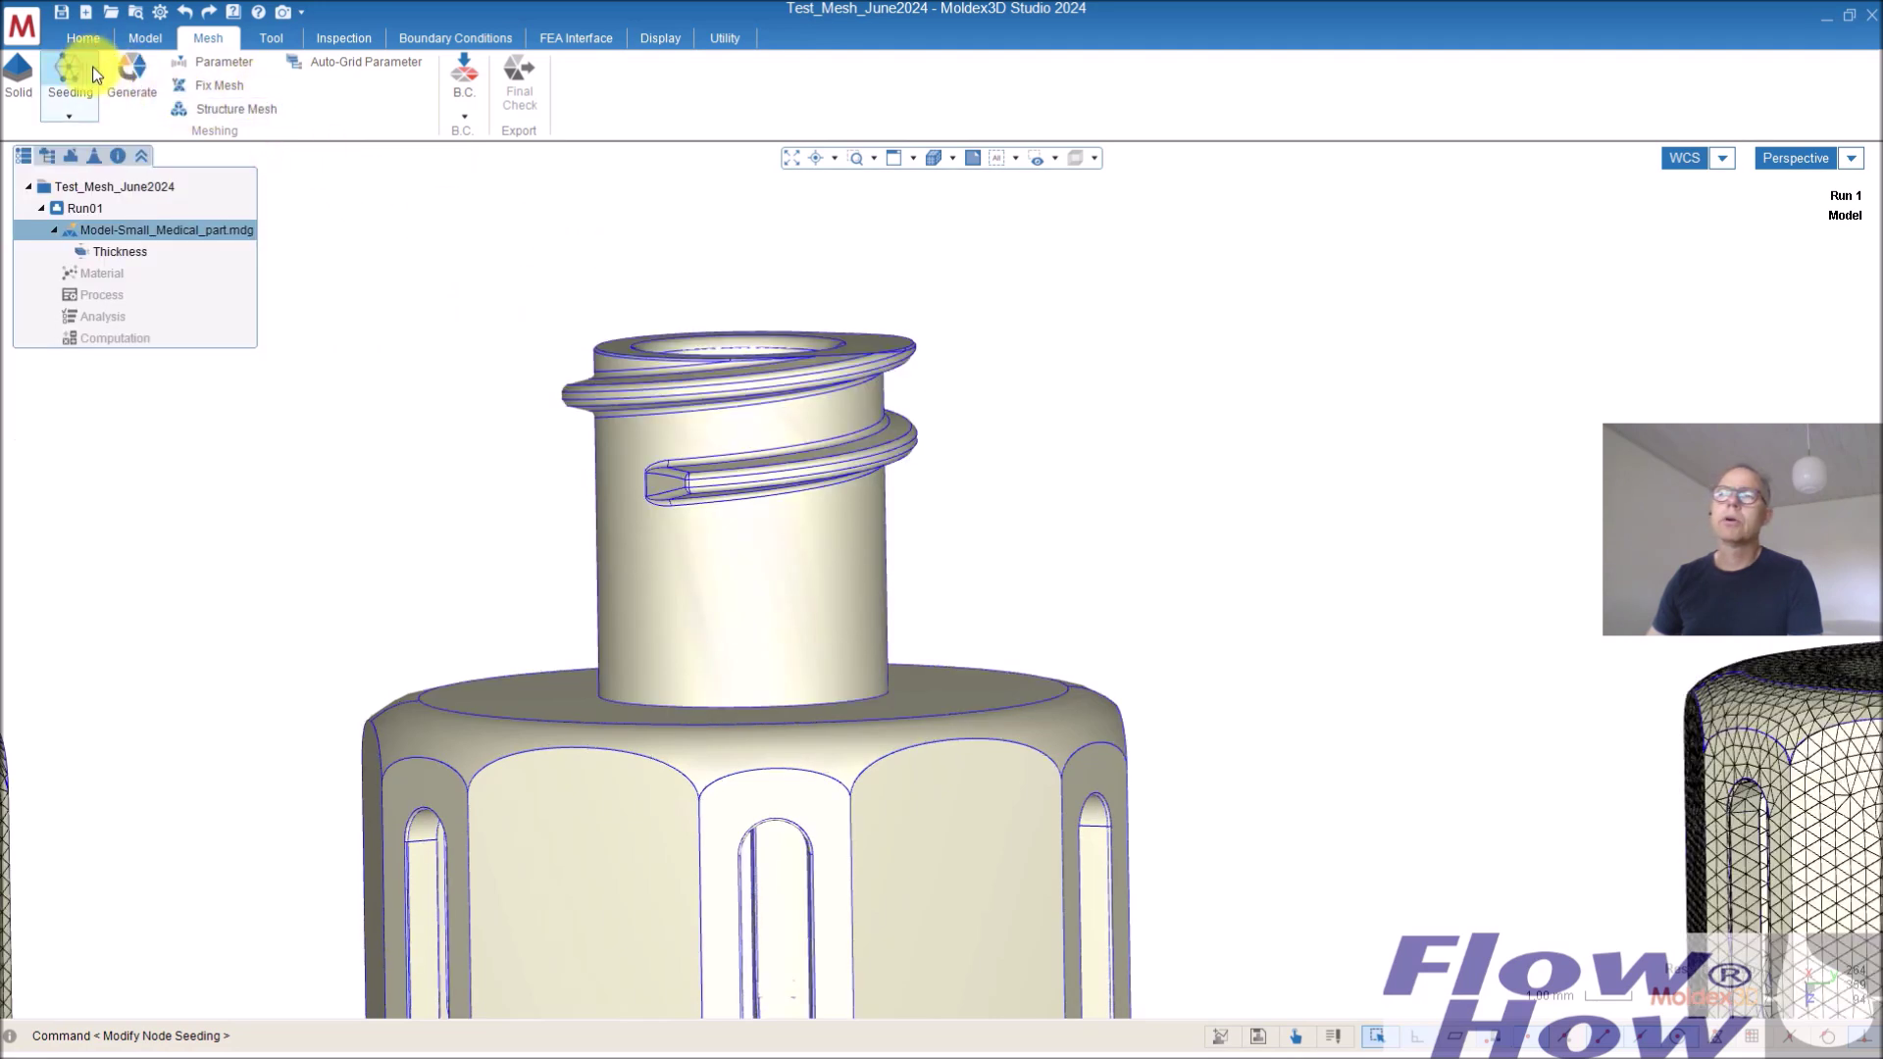
# Generate the part surface mesh with the refined thread seeding, compare it with the neighbouring parts and close Generate BLM
pyautogui.click(131, 74)
pyautogui.click(82, 253)
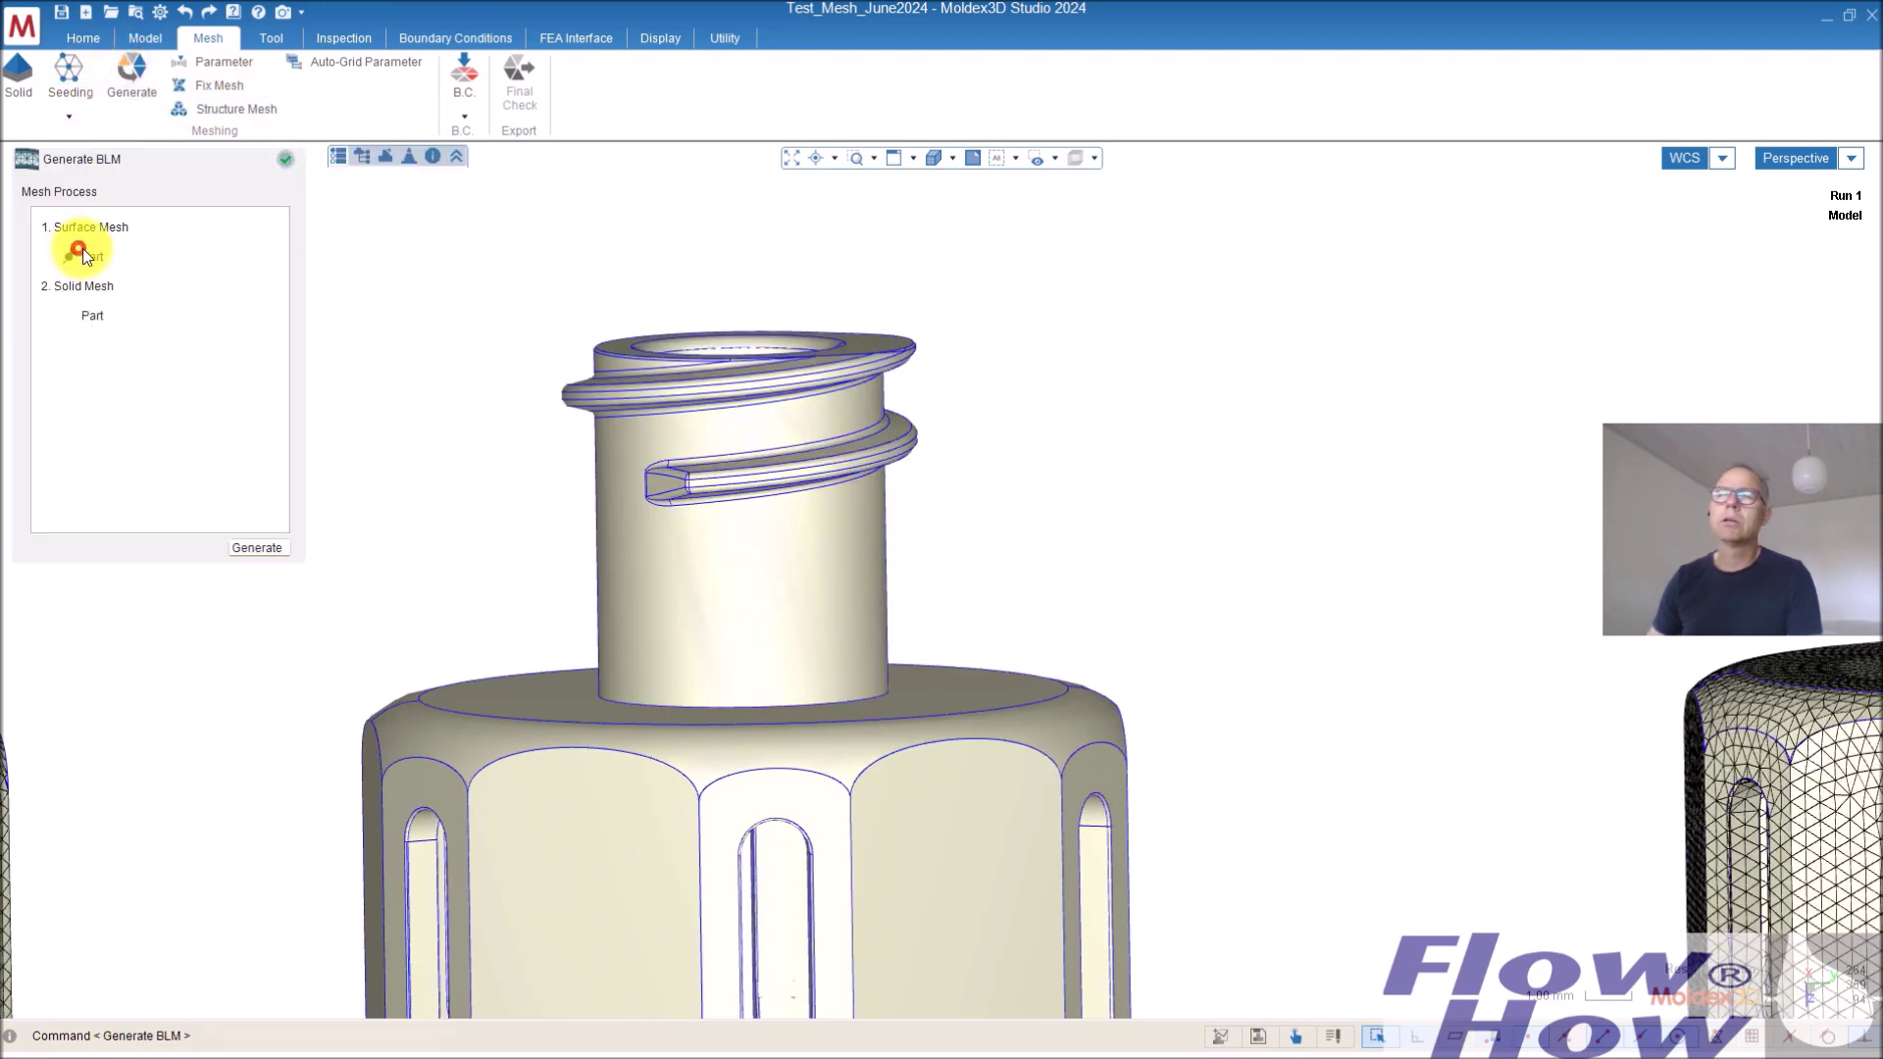
pyautogui.click(257, 548)
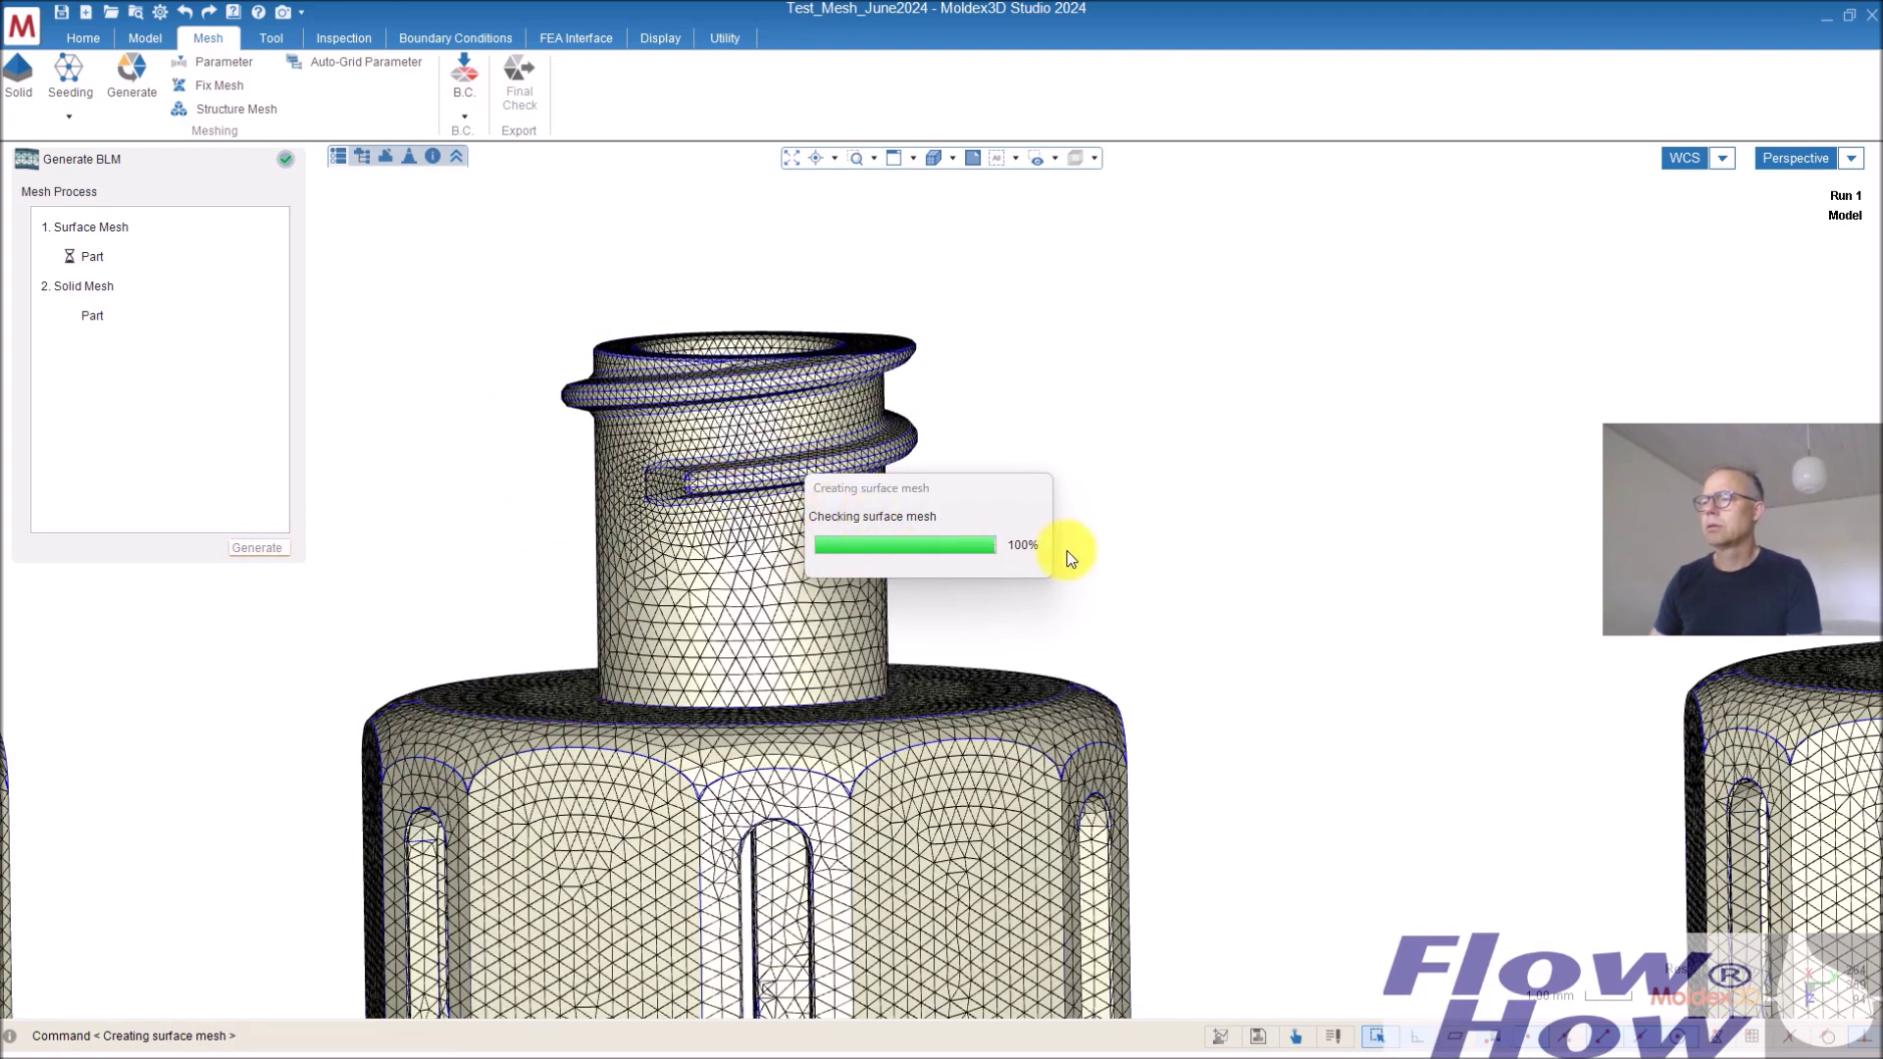
pyautogui.scroll(-3, 1253, 567)
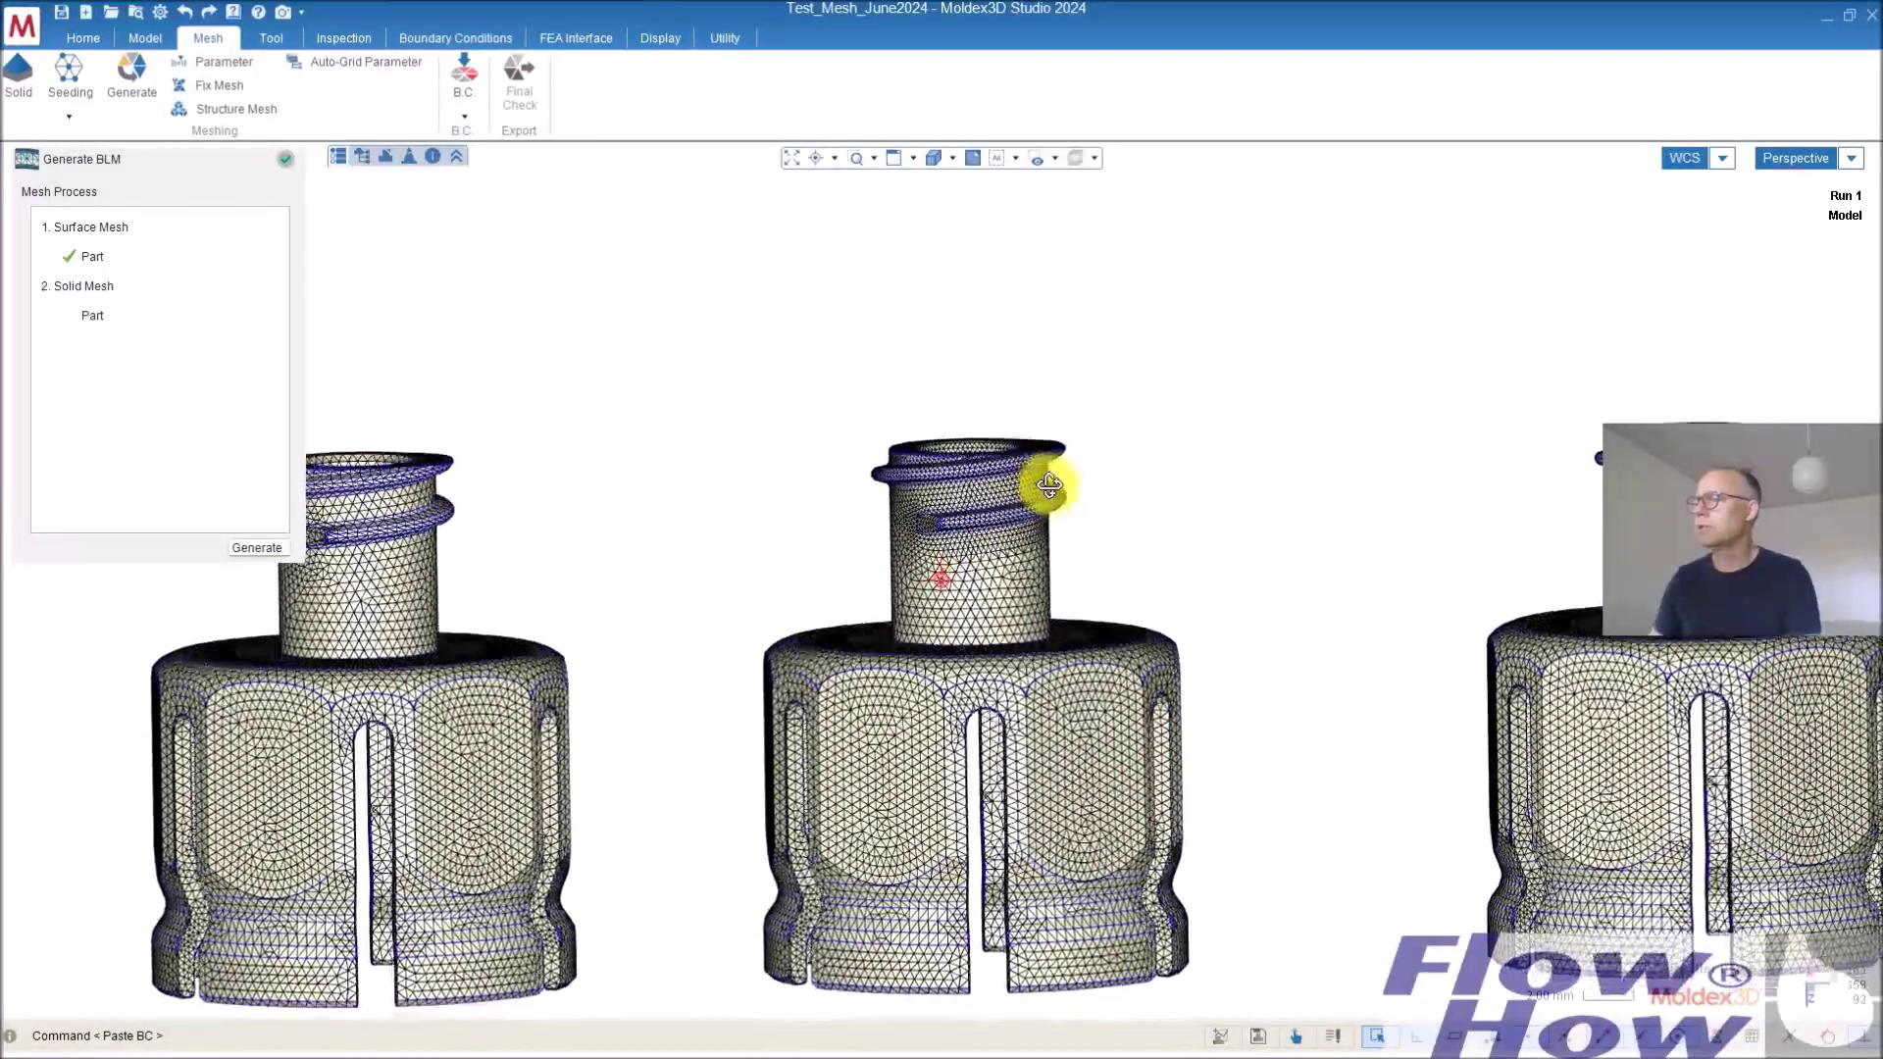
pyautogui.moveTo(1026, 454); pyautogui.dragTo(880, 717, button='middle')
pyautogui.scroll(-2, 933, 528)
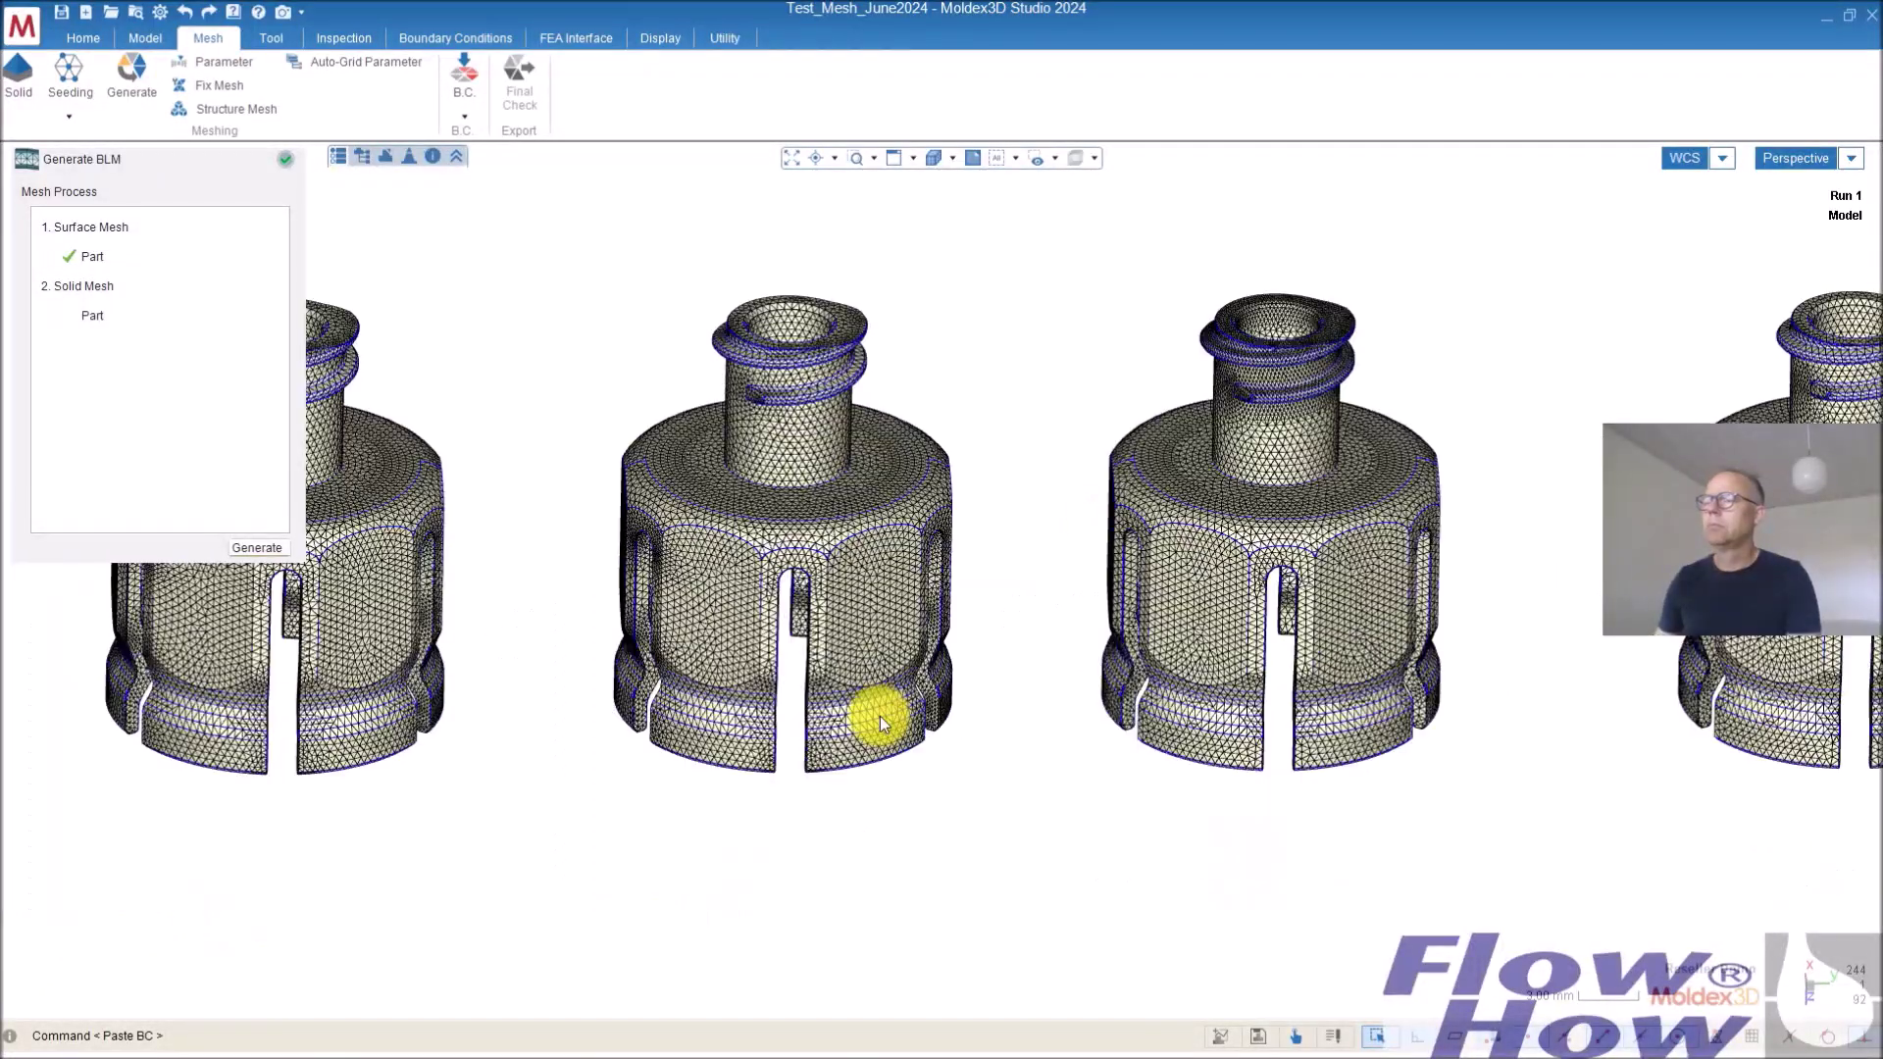
pyautogui.click(285, 159)
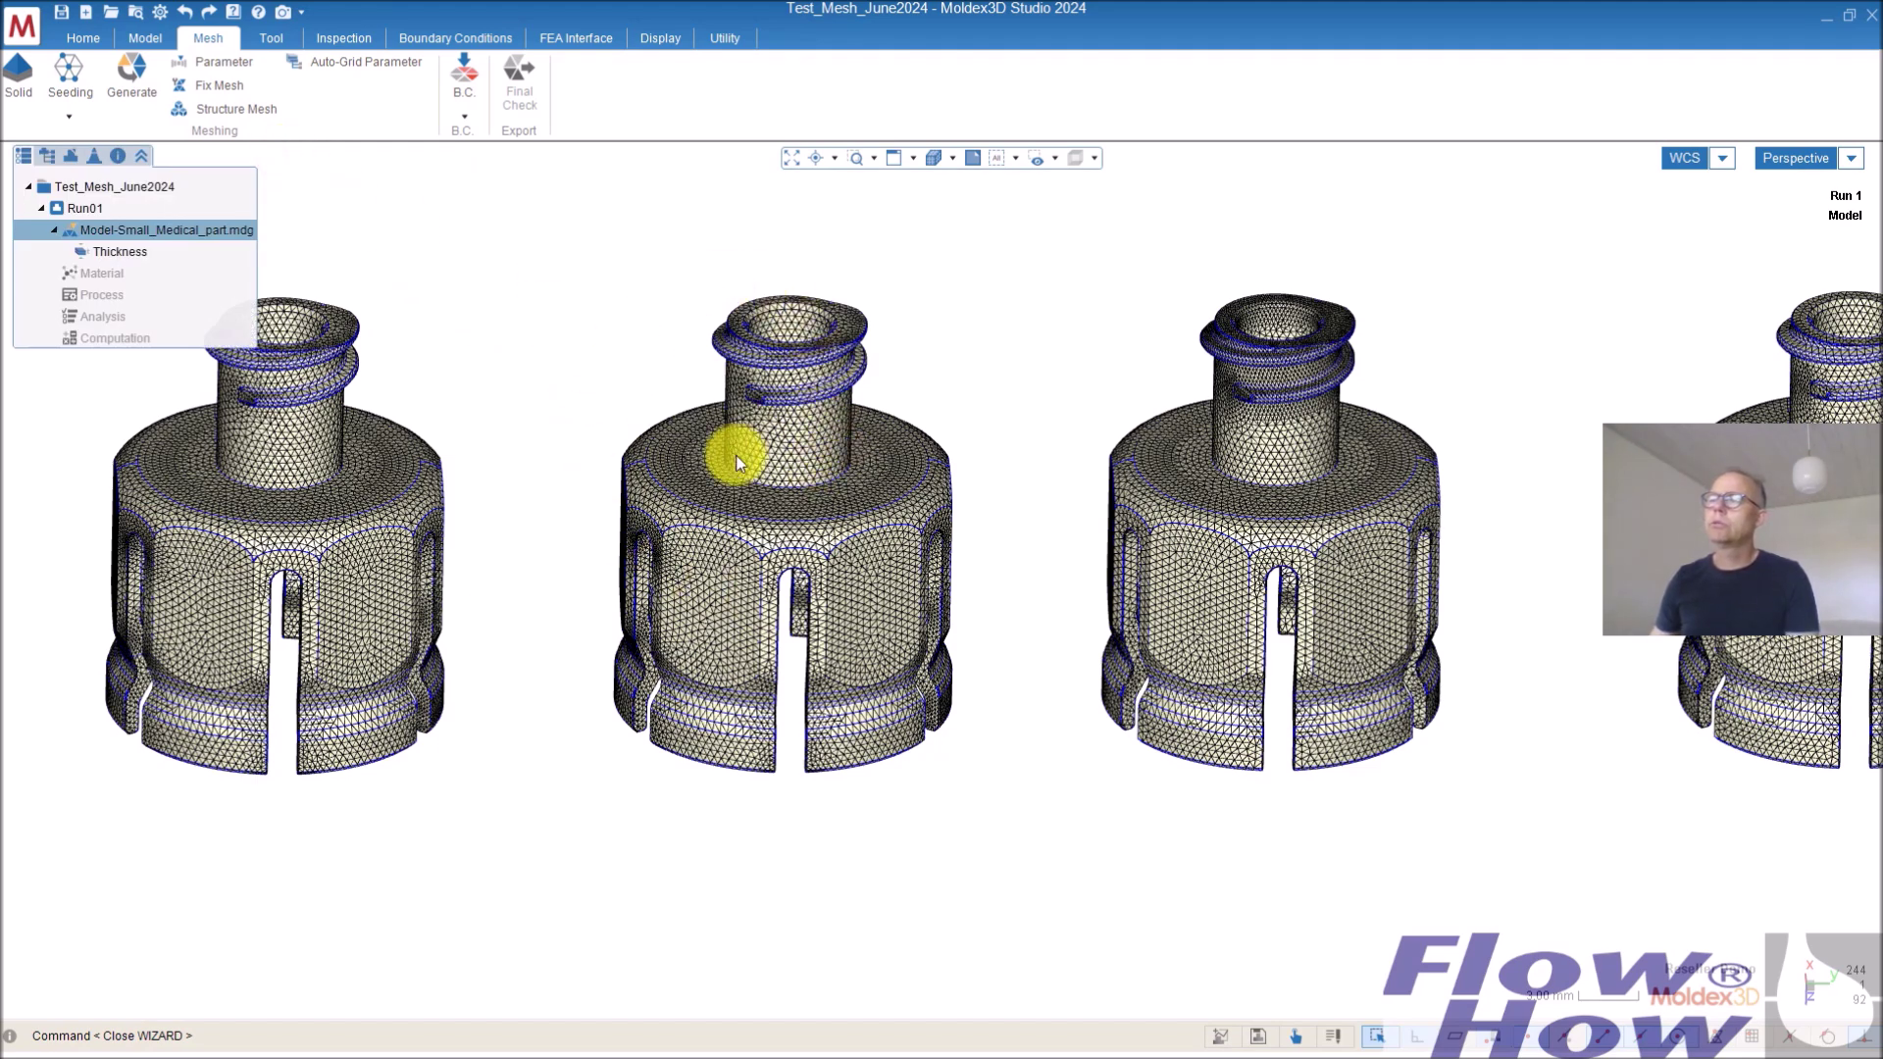
# Reset the global mesh size of the unrefined part copy beside the thread-refined one to 0.4 and accept the node seeding
pyautogui.click(71, 73)
pyautogui.moveTo(504, 853); pyautogui.dragTo(1043, 252)
pyautogui.click(530, 224)
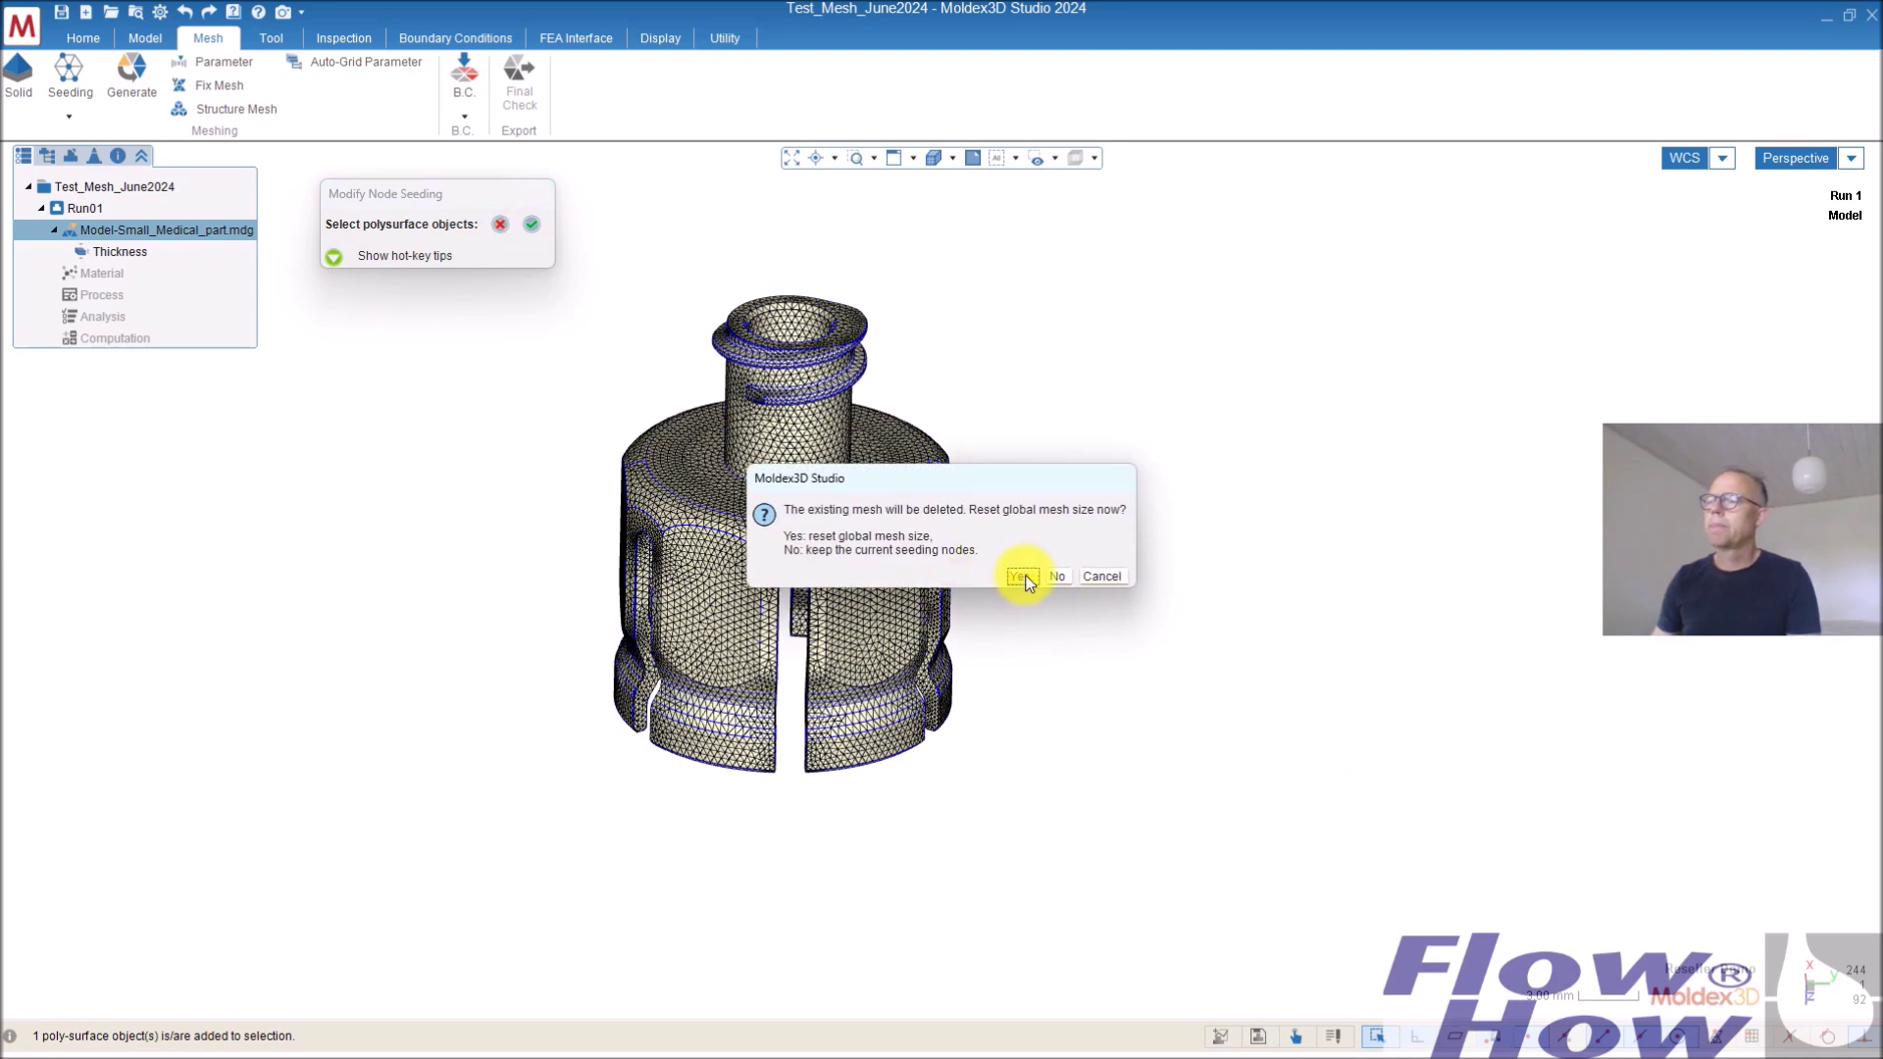
pyautogui.click(1022, 578)
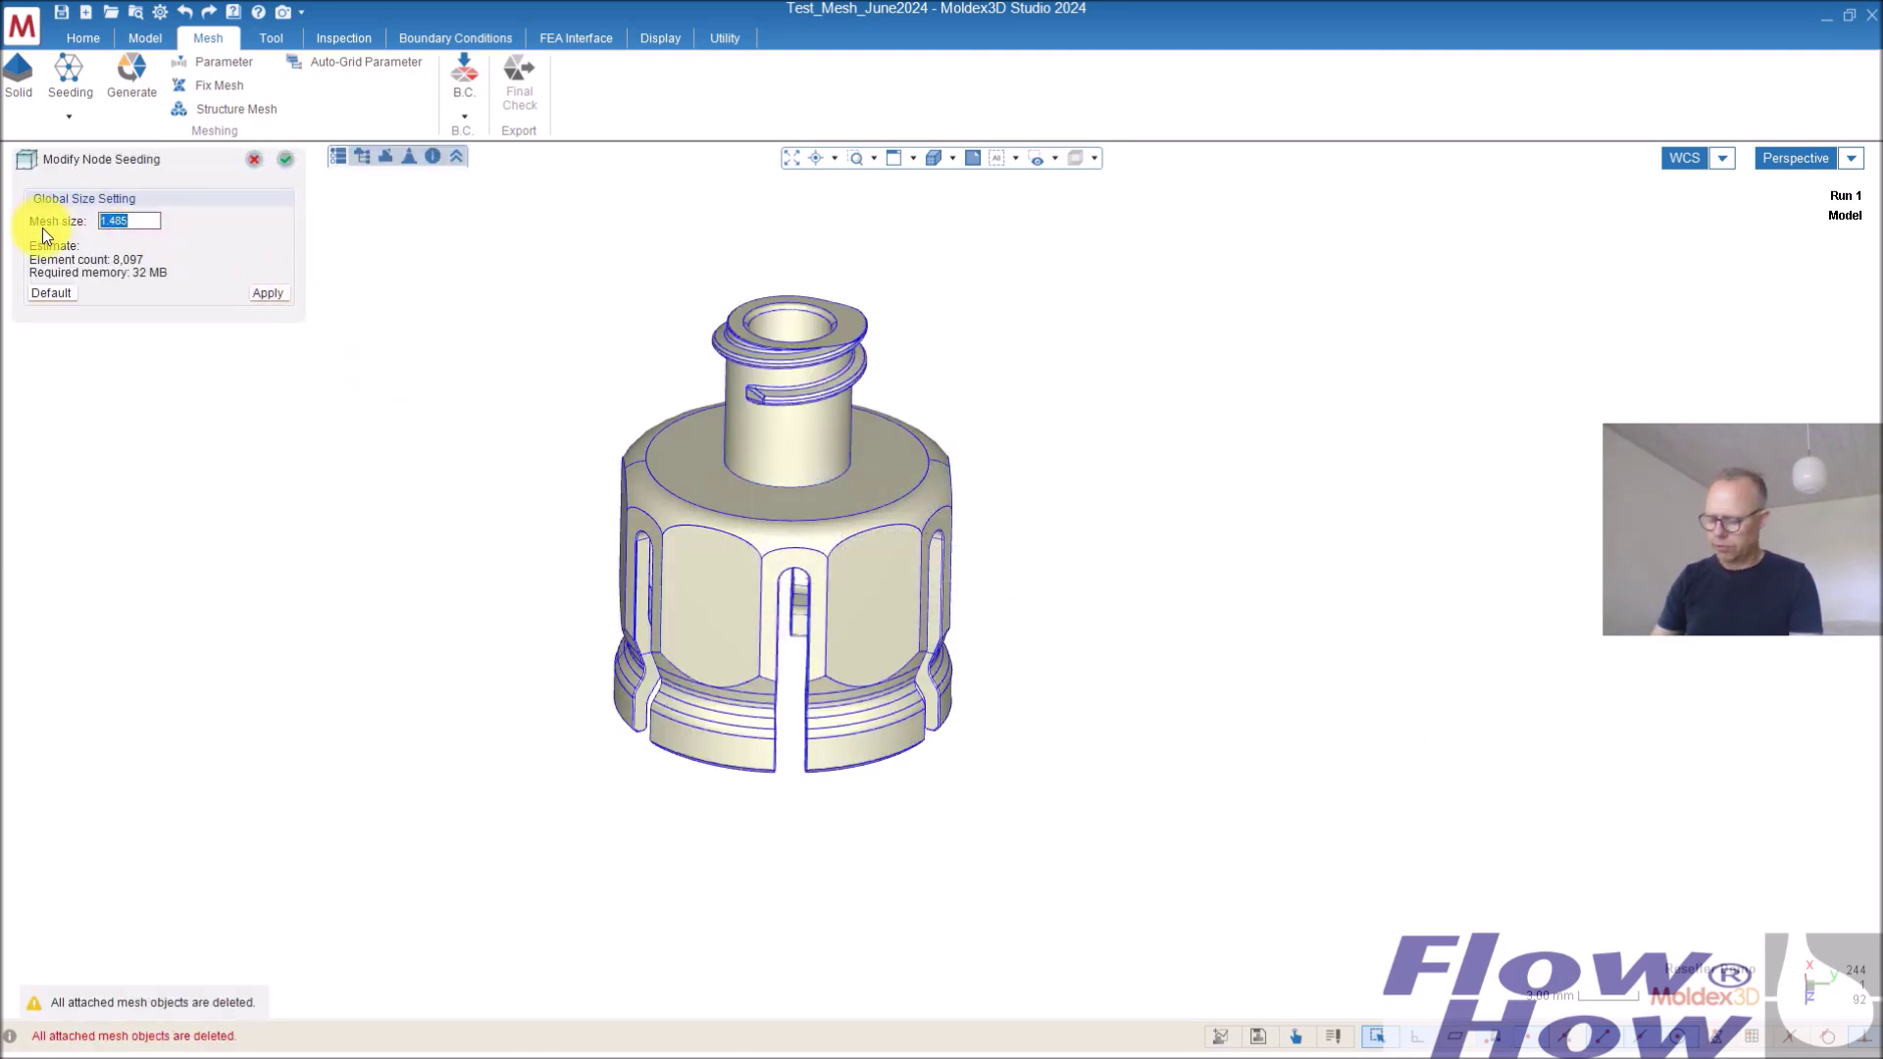
pyautogui.press('BackSpace')
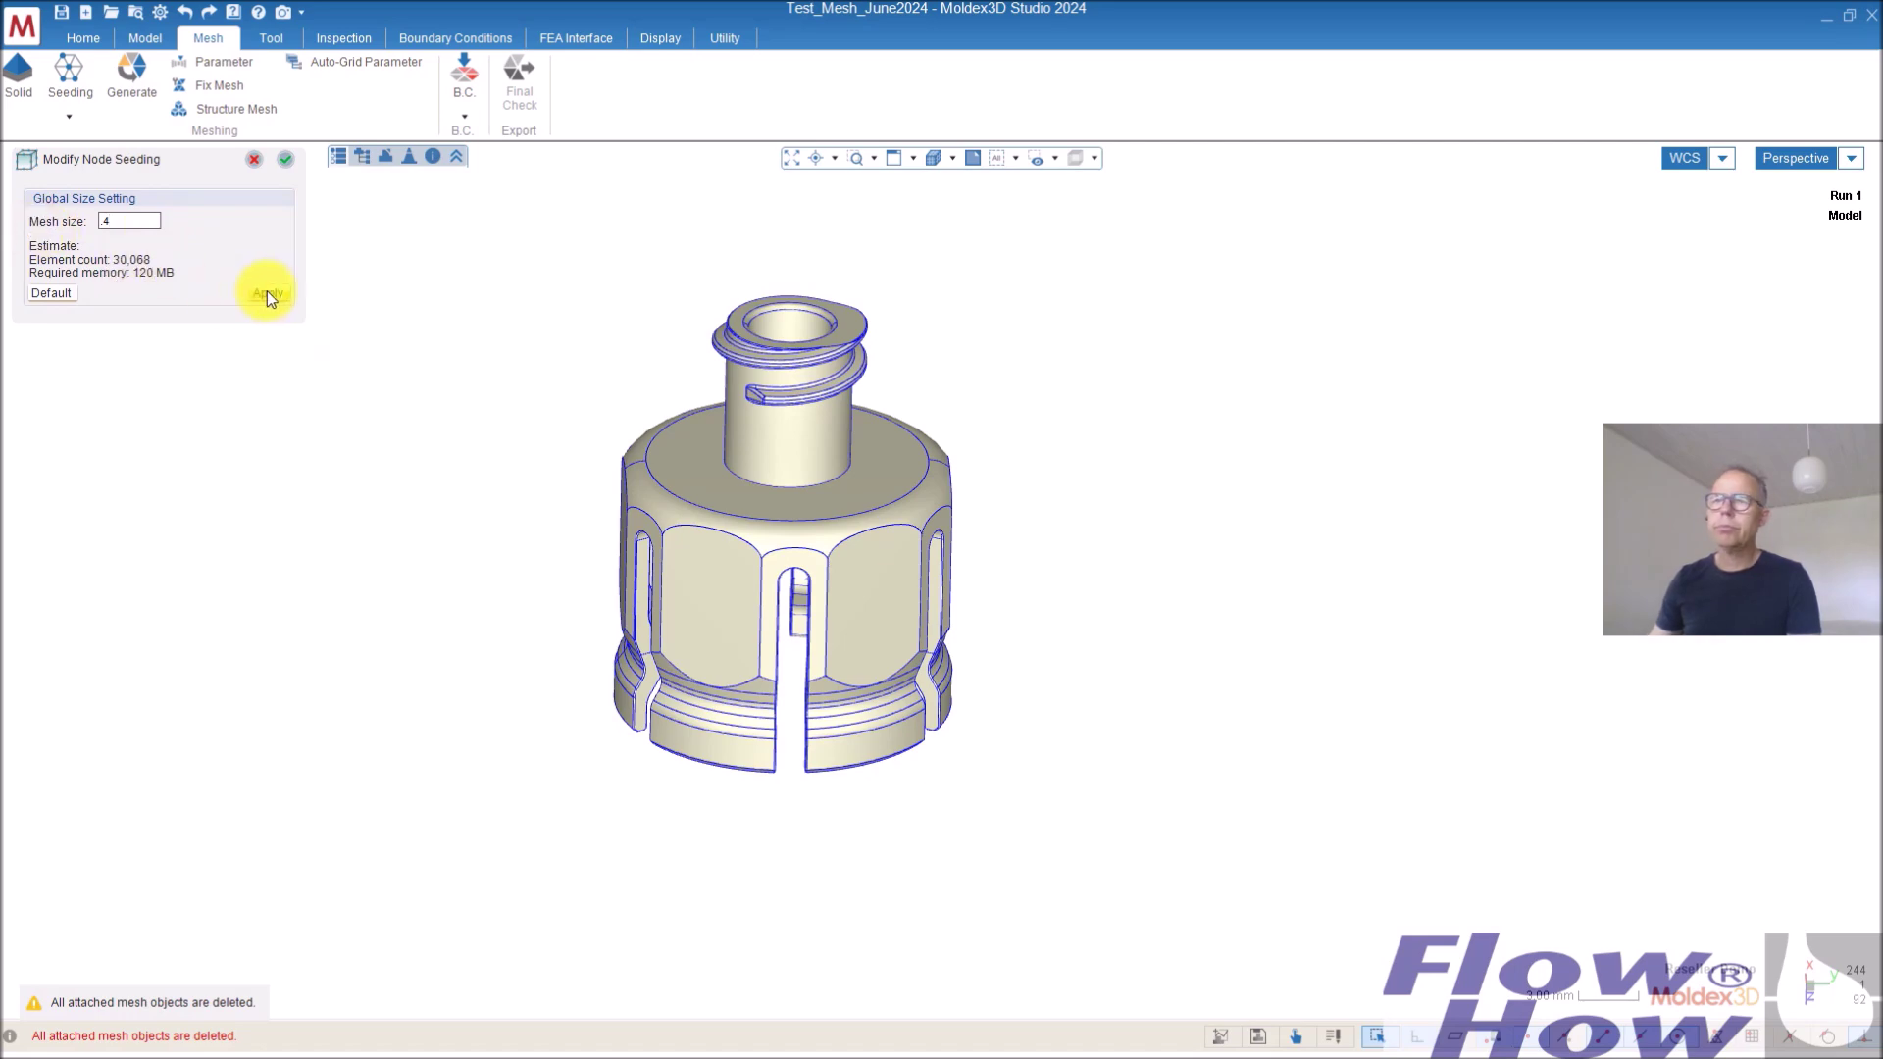
pyautogui.click(267, 292)
pyautogui.click(285, 158)
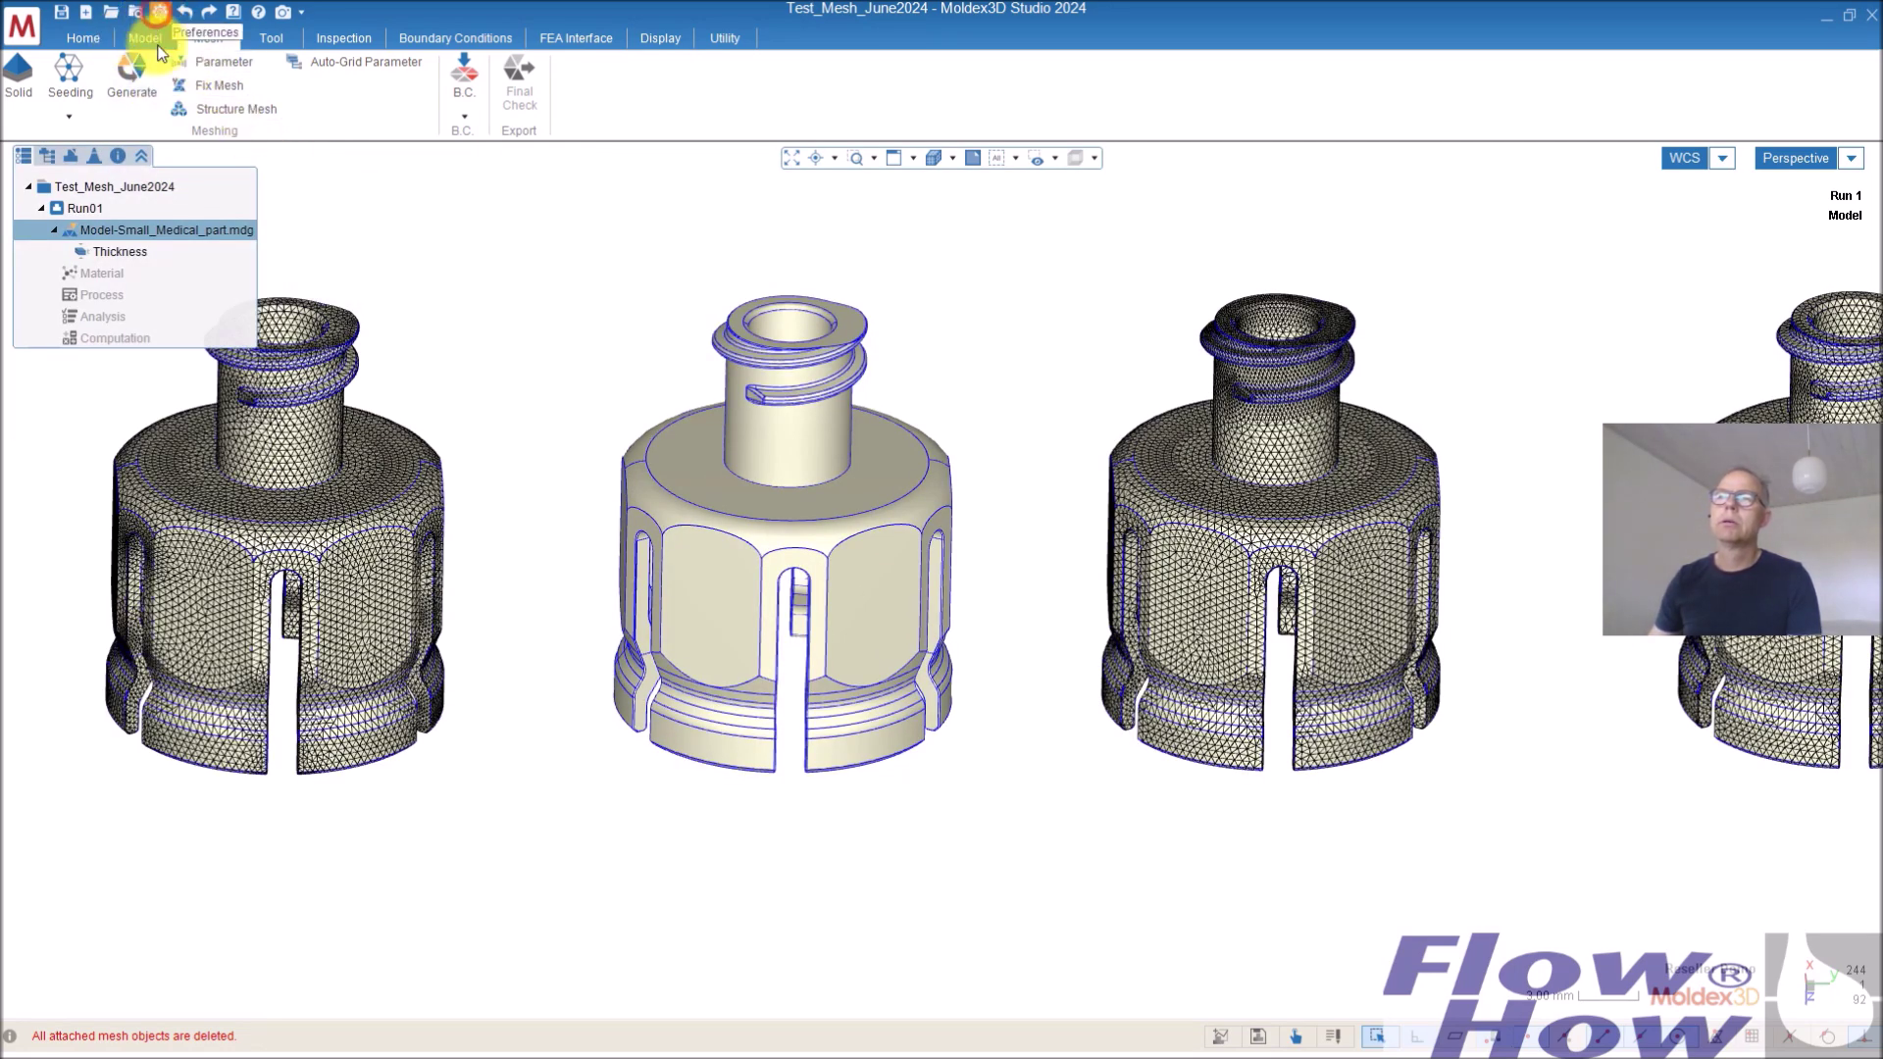
# Turn on curvature-based refinement for the solid surface mesh in the preferences and set its angle to 45 degrees
pyautogui.click(158, 13)
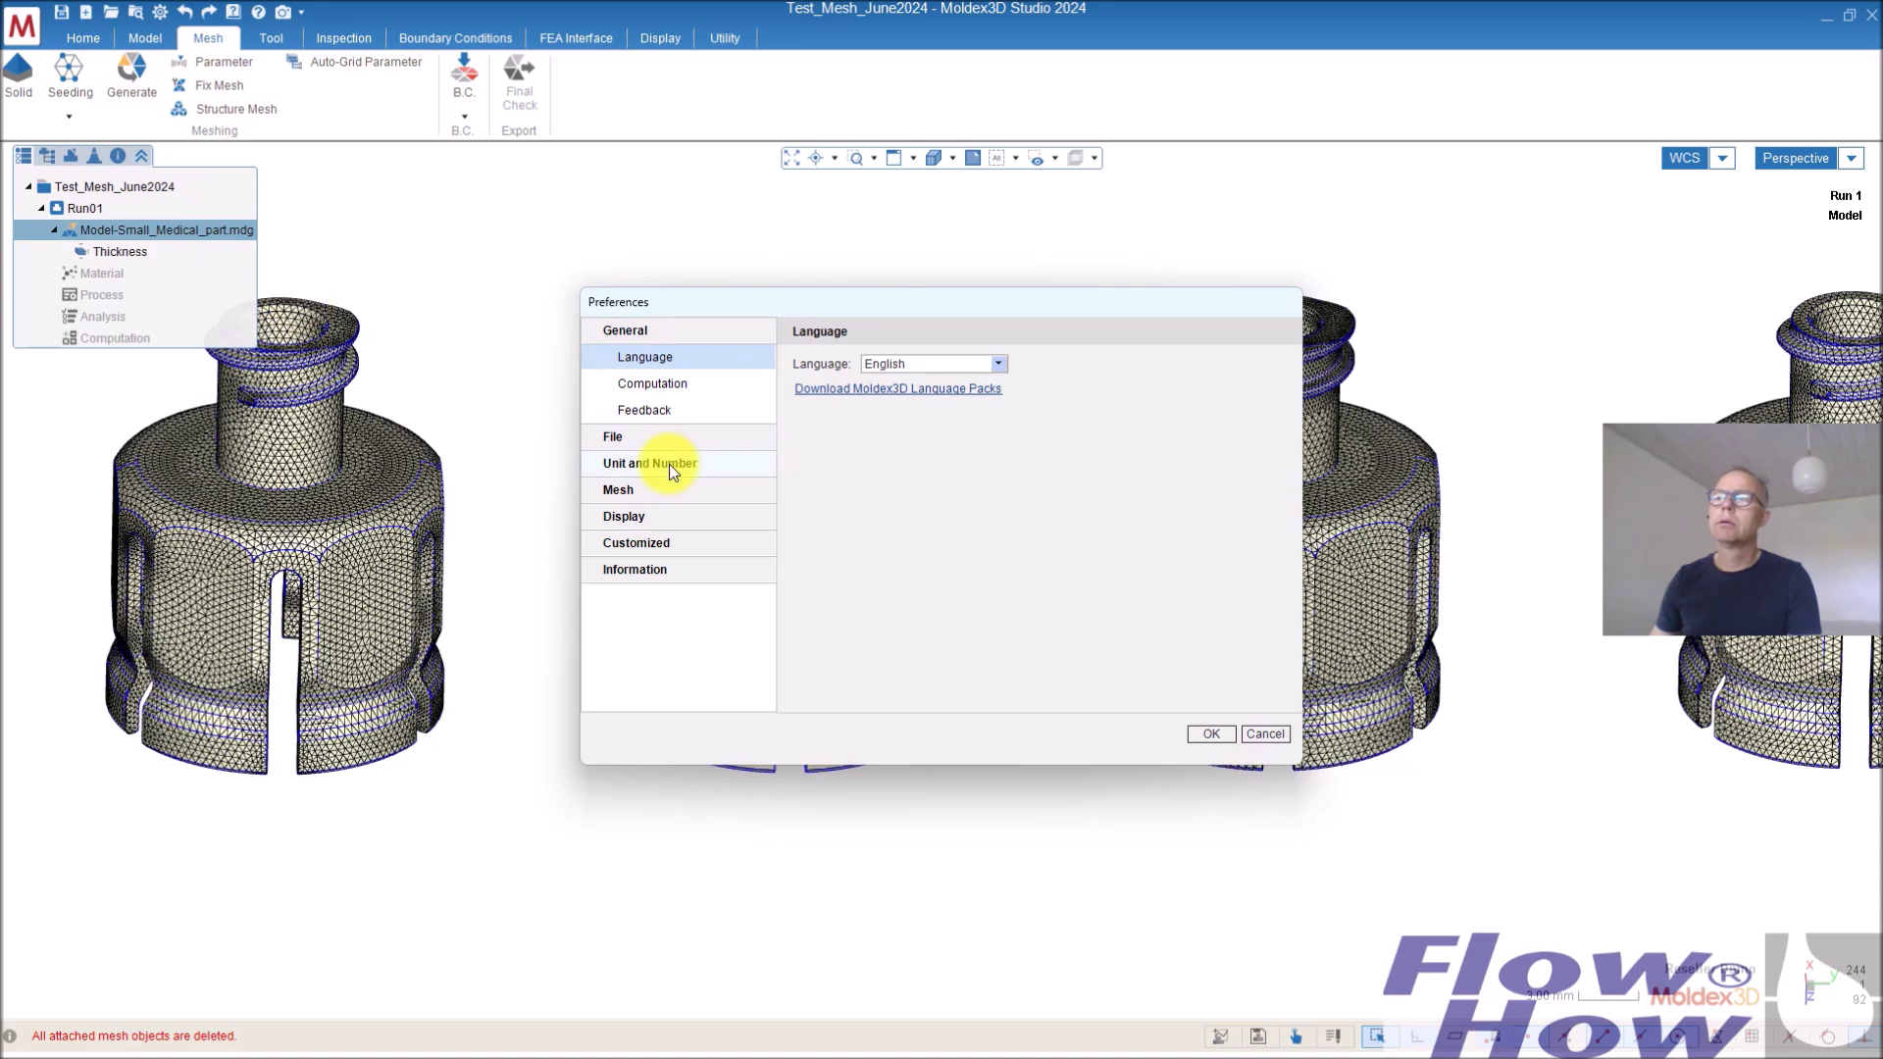
pyautogui.click(628, 492)
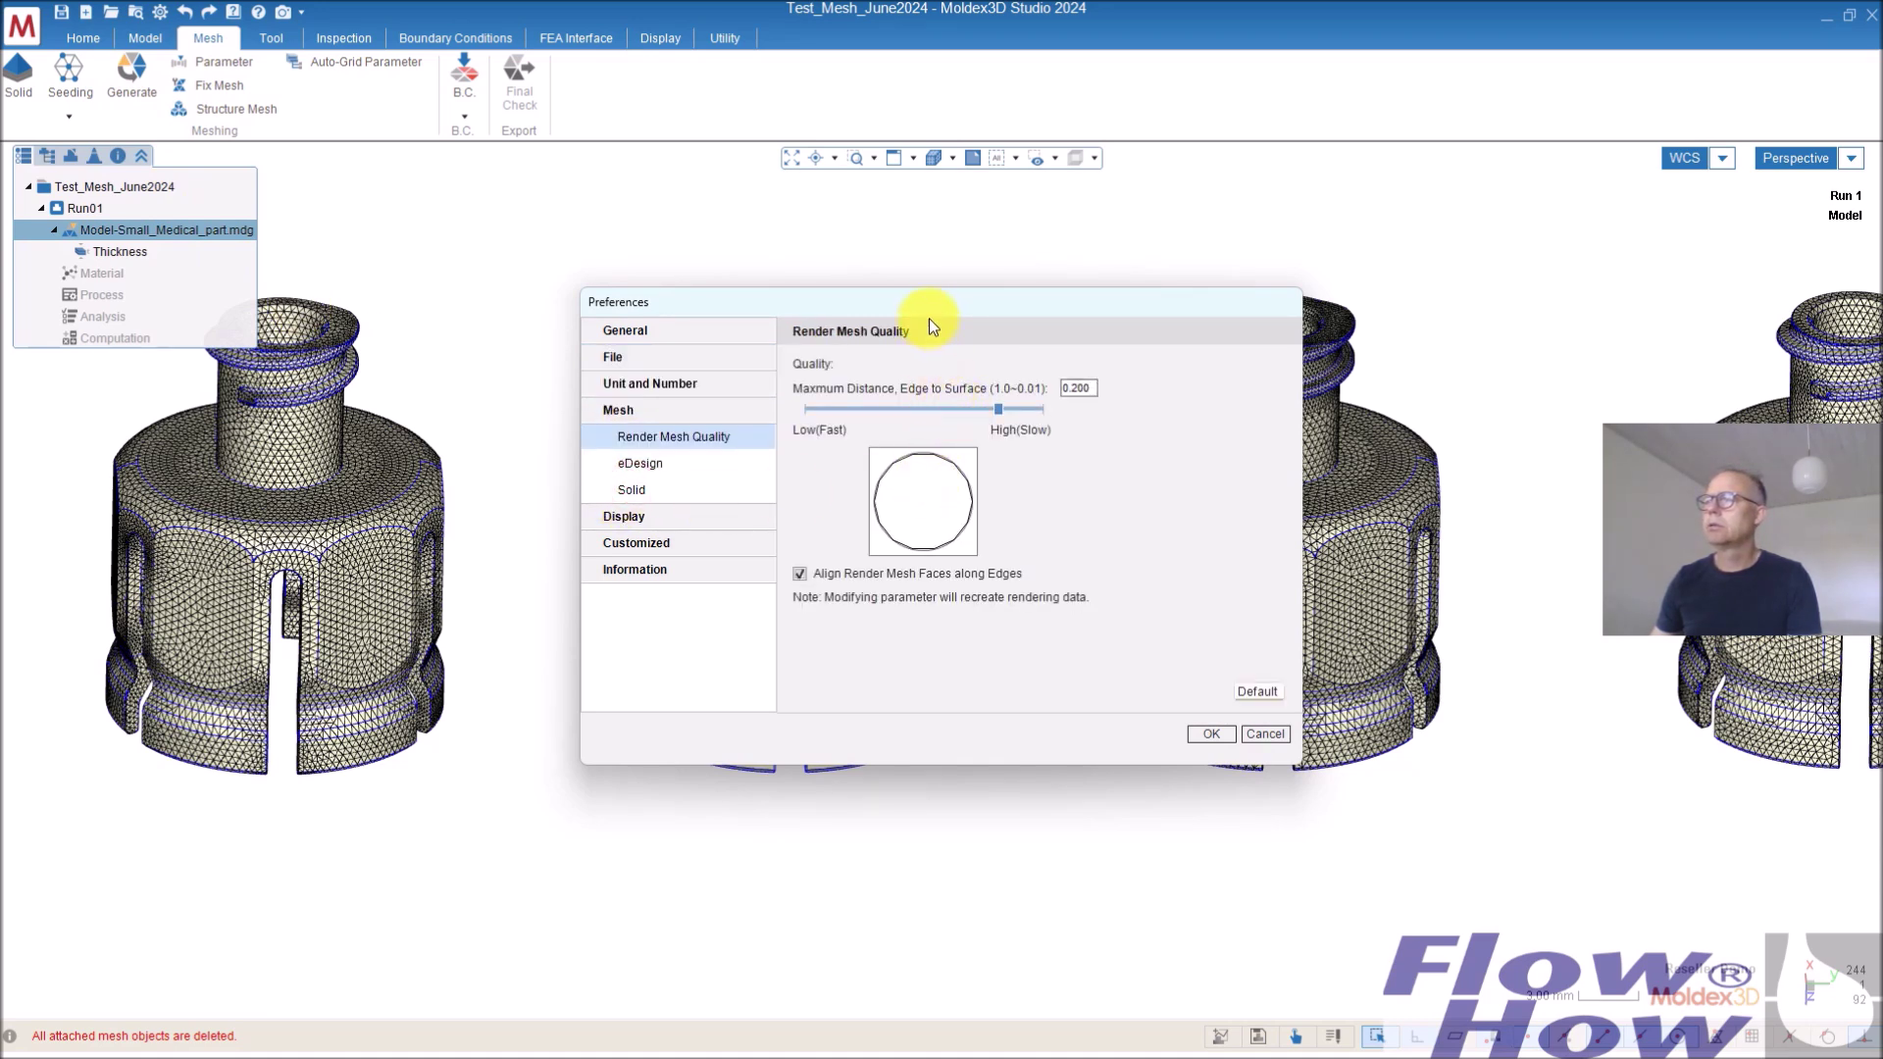
pyautogui.click(675, 490)
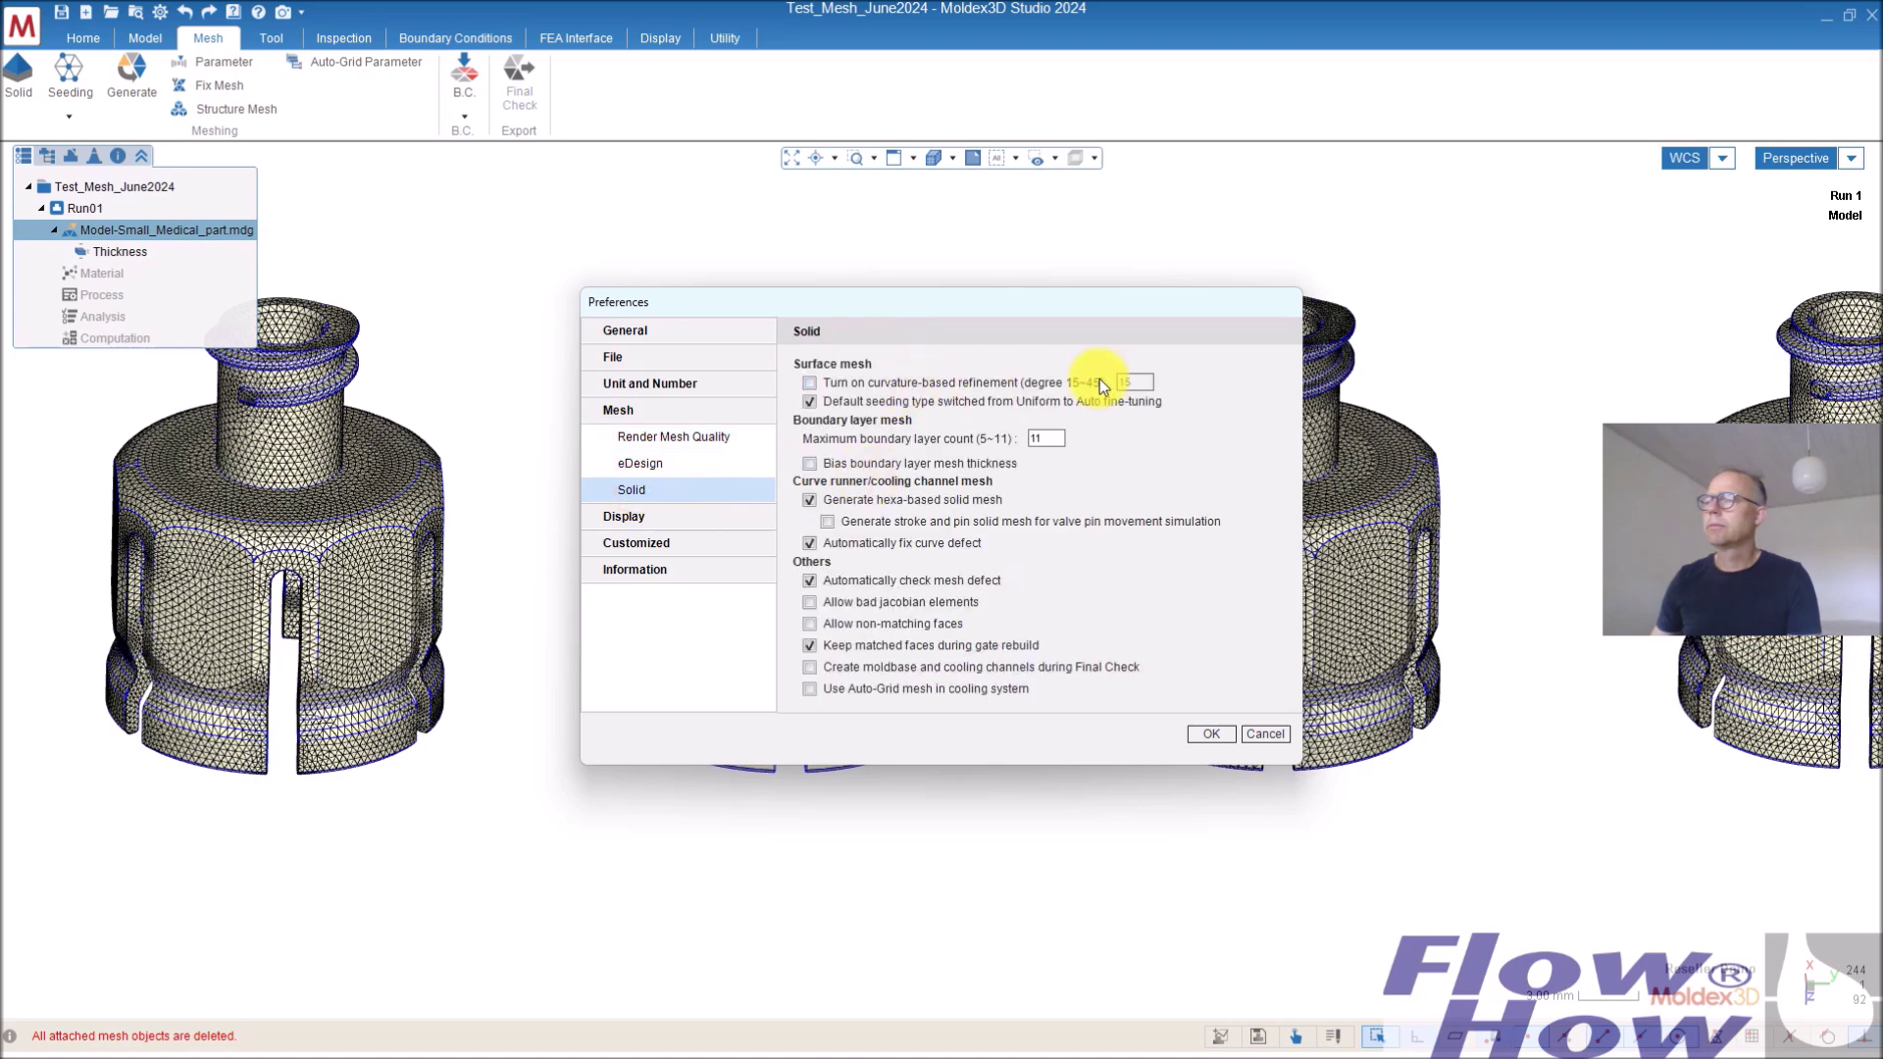
pyautogui.click(807, 382)
pyautogui.doubleClick(1134, 382)
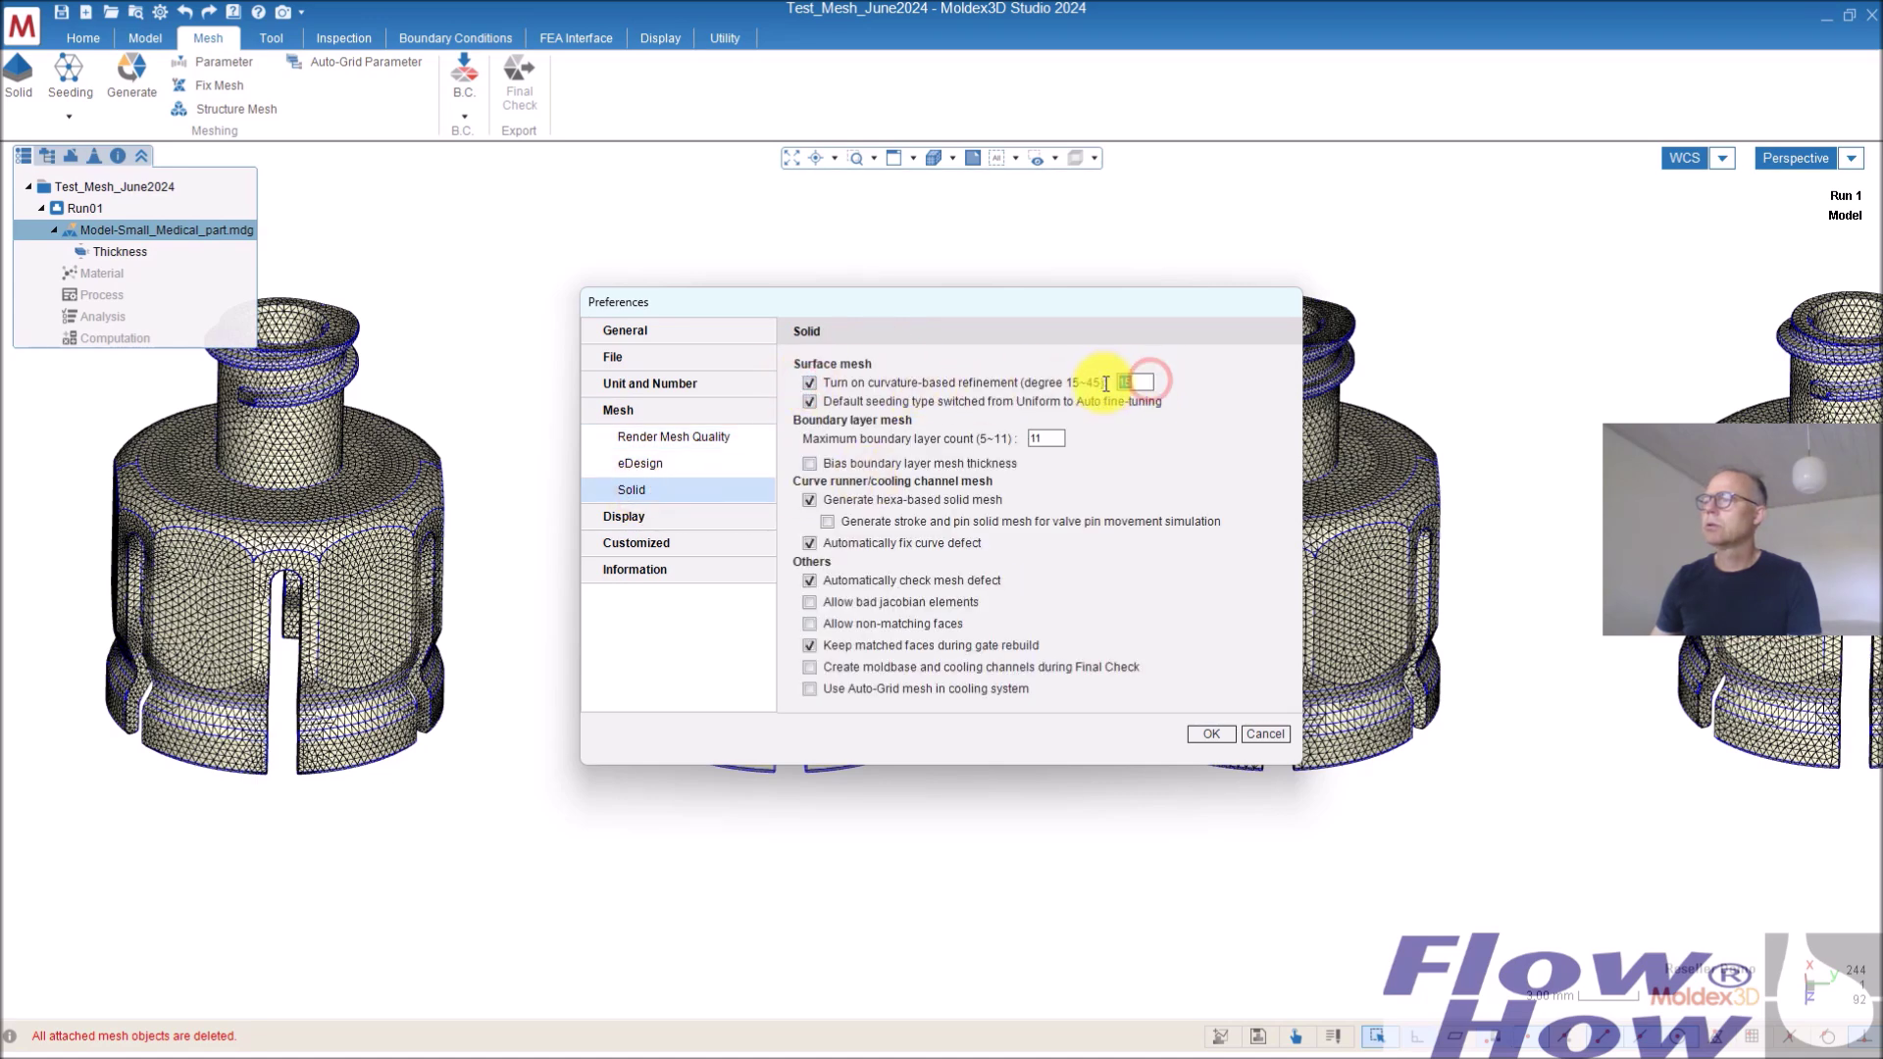
pyautogui.write('45')
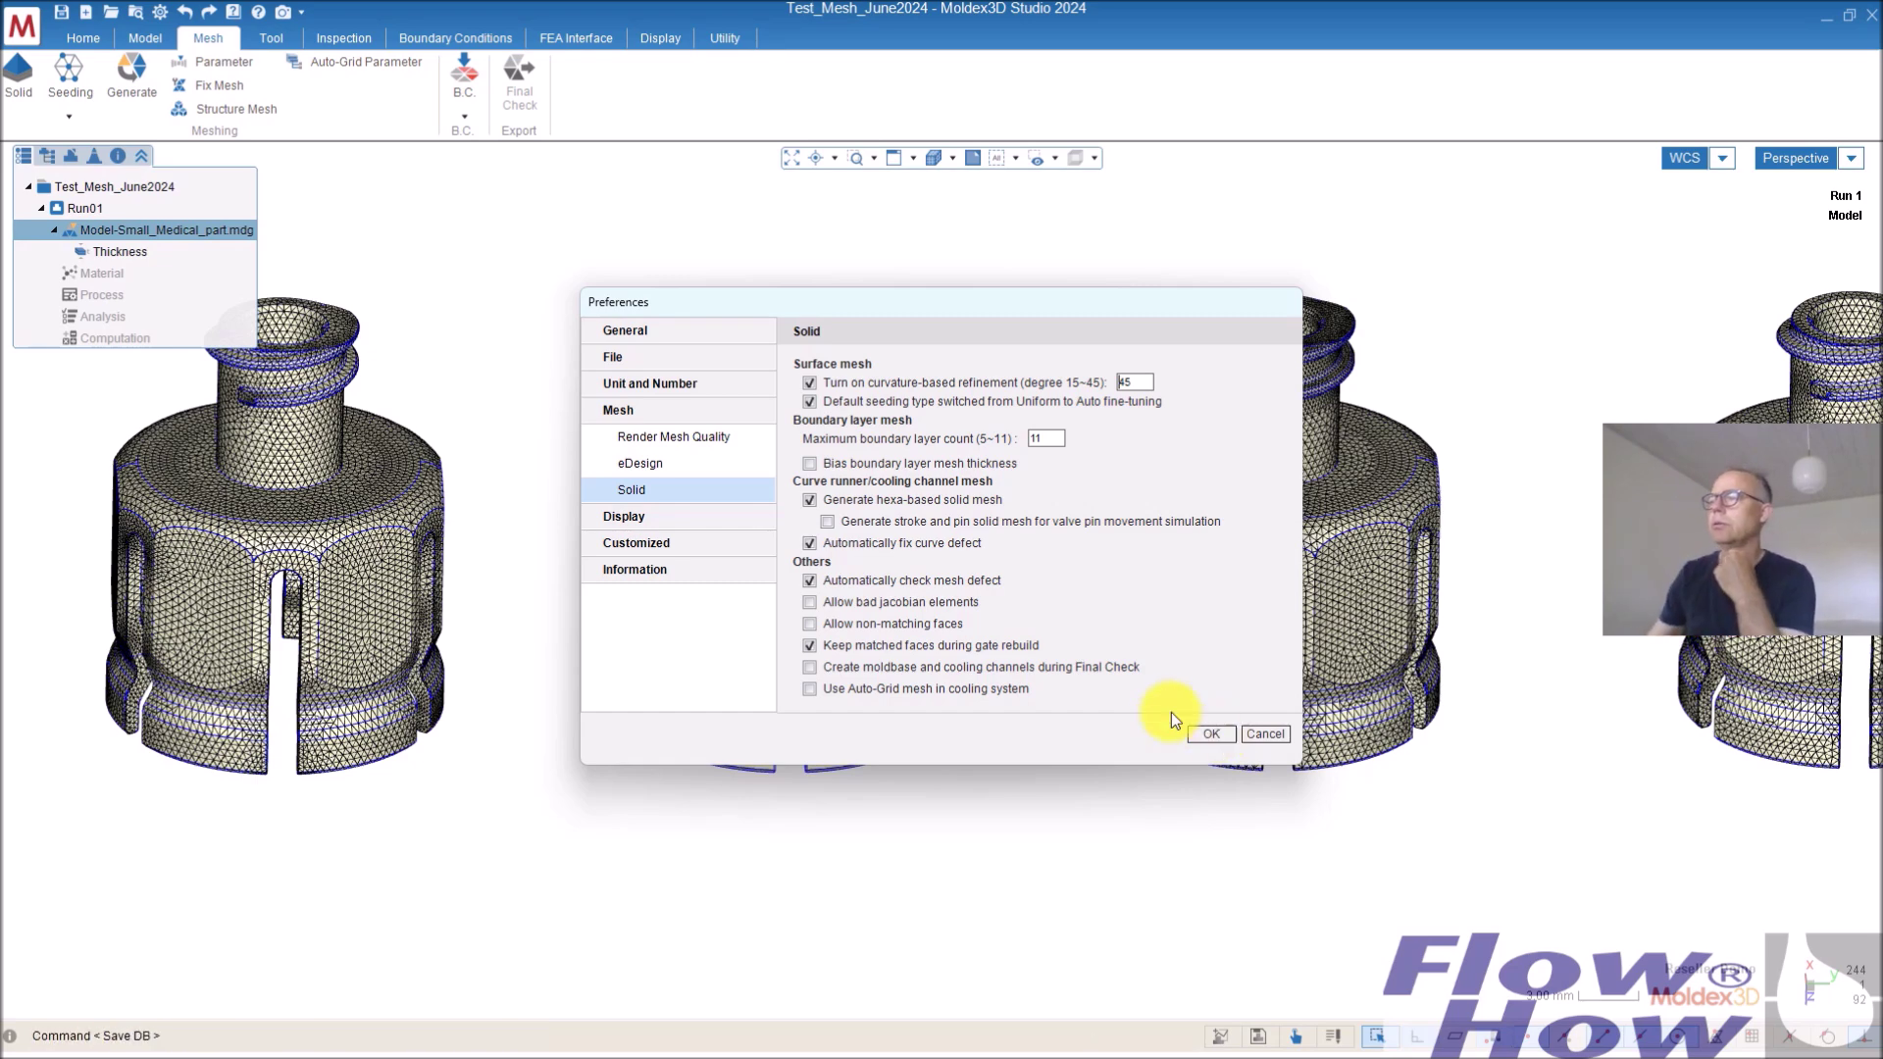
pyautogui.click(1216, 733)
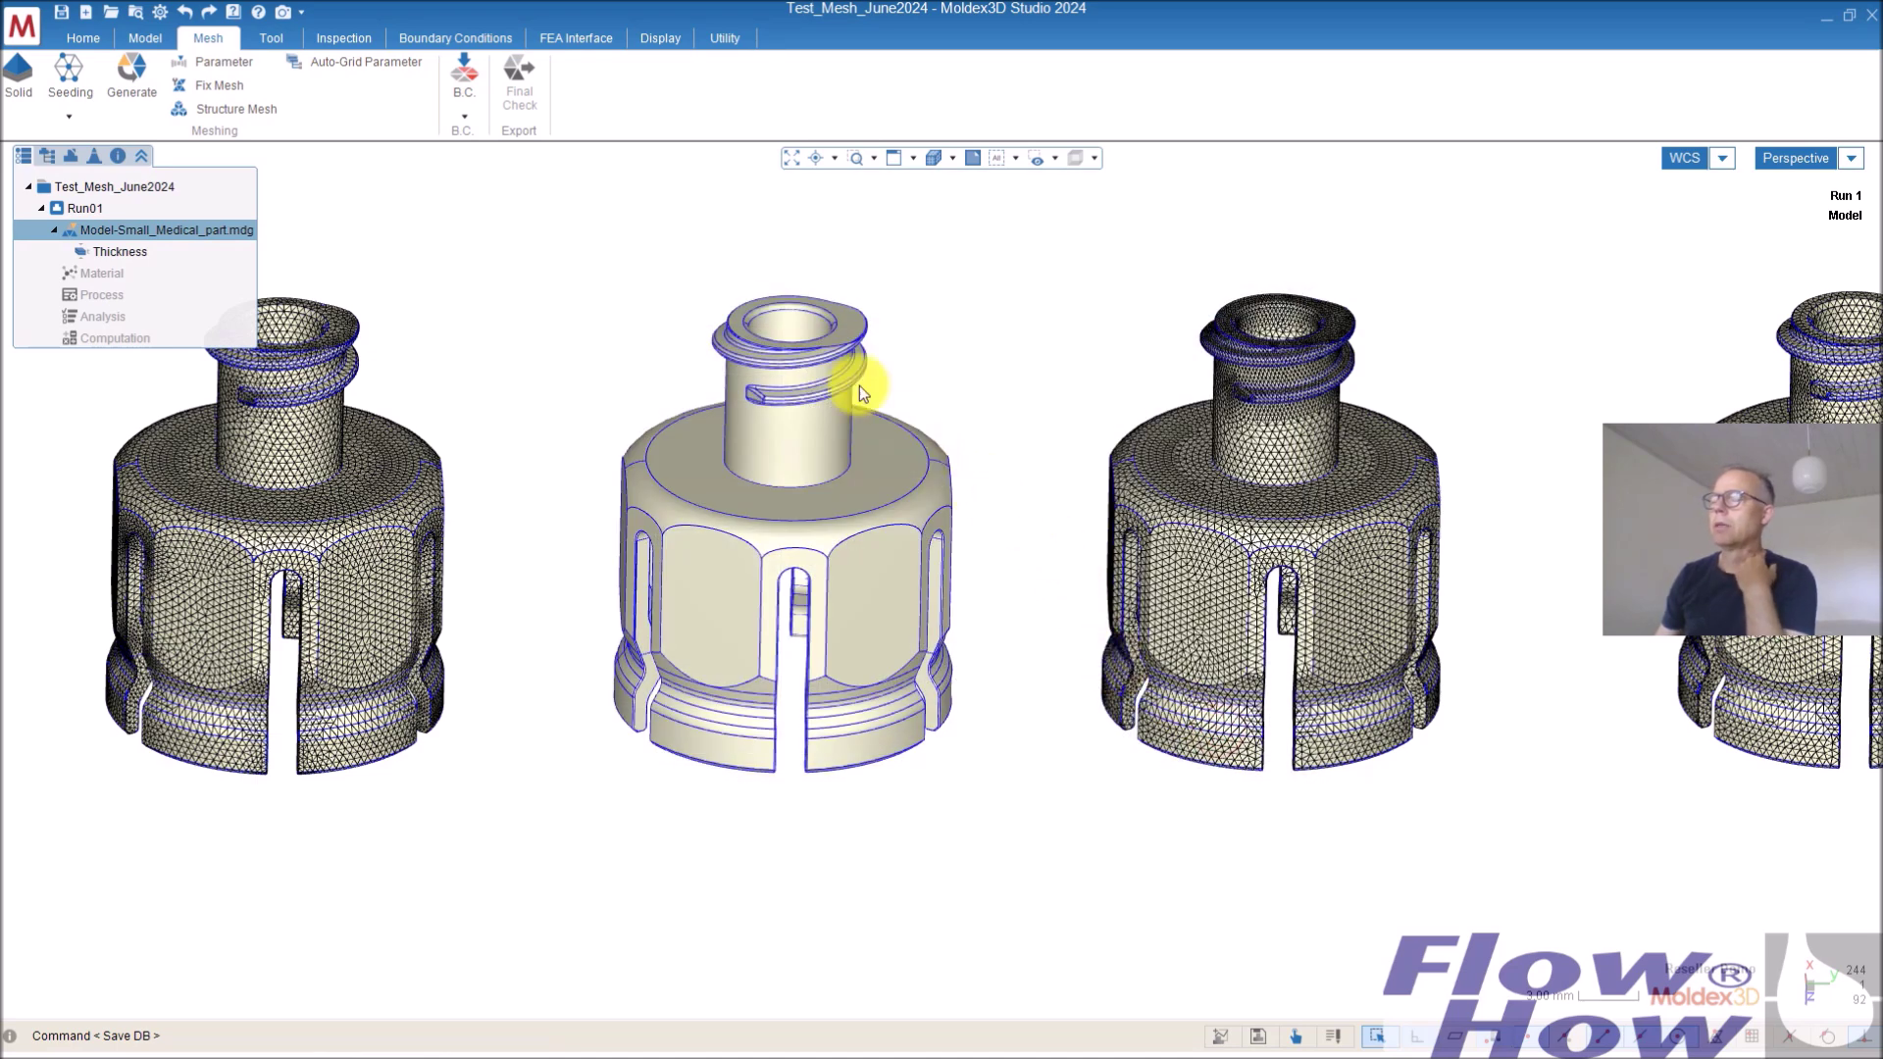
# Generate the surface mesh of the reseeded part with the 45-degree curvature-based refinement
pyautogui.click(131, 71)
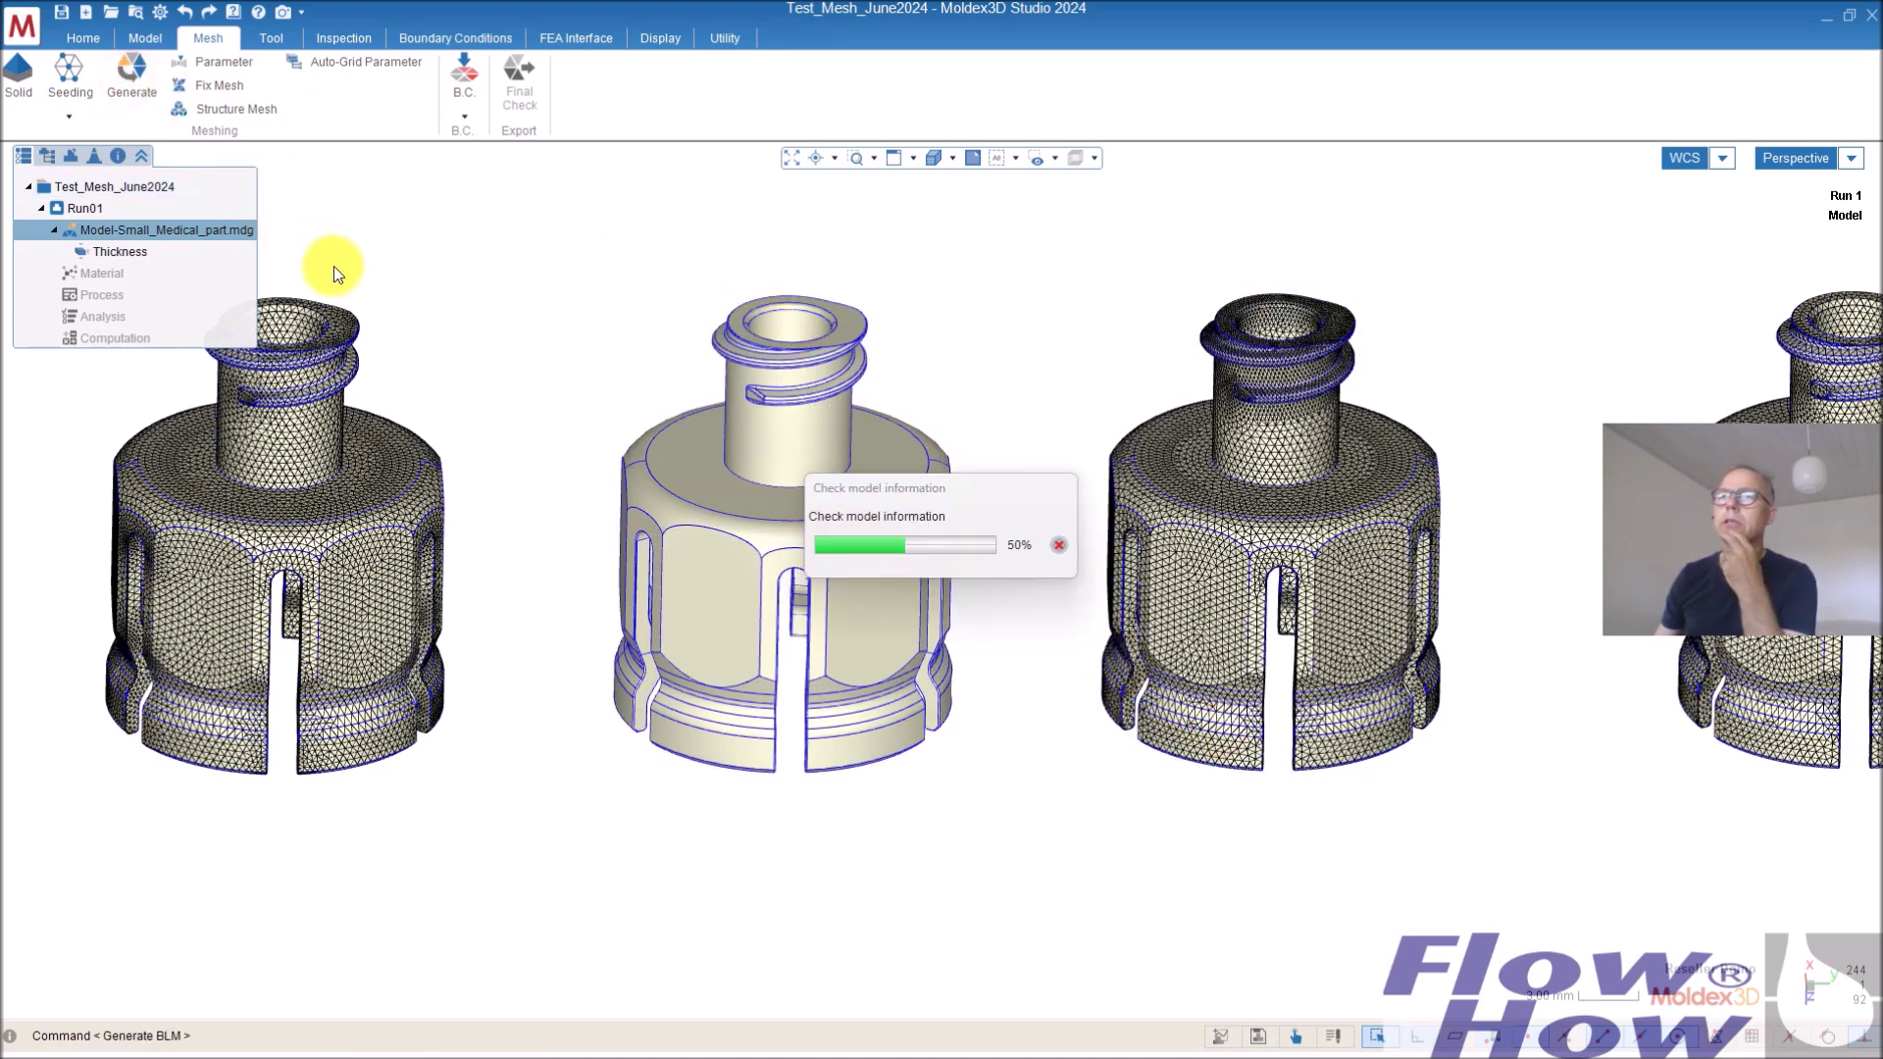
pyautogui.click(257, 547)
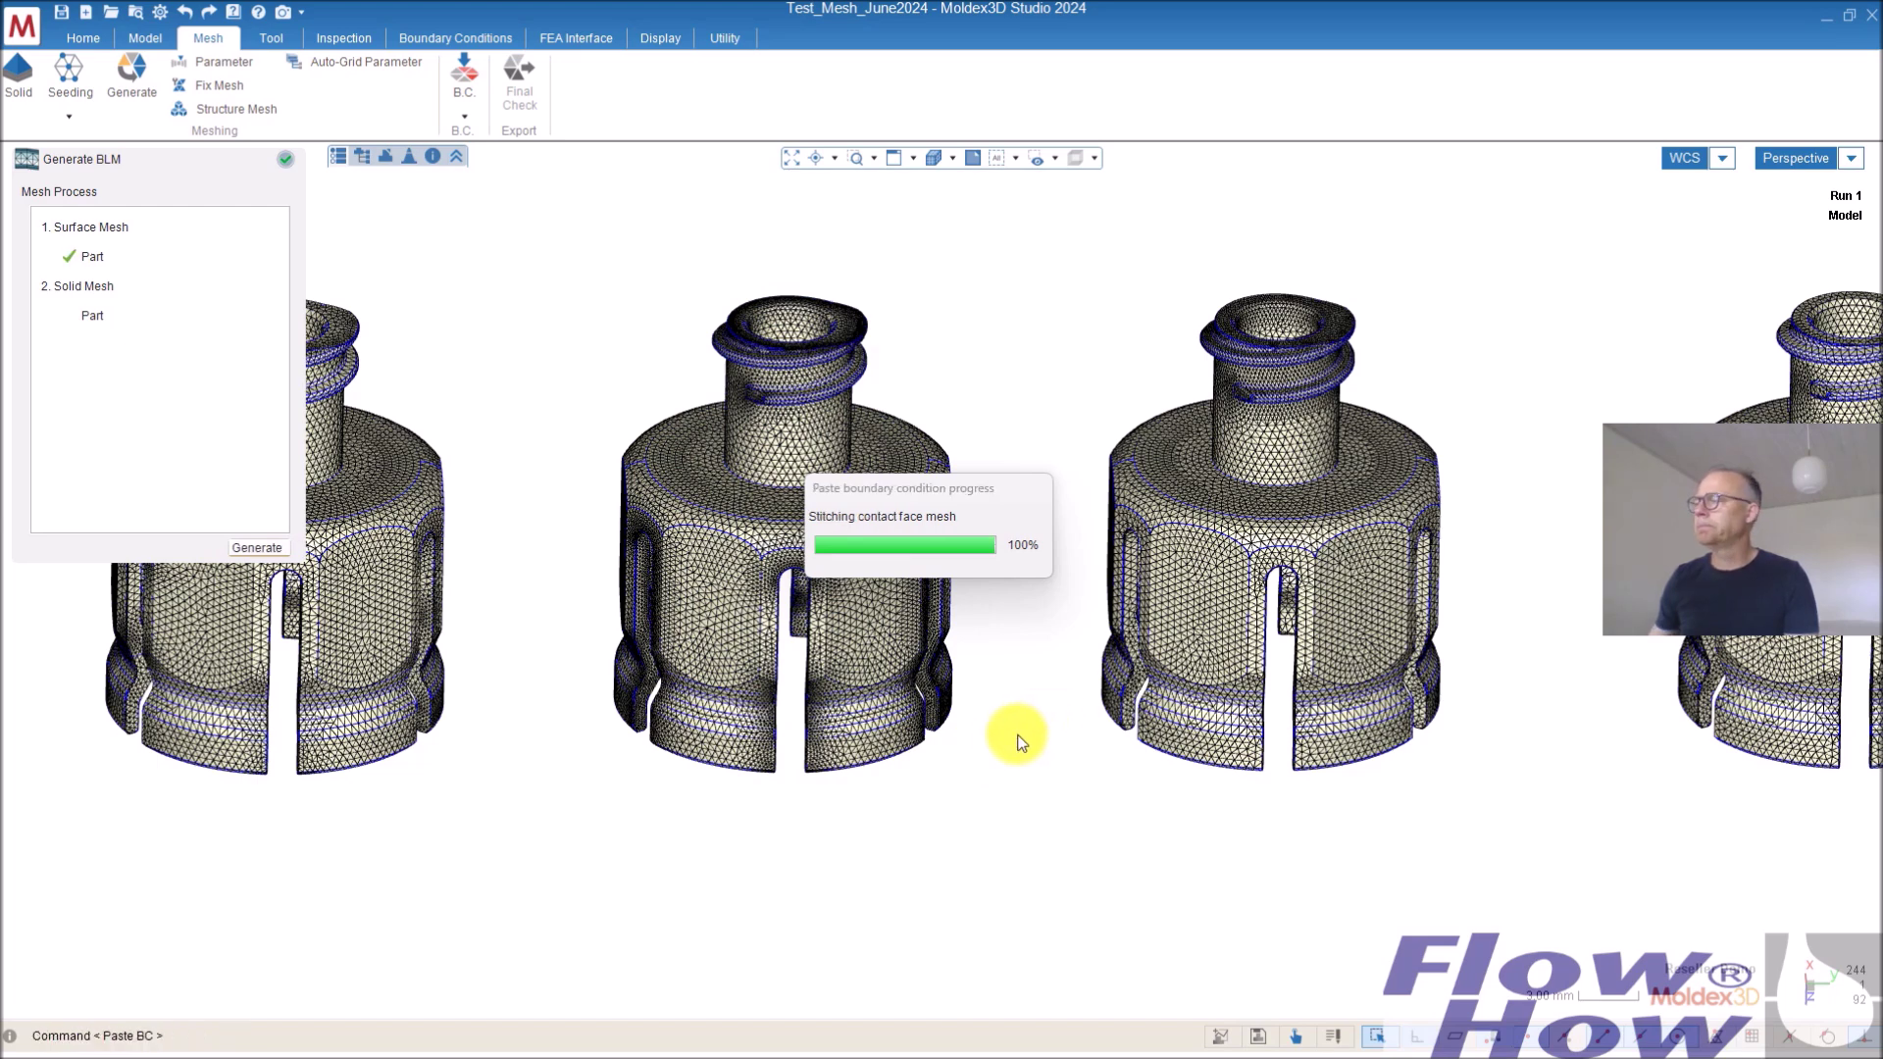
# Examine the curvature-refined mesh around the thread, neck and slots against the neighbouring copies, and close Generate BLM
pyautogui.moveTo(996, 673); pyautogui.dragTo(1036, 682, button='middle')
pyautogui.moveTo(1021, 475); pyautogui.dragTo(979, 451, button='middle')
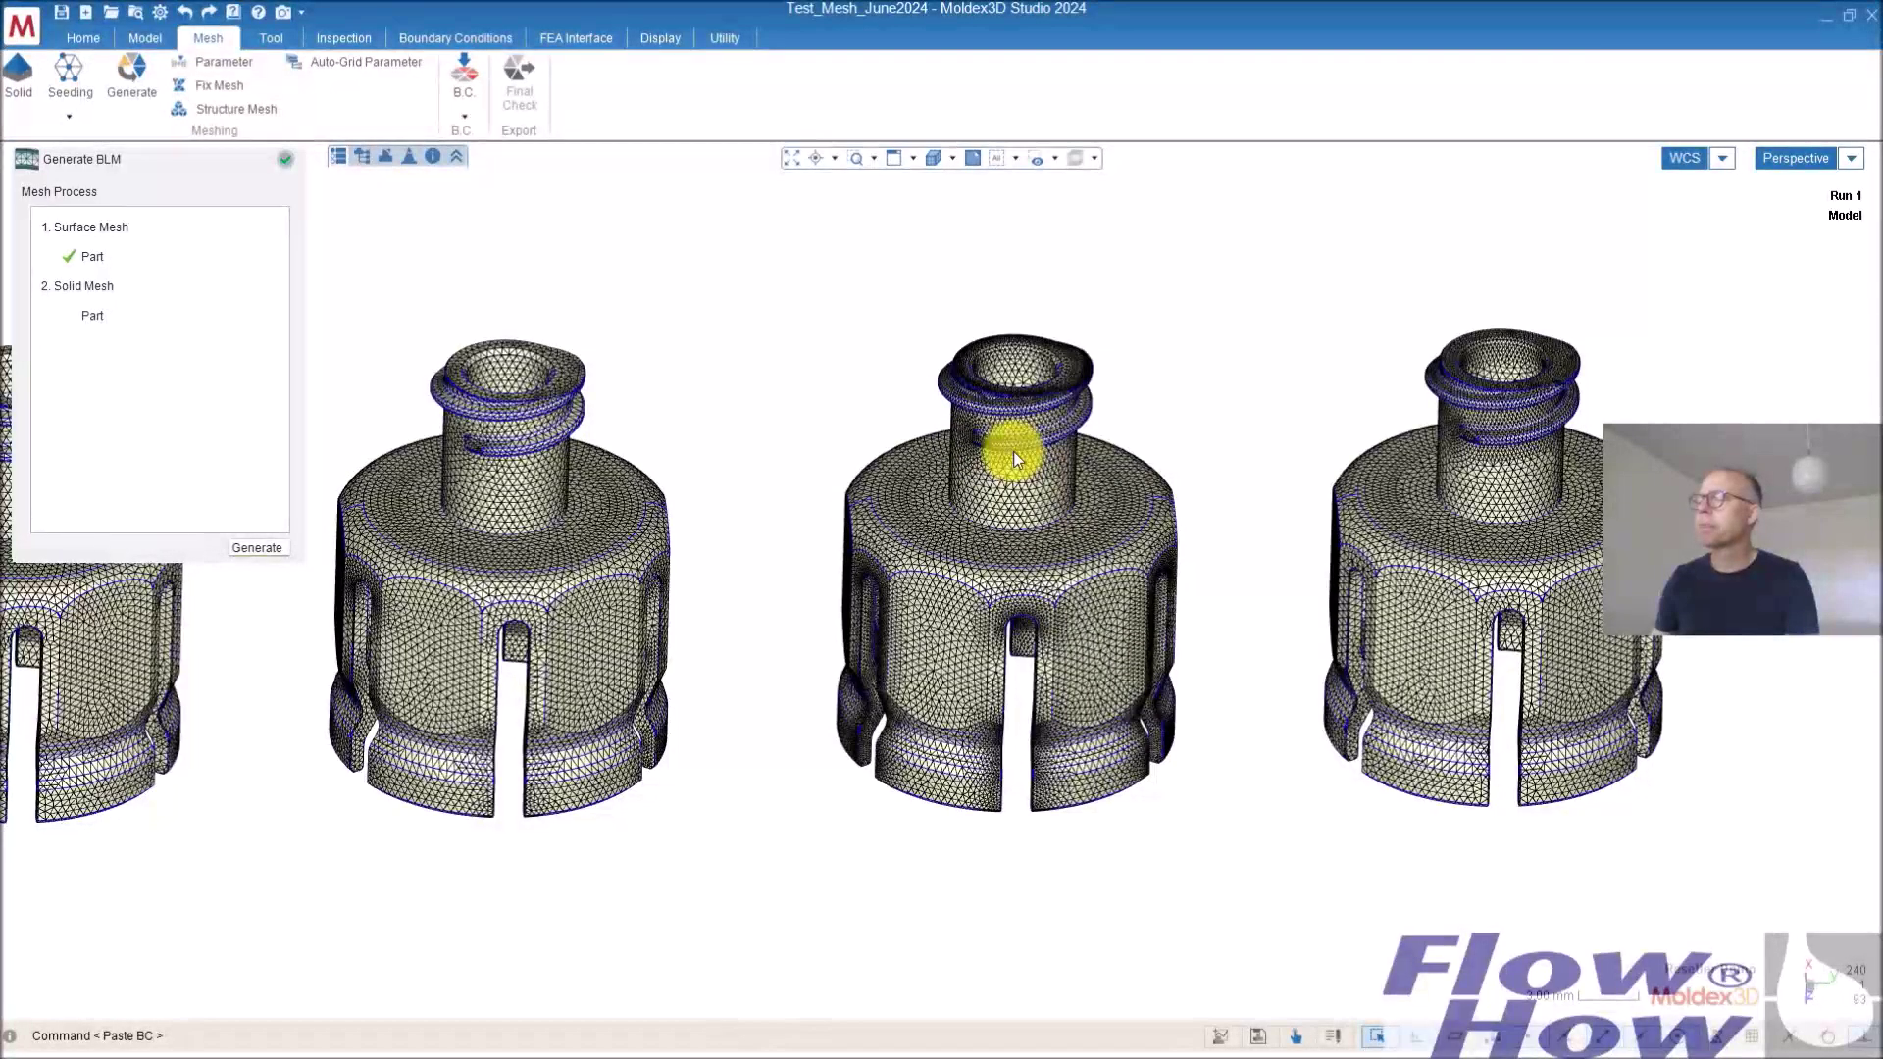
pyautogui.scroll(5, 1011, 454)
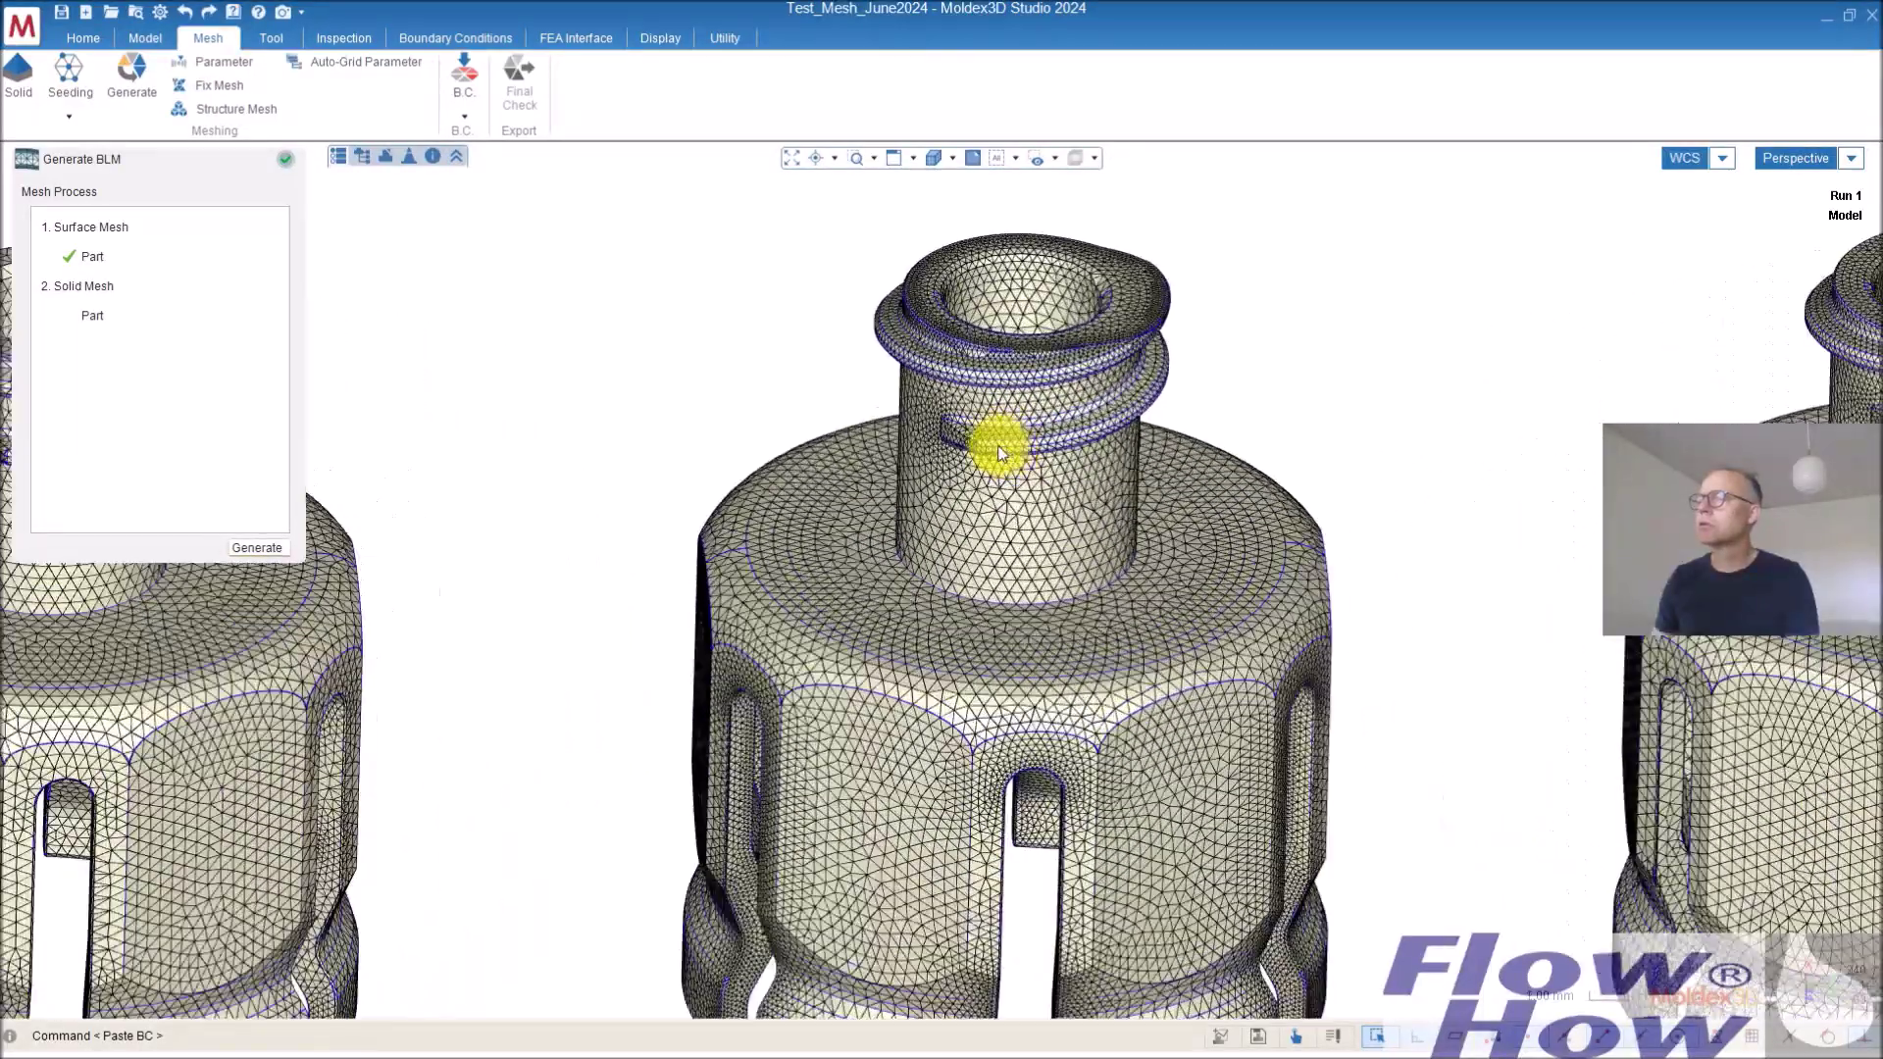
pyautogui.scroll(-3, 1000, 451)
pyautogui.scroll(2, 1000, 451)
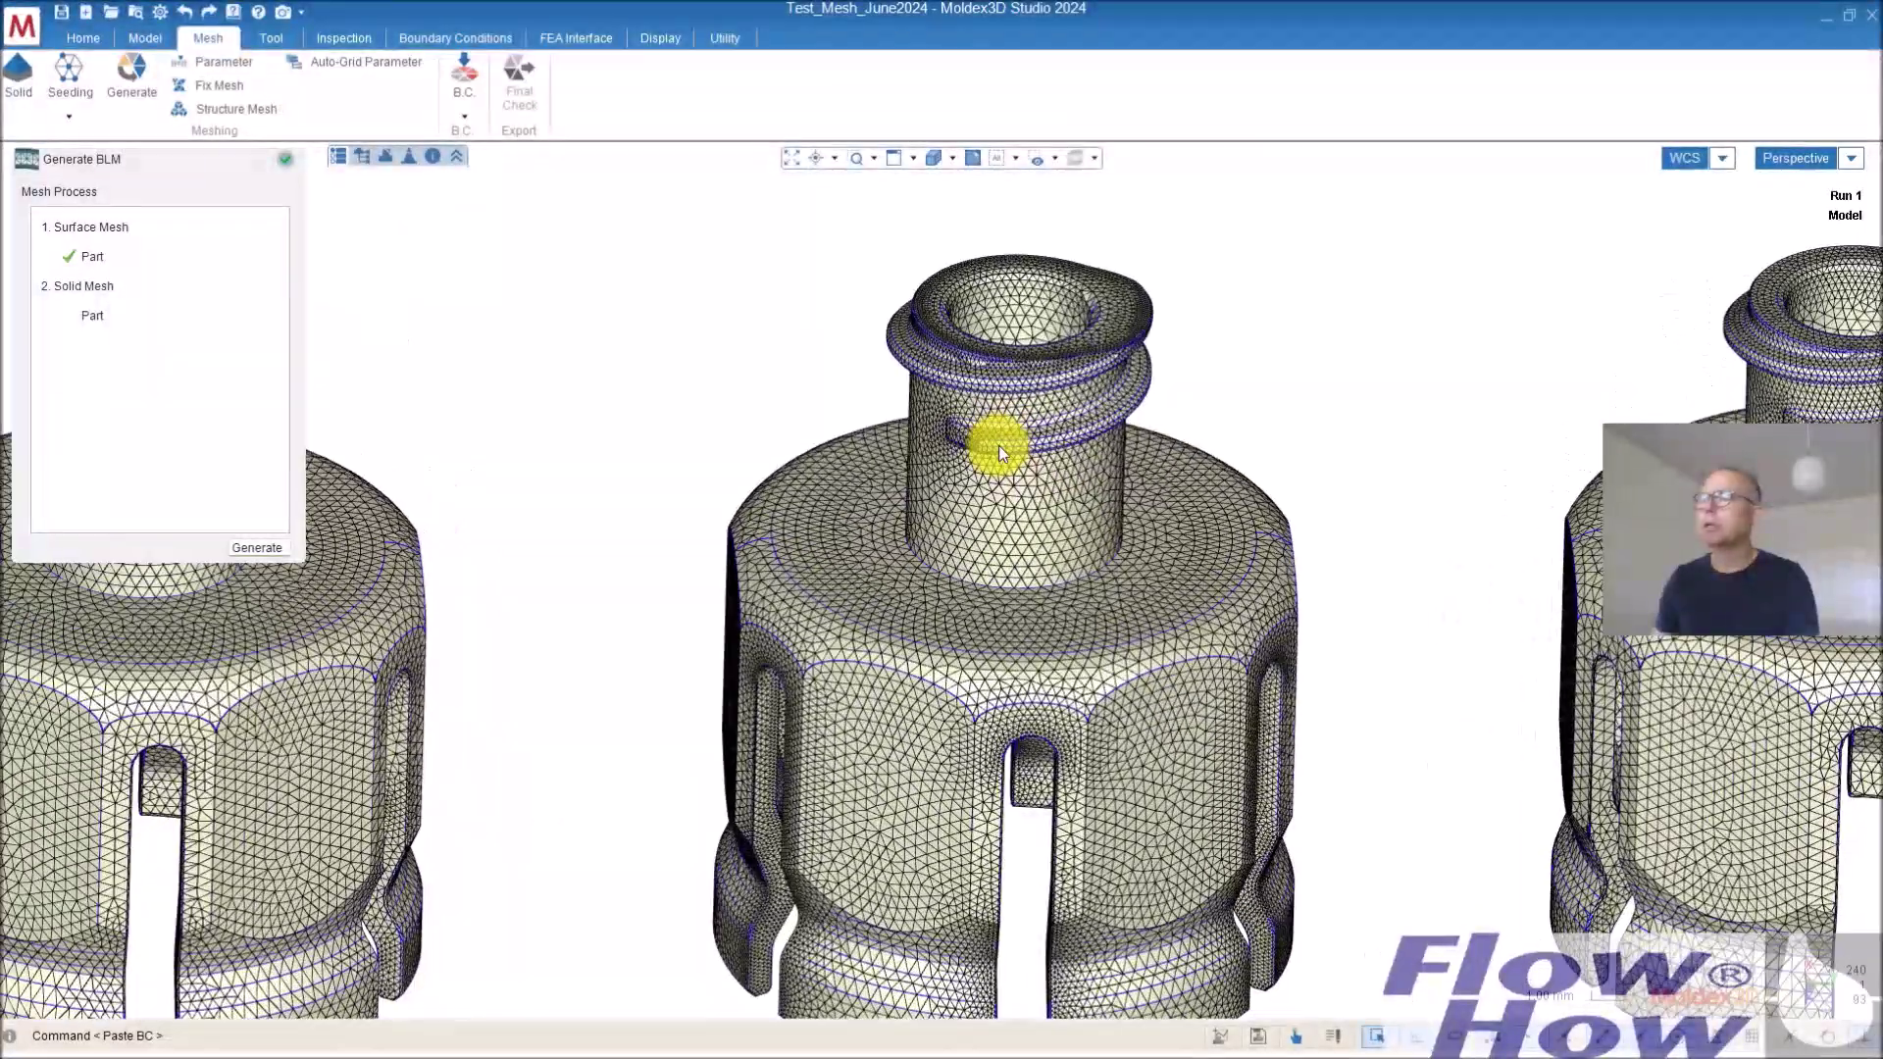
pyautogui.scroll(-4, 1020, 441)
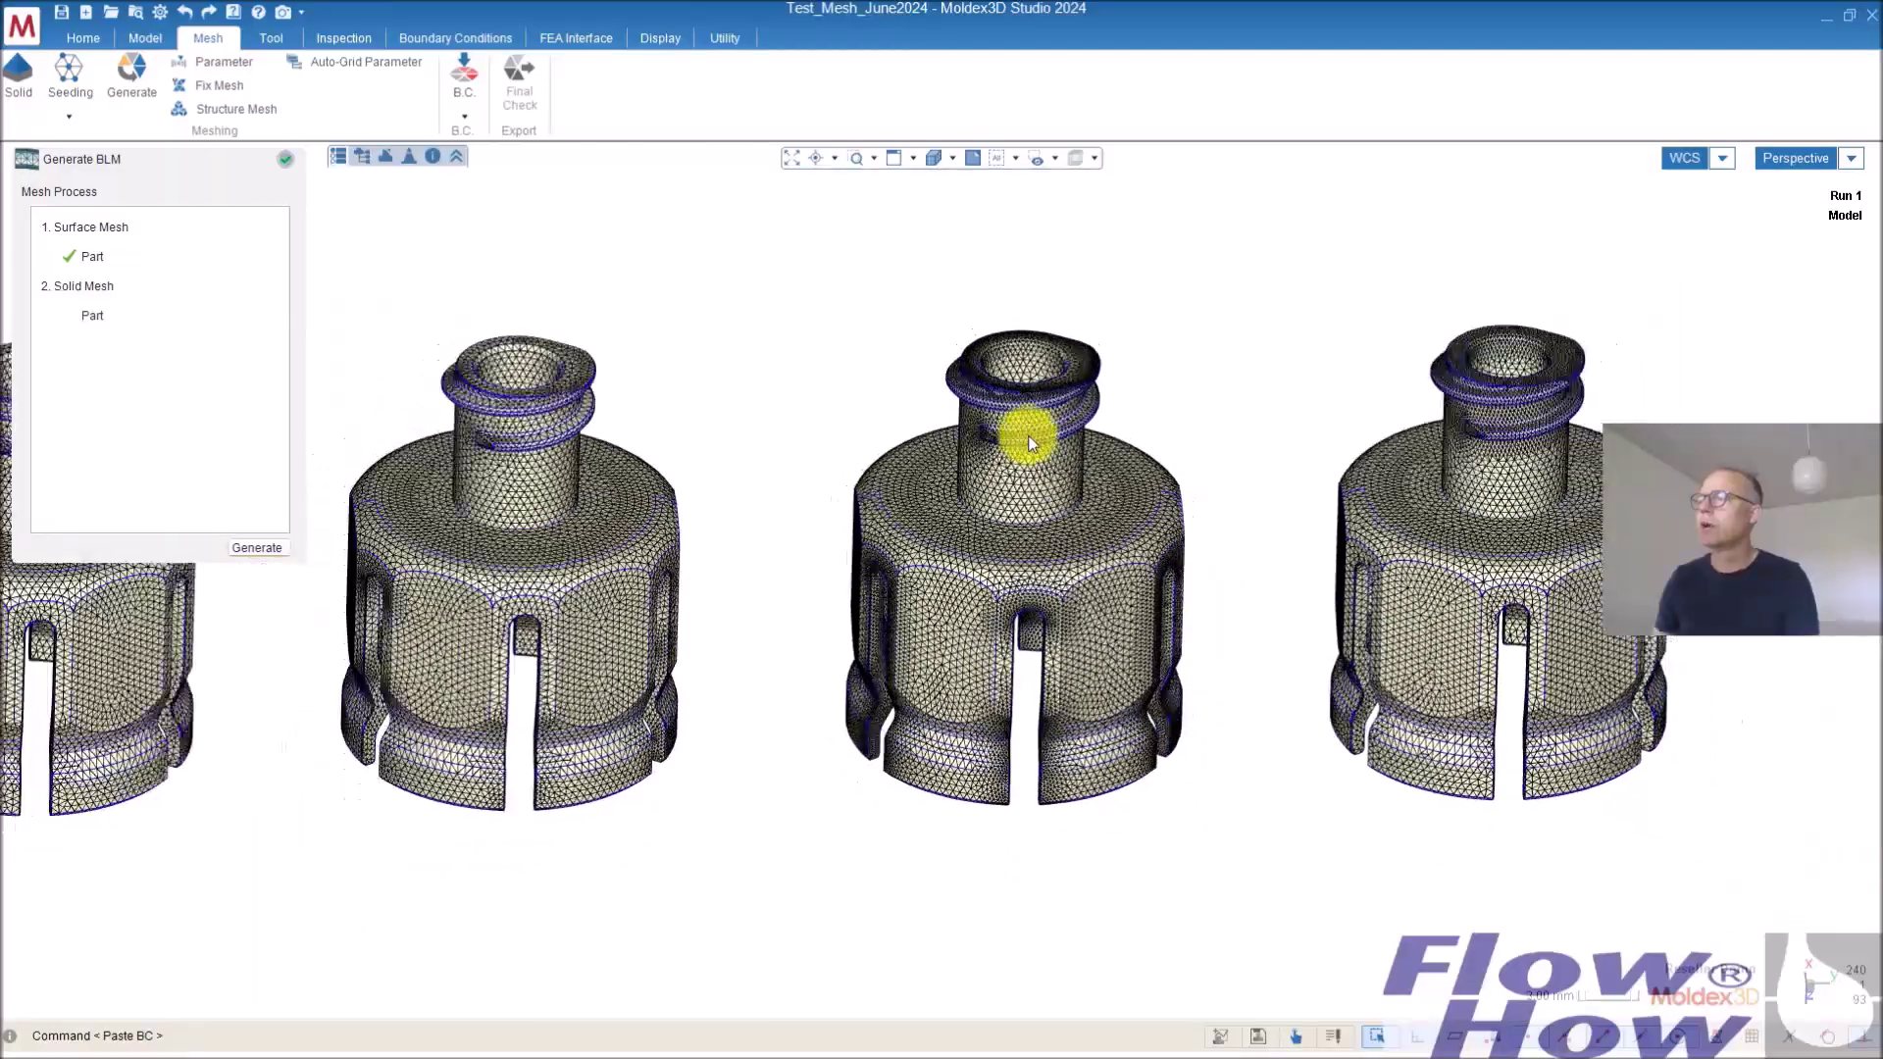
pyautogui.moveTo(1028, 444); pyautogui.dragTo(1042, 592, button='middle')
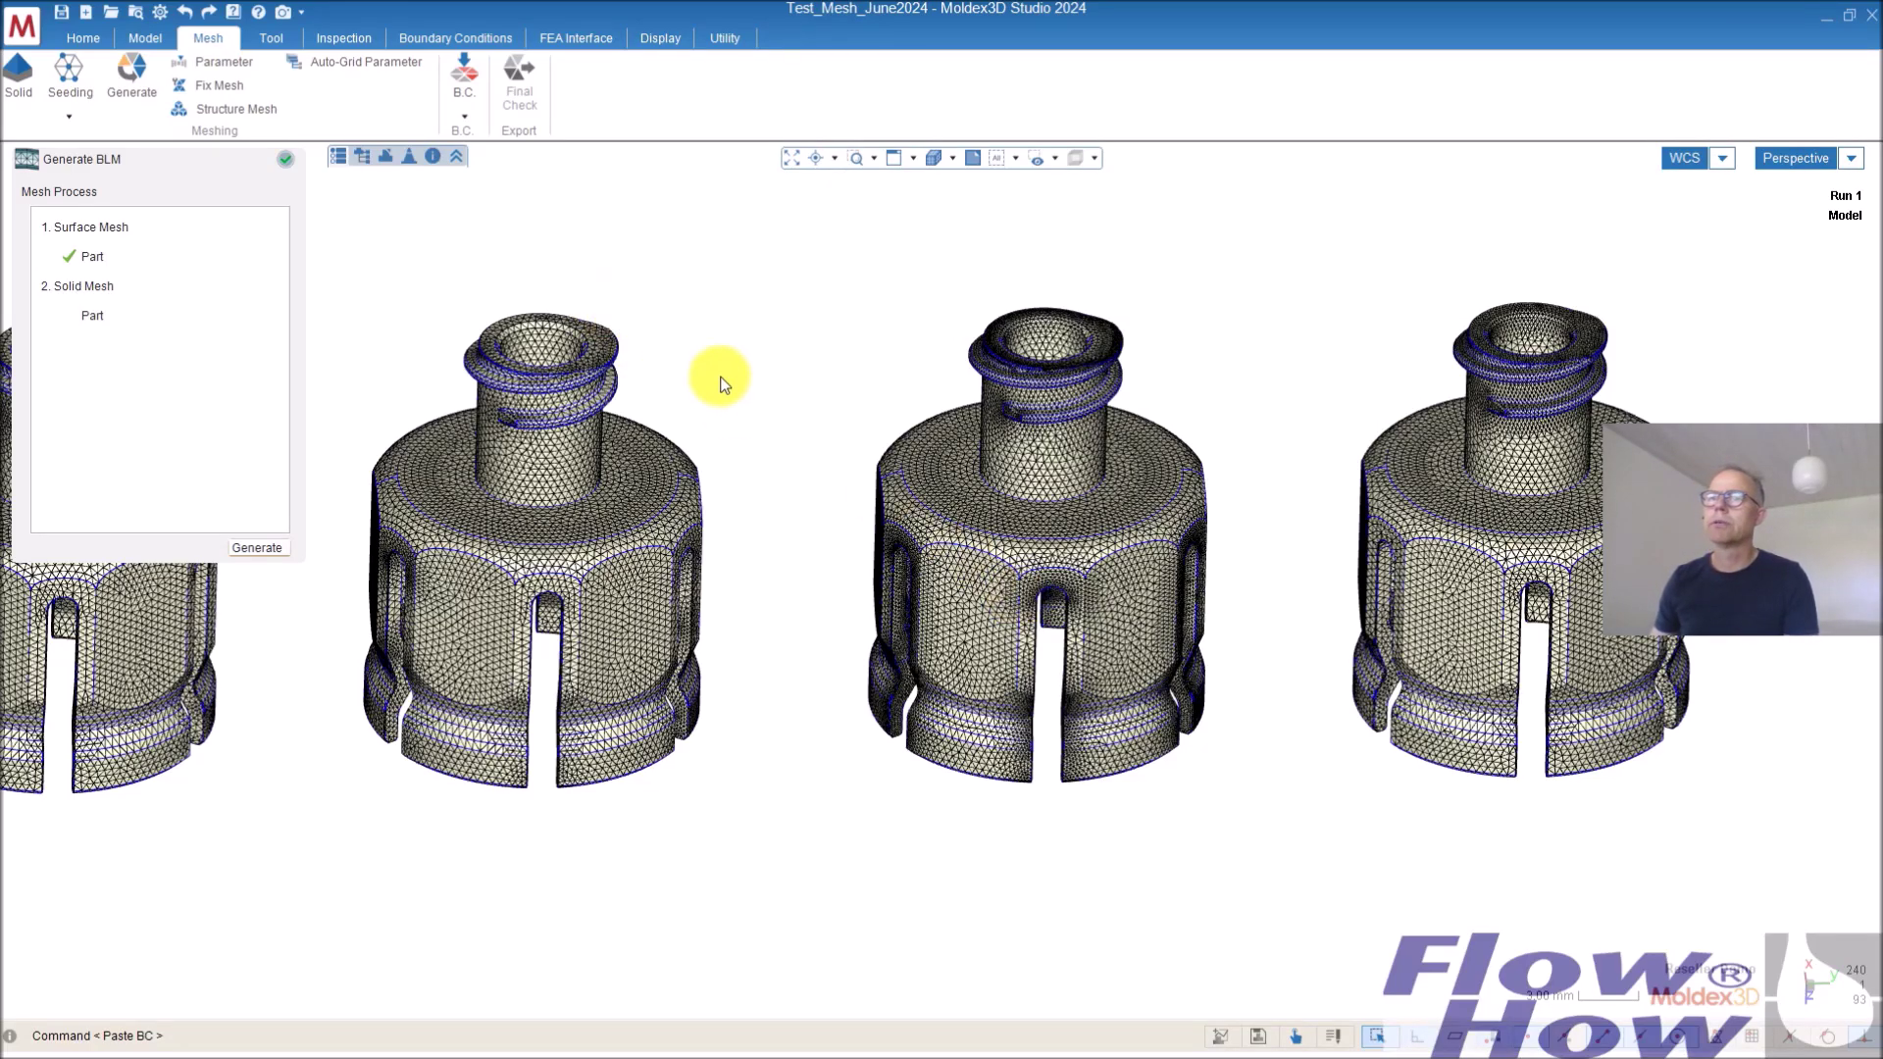
pyautogui.moveTo(723, 379); pyautogui.dragTo(897, 443, button='middle')
pyautogui.scroll(3, 1167, 412)
pyautogui.scroll(-5, 1169, 410)
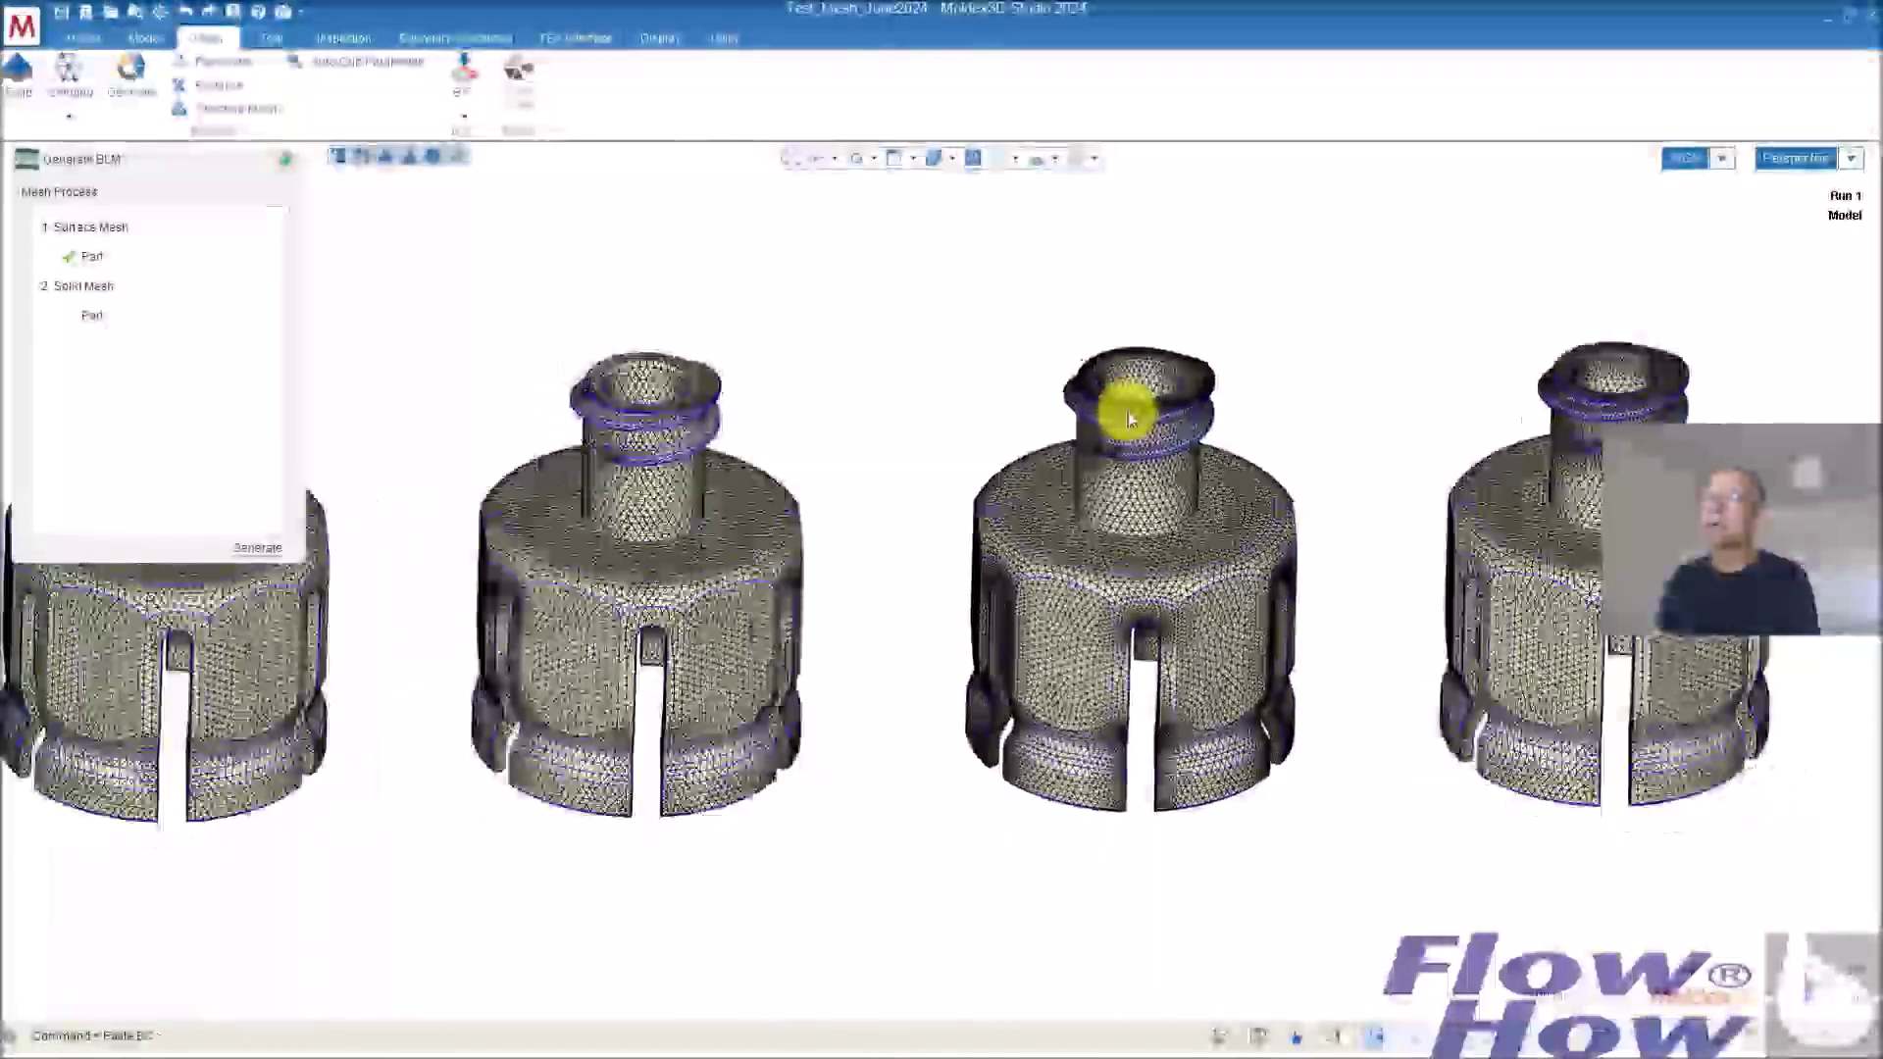
pyautogui.scroll(-2, 1128, 410)
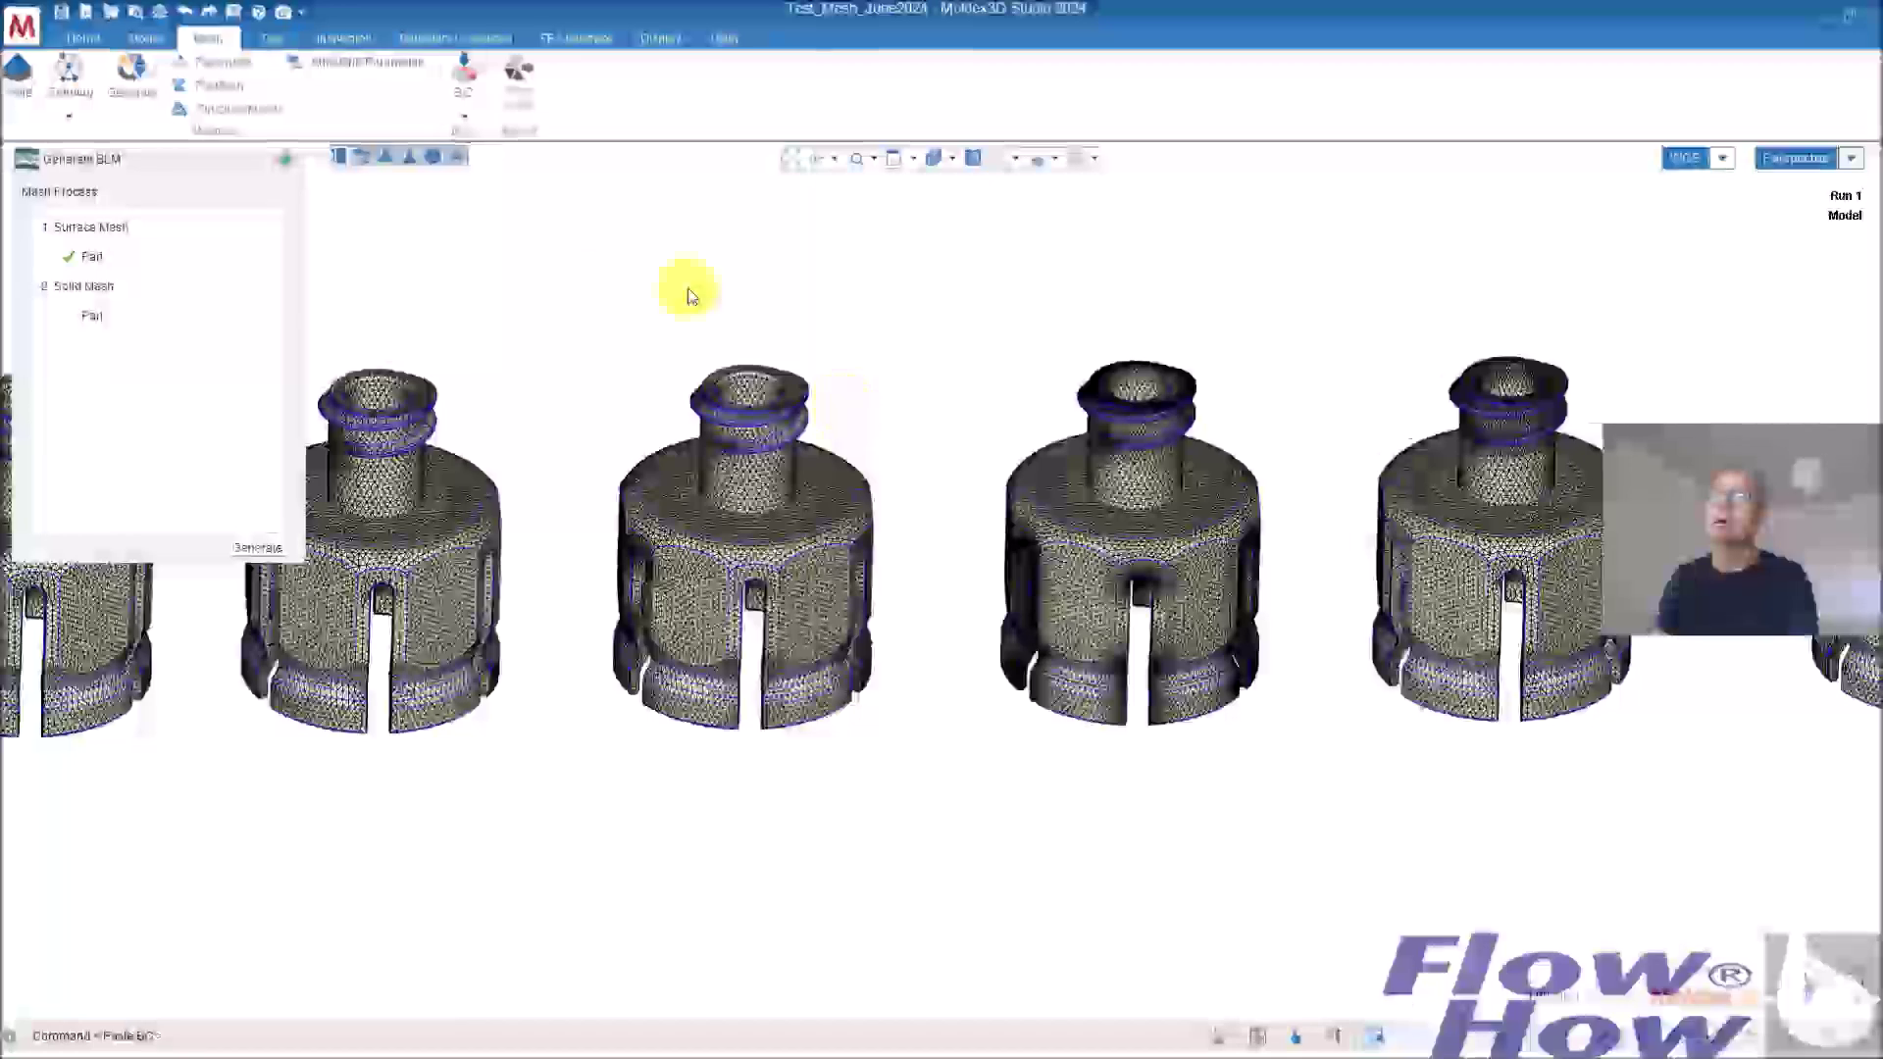
pyautogui.click(286, 158)
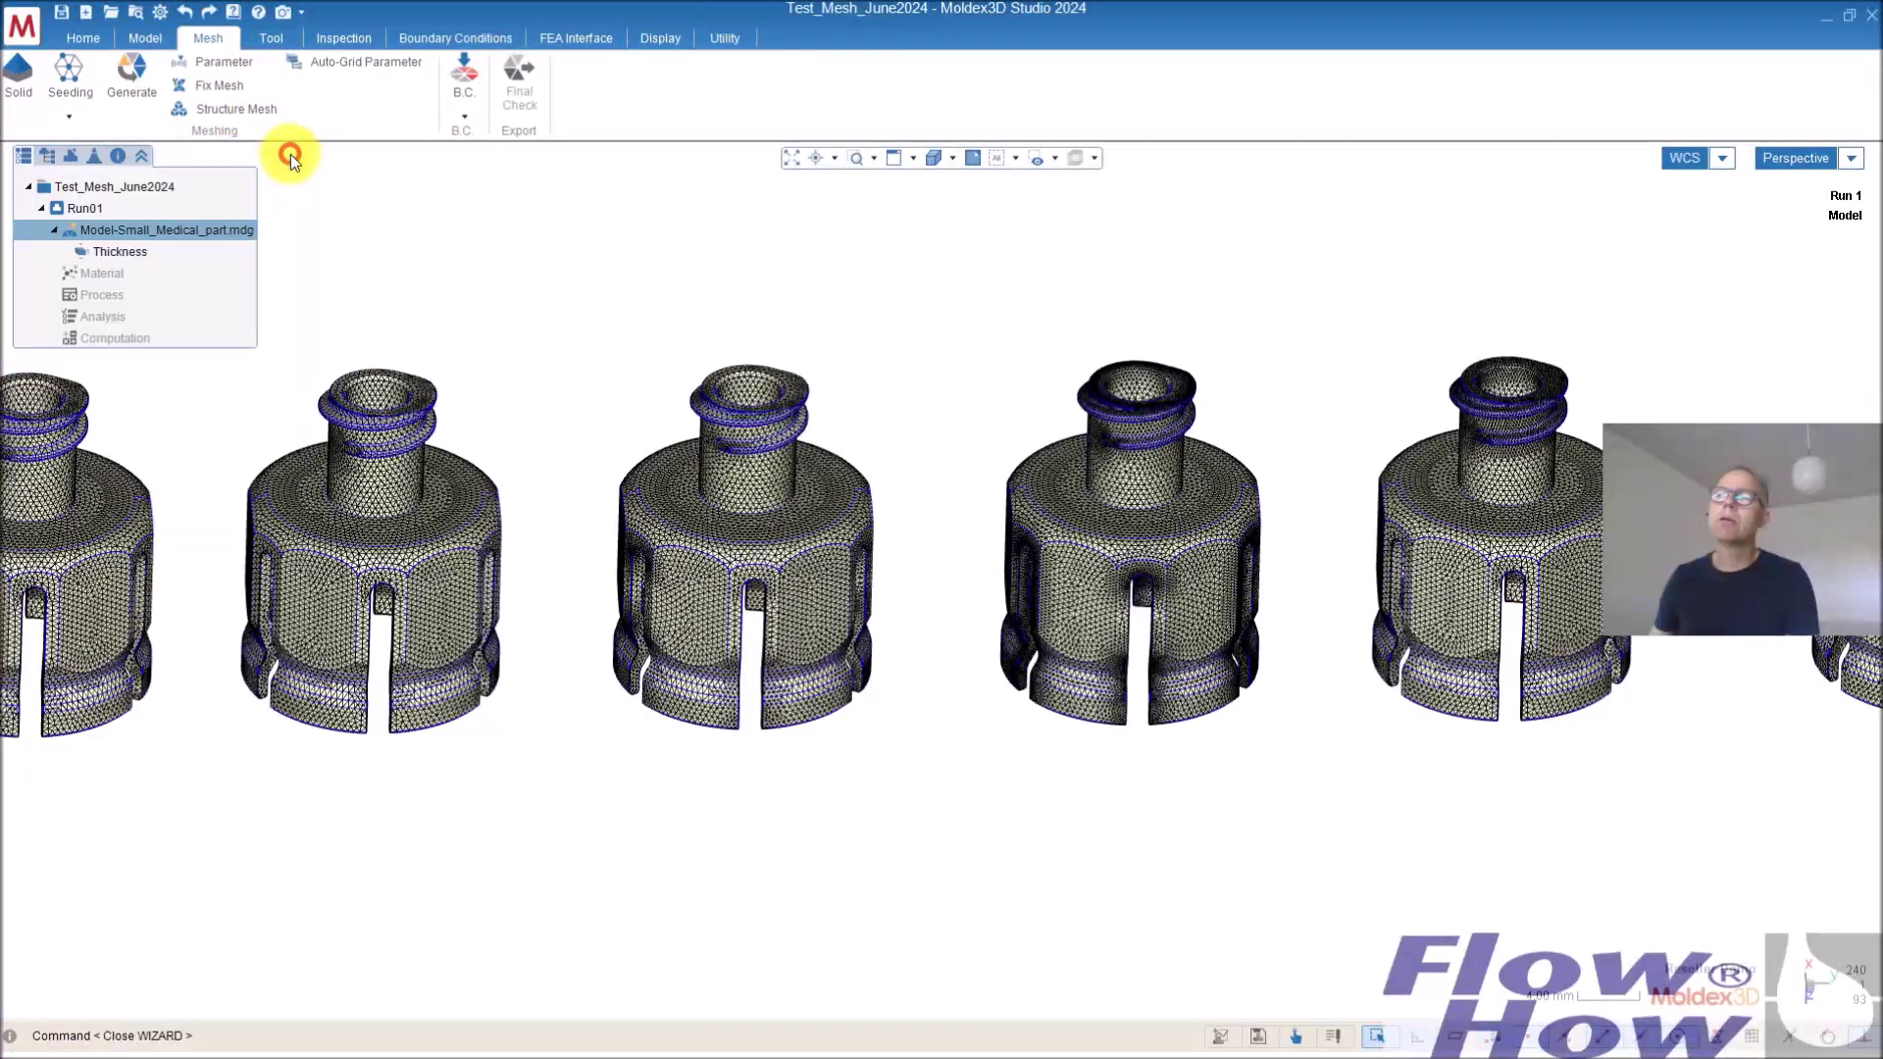
# Set the curvature-based refinement angle for the solid surface mesh to 15 degrees in the preferences
pyautogui.click(160, 12)
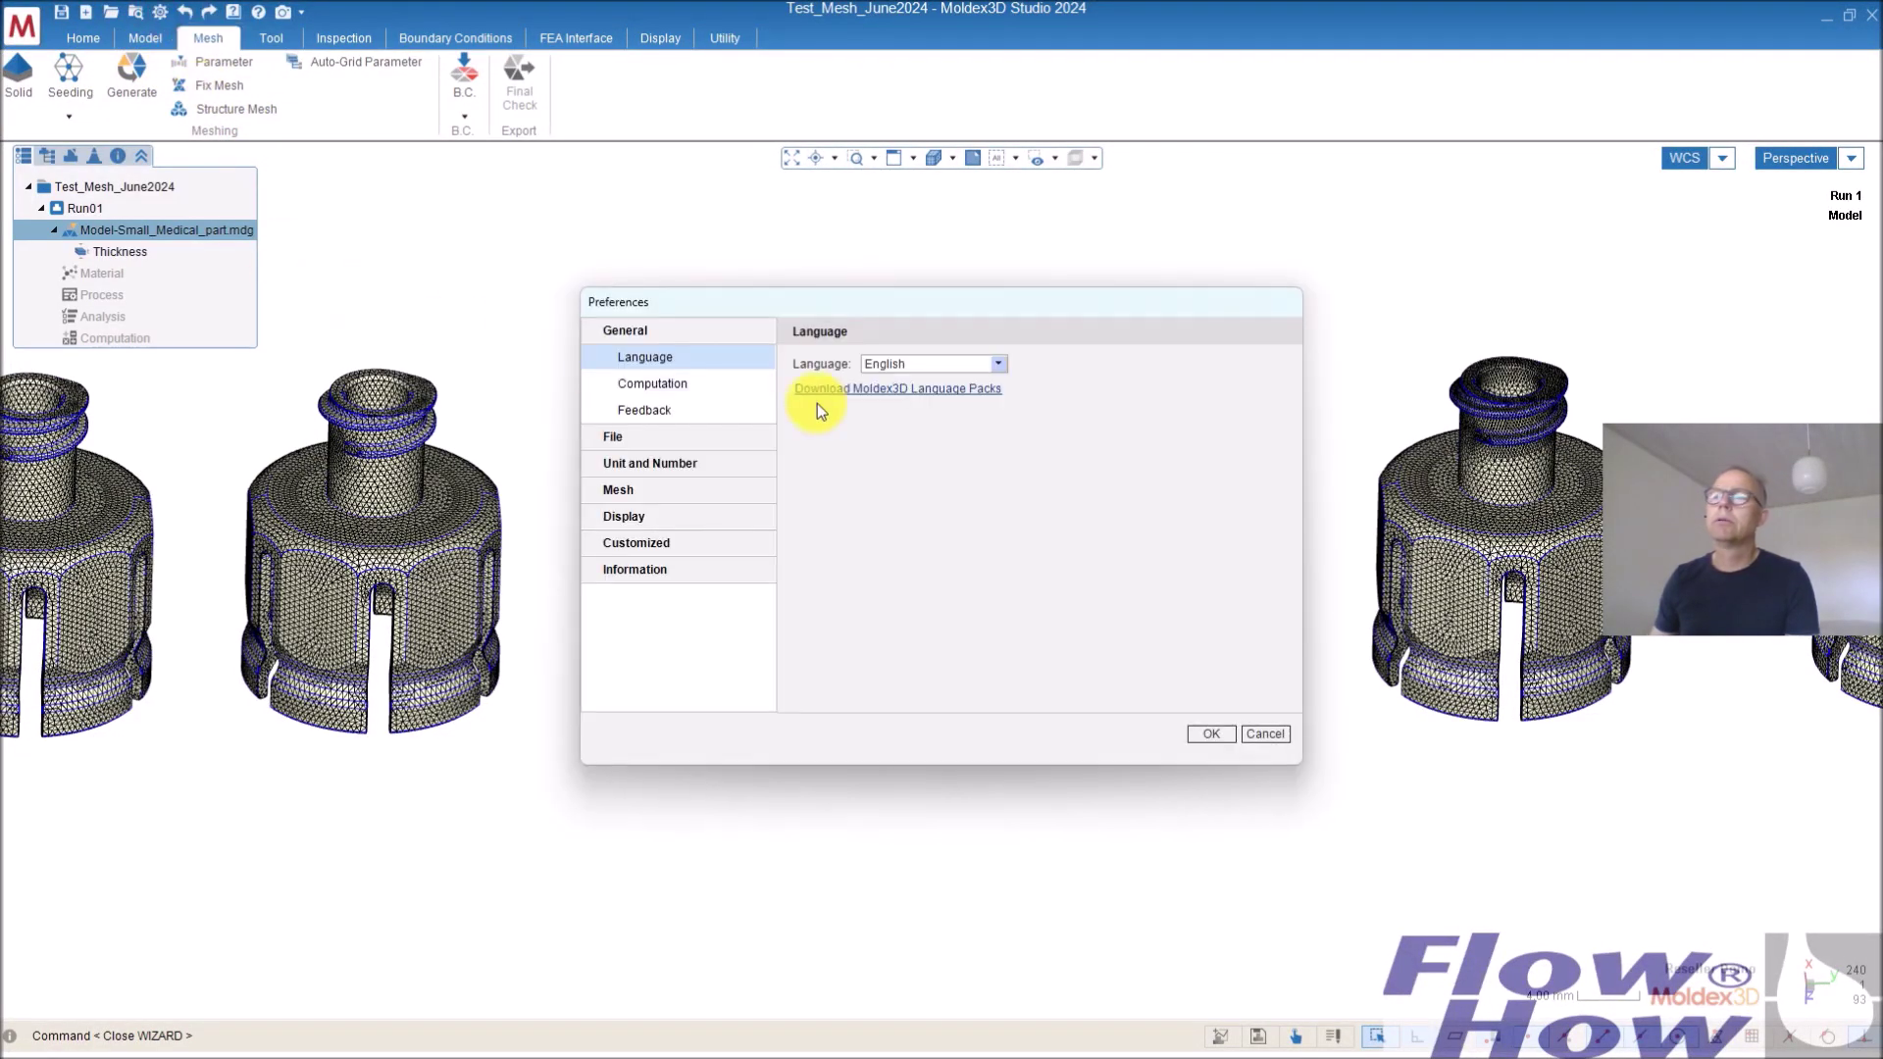
pyautogui.click(634, 483)
pyautogui.click(638, 488)
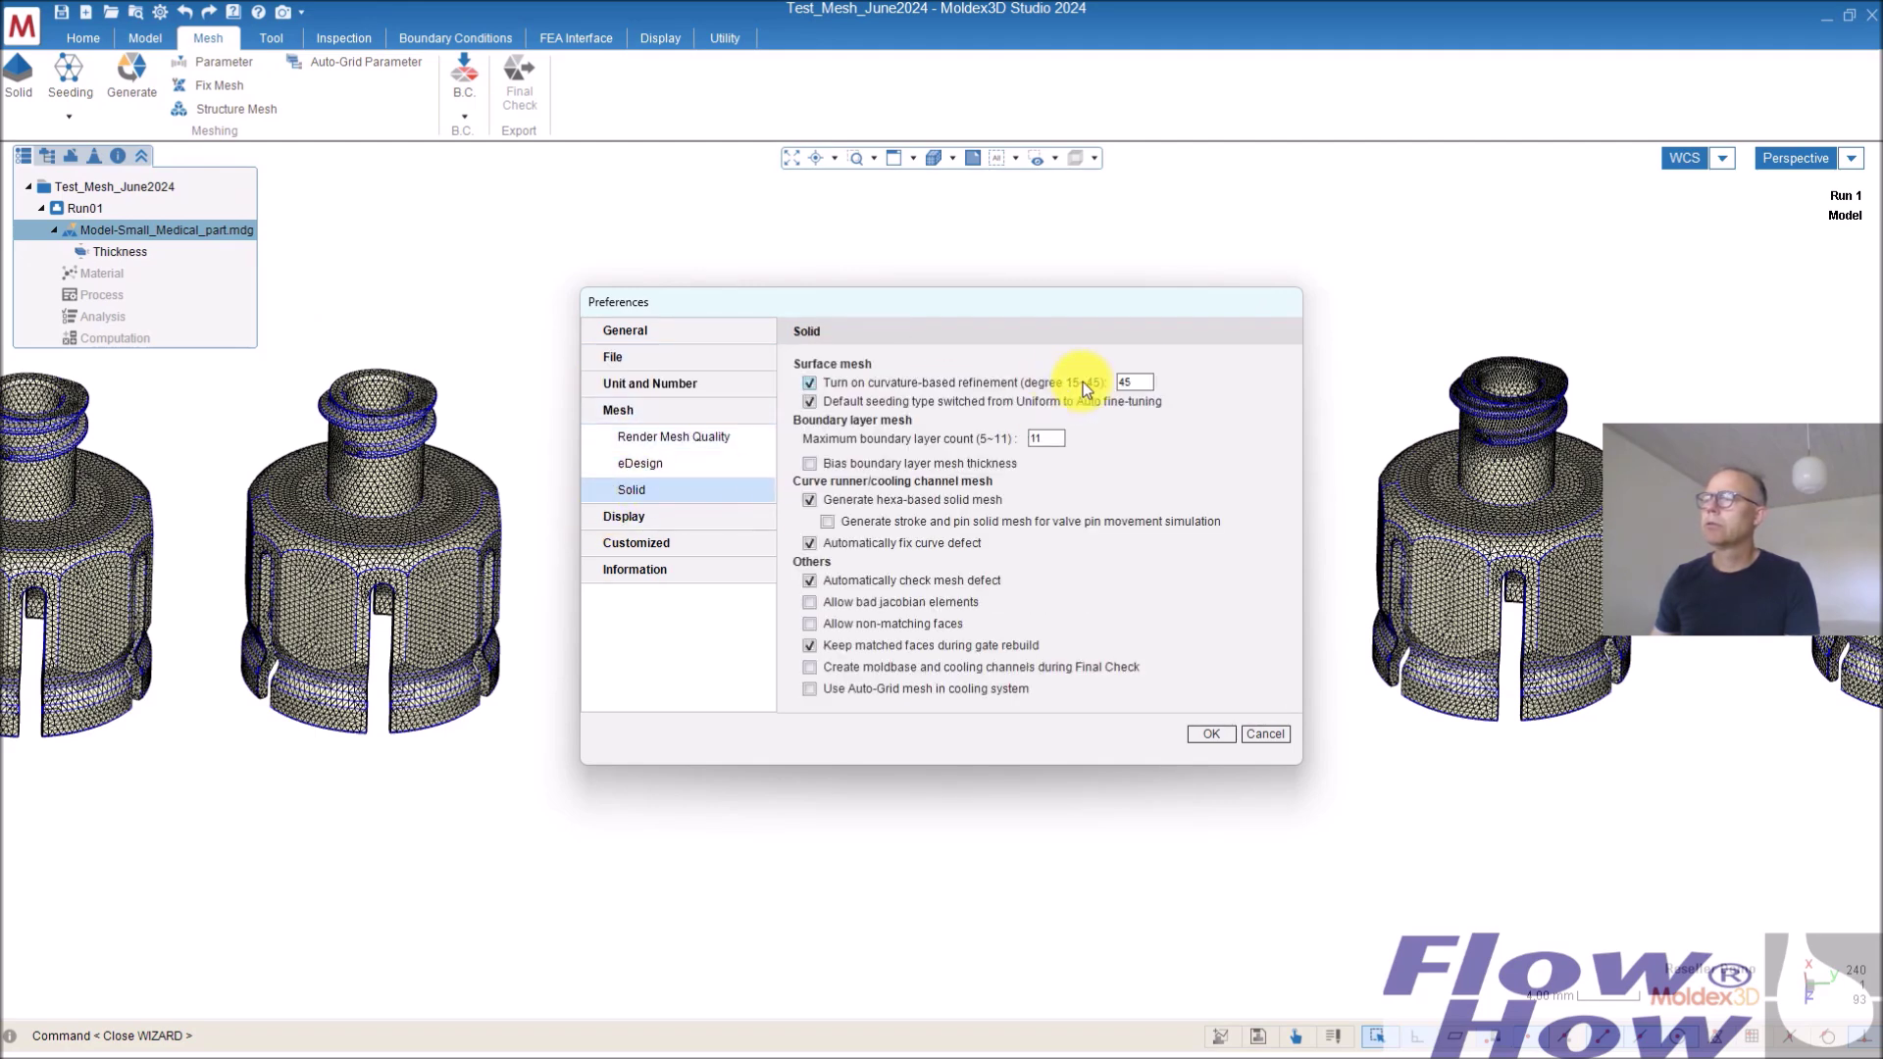
pyautogui.write('15')
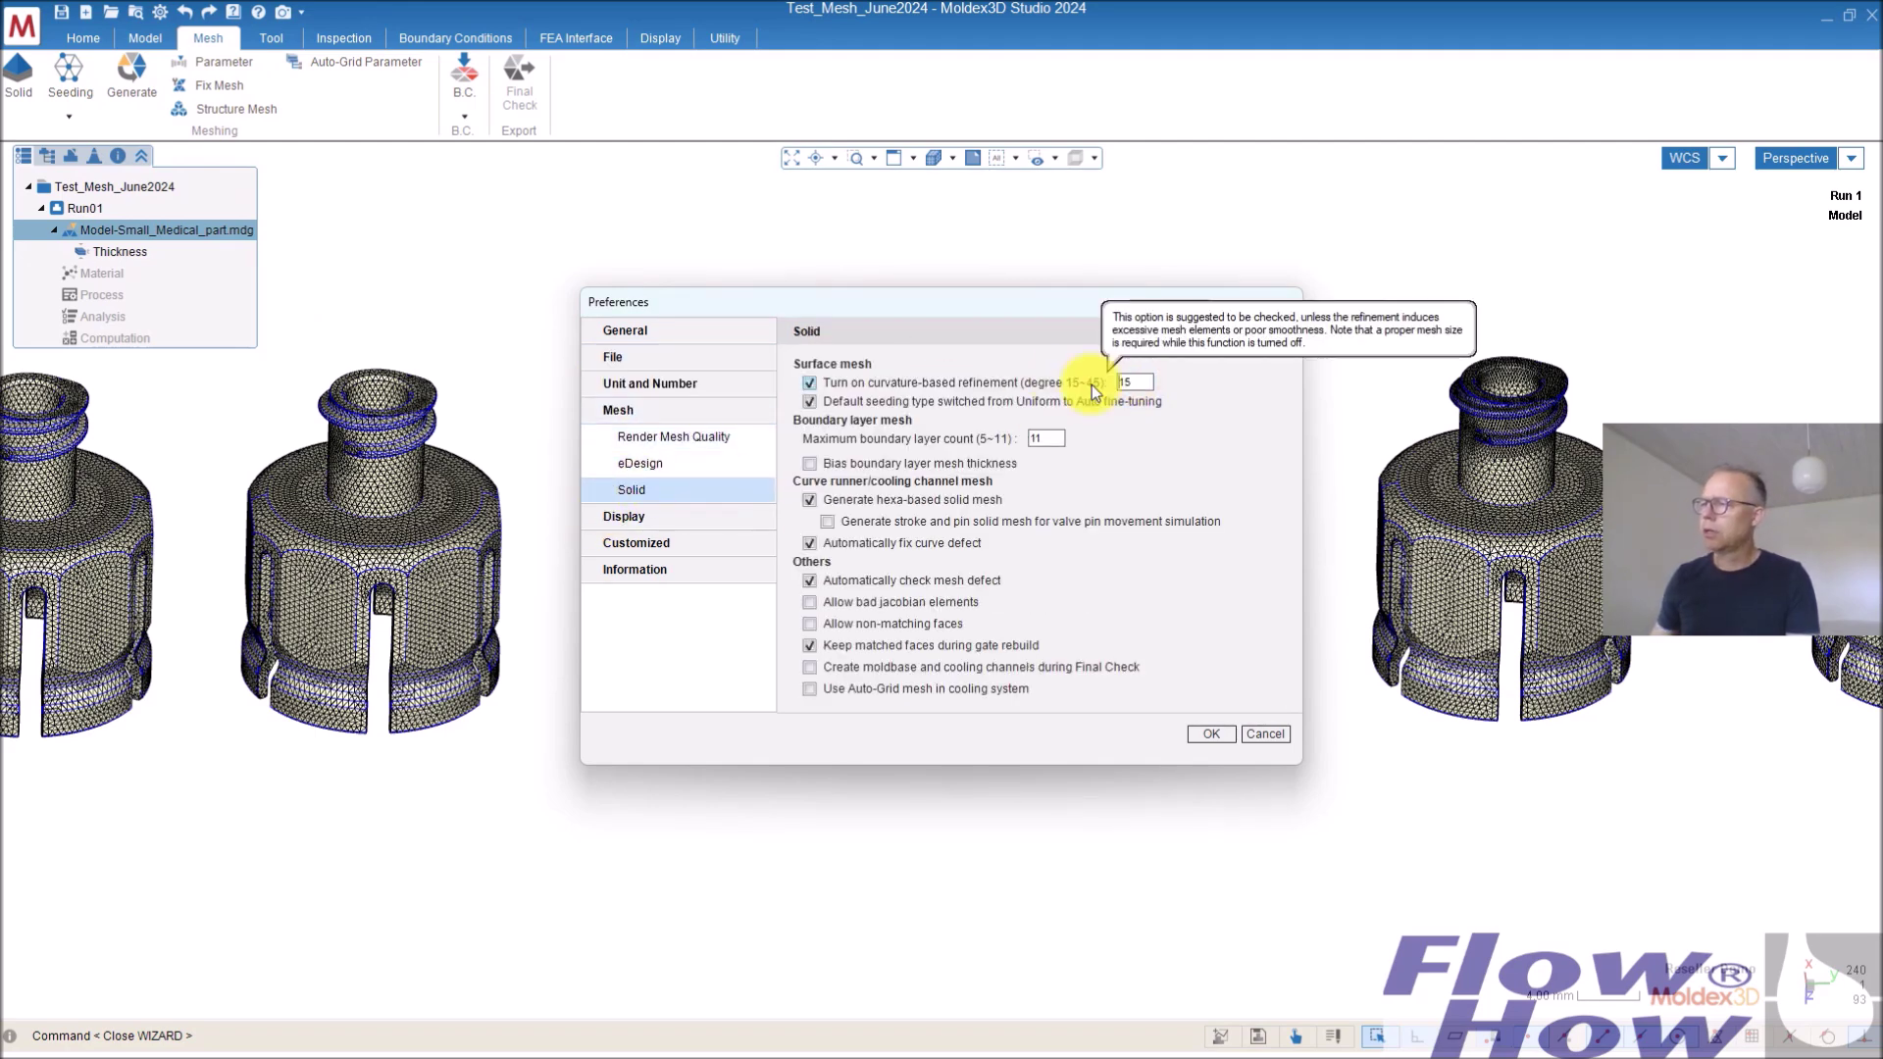
pyautogui.click(1211, 734)
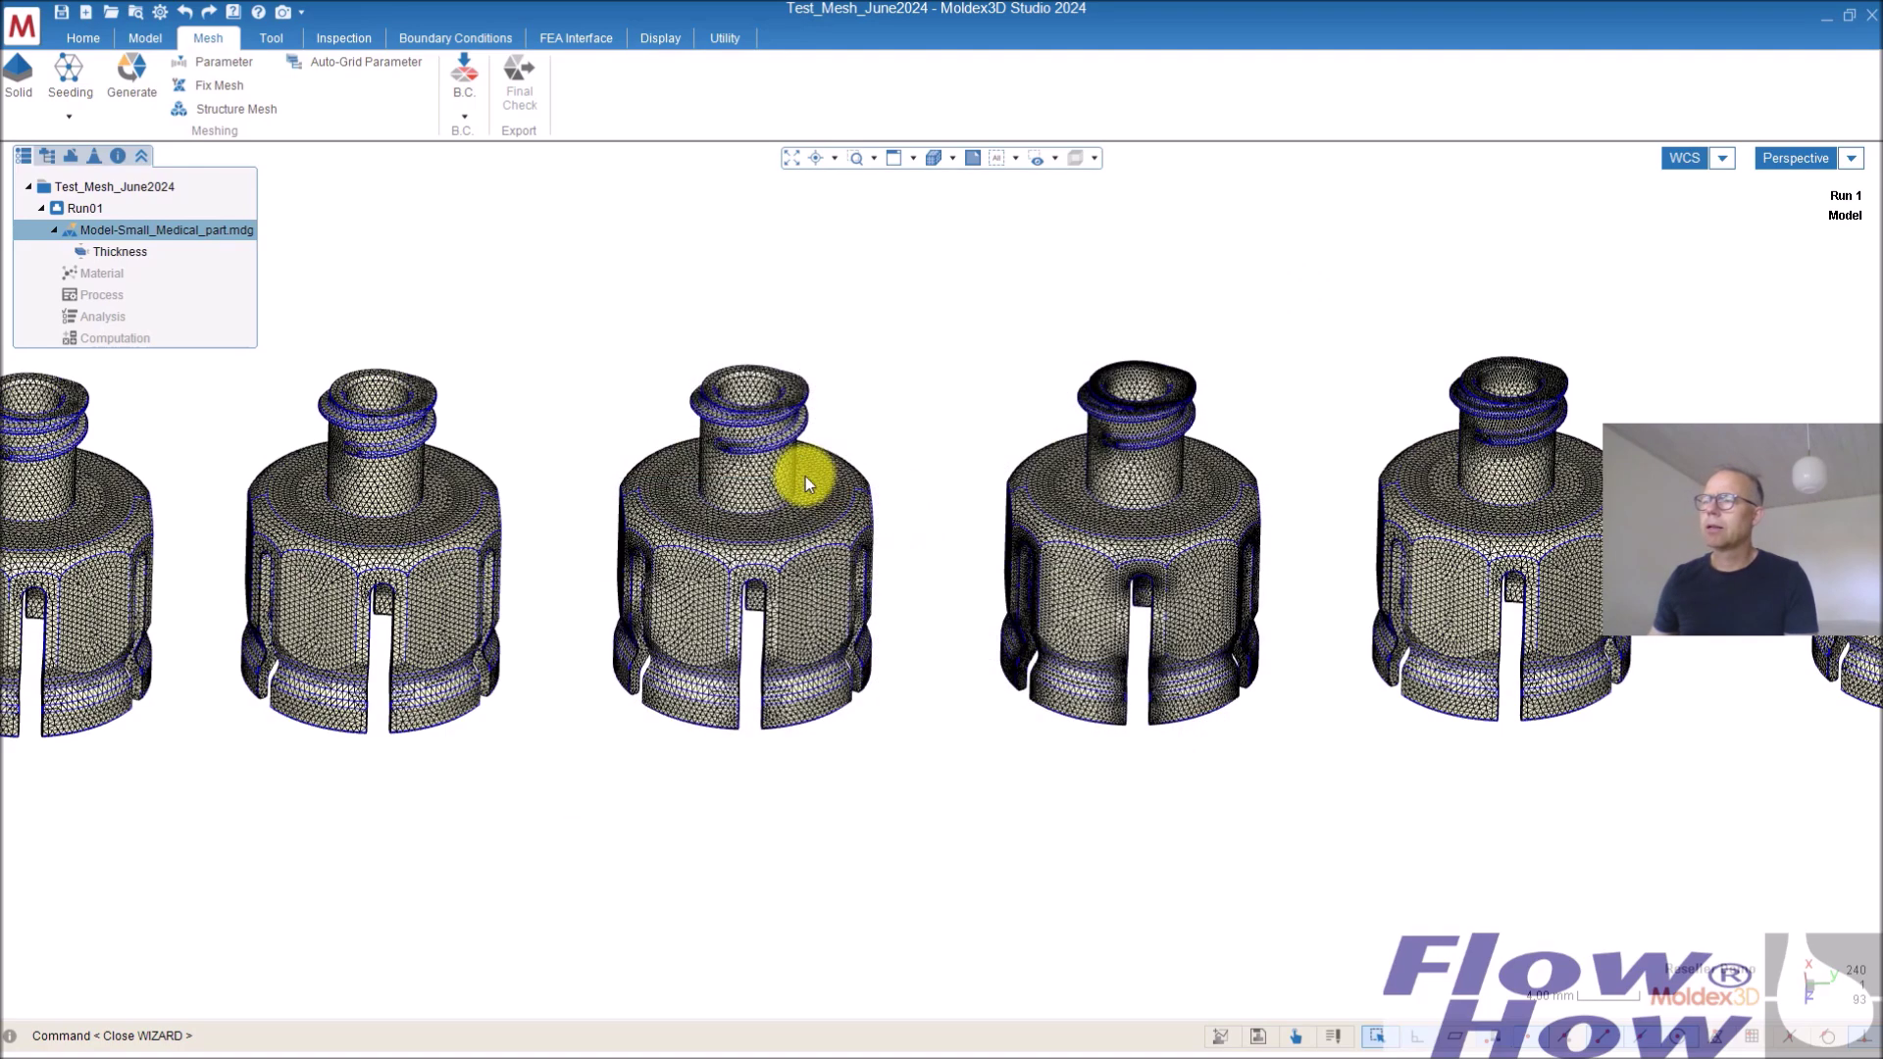
# Reset the global mesh size of the copy next to the 45-degree-refined part to 0.4 and accept the modified node seeding
pyautogui.scroll(2, 783, 610)
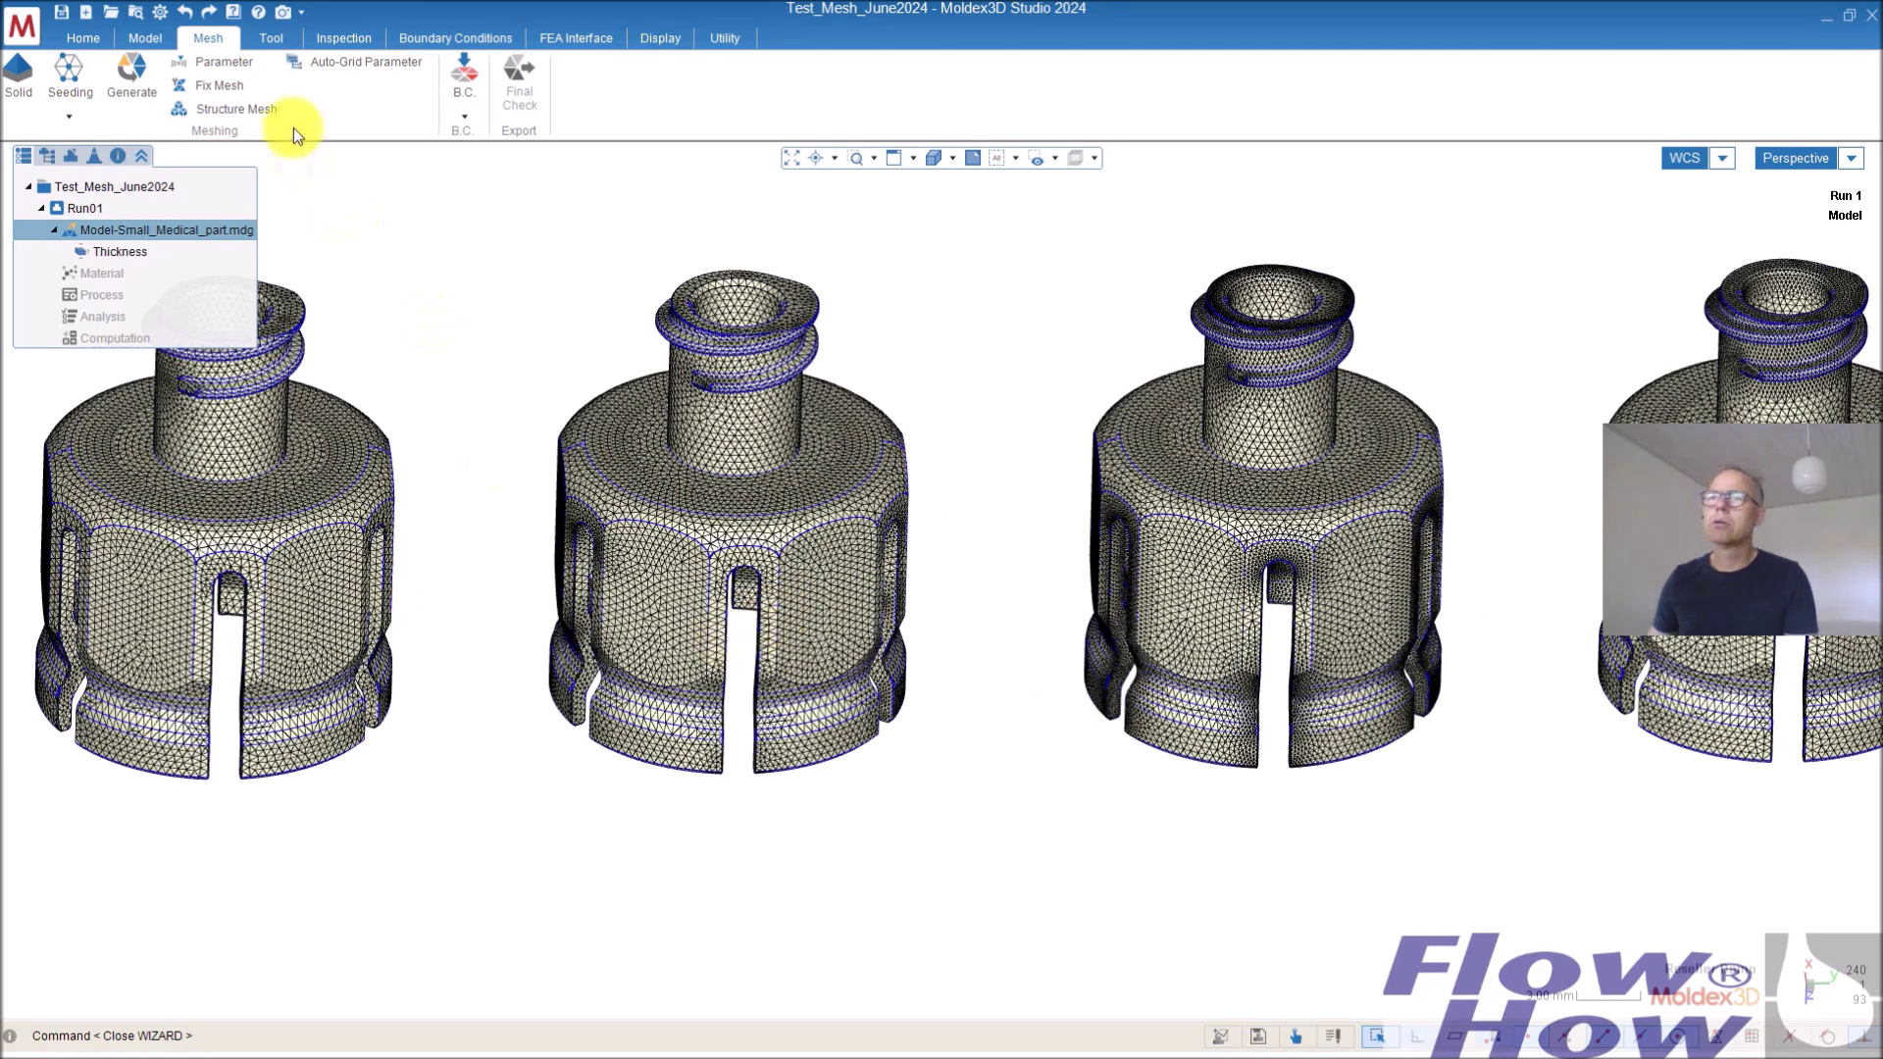
pyautogui.click(70, 71)
pyautogui.moveTo(484, 798); pyautogui.dragTo(998, 227)
pyautogui.click(531, 224)
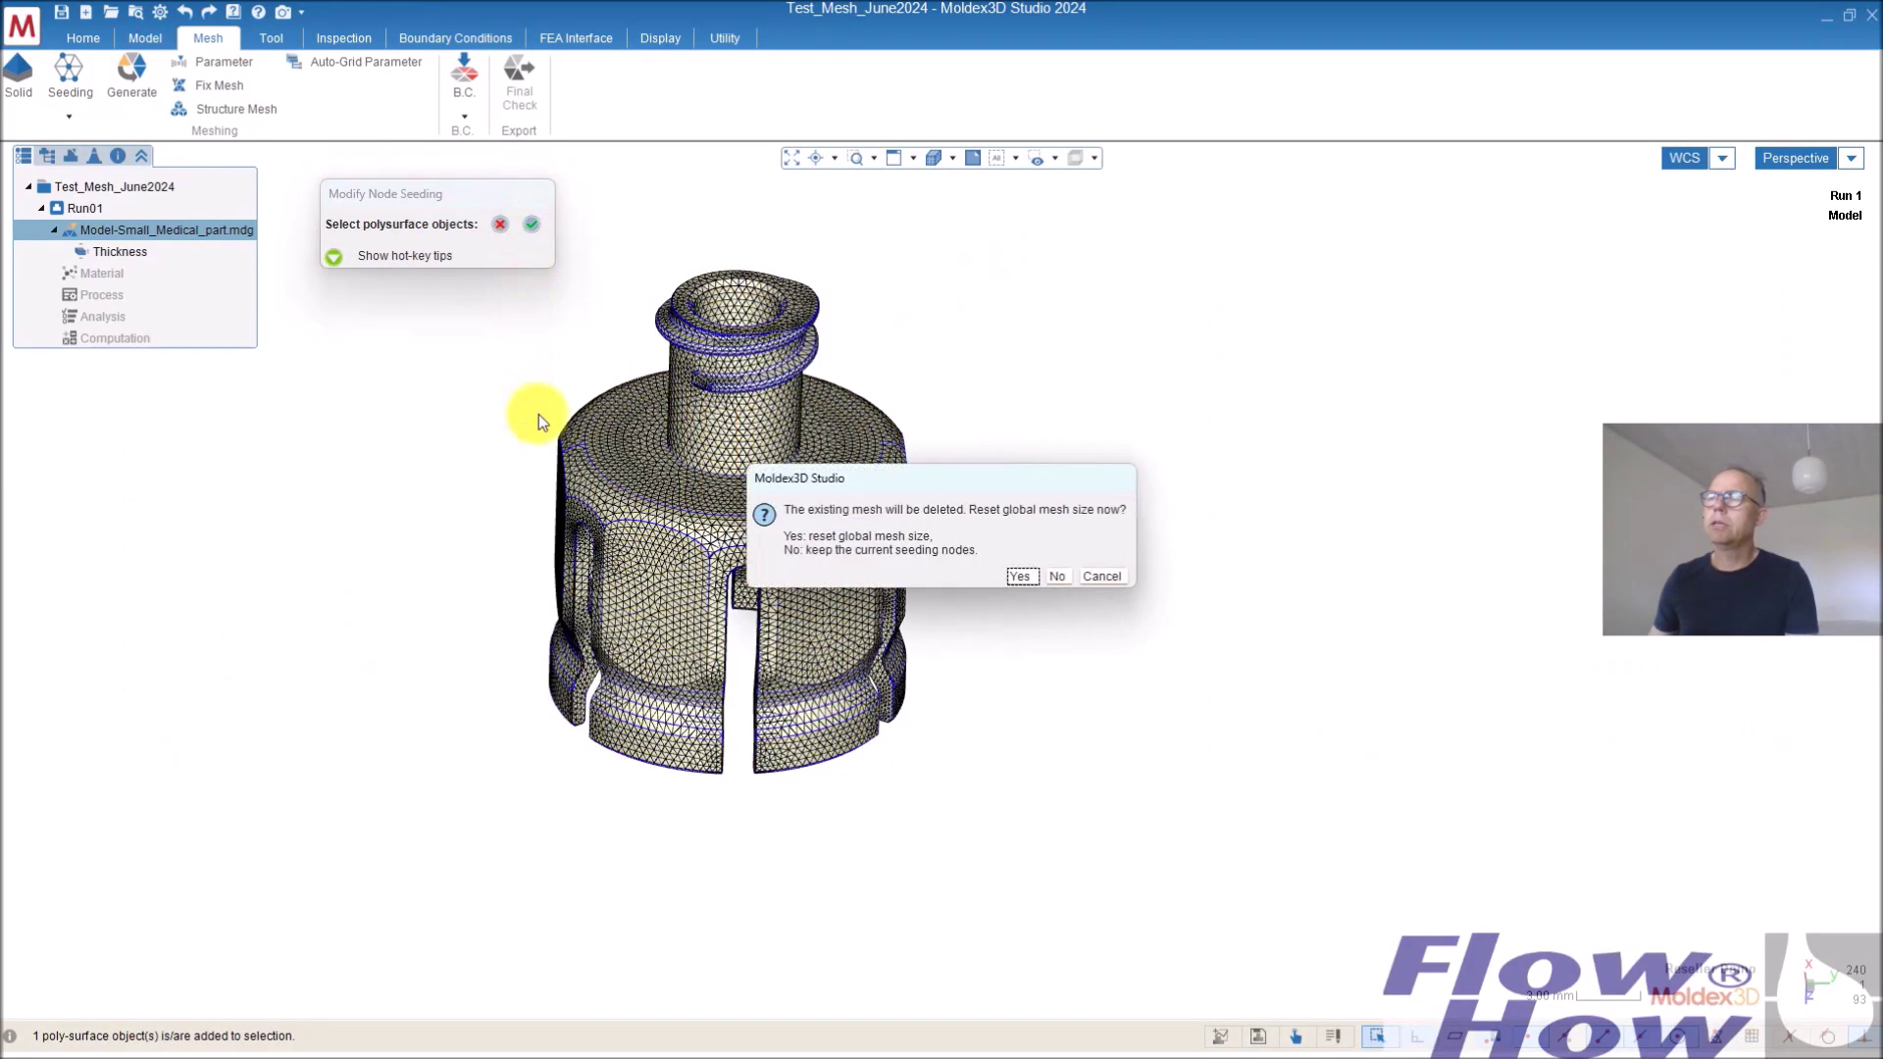
pyautogui.click(1020, 576)
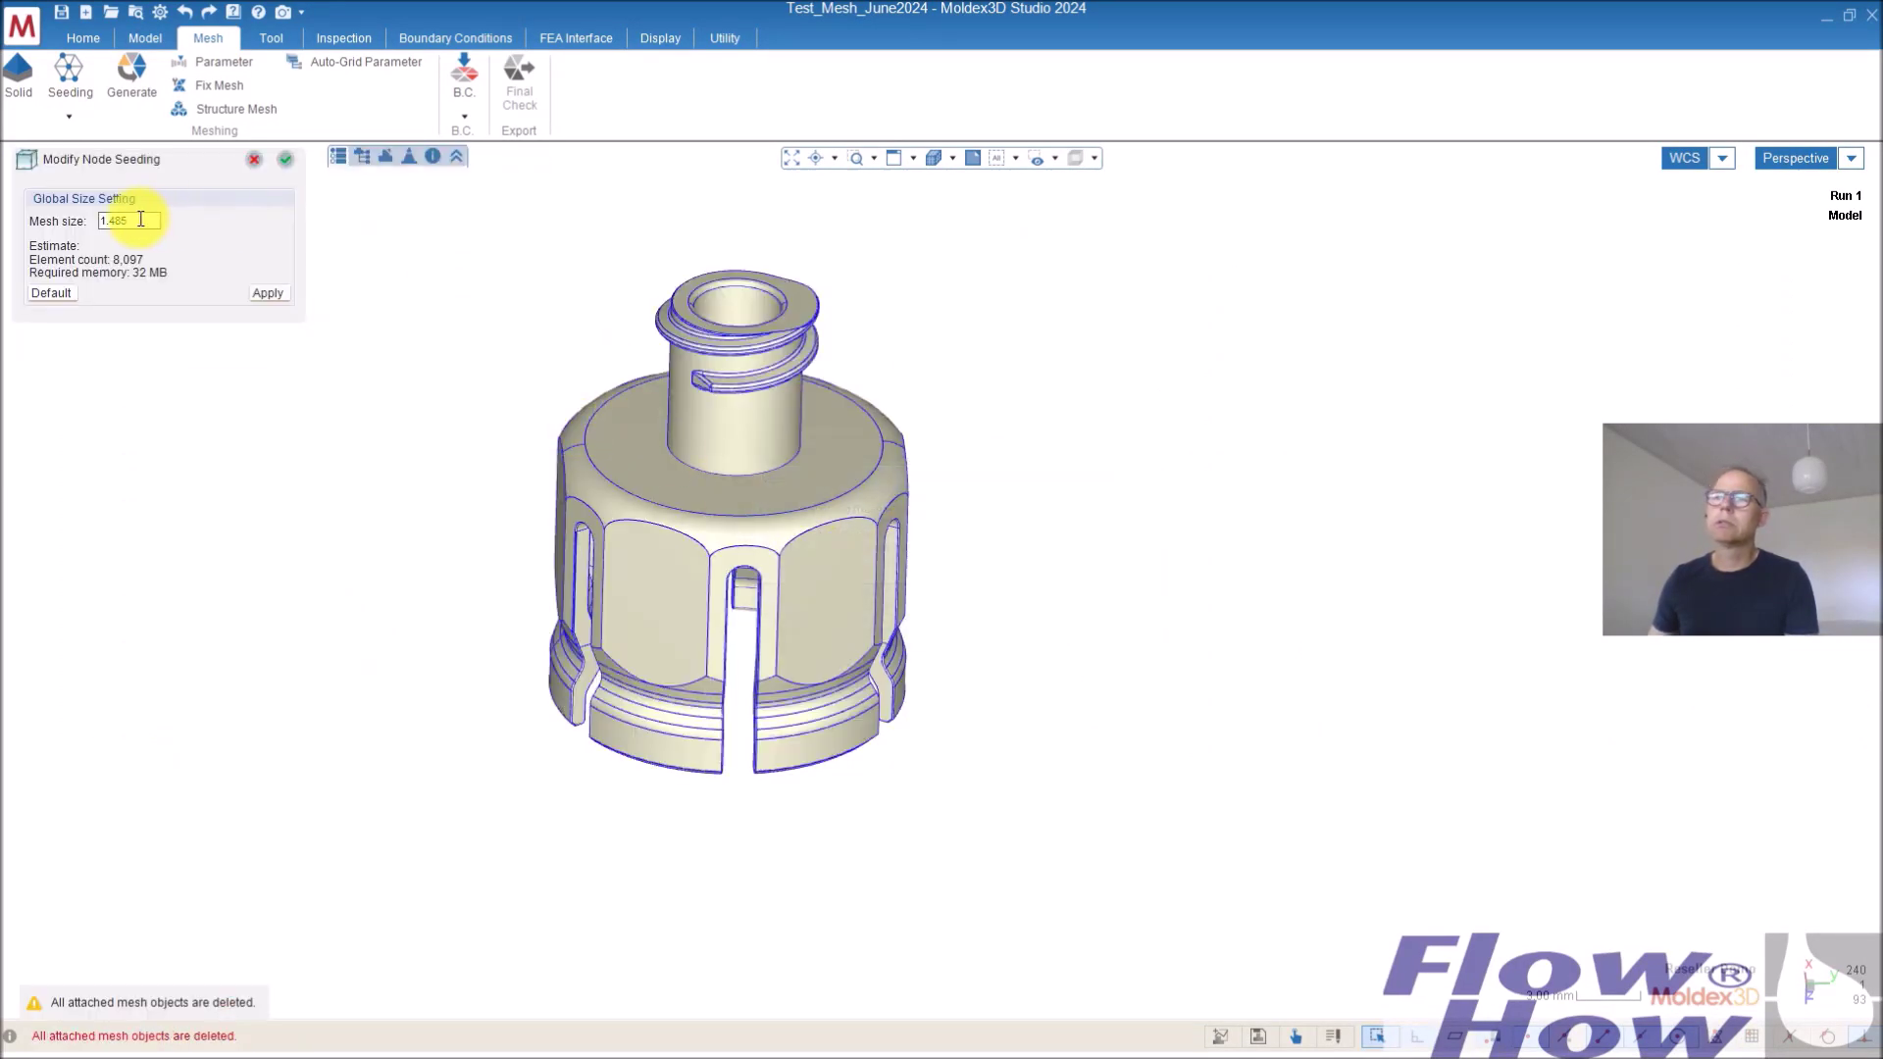
pyautogui.write('.4')
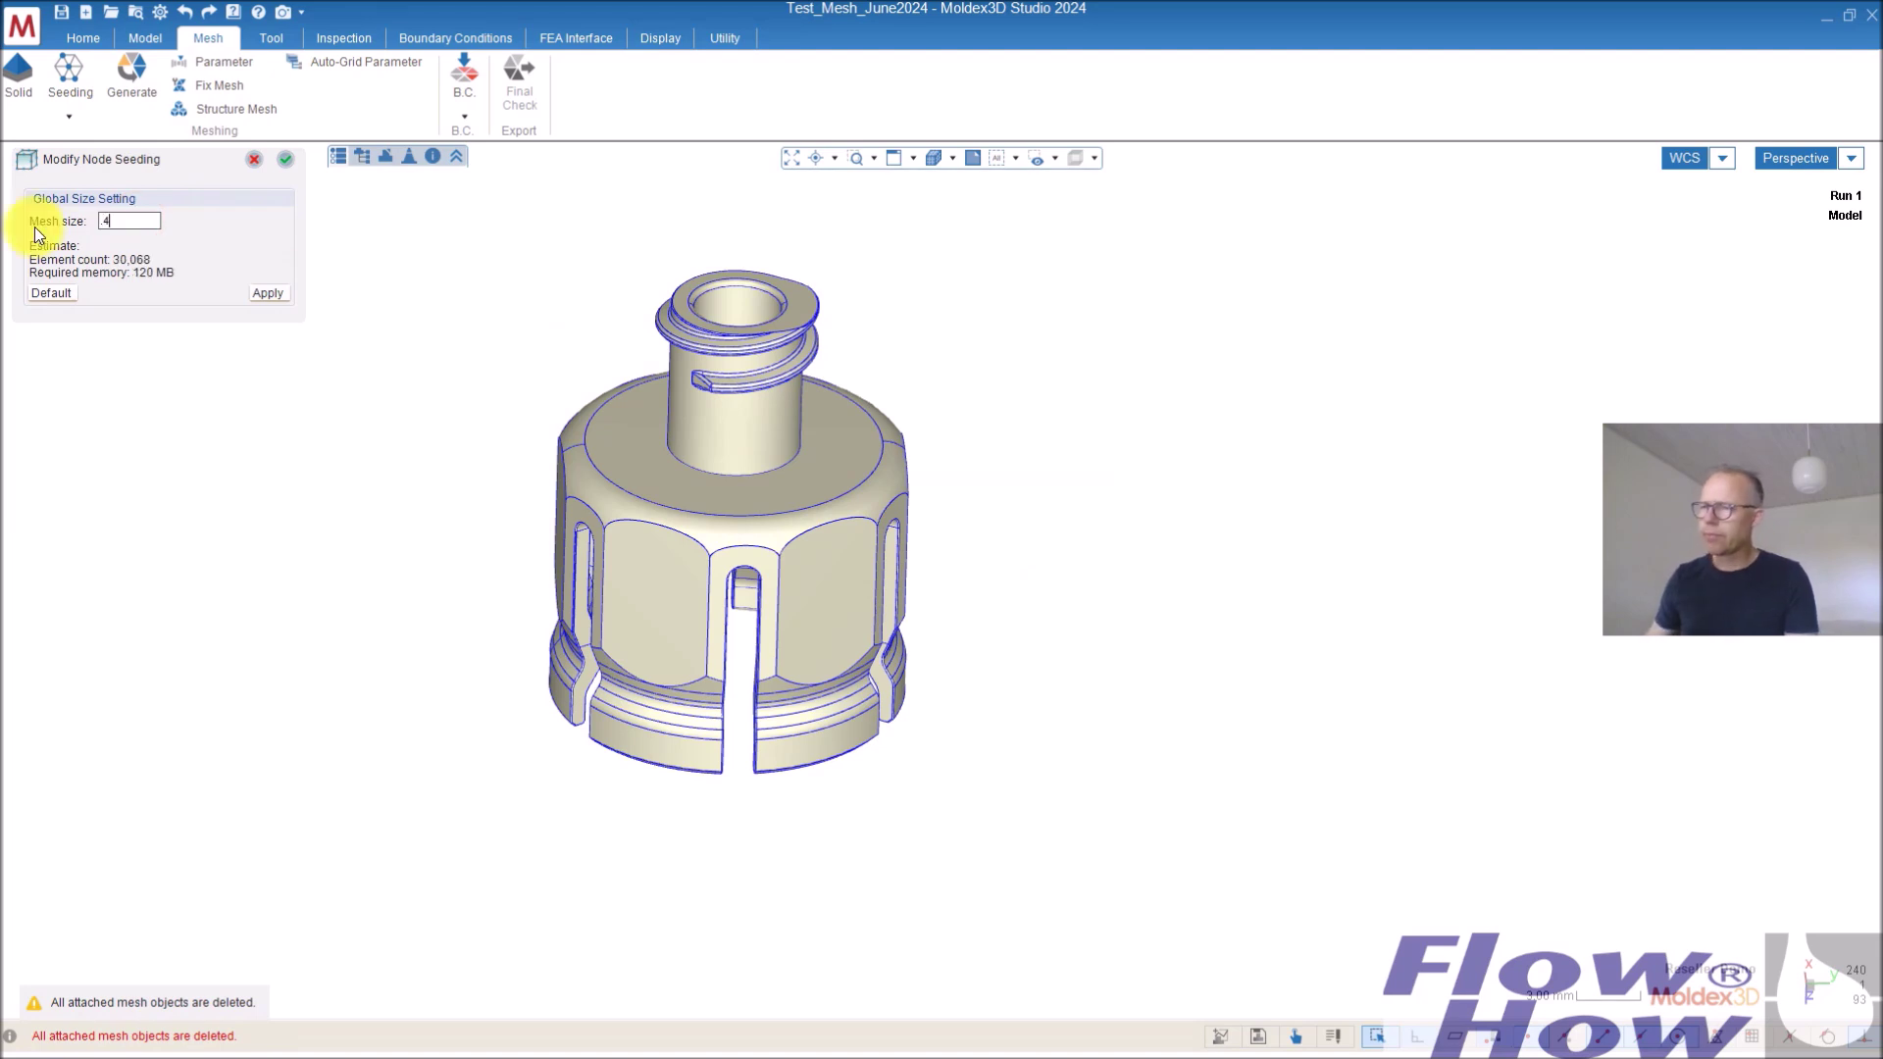
pyautogui.click(266, 294)
pyautogui.click(285, 158)
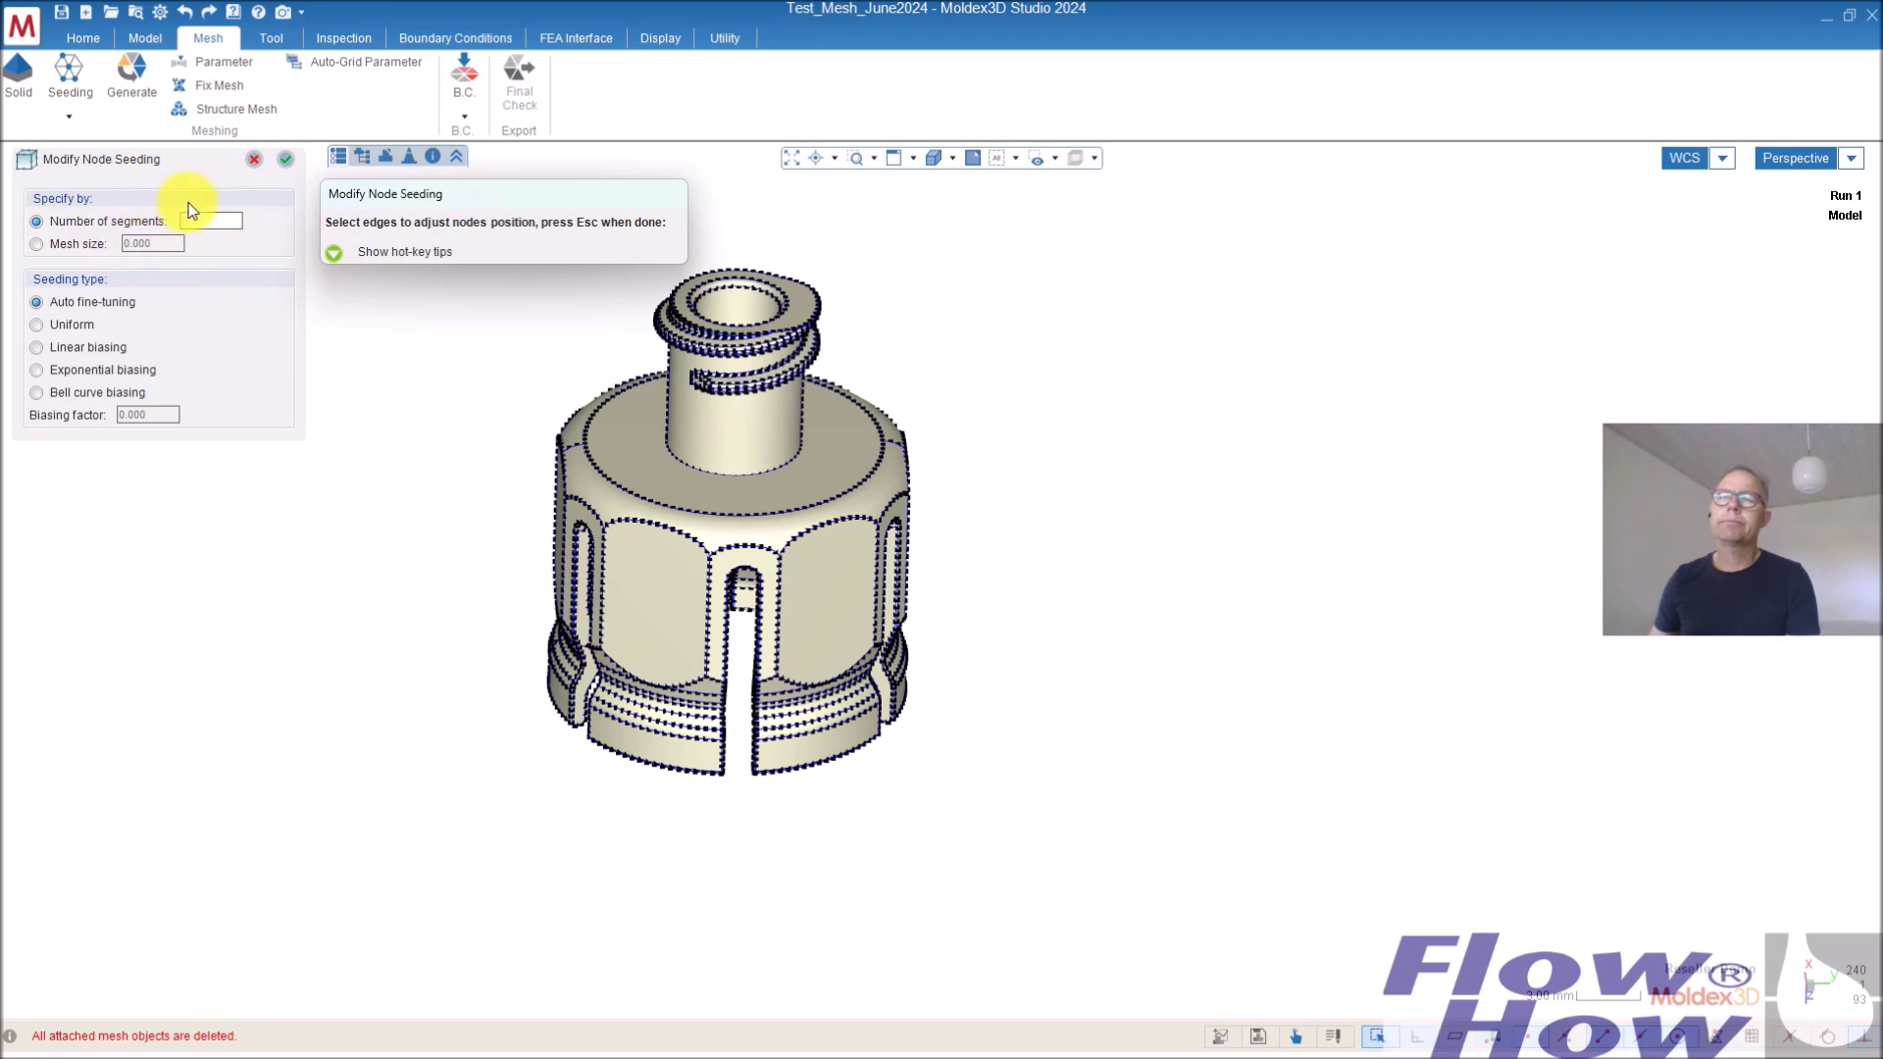
pyautogui.click(286, 159)
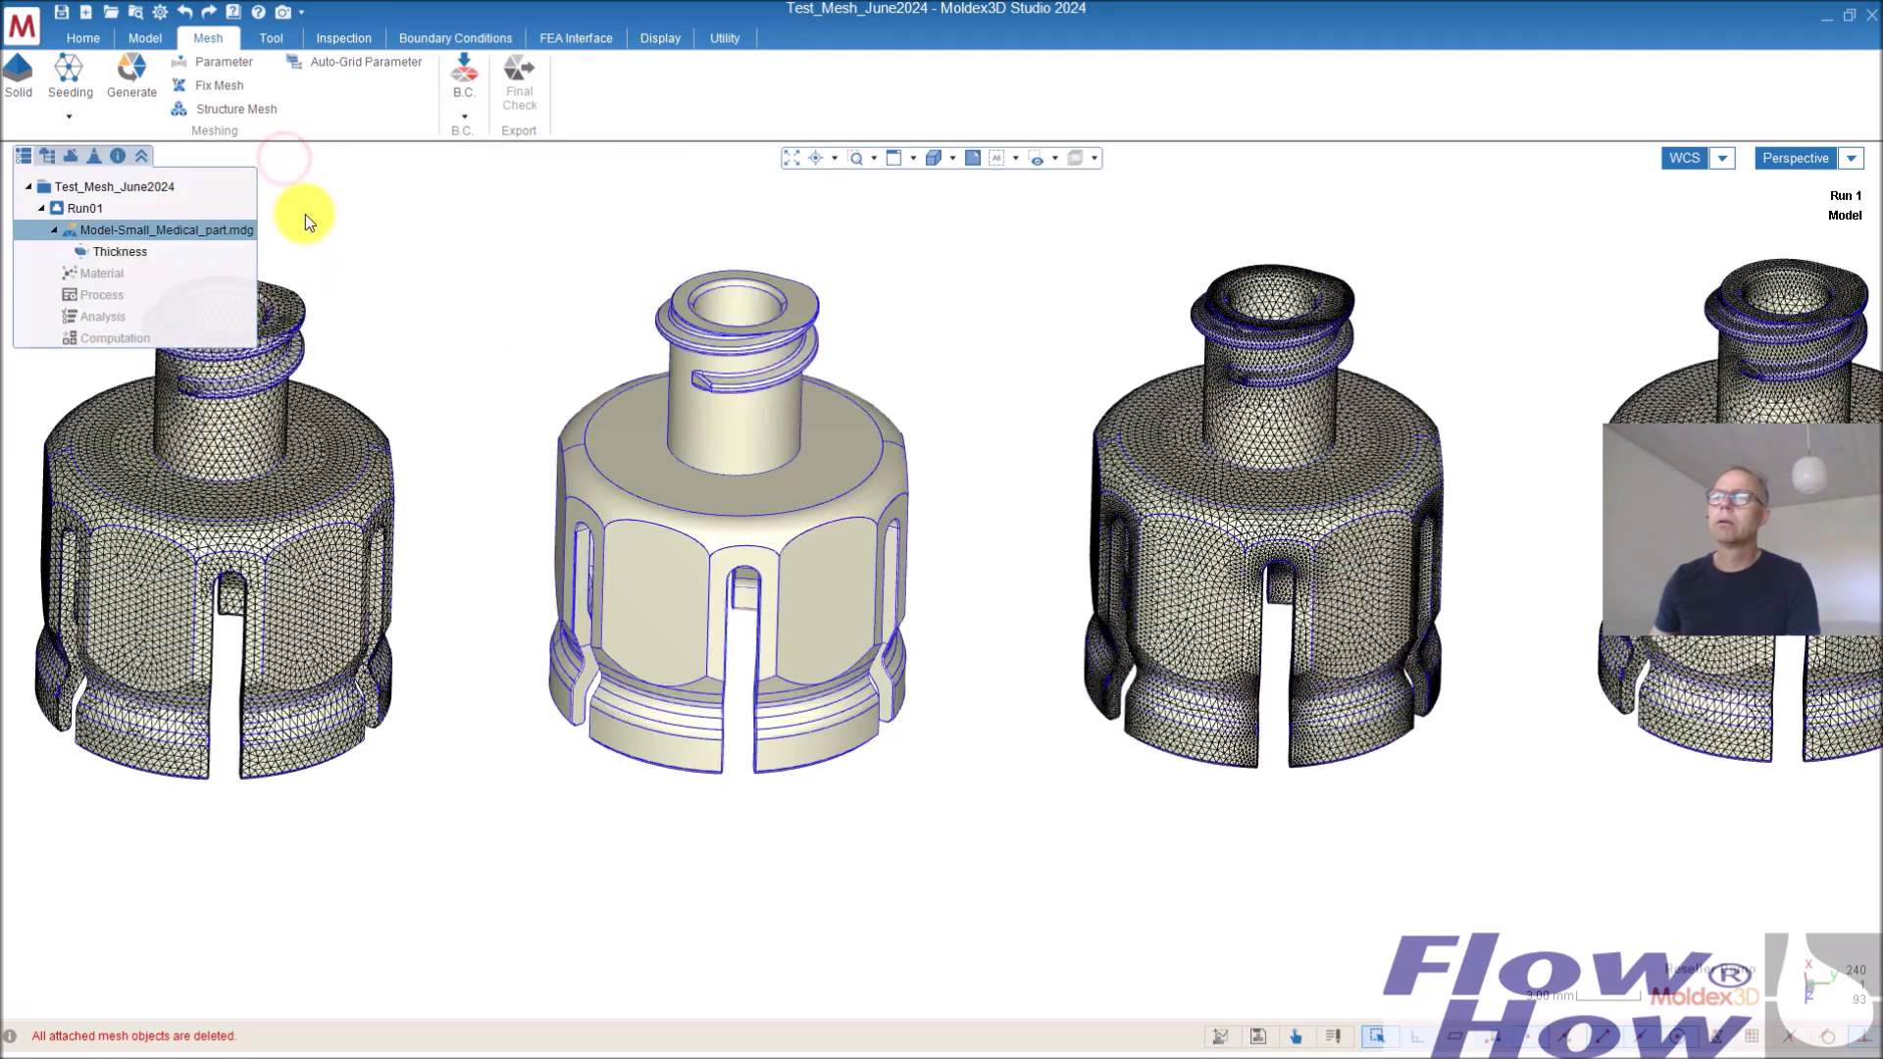
# Generate the surface mesh of the reseeded part with the 15-degree curvature-based refinement
pyautogui.click(130, 71)
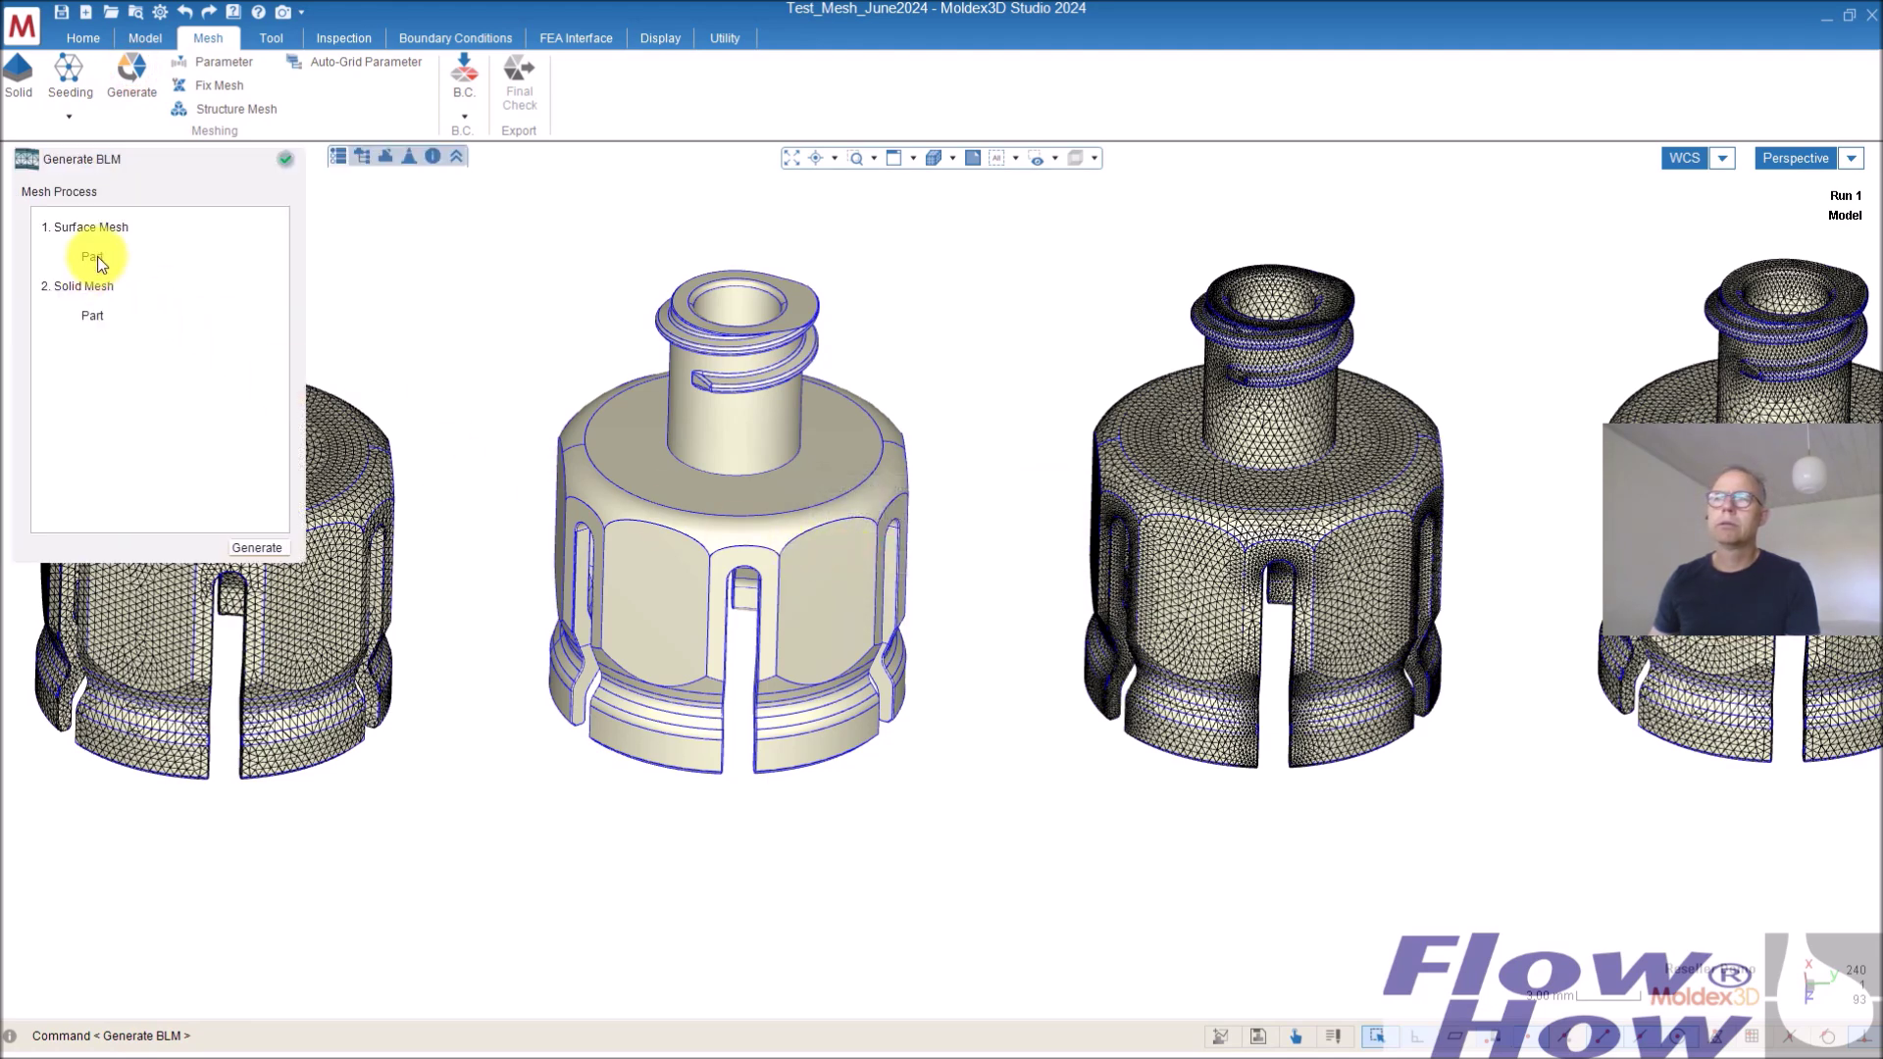
pyautogui.click(85, 256)
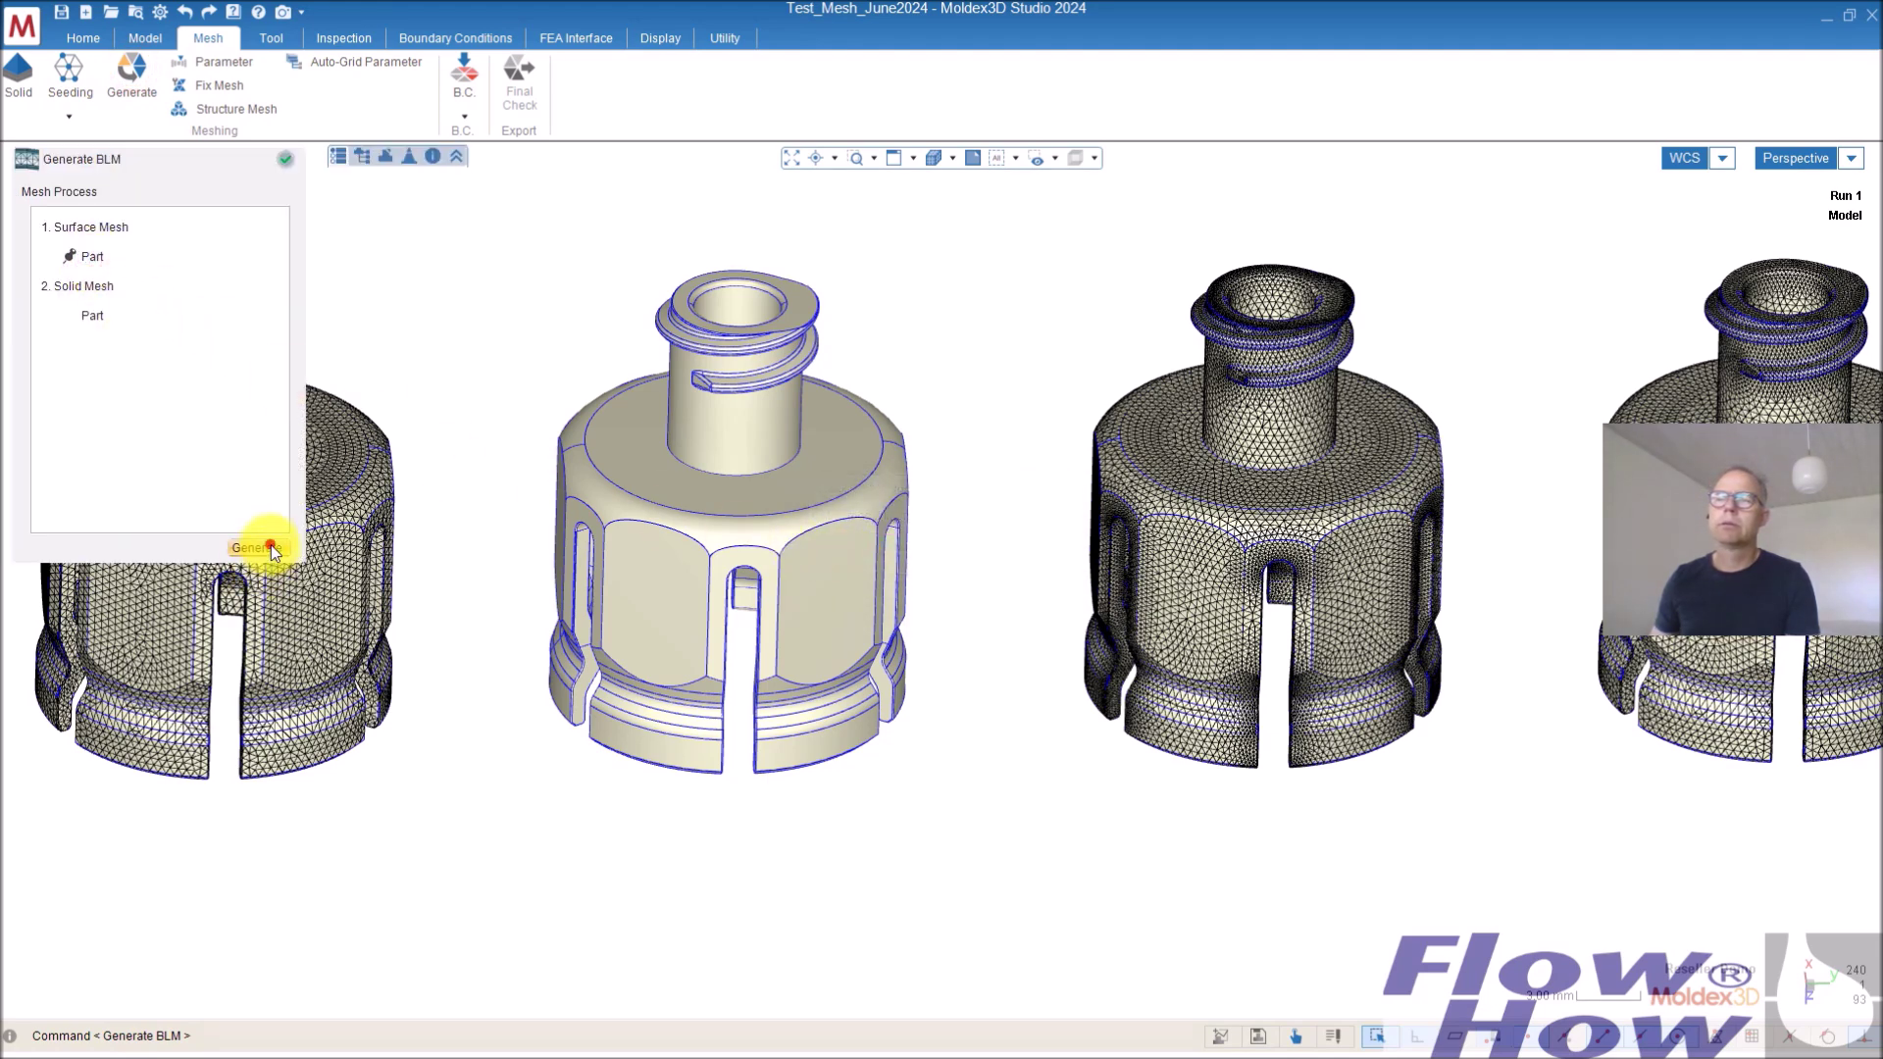
pyautogui.click(257, 547)
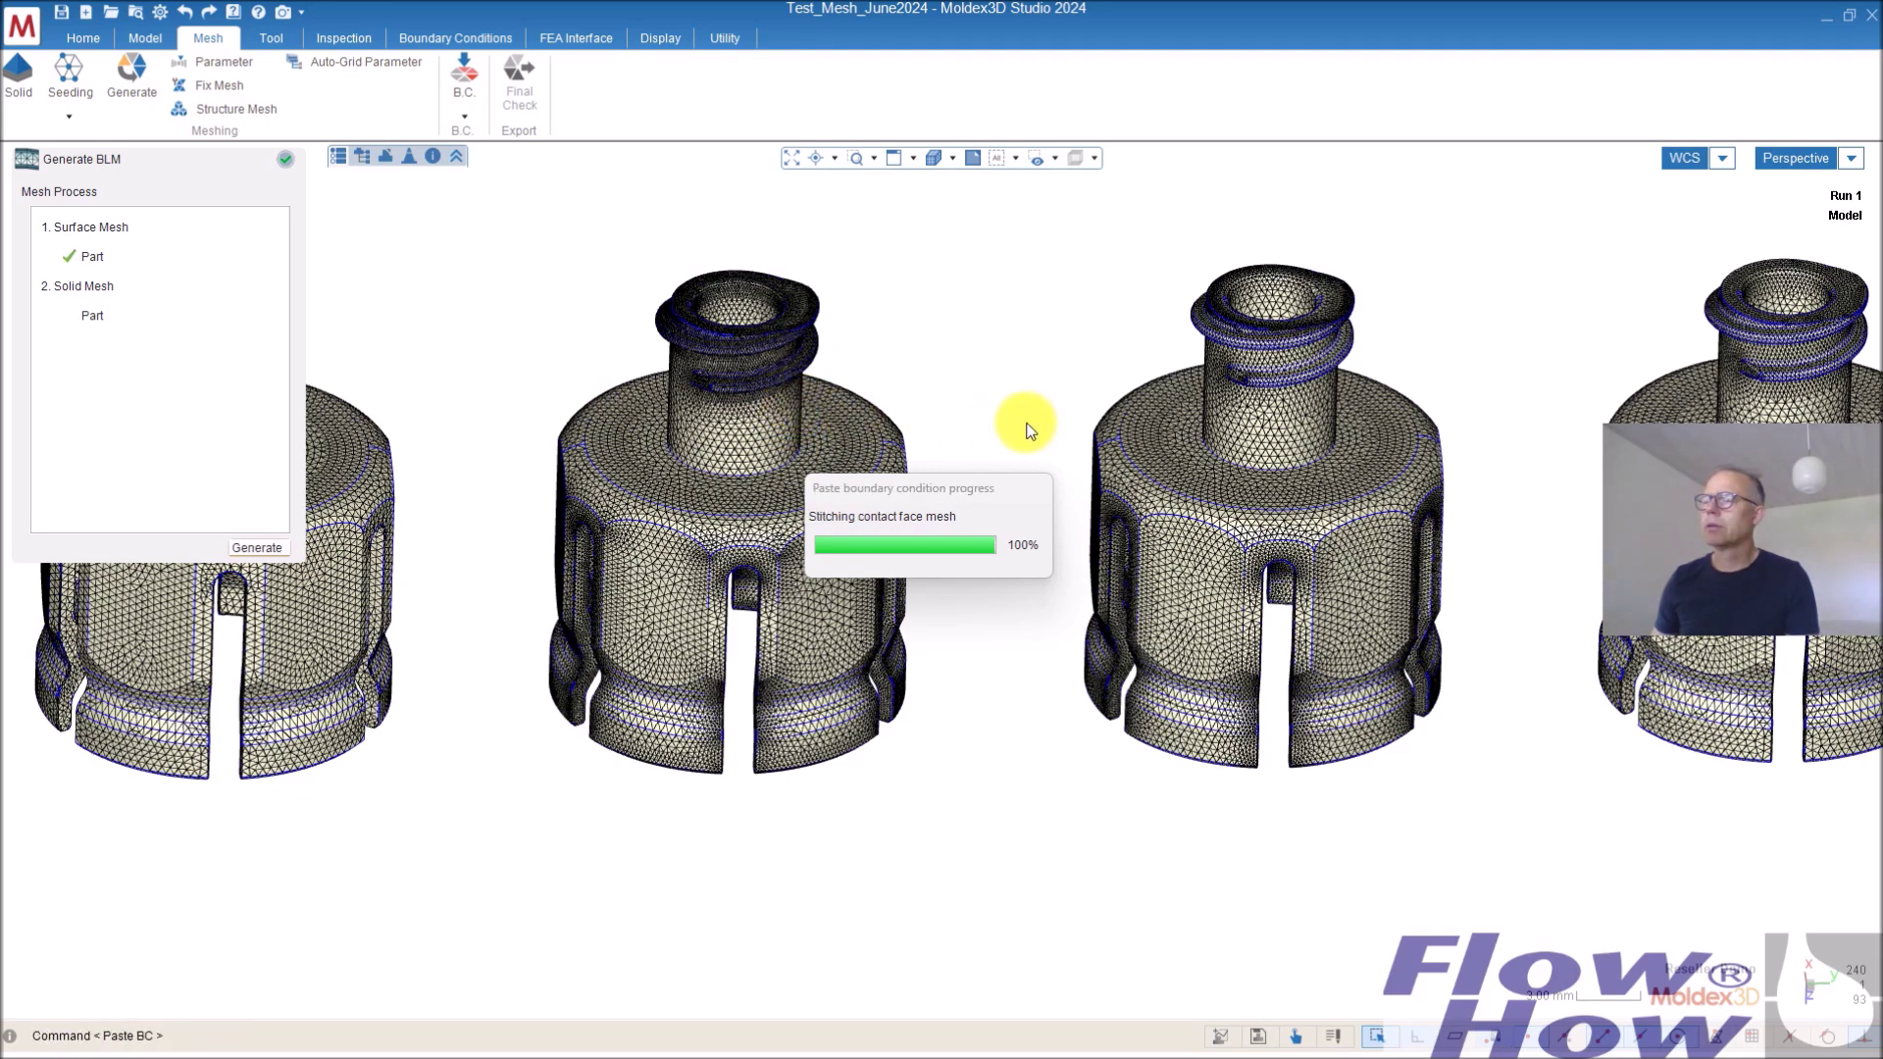
# Compare the newly refined surface mesh with the meshes of the other copies, especially around the threads, necks and slots
pyautogui.scroll(-3, 1089, 480)
pyautogui.scroll(1, 1226, 568)
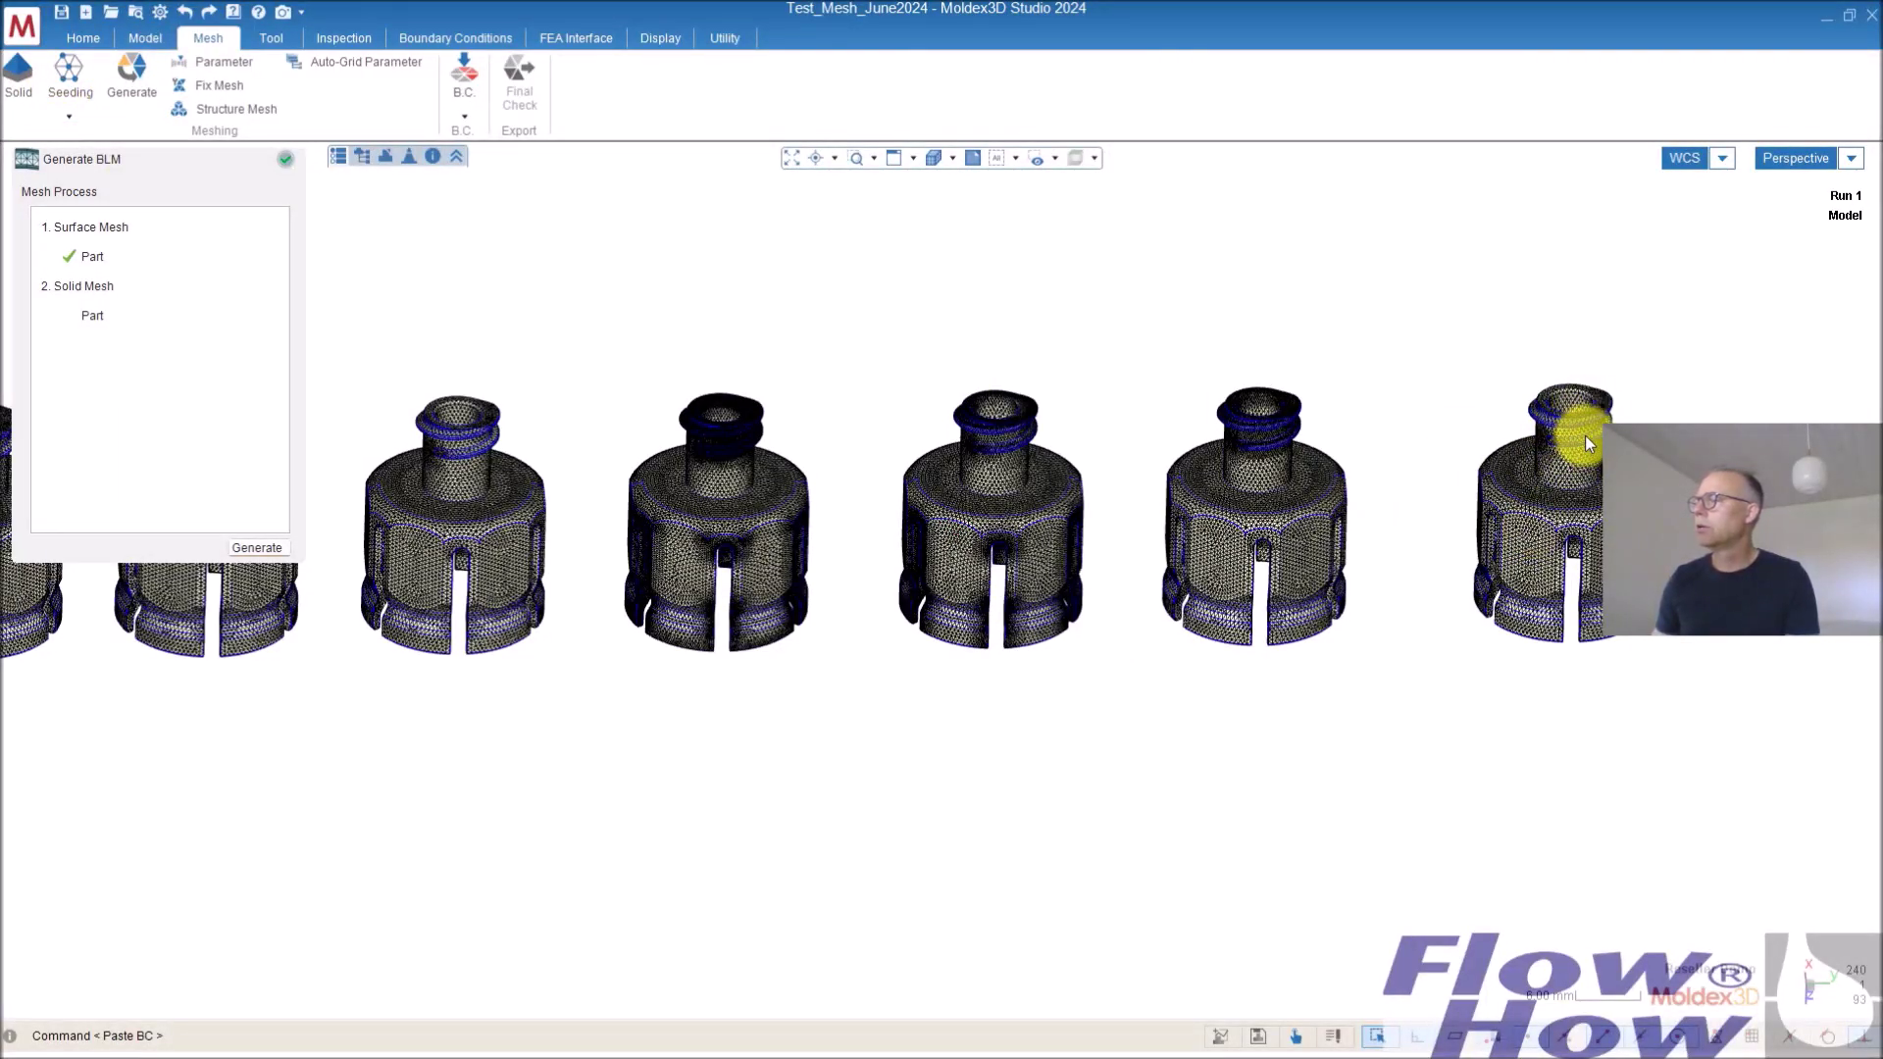
pyautogui.scroll(5, 1579, 456)
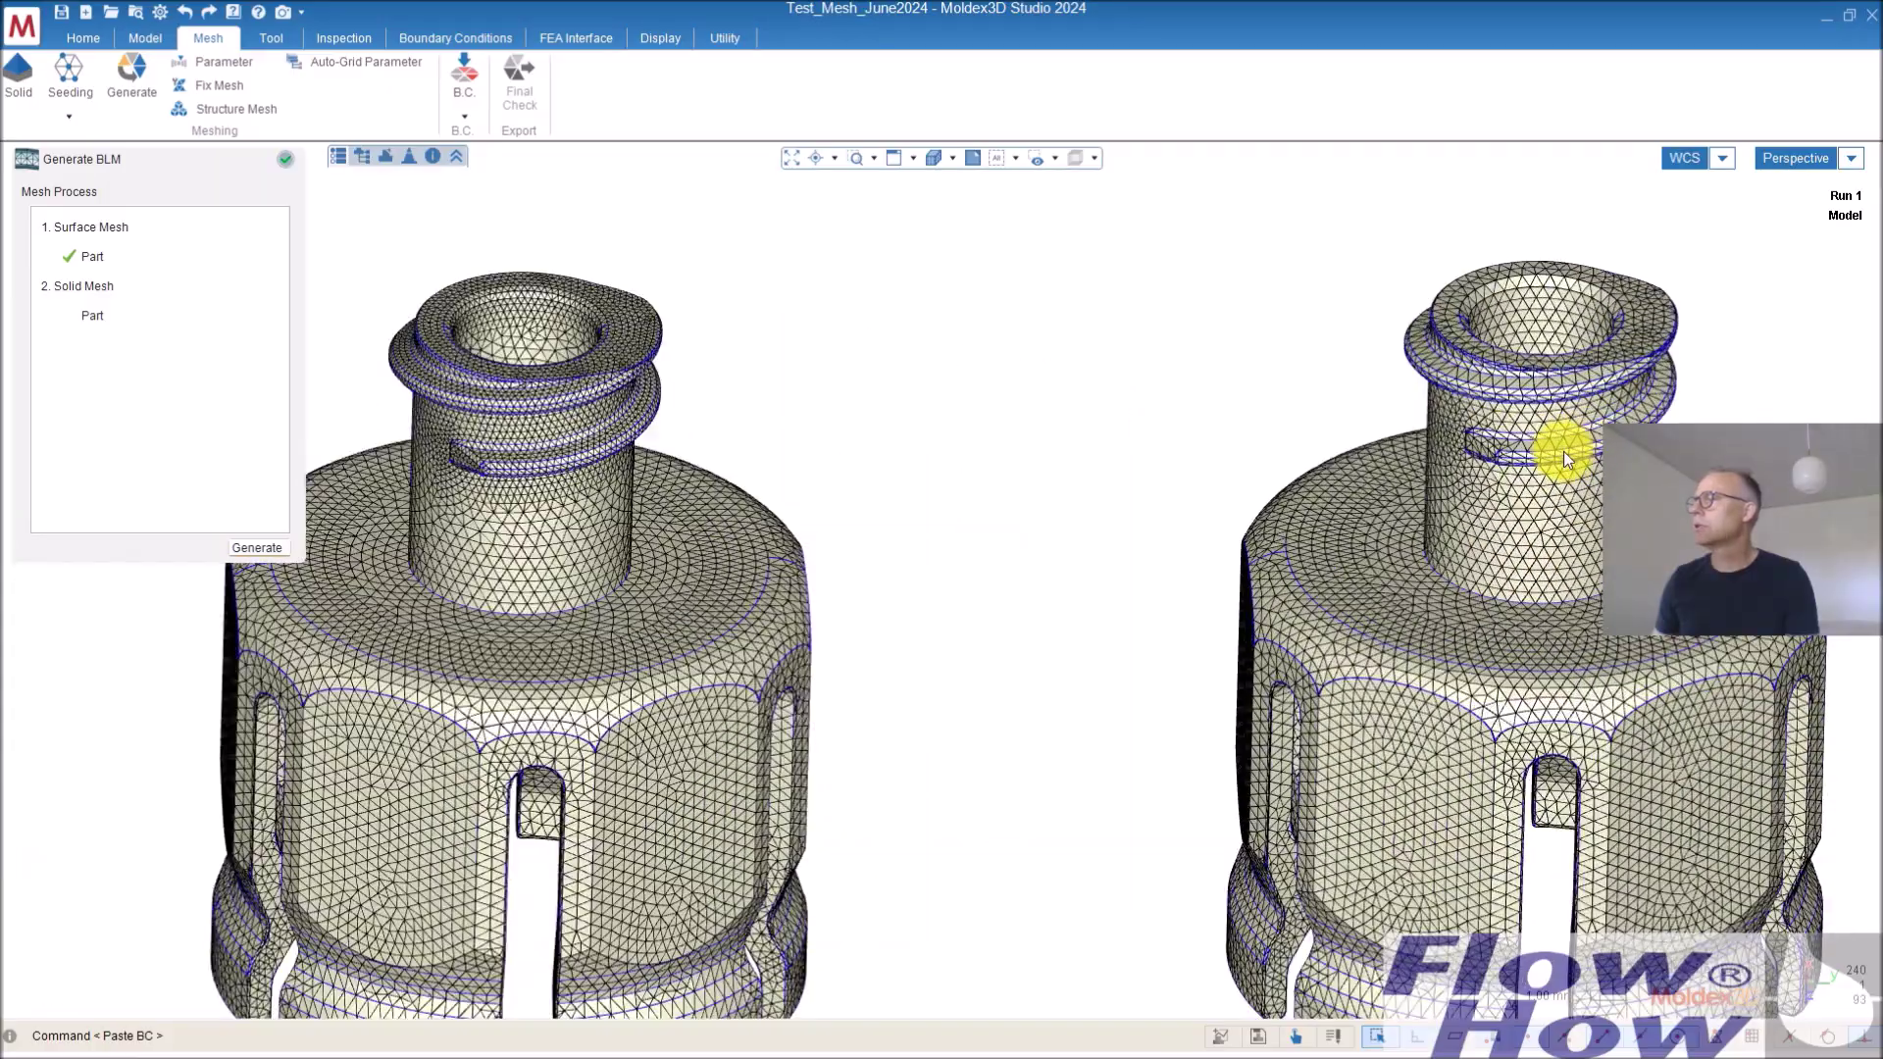
pyautogui.scroll(-6, 1564, 453)
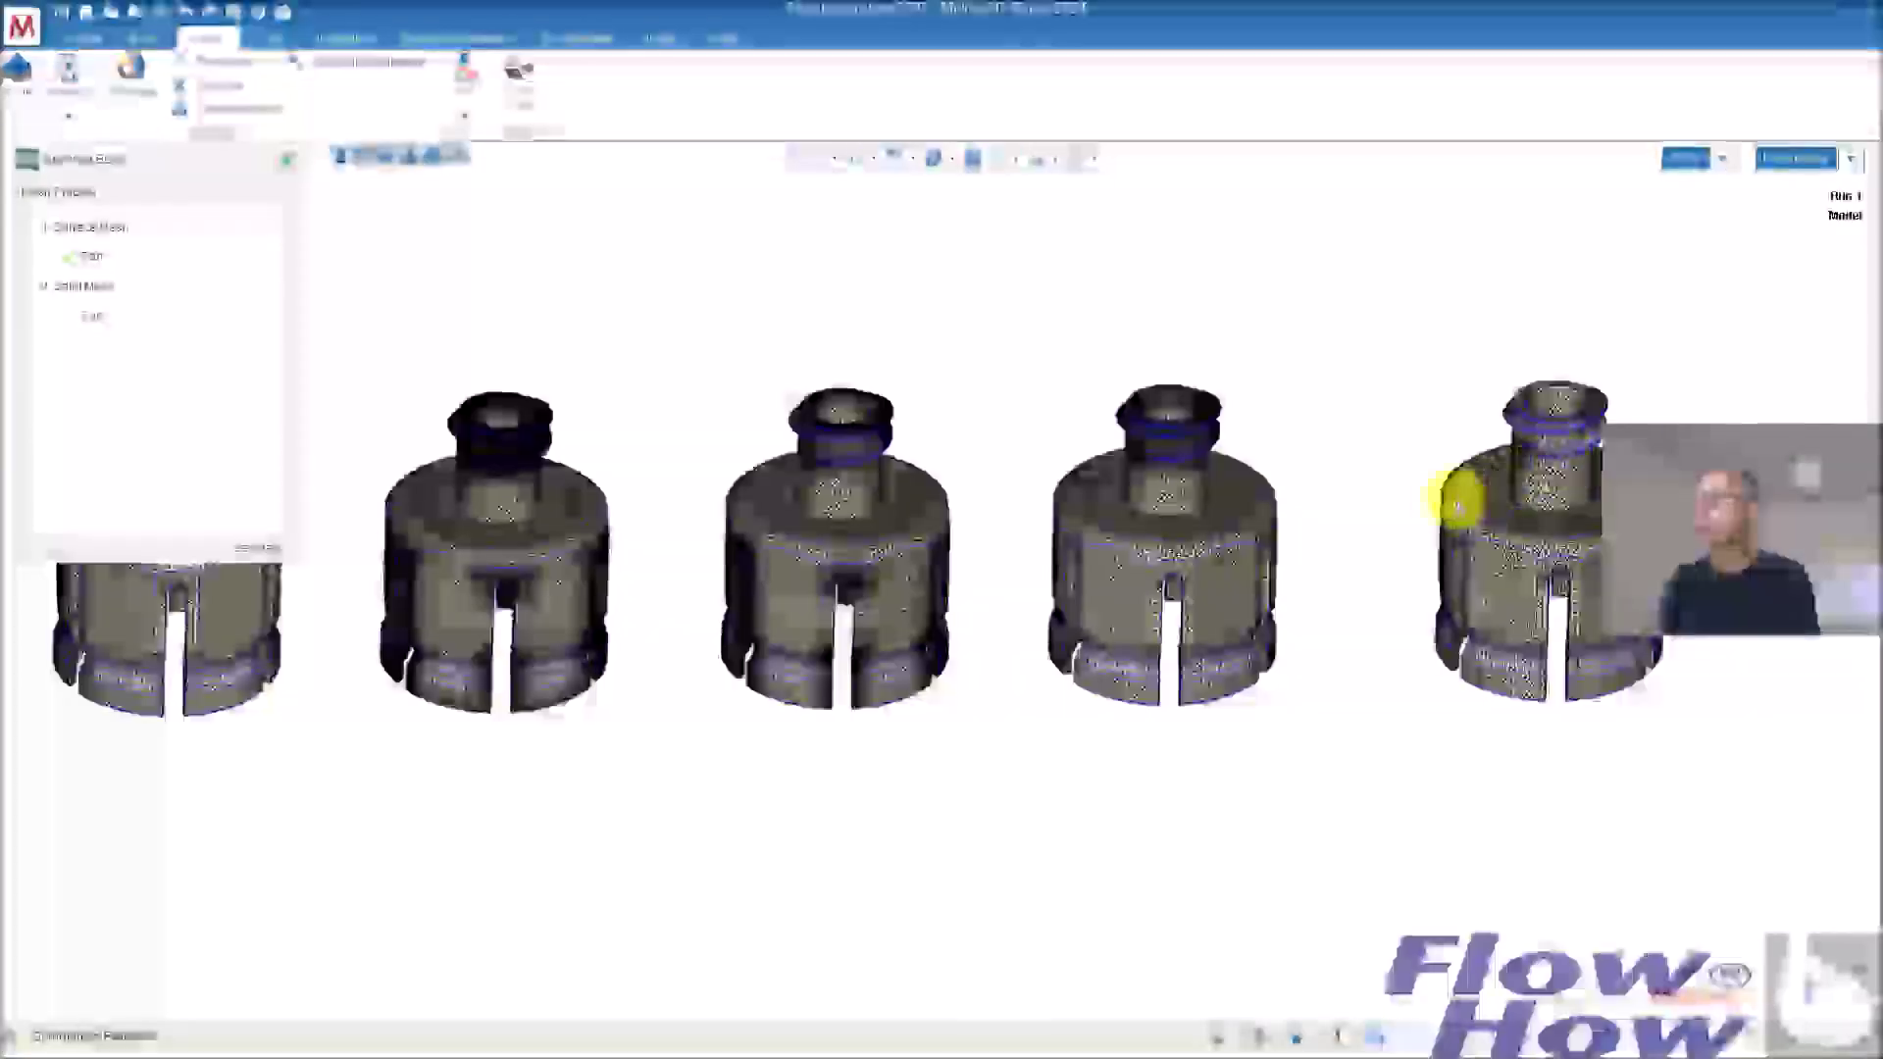
pyautogui.moveTo(1393, 526); pyautogui.dragTo(1452, 514, button='middle')
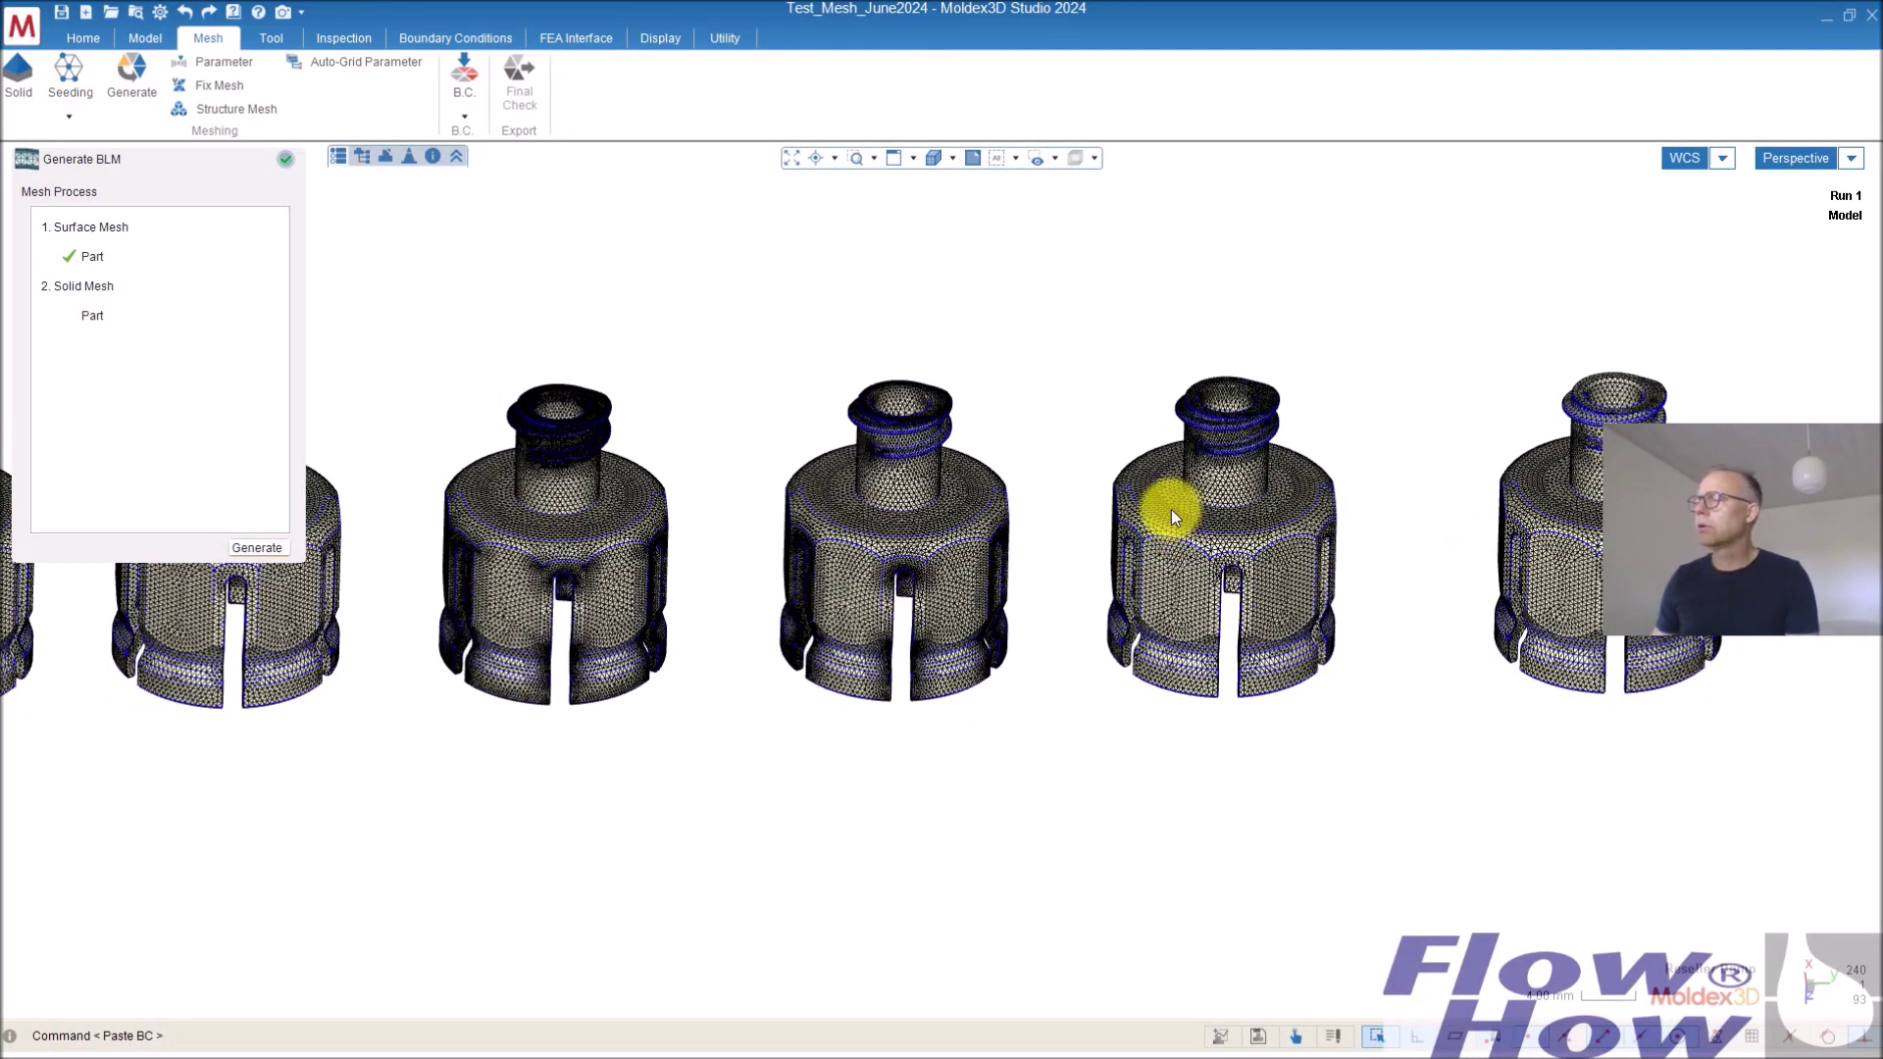
pyautogui.moveTo(1087, 528); pyautogui.dragTo(1136, 529, button='middle')
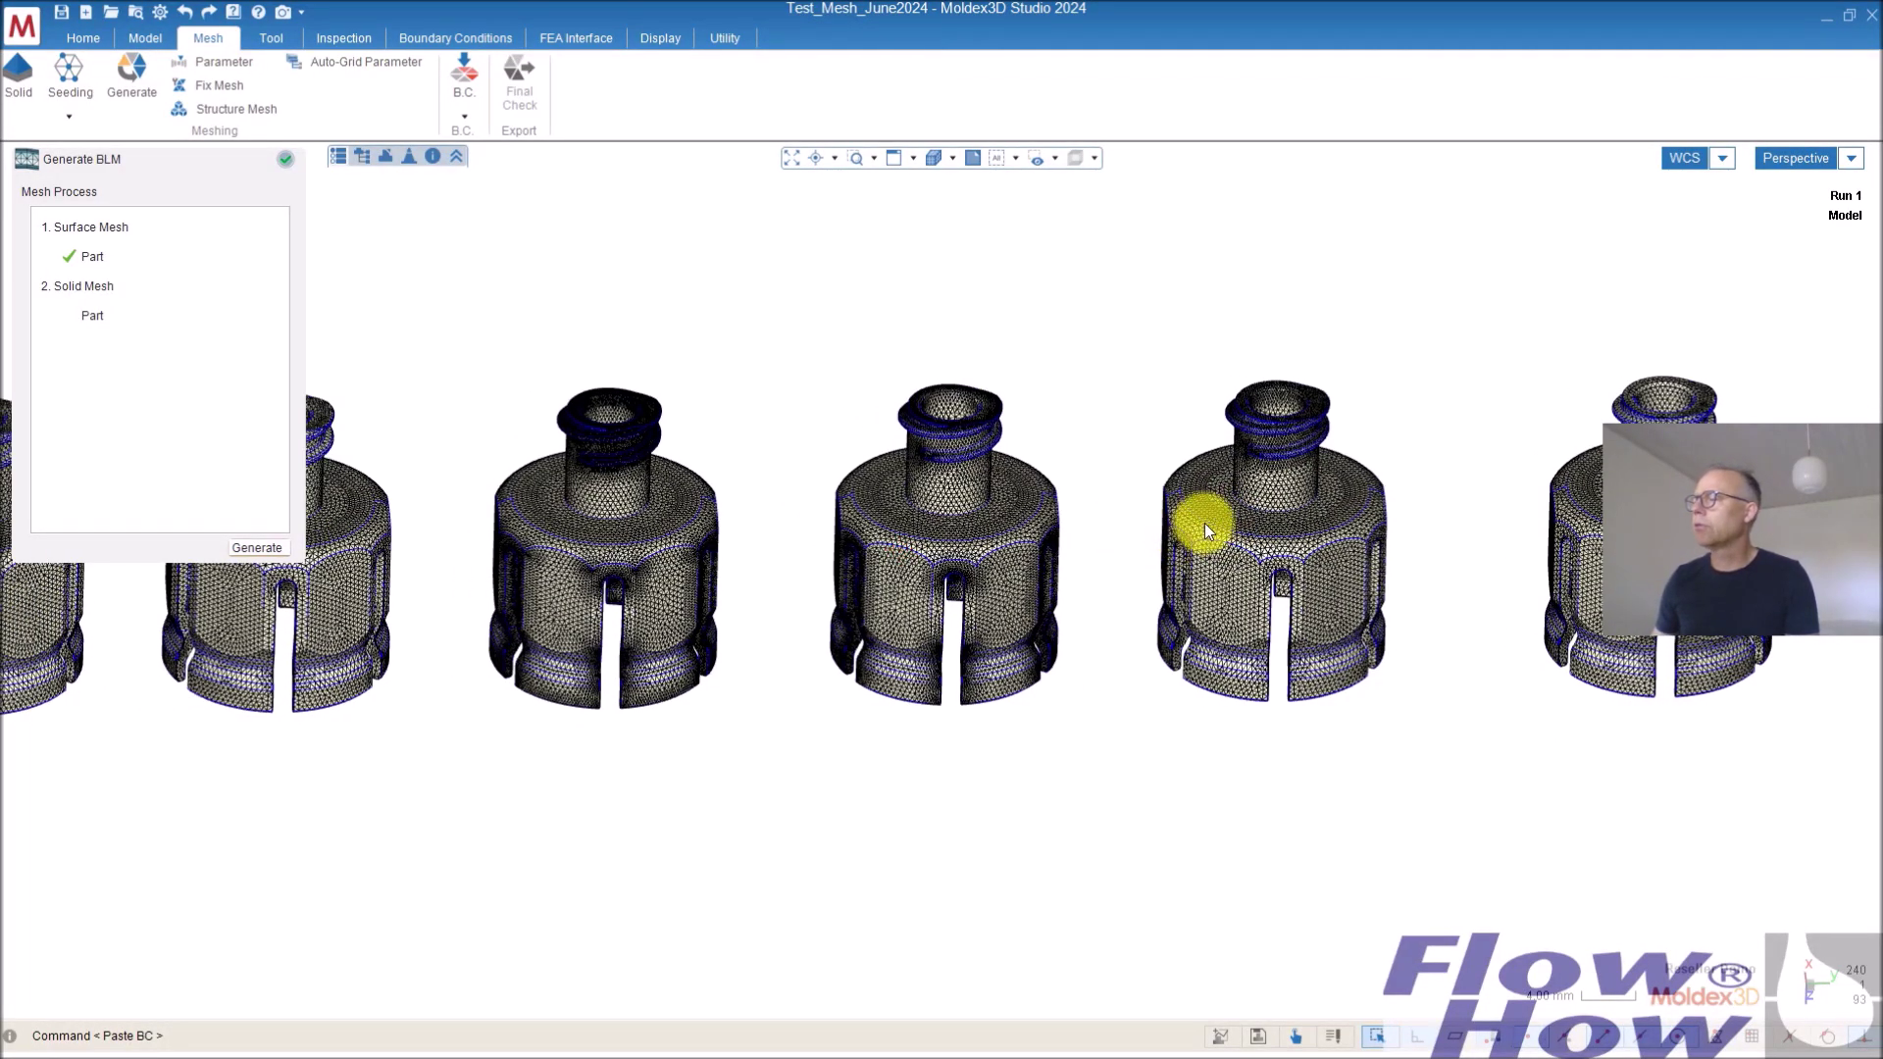
pyautogui.scroll(3, 938, 451)
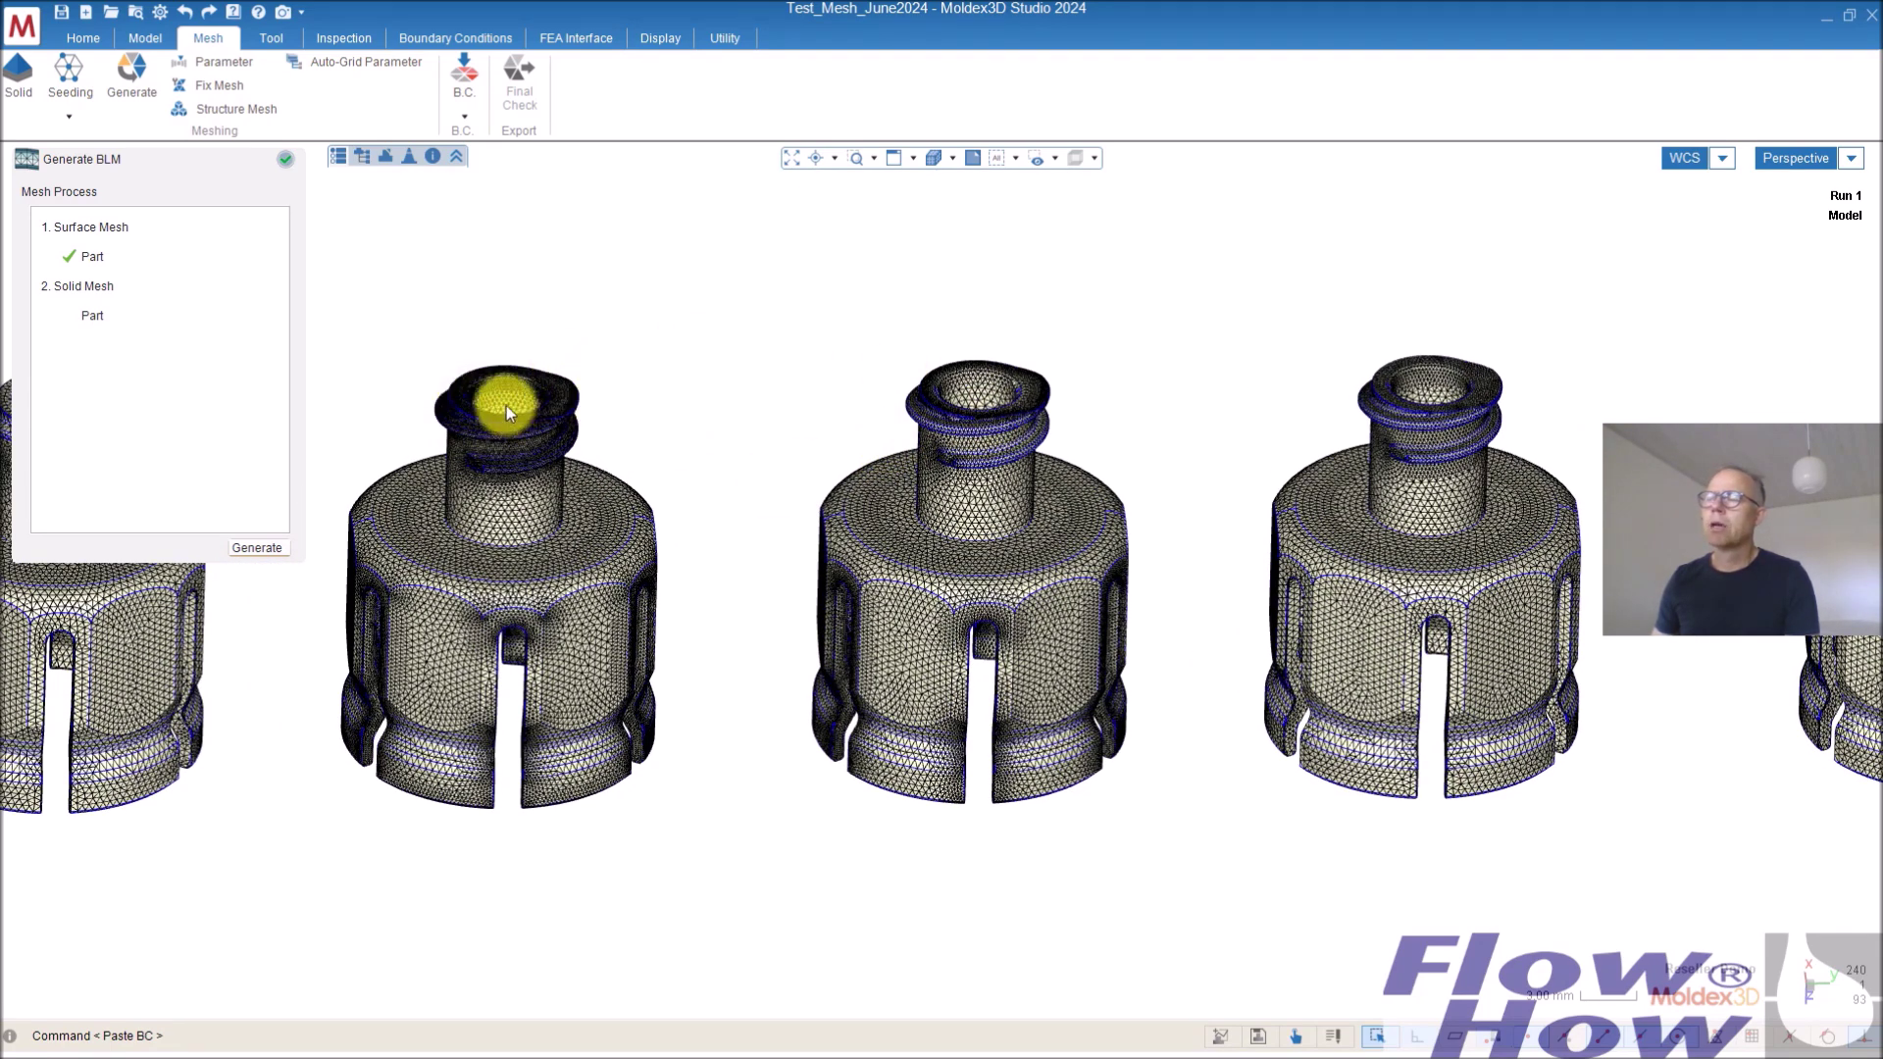
# Review the curvature-based refinement setting for the solid surface mesh in the preferences, and leave without making changes
pyautogui.click(154, 12)
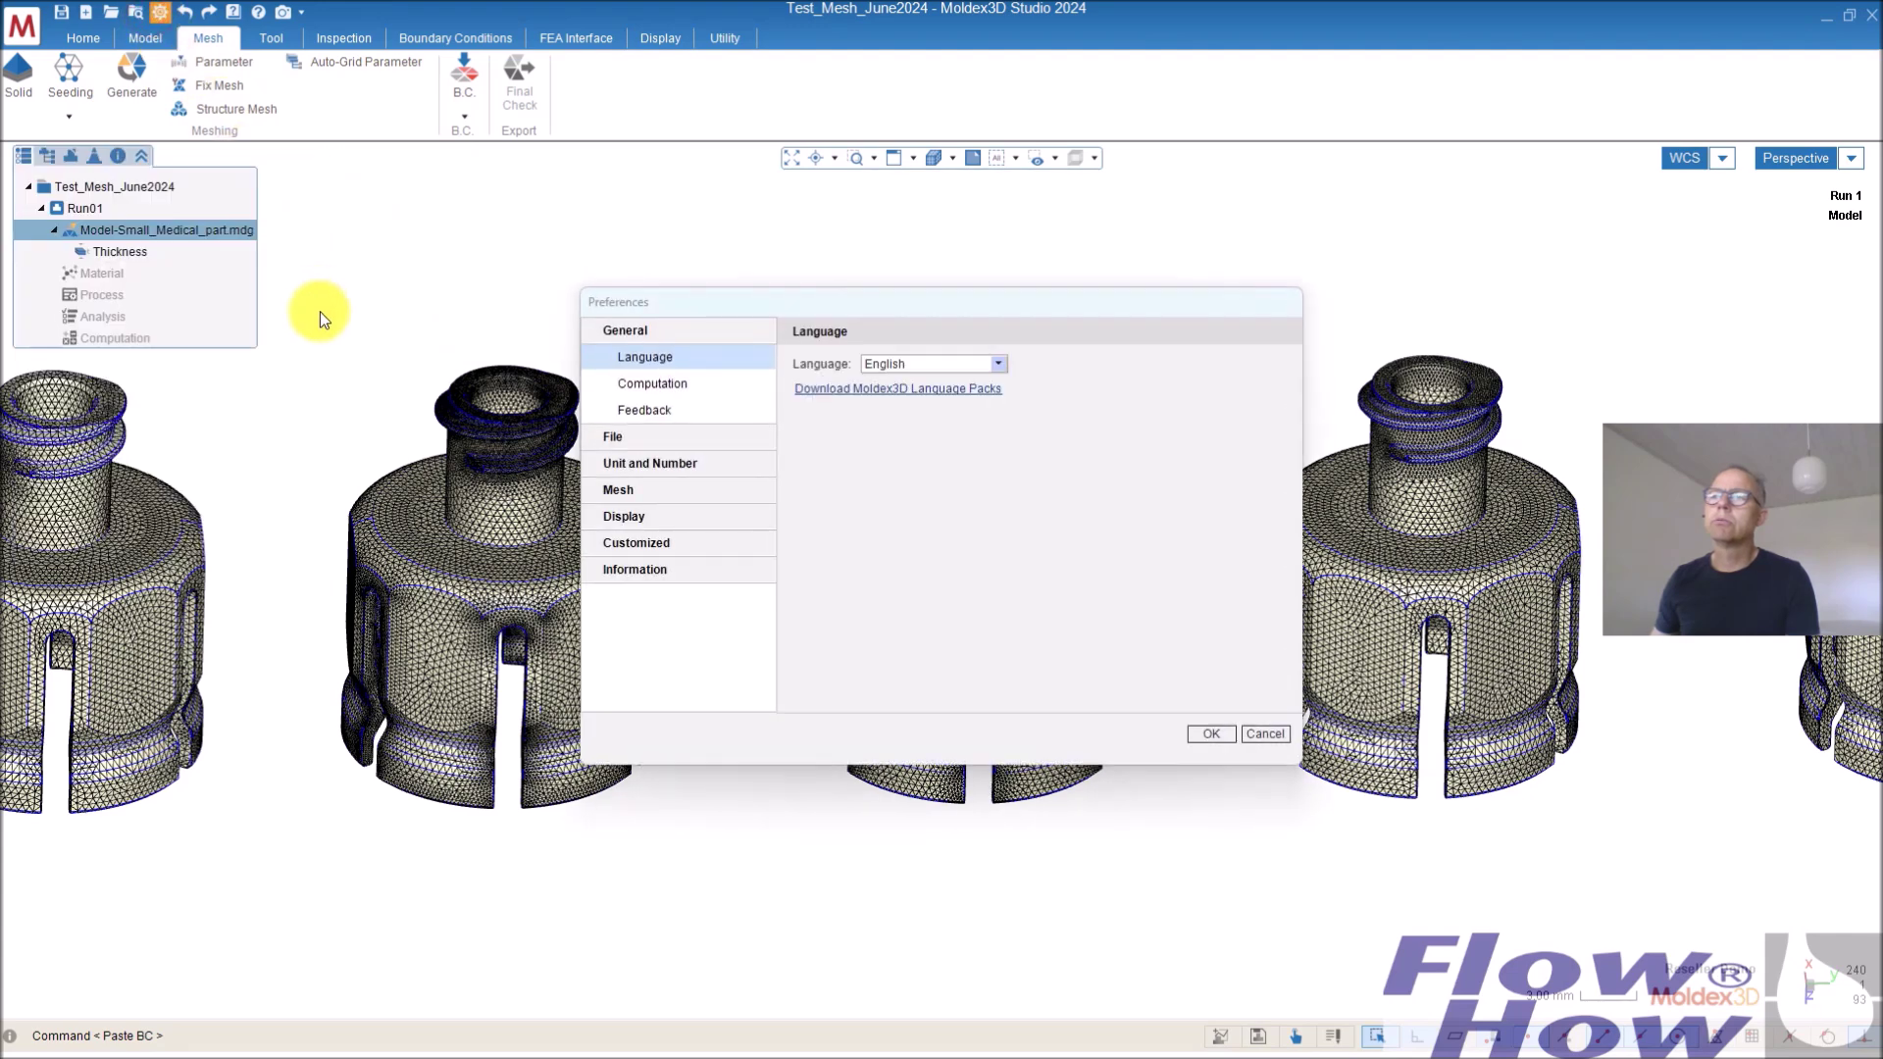
pyautogui.click(627, 490)
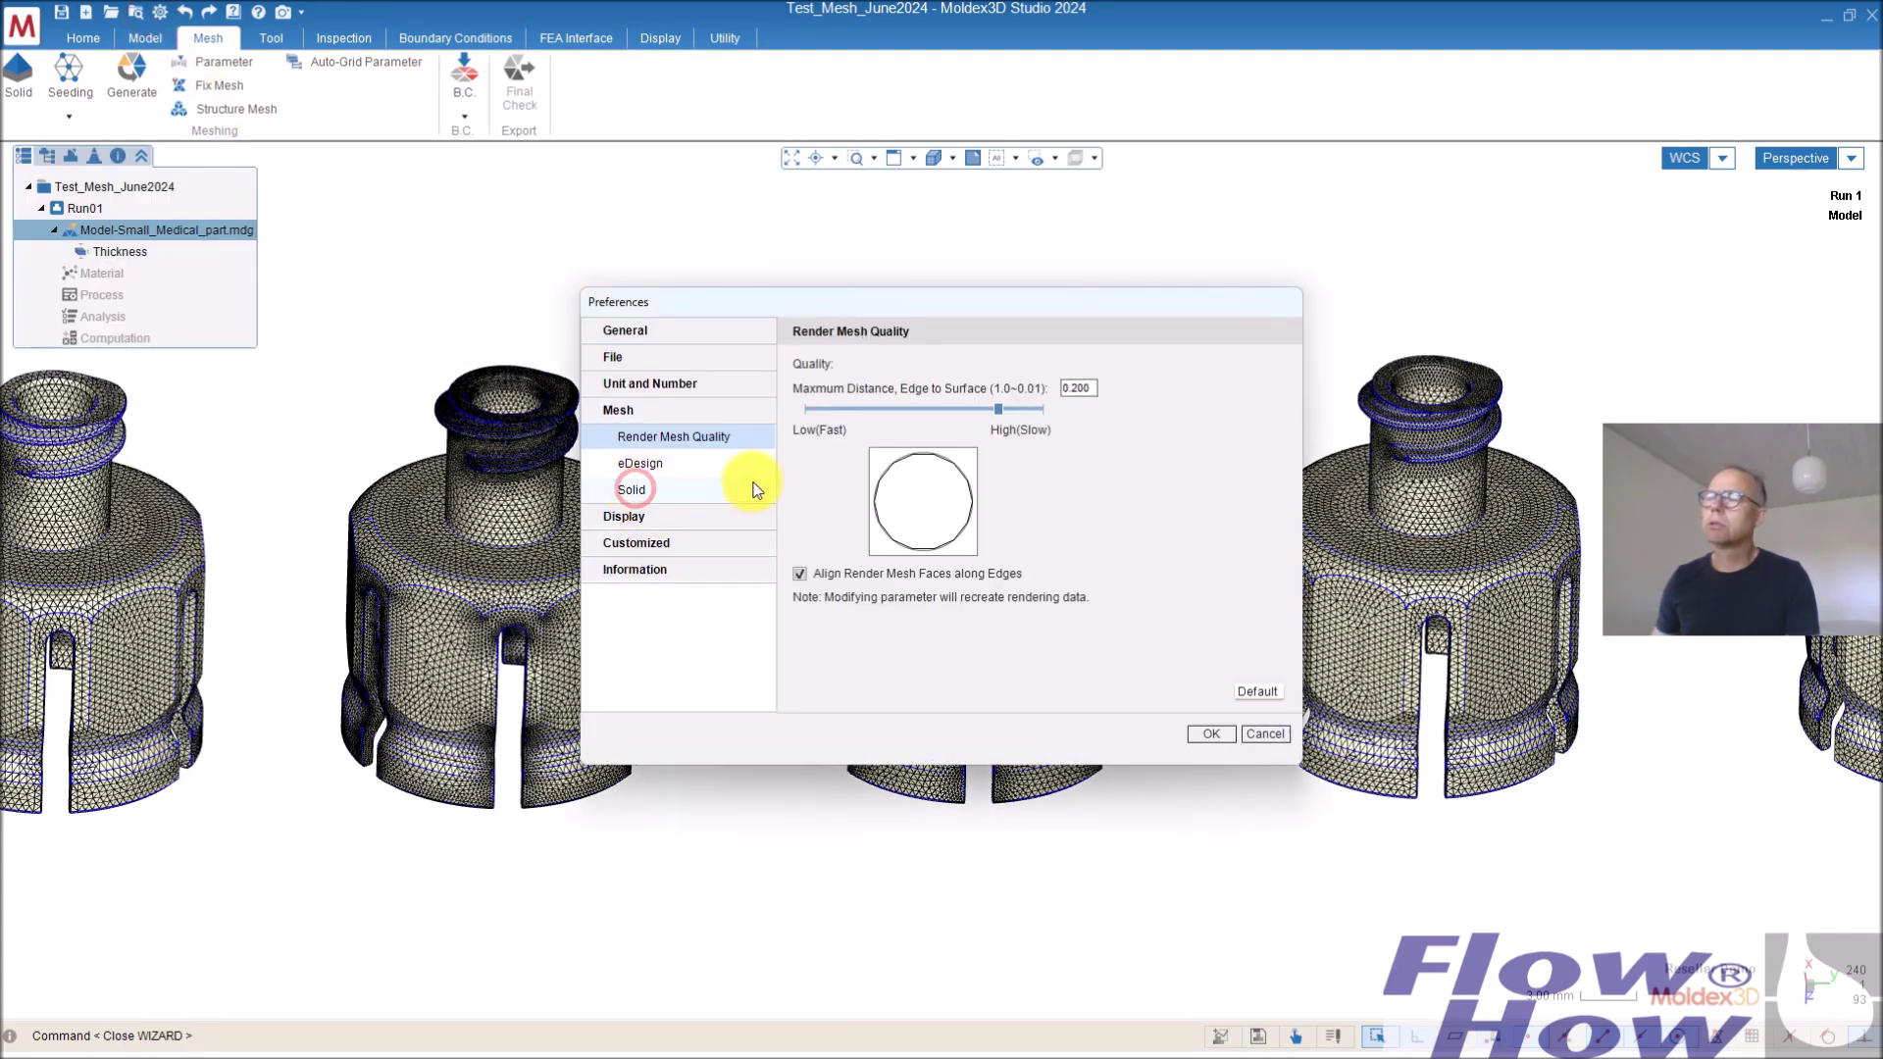
pyautogui.click(647, 491)
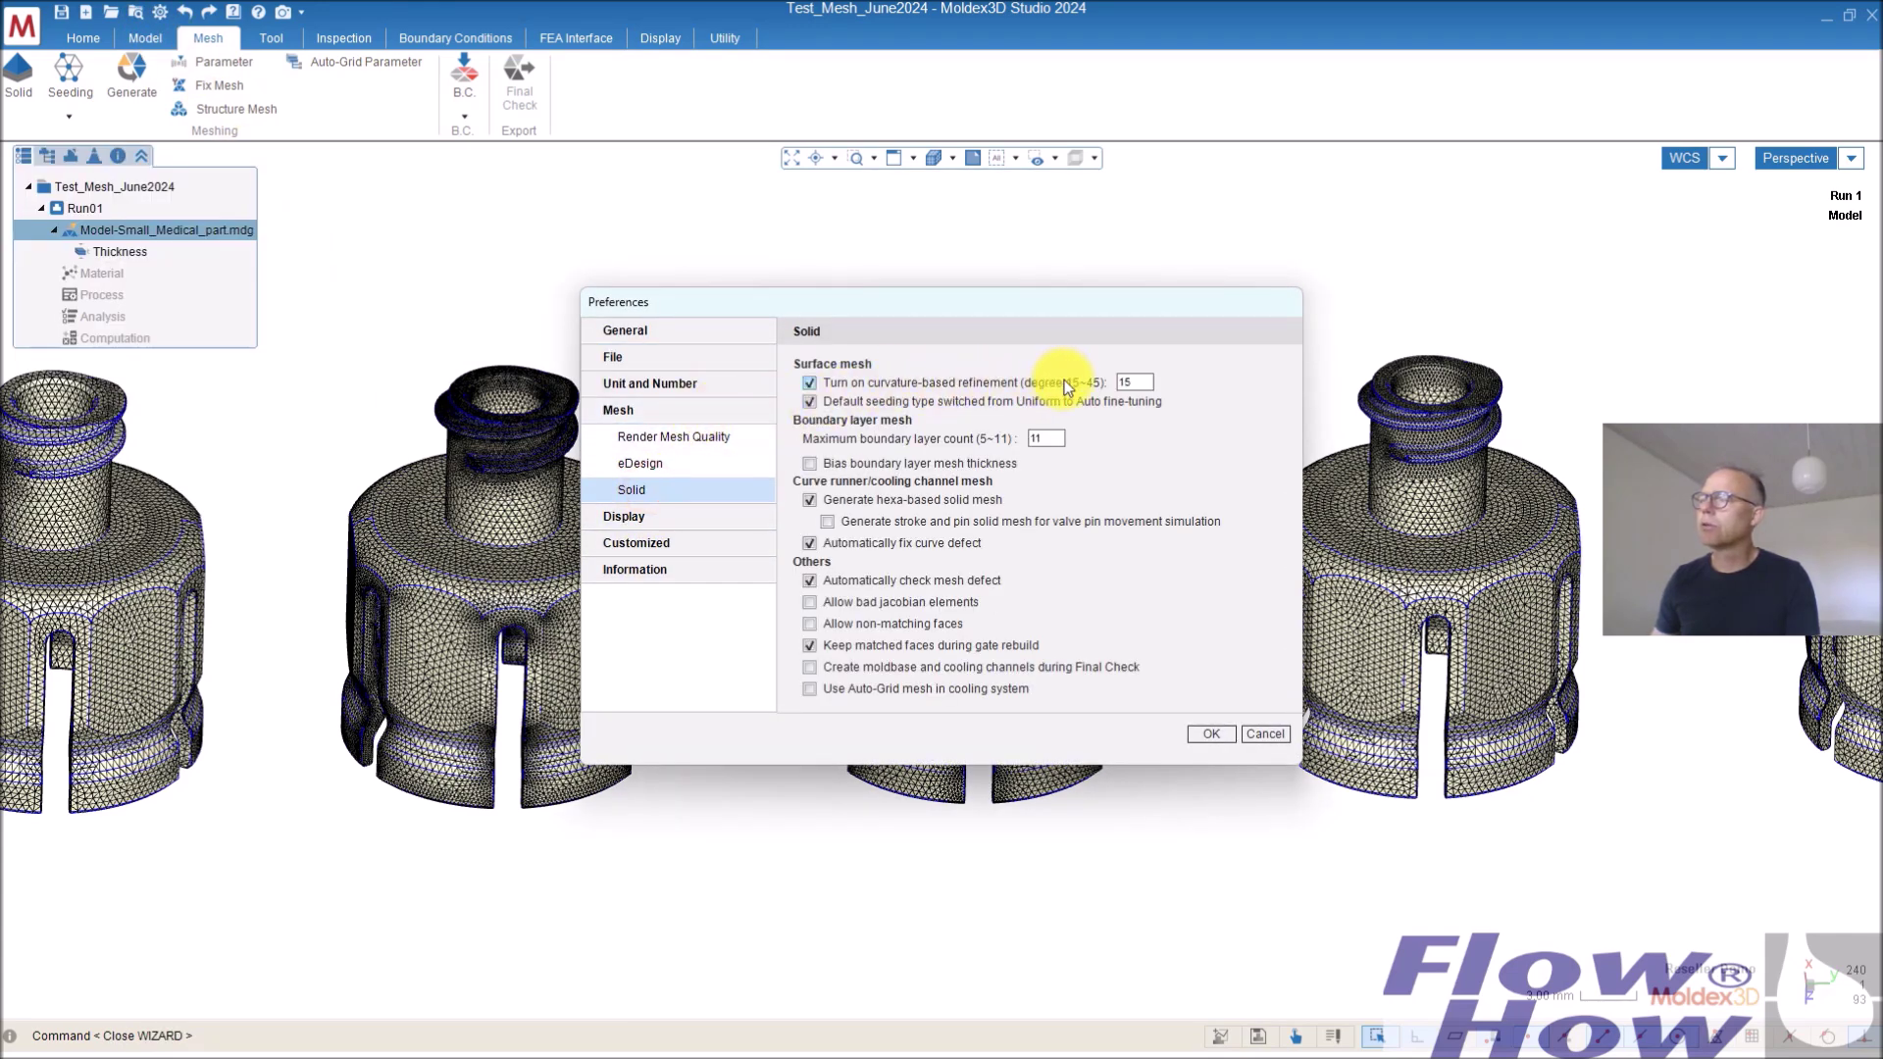
pyautogui.click(1265, 734)
# Turn off curvature-based refinement for the solid surface mesh in the preferences
pyautogui.moveTo(632, 471); pyautogui.dragTo(694, 465, button='middle')
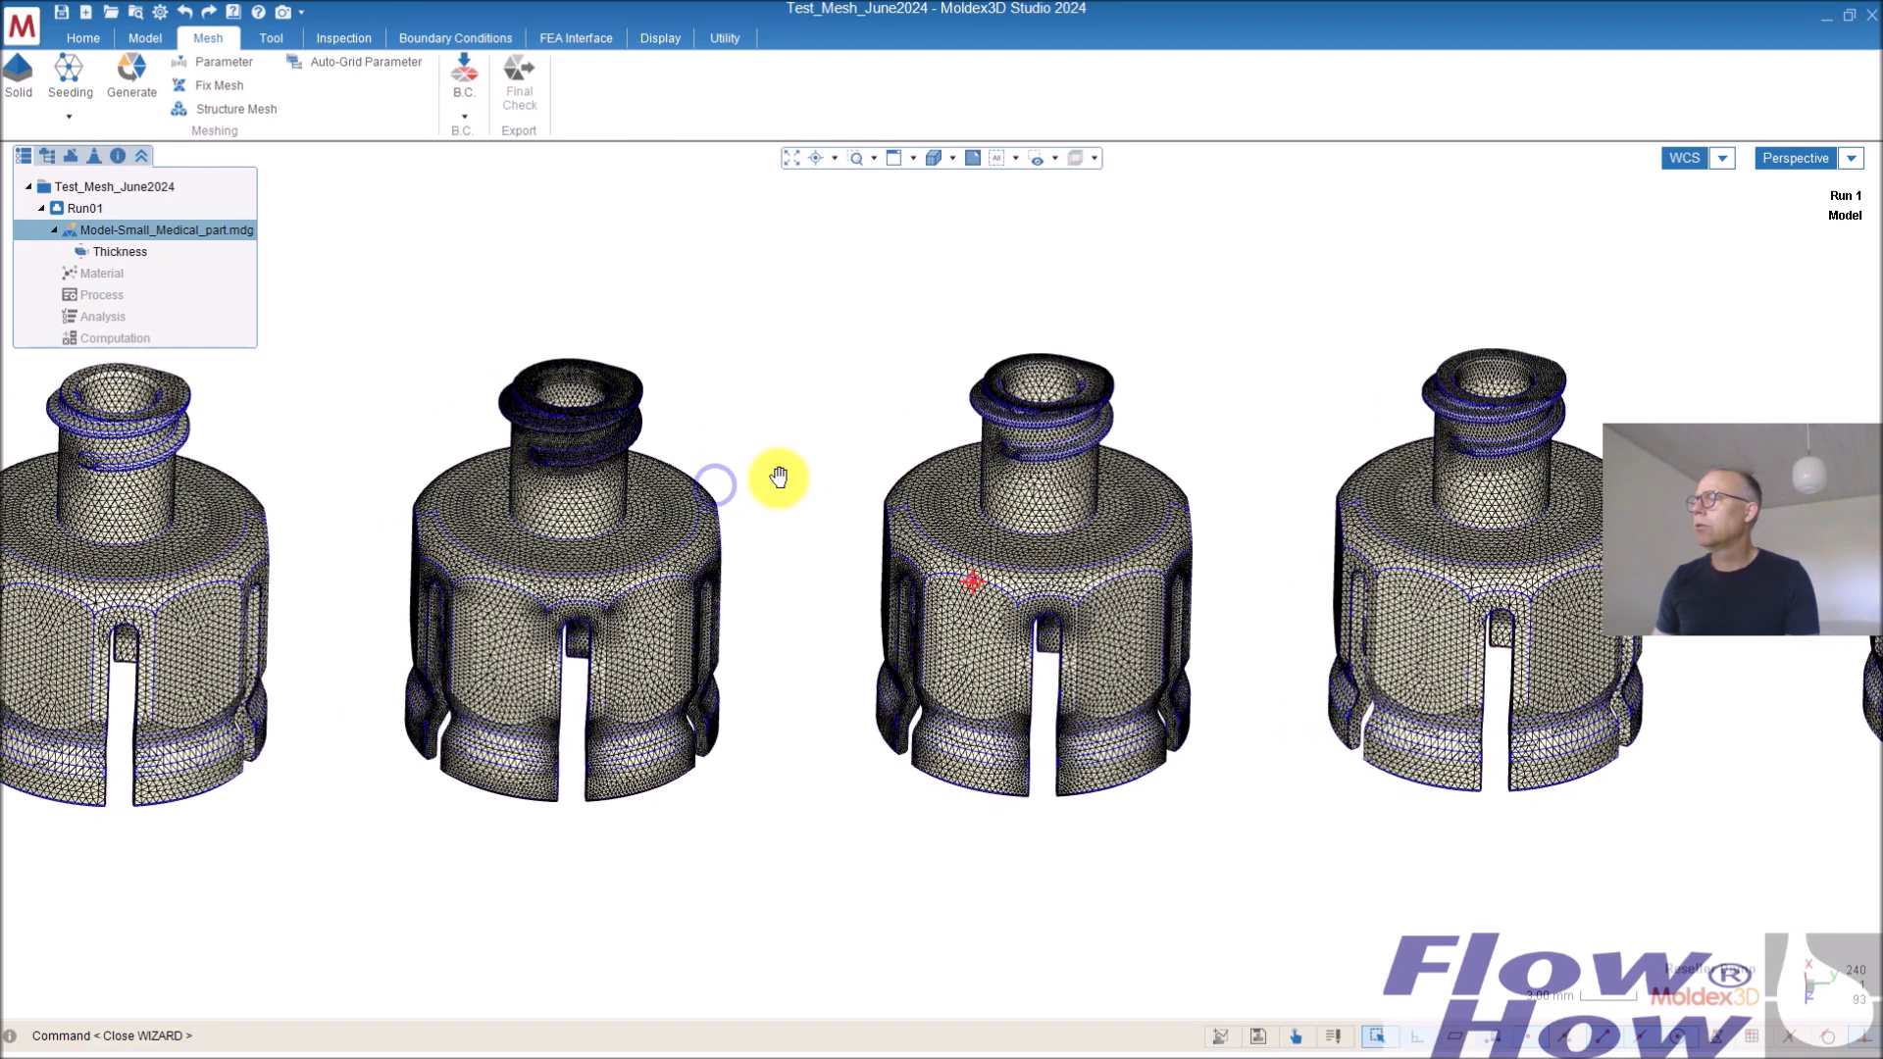
pyautogui.moveTo(1540, 506); pyautogui.dragTo(1379, 450, button='middle')
pyautogui.moveTo(1012, 386); pyautogui.dragTo(884, 422, button='middle')
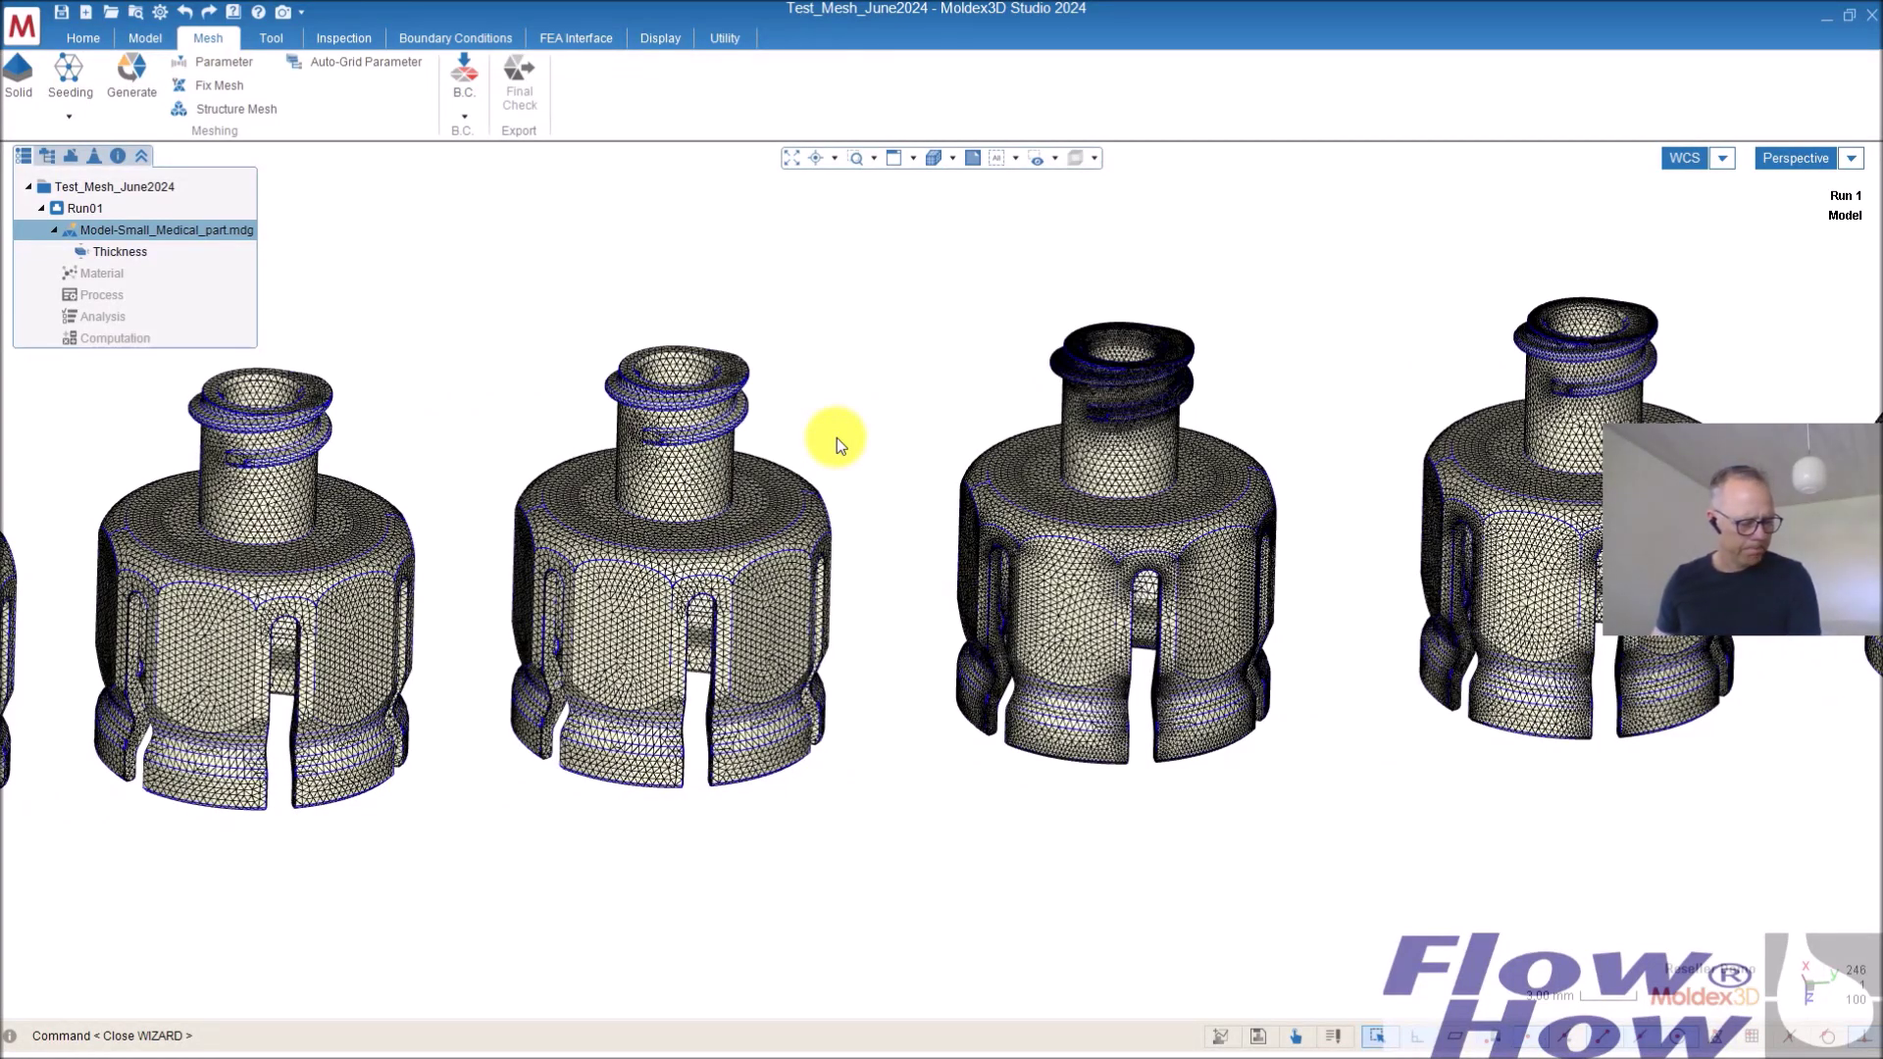
pyautogui.moveTo(875, 509); pyautogui.dragTo(849, 582, button='middle')
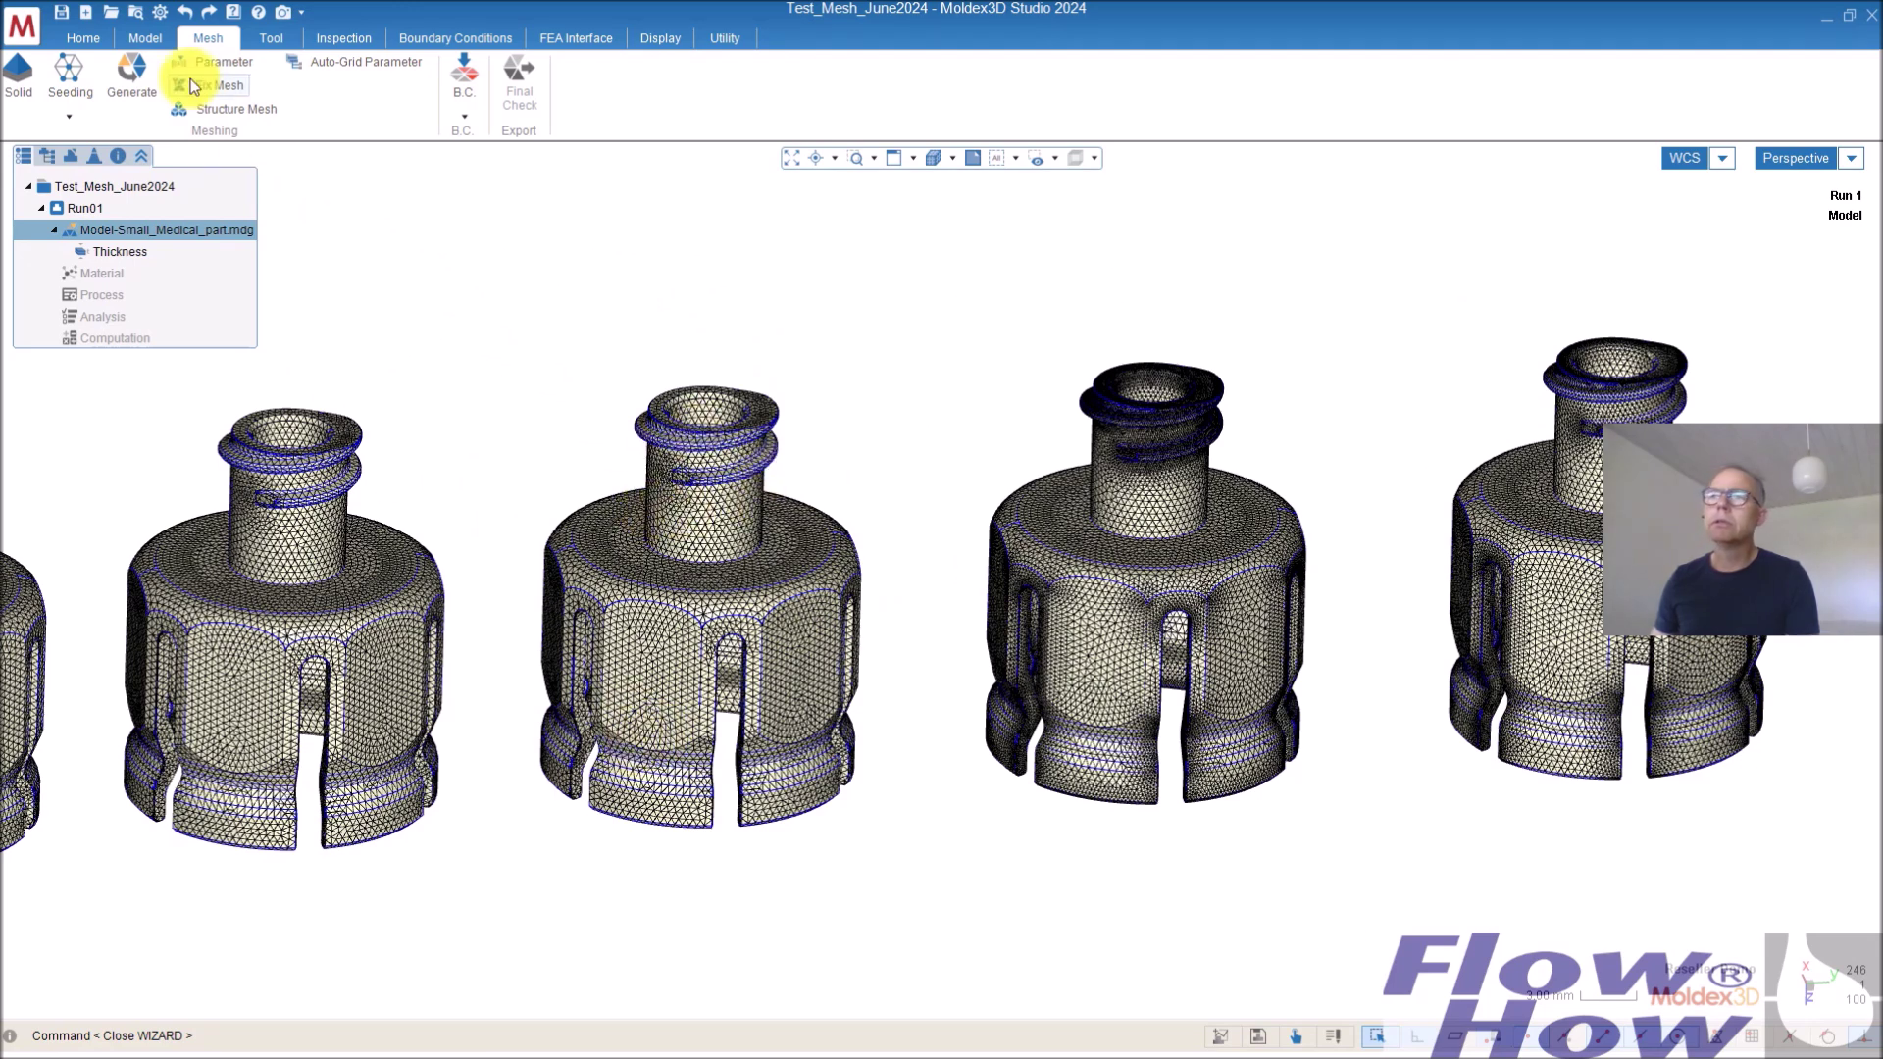
pyautogui.click(162, 16)
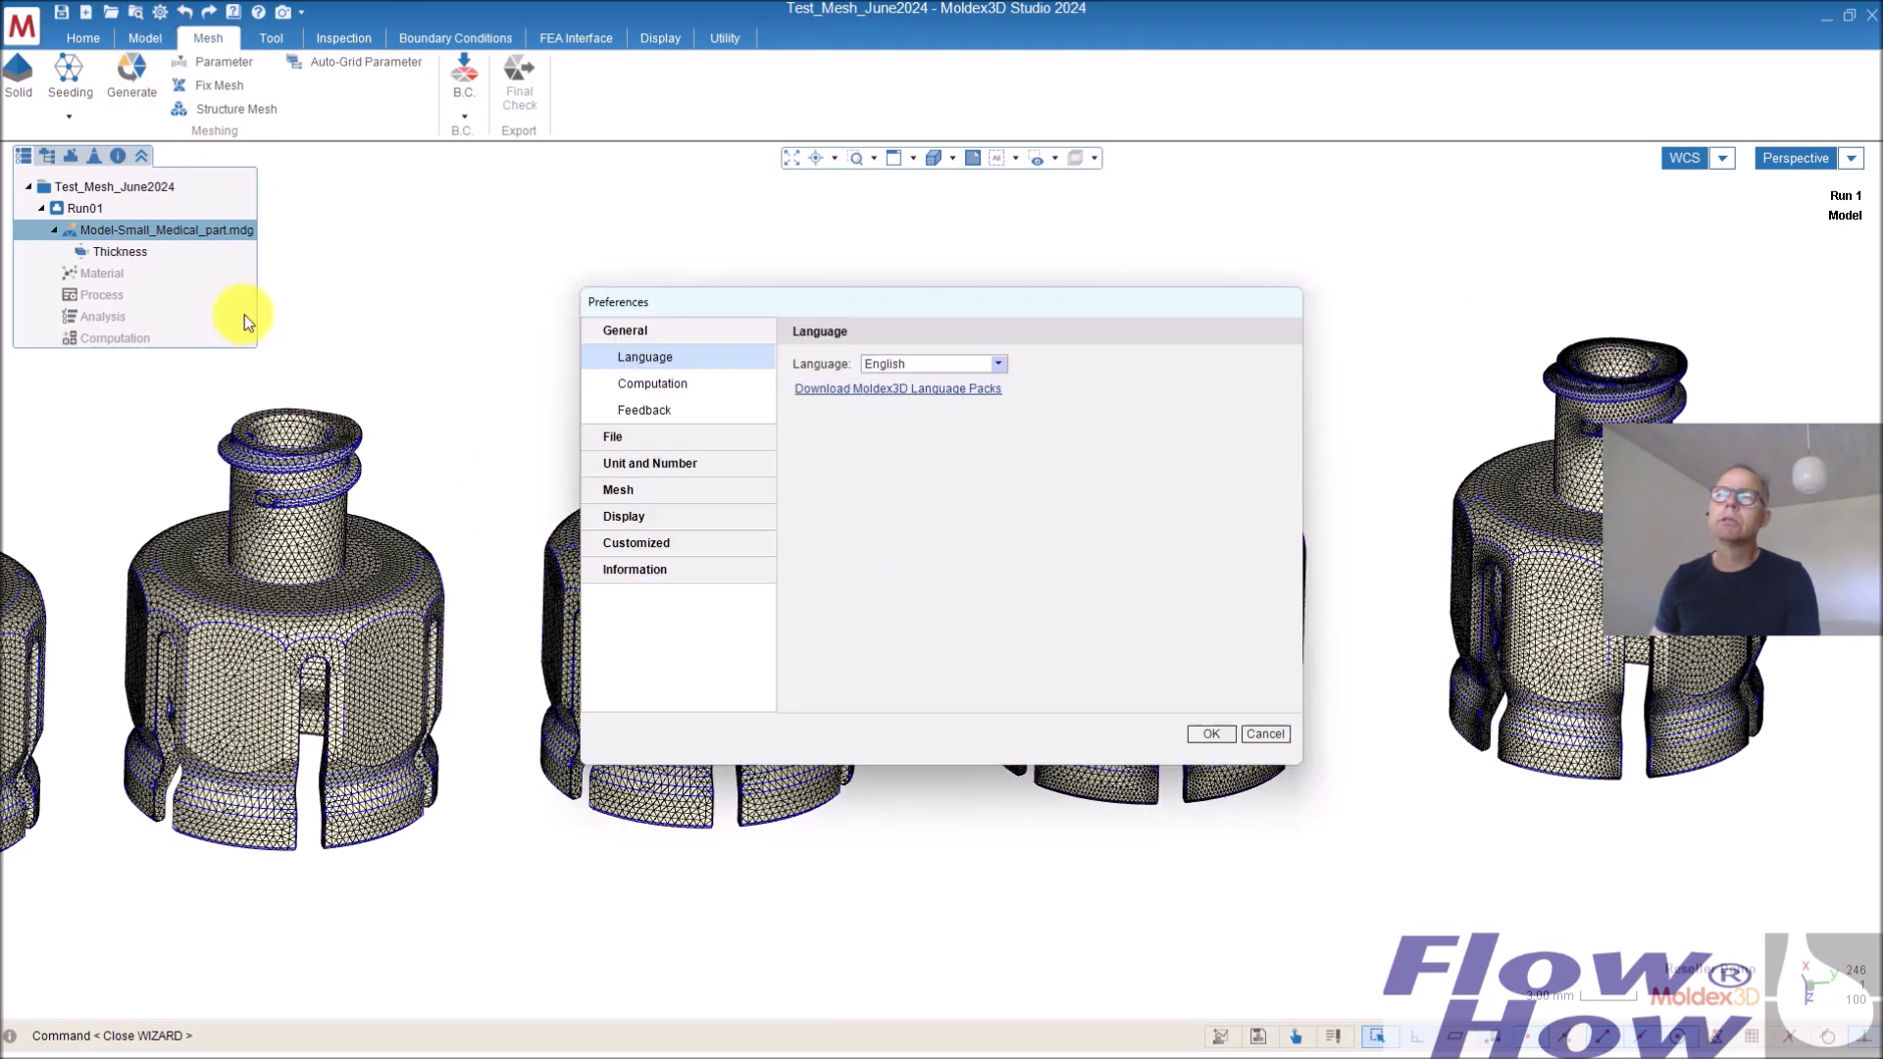
pyautogui.click(621, 490)
pyautogui.click(633, 490)
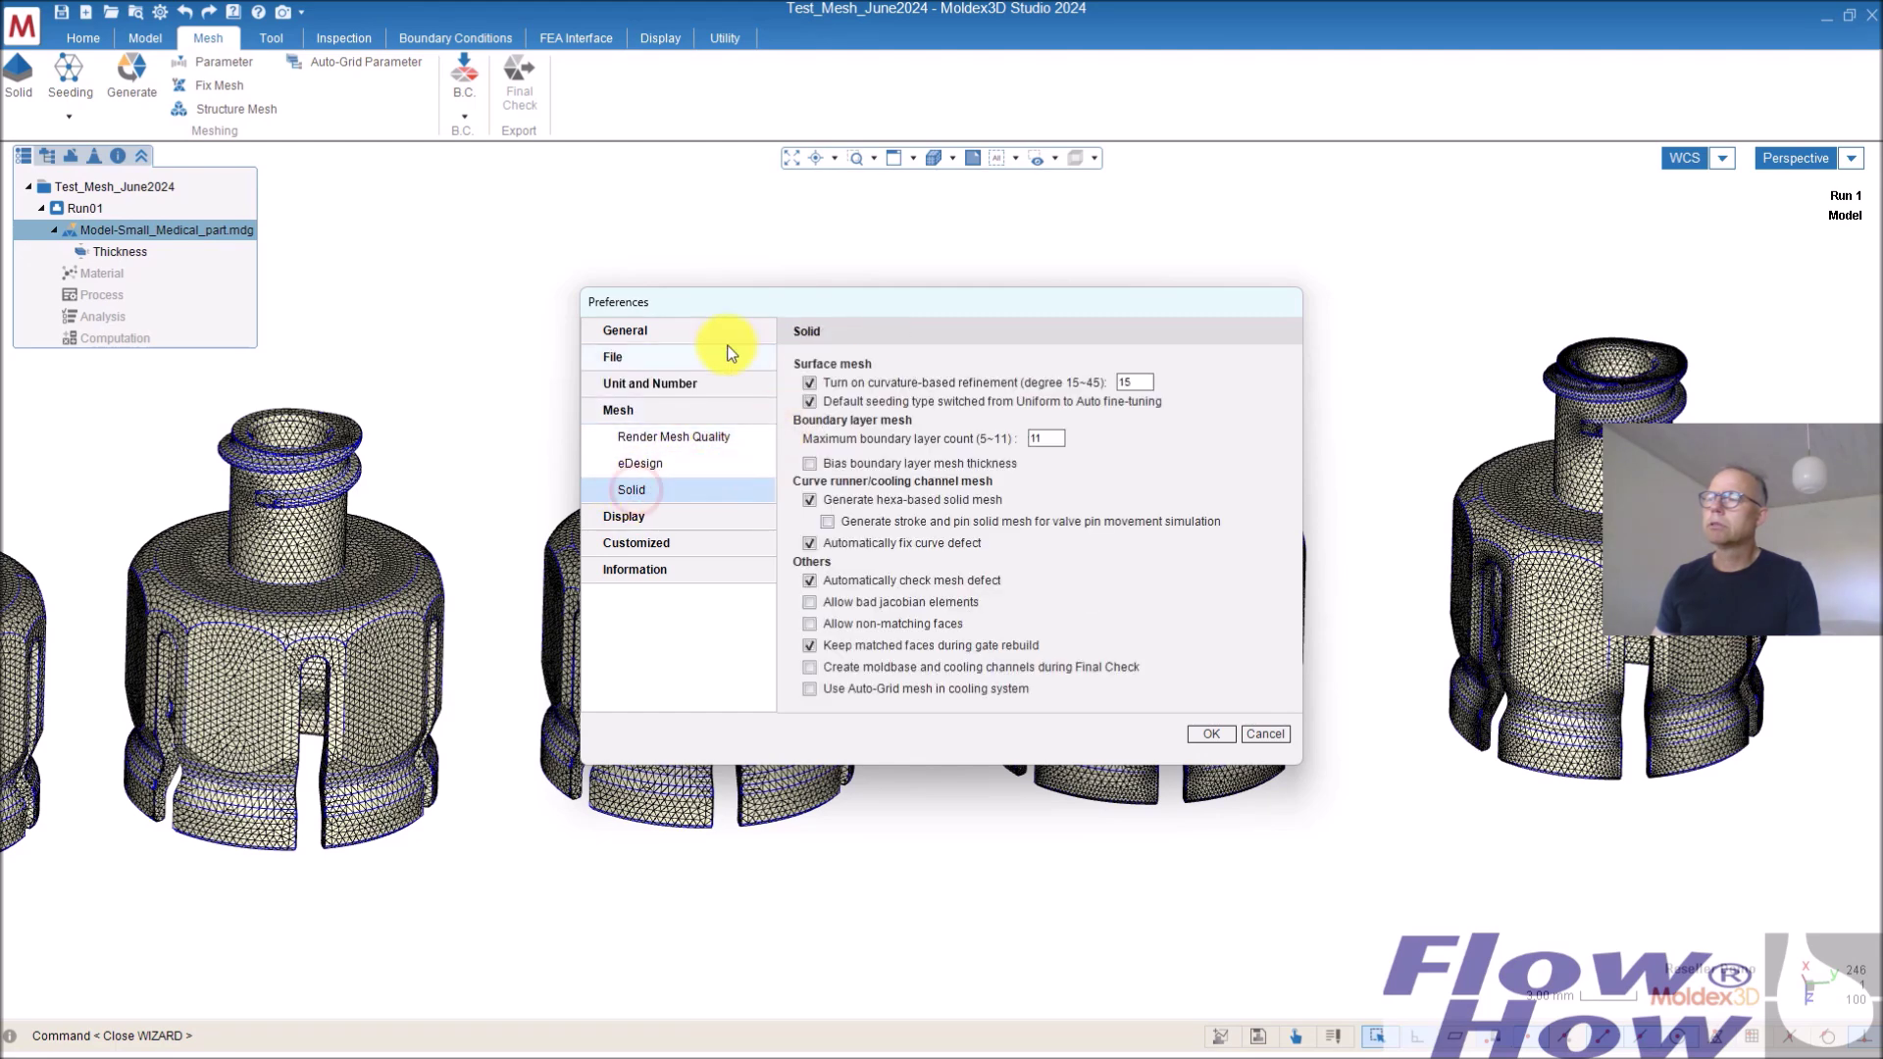
pyautogui.click(810, 385)
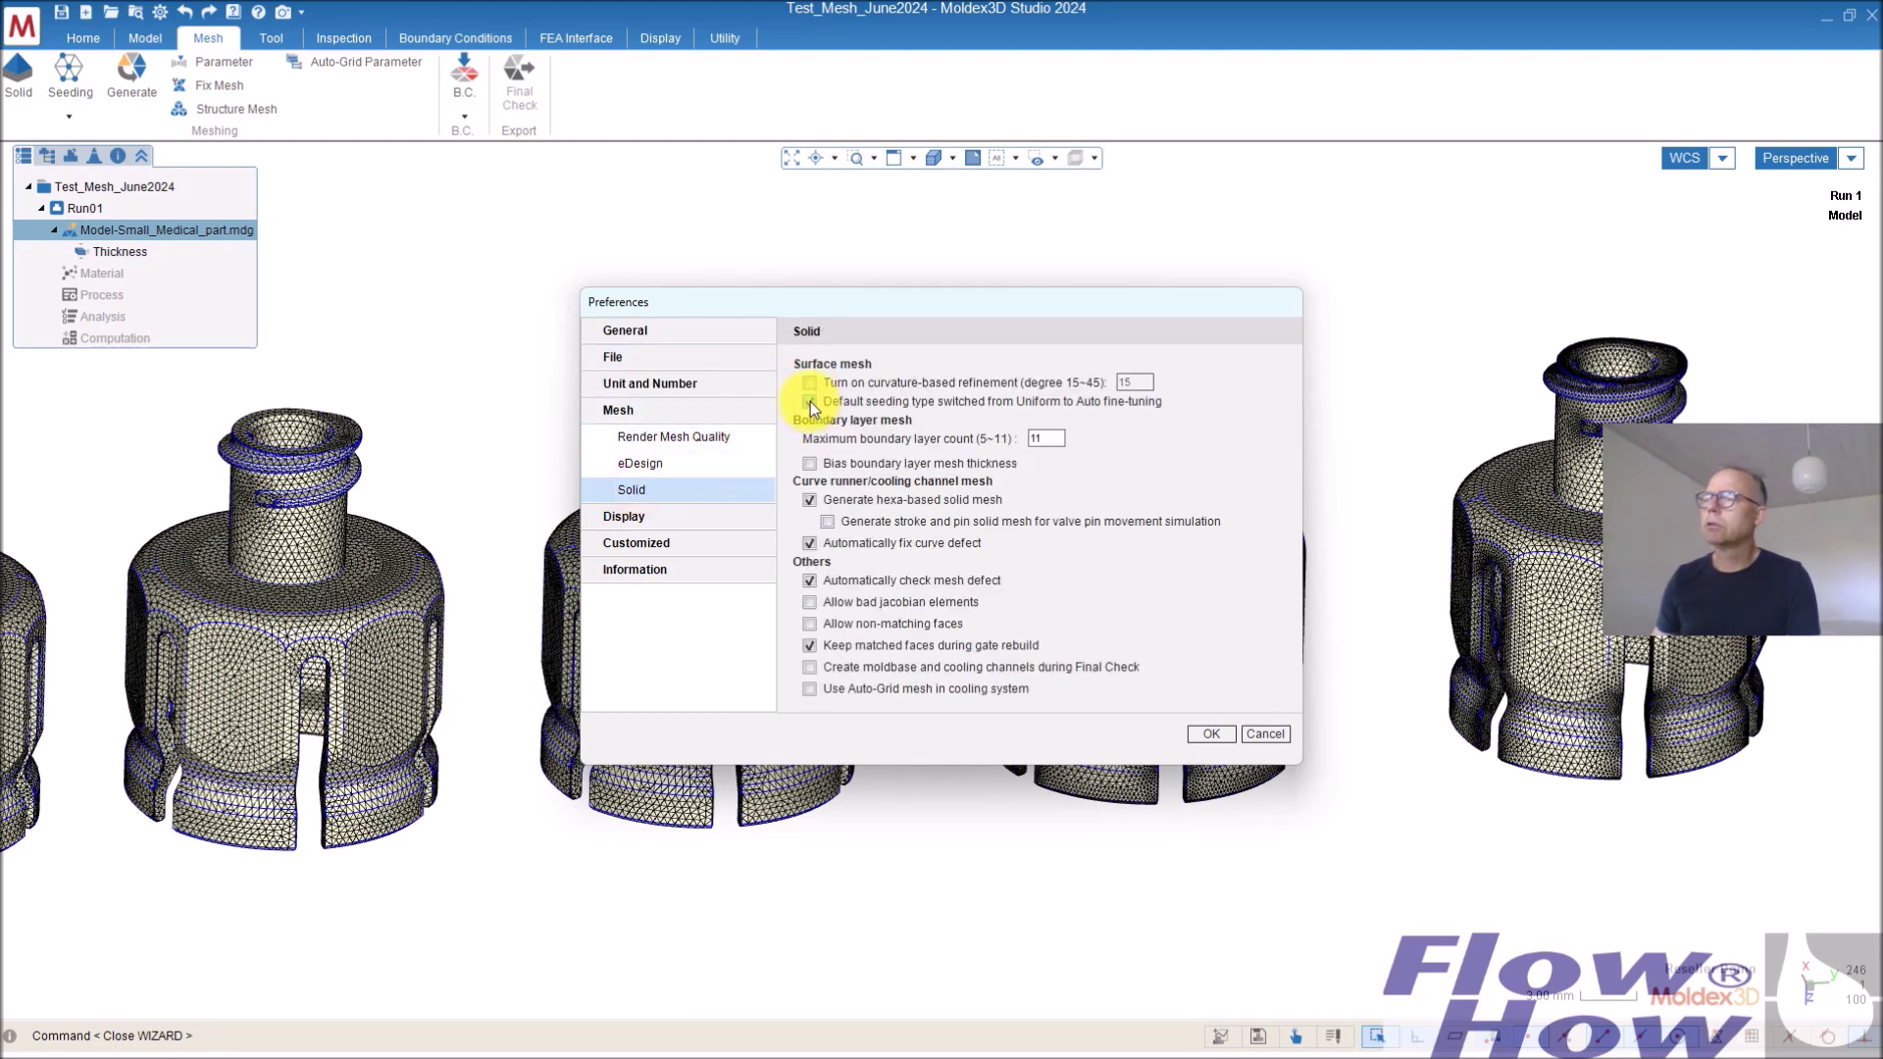
pyautogui.click(1211, 734)
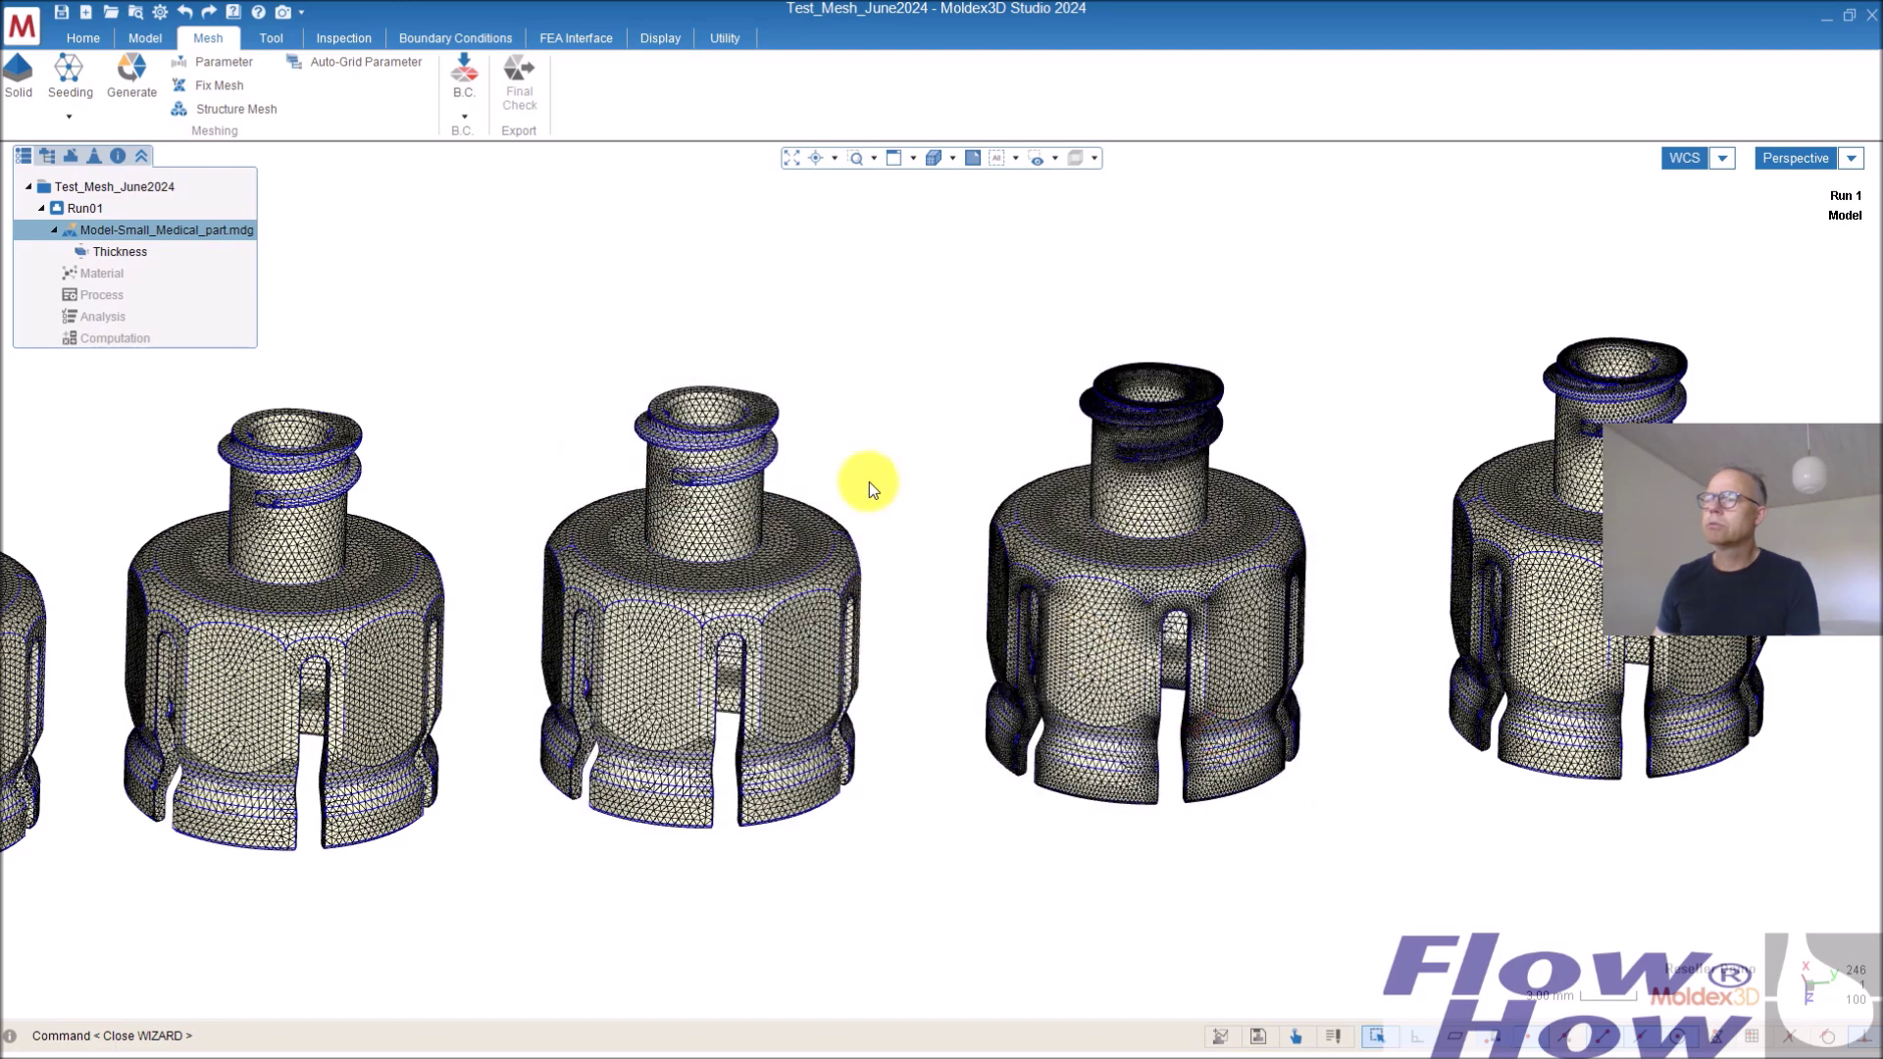
# Reset the global mesh size of the copy beside the most densely refined part to 0.4 and accept its node seeding
pyautogui.click(69, 73)
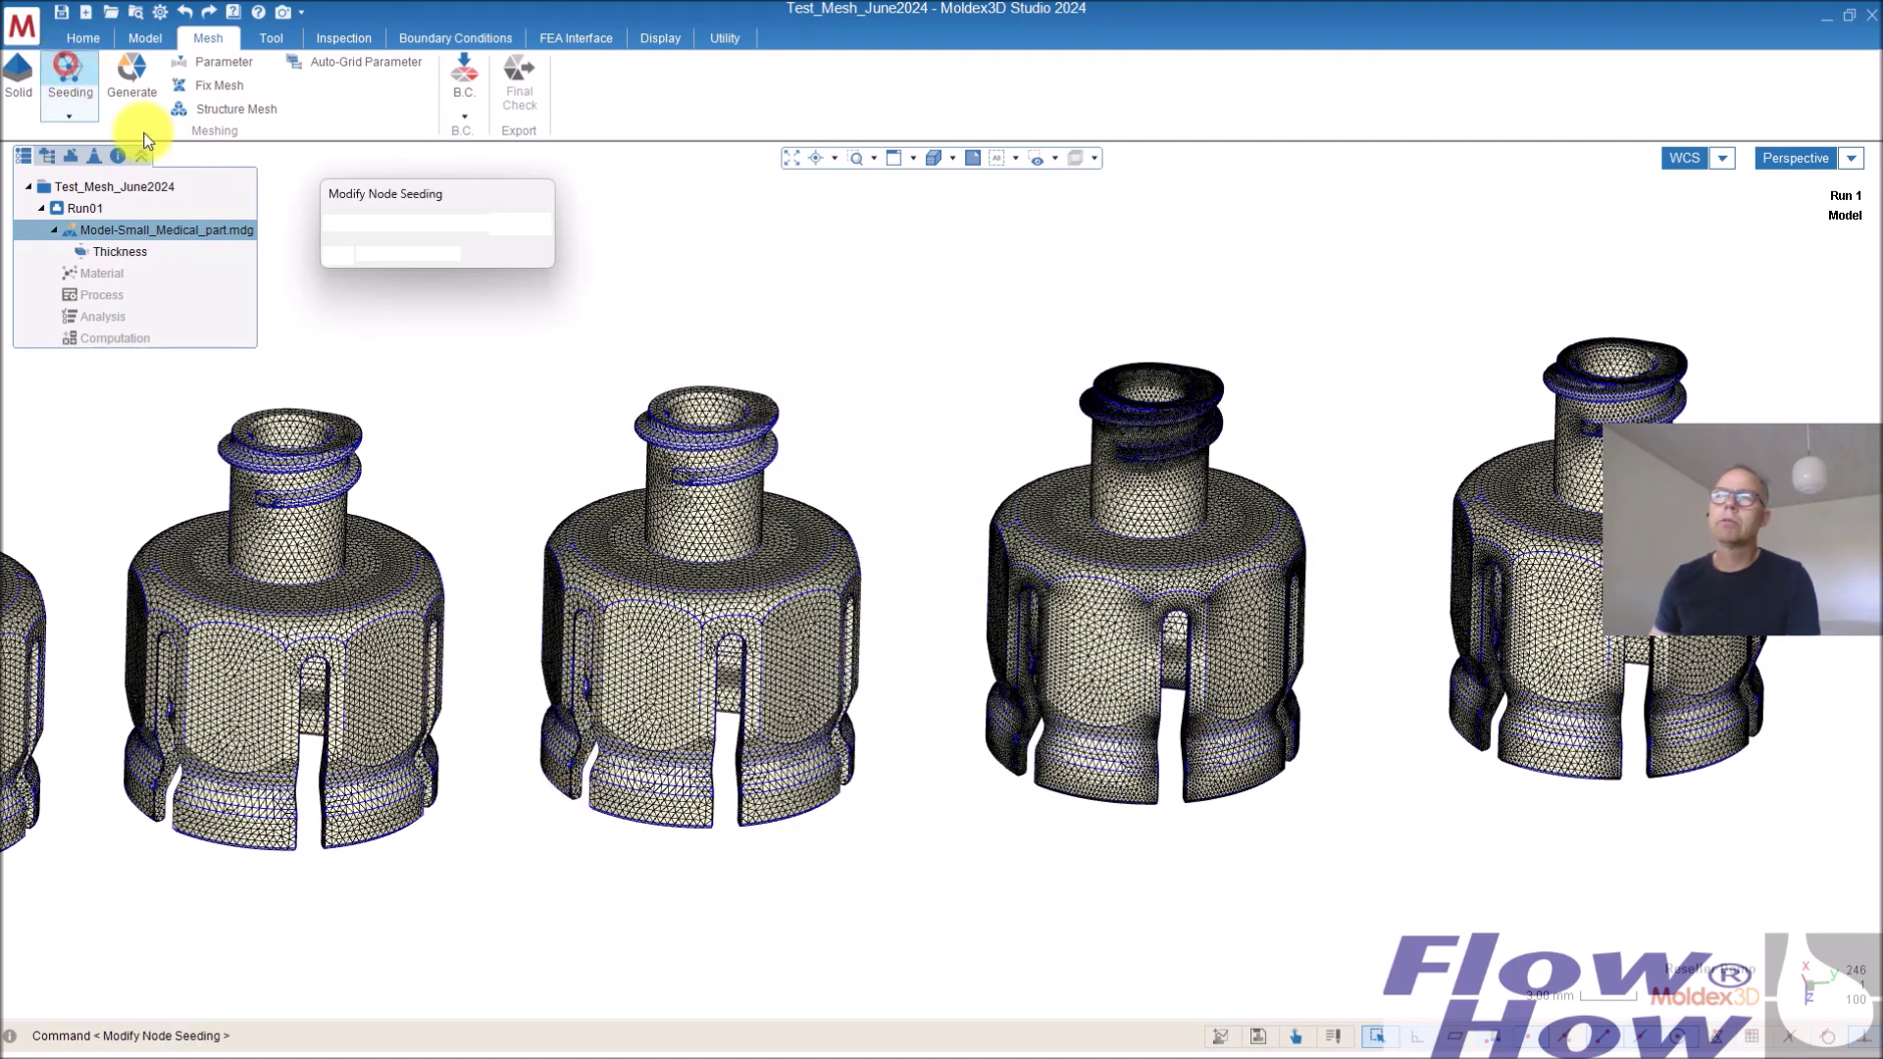
pyautogui.moveTo(514, 841); pyautogui.dragTo(922, 353)
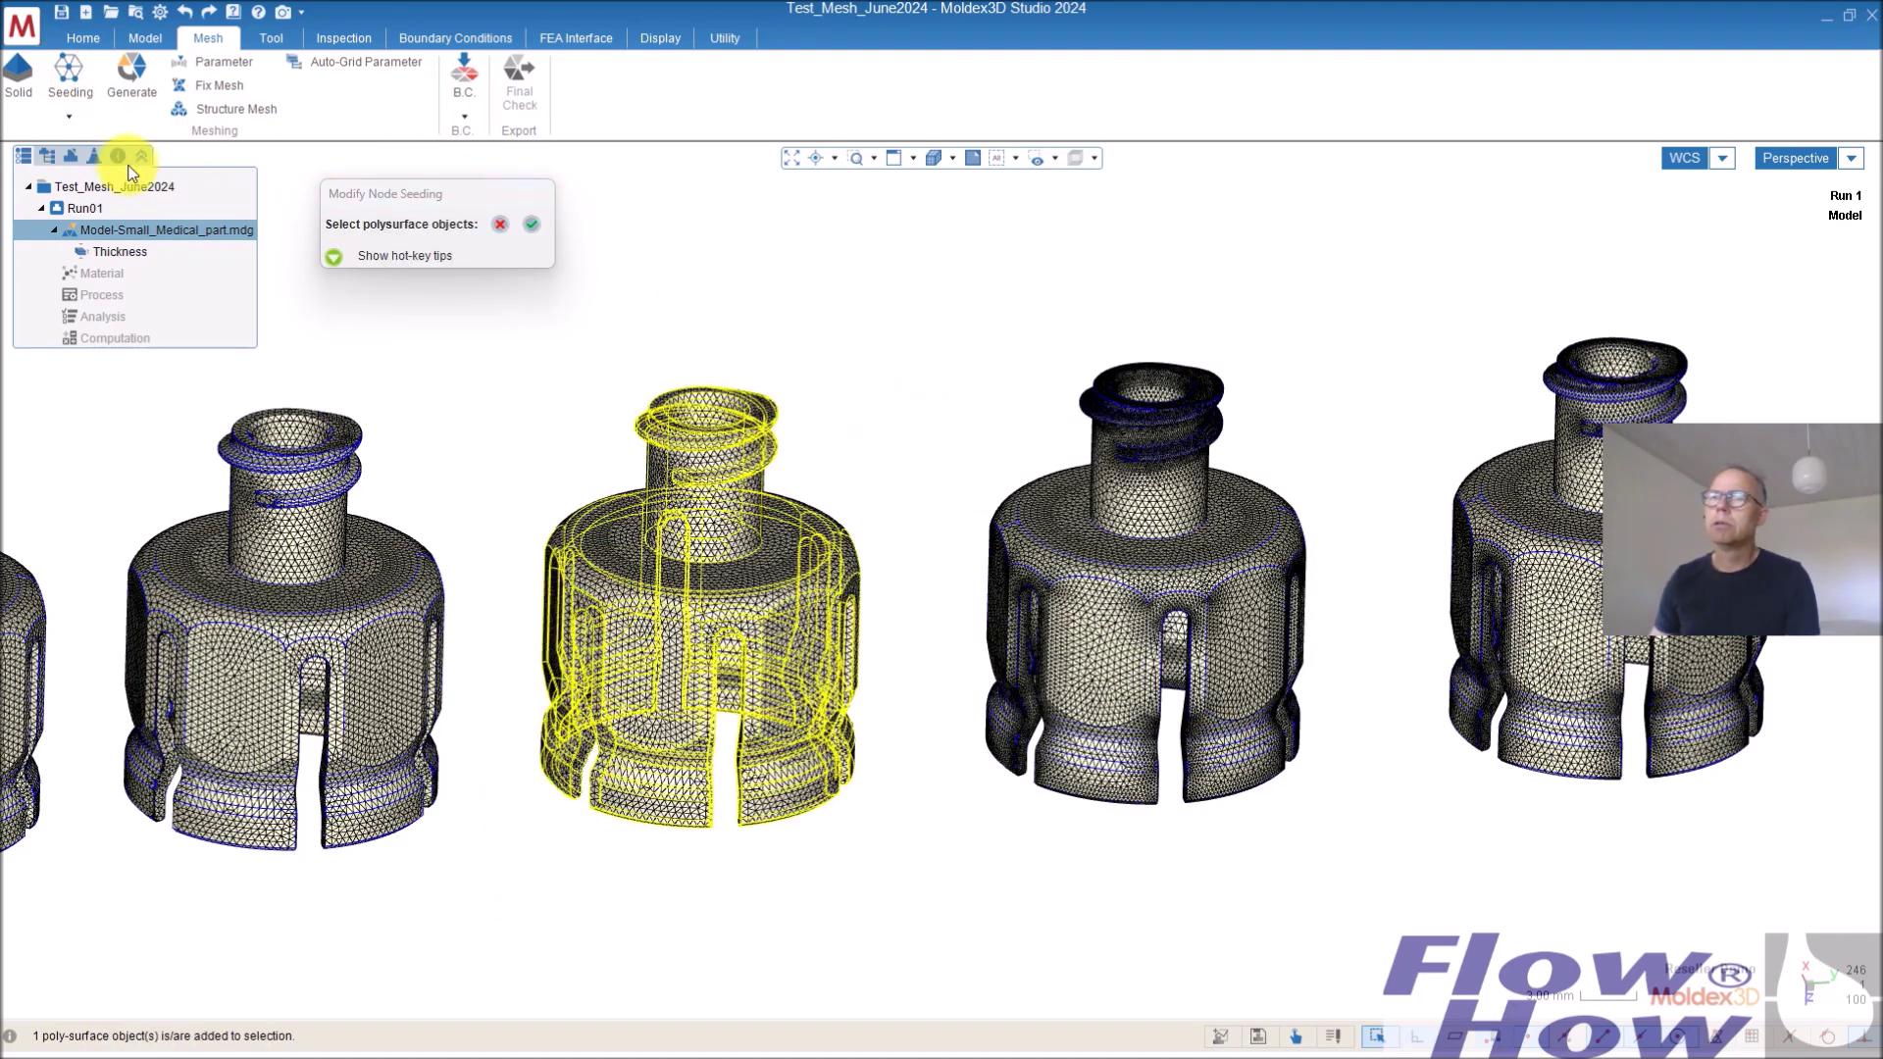
pyautogui.click(531, 223)
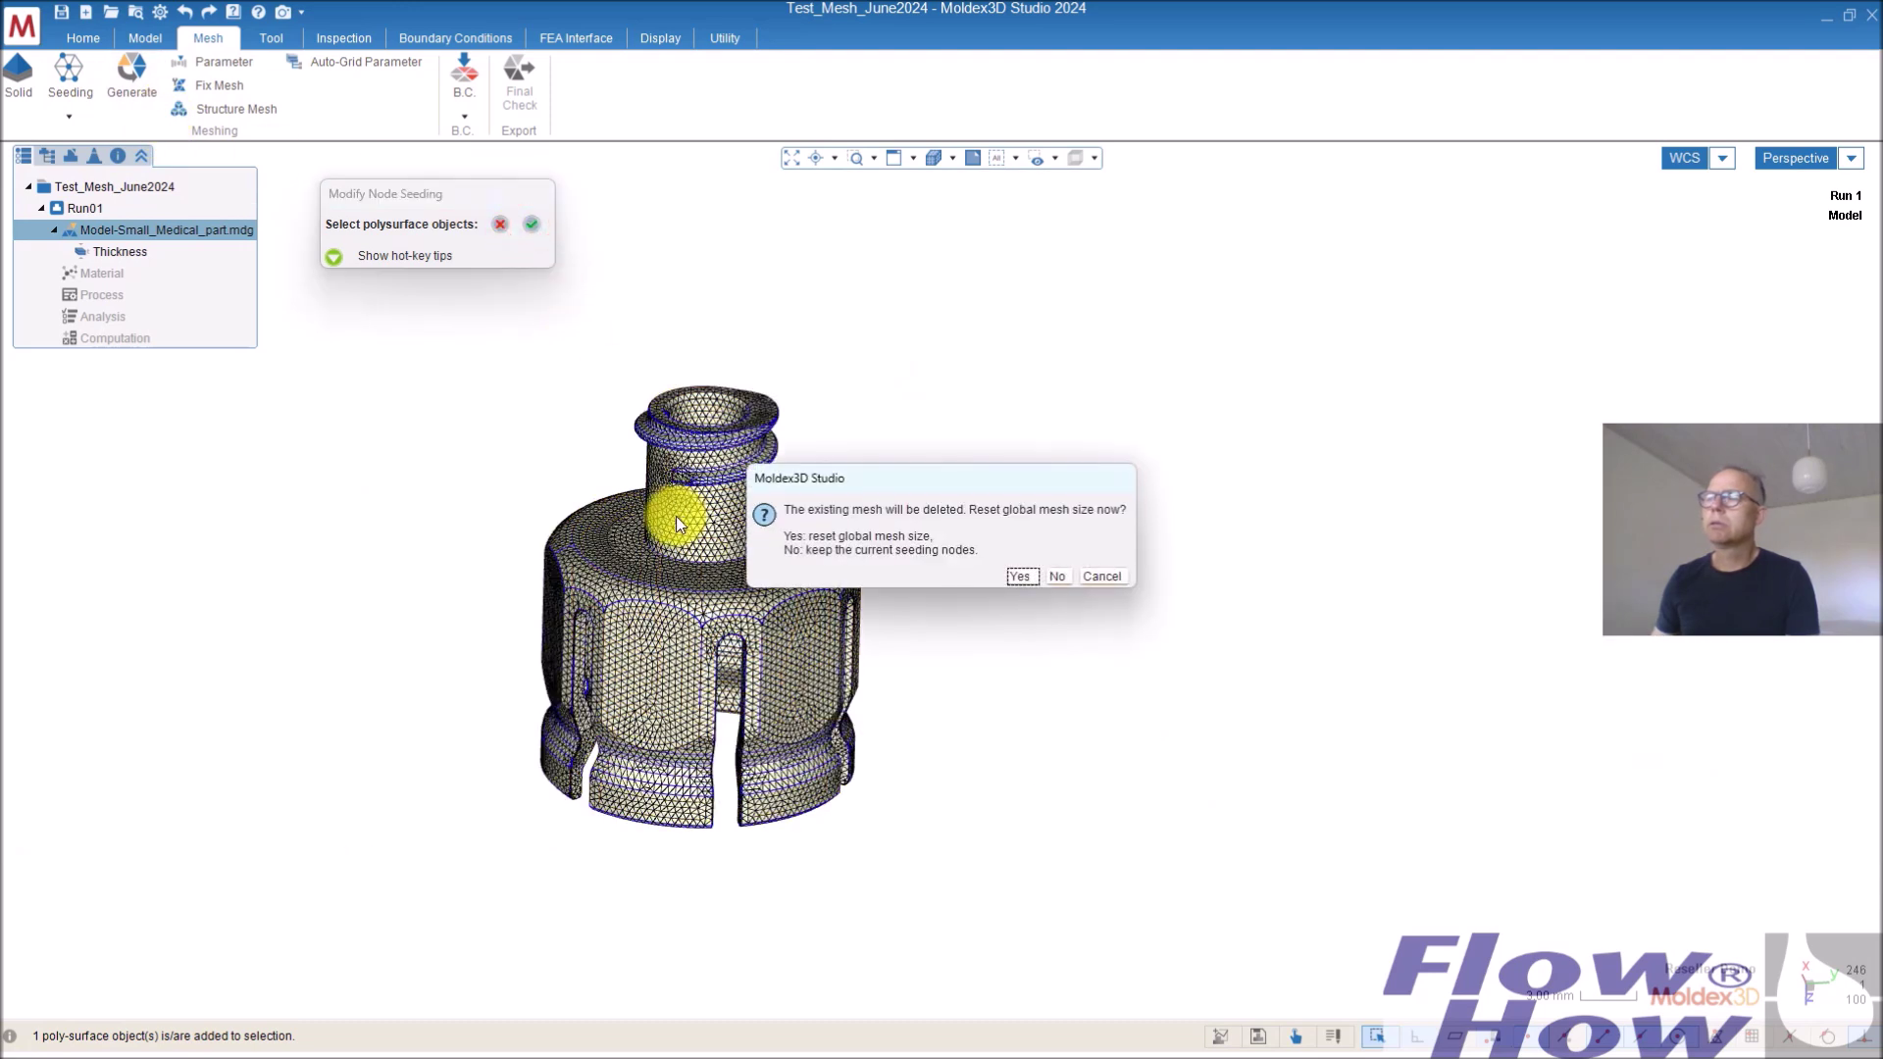
pyautogui.click(1062, 576)
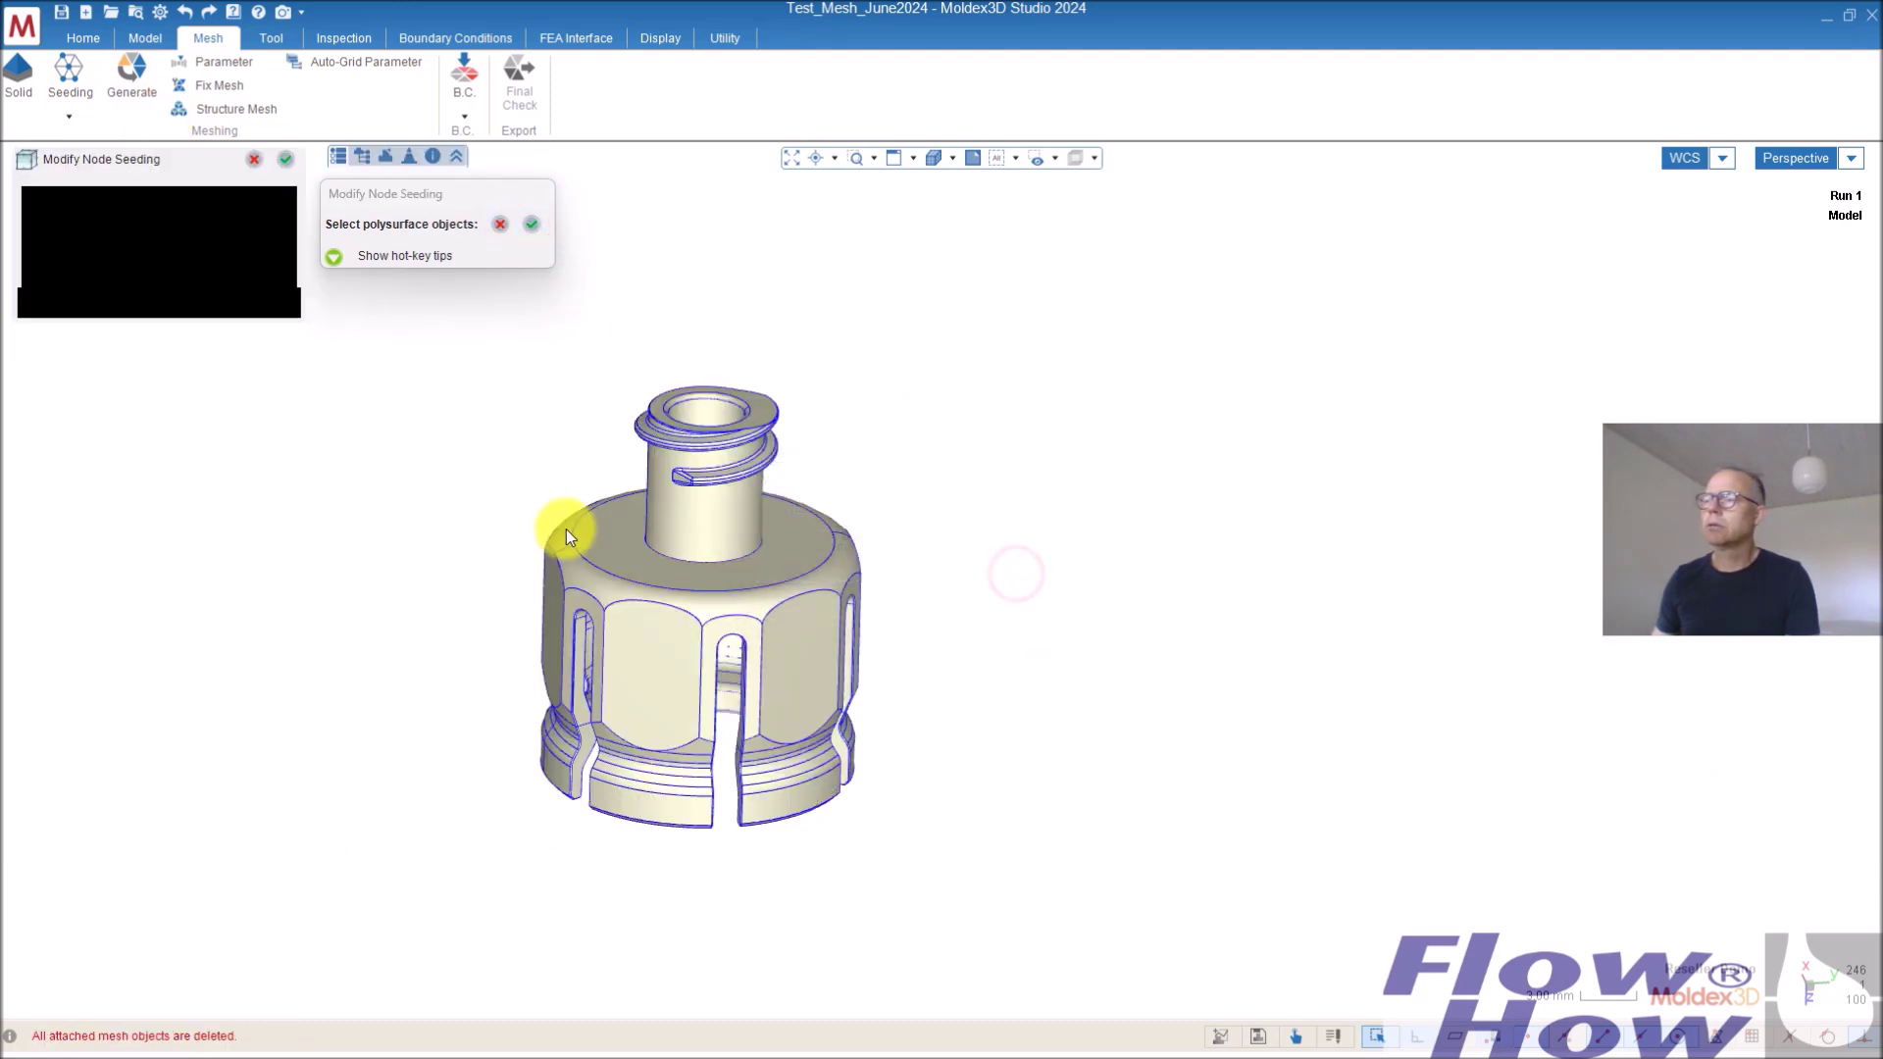
pyautogui.doubleClick(144, 224)
pyautogui.write('4')
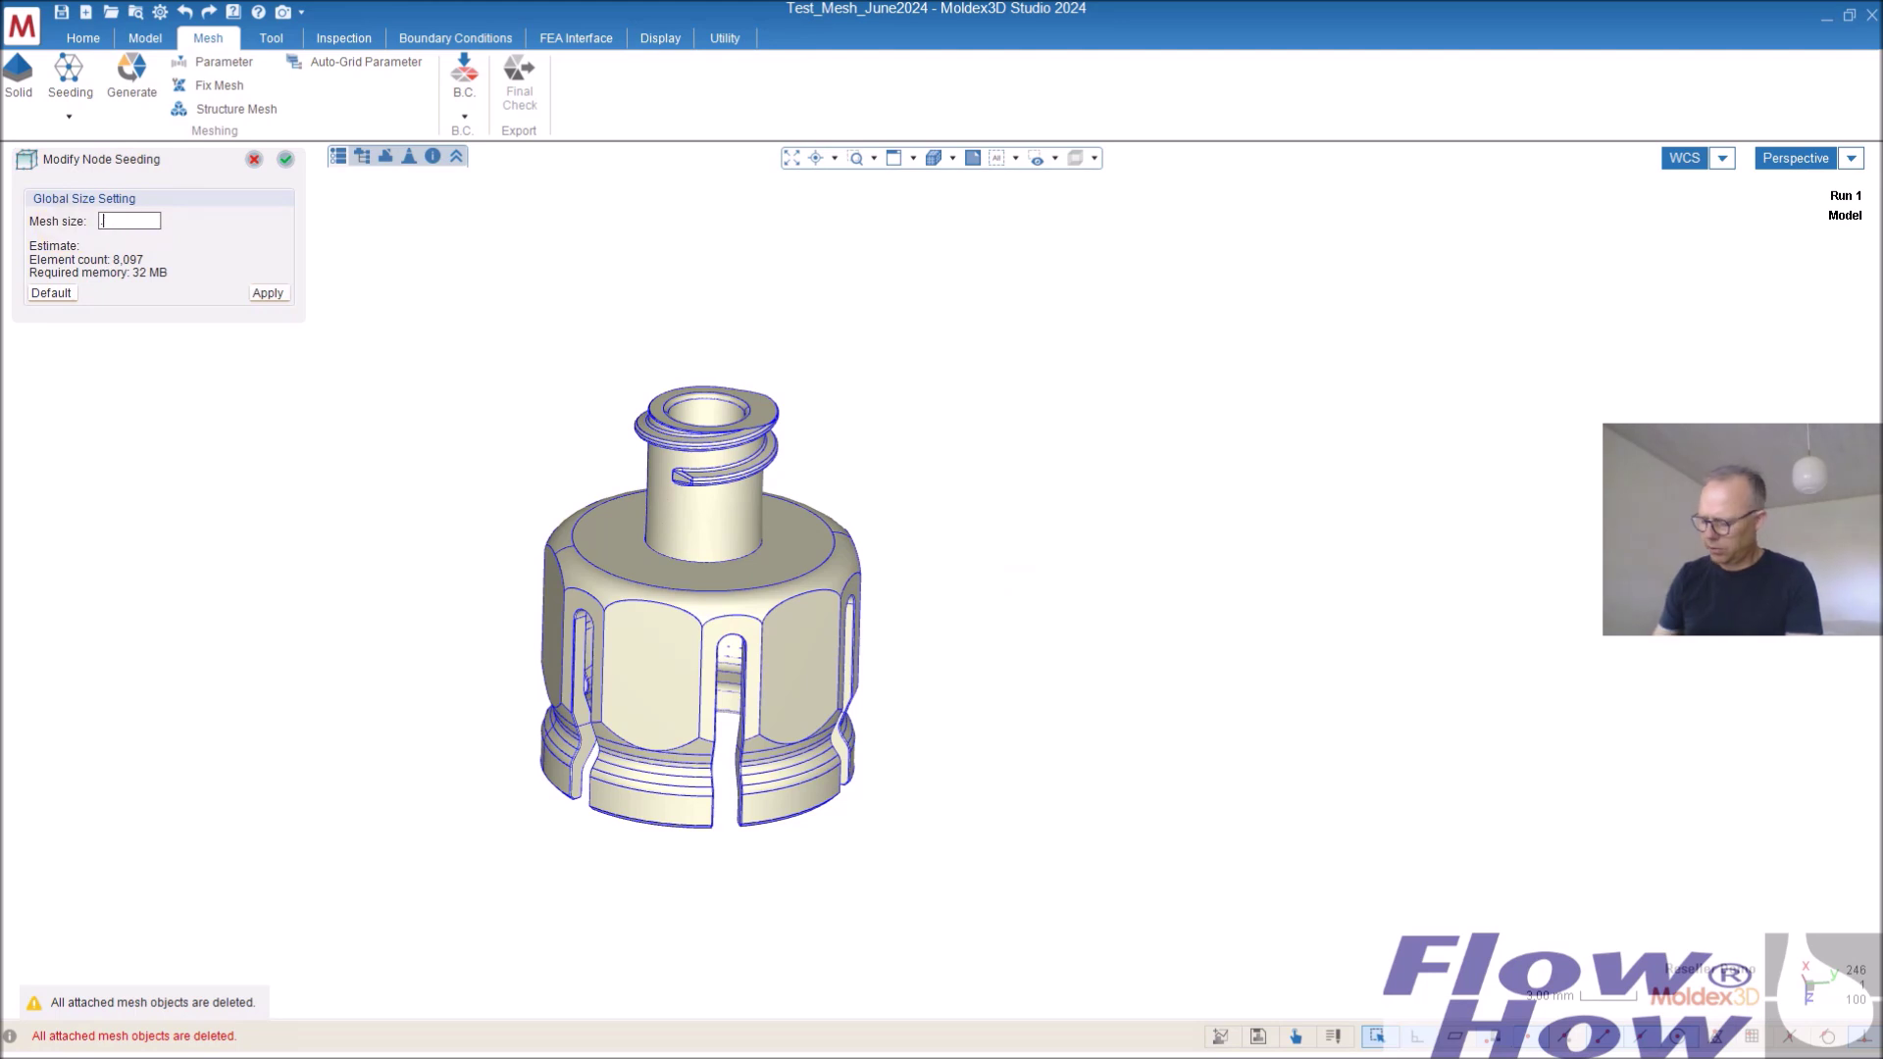
pyautogui.click(270, 293)
pyautogui.click(286, 160)
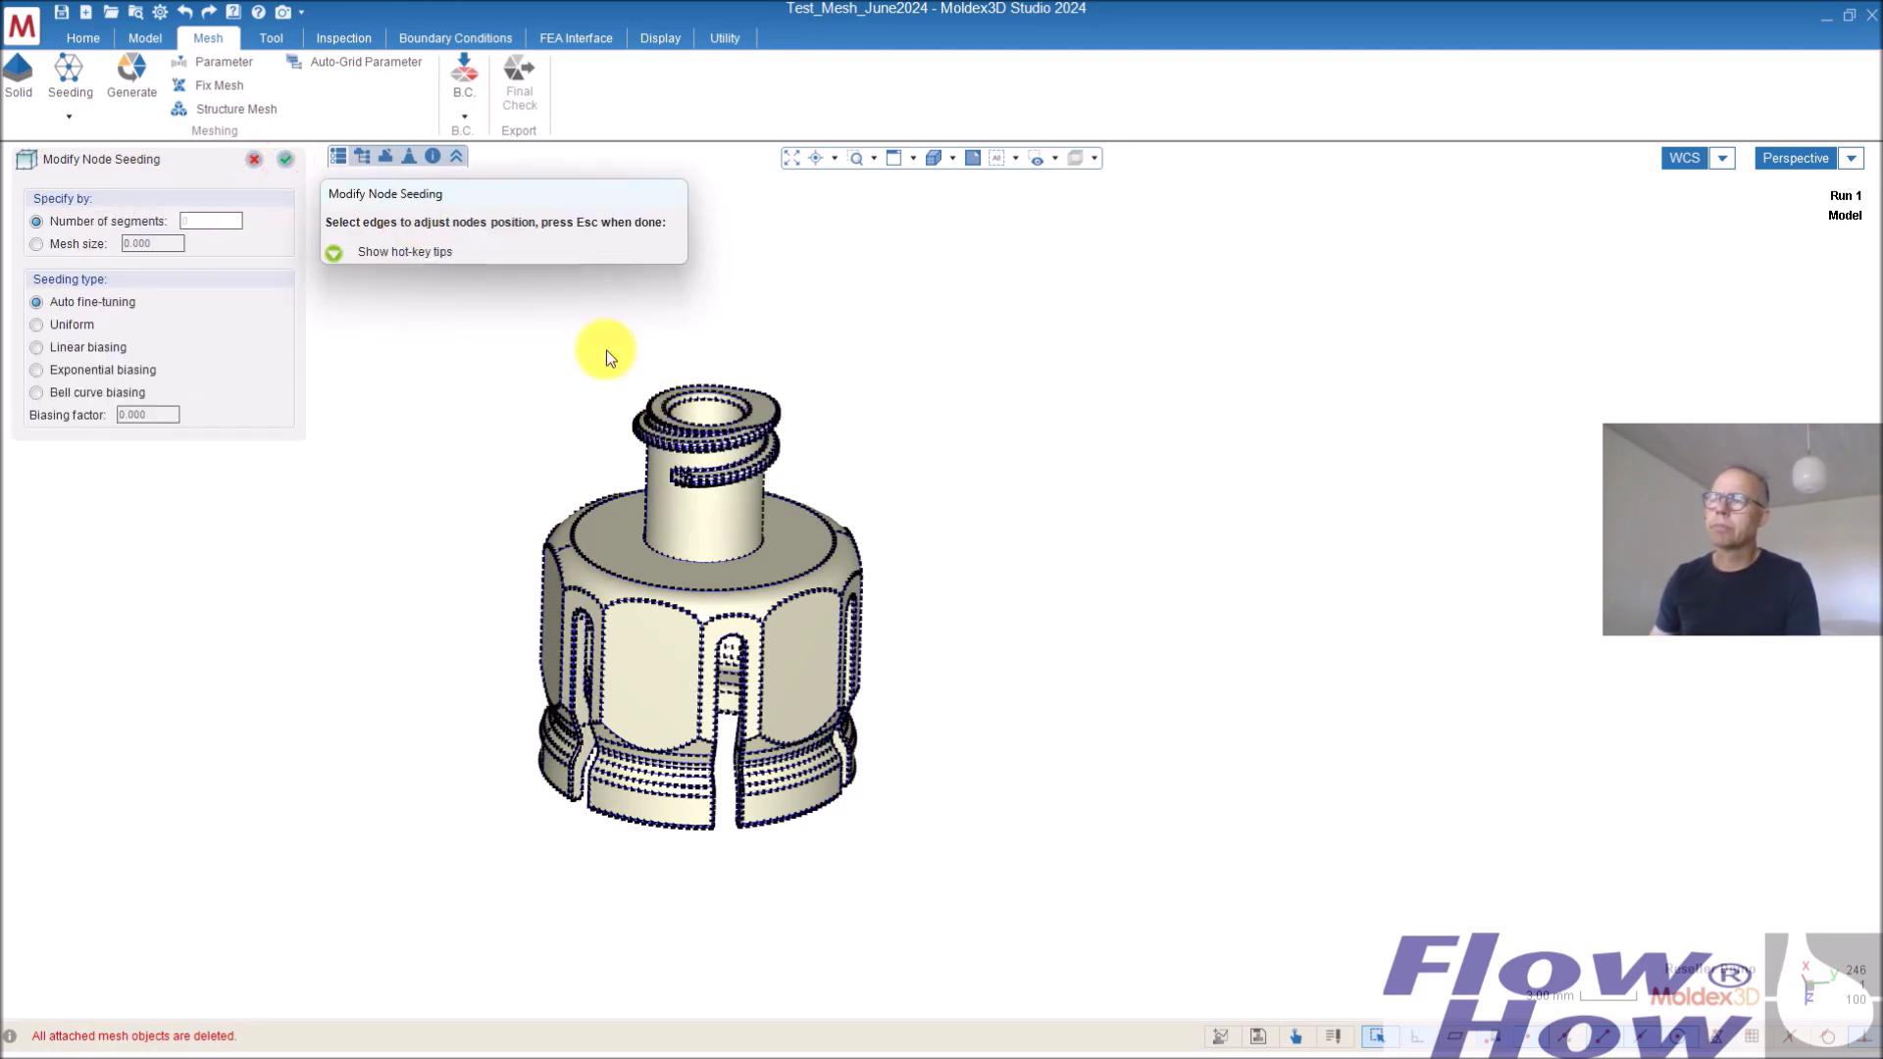
pyautogui.click(288, 160)
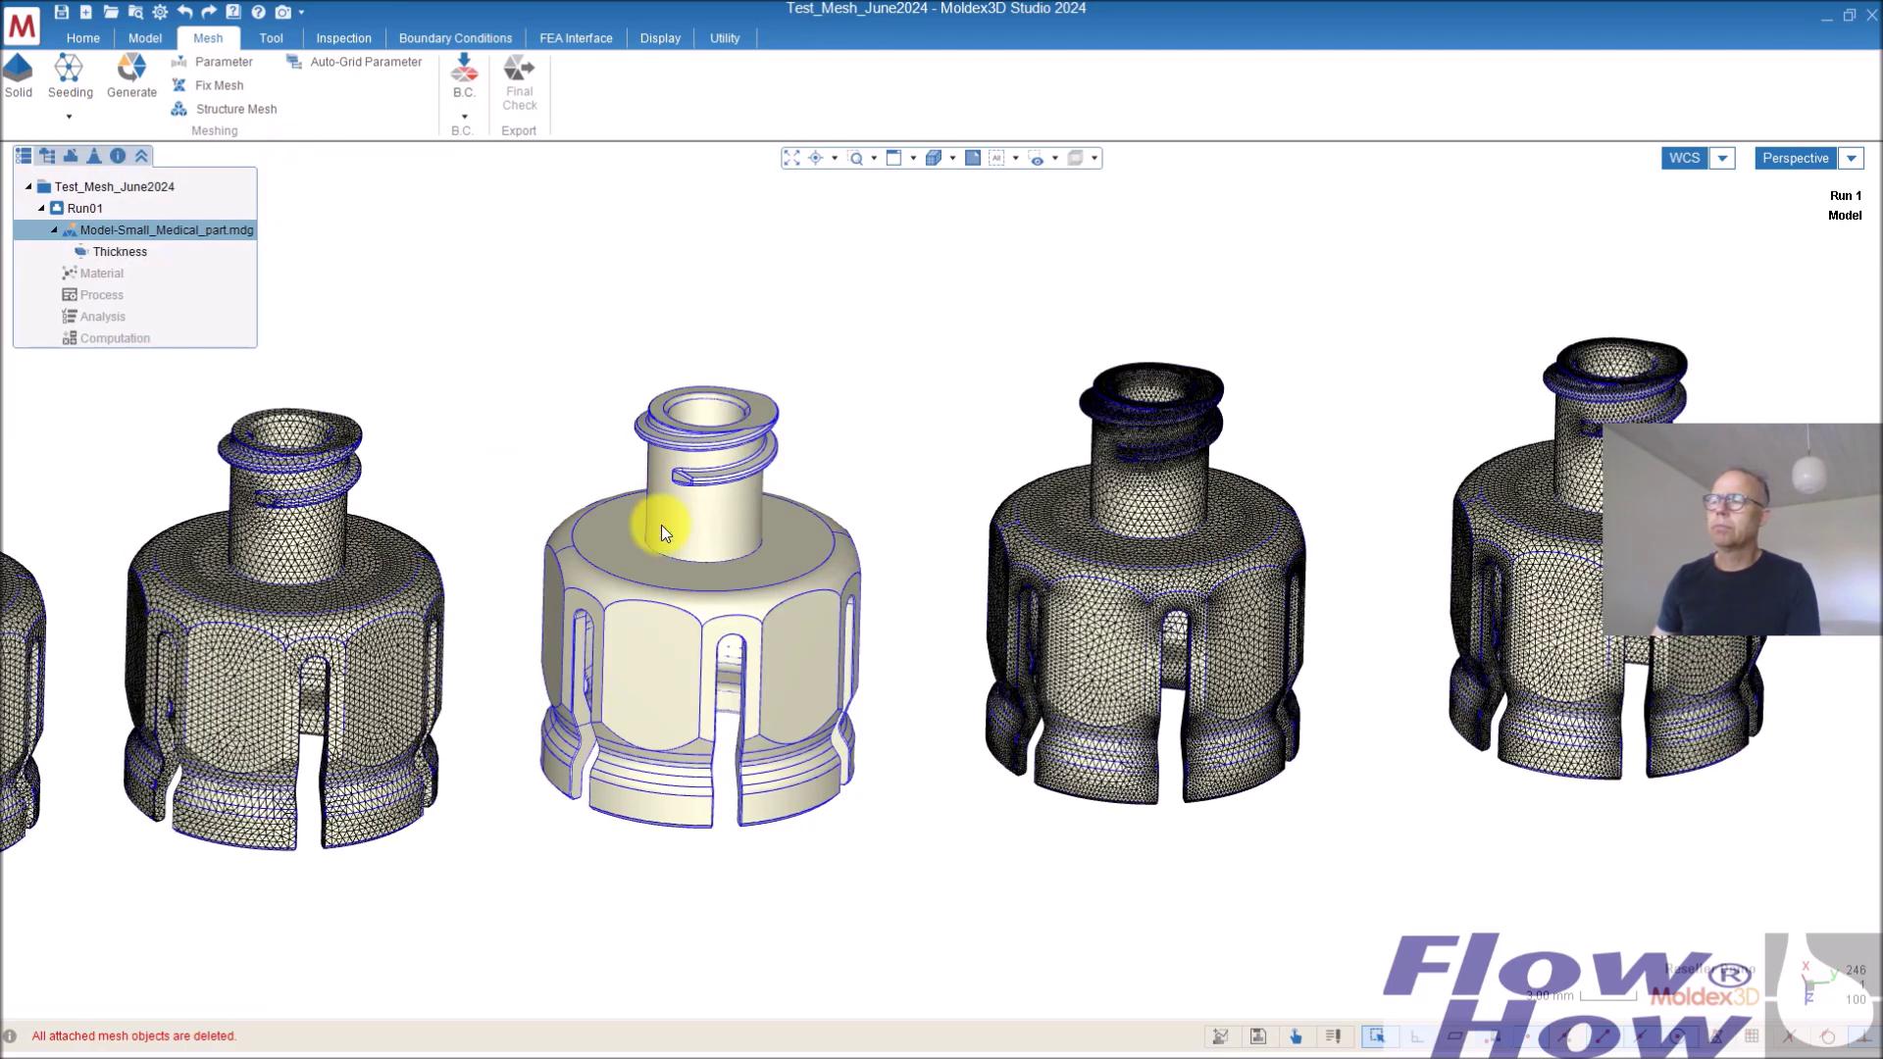
# Switch the part's surface mesh generation to manual in the advanced solid mesh parameters and set its gradation to 2
pyautogui.click(220, 60)
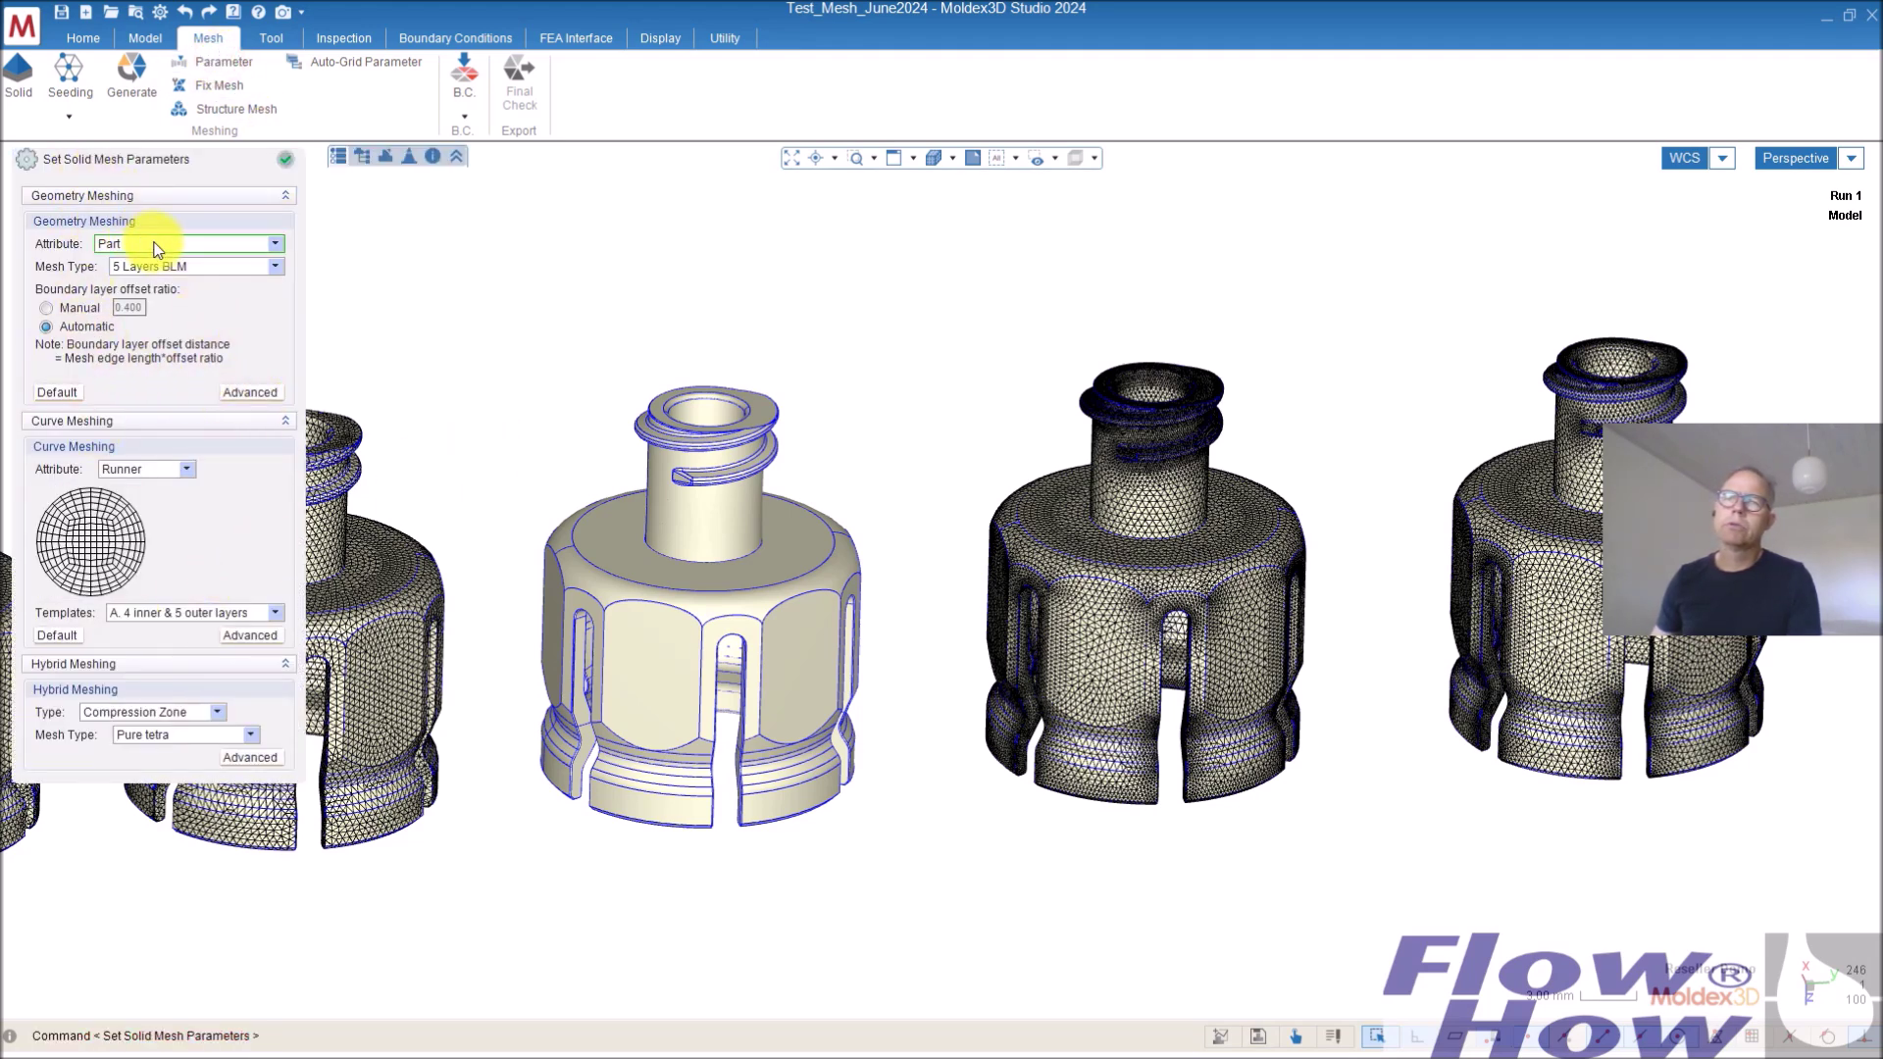
pyautogui.click(261, 391)
pyautogui.moveTo(914, 329); pyautogui.dragTo(674, 245)
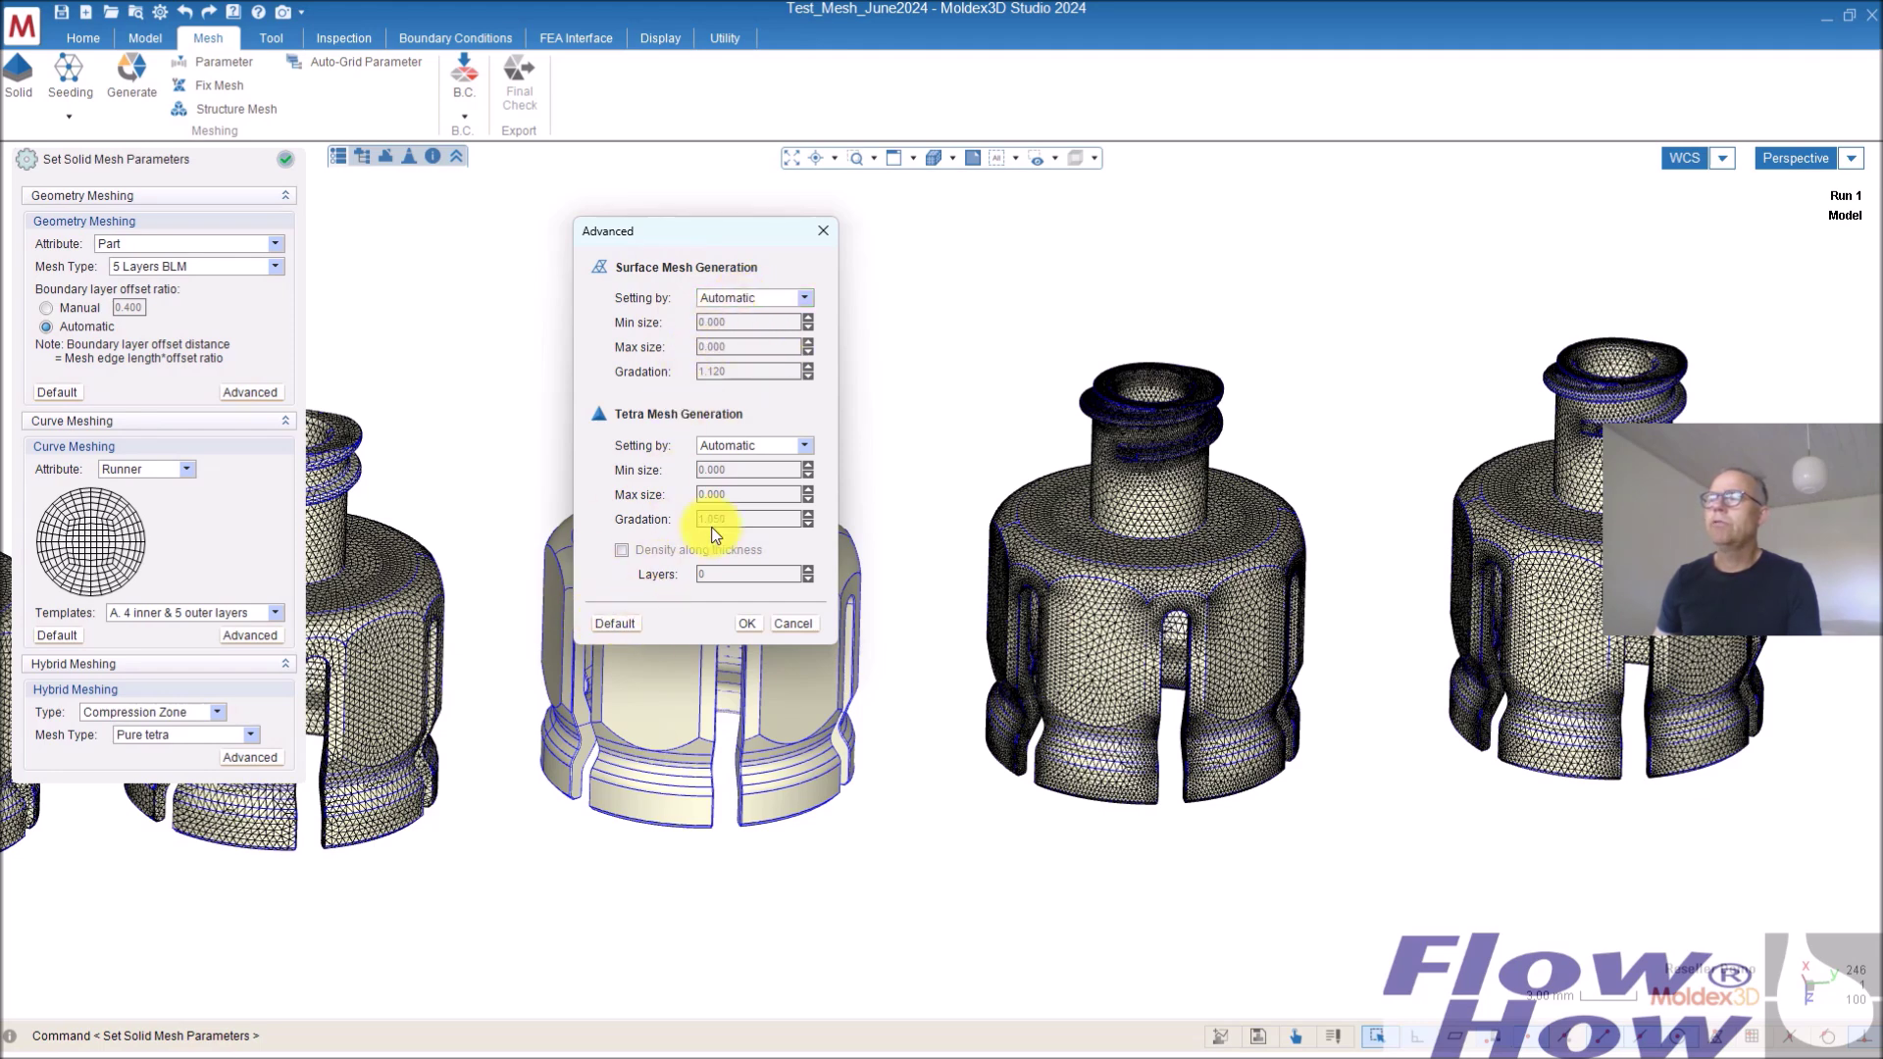
pyautogui.click(806, 298)
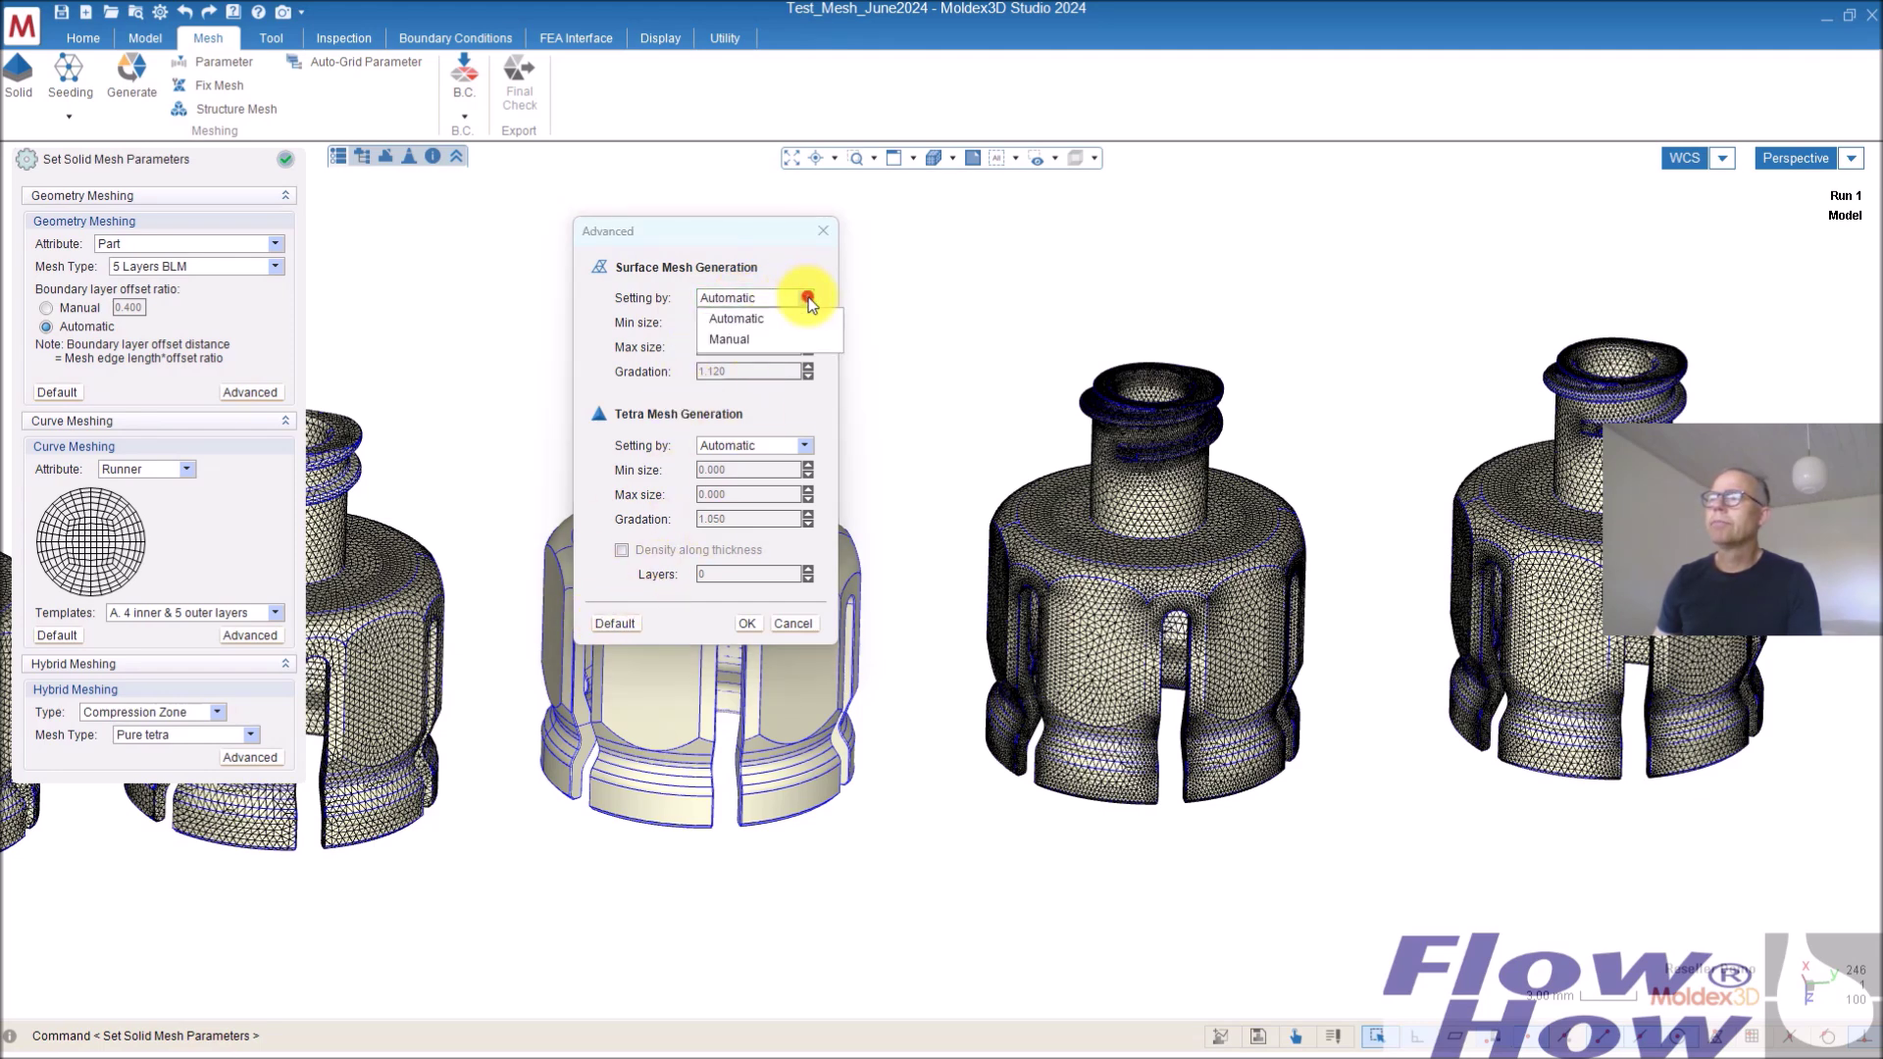
pyautogui.click(729, 339)
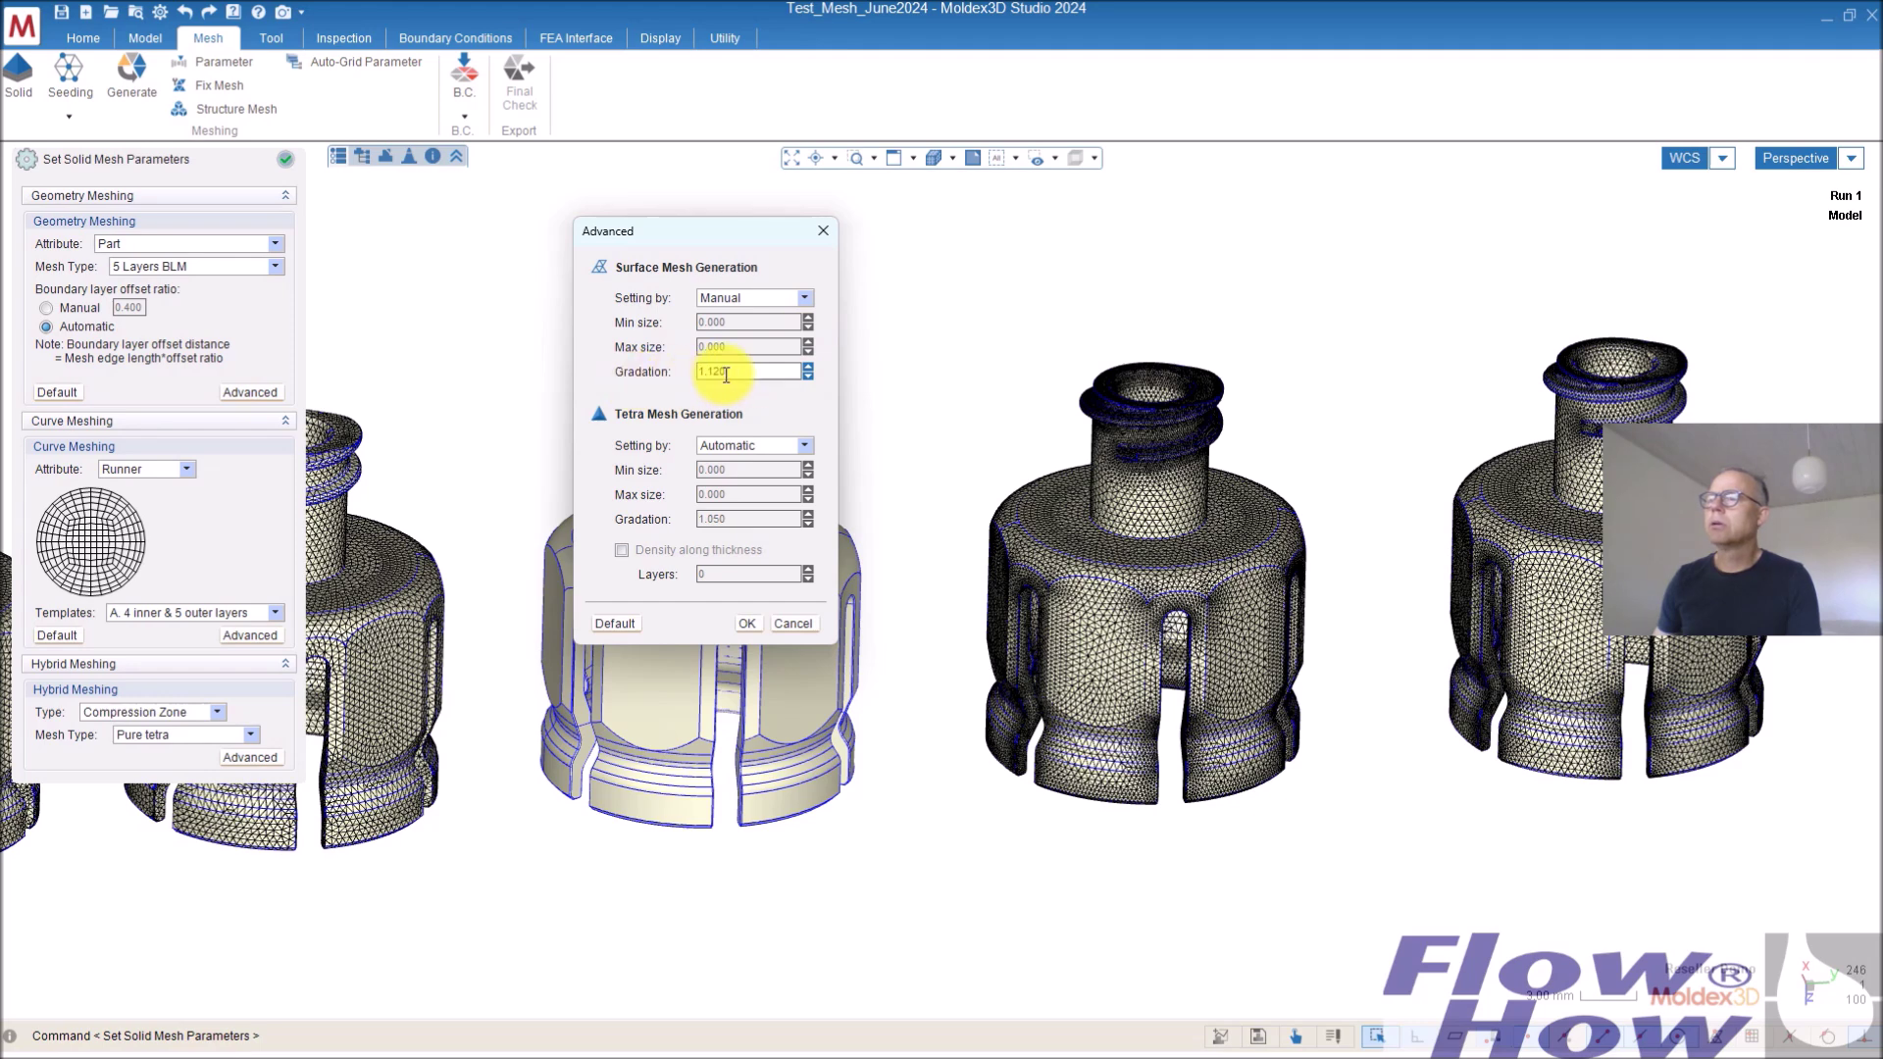
pyautogui.moveTo(715, 371); pyautogui.dragTo(698, 370)
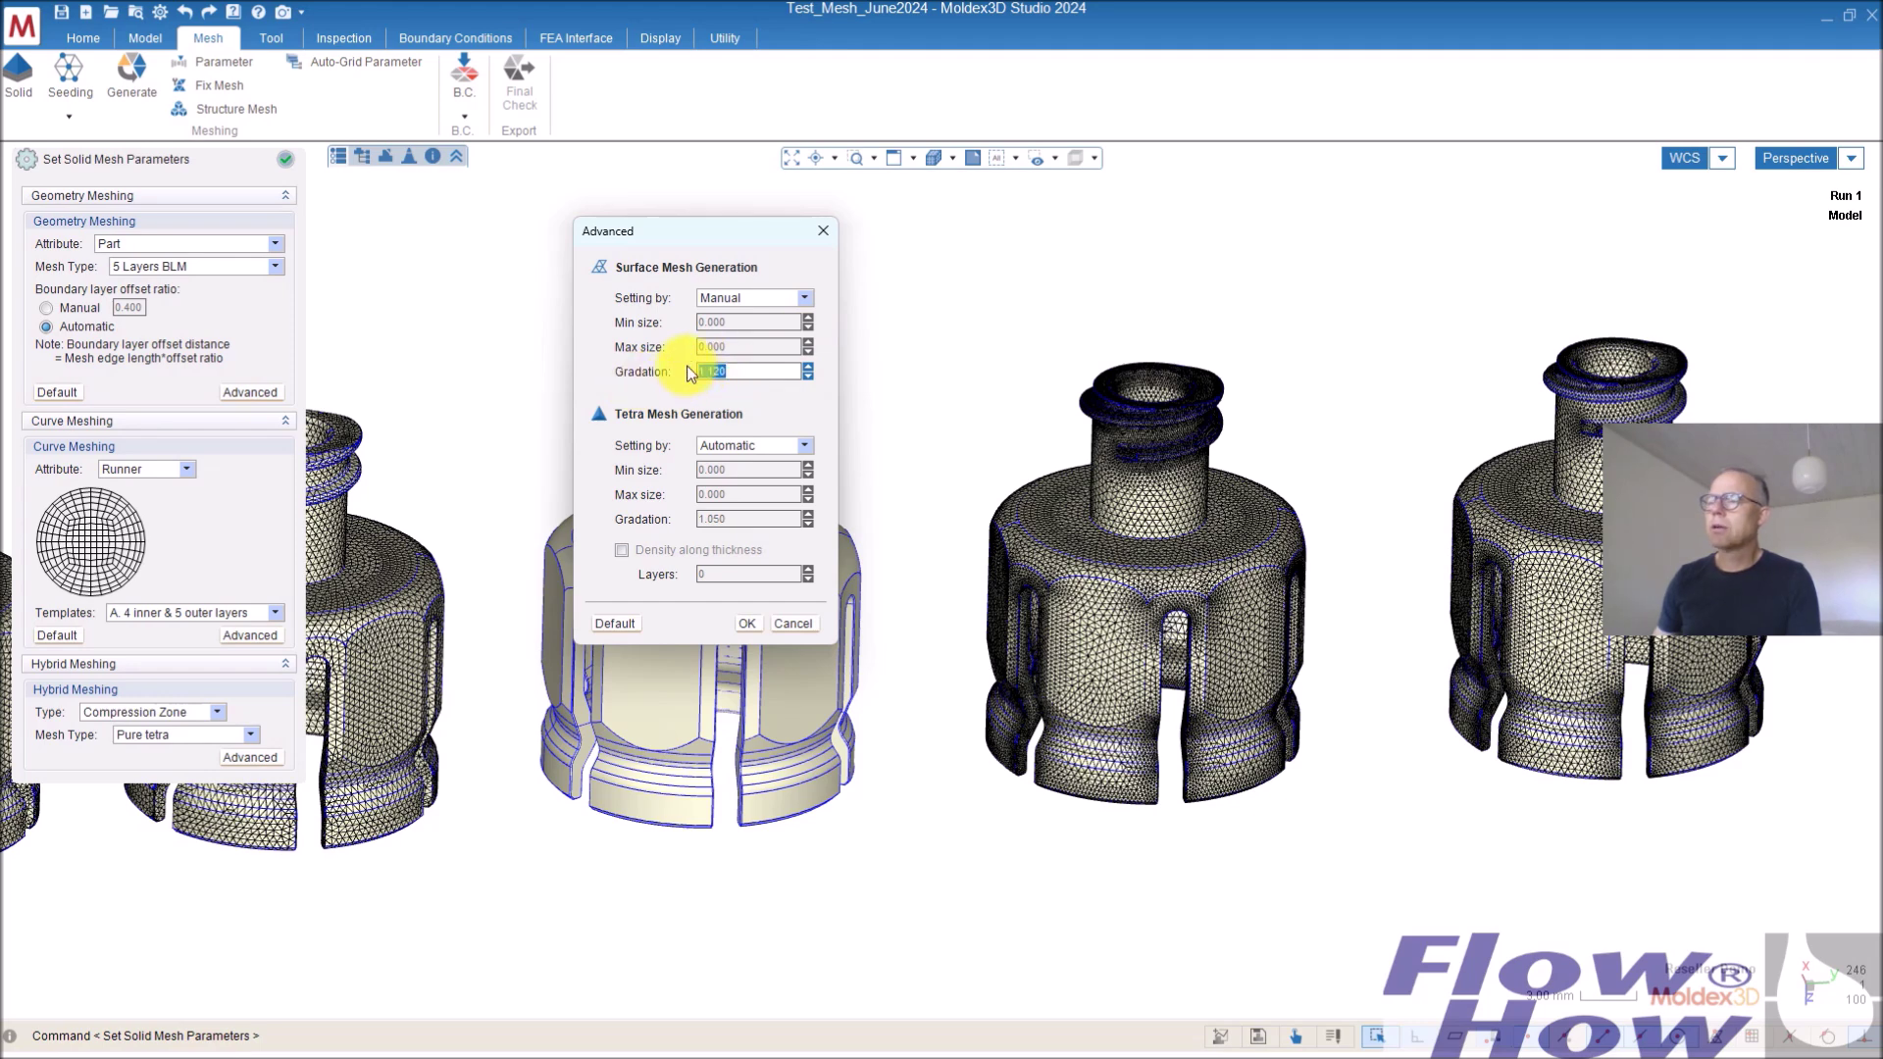
pyautogui.write('2')
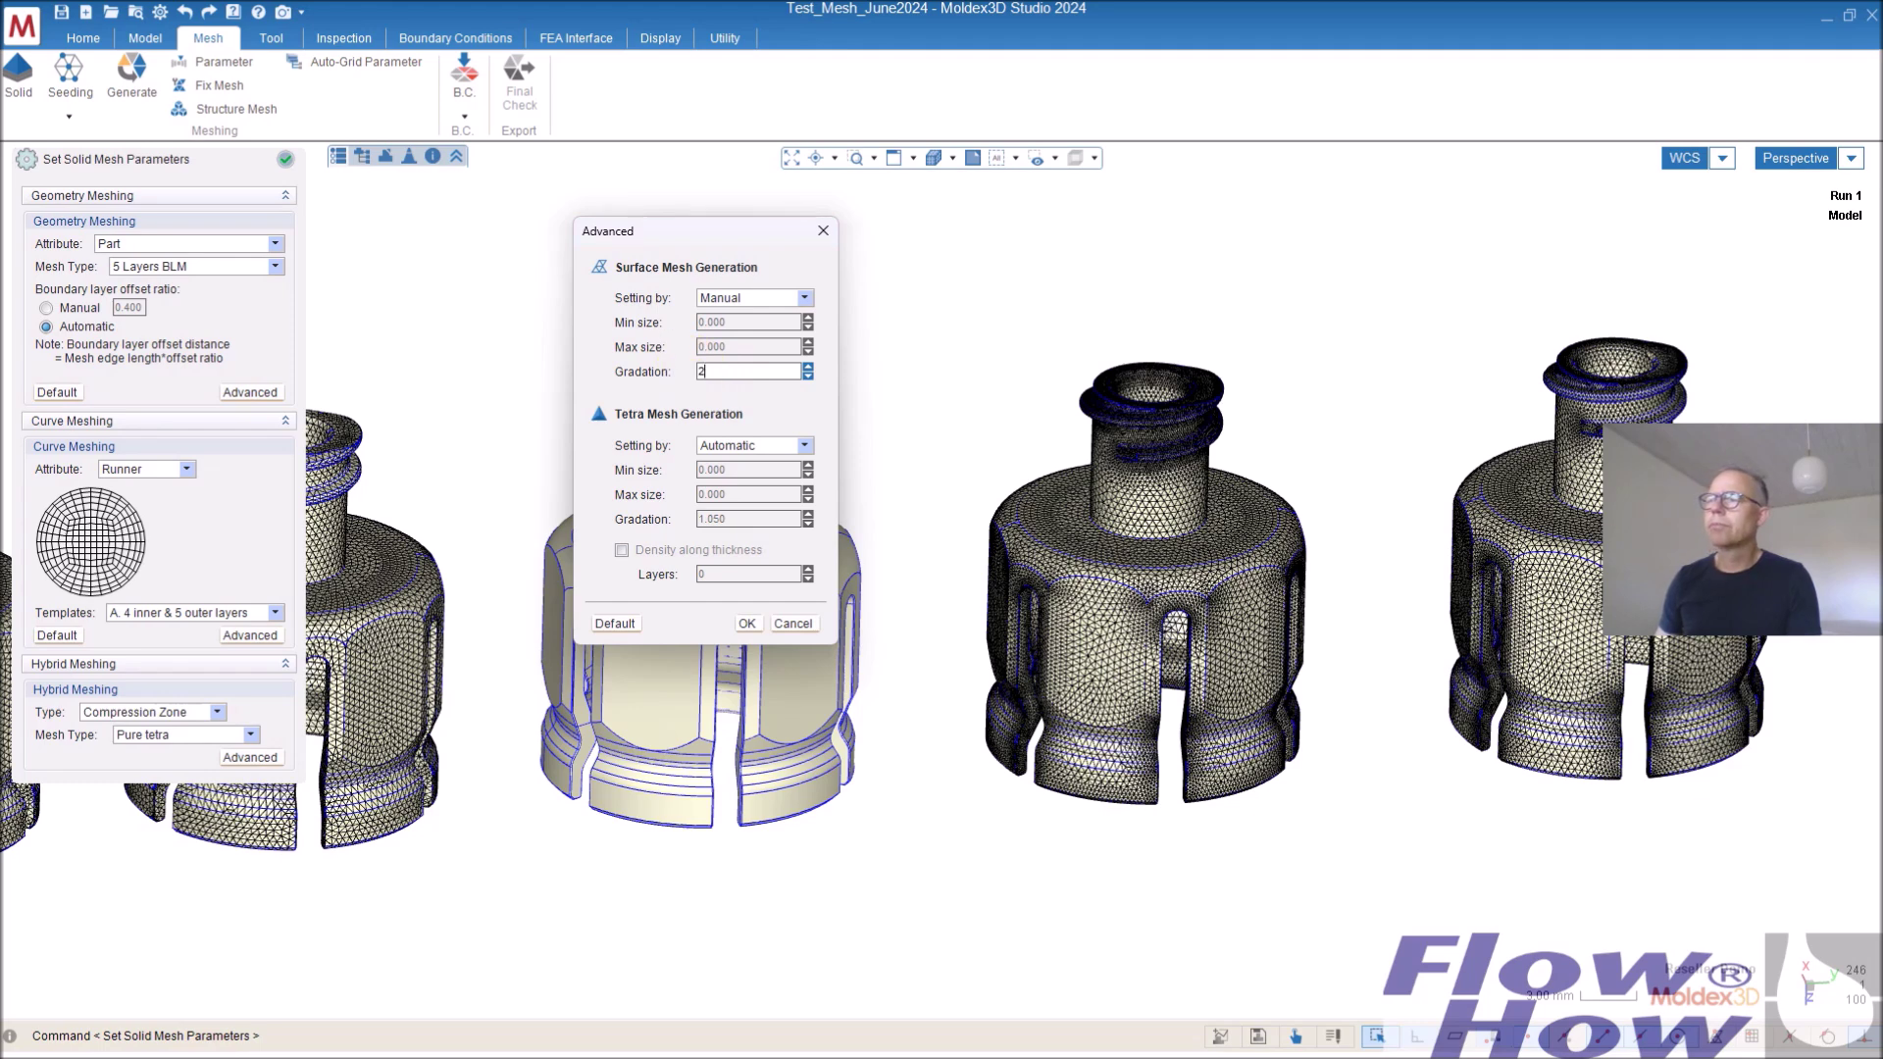
pyautogui.click(747, 625)
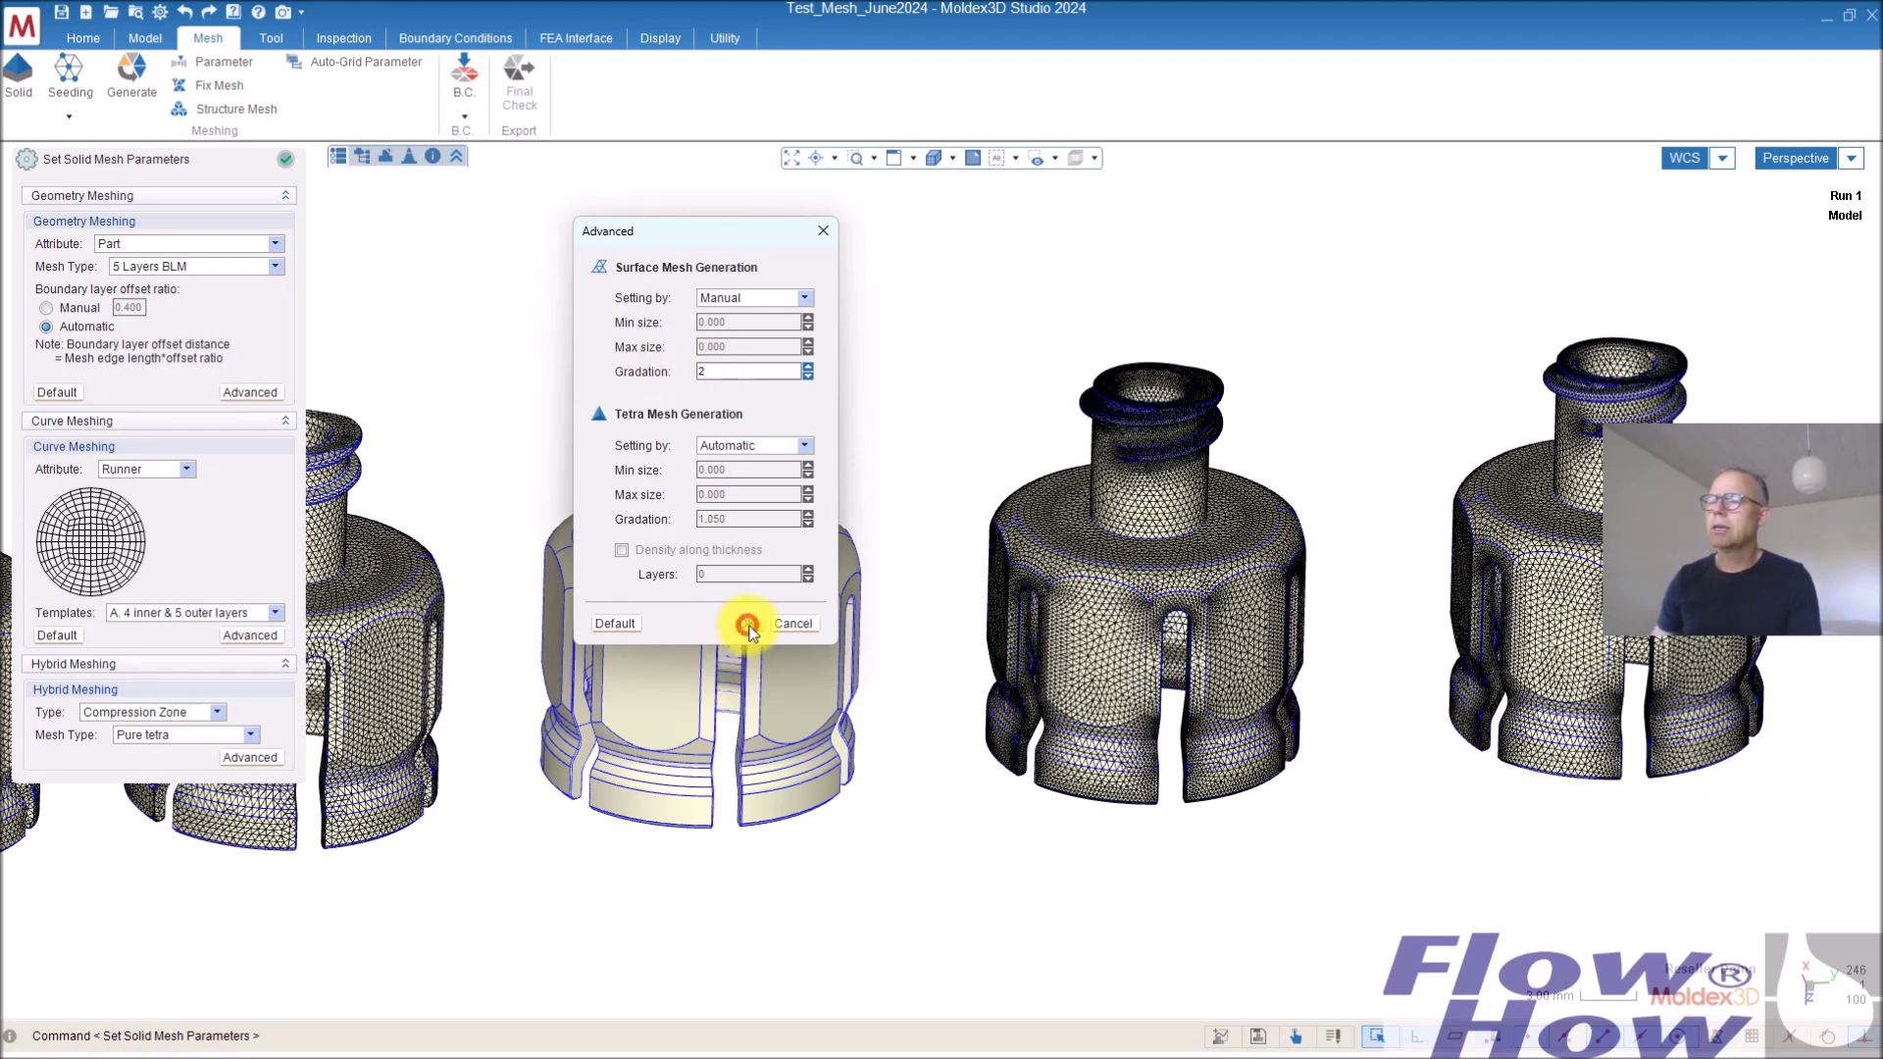
pyautogui.click(286, 159)
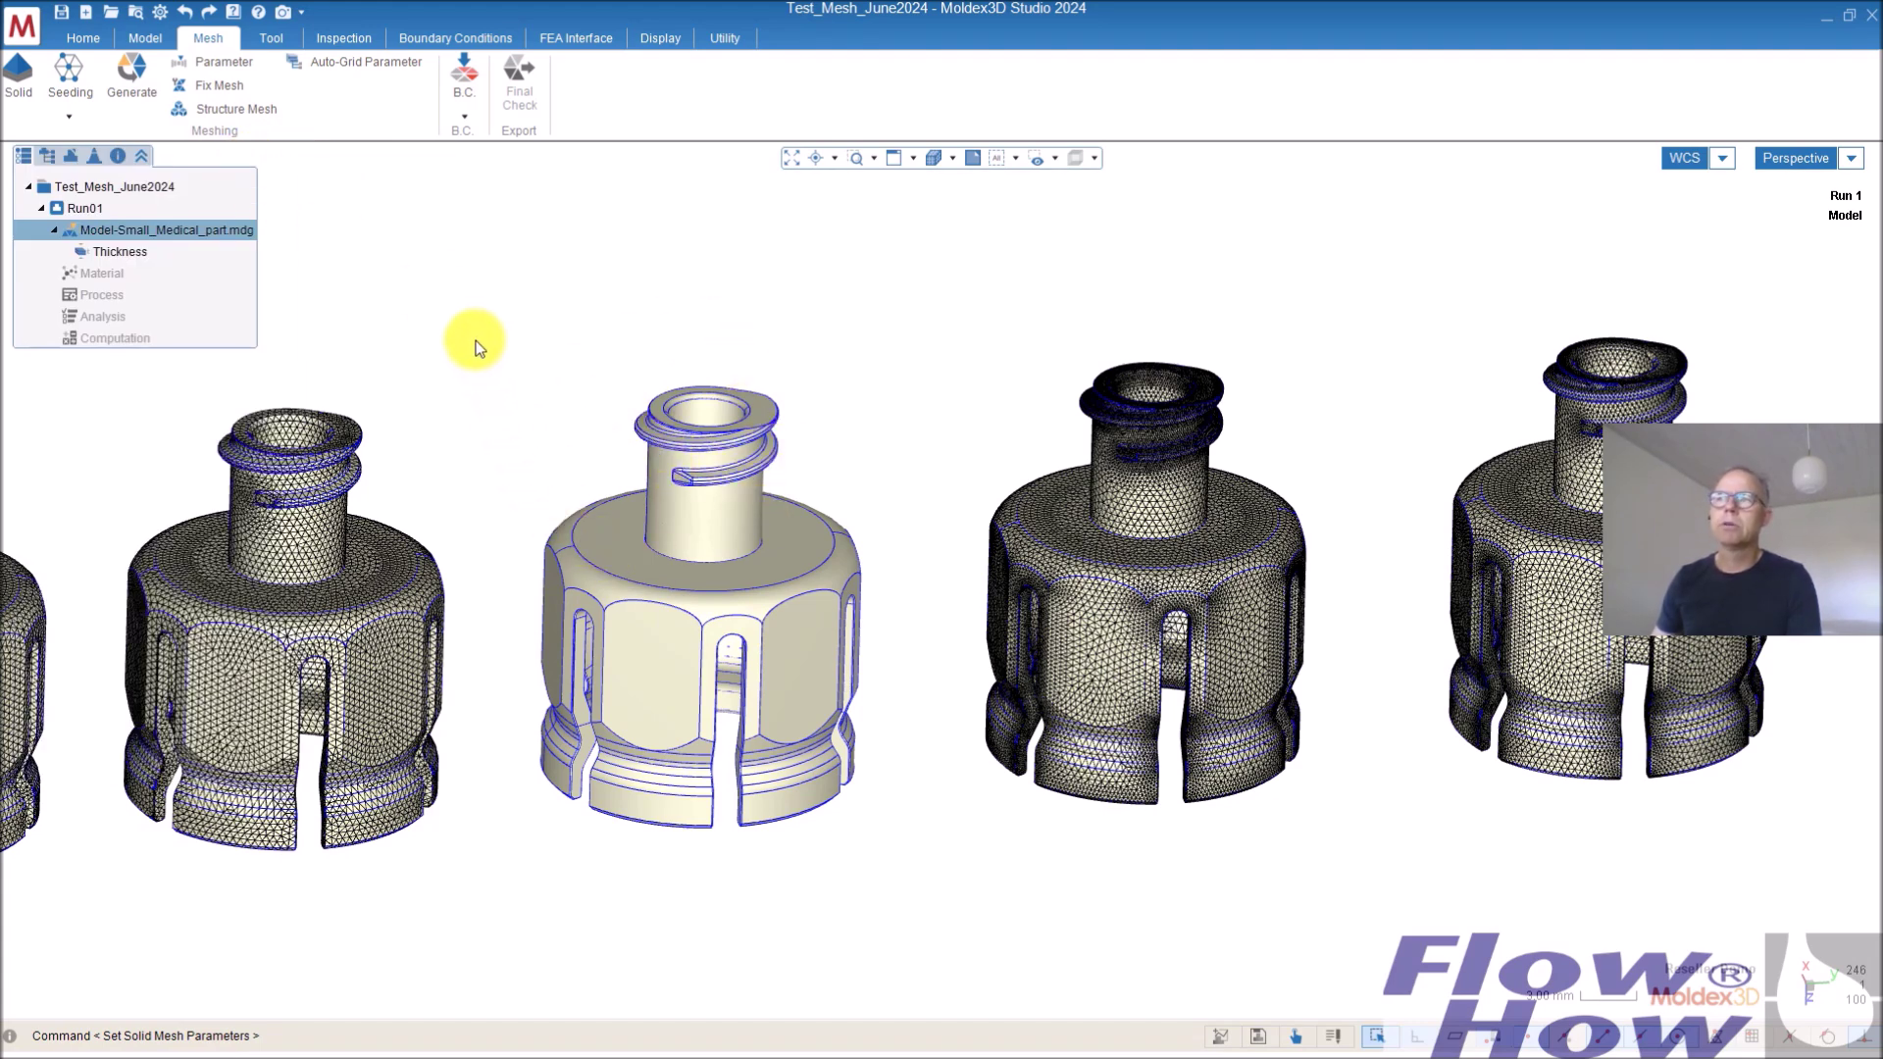
# Generate the part's surface mesh with the gradation setting and leave mesh generation without building the solid mesh
pyautogui.click(135, 78)
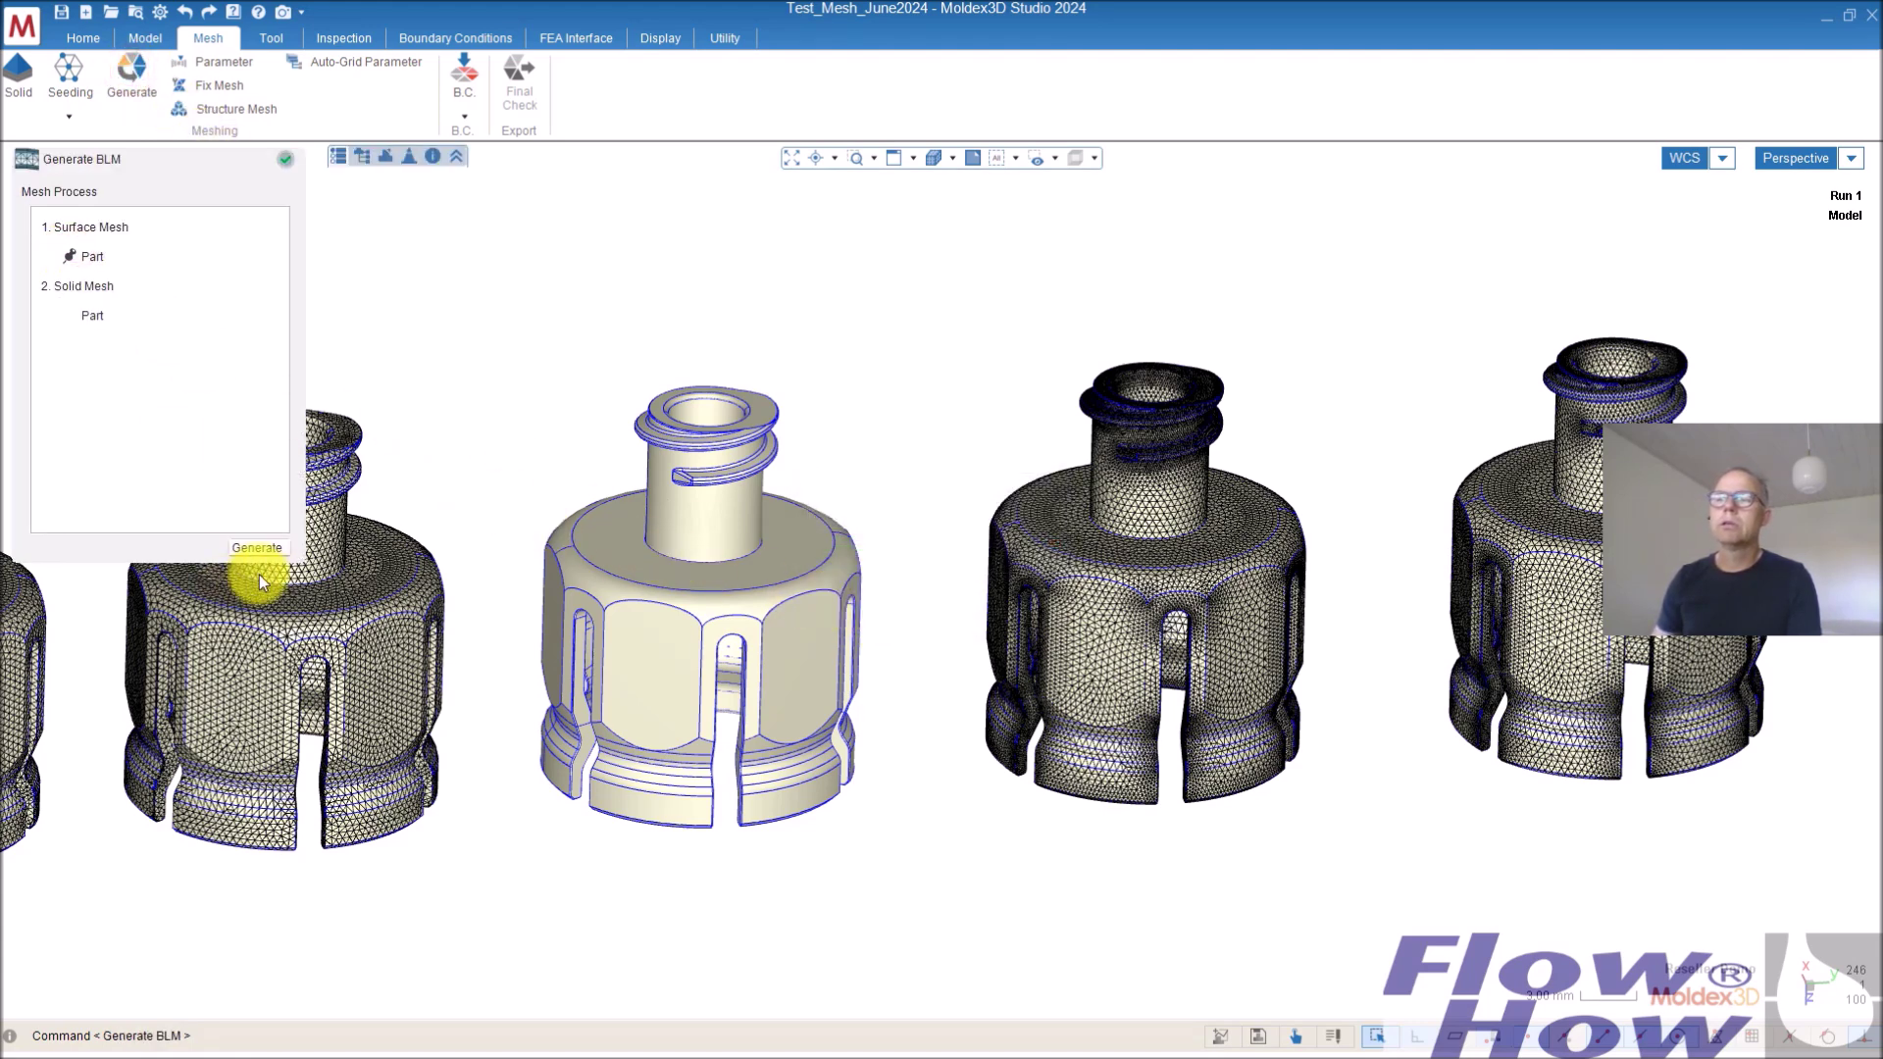
pyautogui.click(259, 550)
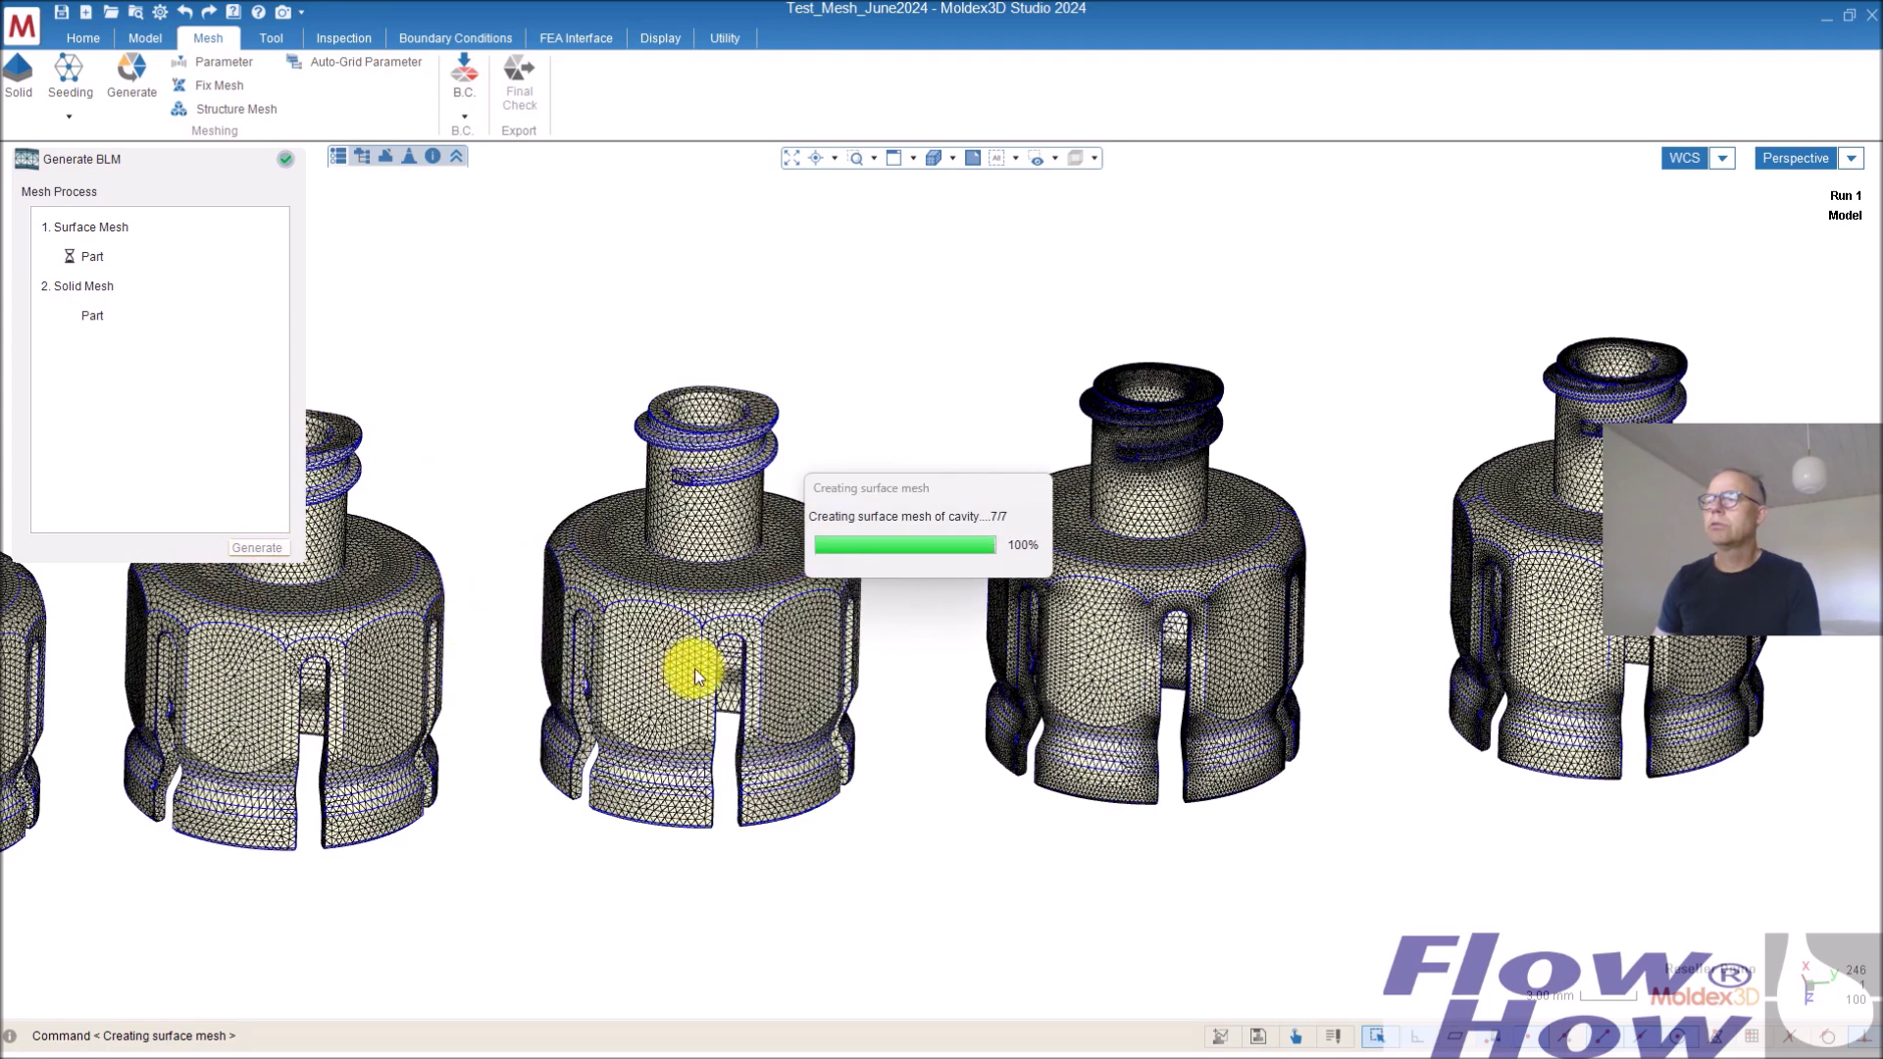
pyautogui.moveTo(621, 525); pyautogui.dragTo(768, 524, button='middle')
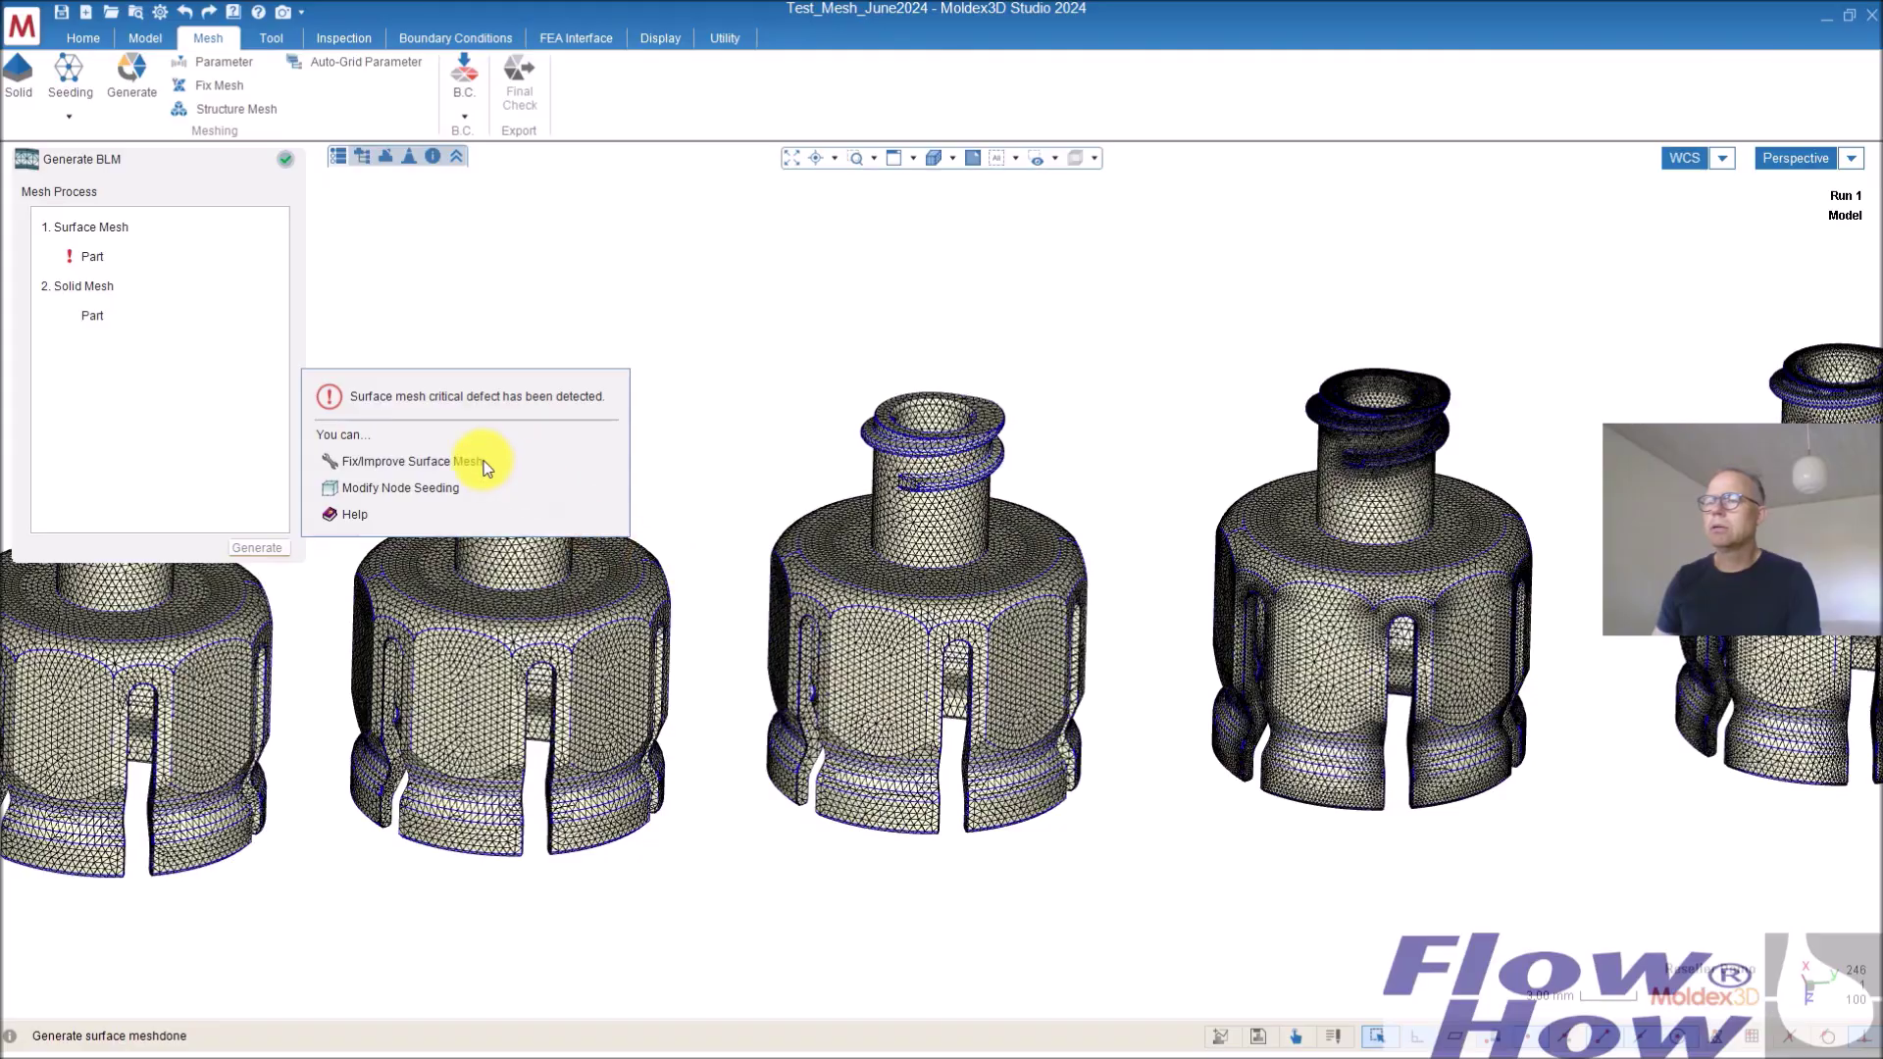
pyautogui.click(285, 158)
# Compare the new surface mesh with the neighbouring copies' meshes around the threaded necks, shoulders and slotted side walls
pyautogui.moveTo(748, 686); pyautogui.dragTo(873, 698, button='middle')
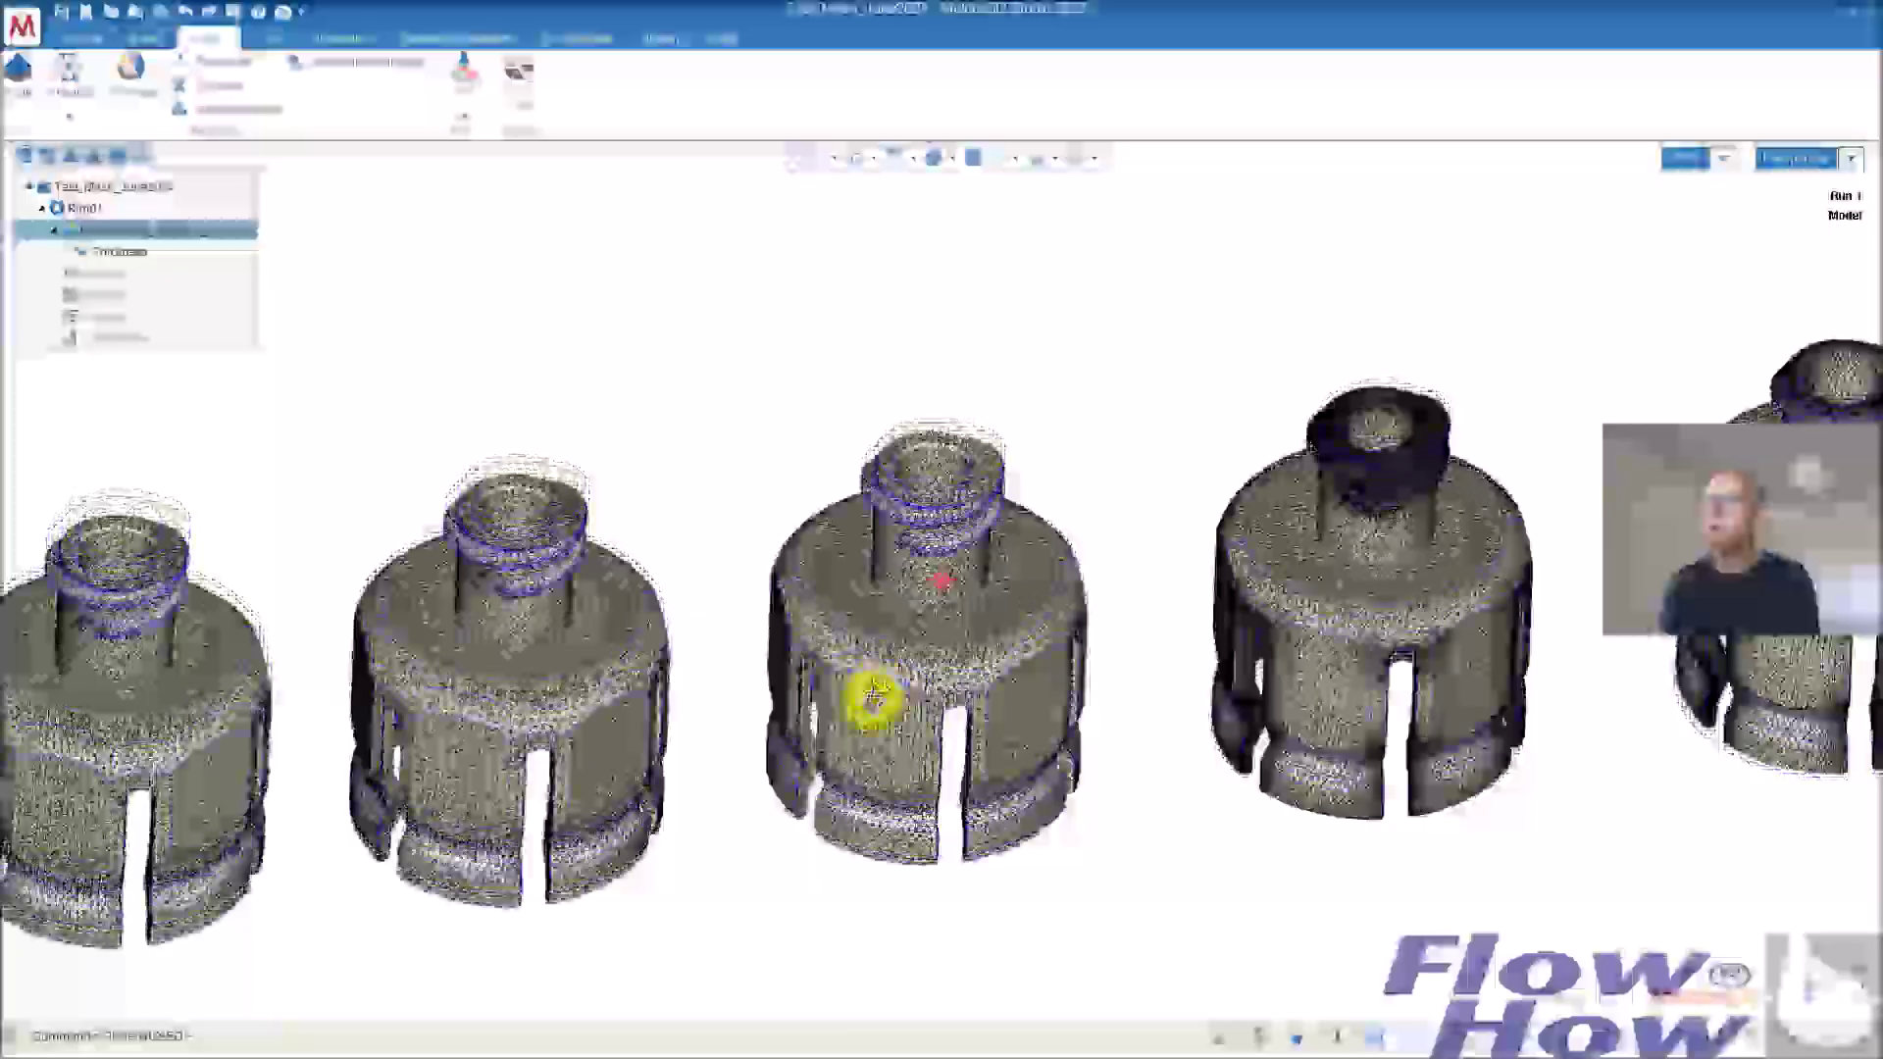
pyautogui.scroll(3, 899, 559)
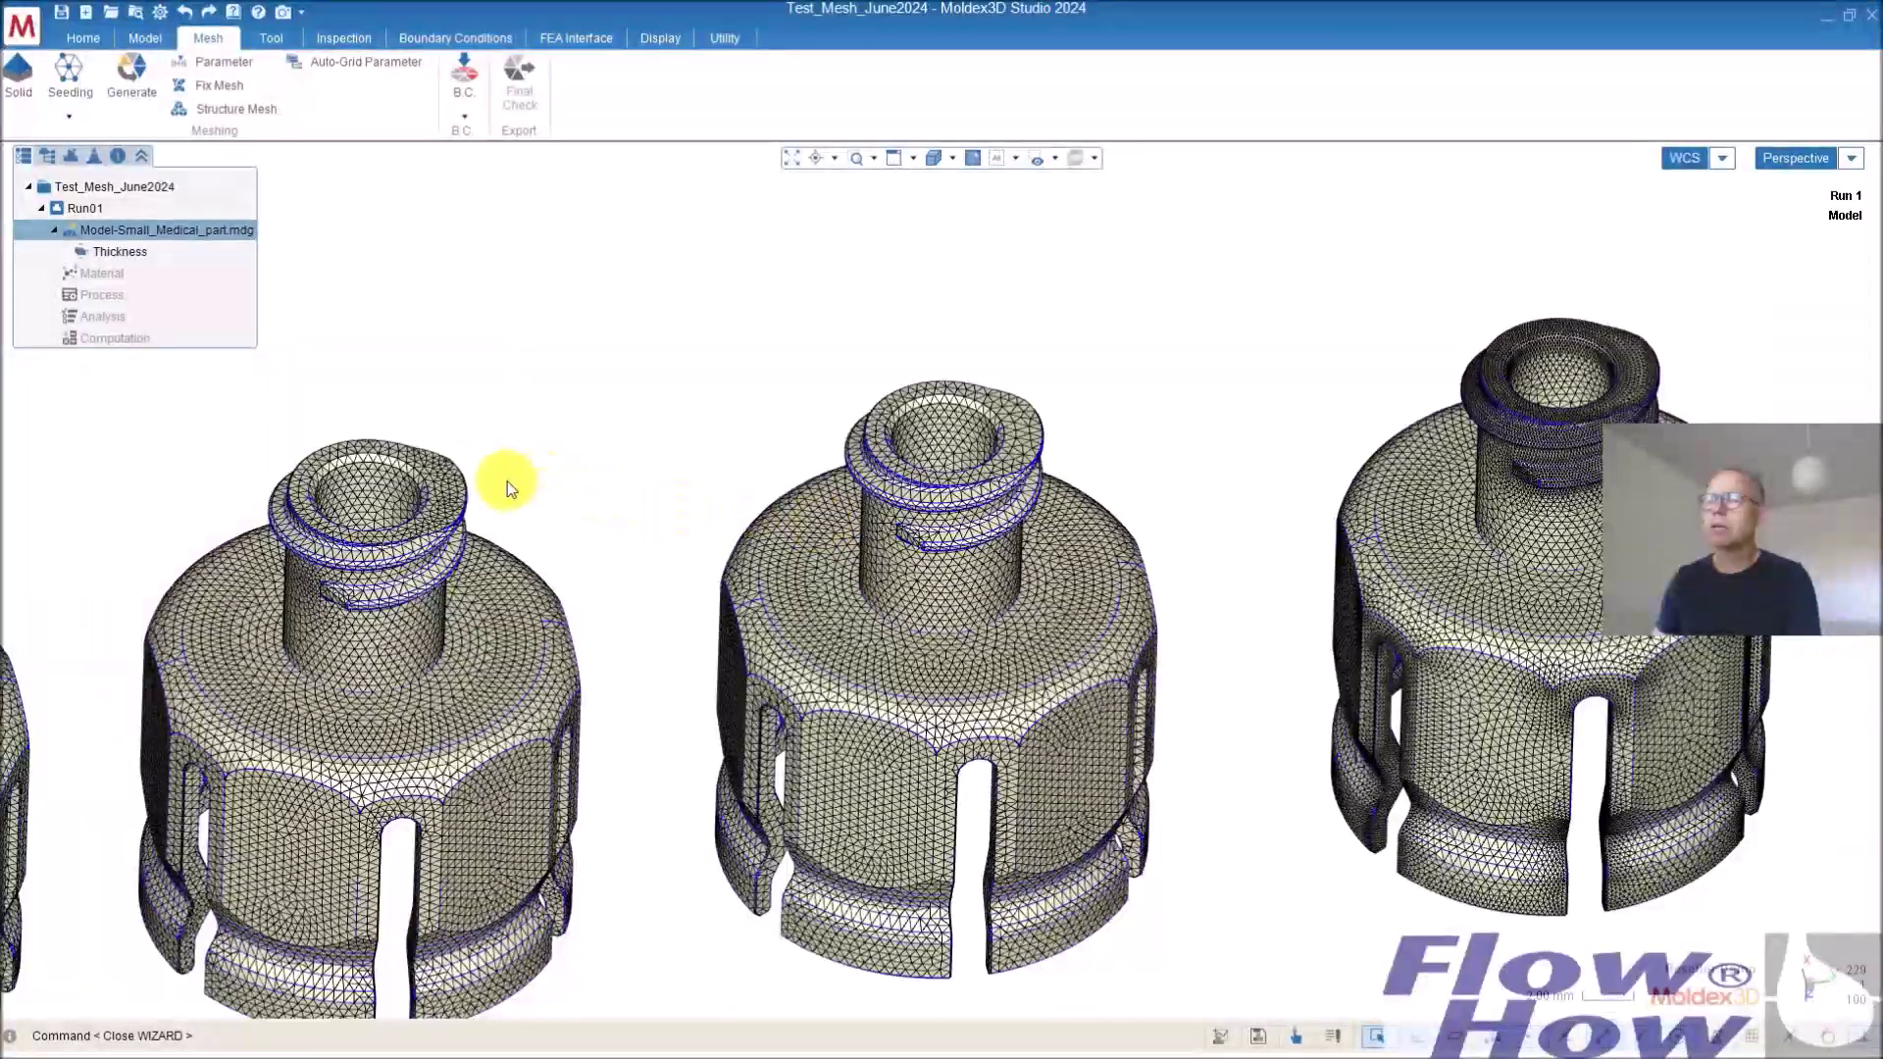
pyautogui.scroll(5, 421, 475)
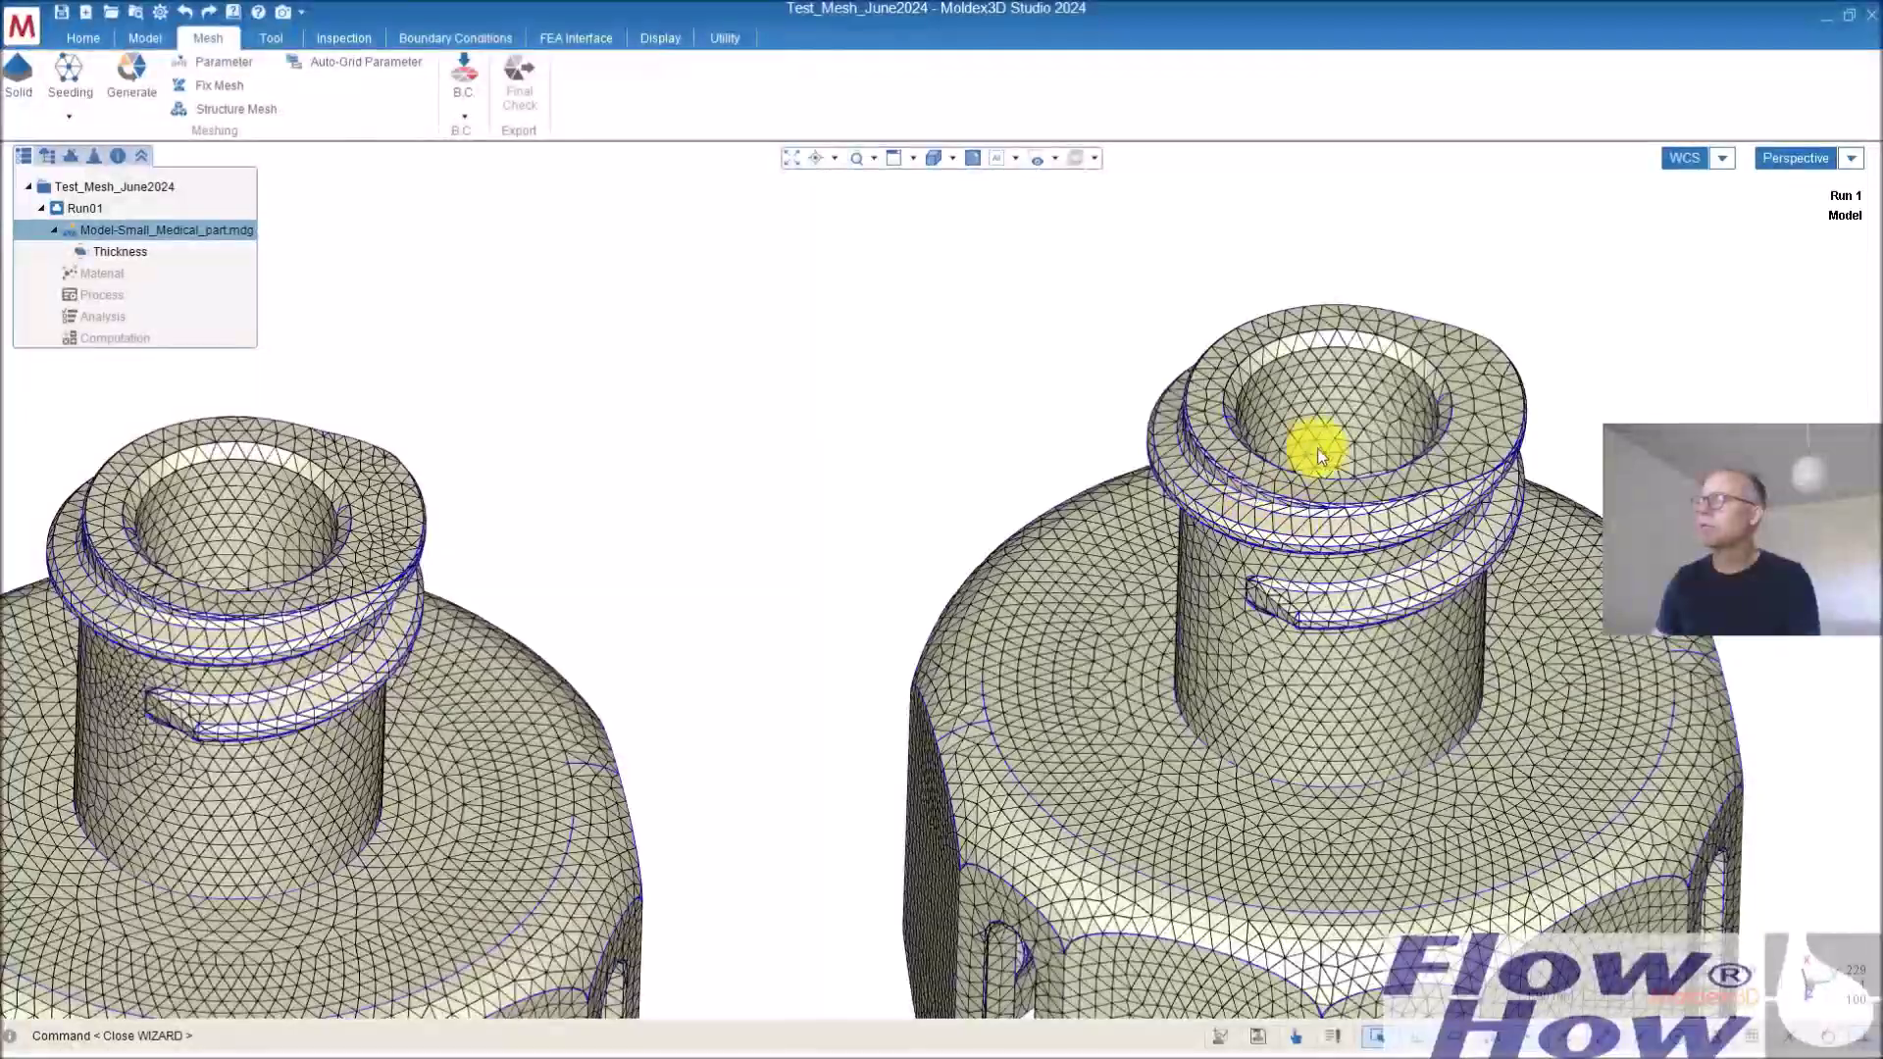
pyautogui.scroll(-6, 1216, 451)
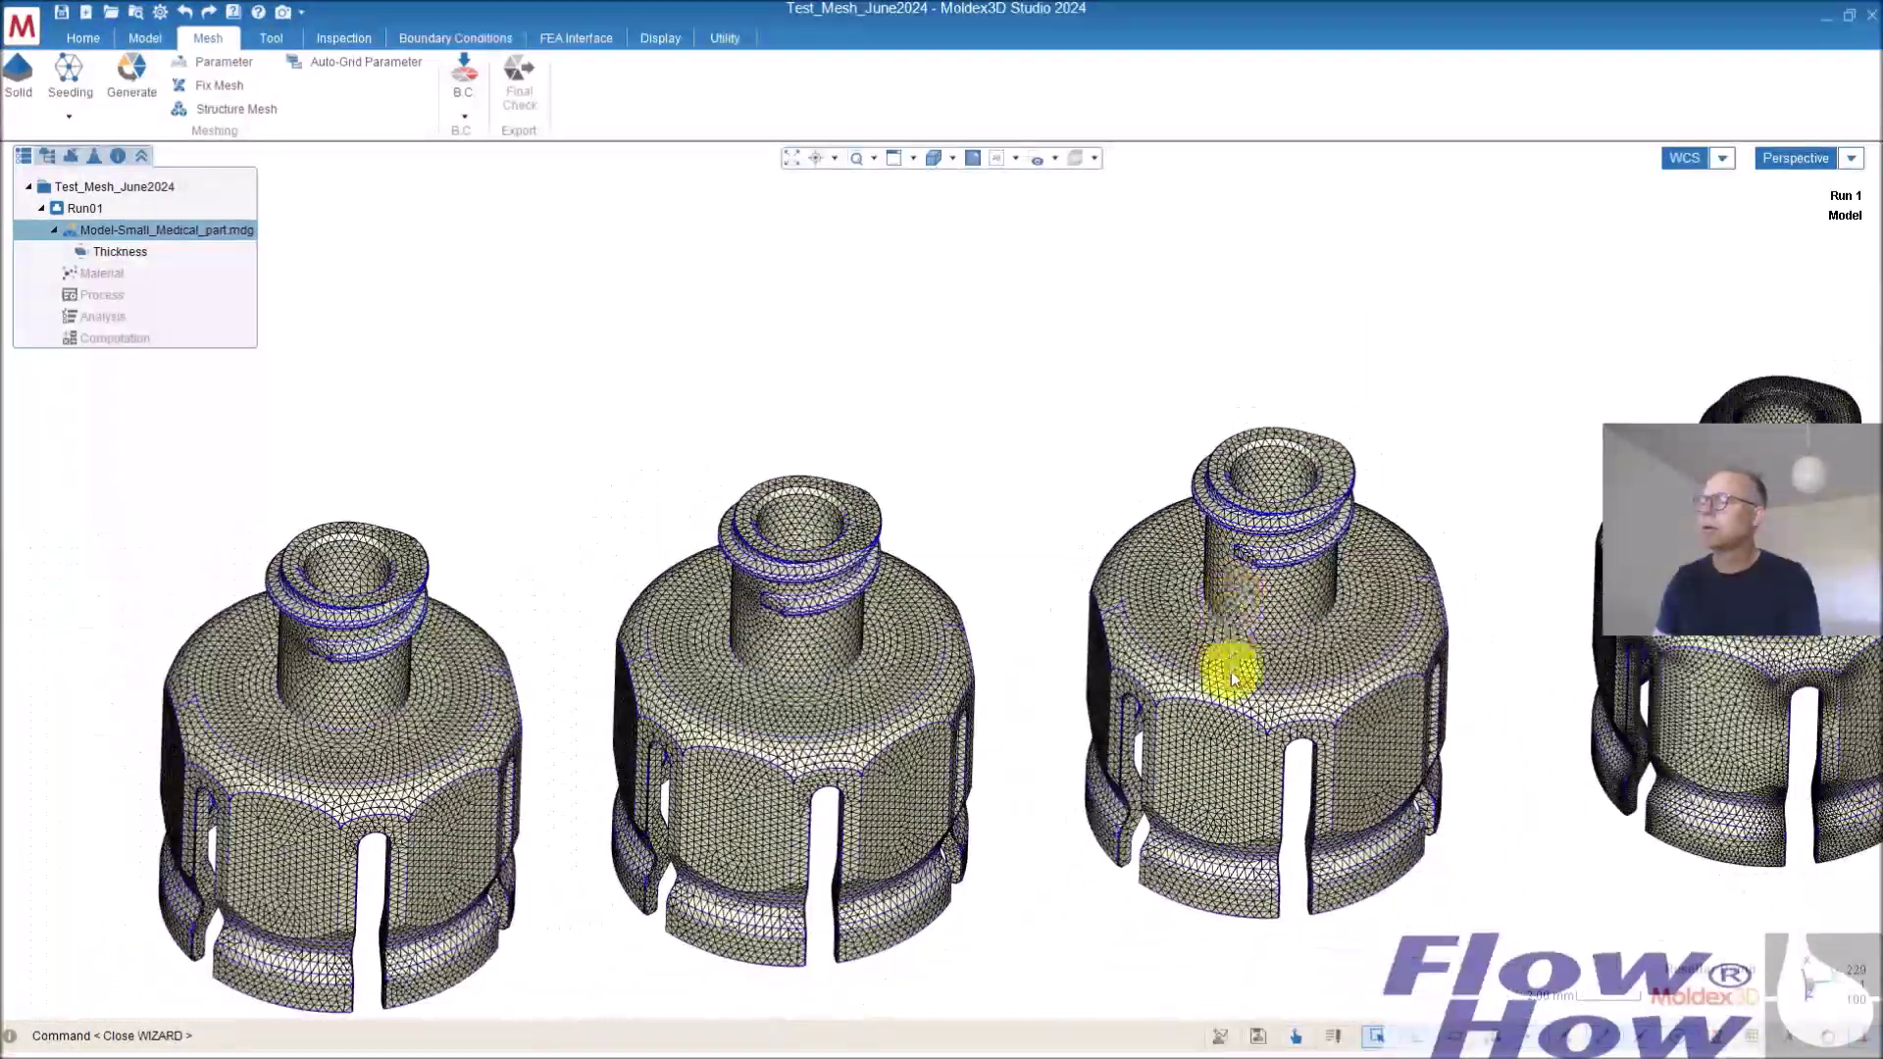
pyautogui.moveTo(1233, 677); pyautogui.dragTo(1232, 551, button='middle')
pyautogui.scroll(2, 1287, 663)
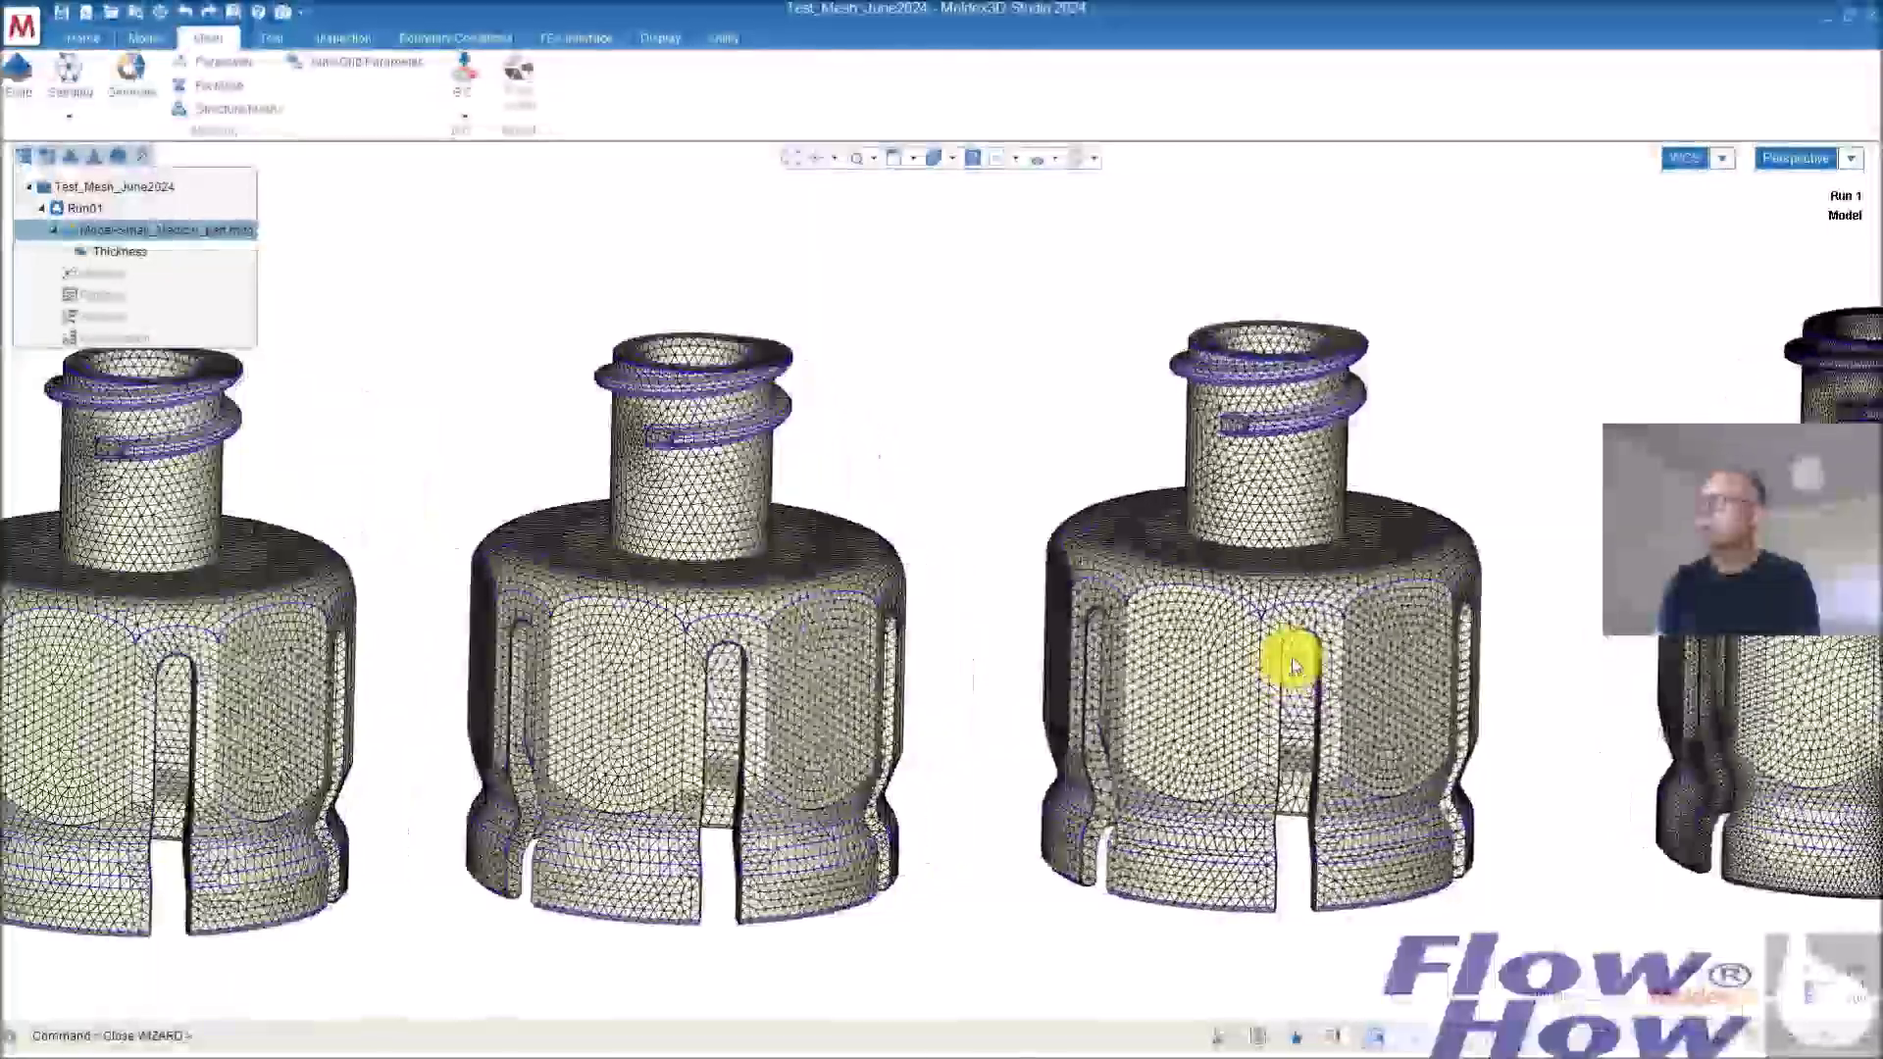
pyautogui.scroll(4, 1293, 665)
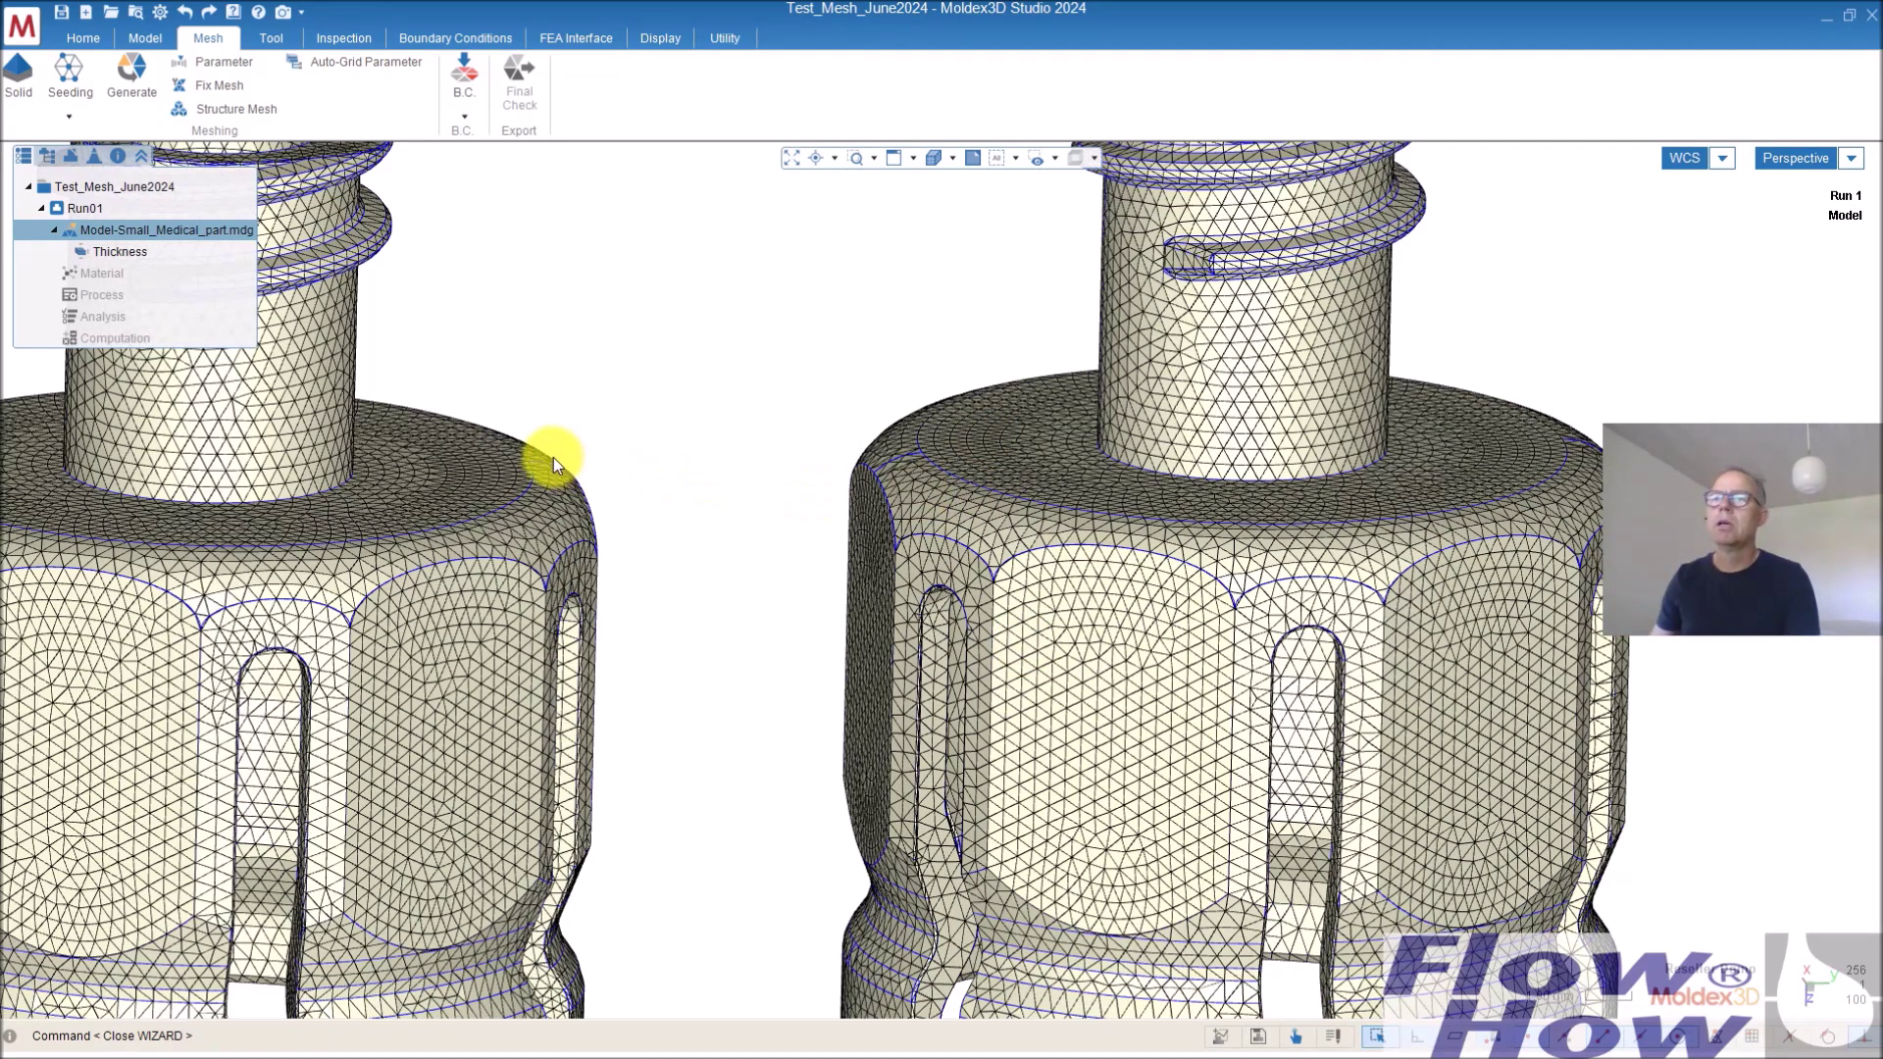
pyautogui.scroll(-5, 642, 374)
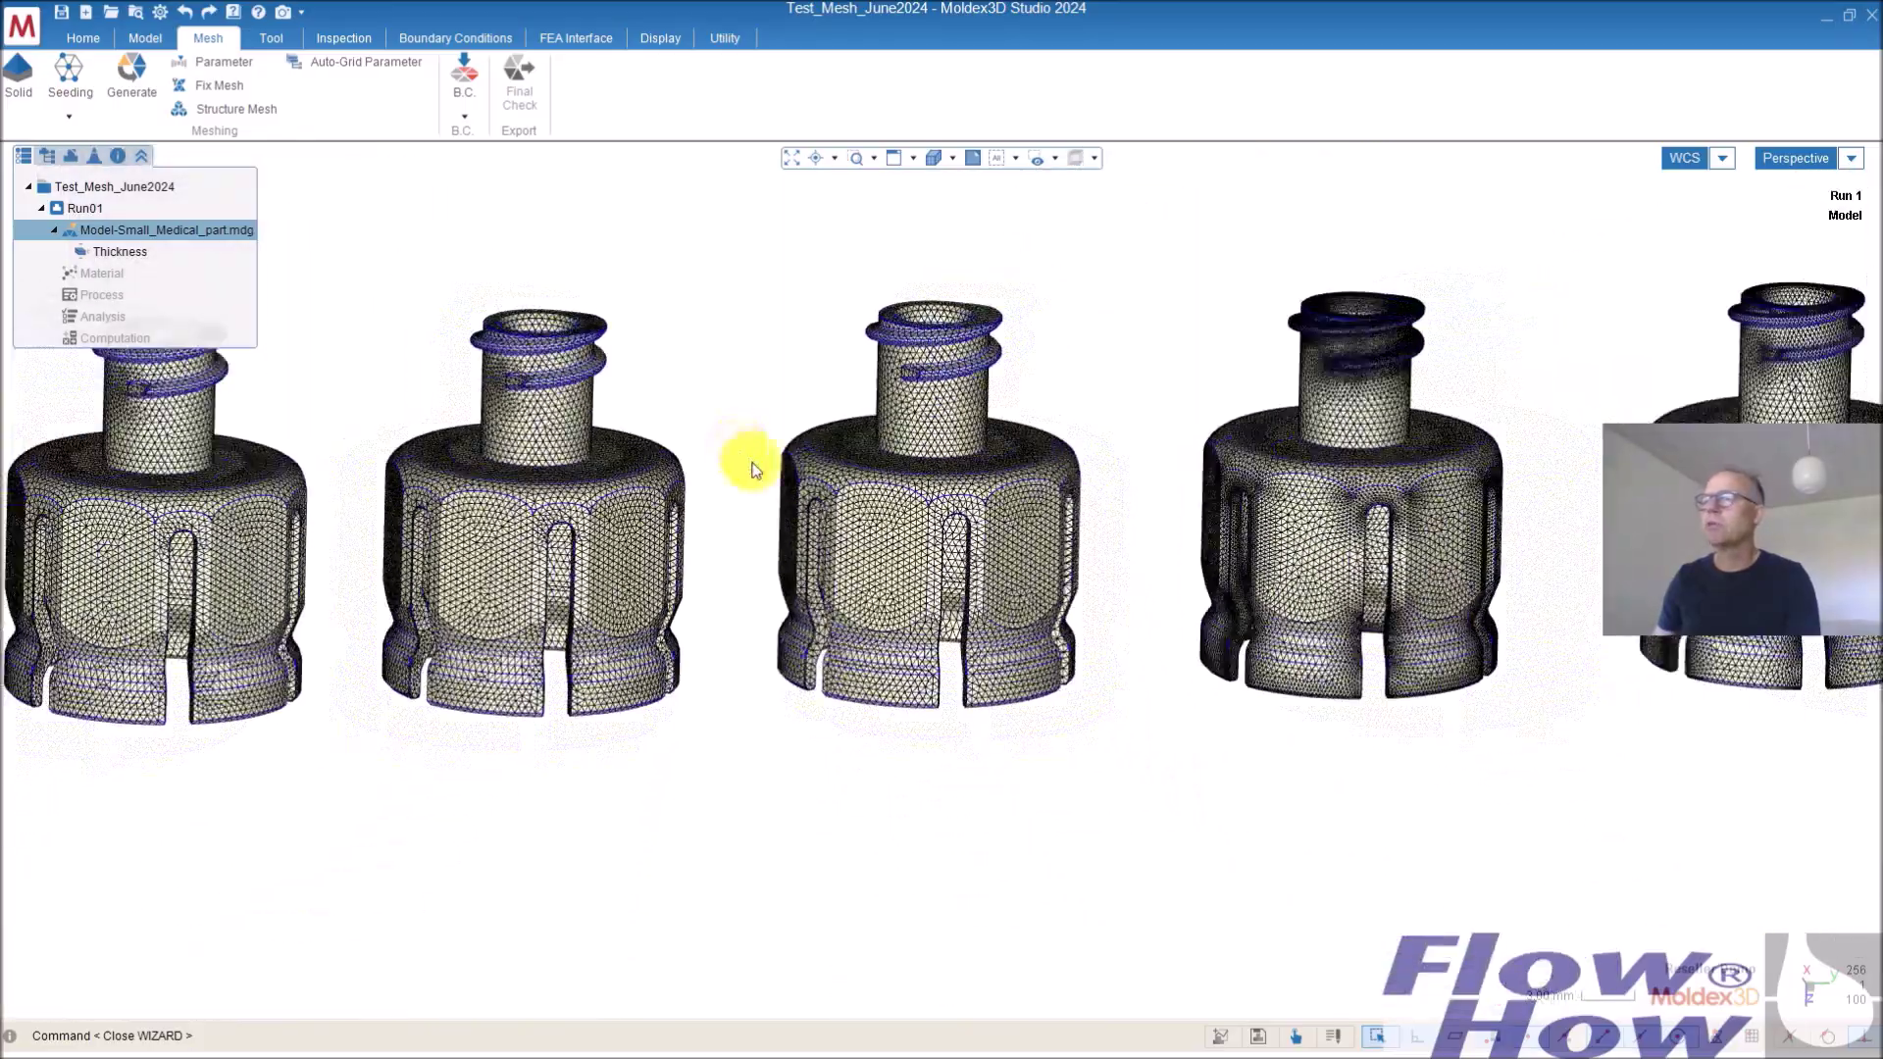
pyautogui.moveTo(750, 469); pyautogui.dragTo(826, 658, button='middle')
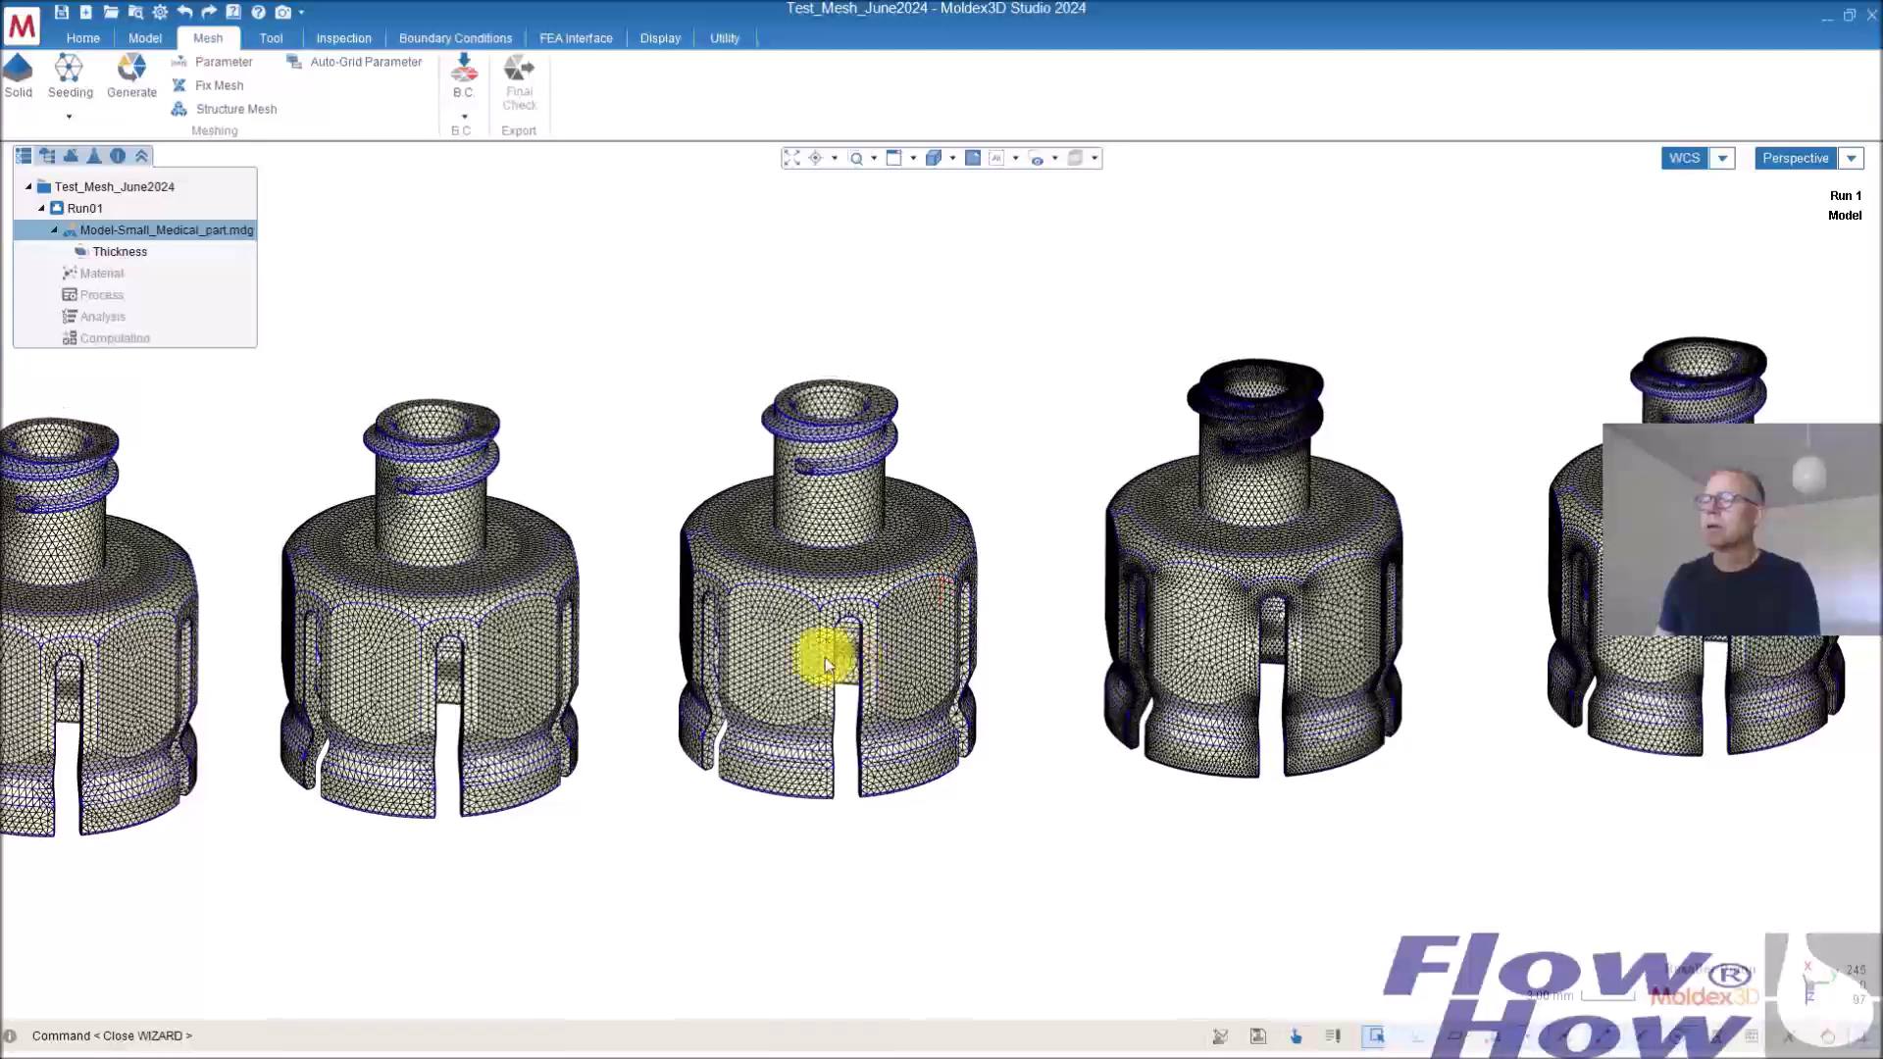
pyautogui.click(160, 14)
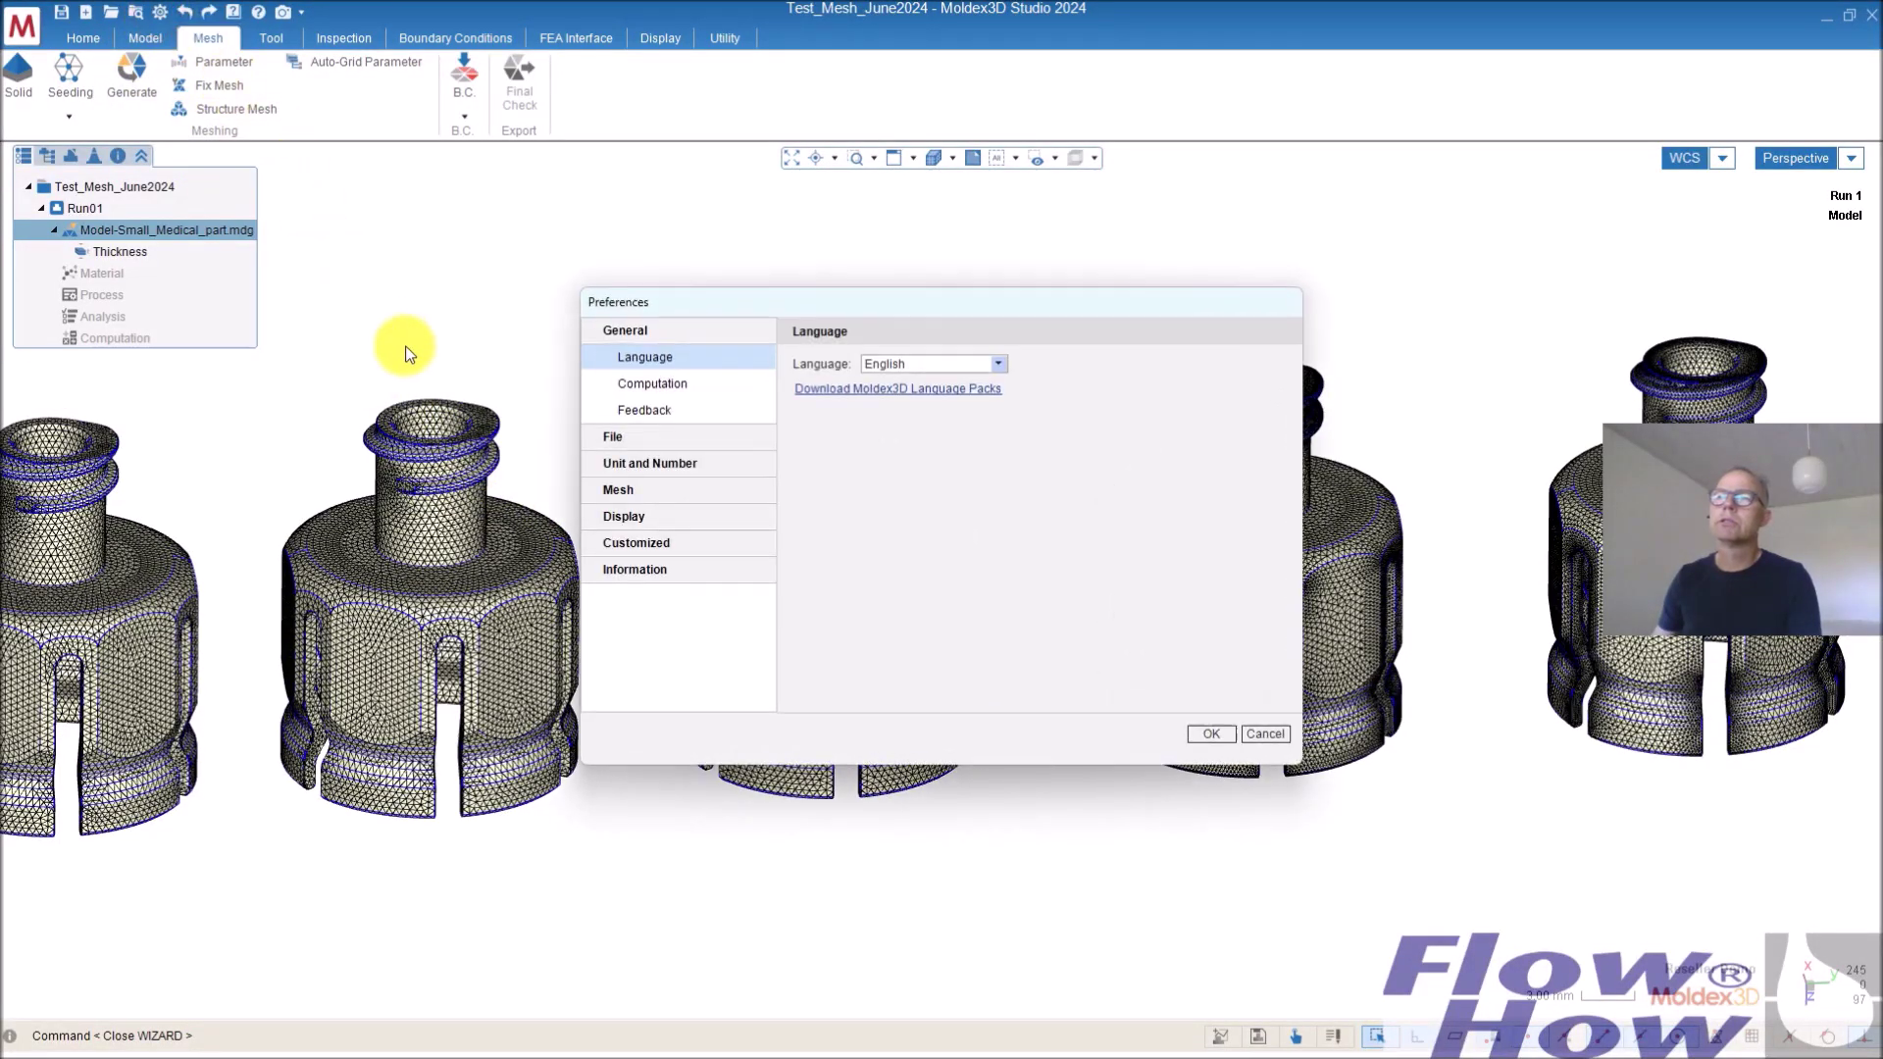
pyautogui.click(619, 490)
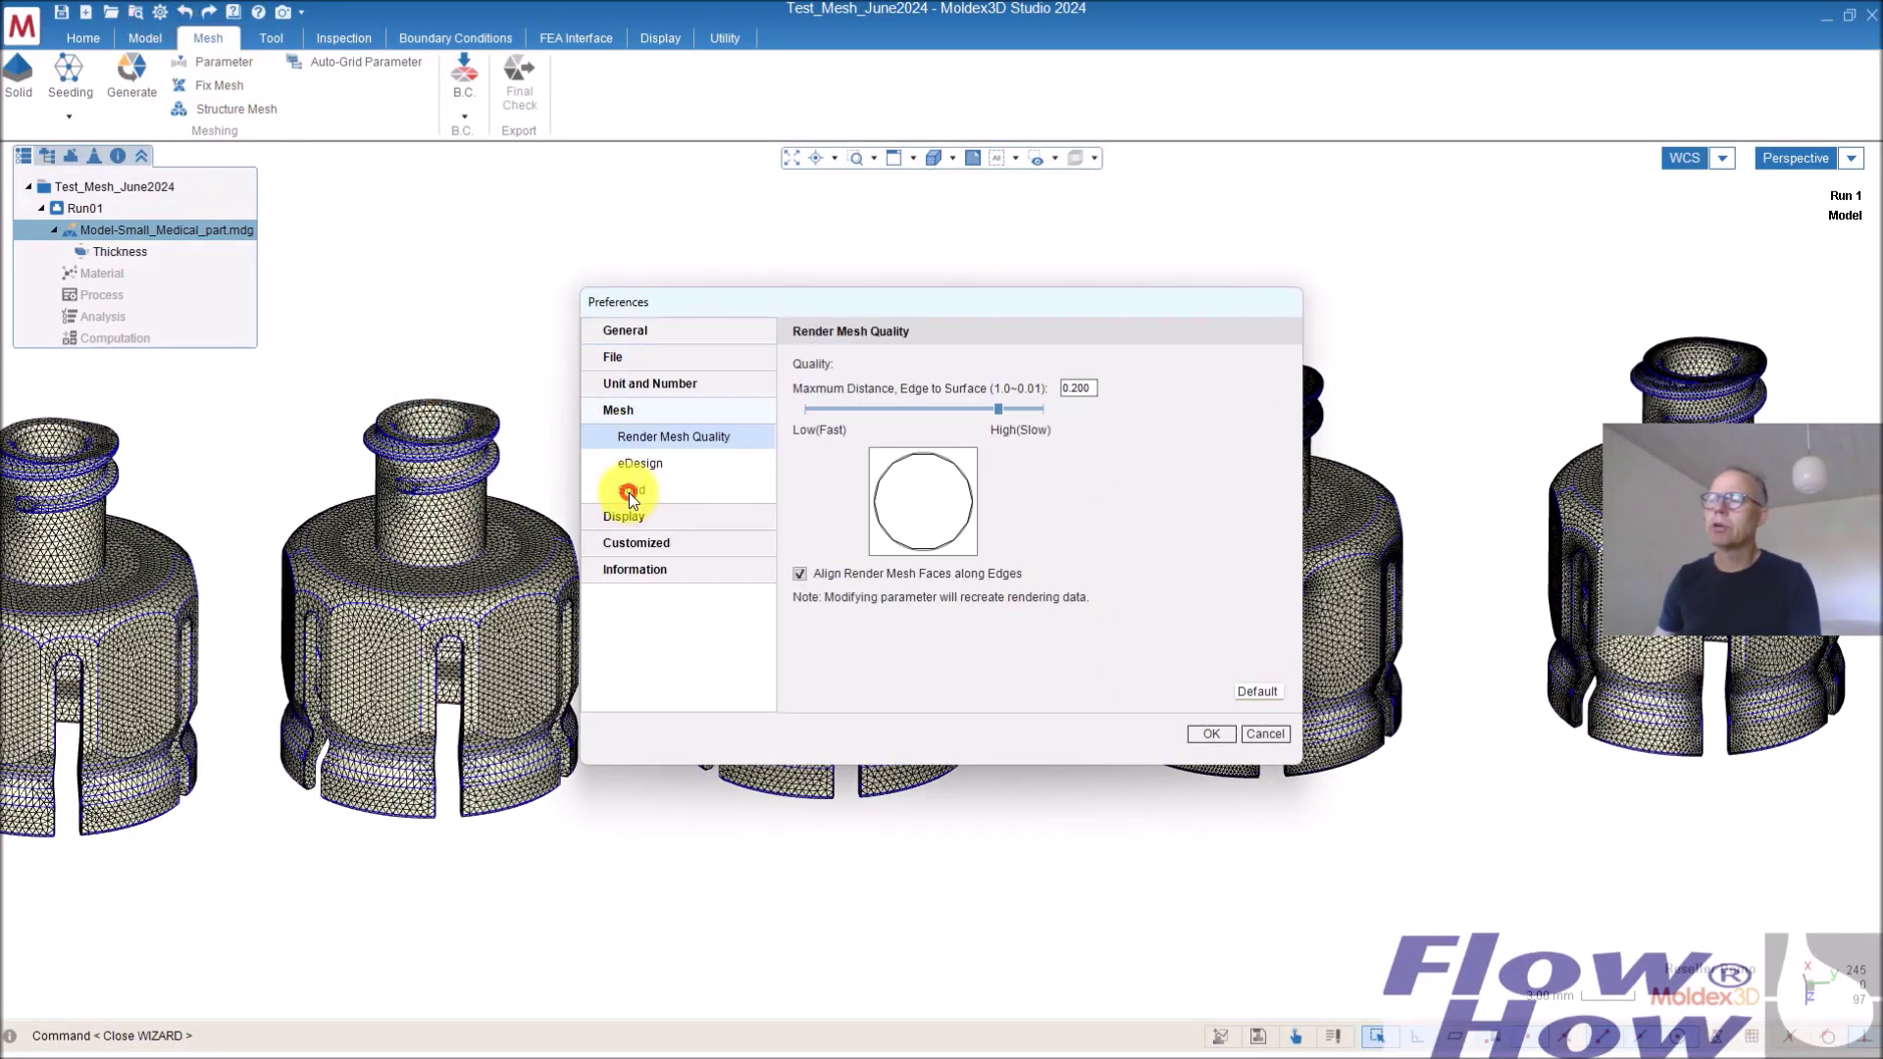
pyautogui.click(1265, 735)
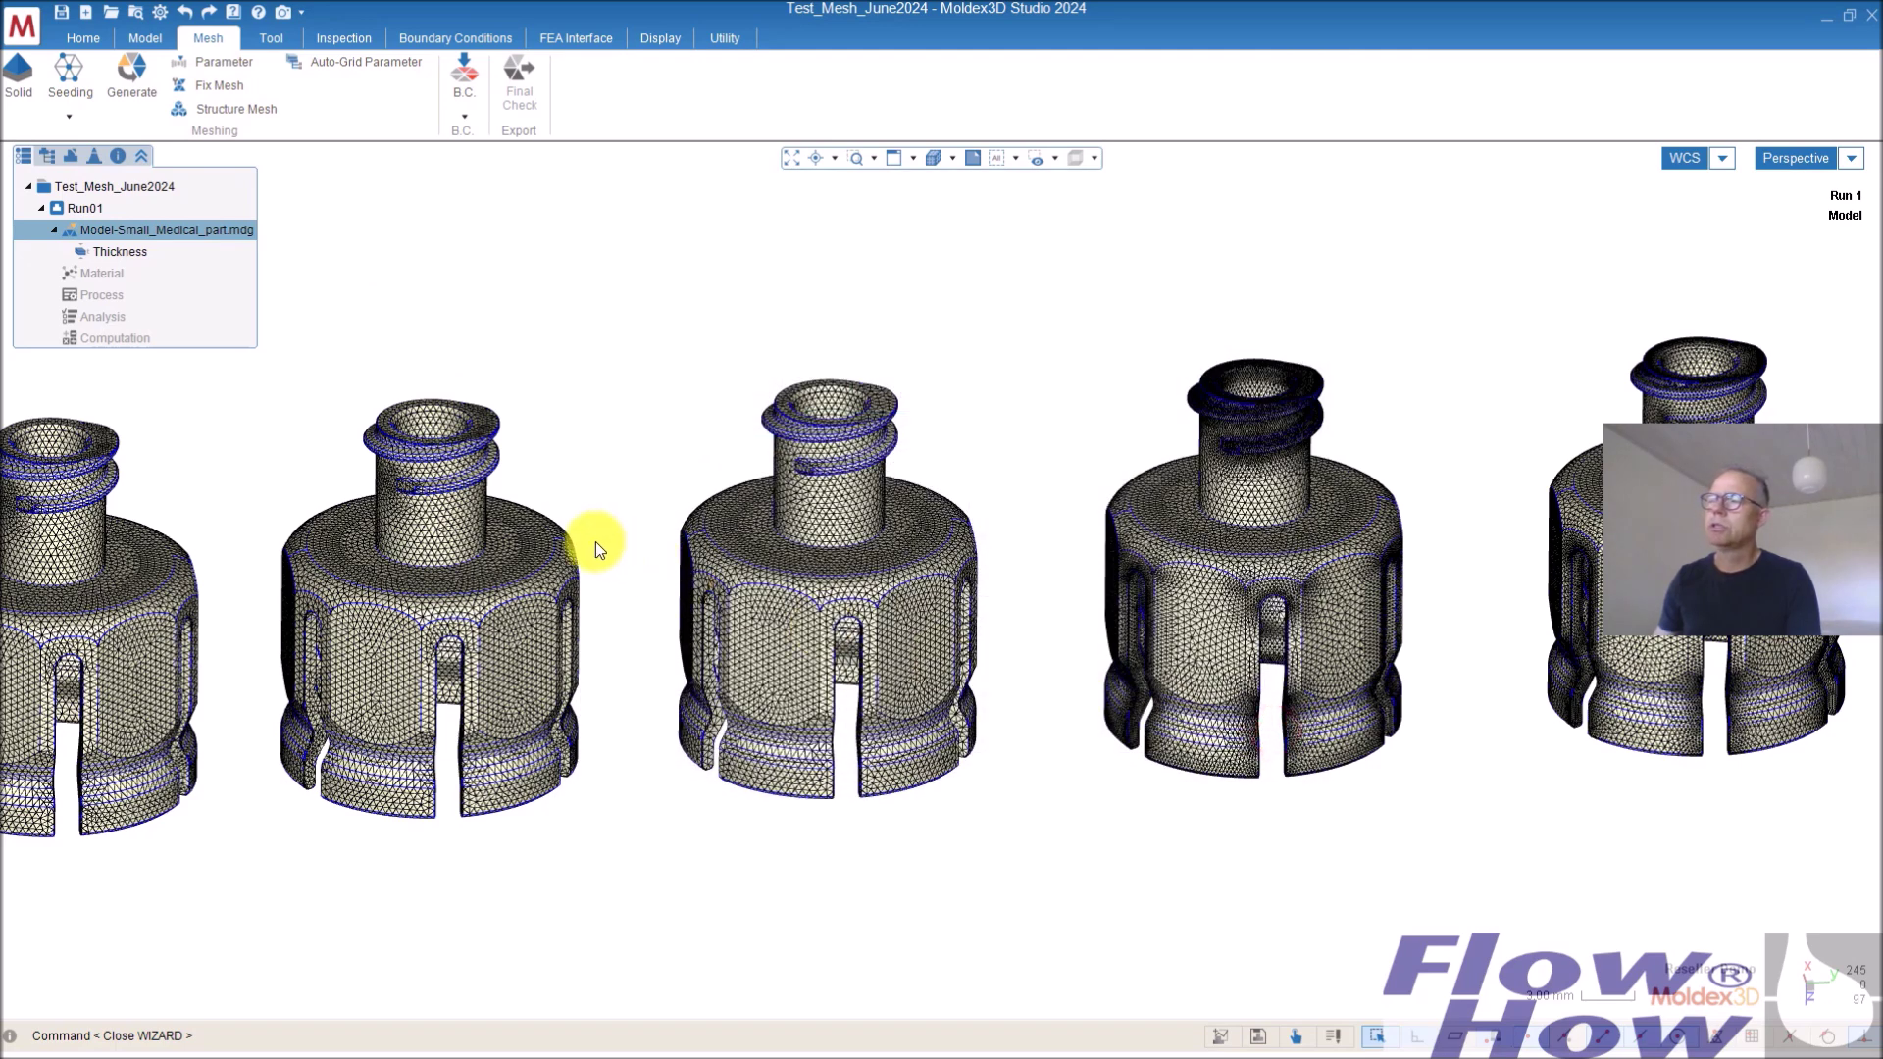
# Set the part's surface mesh generation back to Automatic in the advanced solid mesh parameters and accept the parameters
pyautogui.click(235, 61)
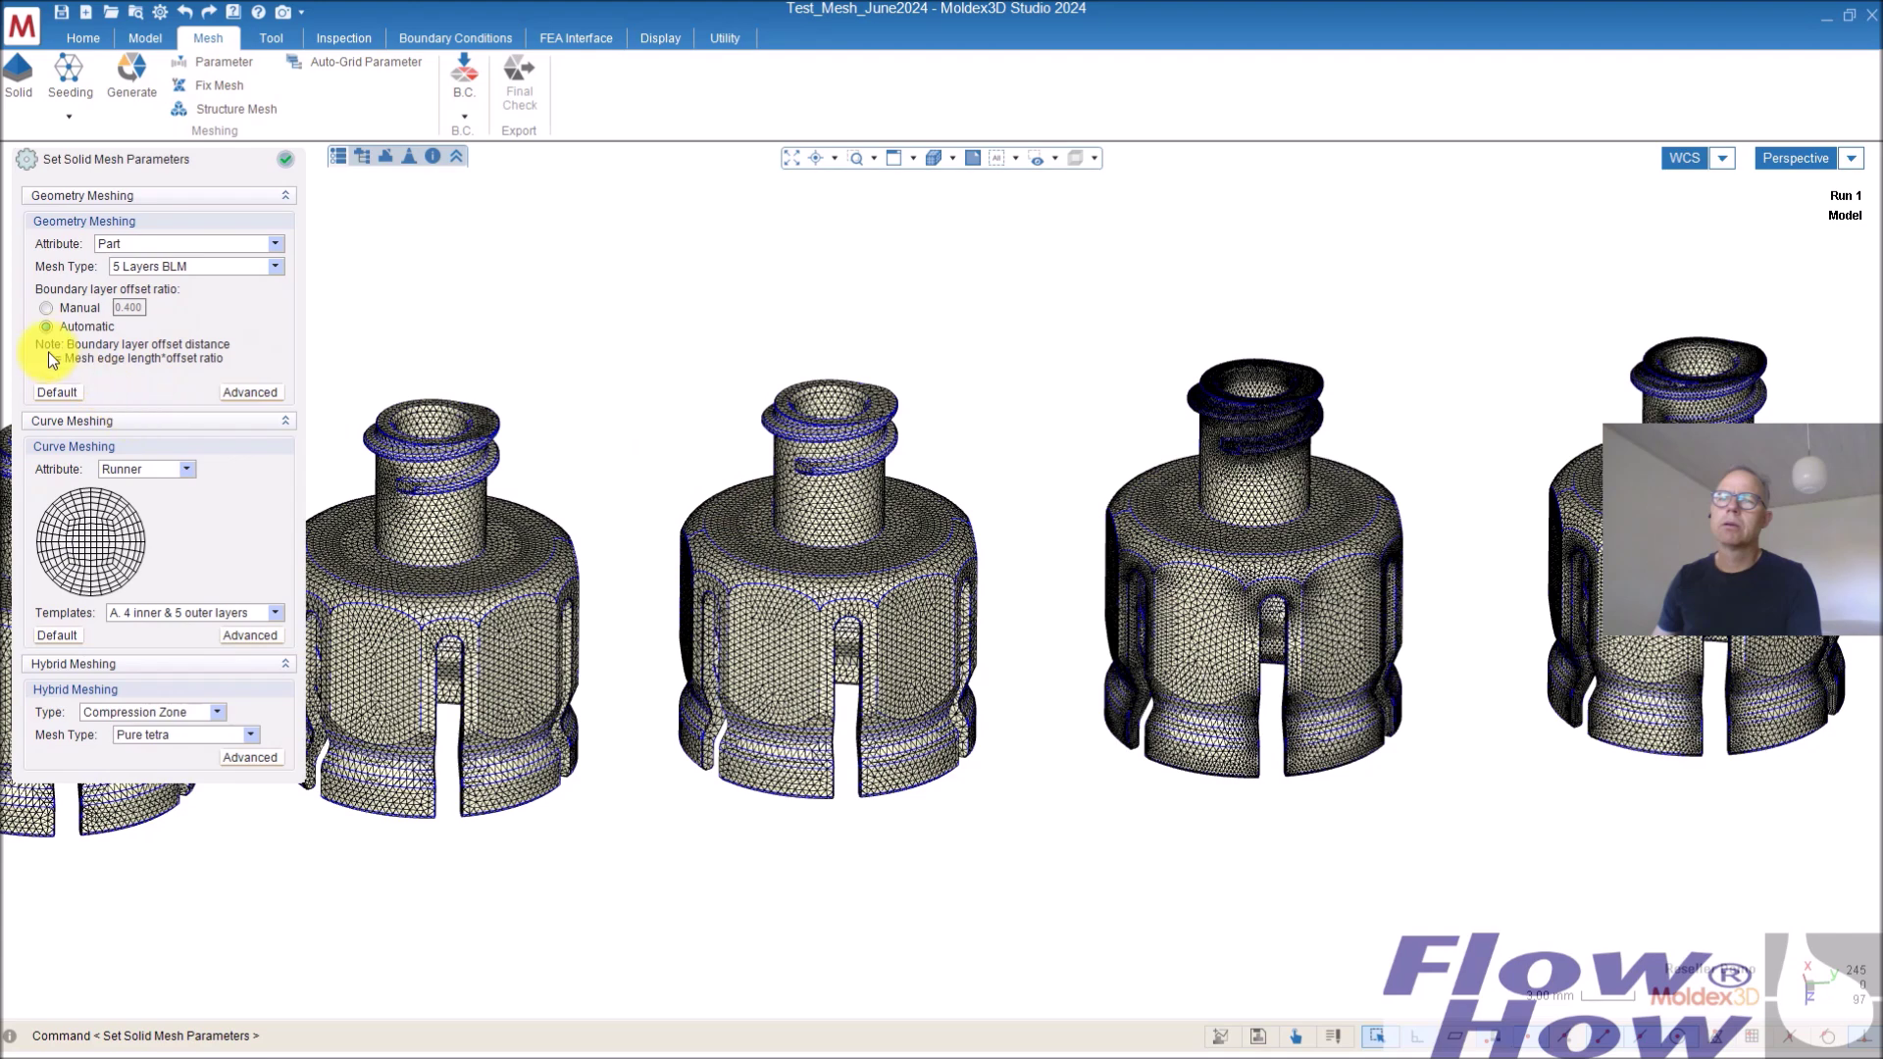
pyautogui.click(271, 391)
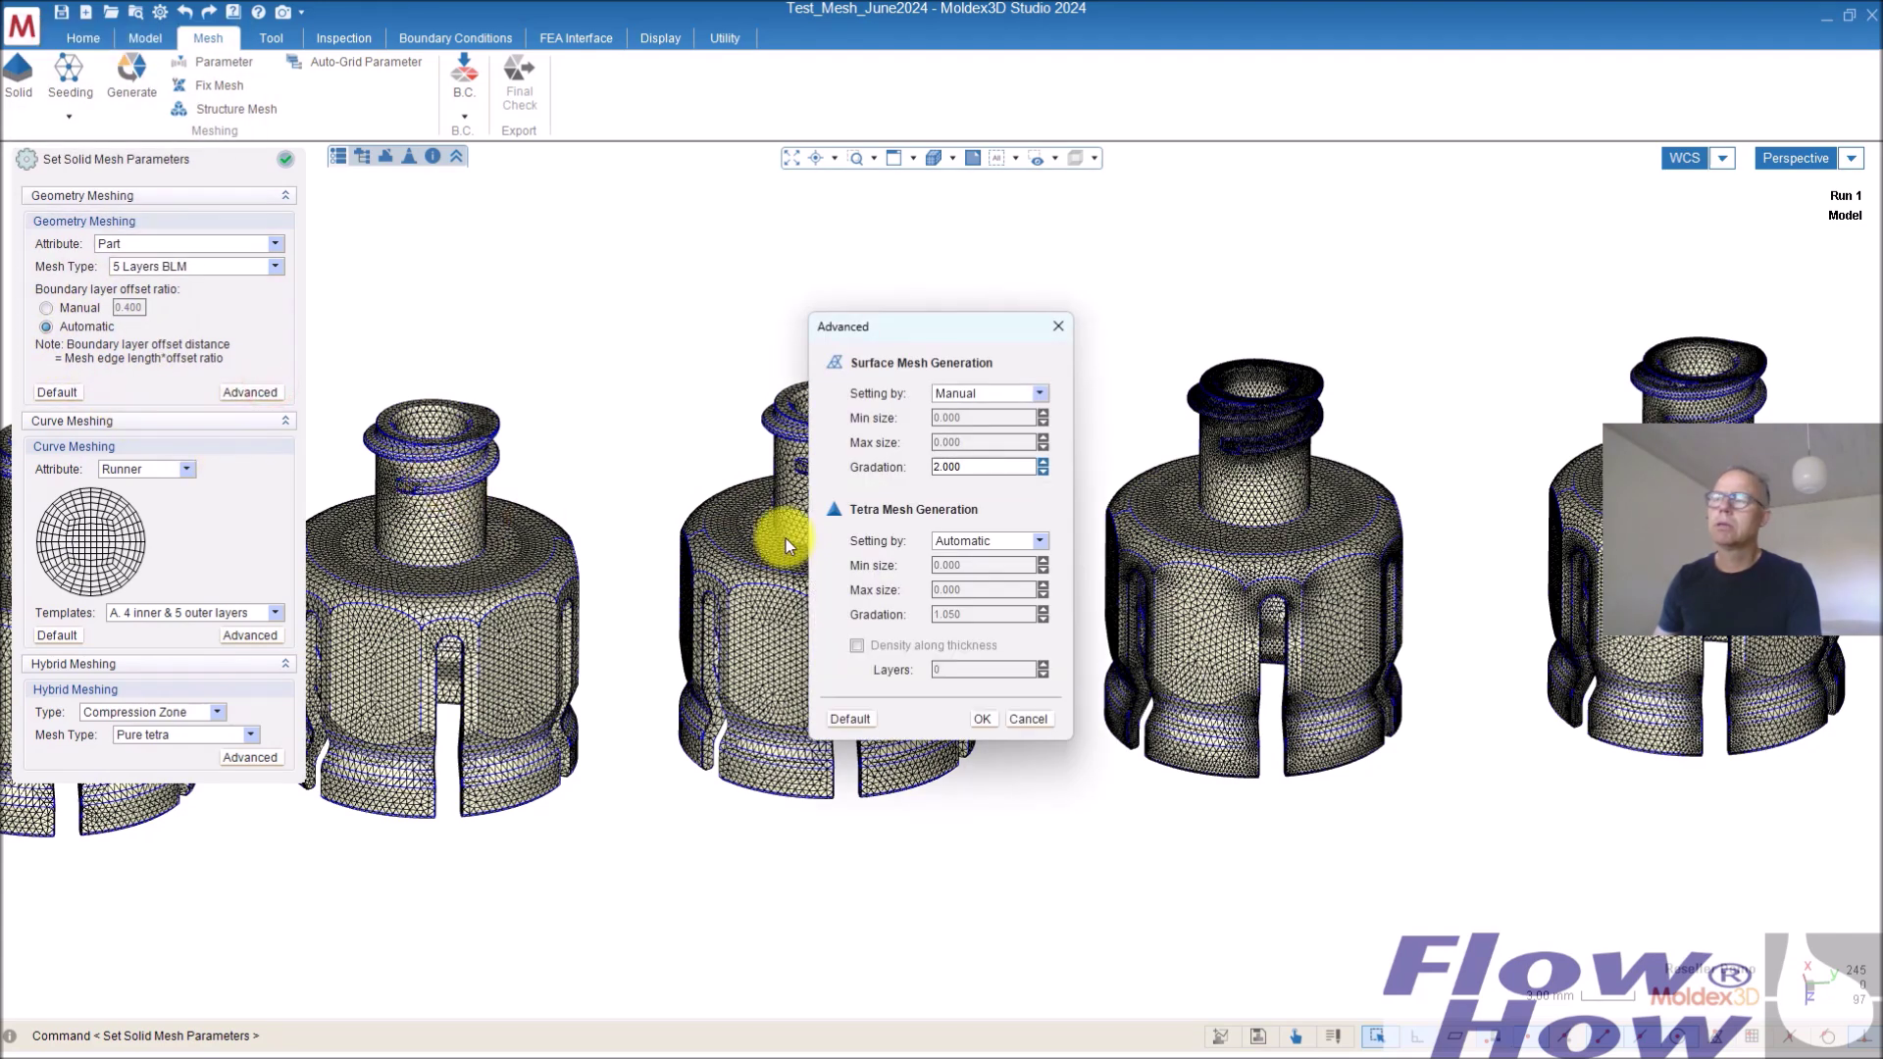
pyautogui.click(1026, 396)
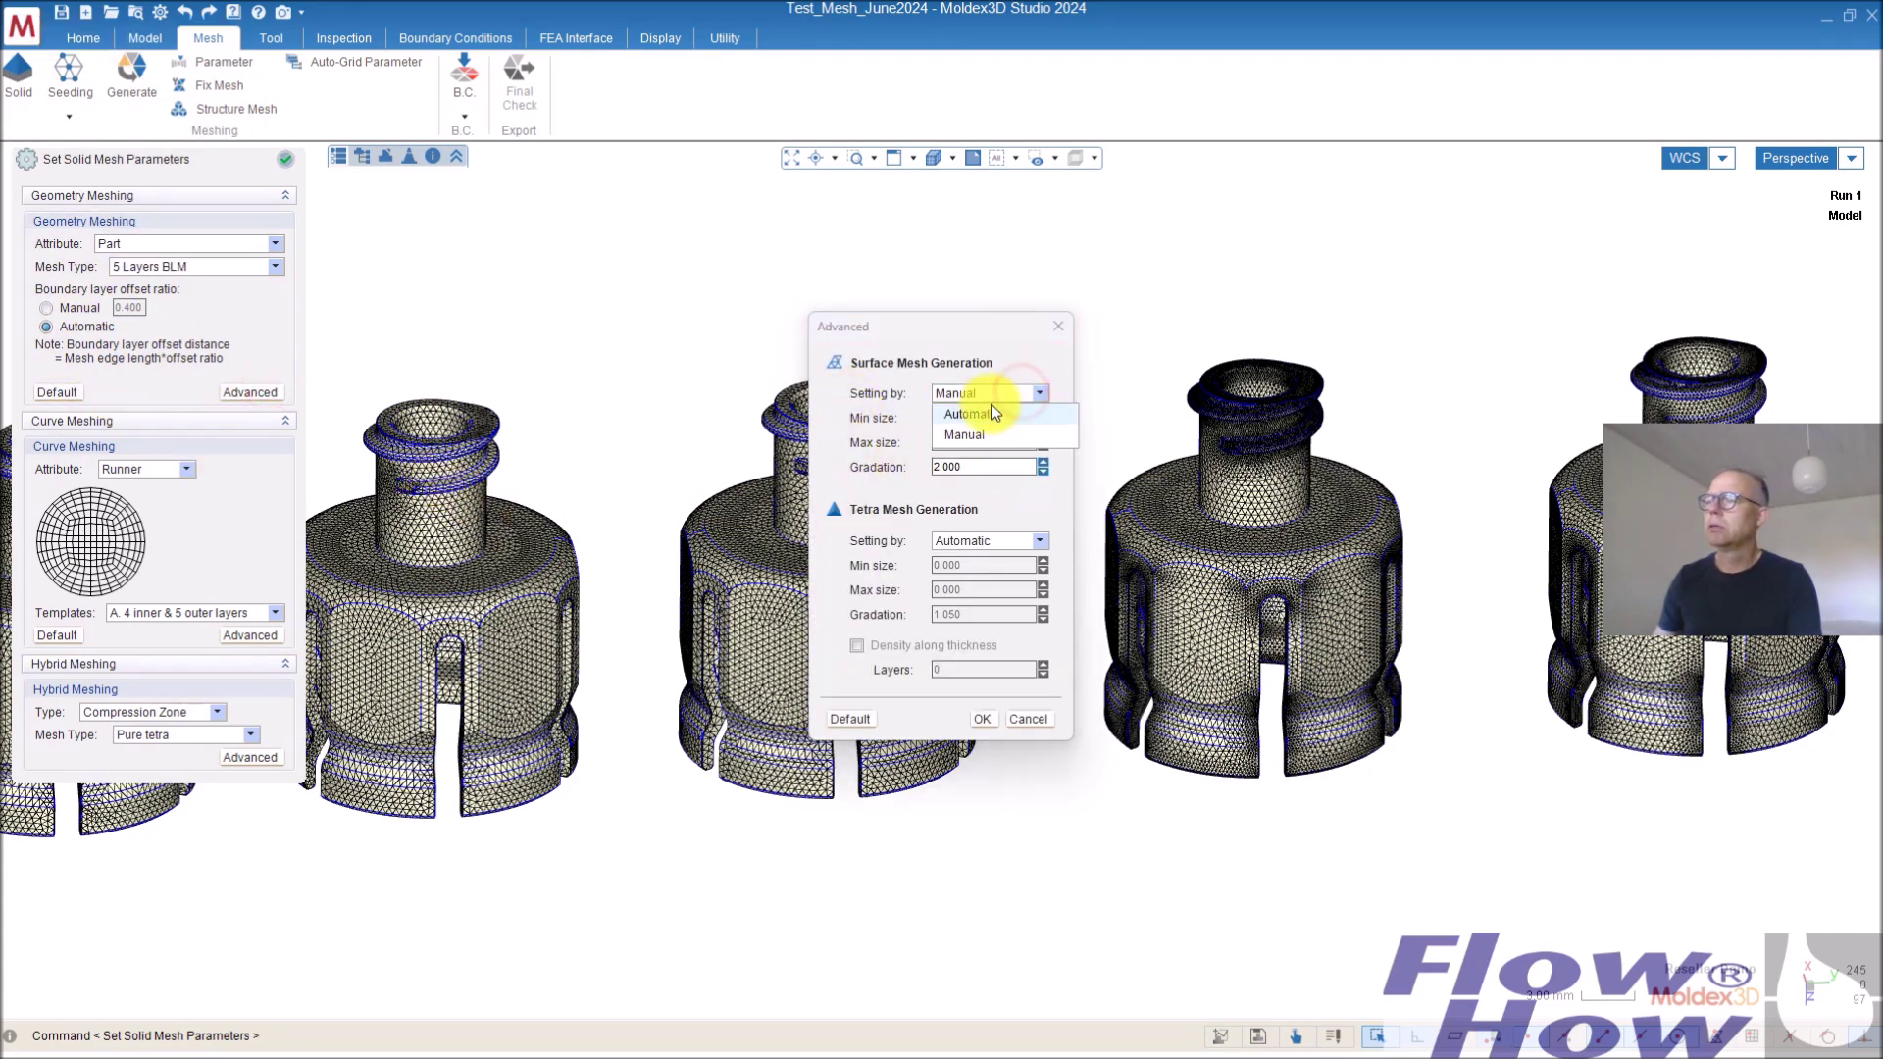
pyautogui.click(981, 420)
pyautogui.click(981, 720)
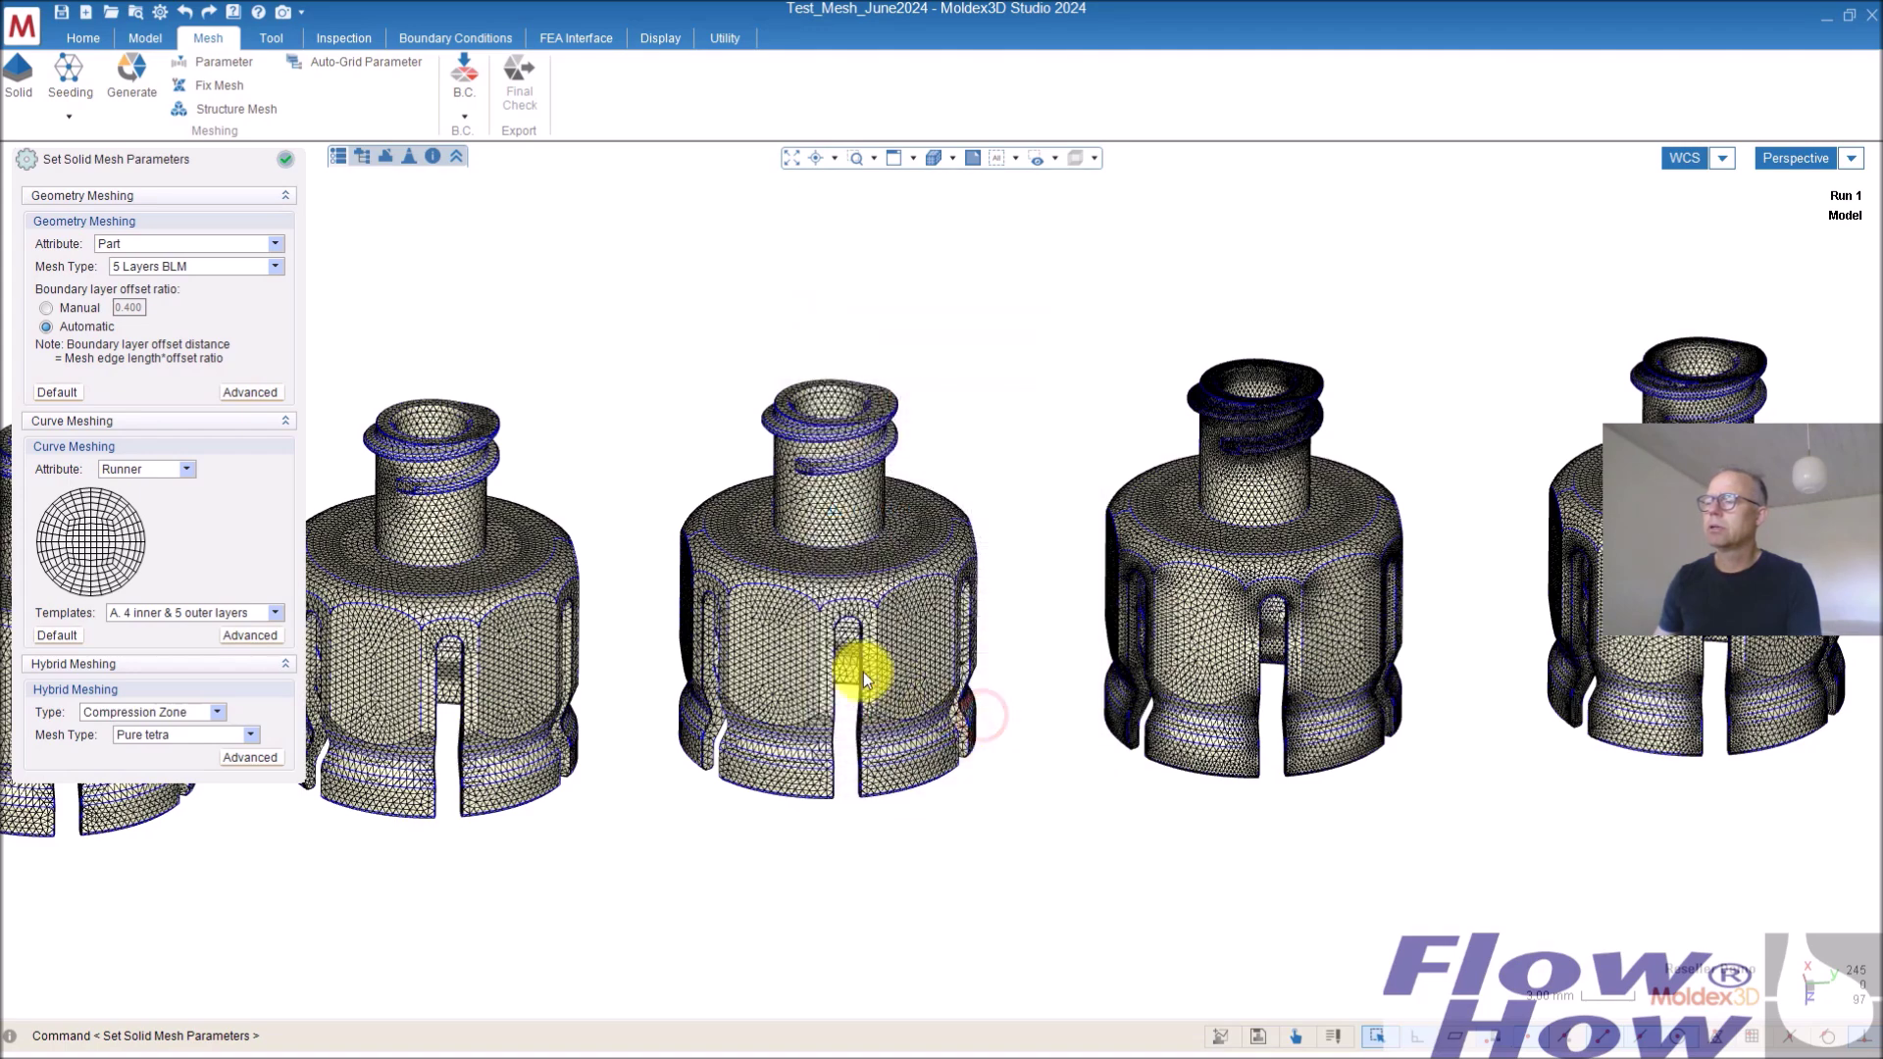
pyautogui.moveTo(679, 544)
pyautogui.mouseDown(button='middle')
pyautogui.moveTo(661, 569)
pyautogui.moveTo(811, 618)
pyautogui.moveTo(694, 622)
pyautogui.moveTo(694, 522)
pyautogui.mouseUp(button='middle')
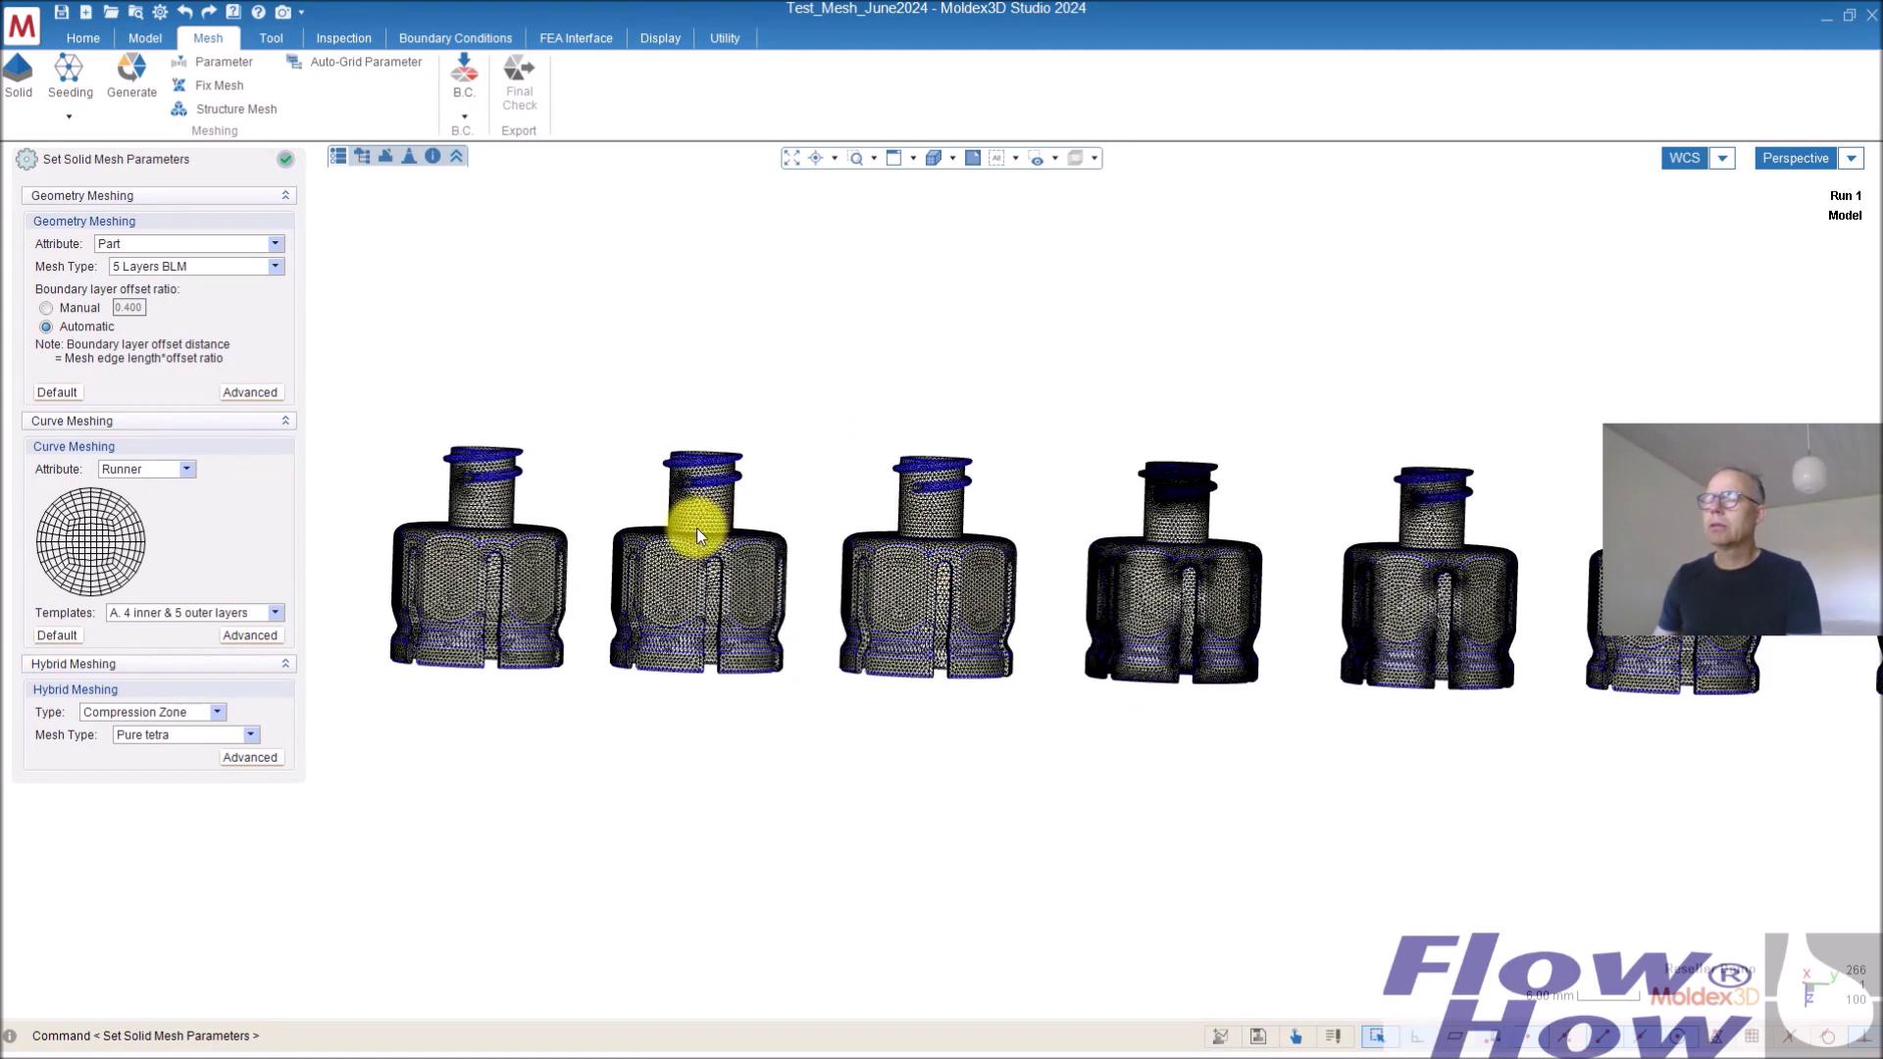
pyautogui.click(284, 158)
# Enter the Fix Mesh environment with one copy's neck and flat shoulder face in close view
pyautogui.moveTo(895, 660); pyautogui.dragTo(896, 670, button='middle')
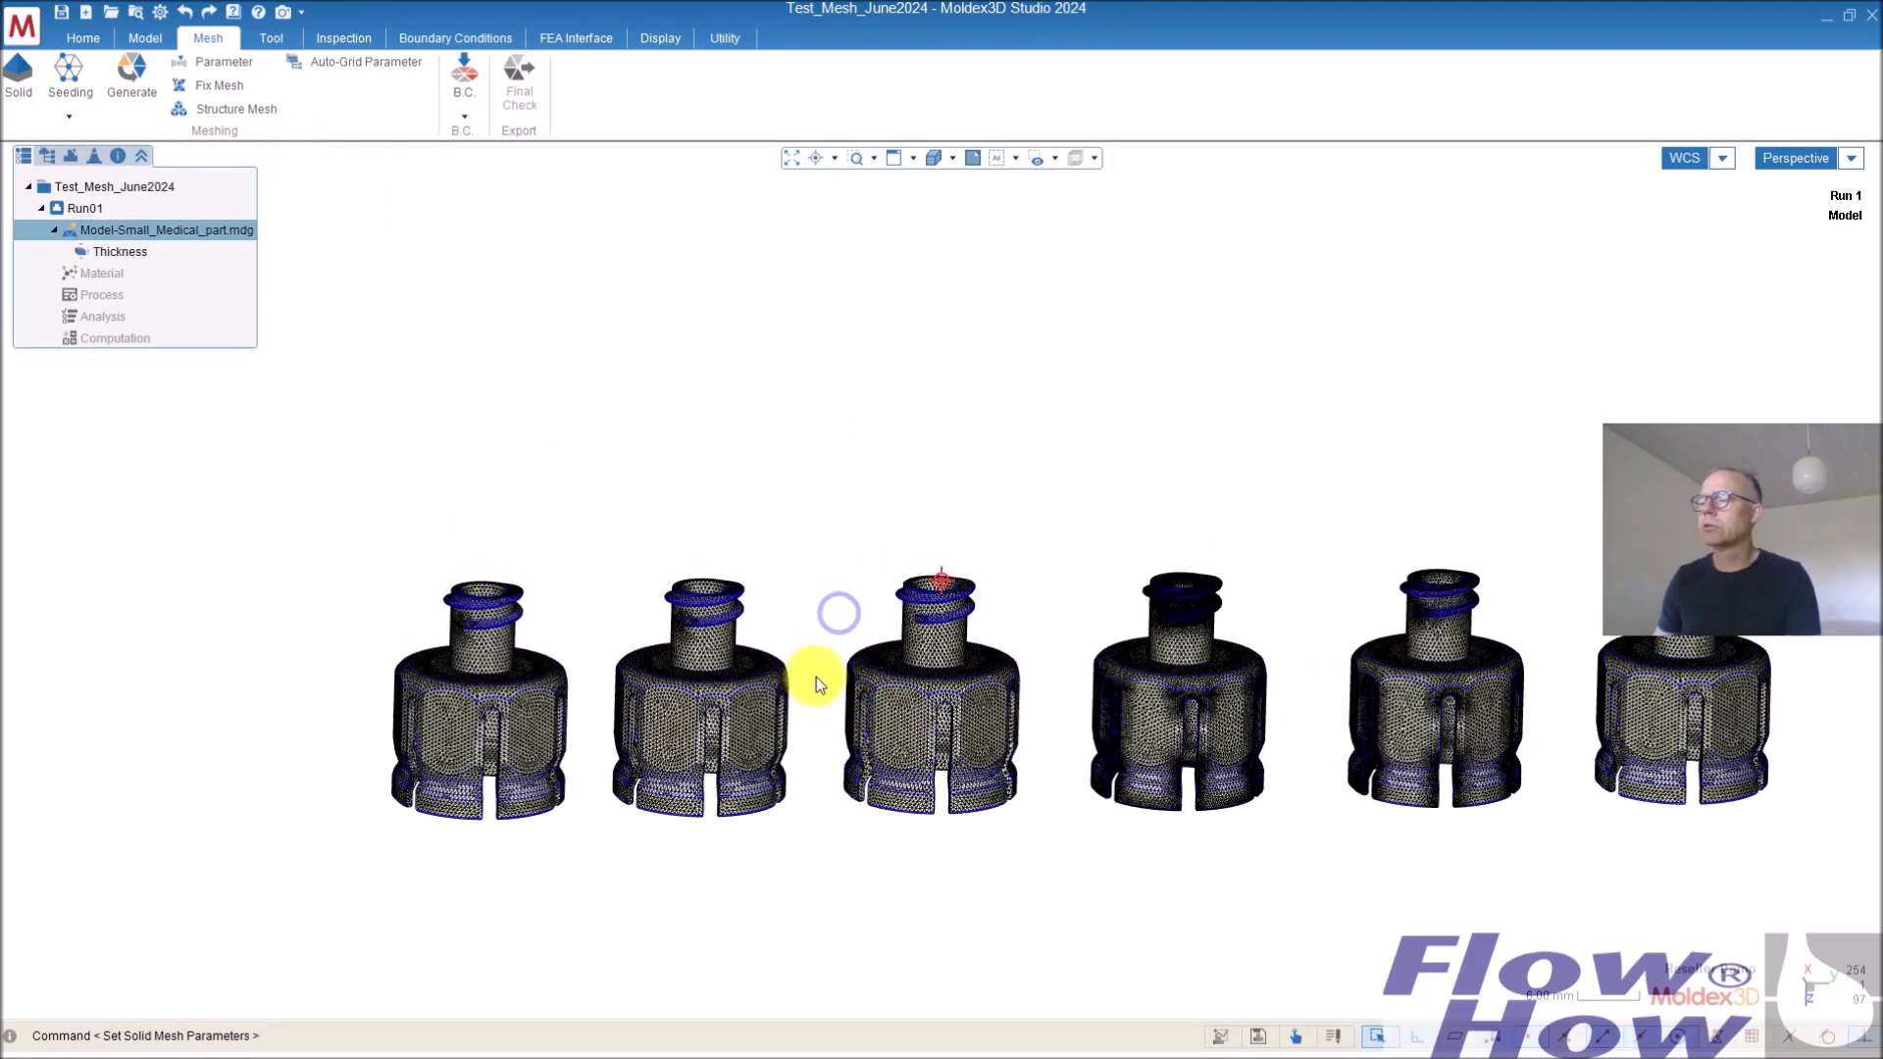
pyautogui.scroll(6, 702, 620)
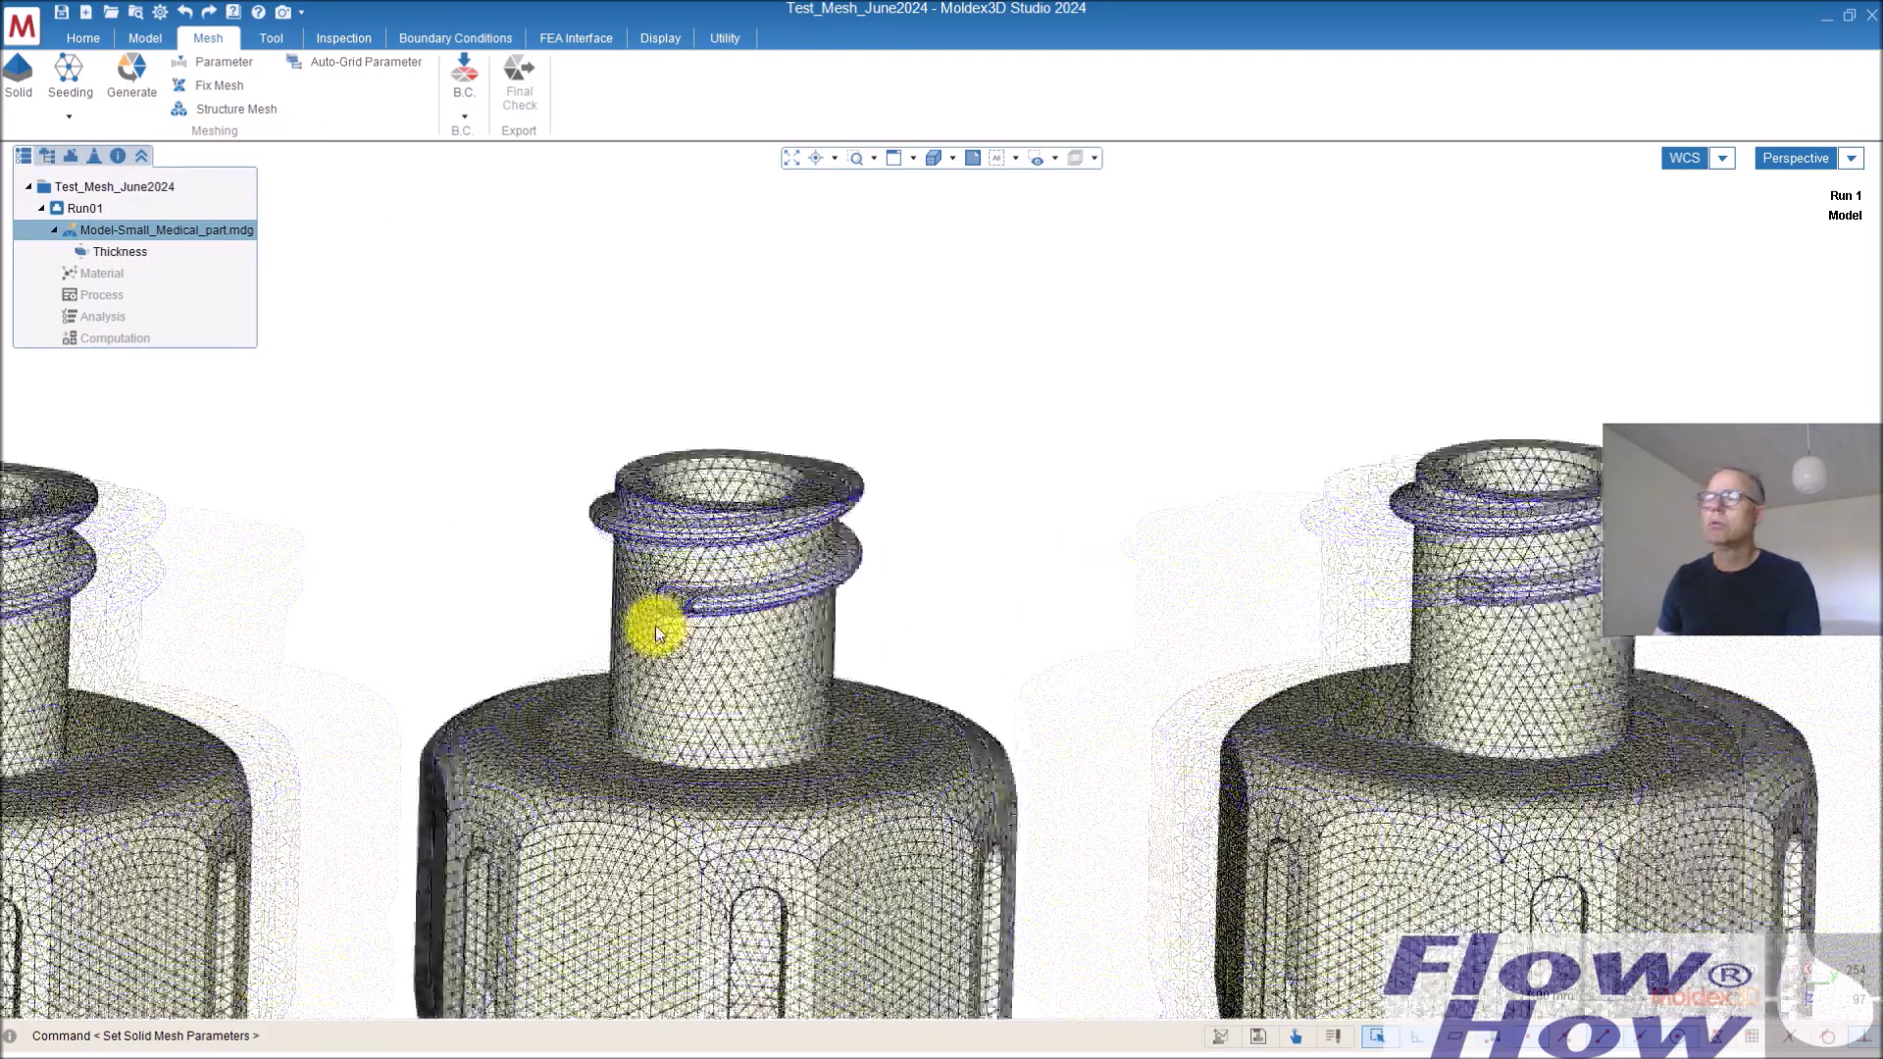
pyautogui.moveTo(655, 626); pyautogui.dragTo(631, 748, button='middle')
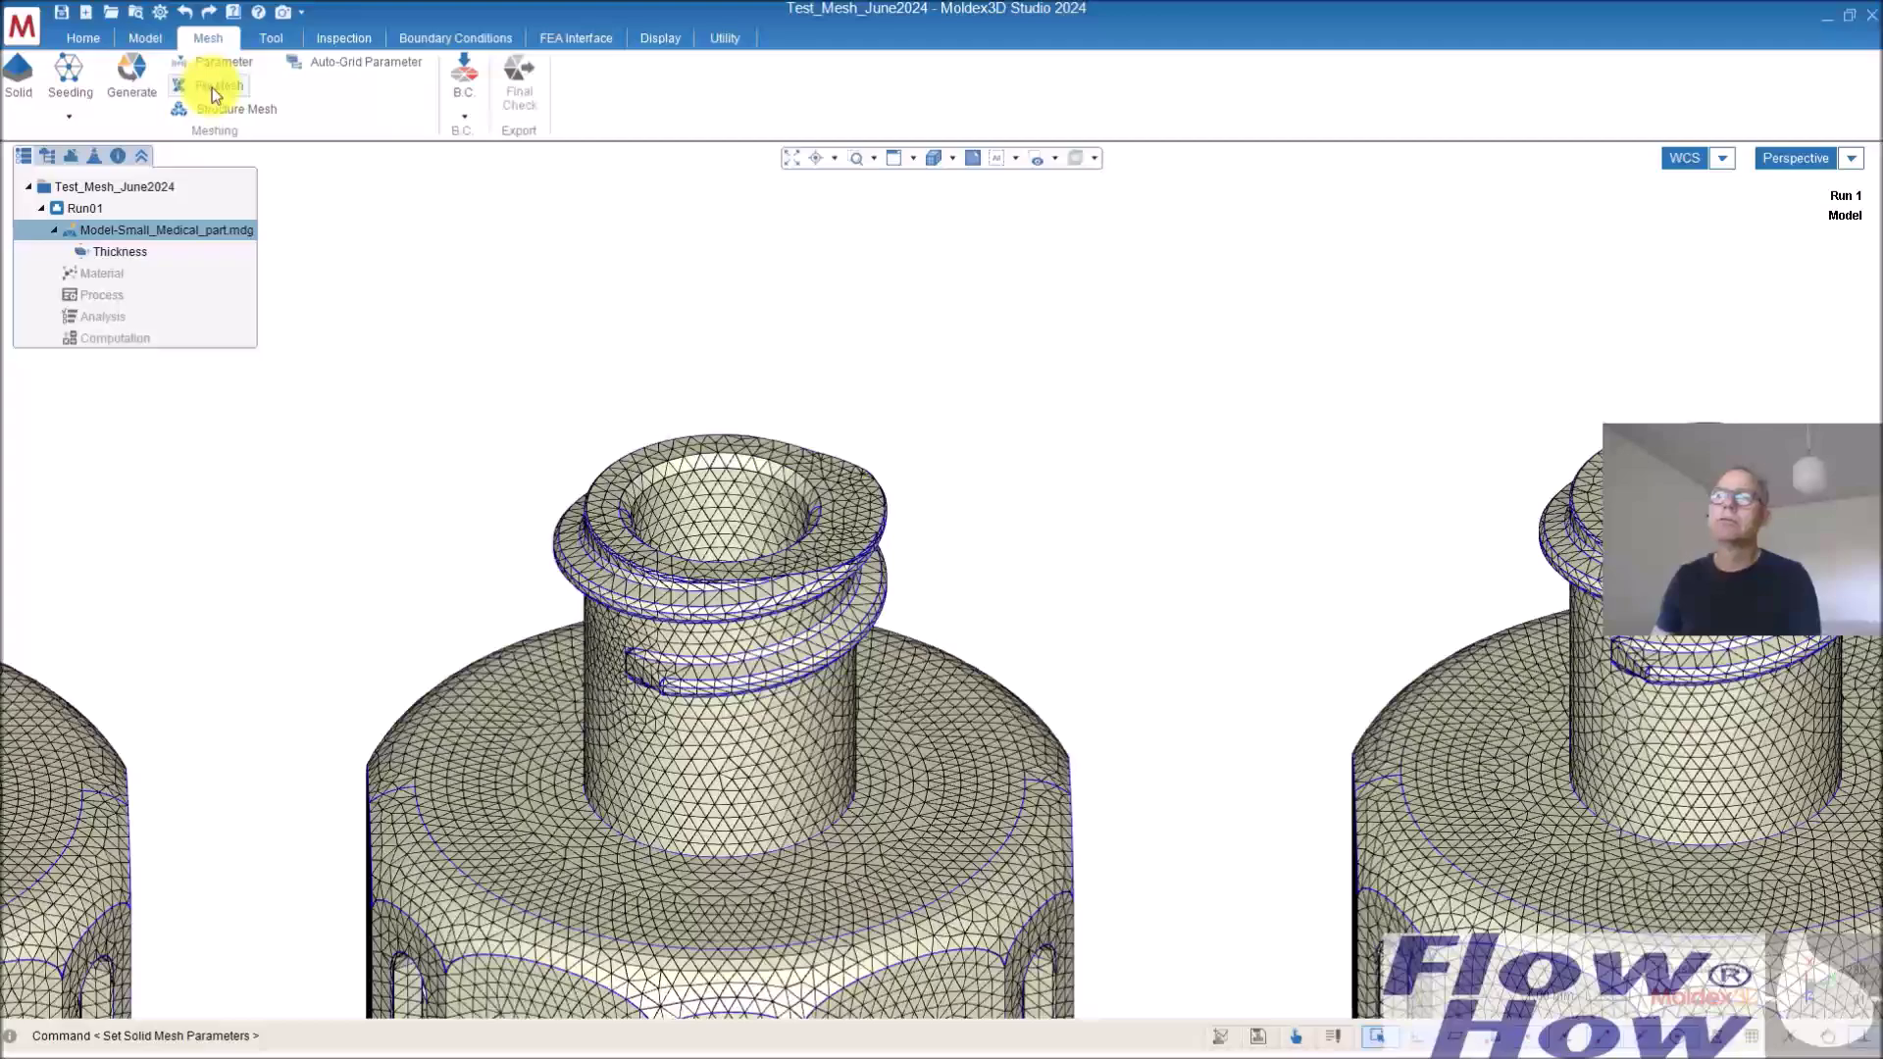
pyautogui.click(212, 87)
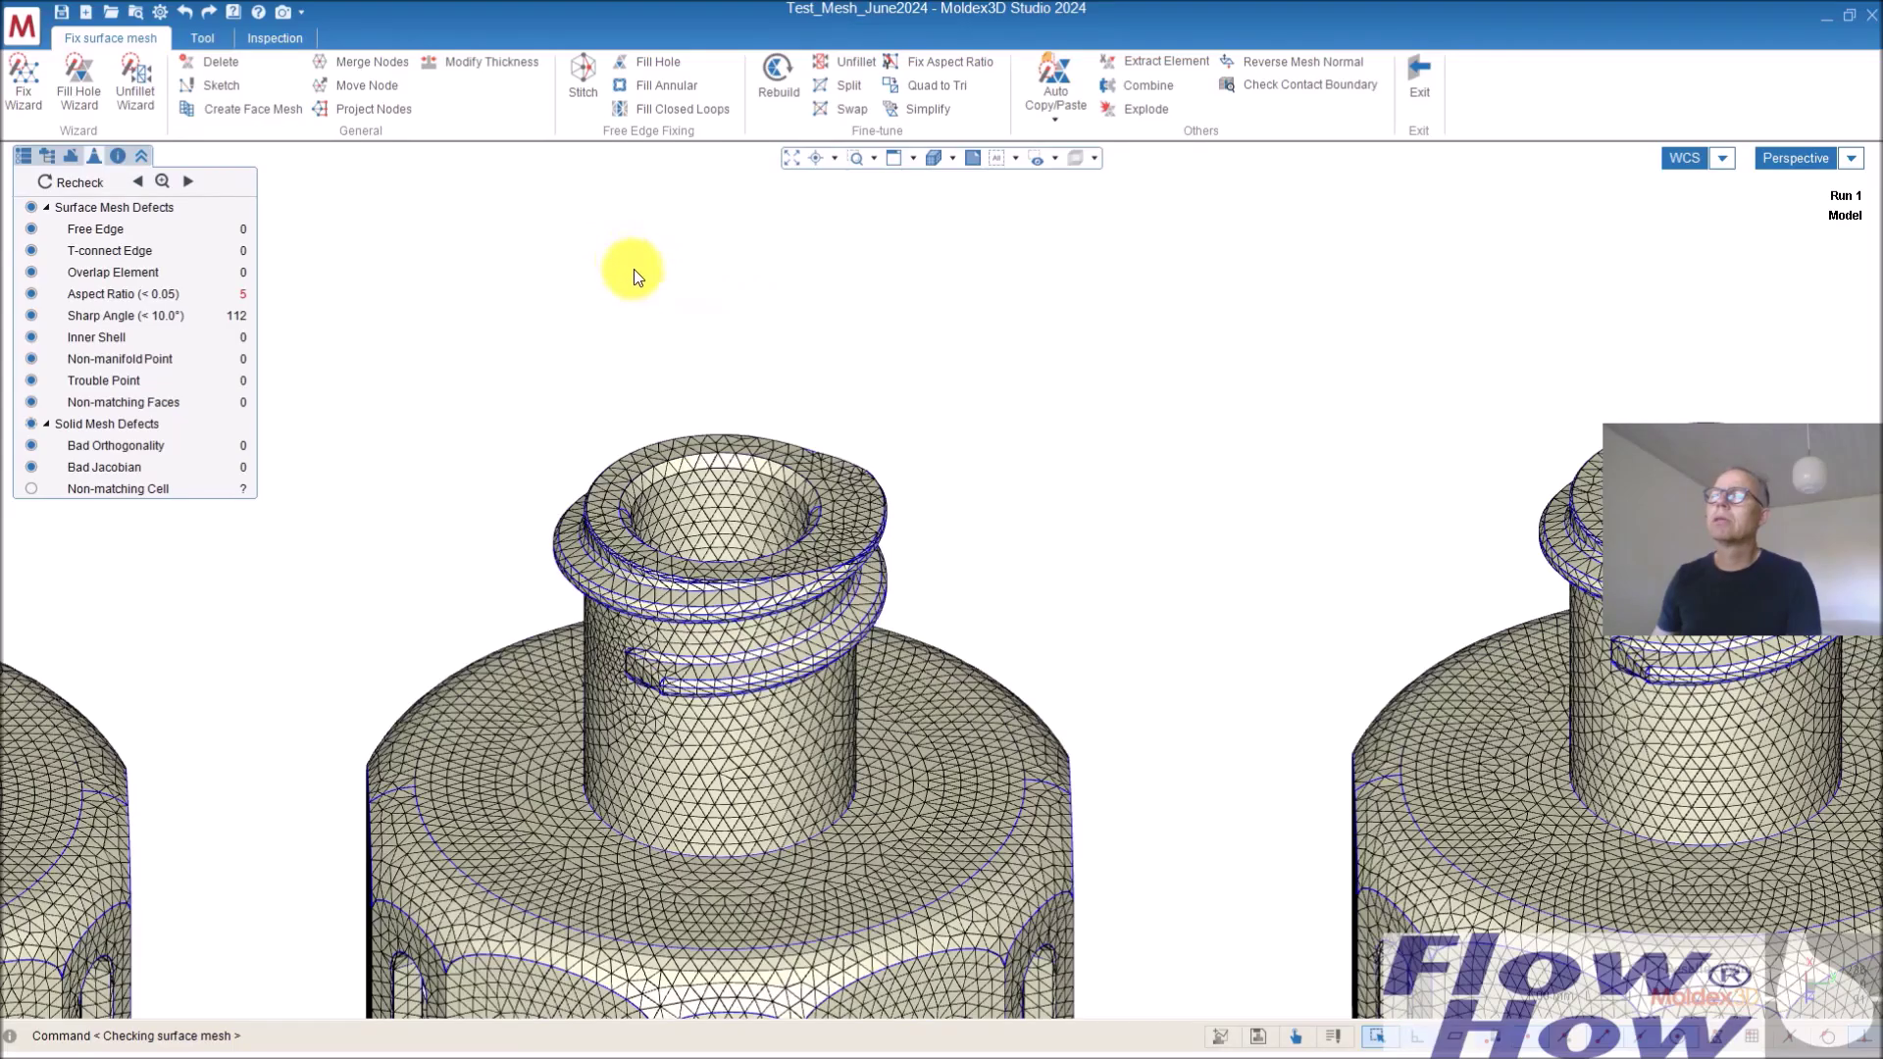
pyautogui.moveTo(797, 365); pyautogui.dragTo(842, 395, button='middle')
pyautogui.moveTo(792, 536)
pyautogui.mouseDown(button='middle')
pyautogui.moveTo(708, 614)
pyautogui.moveTo(664, 761)
pyautogui.moveTo(870, 706)
pyautogui.moveTo(882, 618)
pyautogui.moveTo(914, 655)
pyautogui.mouseUp(button='middle')
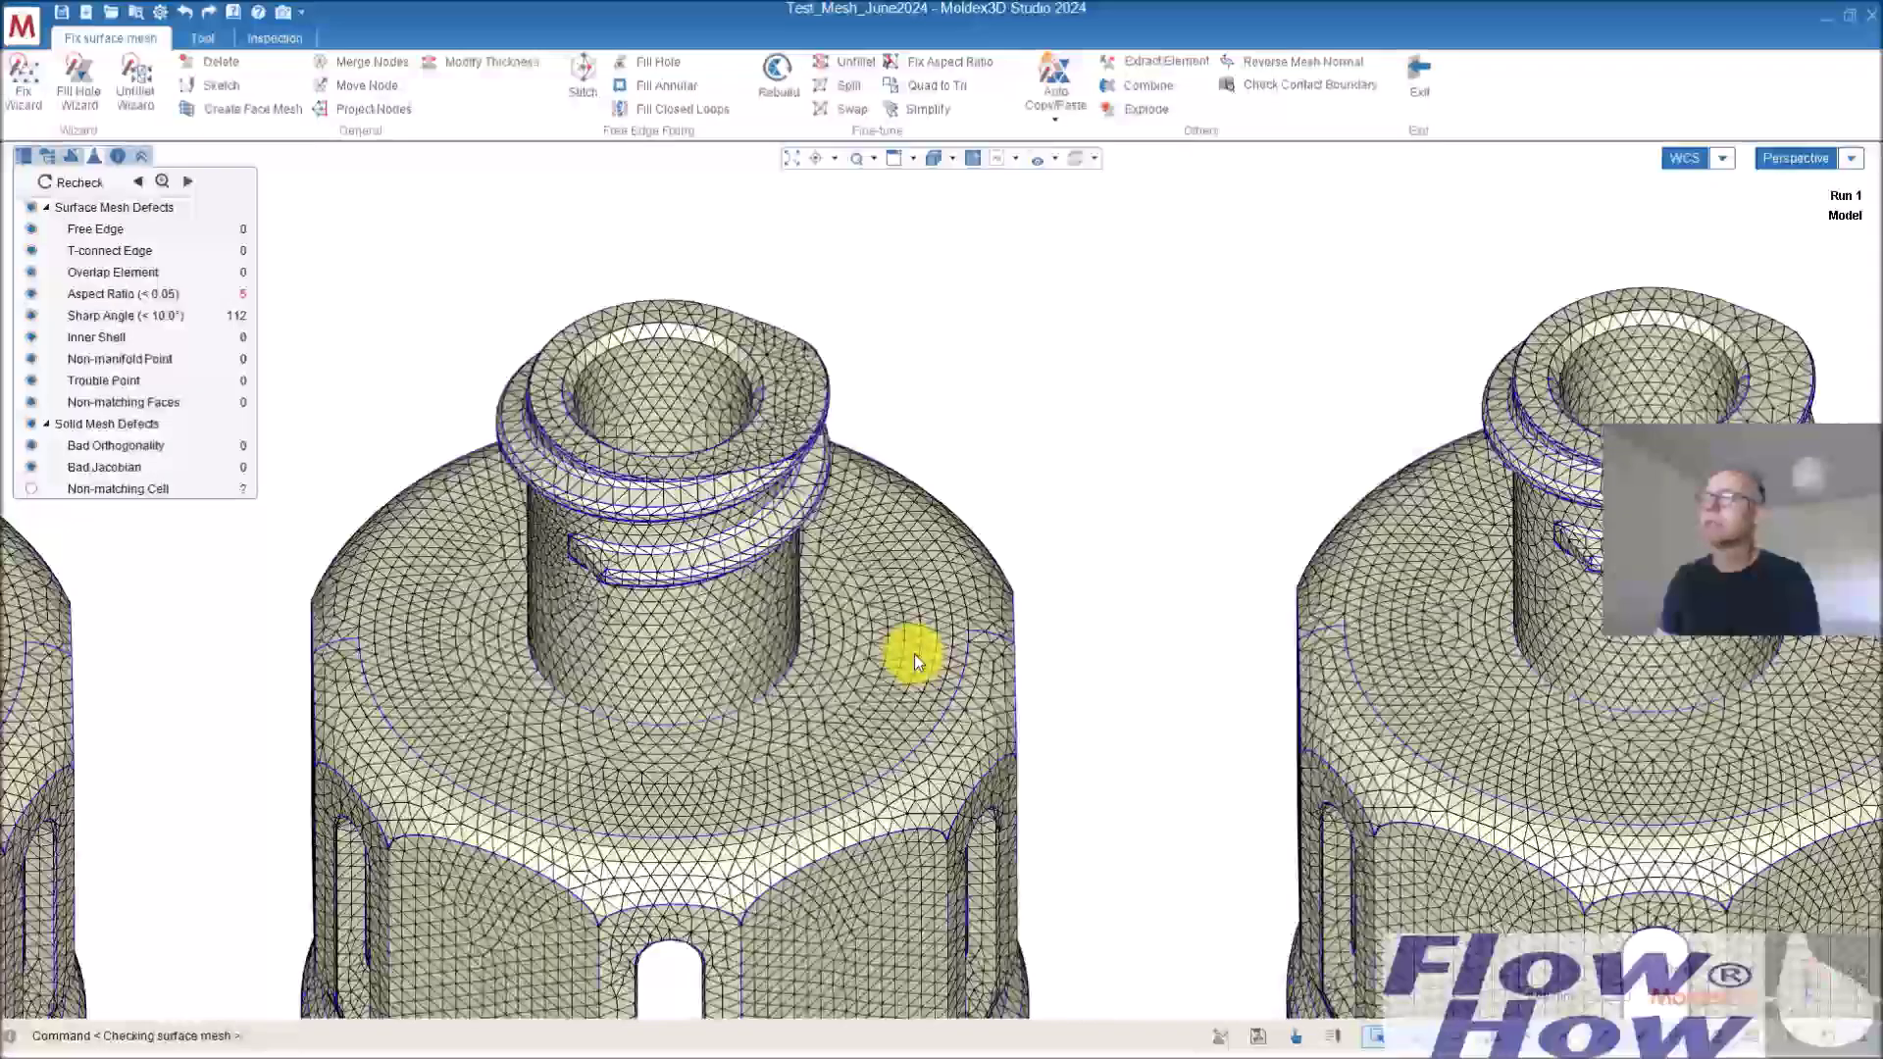
# Start a Rebuild on the flat ring-shaped shoulder face below the neck, with combining of all selected meshes turned off
pyautogui.click(780, 74)
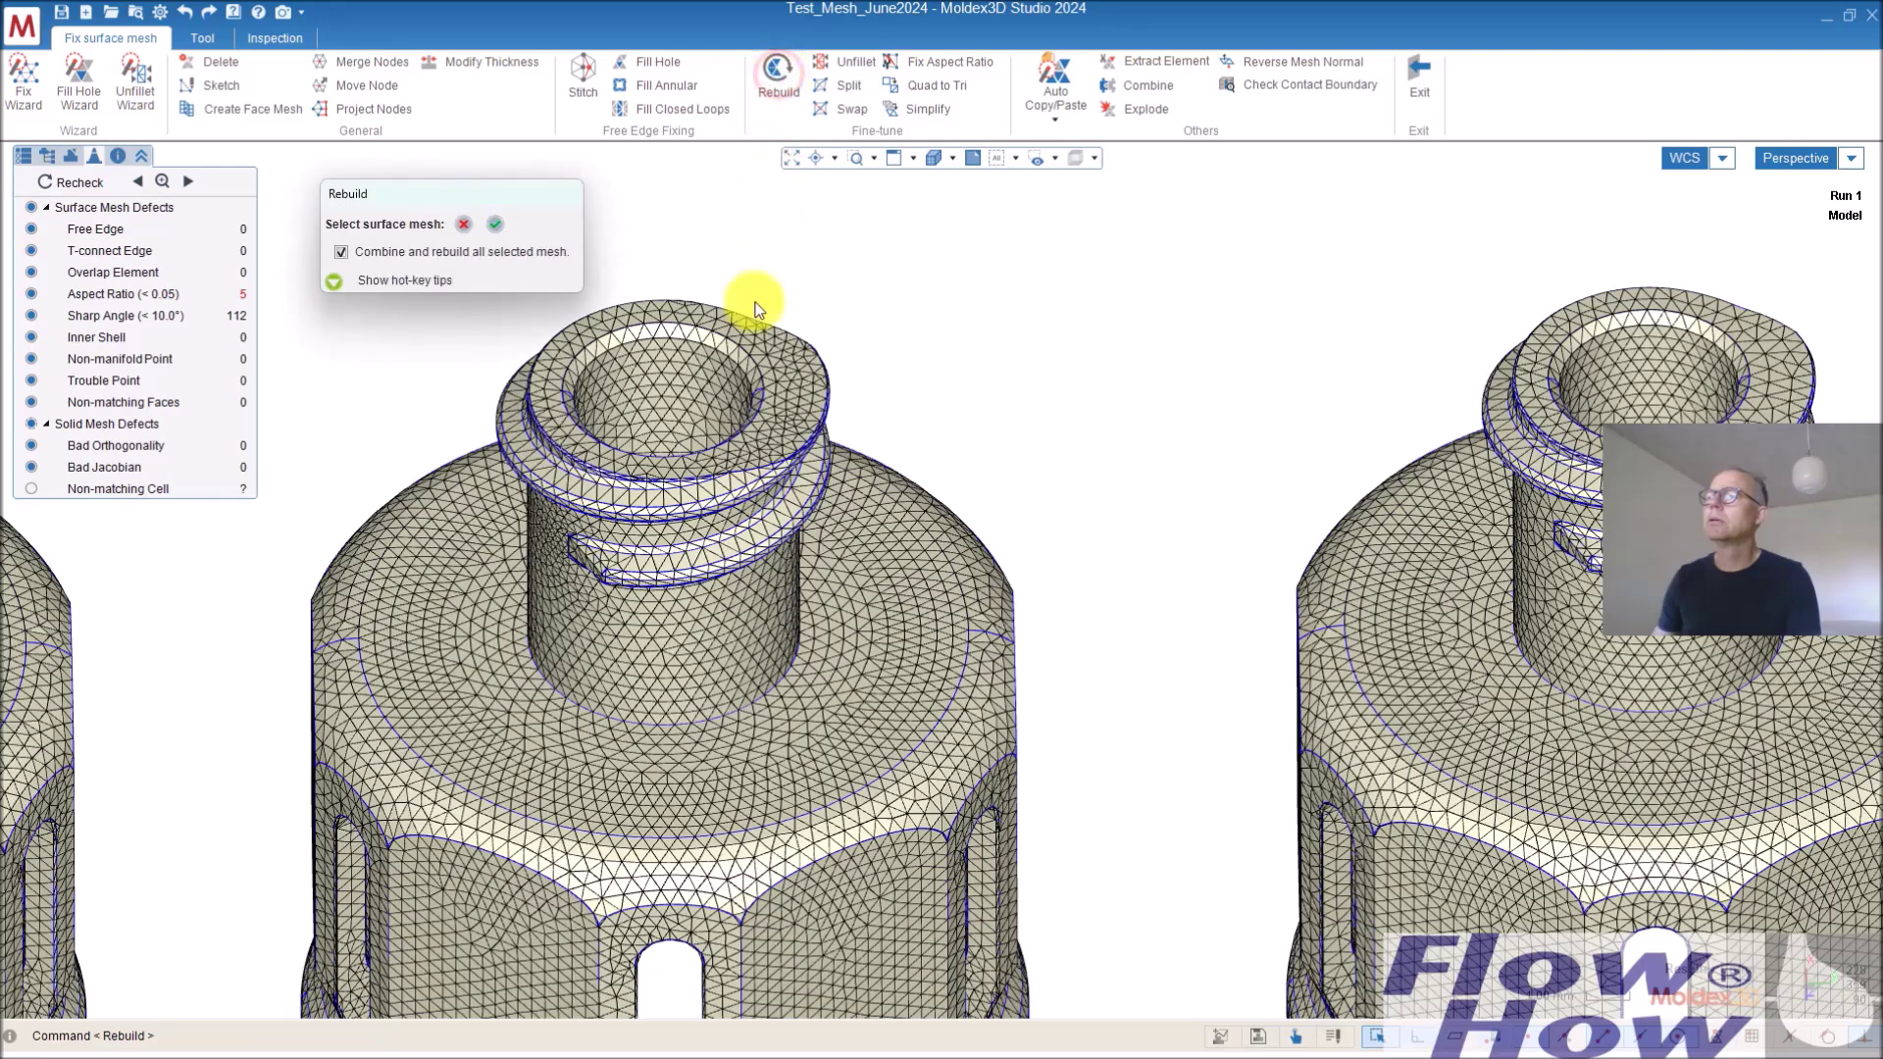
pyautogui.click(350, 252)
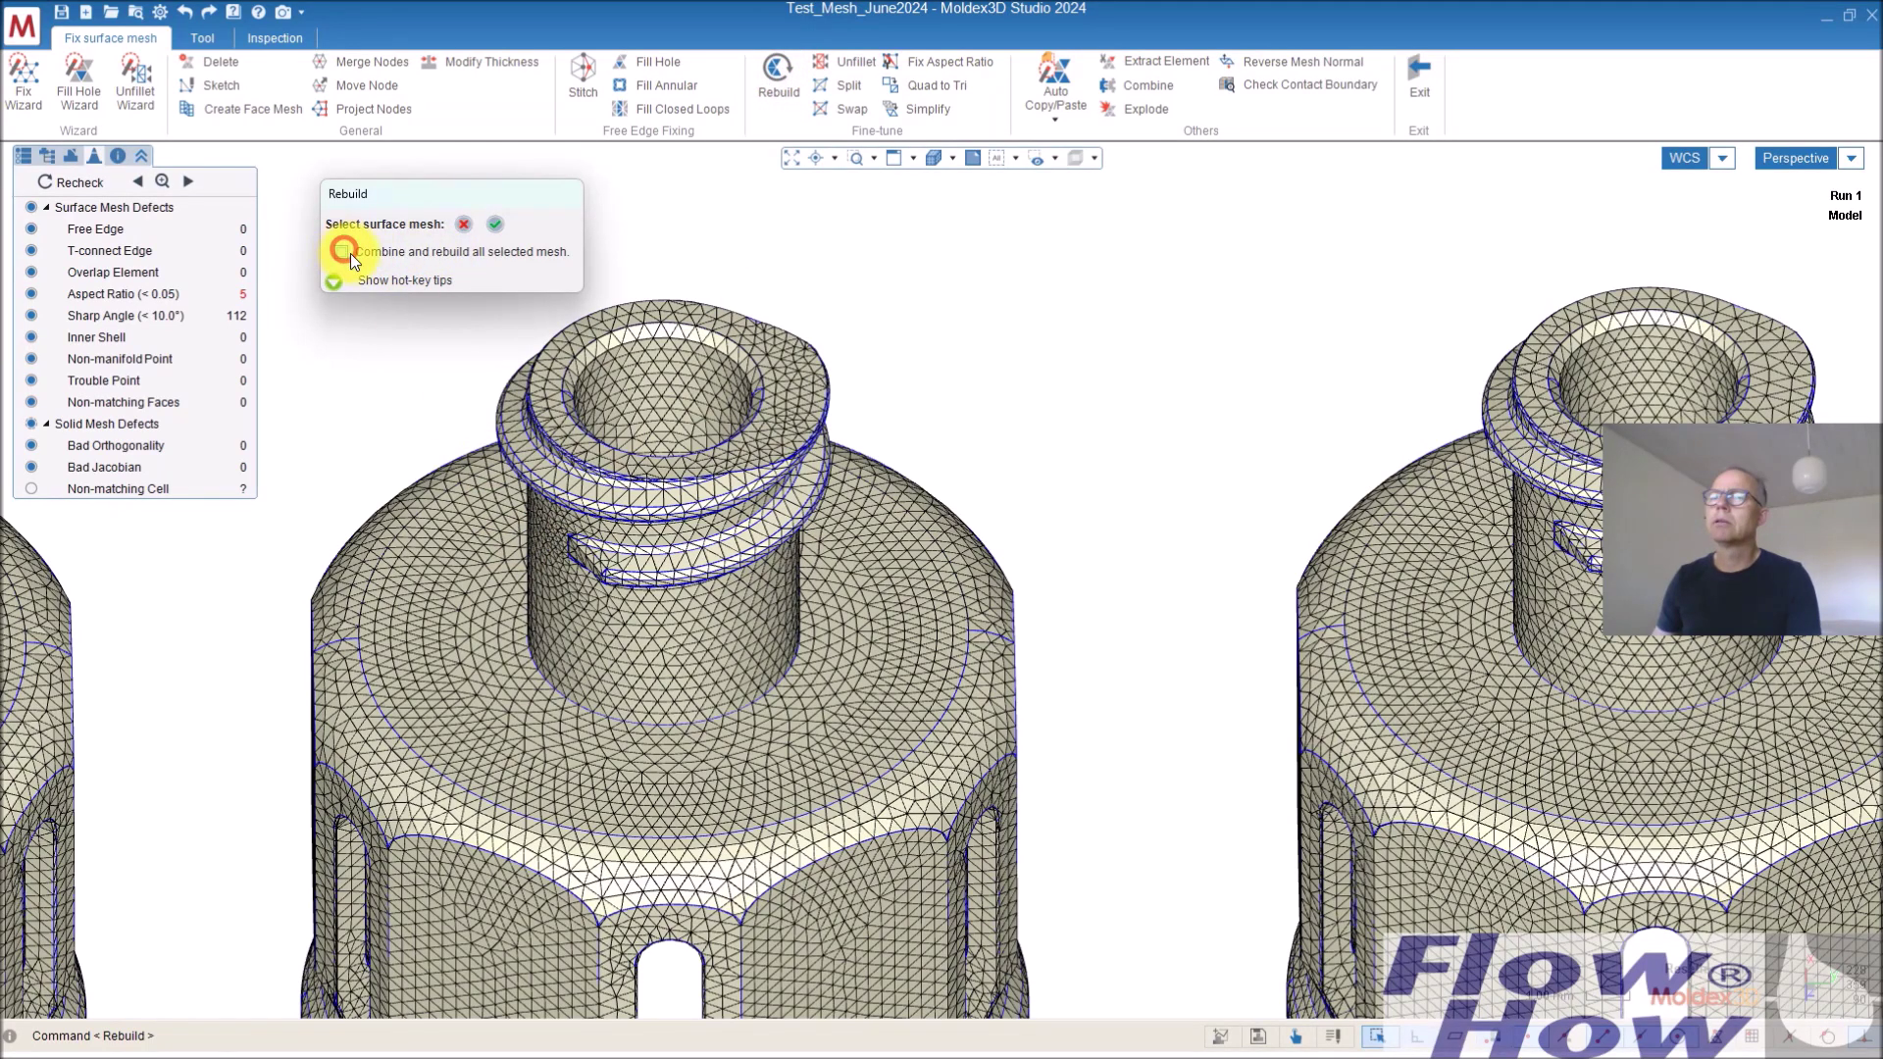
pyautogui.click(893, 651)
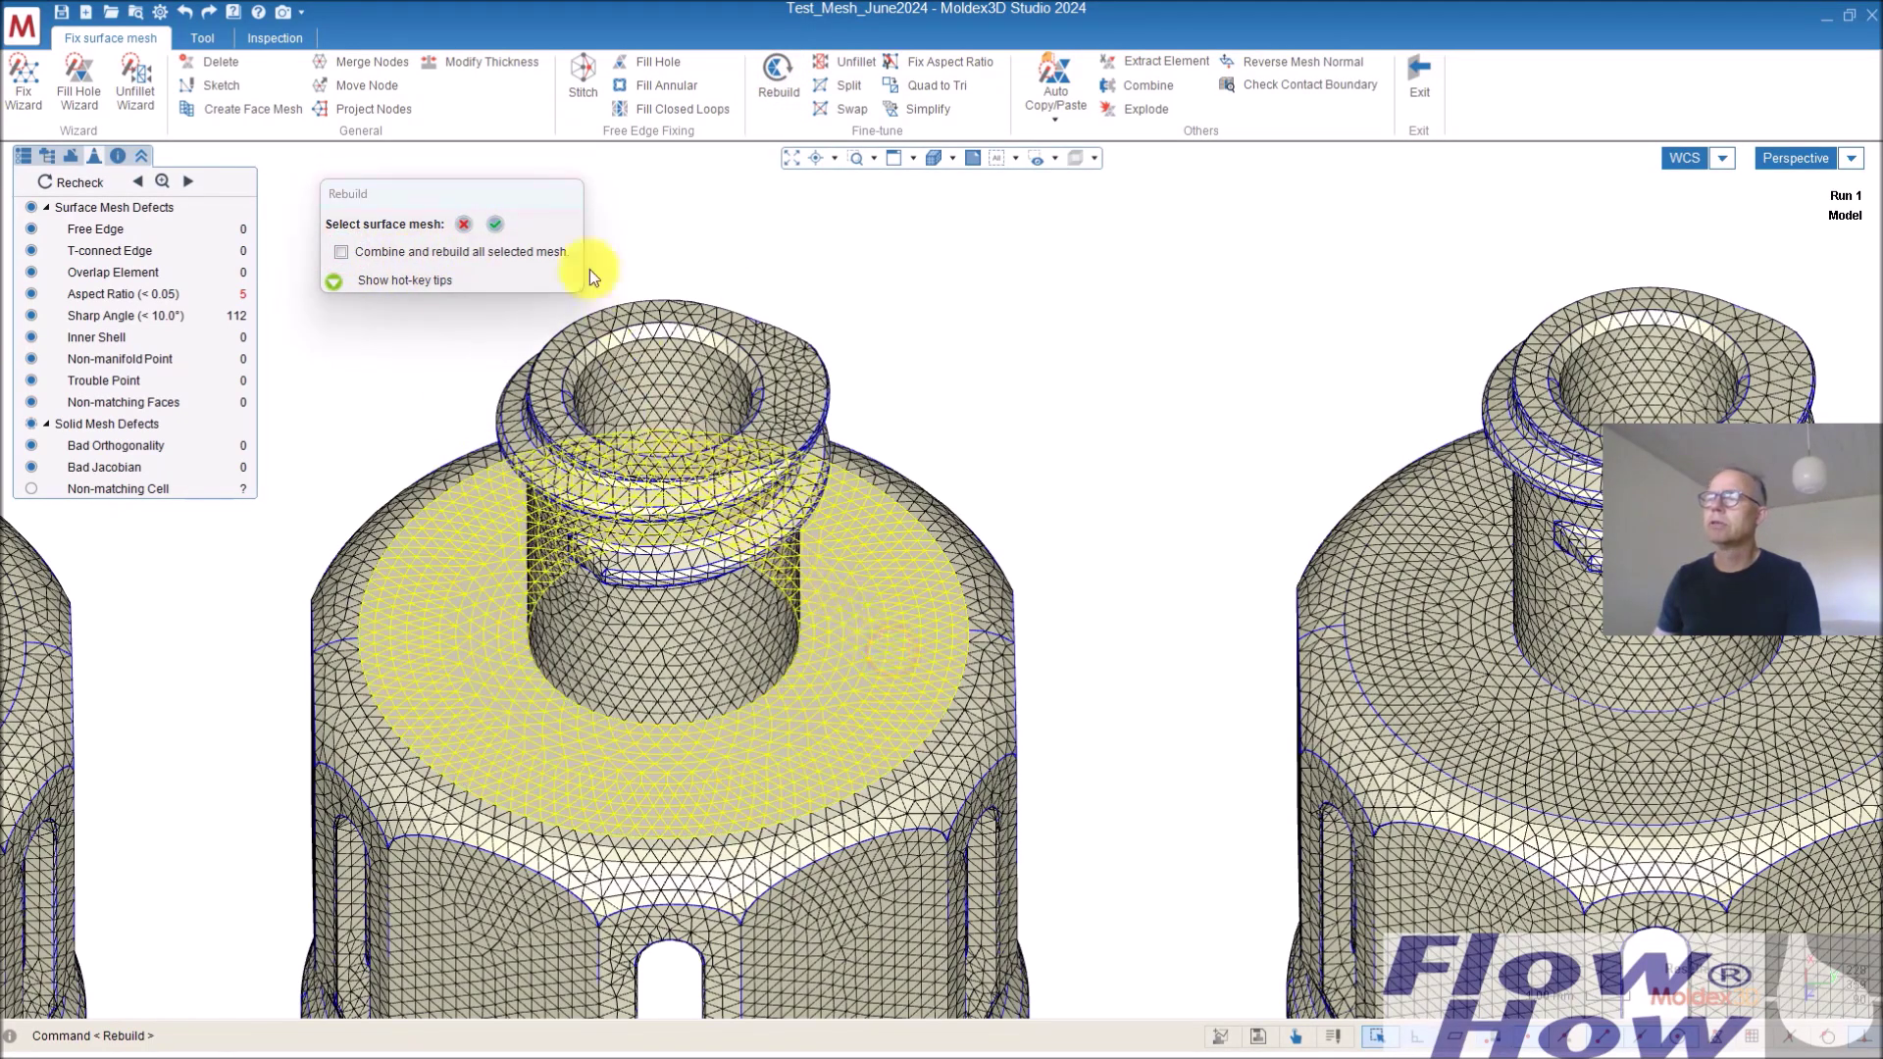
pyautogui.click(495, 225)
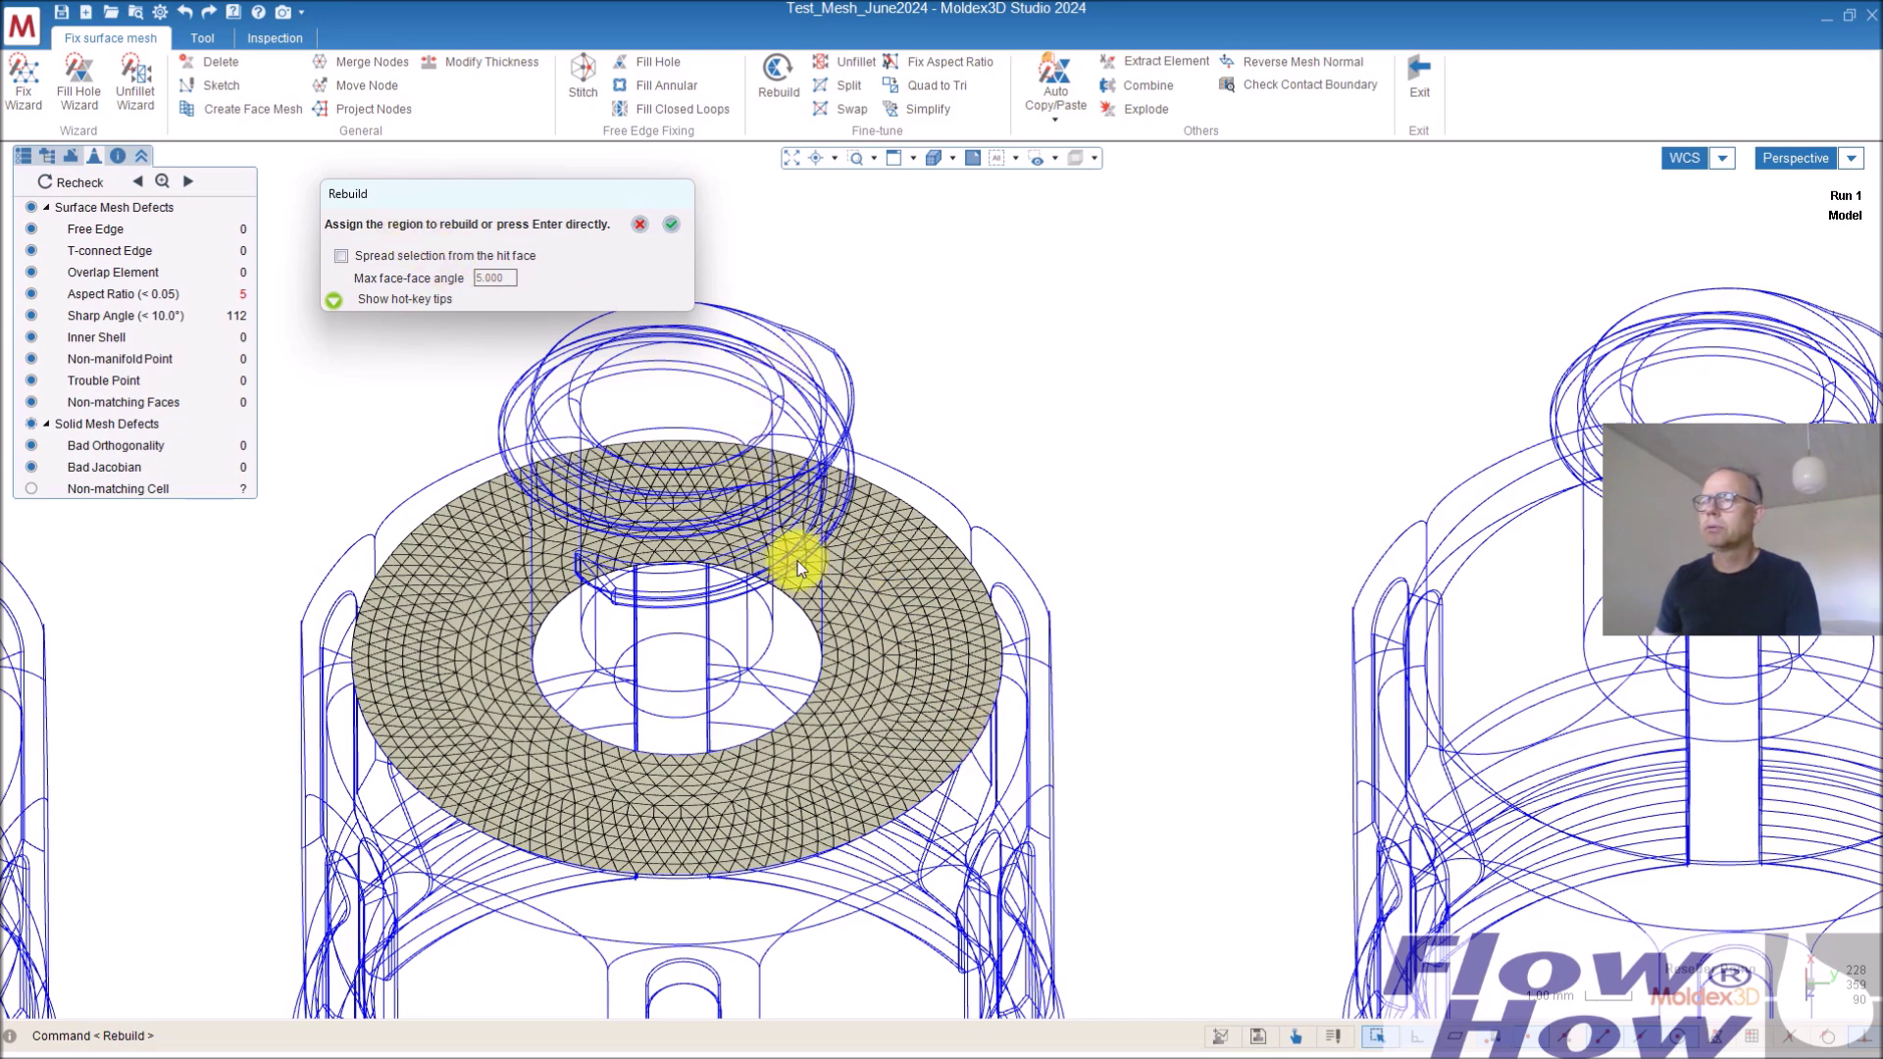
# Assign a small rectangular patch of elements on the shoulder ring, between its inner and outer edges, as the region to rebuild
pyautogui.rightClick(893, 692)
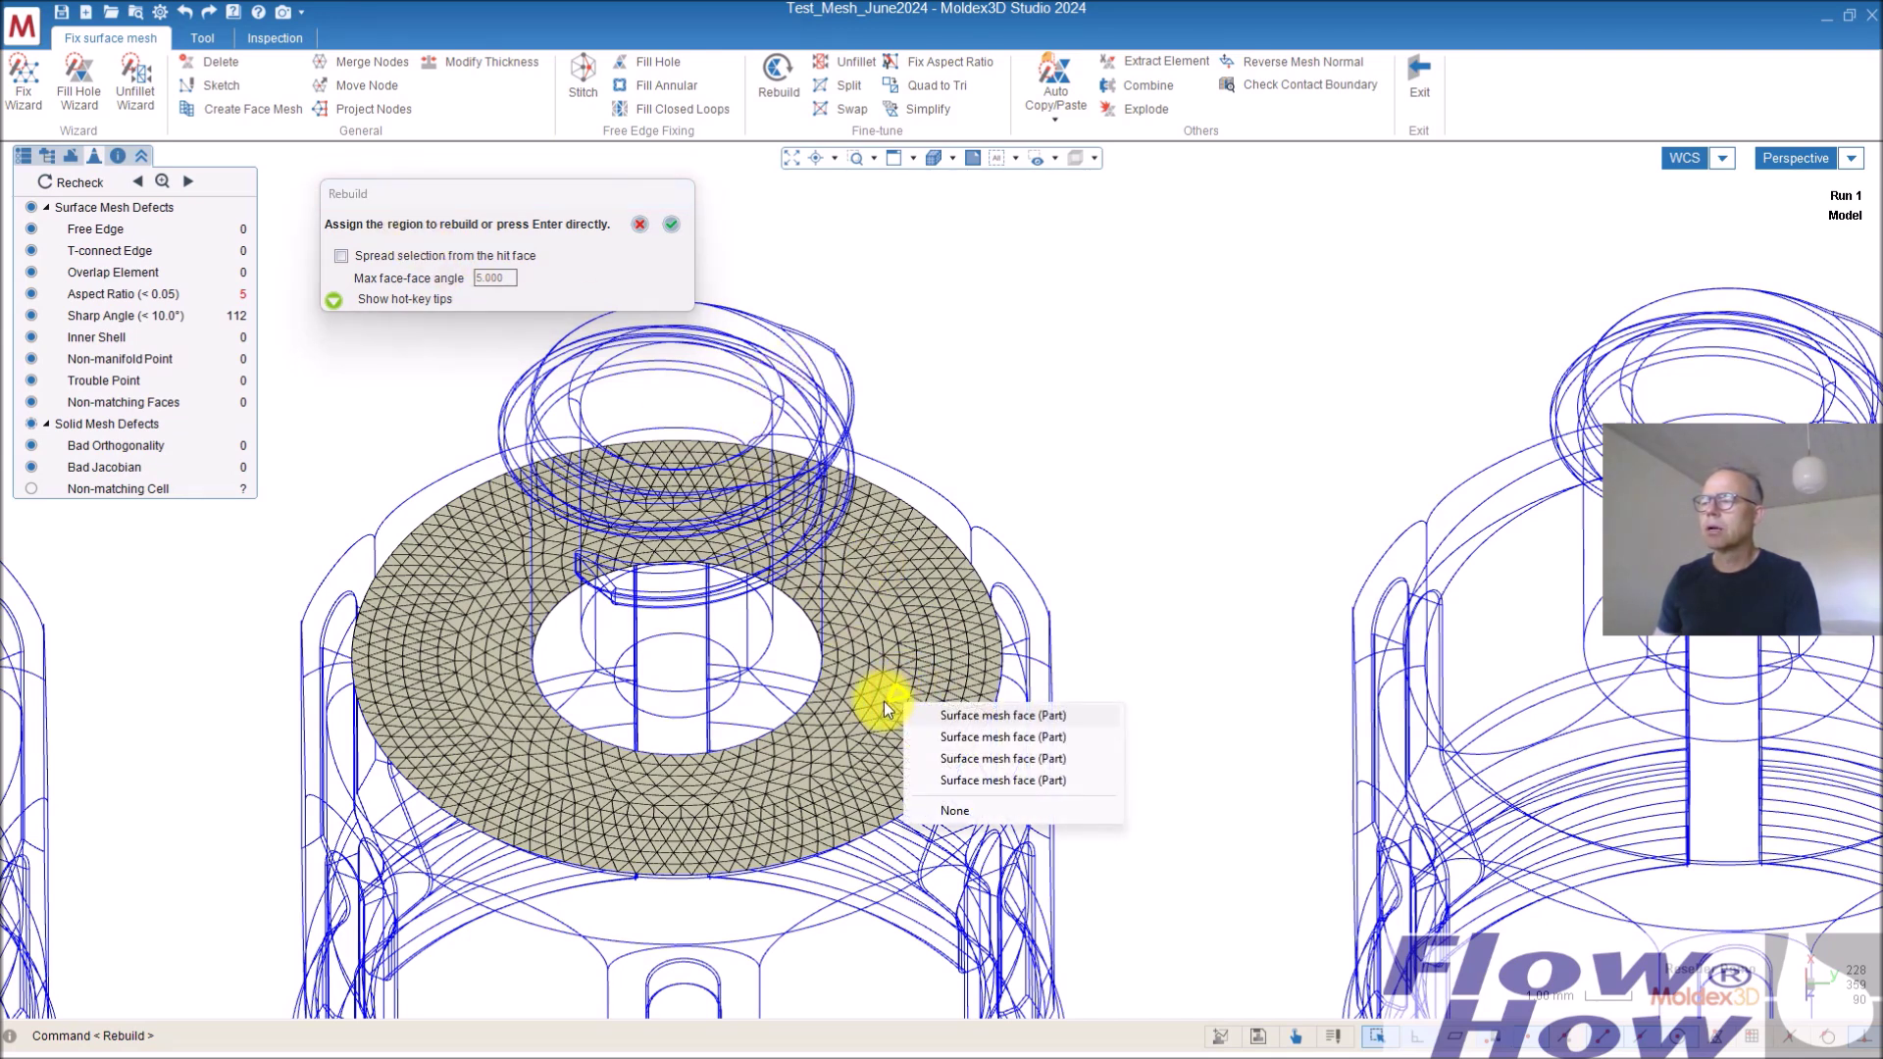
pyautogui.press('Escape')
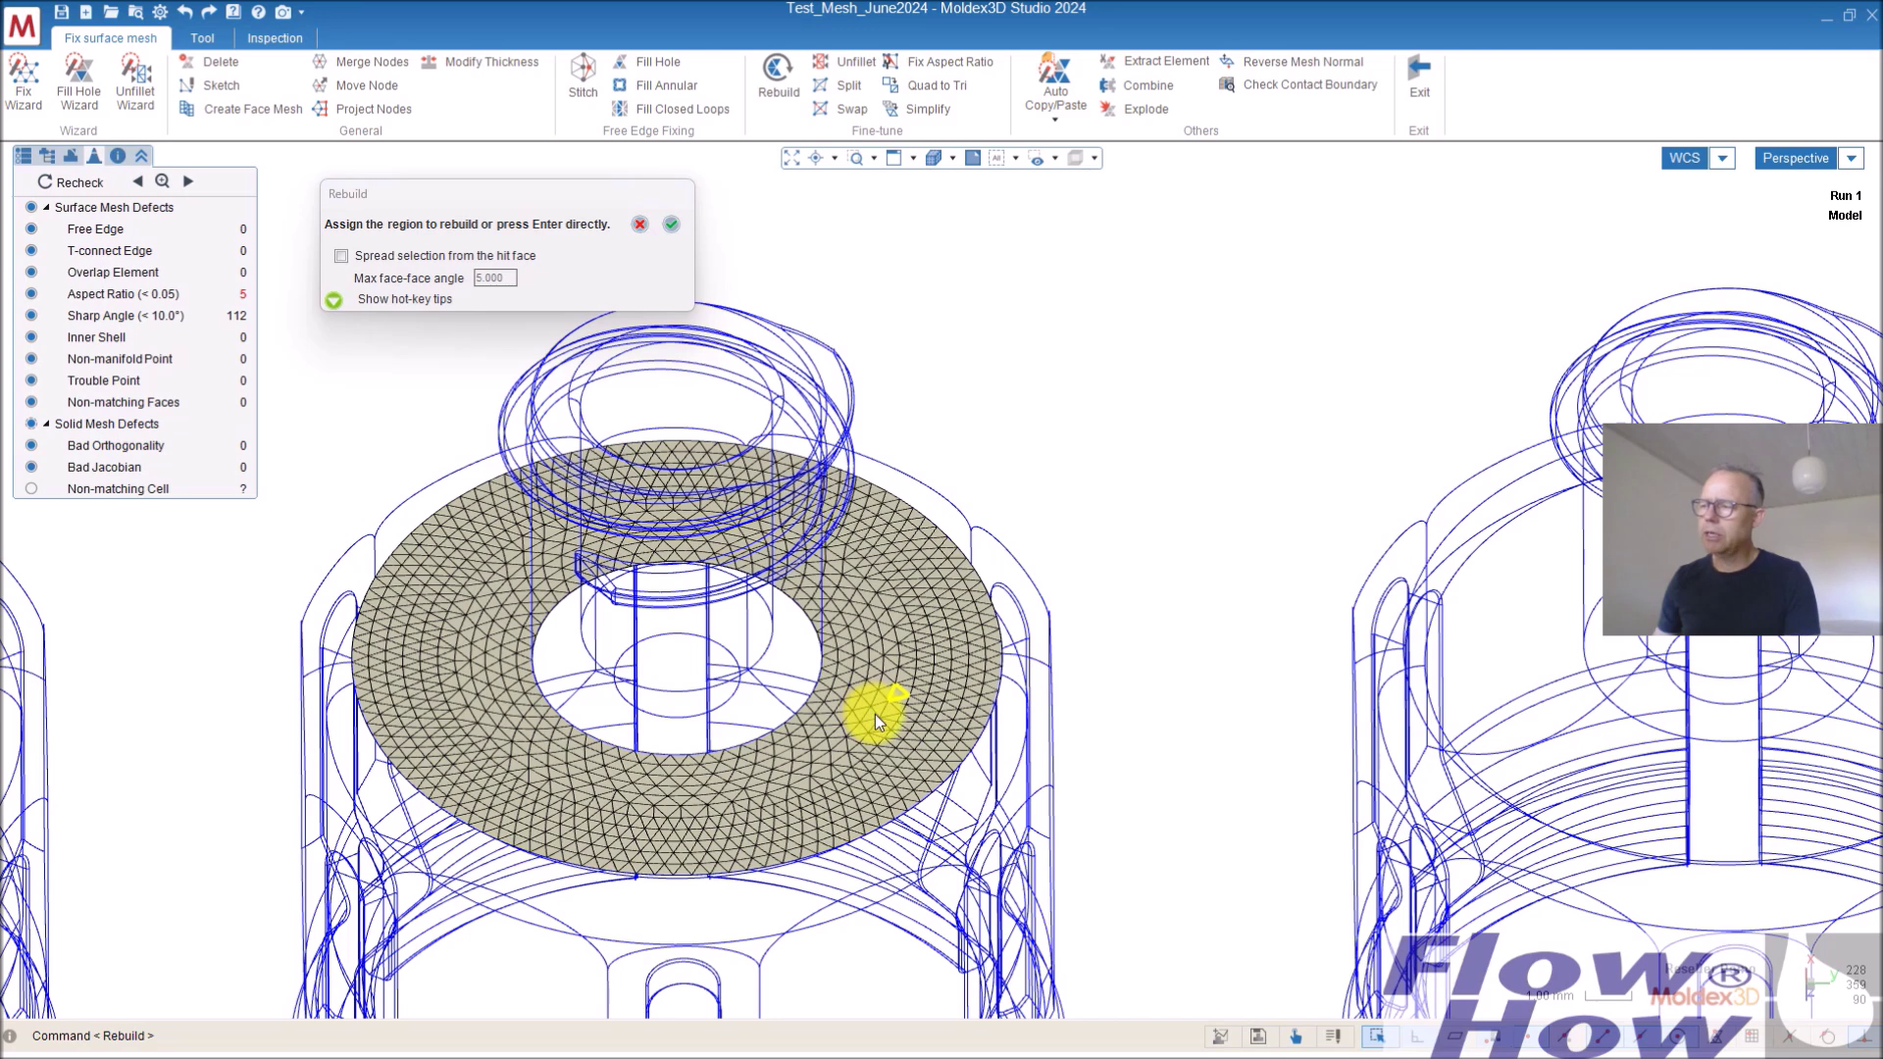
pyautogui.click(873, 718)
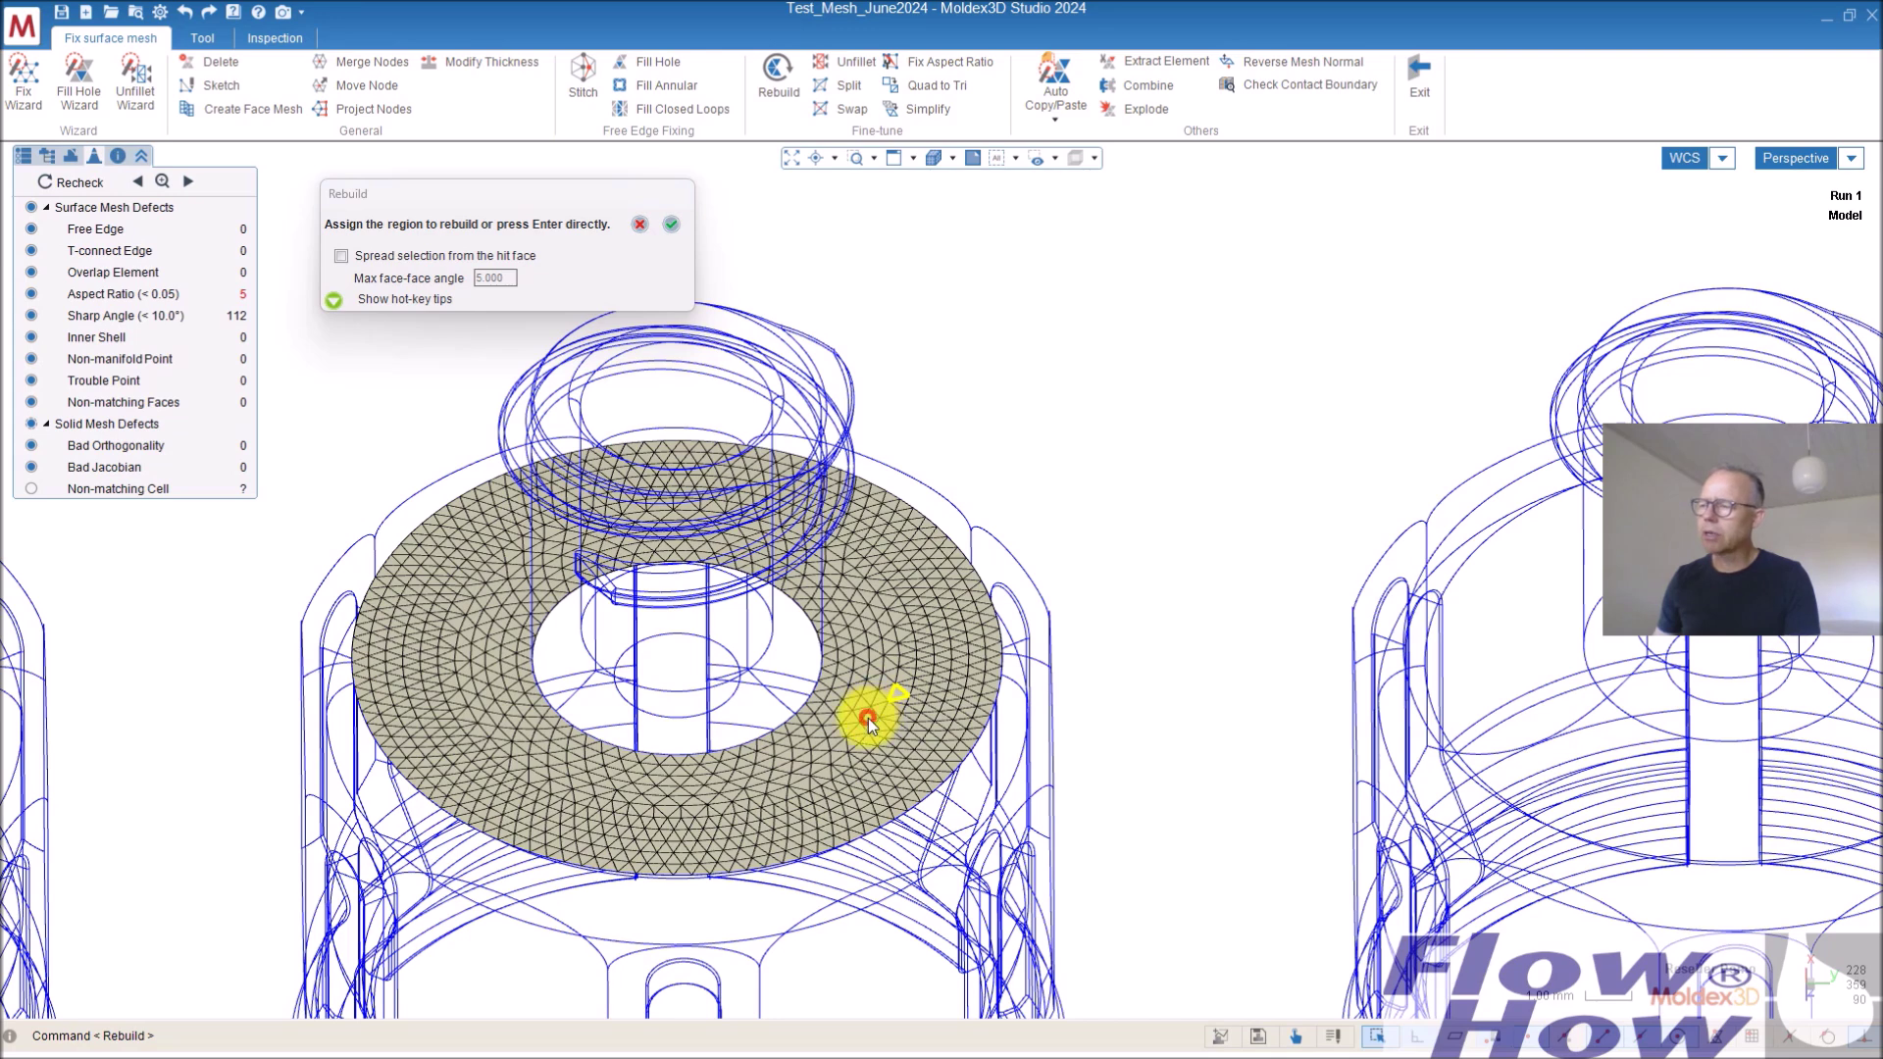
pyautogui.click(956, 610)
pyautogui.click(669, 223)
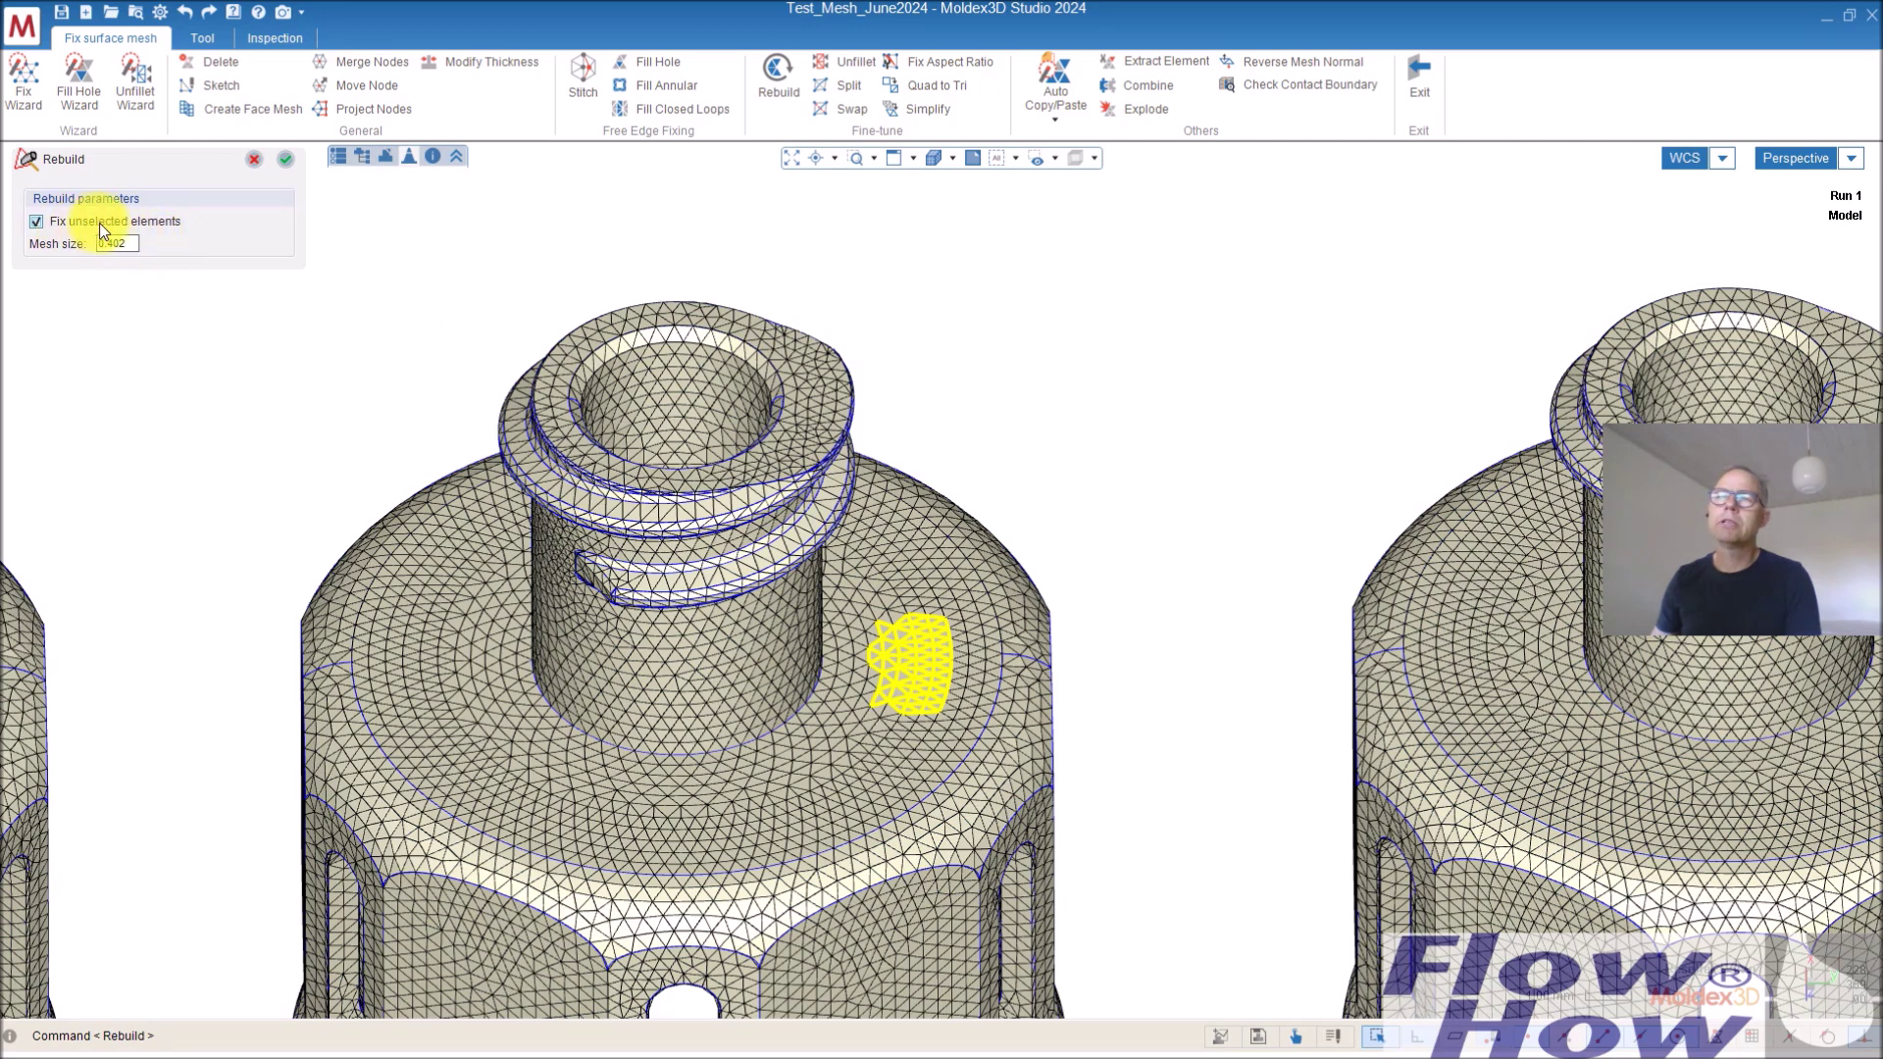
# Rebuild the selected patch with a mesh size of 0.2 while keeping unselected elements fixed
pyautogui.moveTo(127, 243); pyautogui.dragTo(114, 247)
pyautogui.write('2')
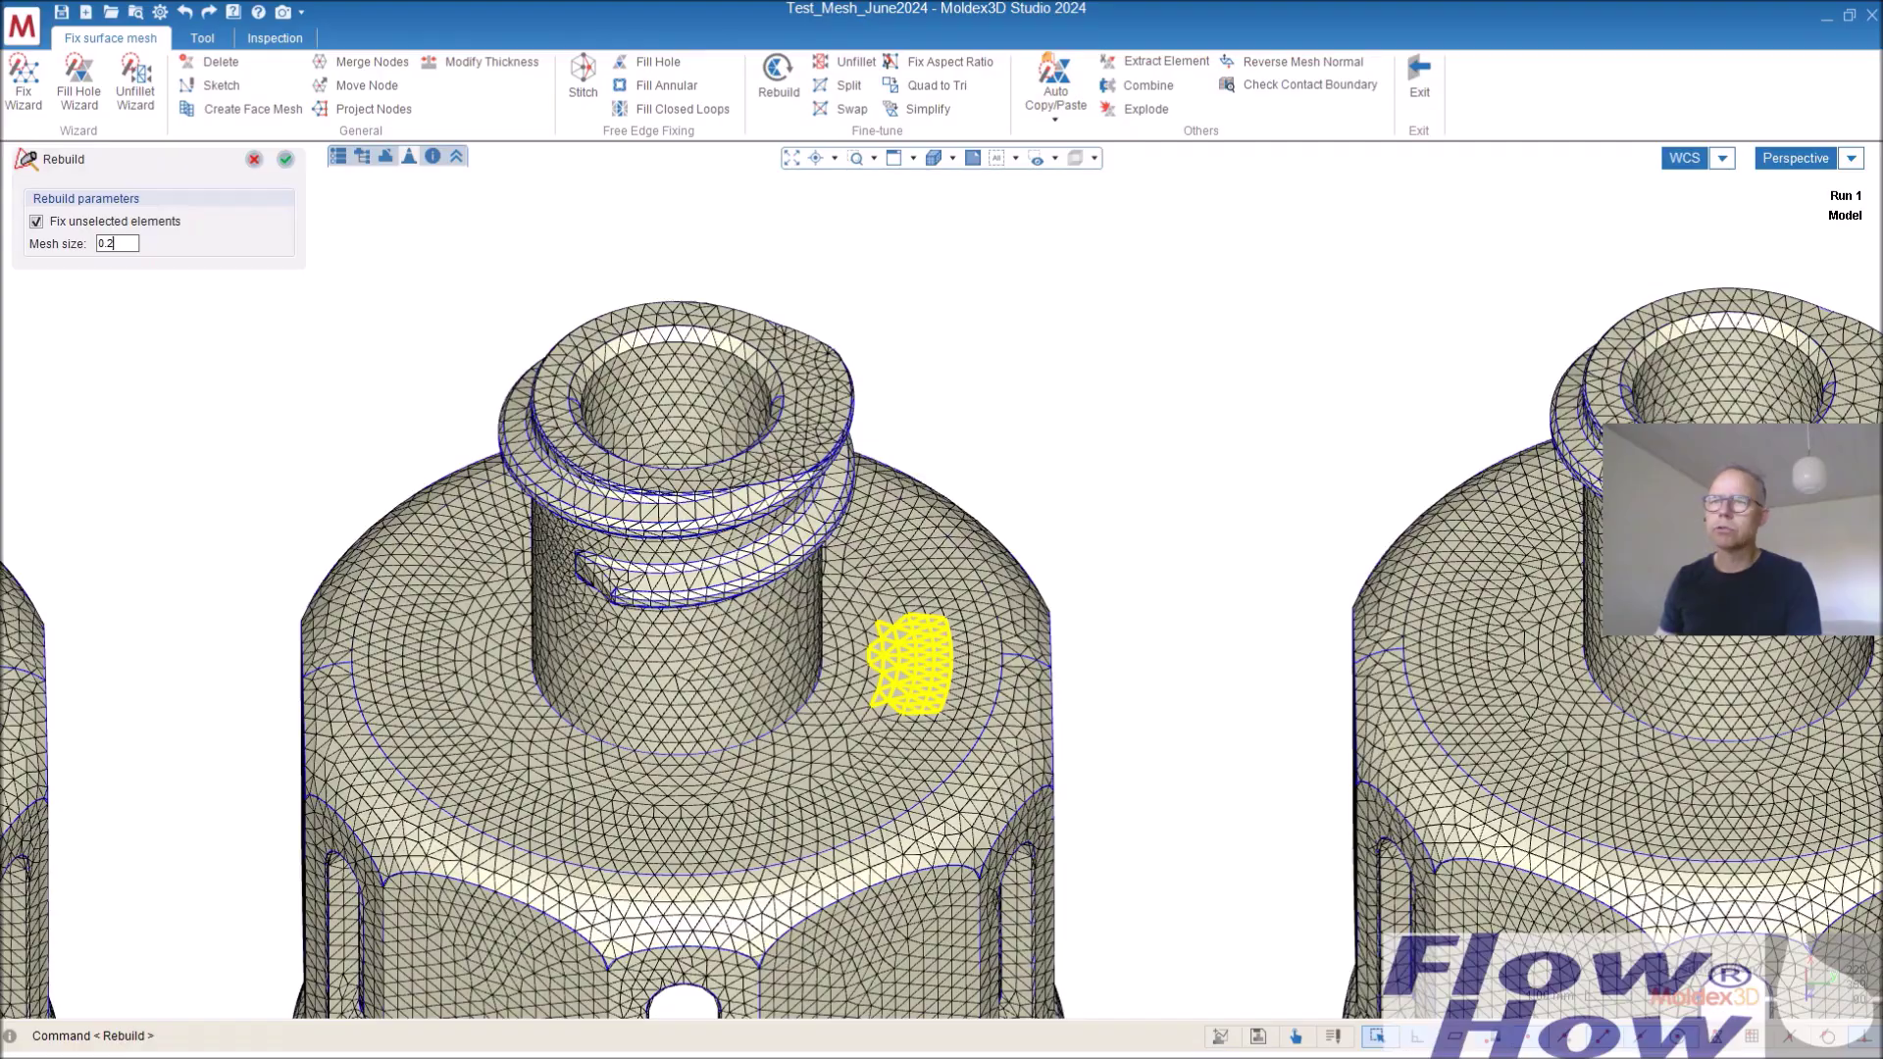
pyautogui.click(285, 159)
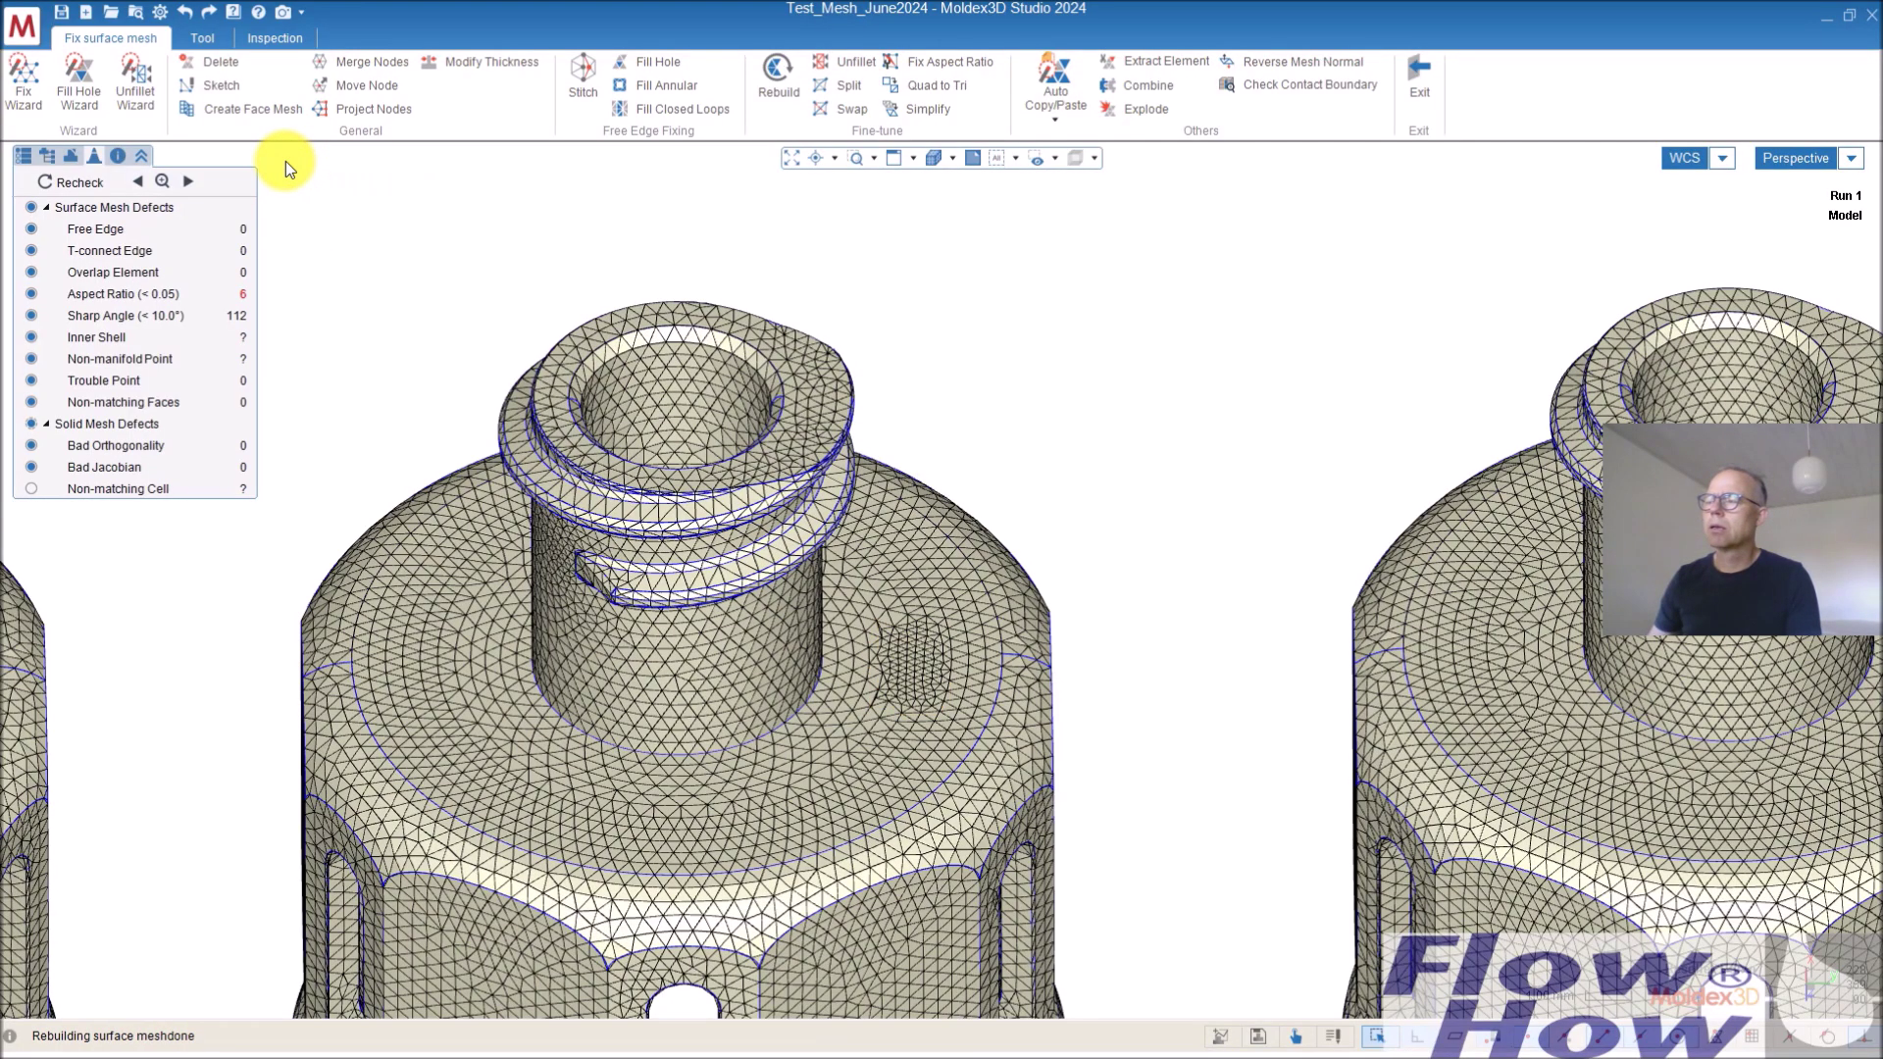
pyautogui.scroll(8, 900, 677)
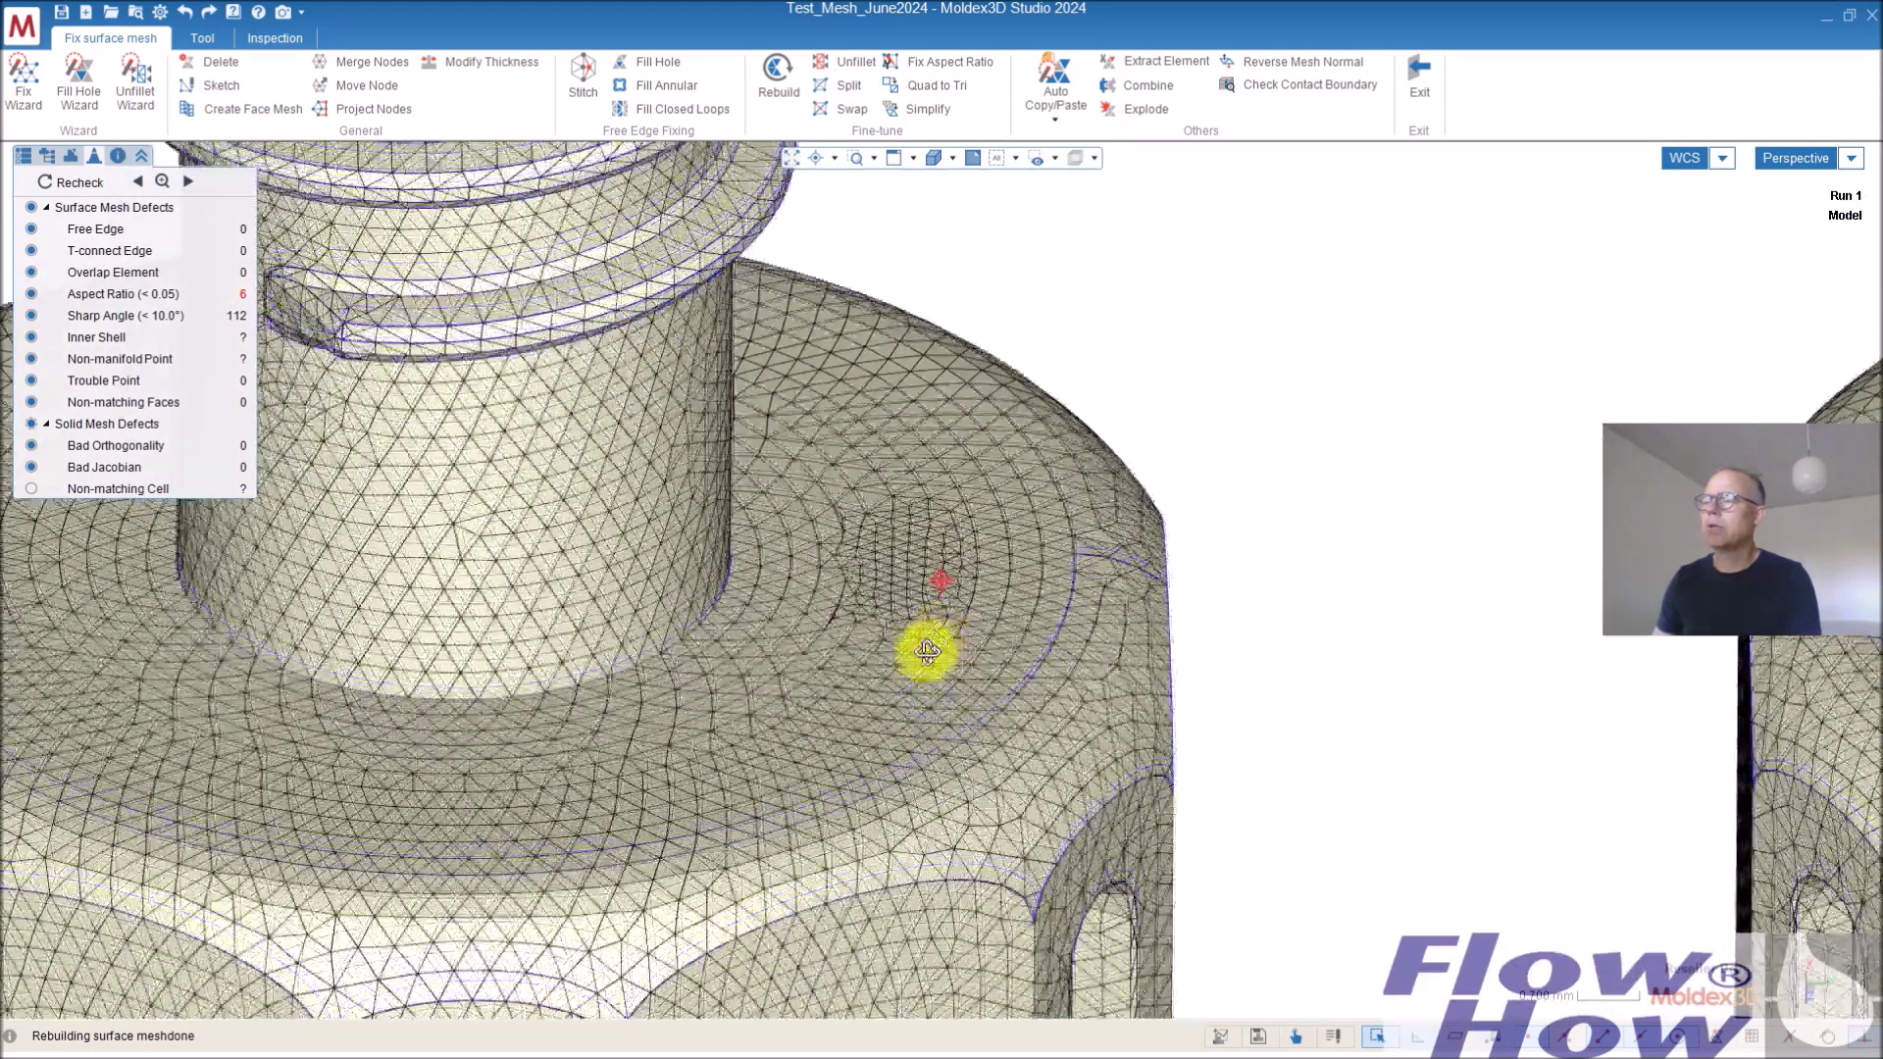
# Run Fix Aspect Ratio on the whole copy containing the rebuilt shoulder patch
pyautogui.scroll(6, 814, 667)
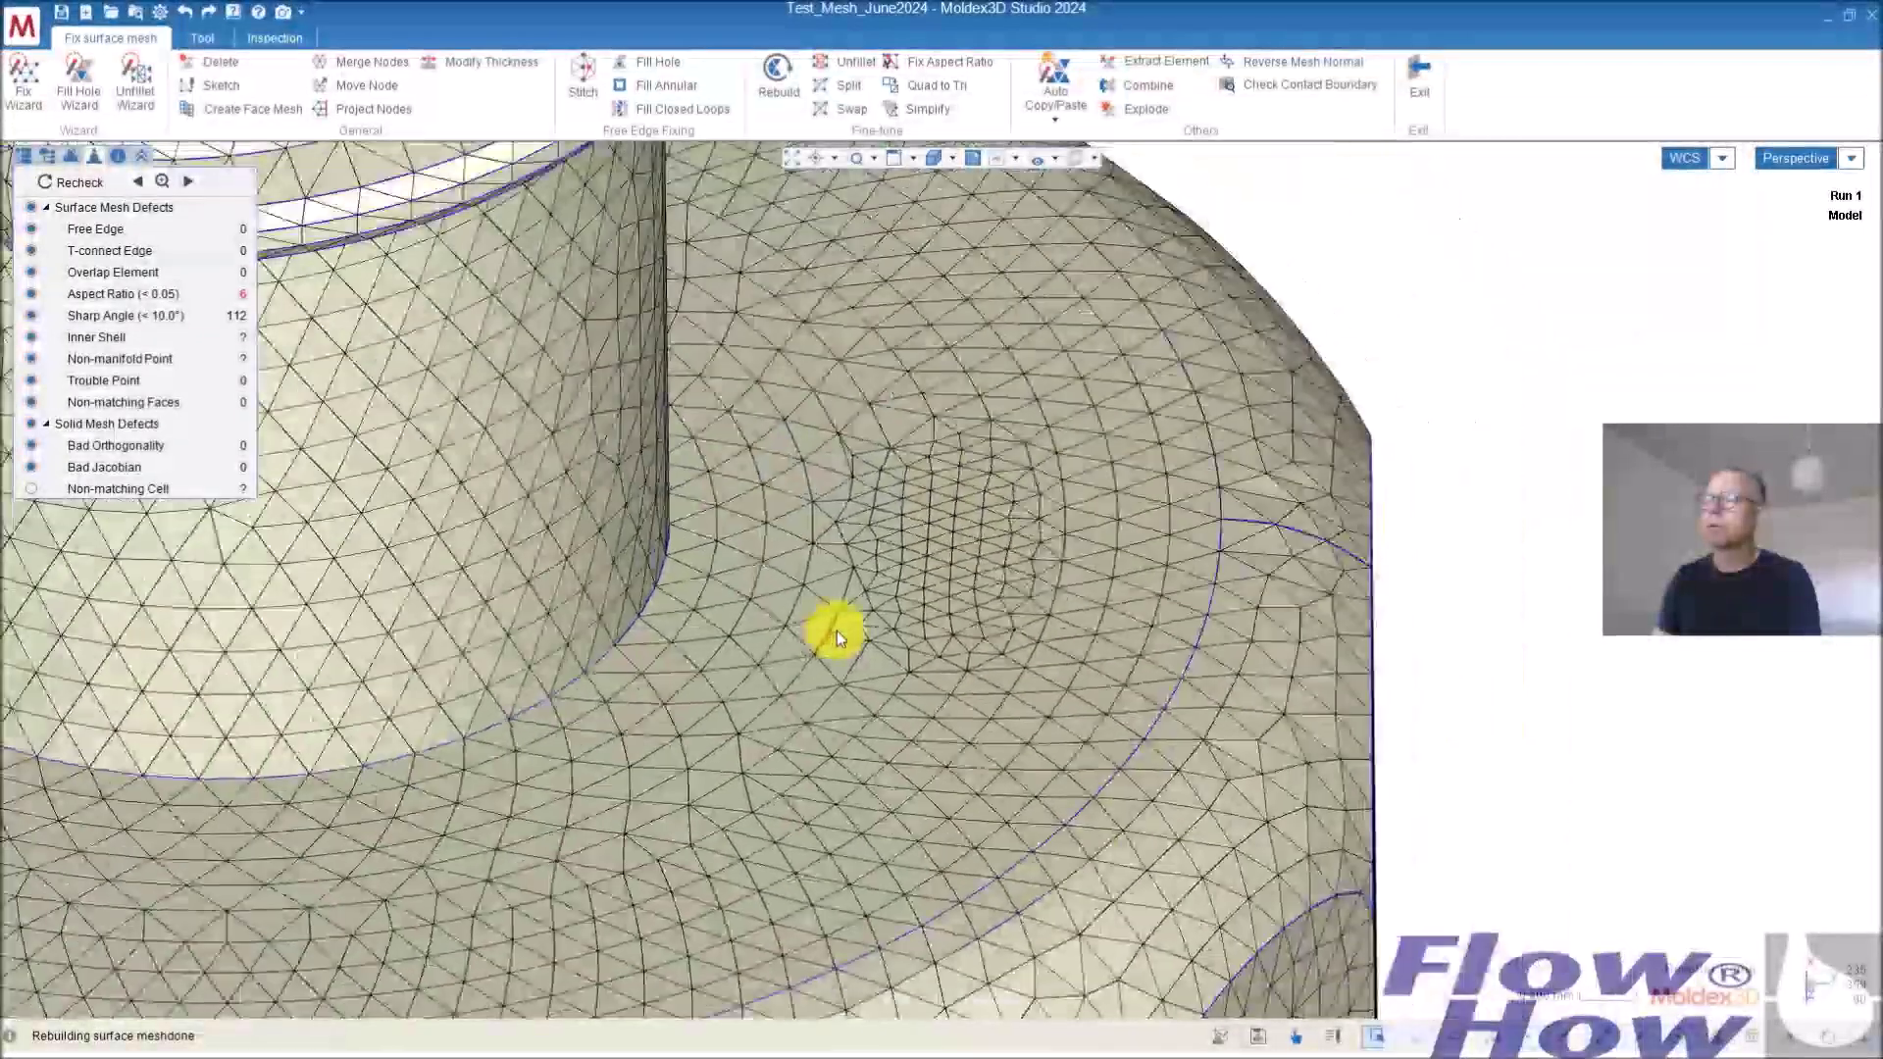
pyautogui.scroll(-5, 839, 631)
pyautogui.moveTo(841, 631); pyautogui.dragTo(922, 594, button='middle')
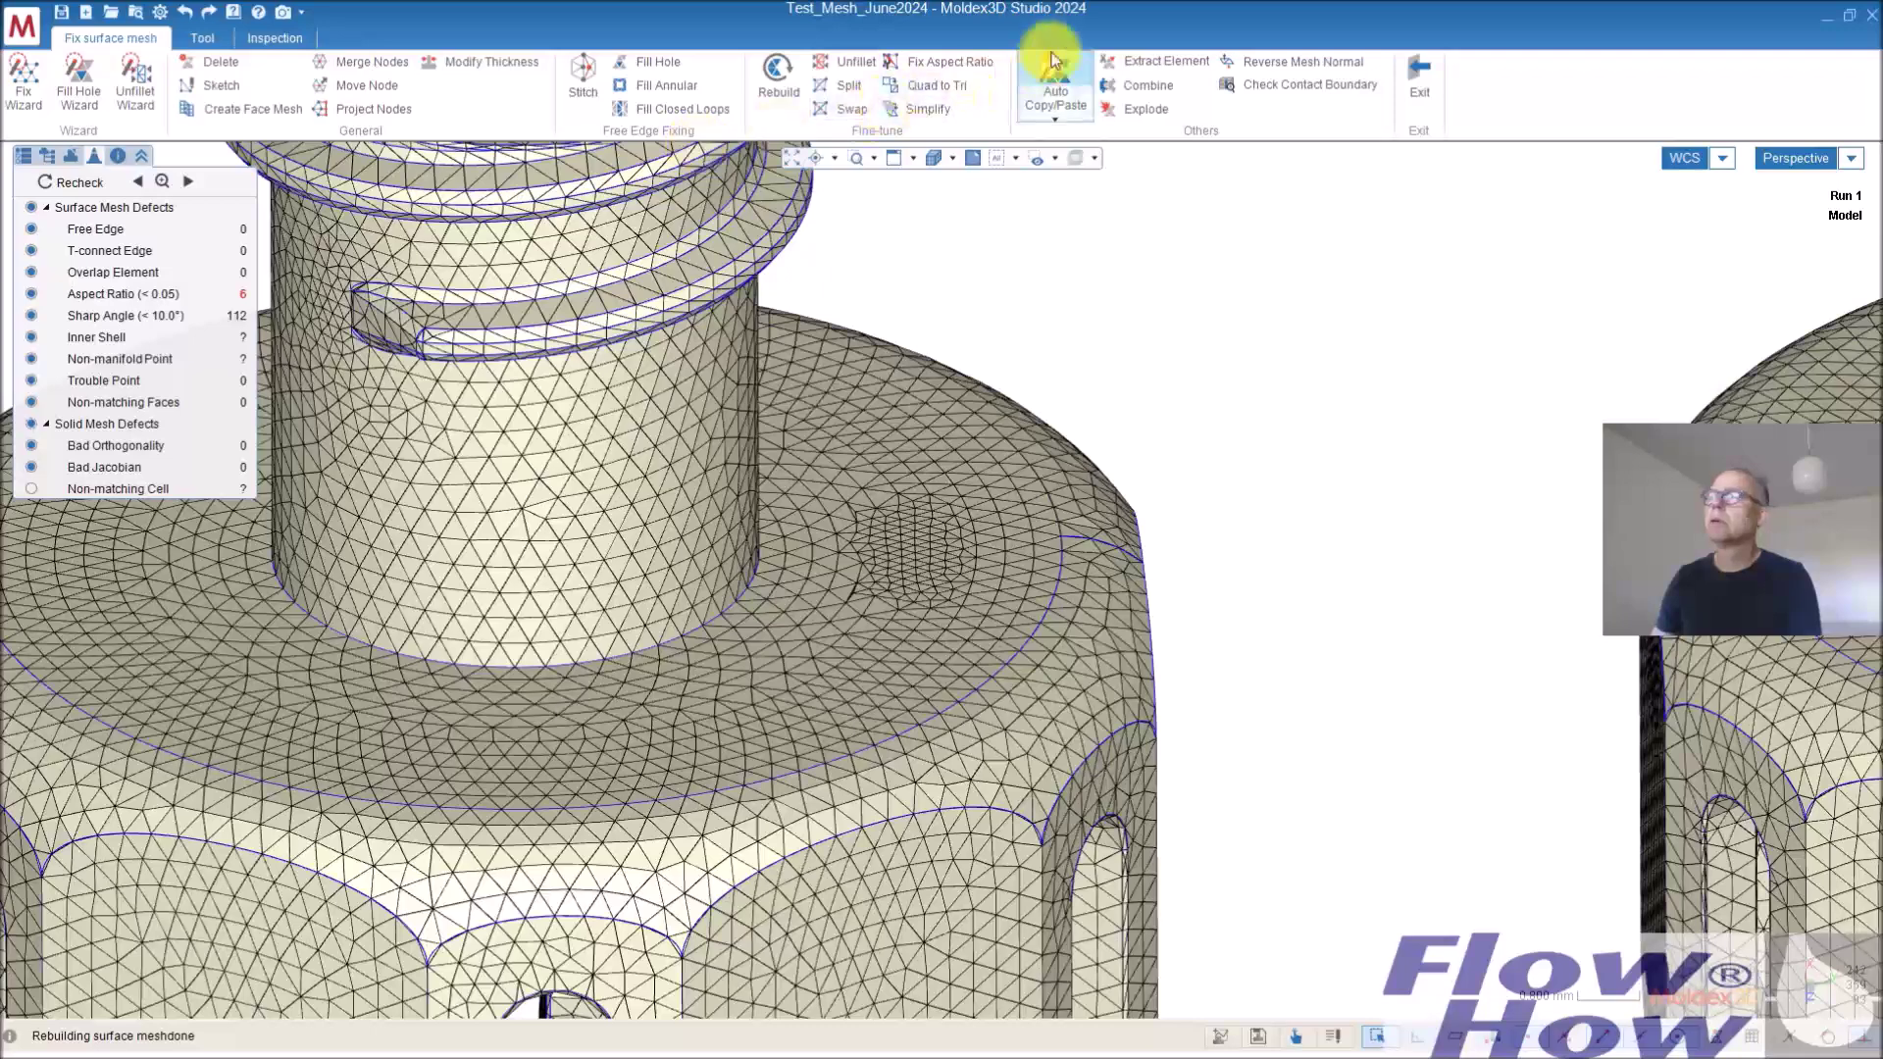
pyautogui.click(941, 61)
pyautogui.click(893, 424)
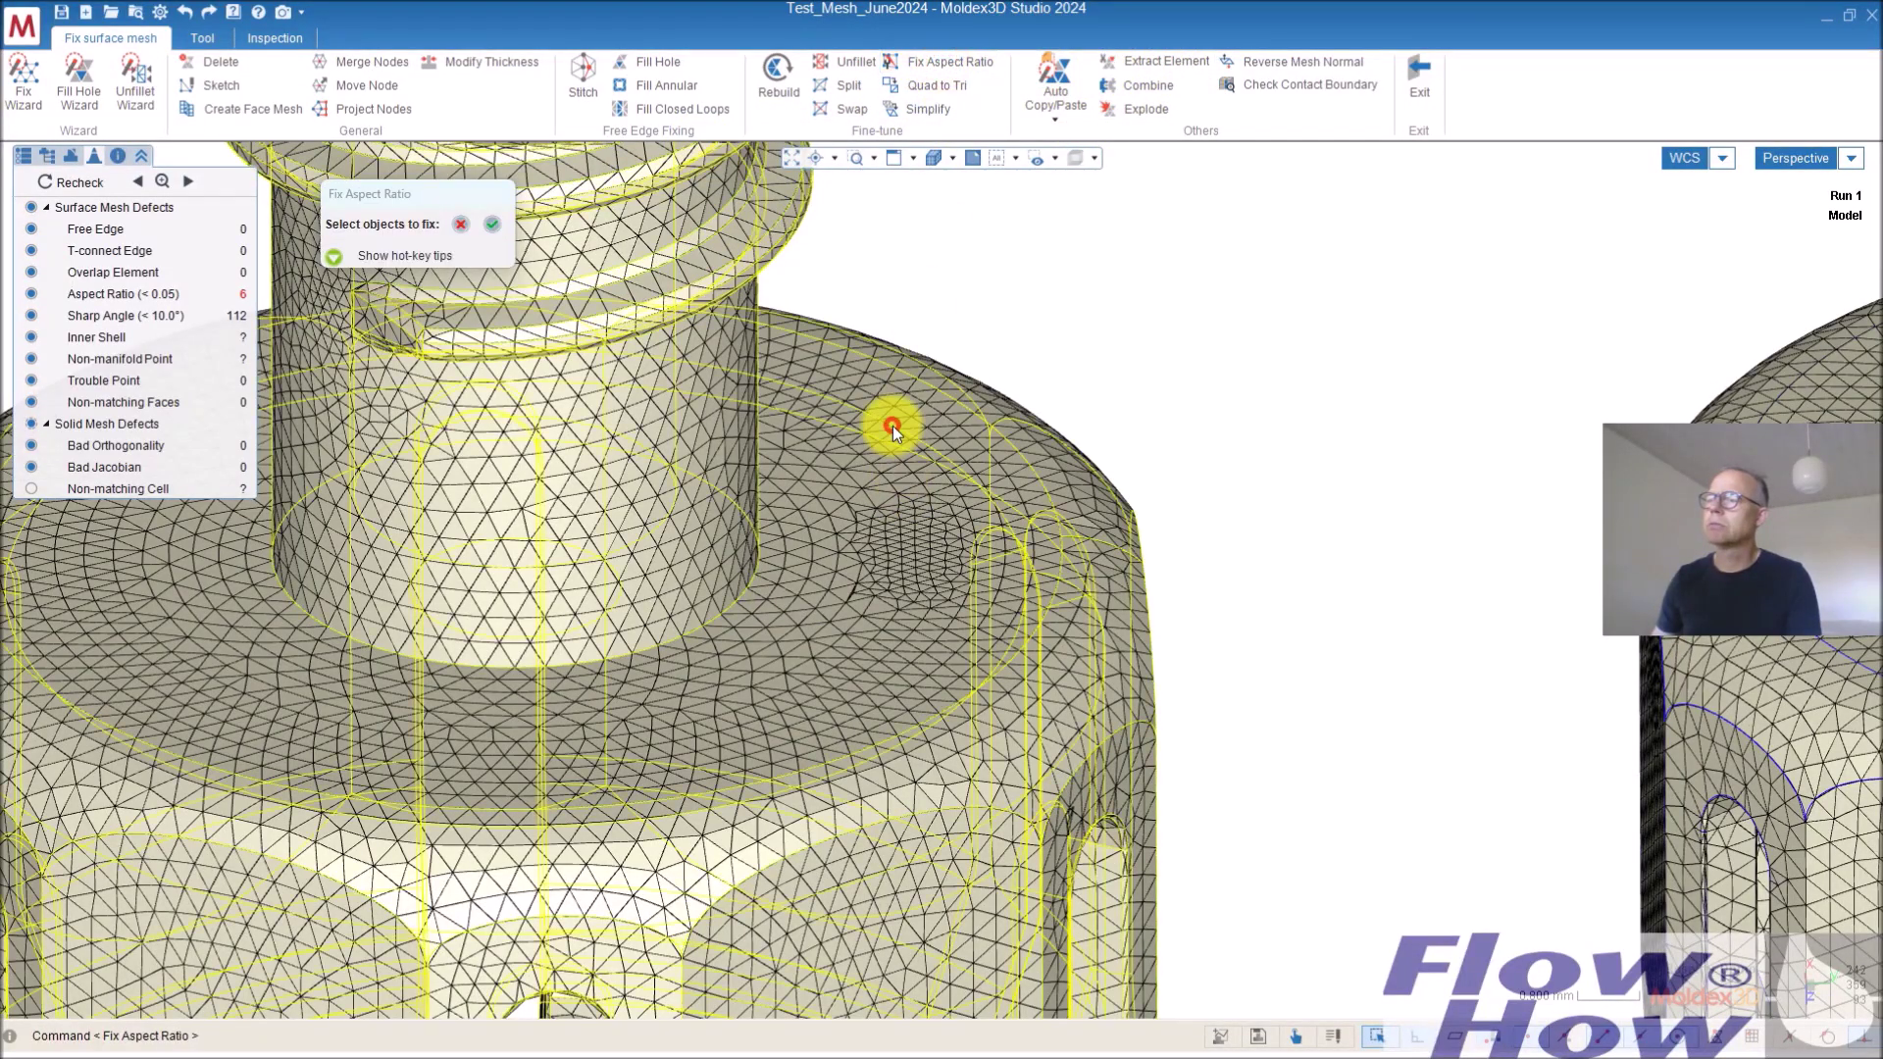
pyautogui.click(492, 225)
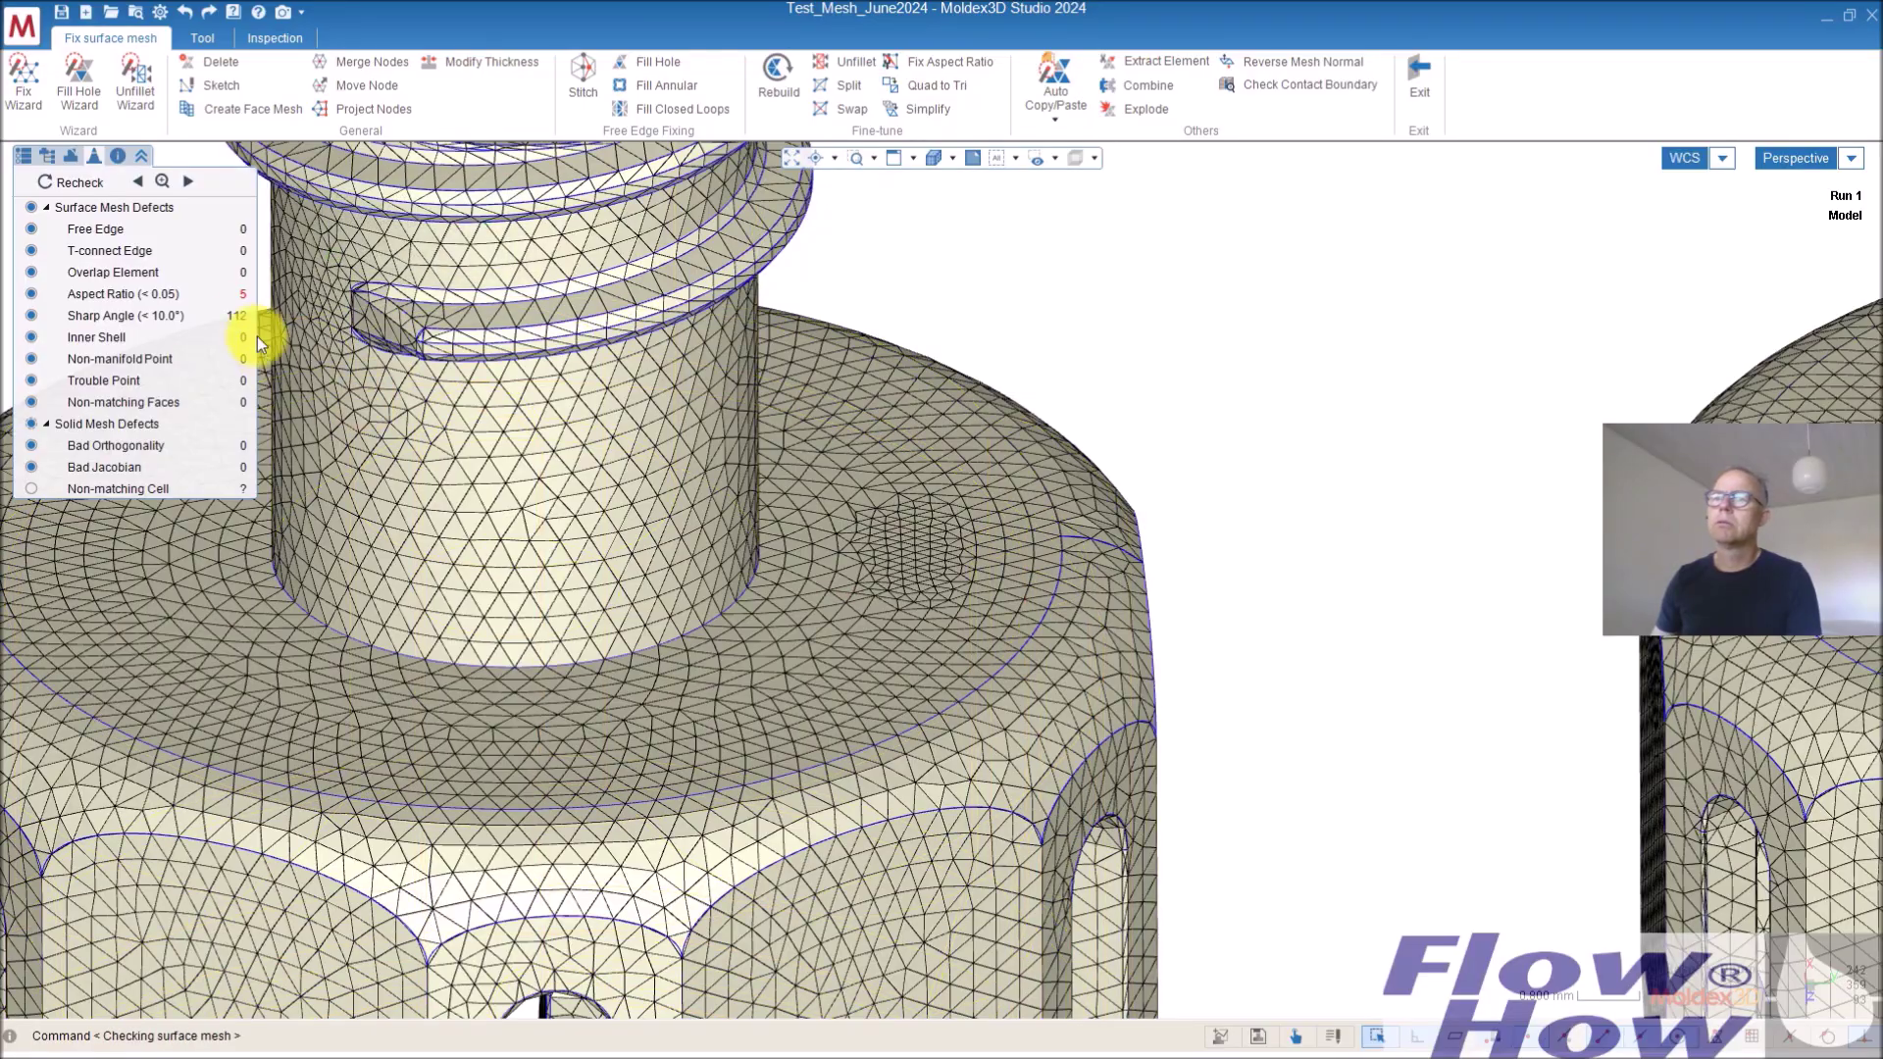
# Recheck the mesh defects with the row of copies in view and leave the Fix Mesh environment
pyautogui.click(236, 321)
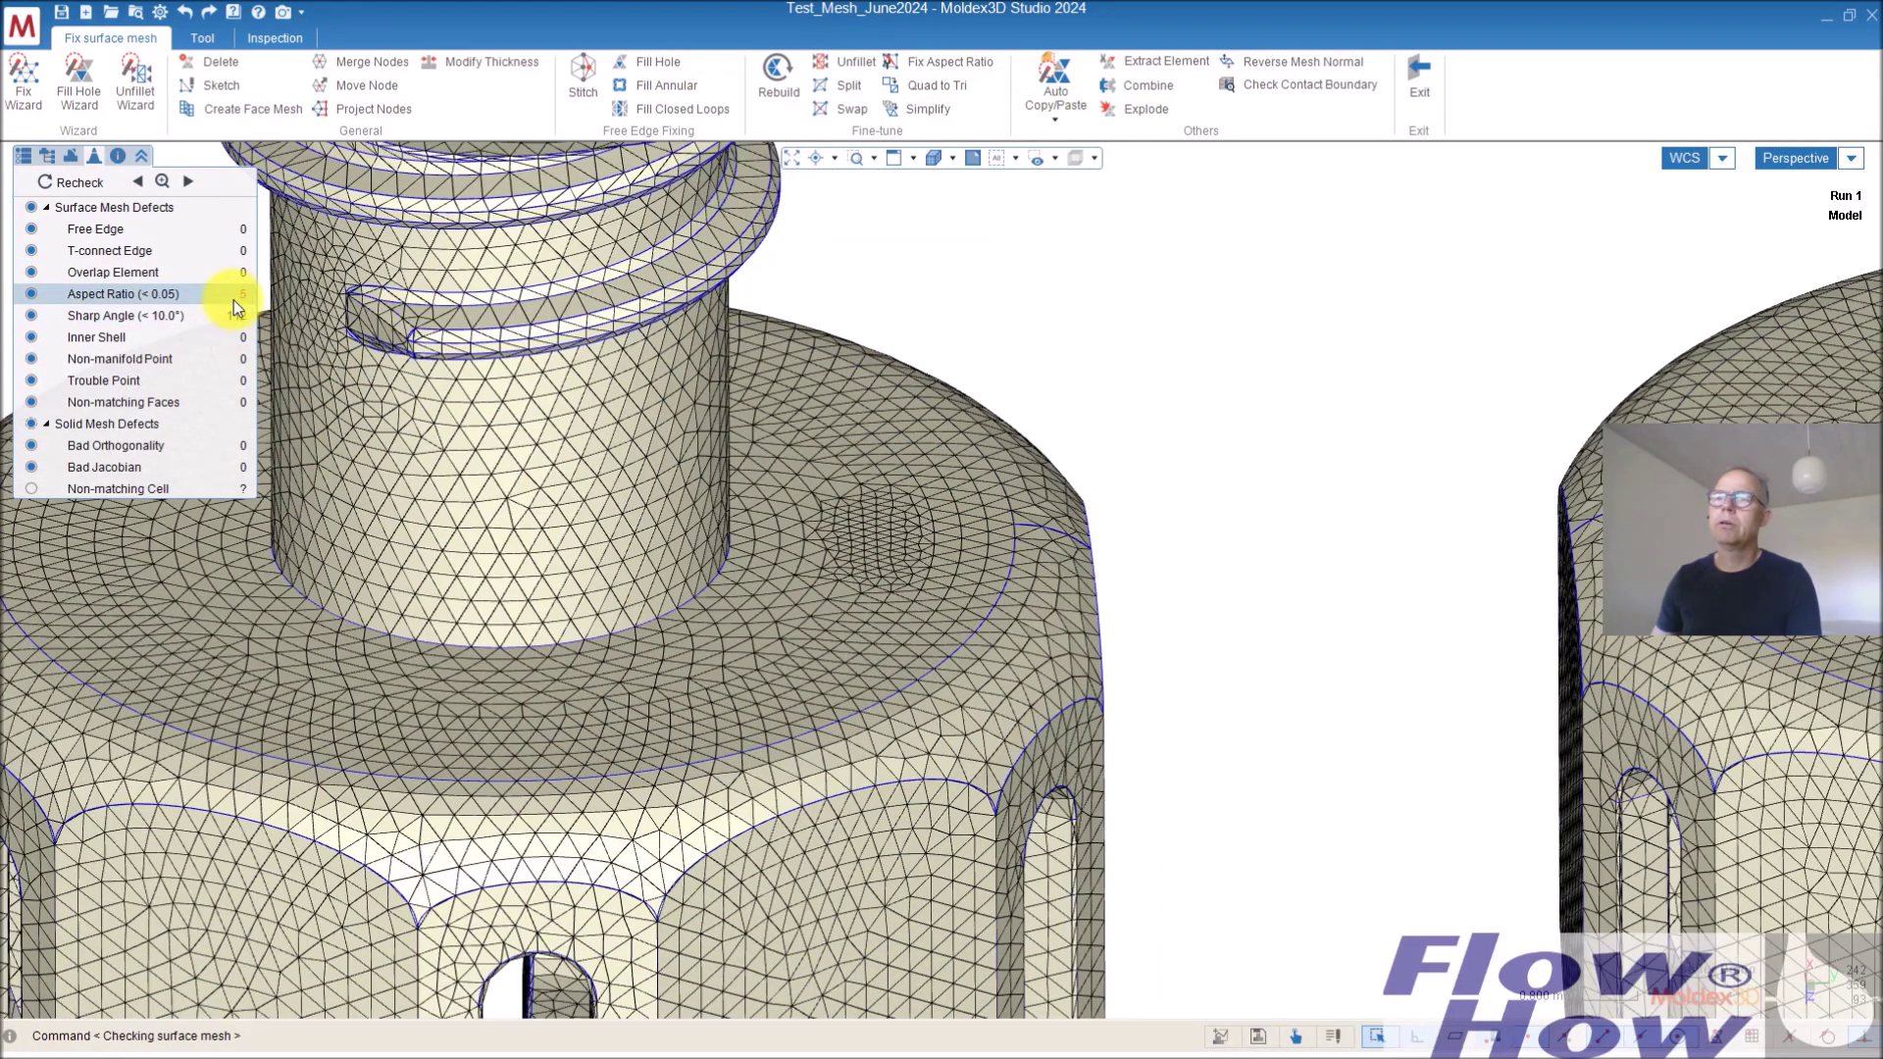
pyautogui.click(234, 300)
pyautogui.scroll(-3, 869, 616)
pyautogui.moveTo(778, 770)
pyautogui.mouseDown(button='middle')
pyautogui.moveTo(736, 483)
pyautogui.moveTo(743, 296)
pyautogui.moveTo(862, 450)
pyautogui.moveTo(761, 433)
pyautogui.moveTo(709, 587)
pyautogui.moveTo(736, 706)
pyautogui.moveTo(735, 651)
pyautogui.moveTo(1093, 664)
pyautogui.moveTo(1023, 534)
pyautogui.moveTo(1050, 332)
pyautogui.moveTo(1046, 677)
pyautogui.moveTo(1021, 622)
pyautogui.moveTo(1001, 715)
pyautogui.moveTo(975, 660)
pyautogui.moveTo(1072, 660)
pyautogui.moveTo(1001, 601)
pyautogui.mouseUp(button='middle')
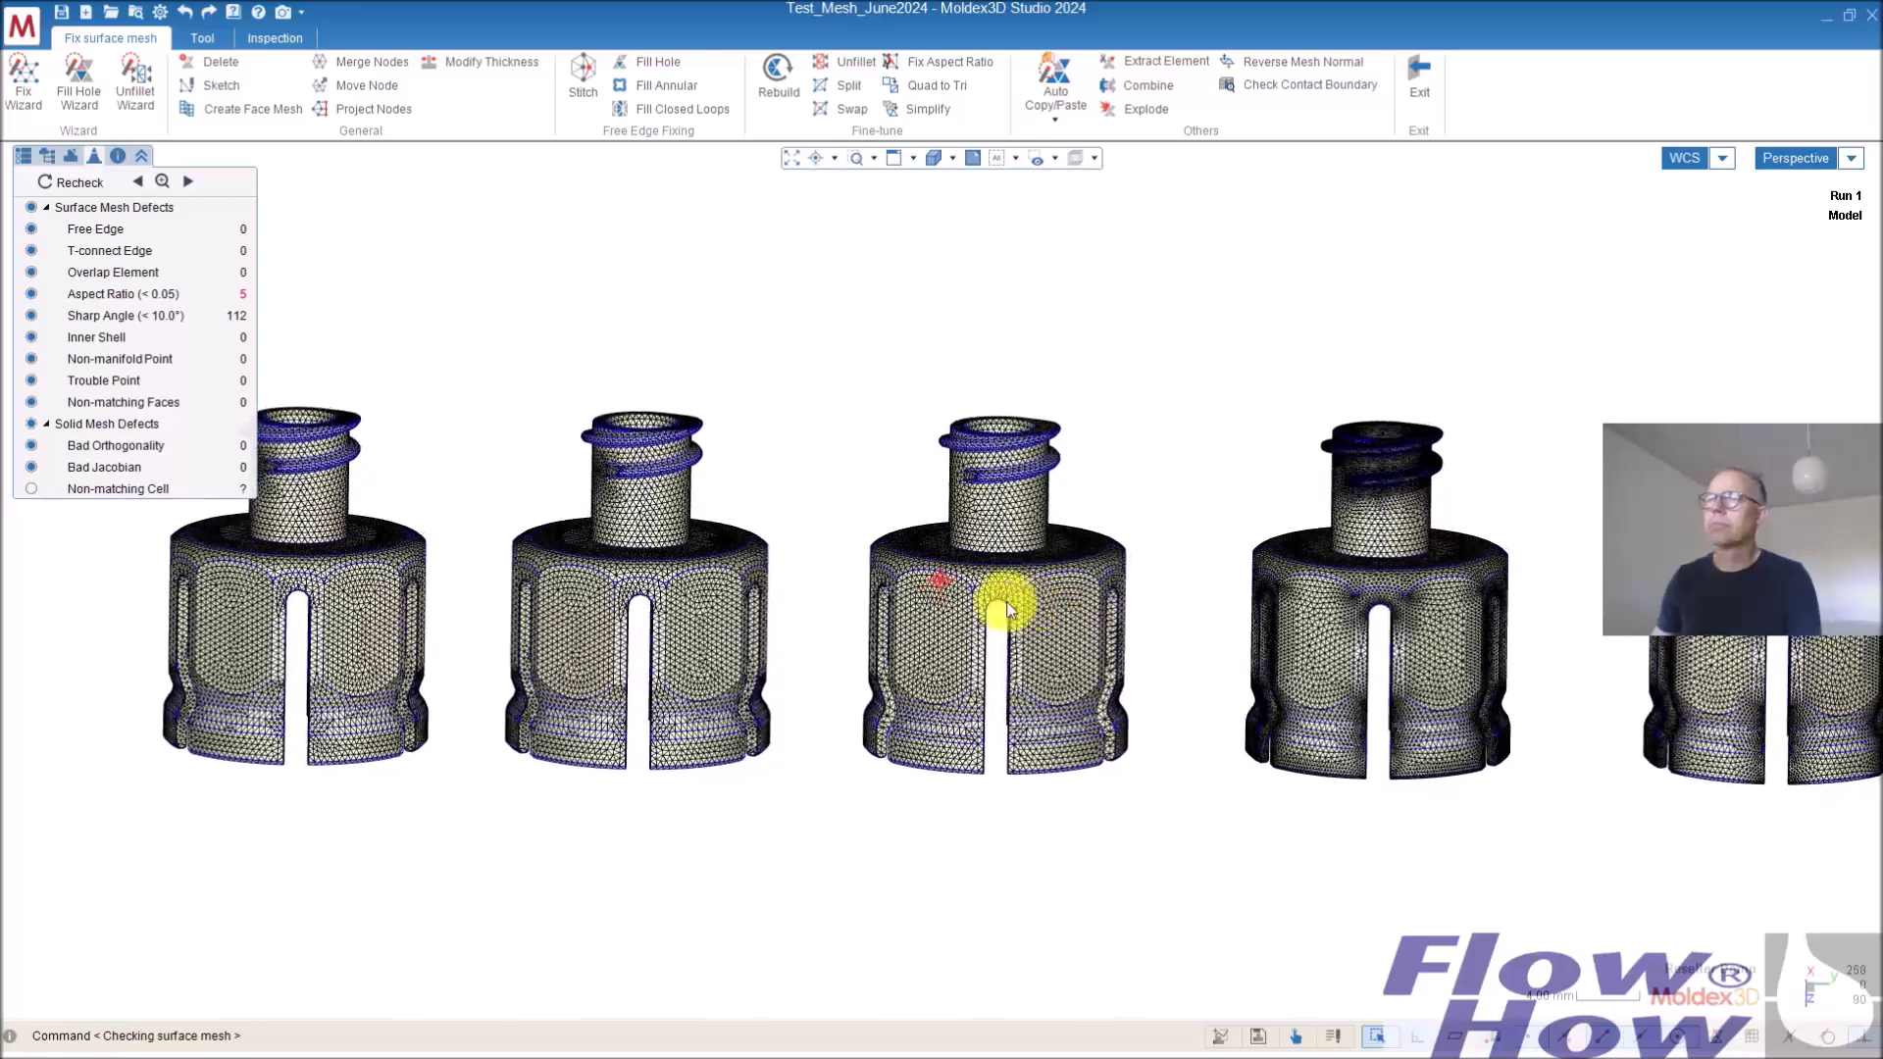
pyautogui.click(74, 180)
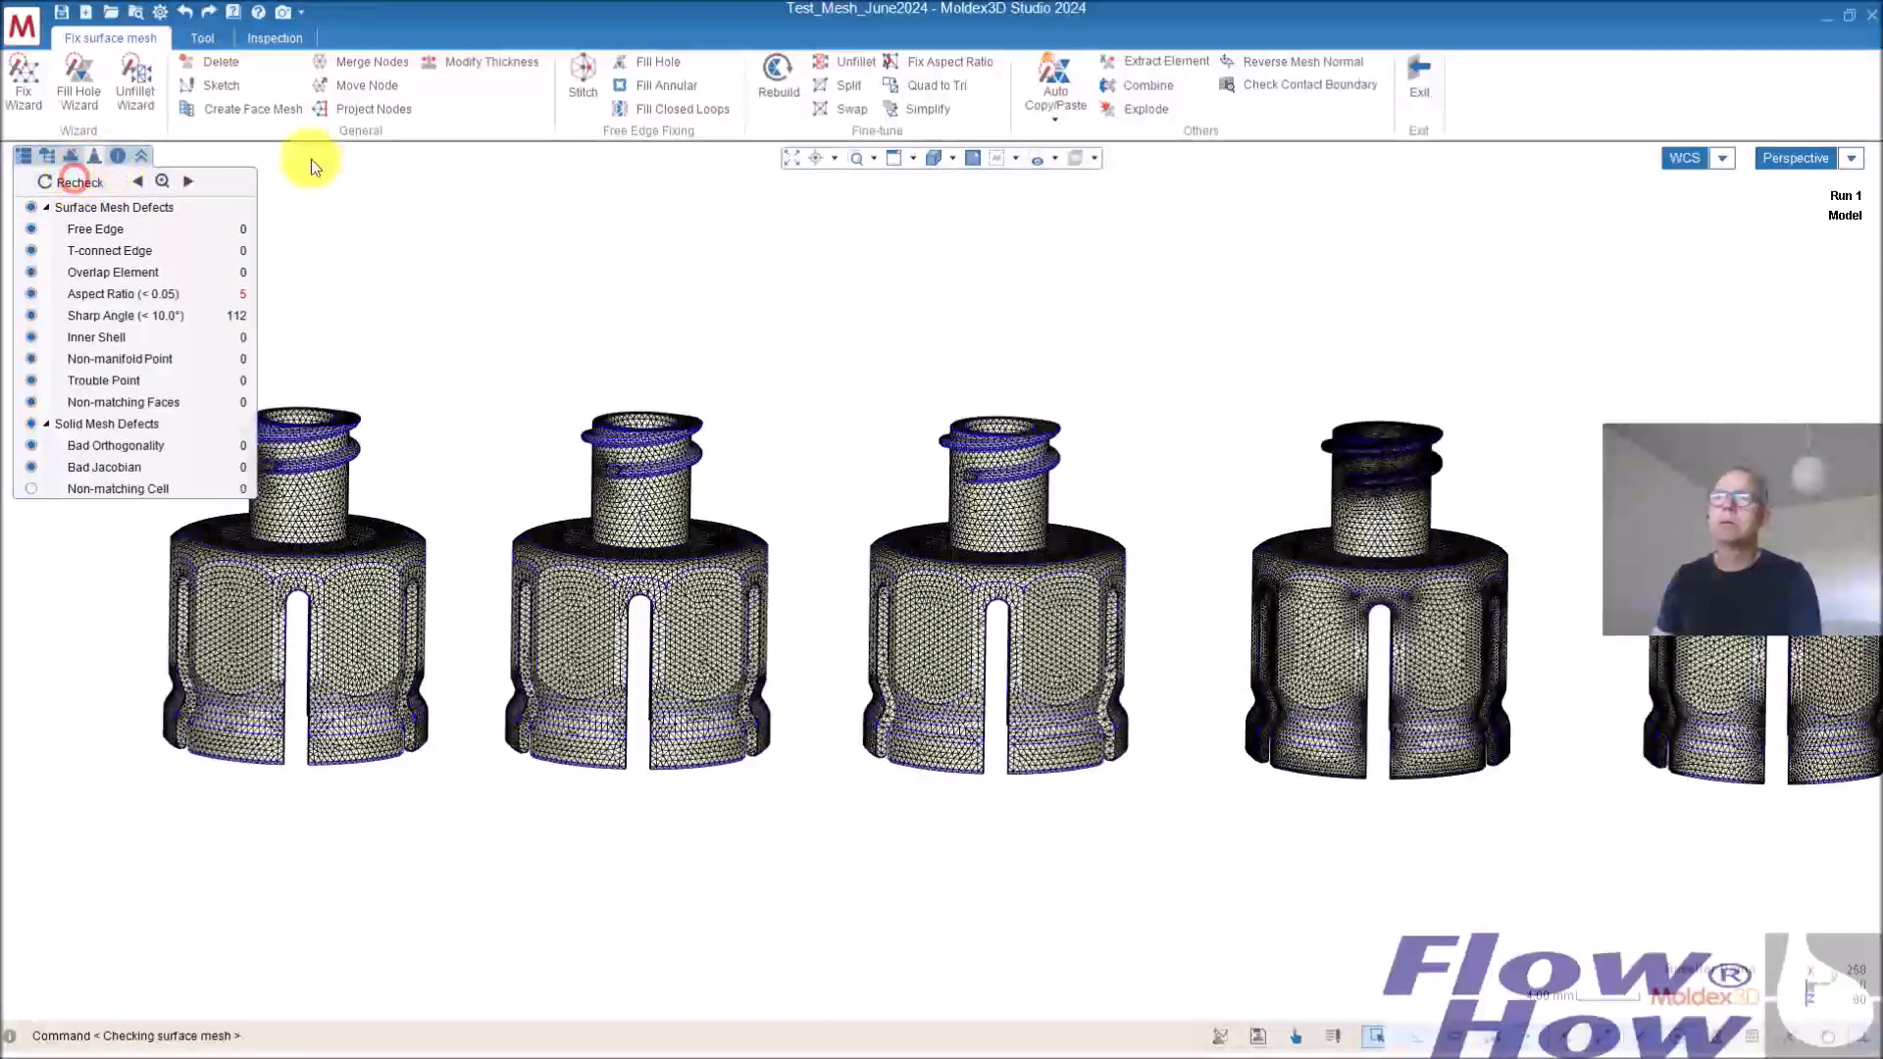
pyautogui.click(1432, 76)
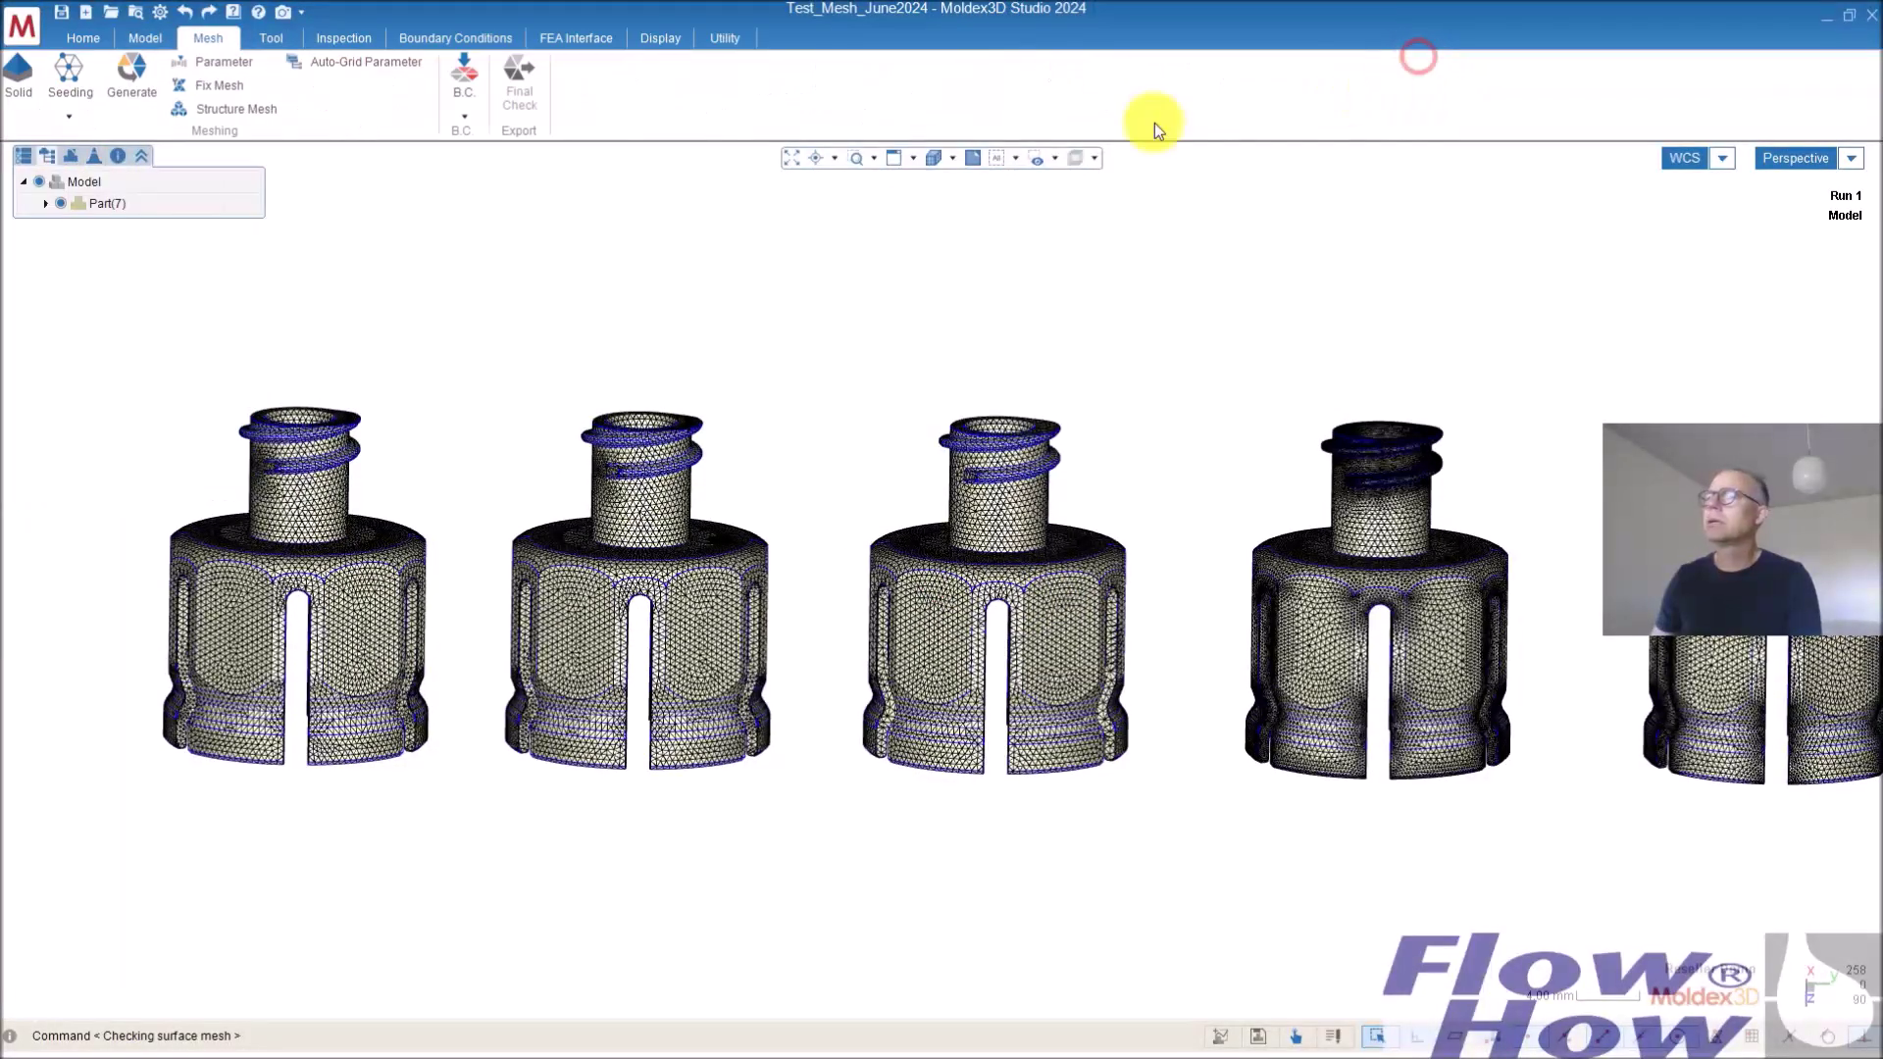
# Remove the third copy's mesh through Modify Node Seeding, keeping its current seeding nodes
pyautogui.click(68, 73)
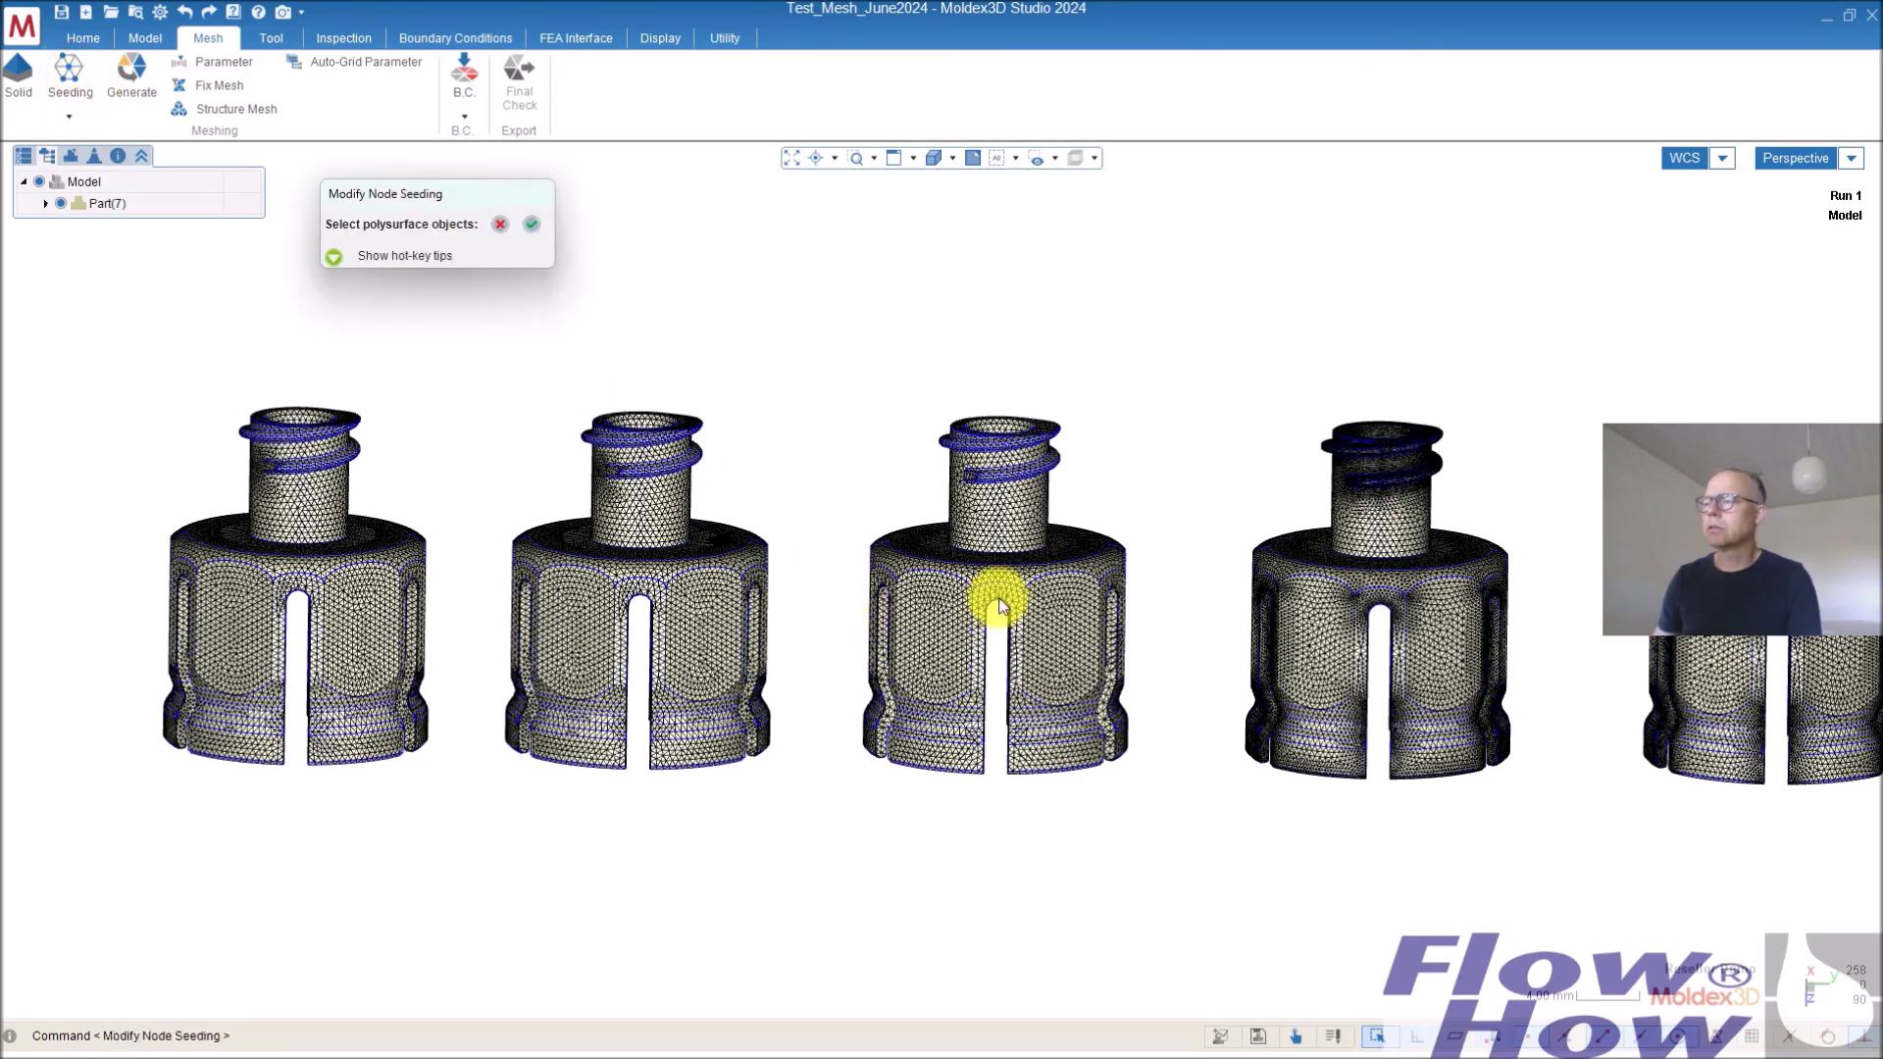
pyautogui.click(932, 539)
pyautogui.click(531, 224)
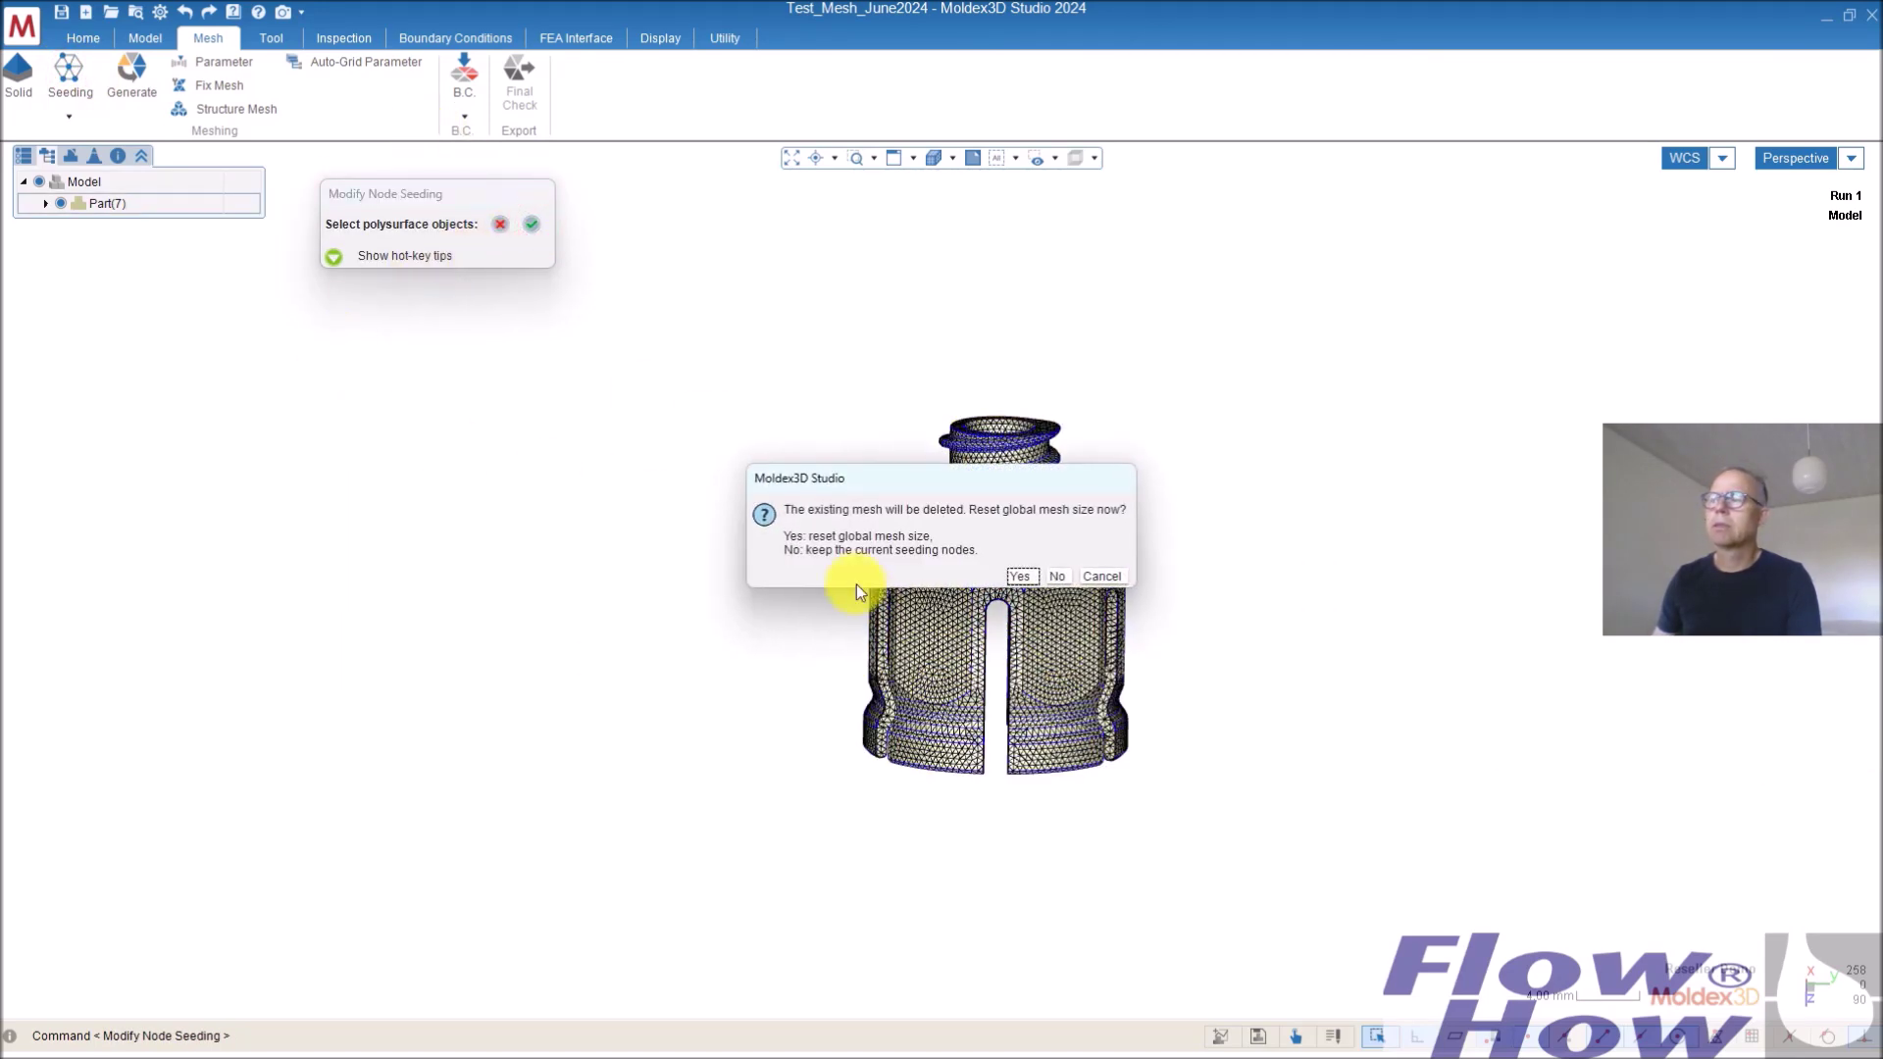
pyautogui.click(1058, 576)
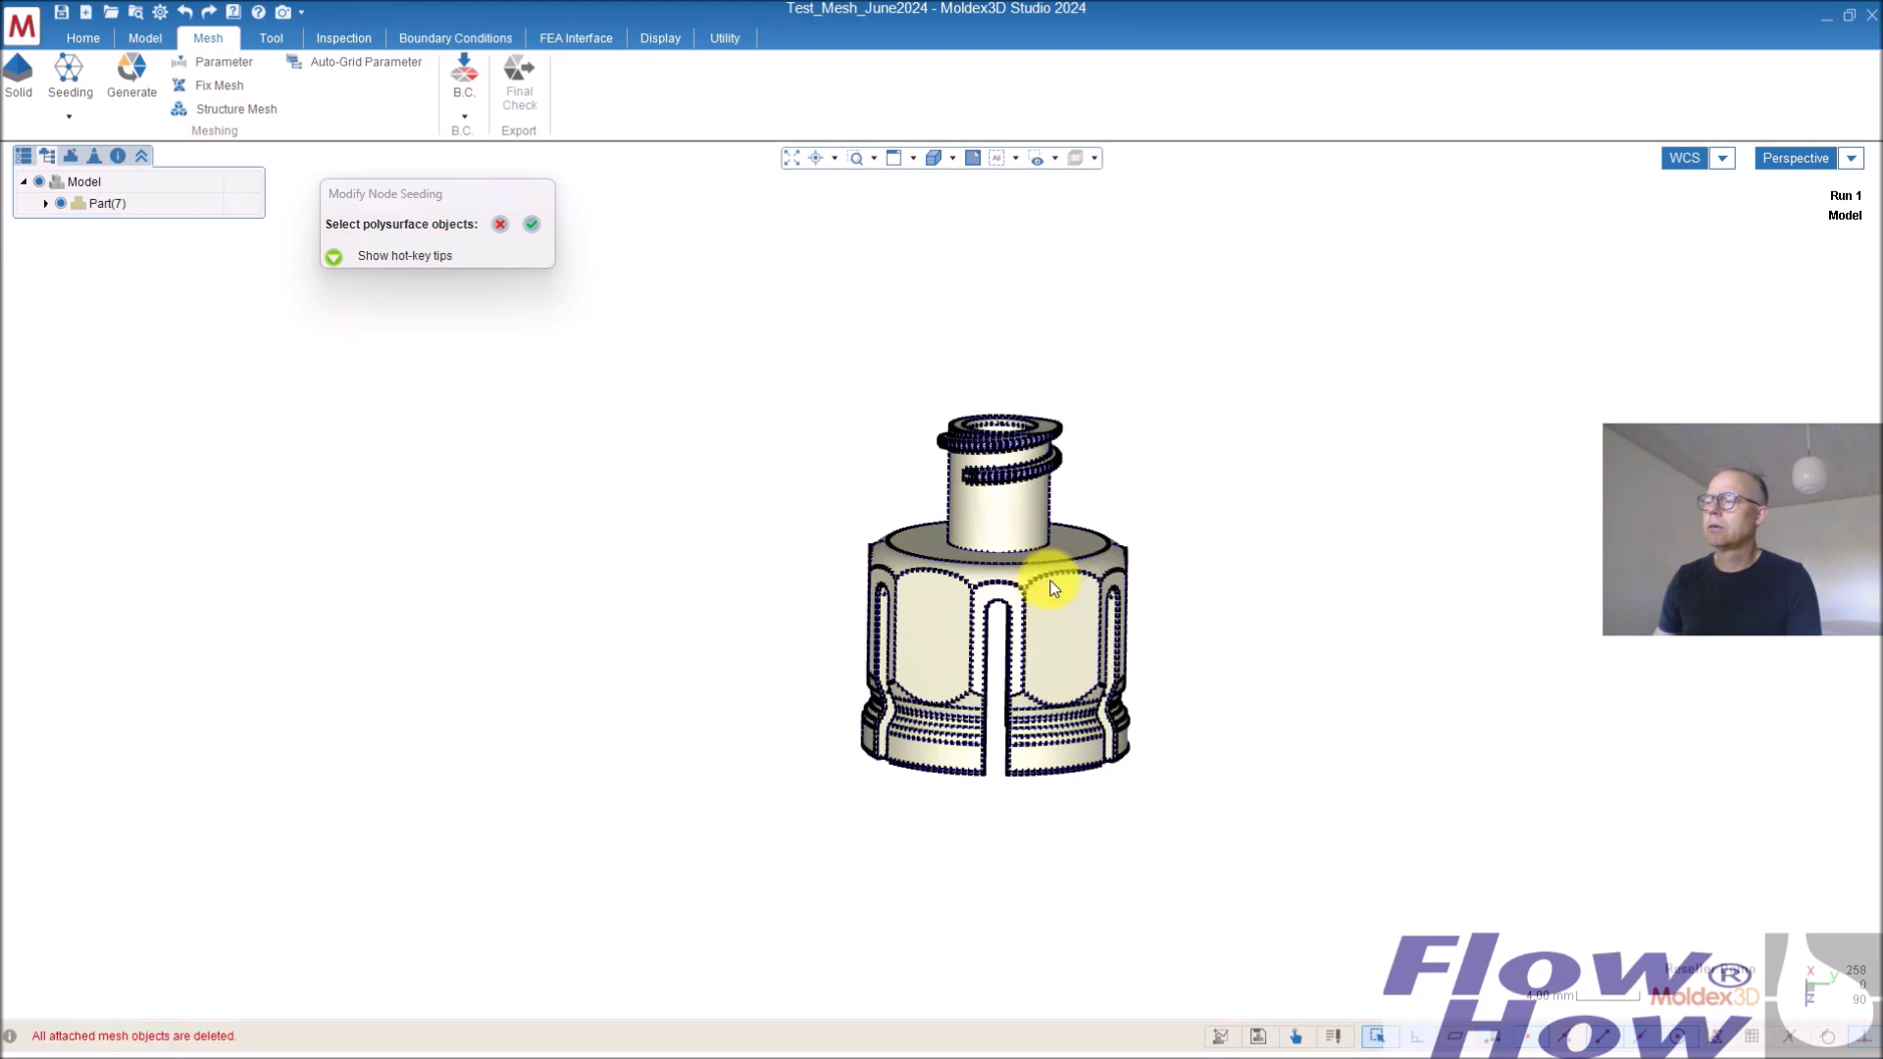
pyautogui.click(288, 164)
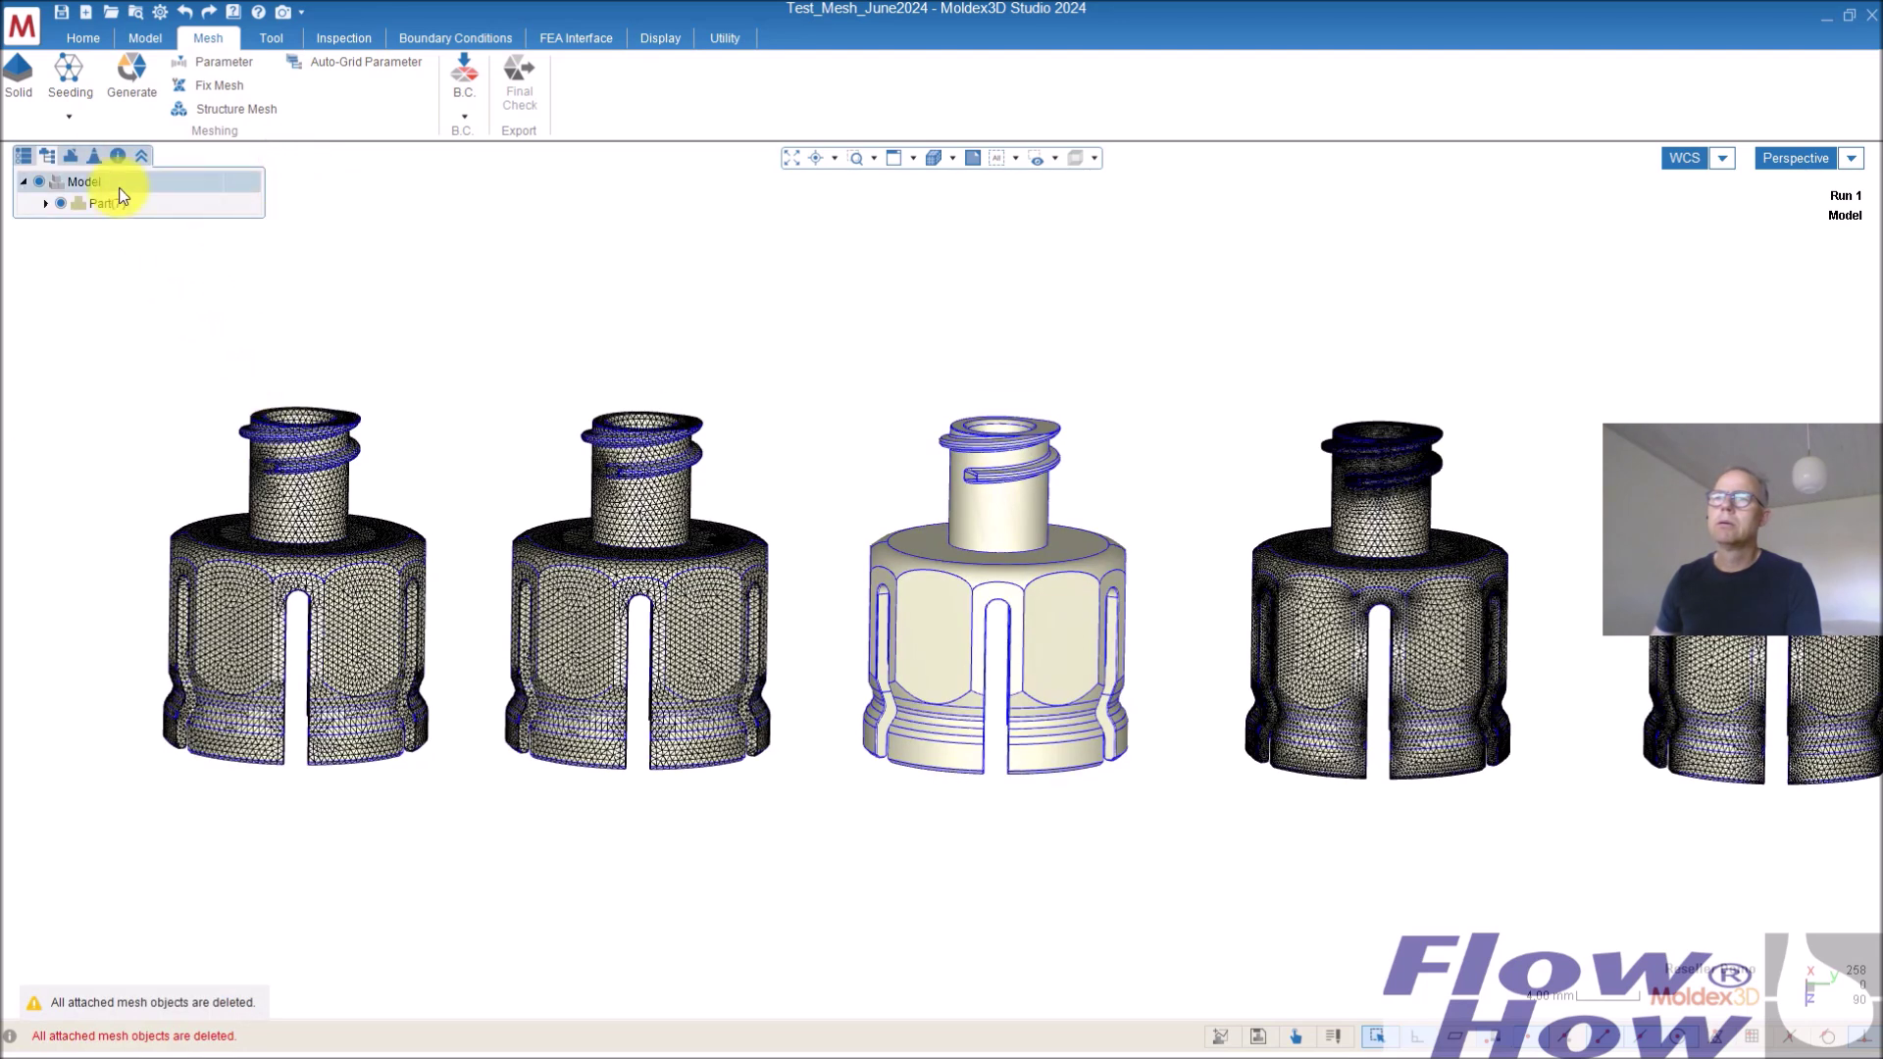
# Recheck the surface mesh and locate the sharp-angle elements across the copies
pyautogui.click(96, 155)
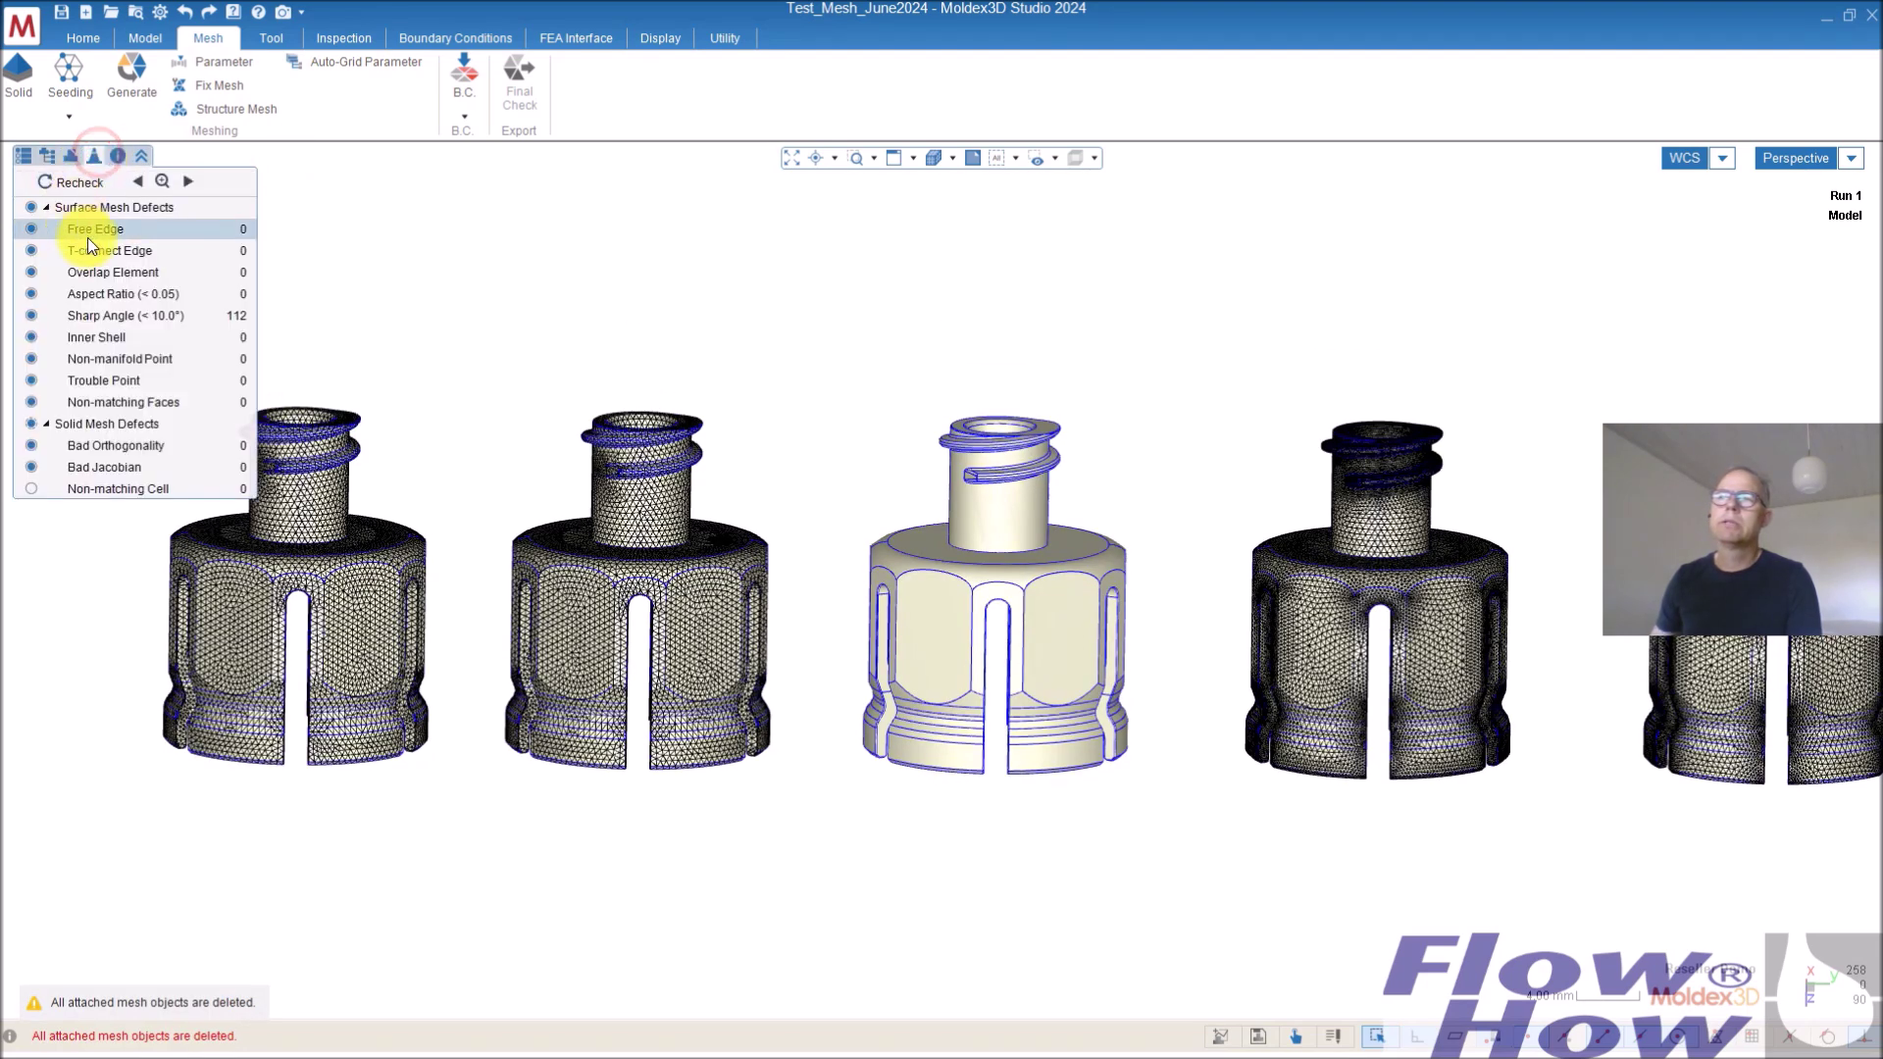
pyautogui.click(65, 181)
pyautogui.click(209, 318)
pyautogui.moveTo(646, 625); pyautogui.dragTo(689, 633, button='middle')
pyautogui.scroll(-5, 687, 585)
pyautogui.scroll(3, 573, 722)
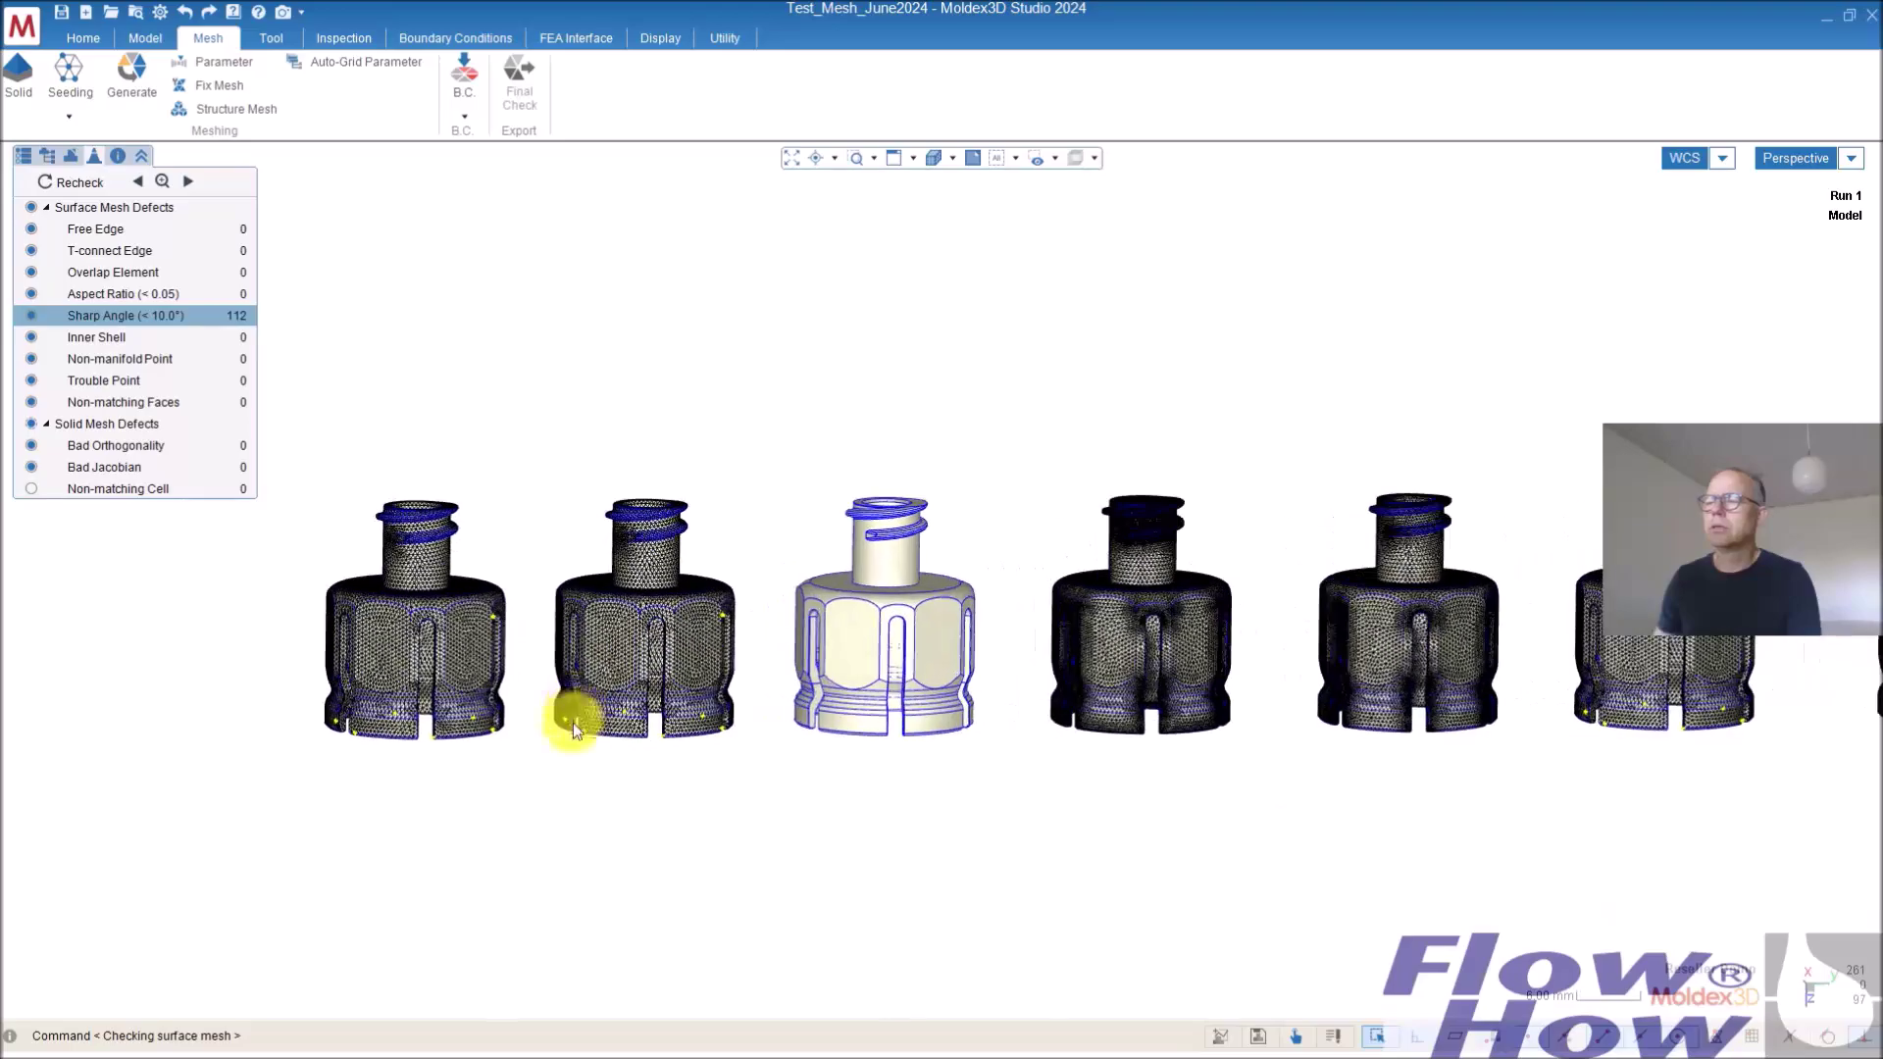
pyautogui.scroll(-1, 567, 697)
pyautogui.scroll(5, 565, 681)
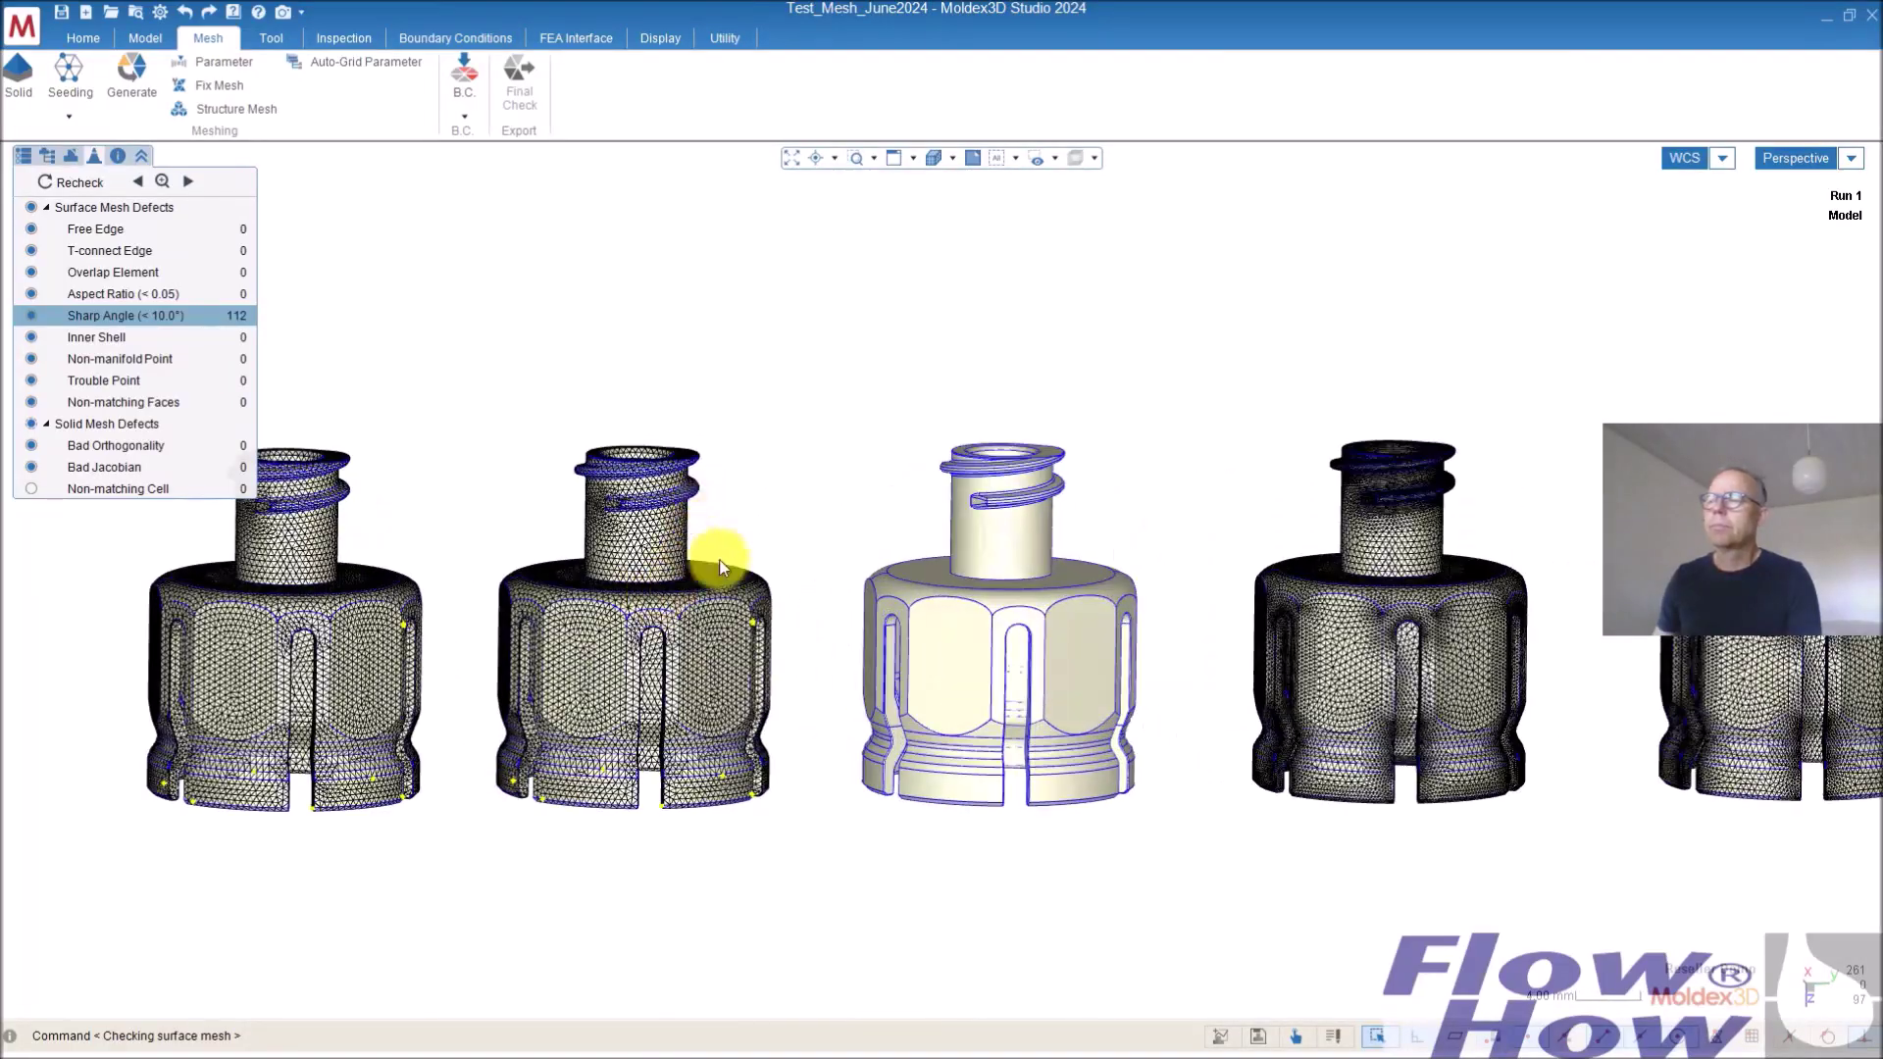
# Enter the Fix Mesh environment with the end of the second copy's thread in close view
pyautogui.scroll(10, 621, 495)
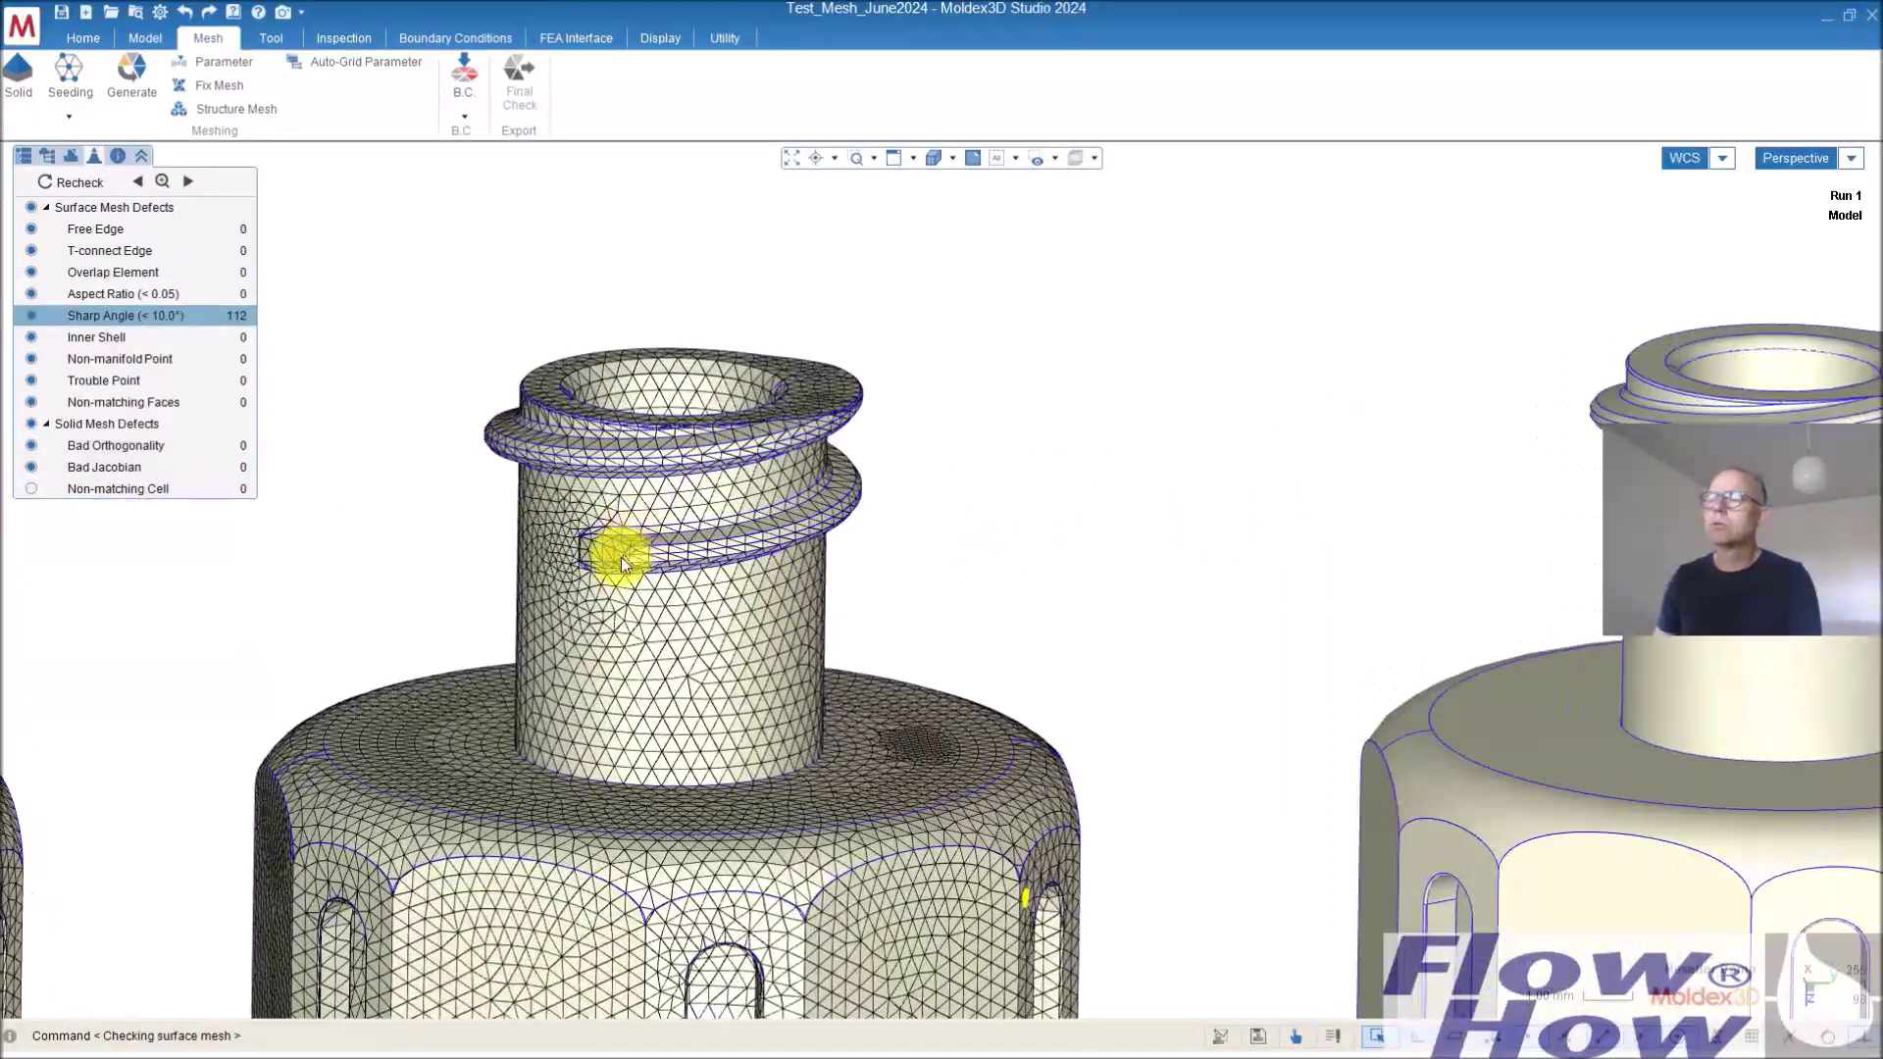
pyautogui.scroll(8, 626, 552)
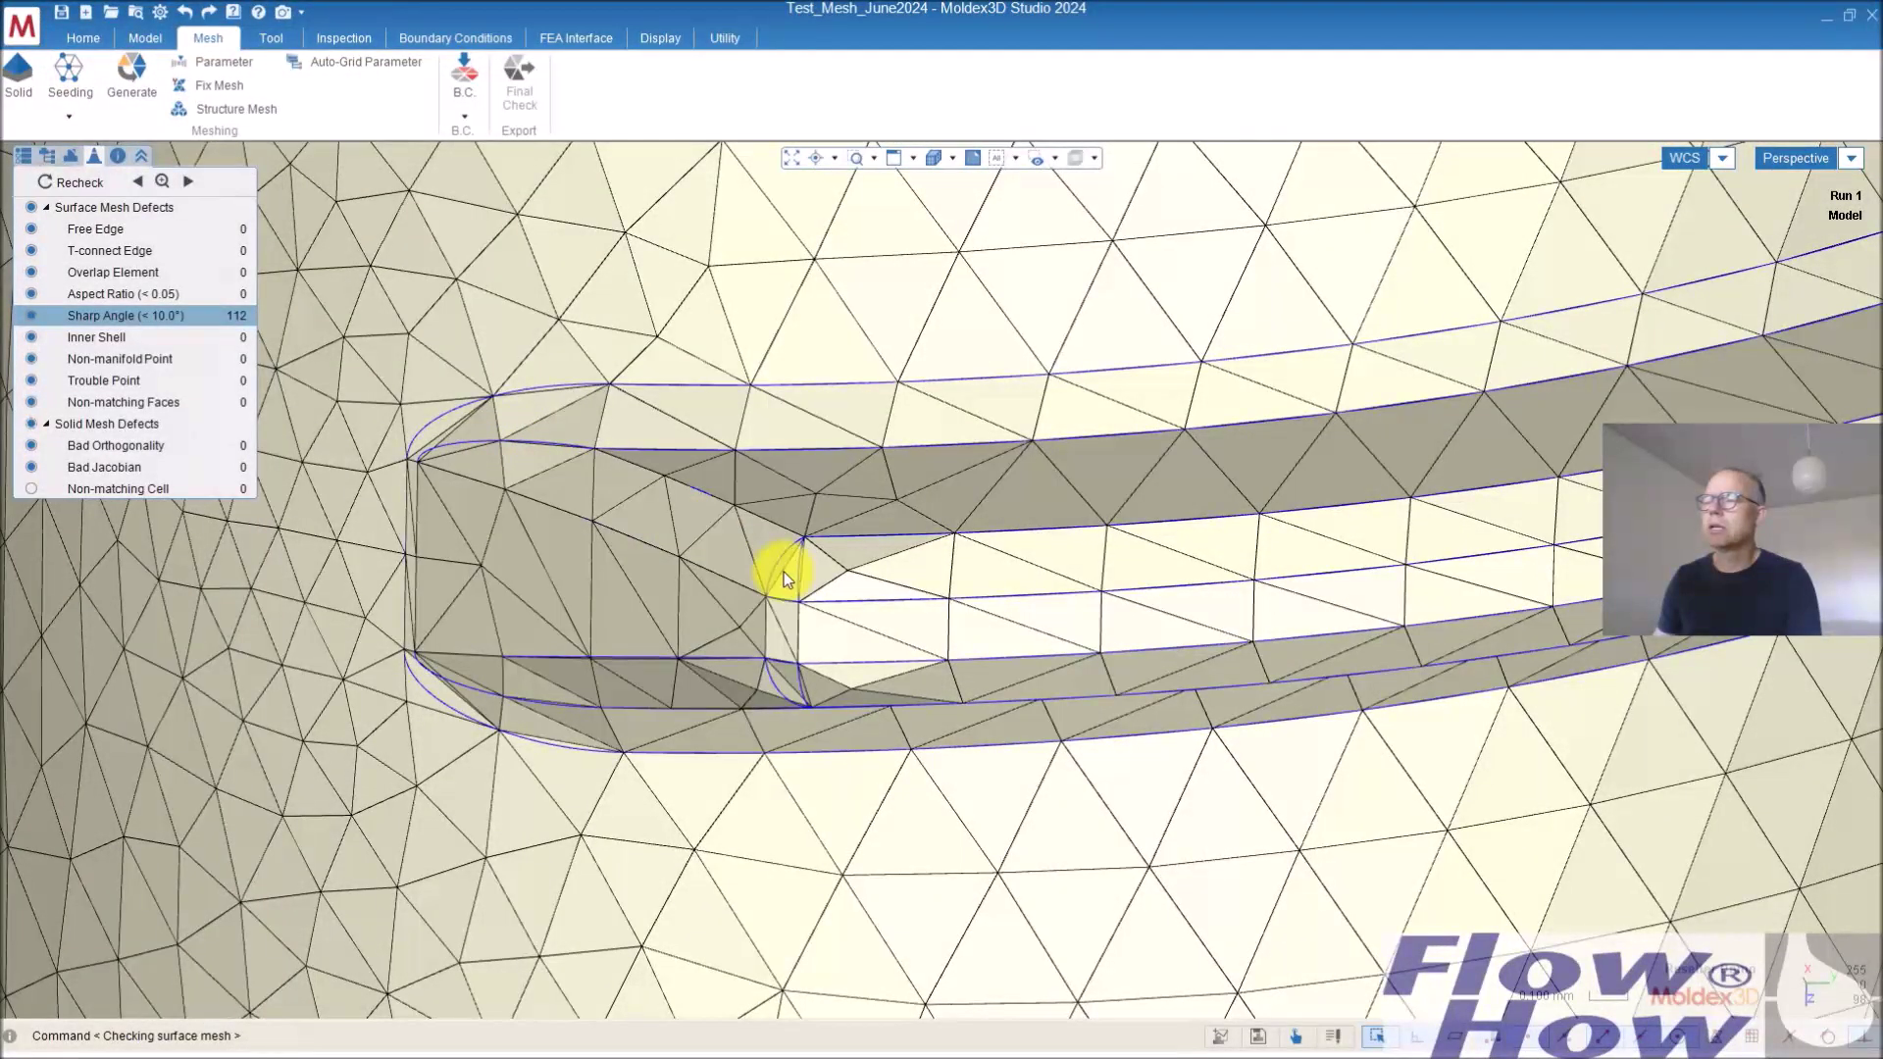
pyautogui.click(216, 85)
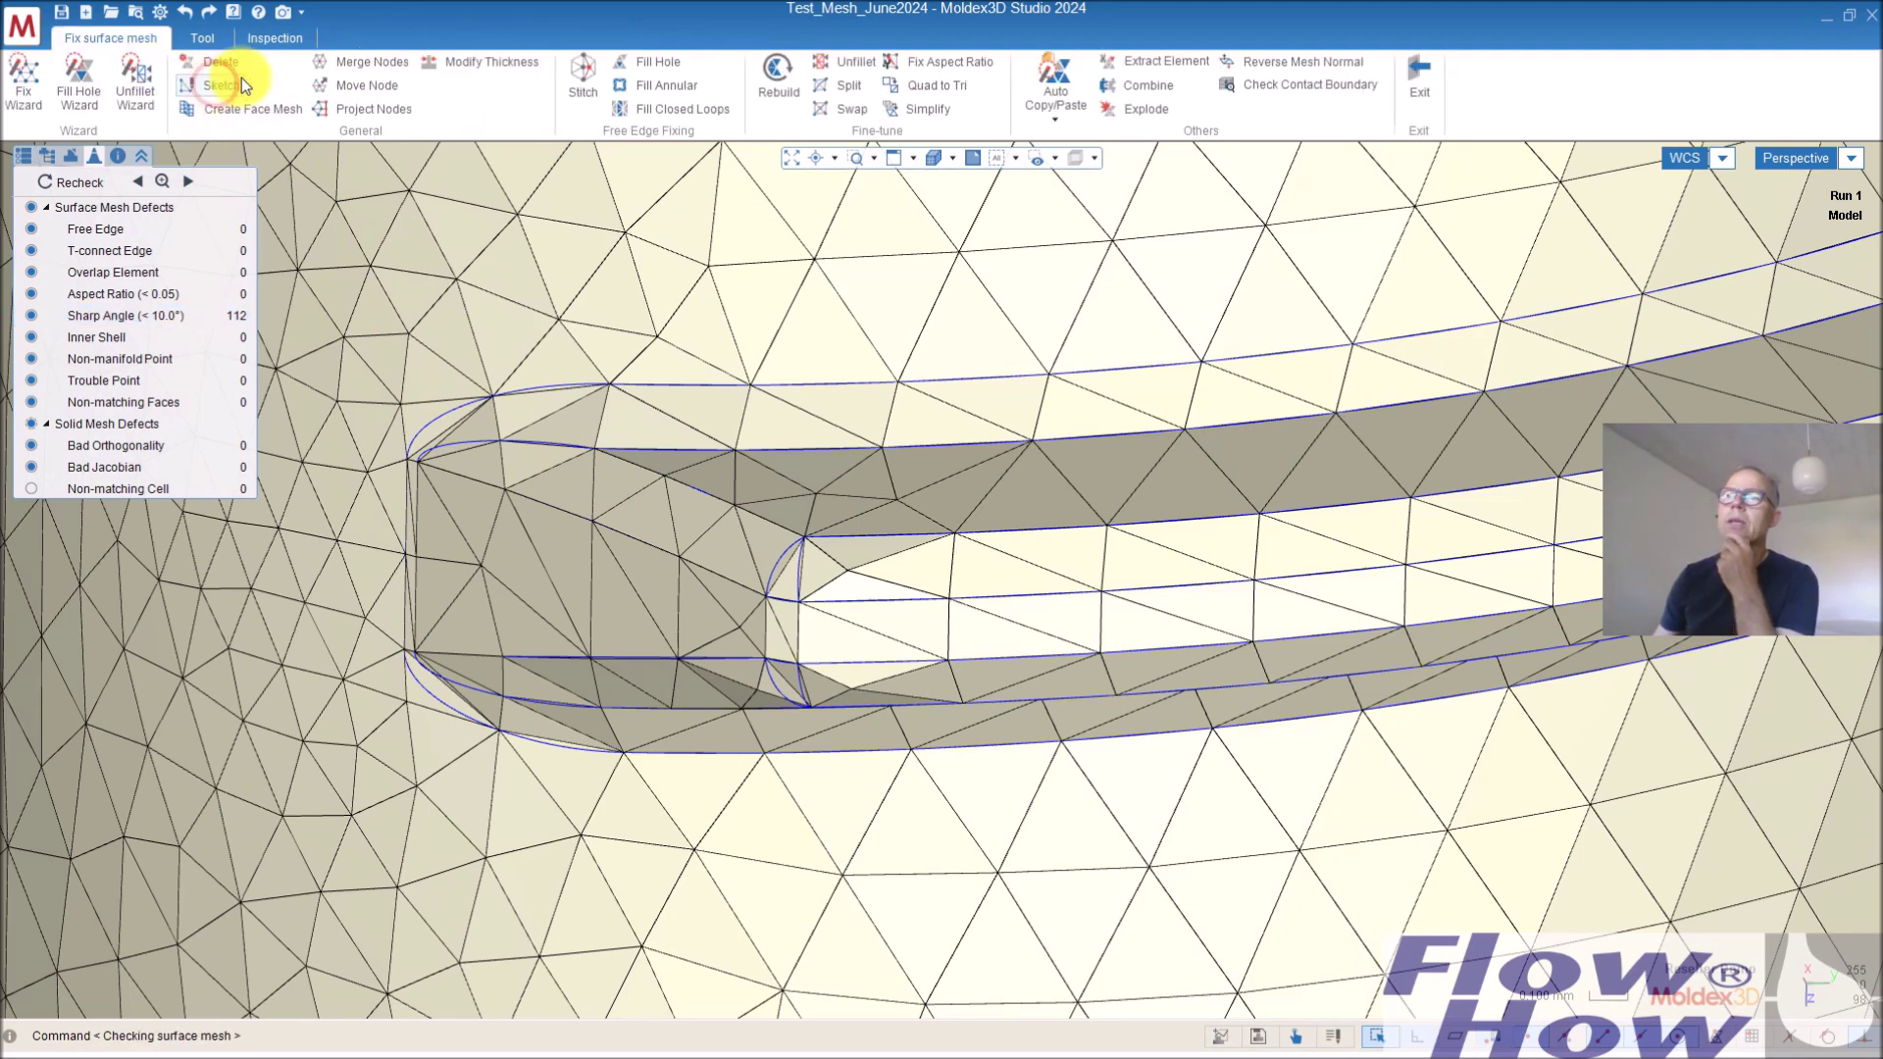
pyautogui.click(198, 39)
pyautogui.click(135, 42)
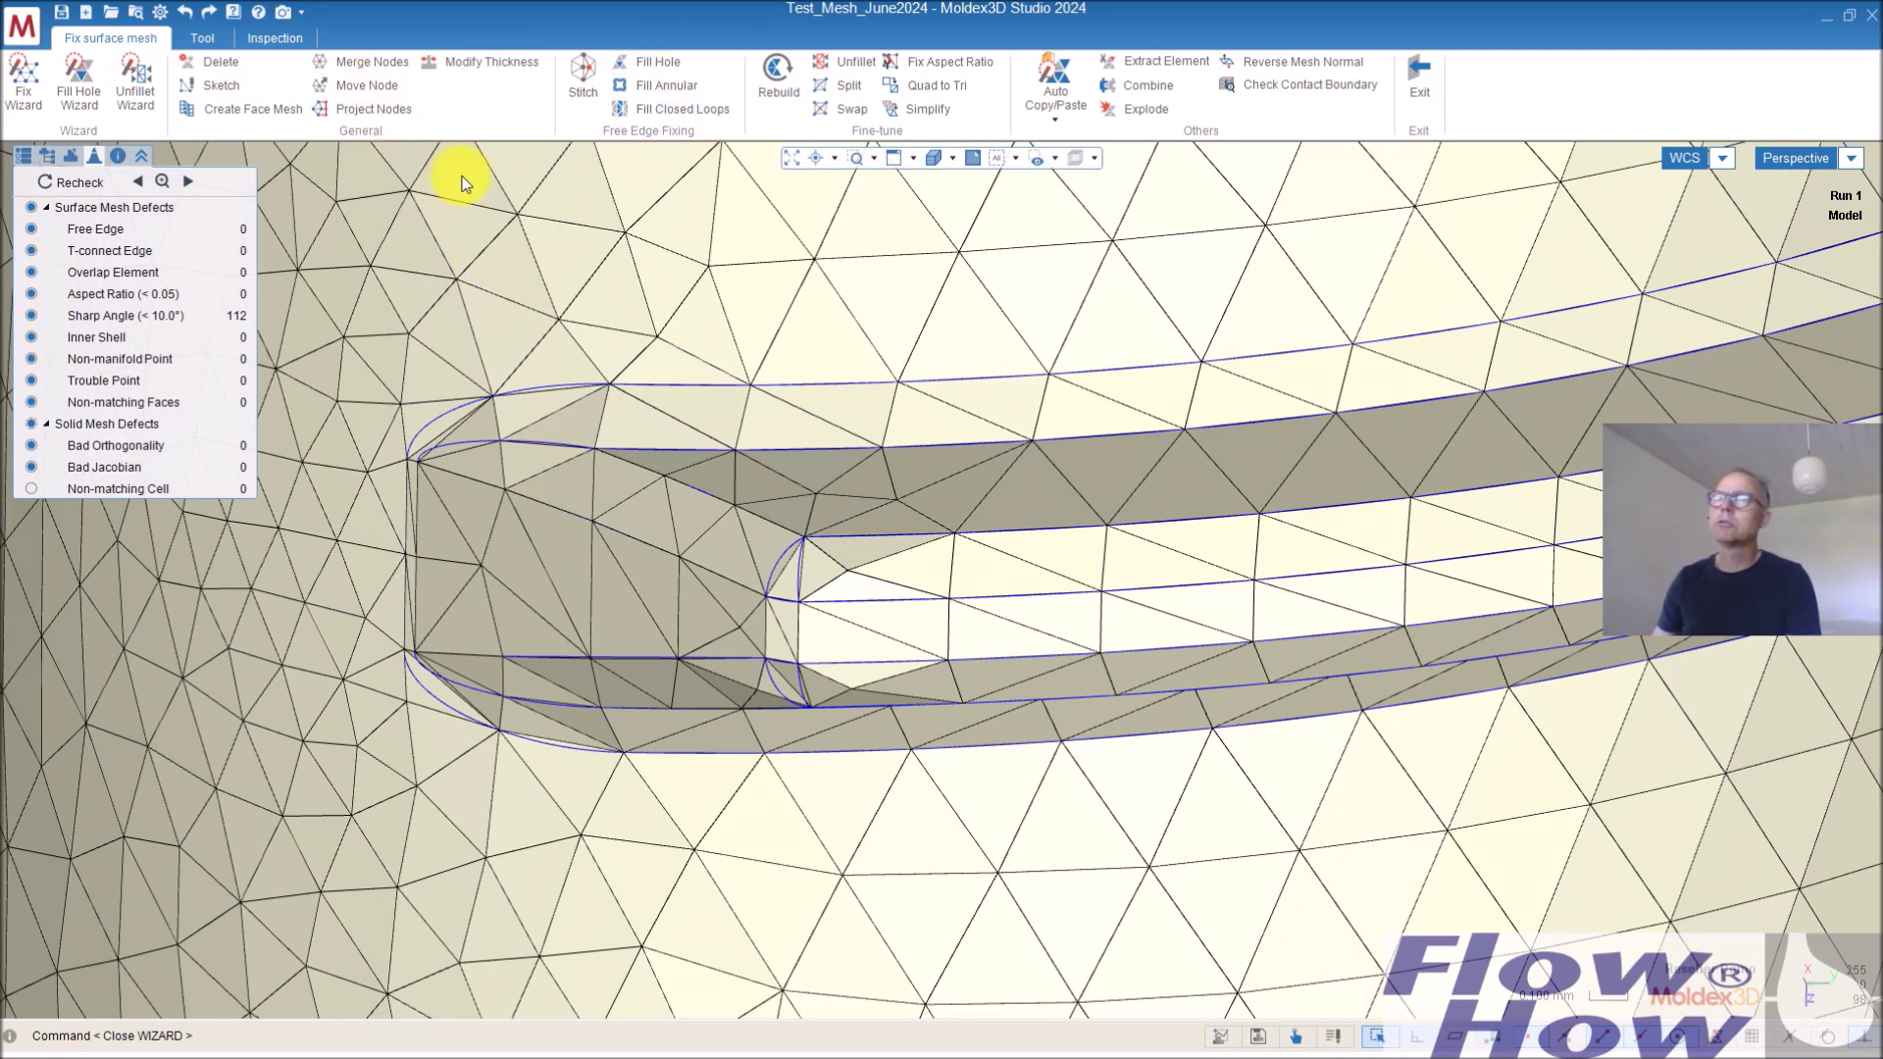
# Draw a line across the thread's end from (-2.44, -125.98, -5.87) to (-3.47, -125.40, -5.80)
pyautogui.click(210, 38)
pyautogui.click(44, 67)
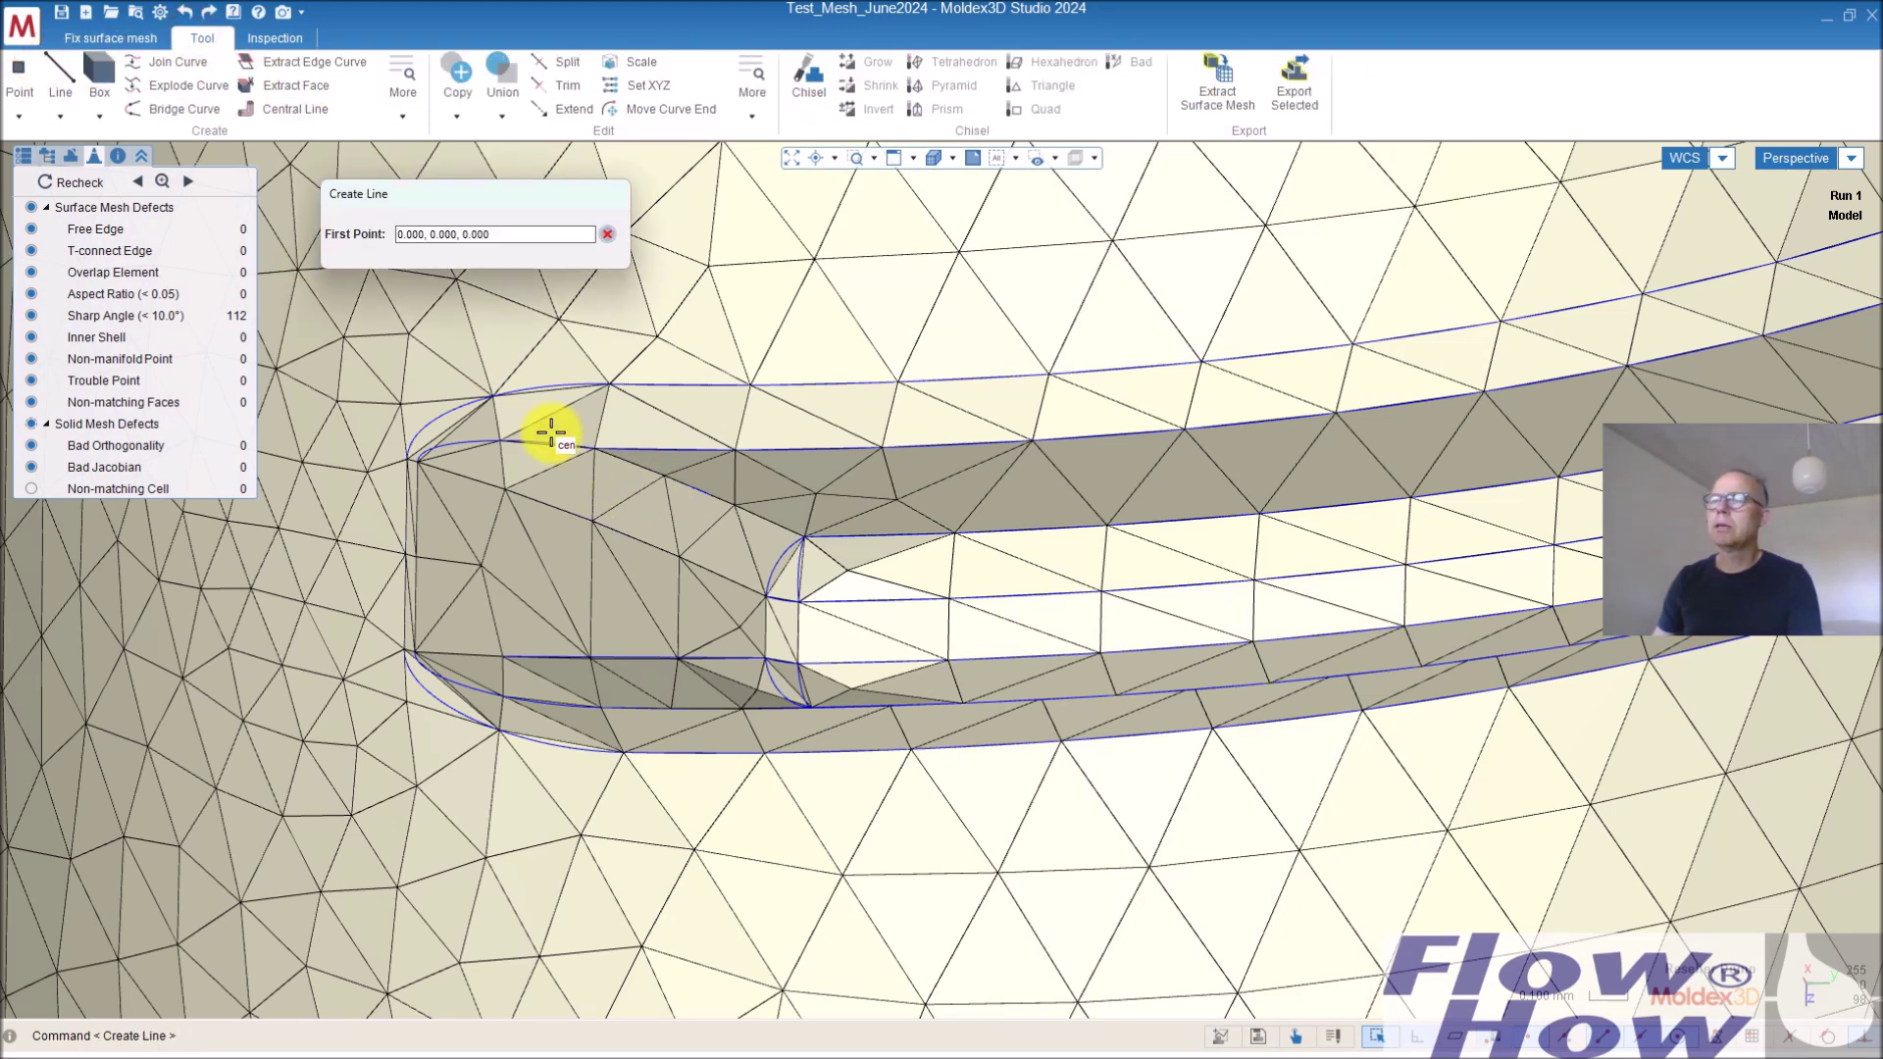
pyautogui.click(500, 444)
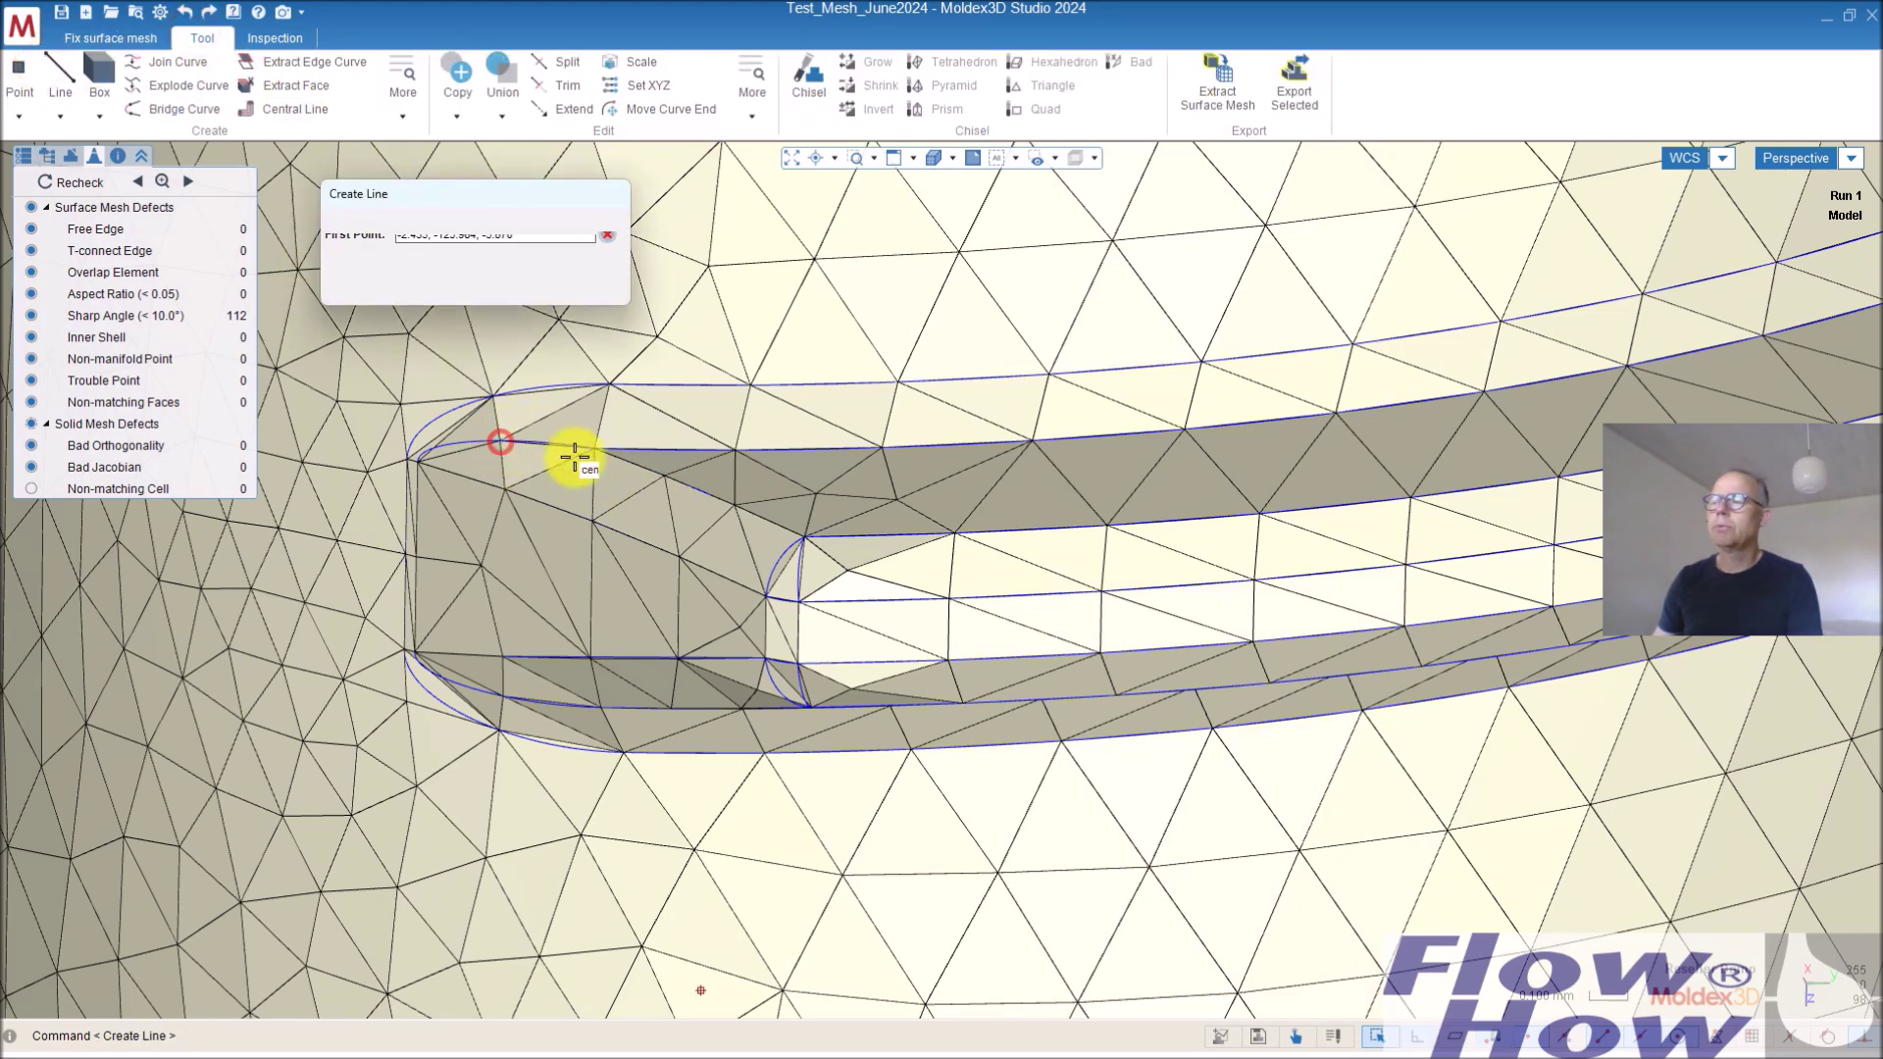
pyautogui.click(777, 556)
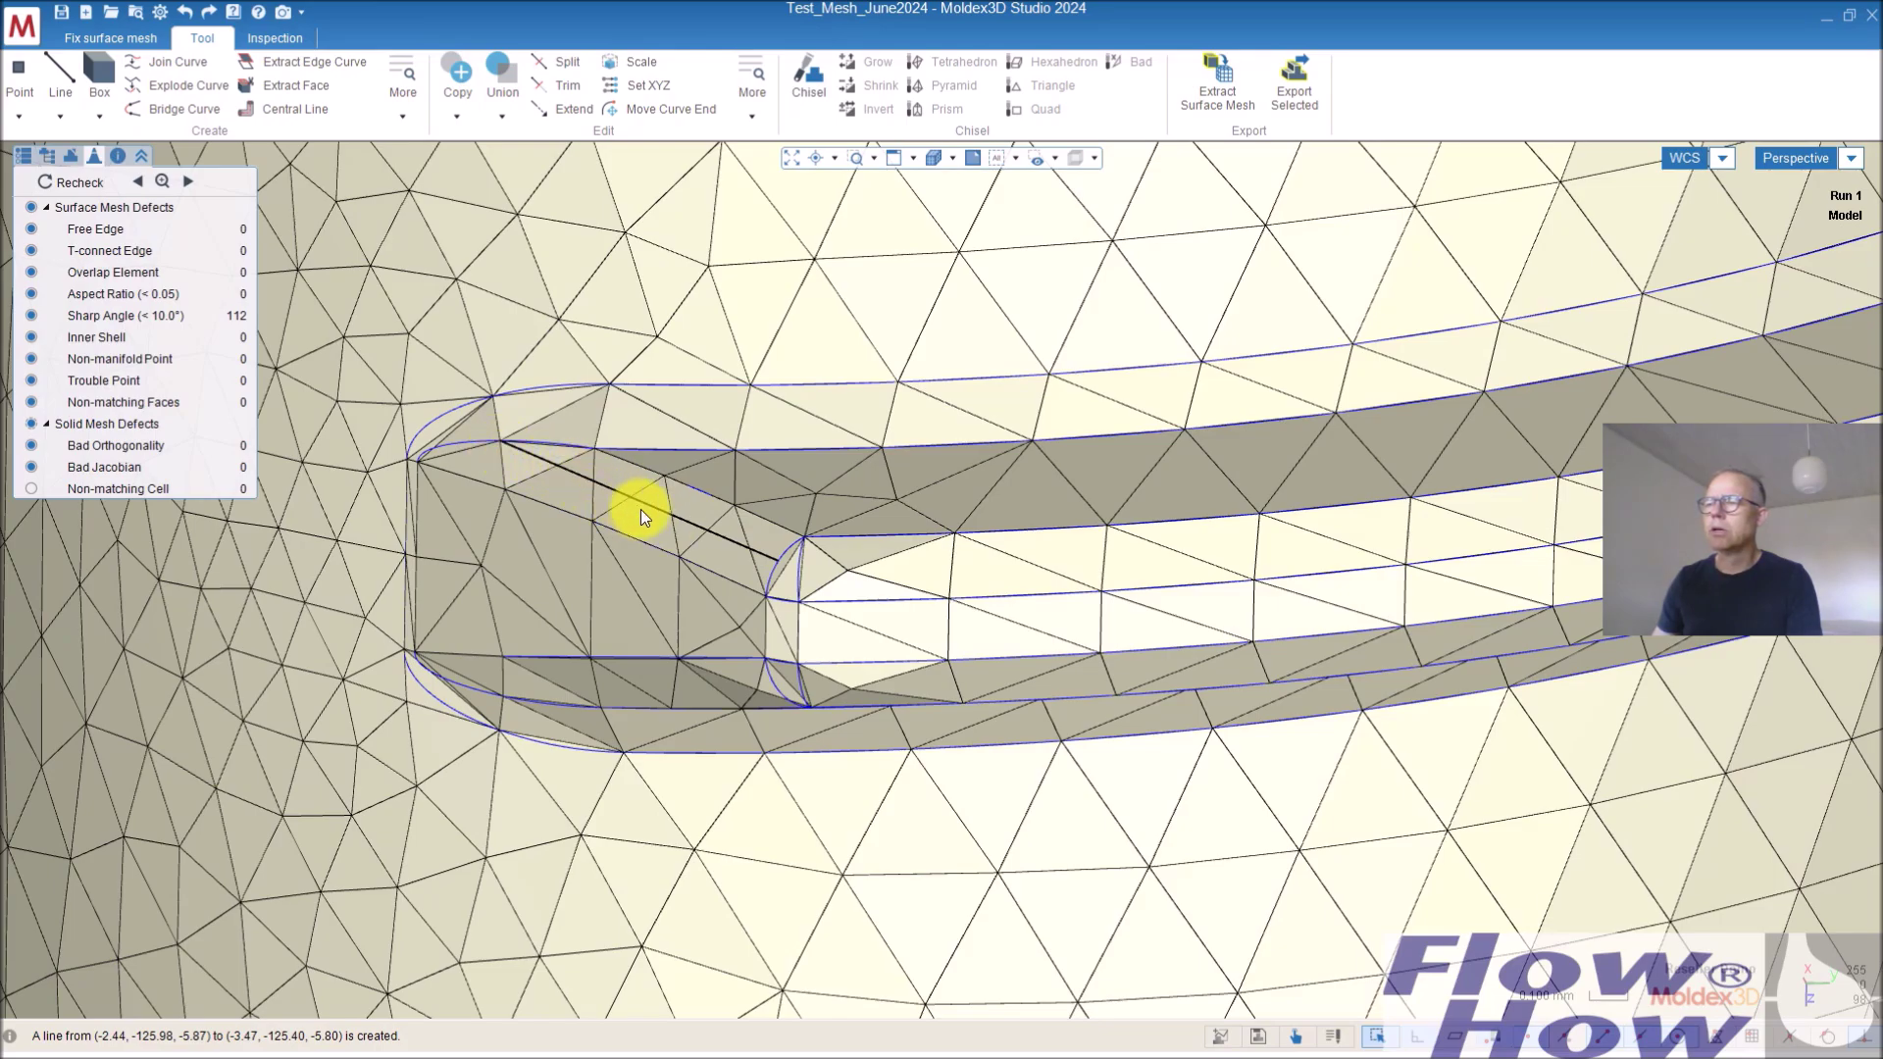
pyautogui.moveTo(640, 509)
pyautogui.mouseDown(button='middle')
pyautogui.moveTo(715, 533)
pyautogui.moveTo(904, 424)
pyautogui.moveTo(787, 541)
pyautogui.mouseUp(button='middle')
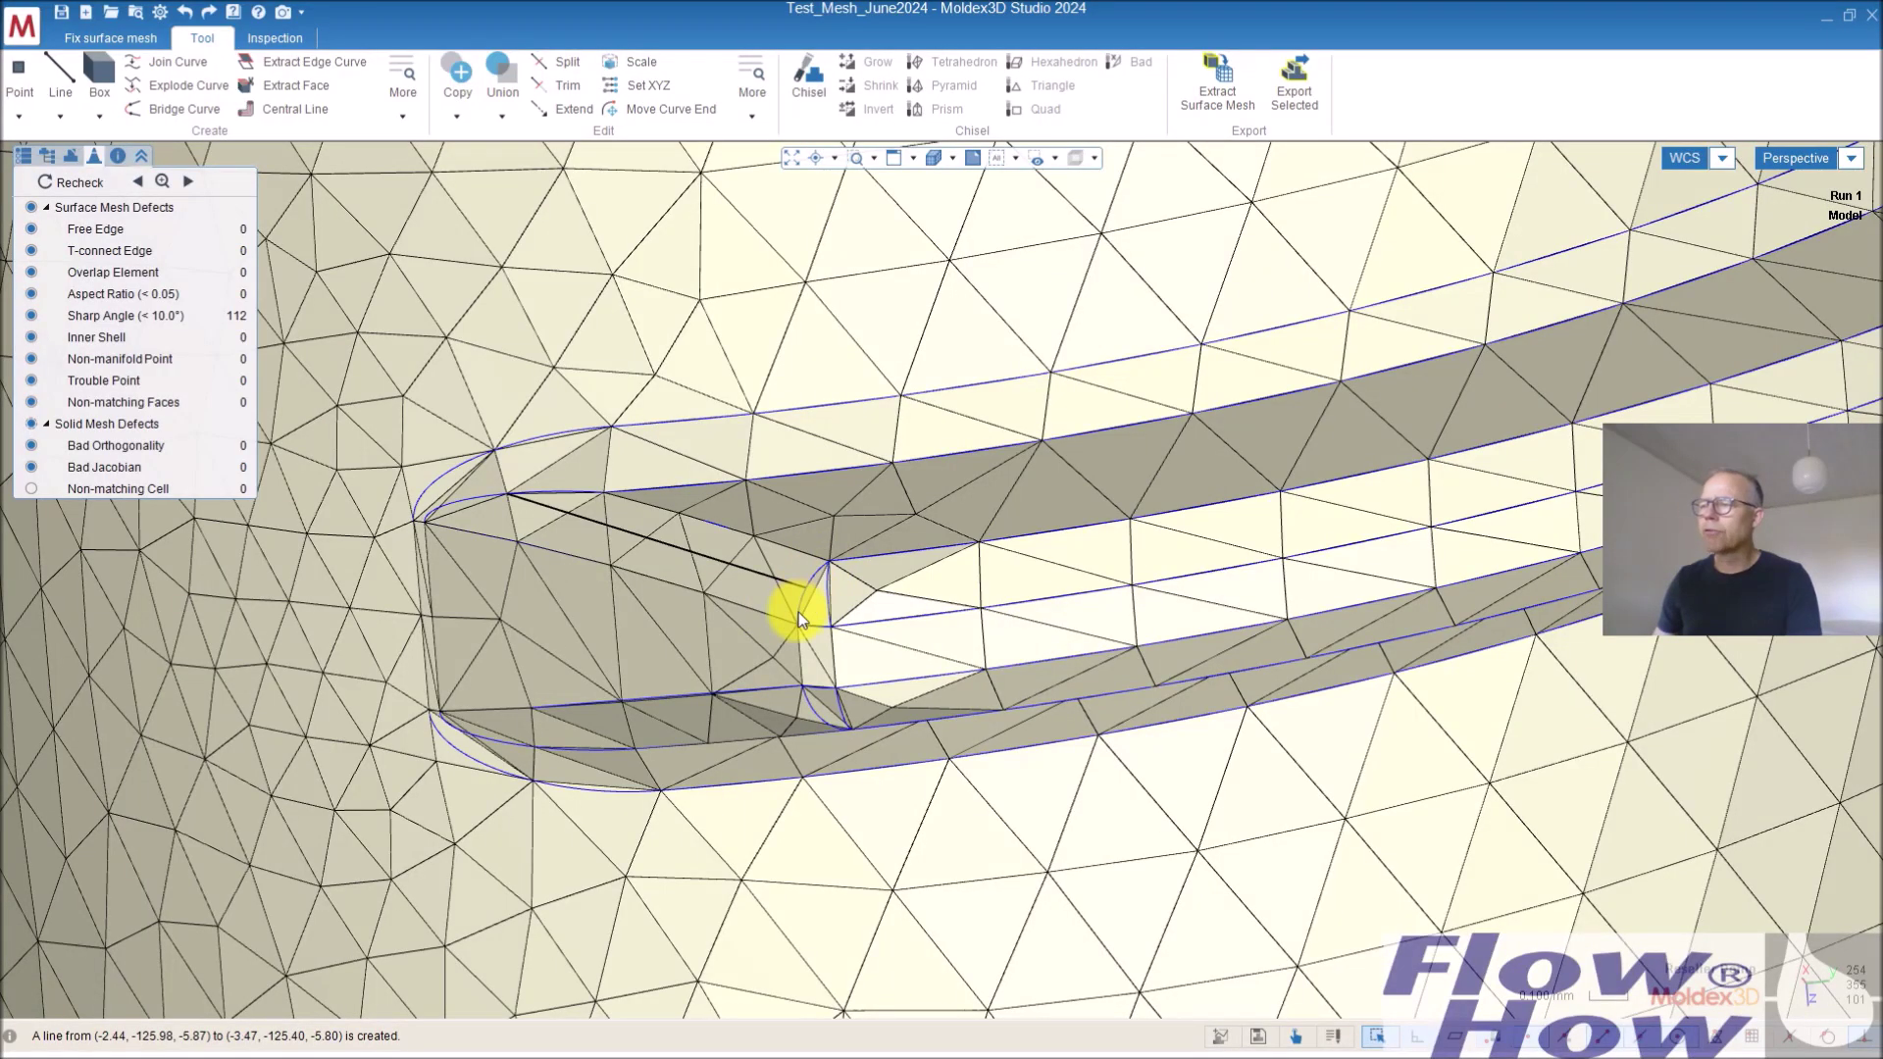
# Split the strip of mesh faces beneath the drawn line, with splitting at edge centers enabled
pyautogui.click(567, 532)
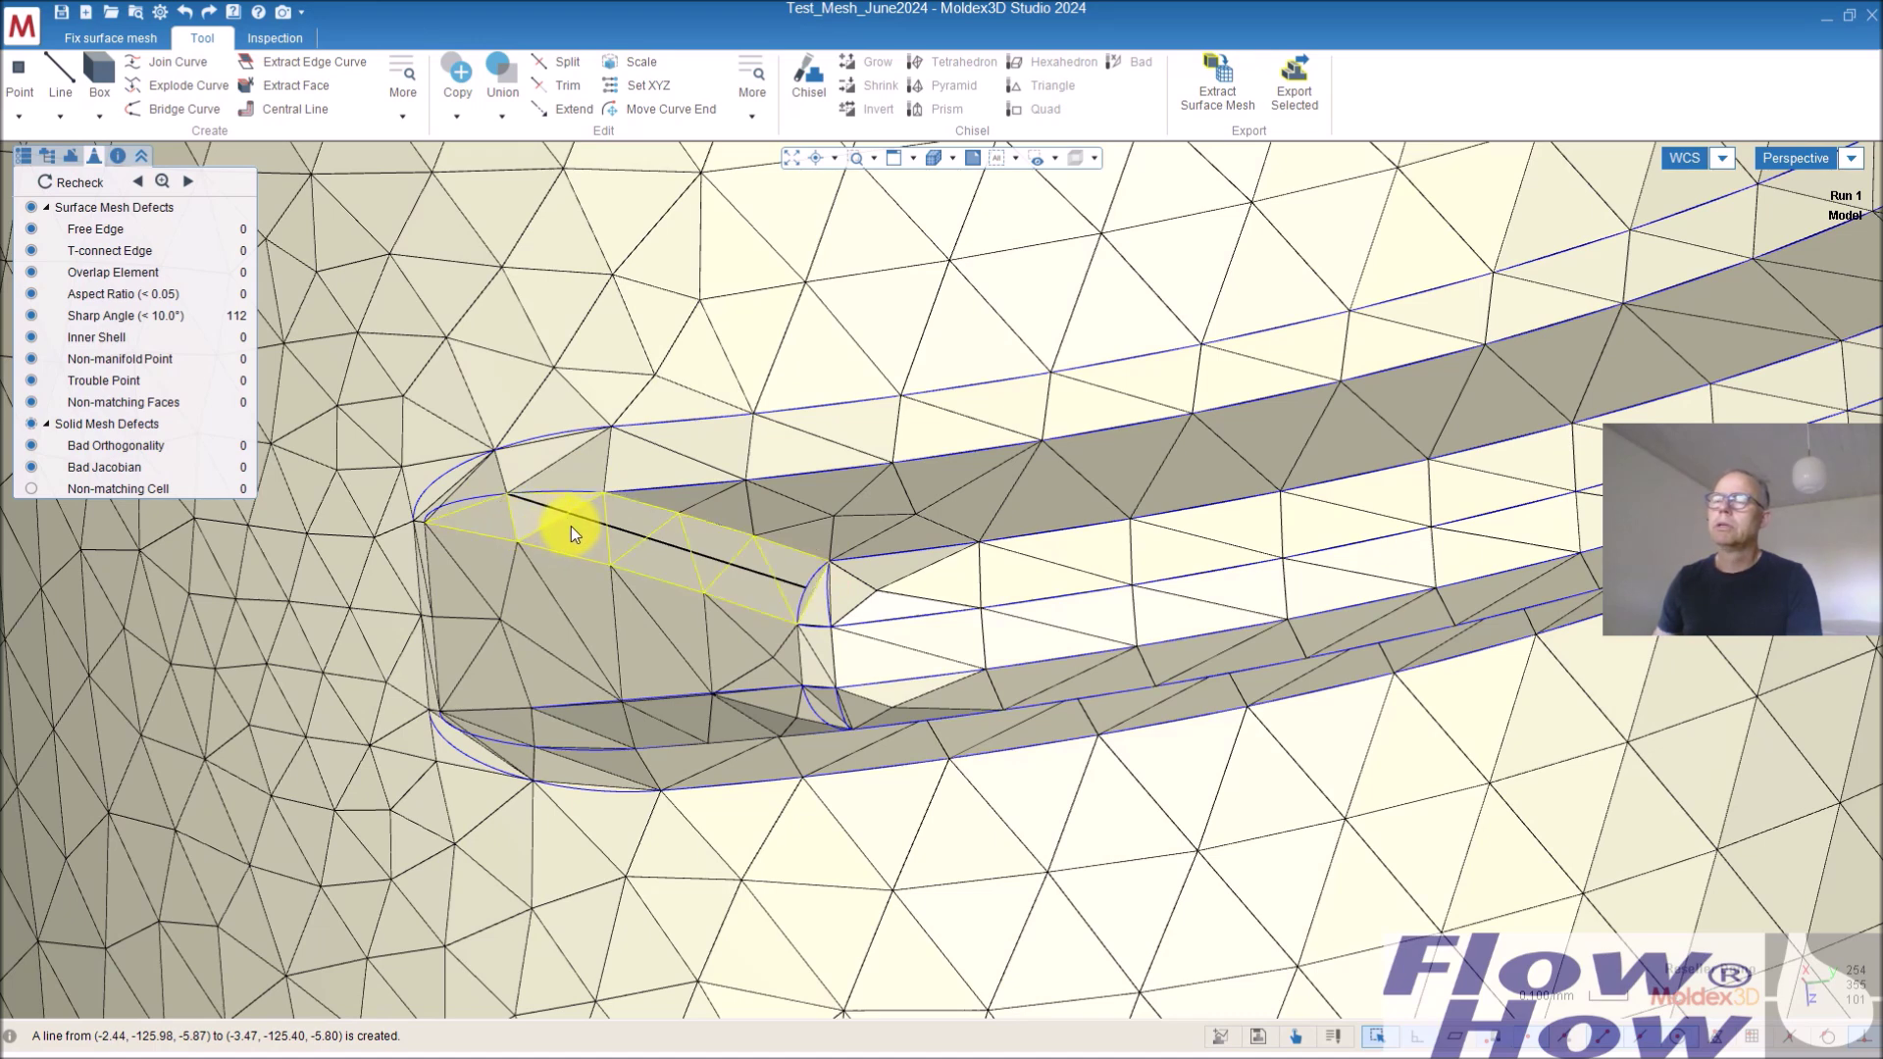
pyautogui.moveTo(571, 526); pyautogui.dragTo(576, 531, button='middle')
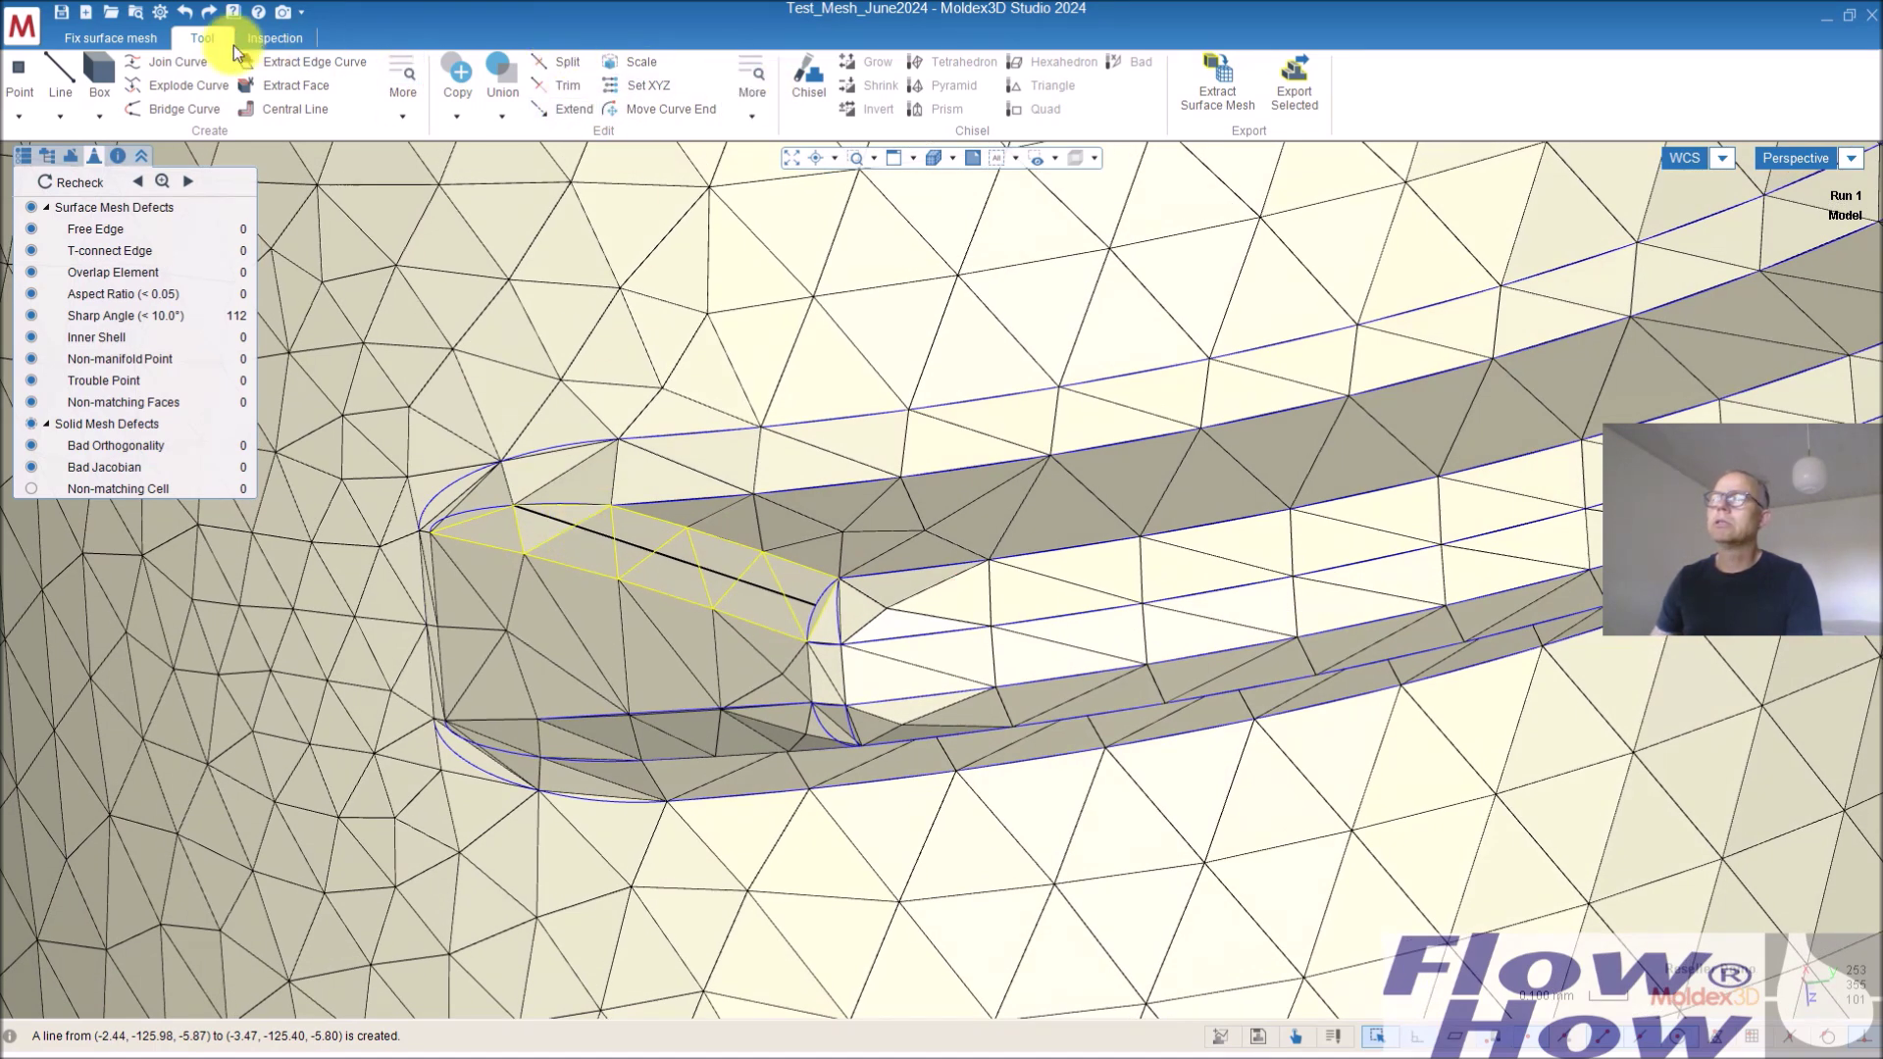
pyautogui.click(116, 39)
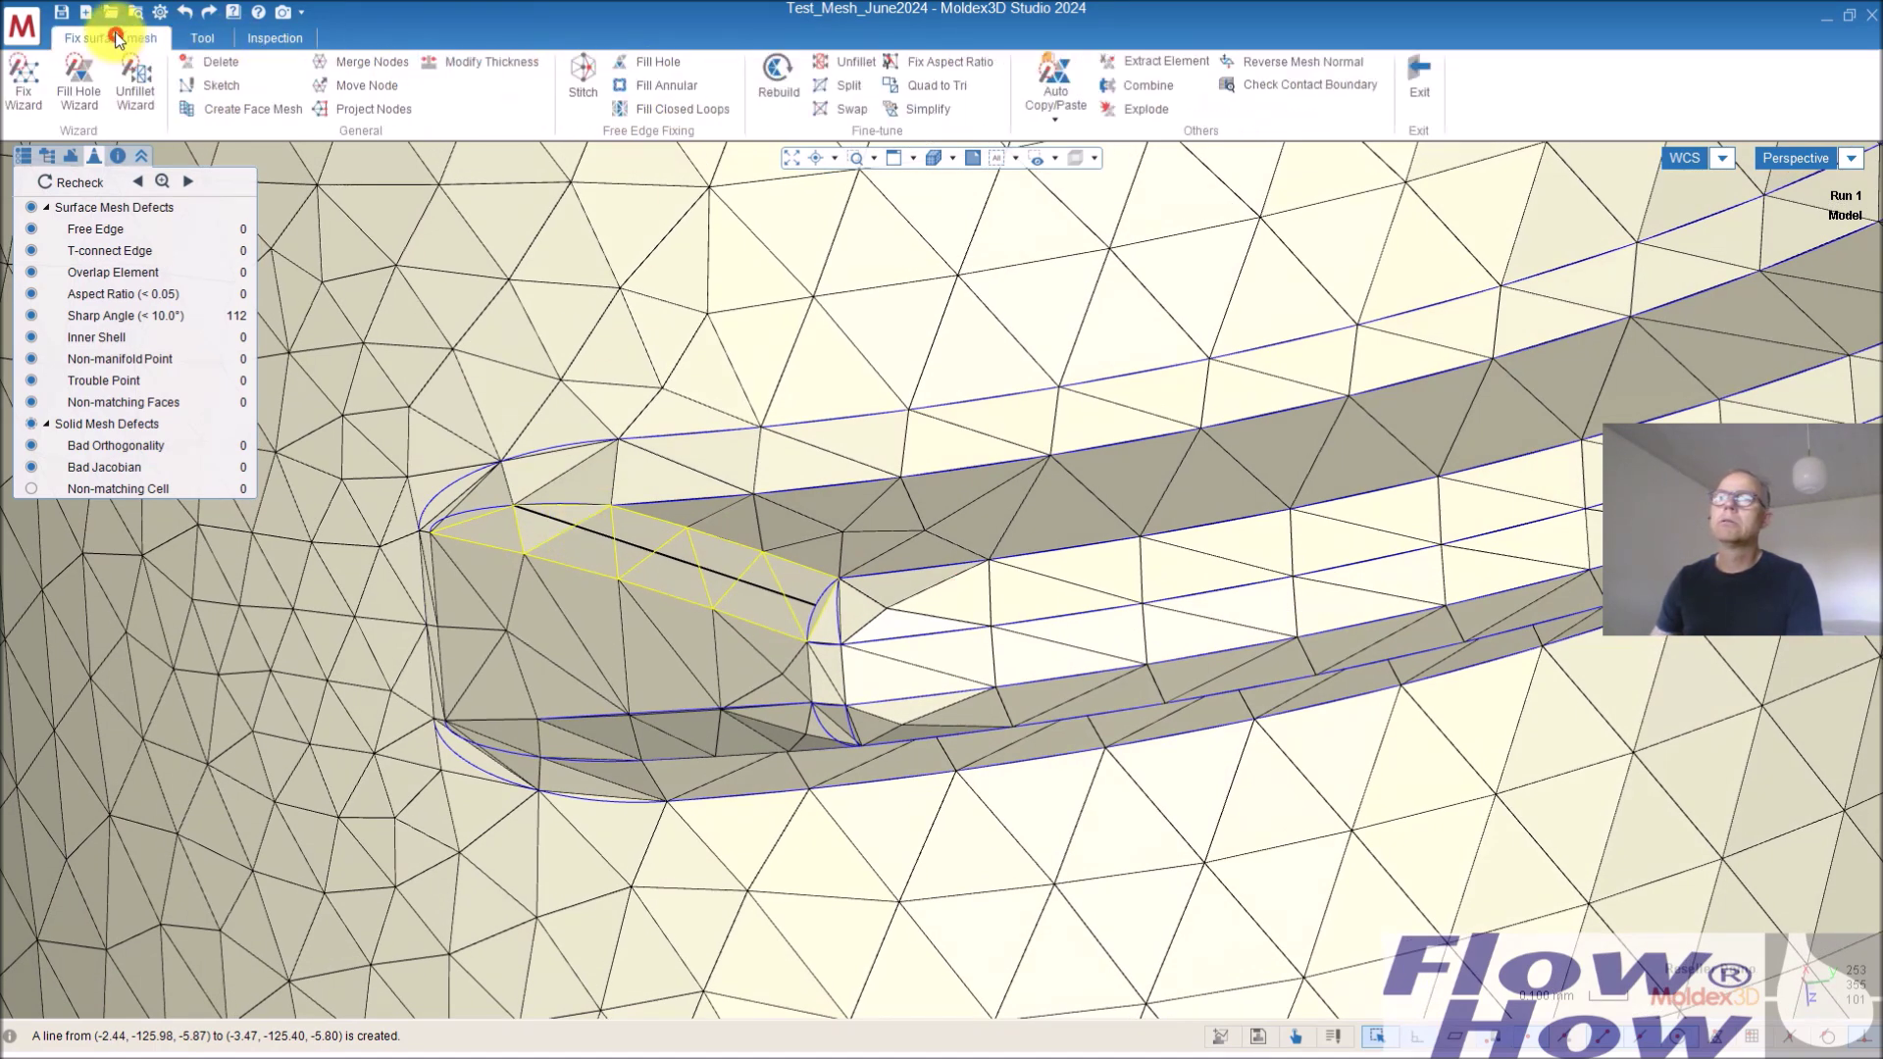
pyautogui.click(849, 88)
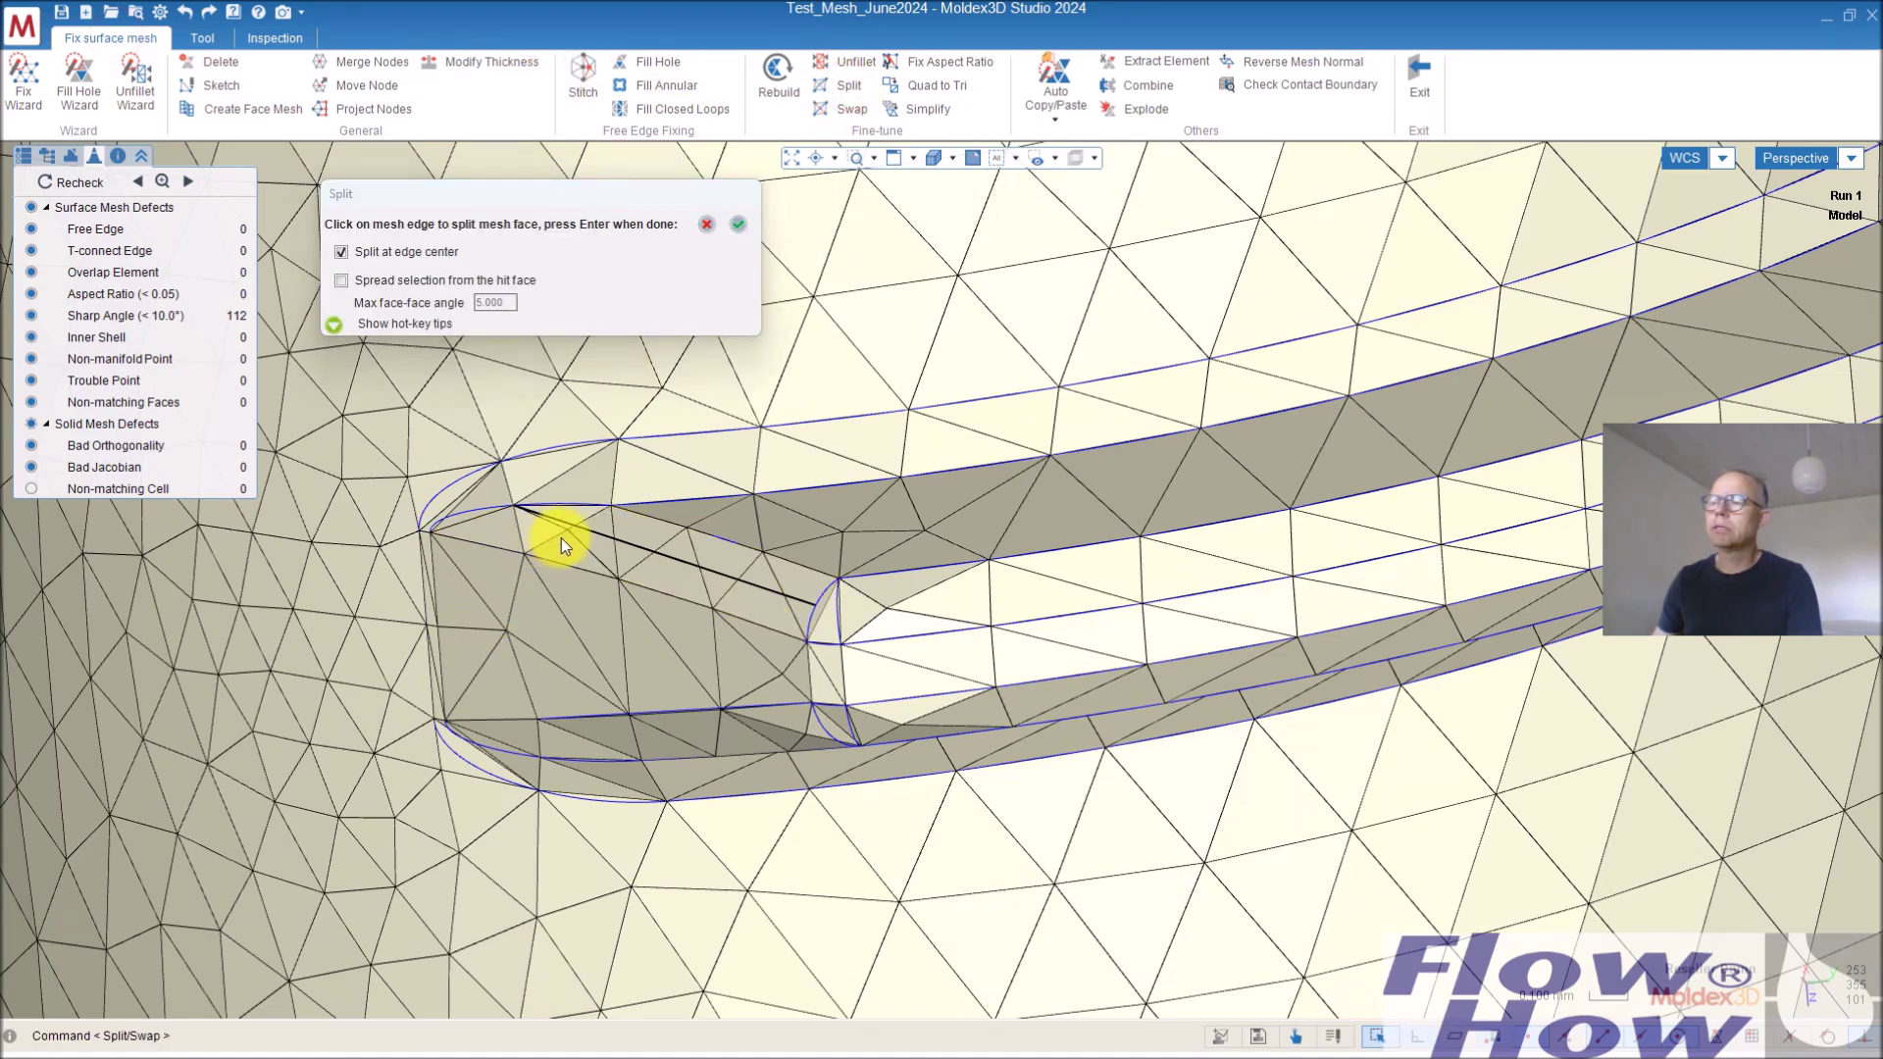
pyautogui.click(725, 589)
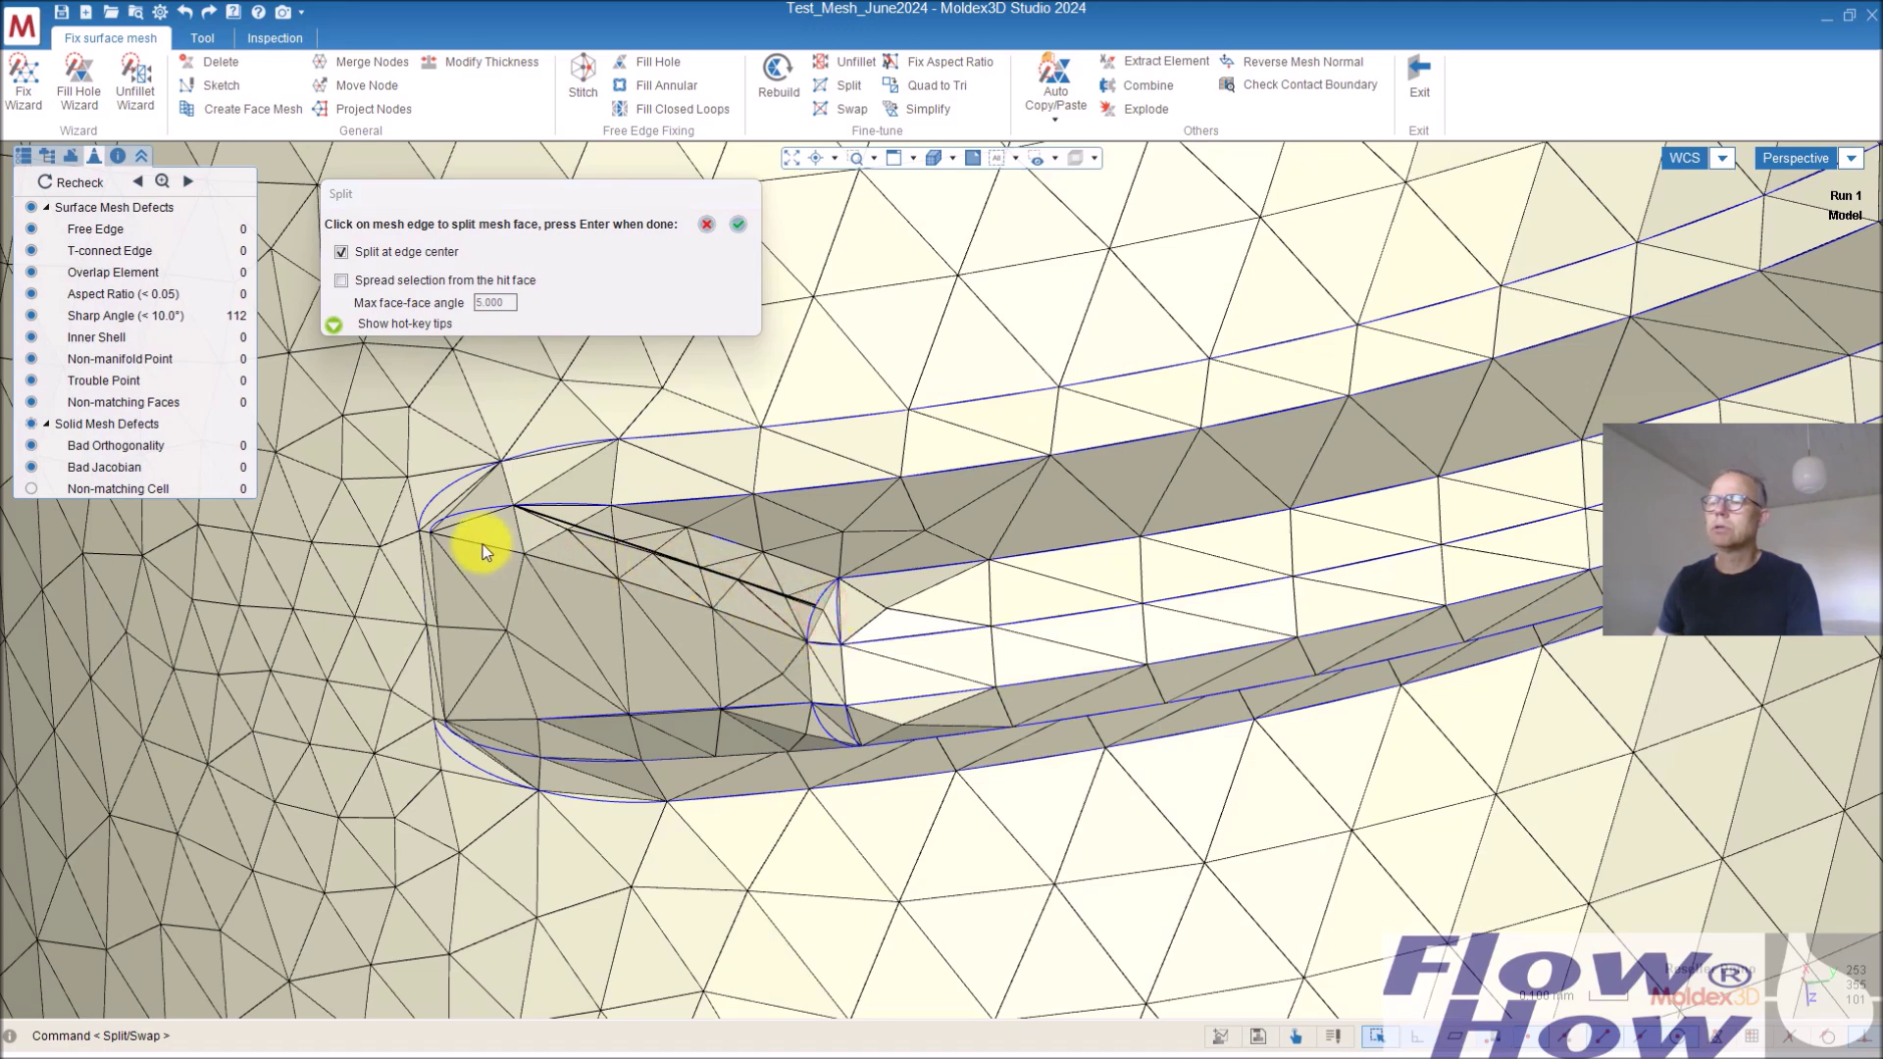
pyautogui.click(738, 224)
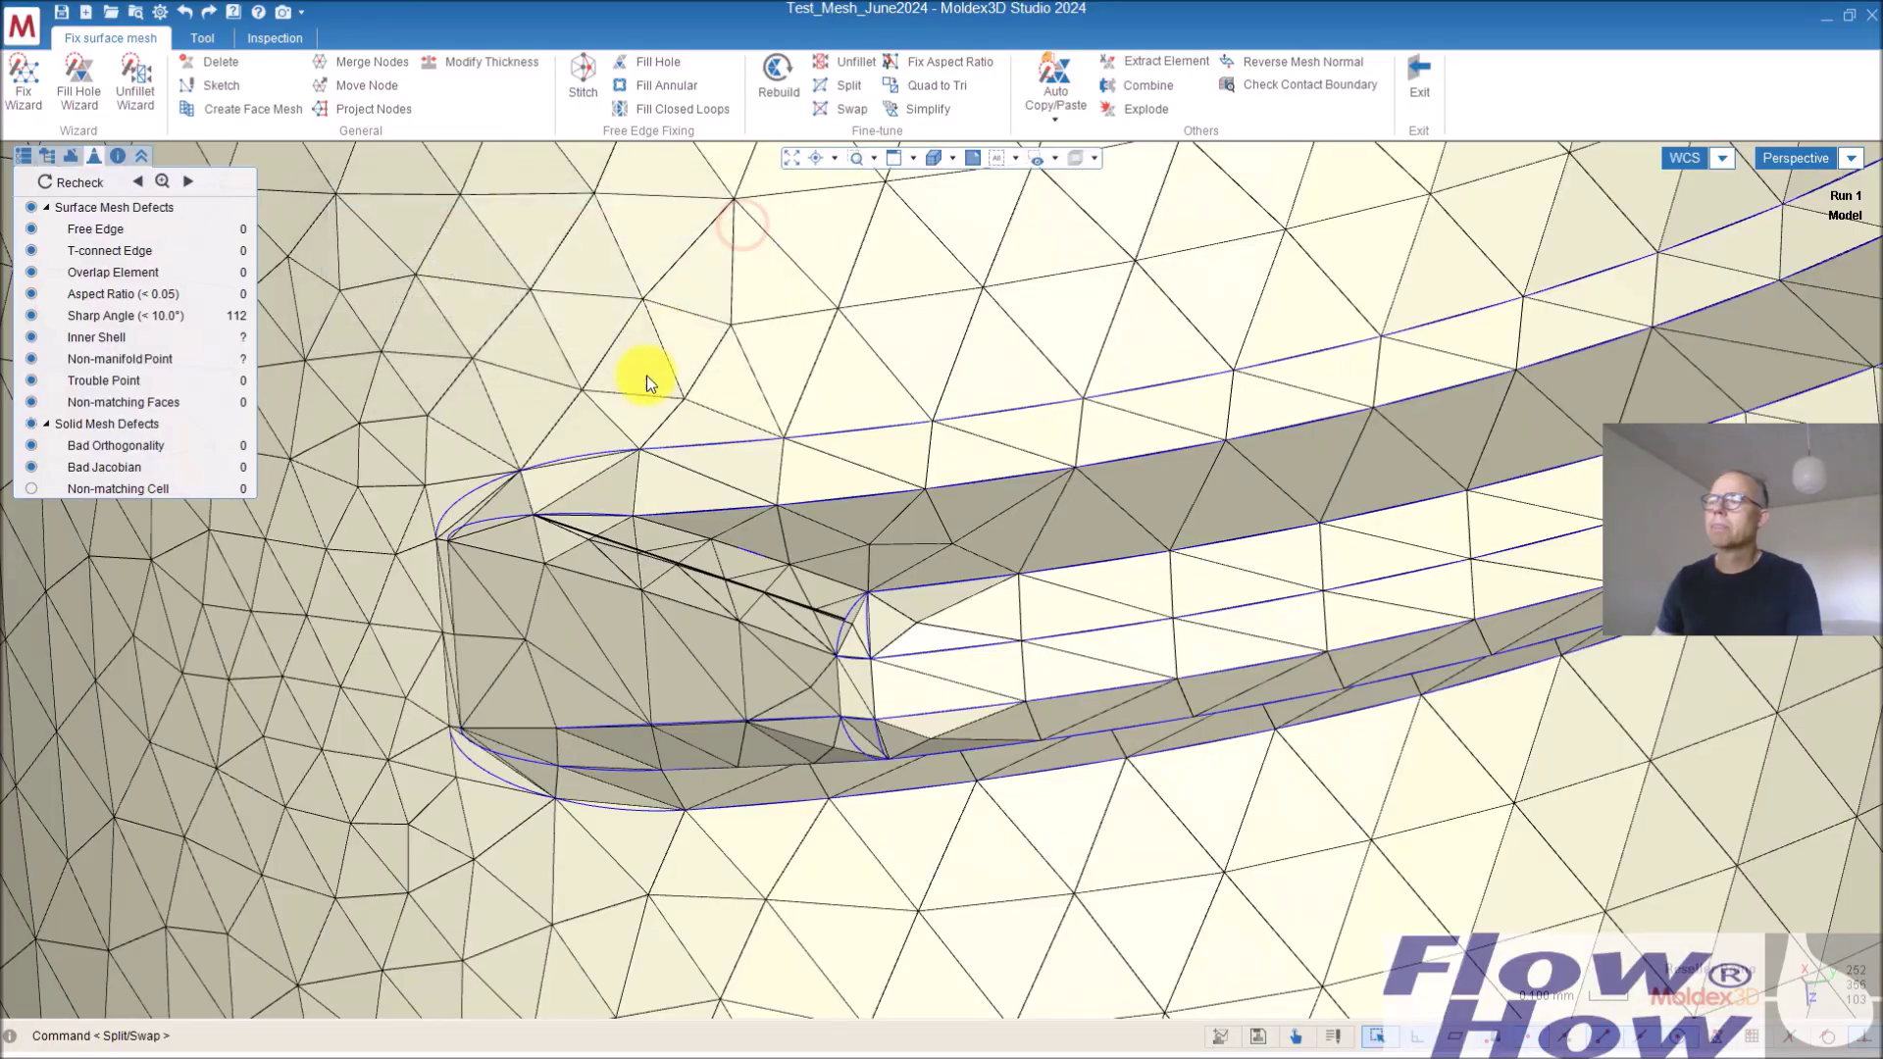
# Move the nodes of the split strip at the thread's end one by one onto the drawn line, placing the last at the line's endpoint
pyautogui.moveTo(645, 375)
pyautogui.mouseDown(button='middle')
pyautogui.moveTo(686, 605)
pyautogui.moveTo(761, 505)
pyautogui.moveTo(614, 778)
pyautogui.moveTo(702, 631)
pyautogui.moveTo(736, 353)
pyautogui.moveTo(711, 458)
pyautogui.moveTo(483, 782)
pyautogui.moveTo(450, 681)
pyautogui.mouseUp(button='middle')
pyautogui.scroll(5, 450, 651)
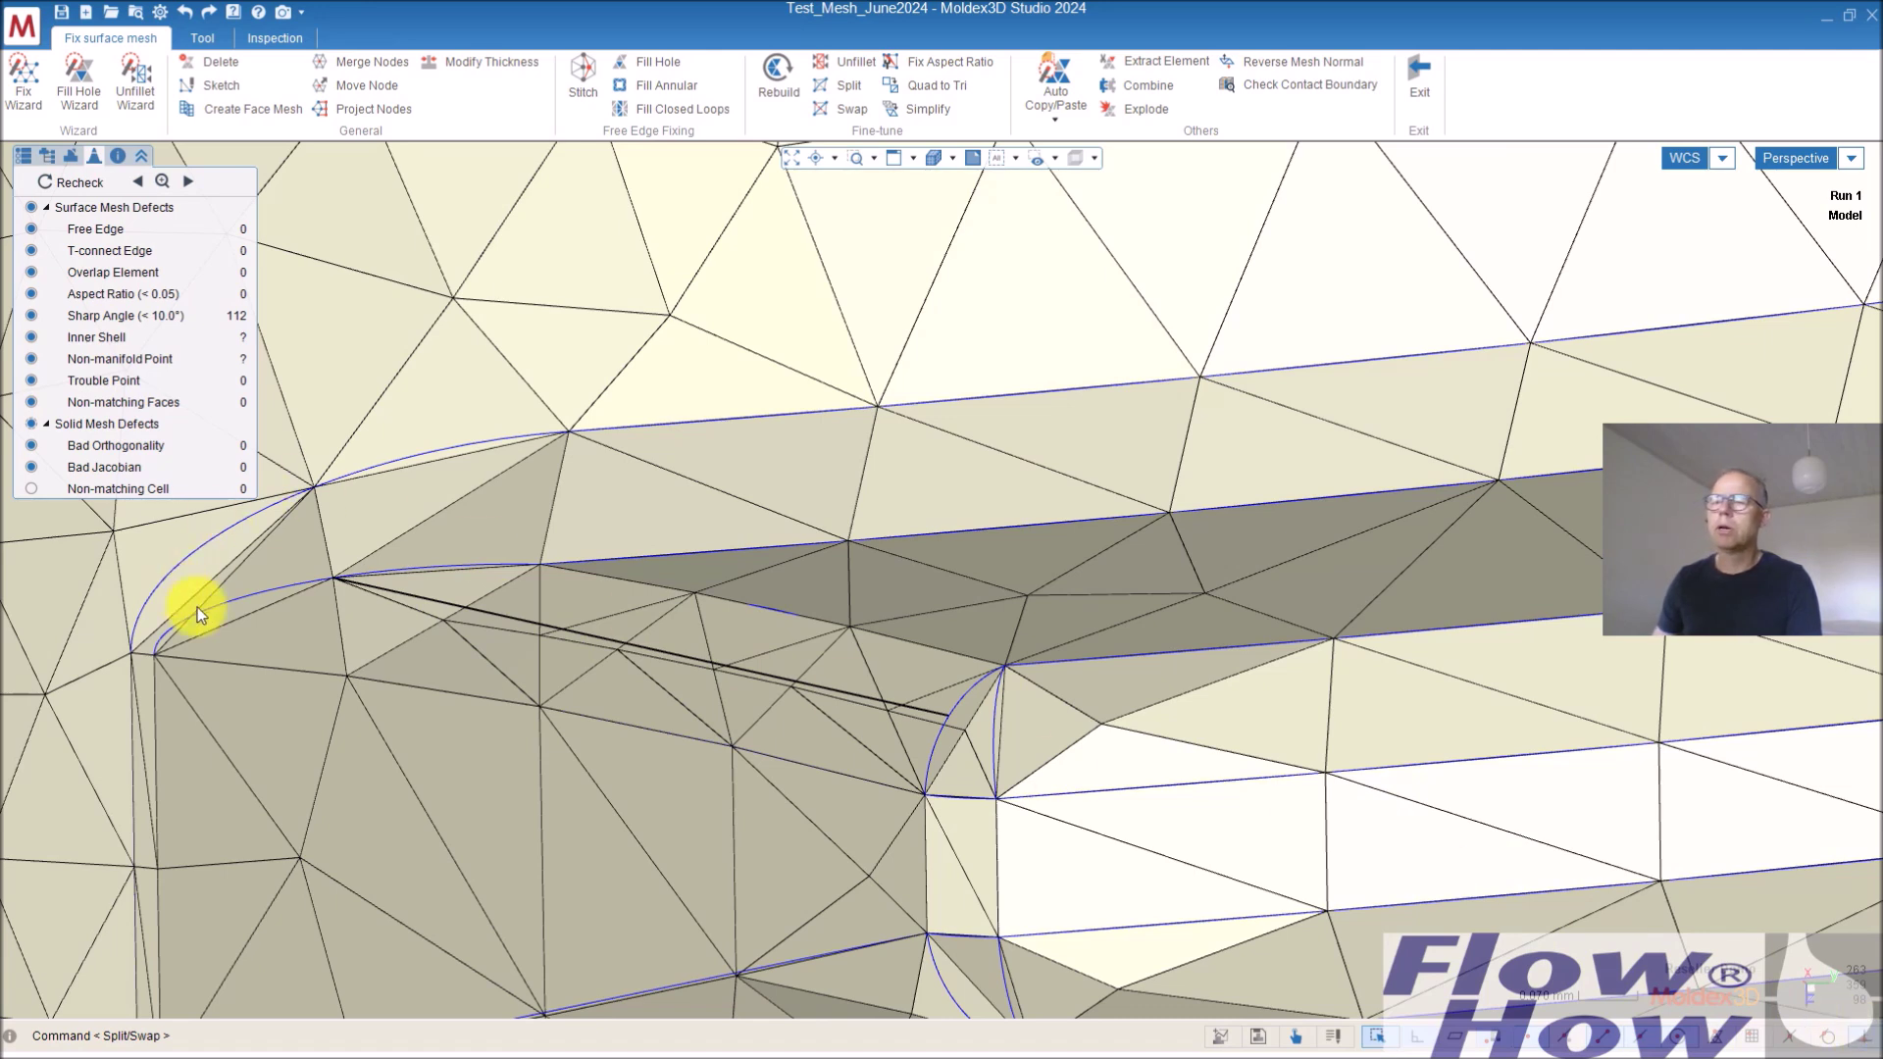
pyautogui.click(415, 628)
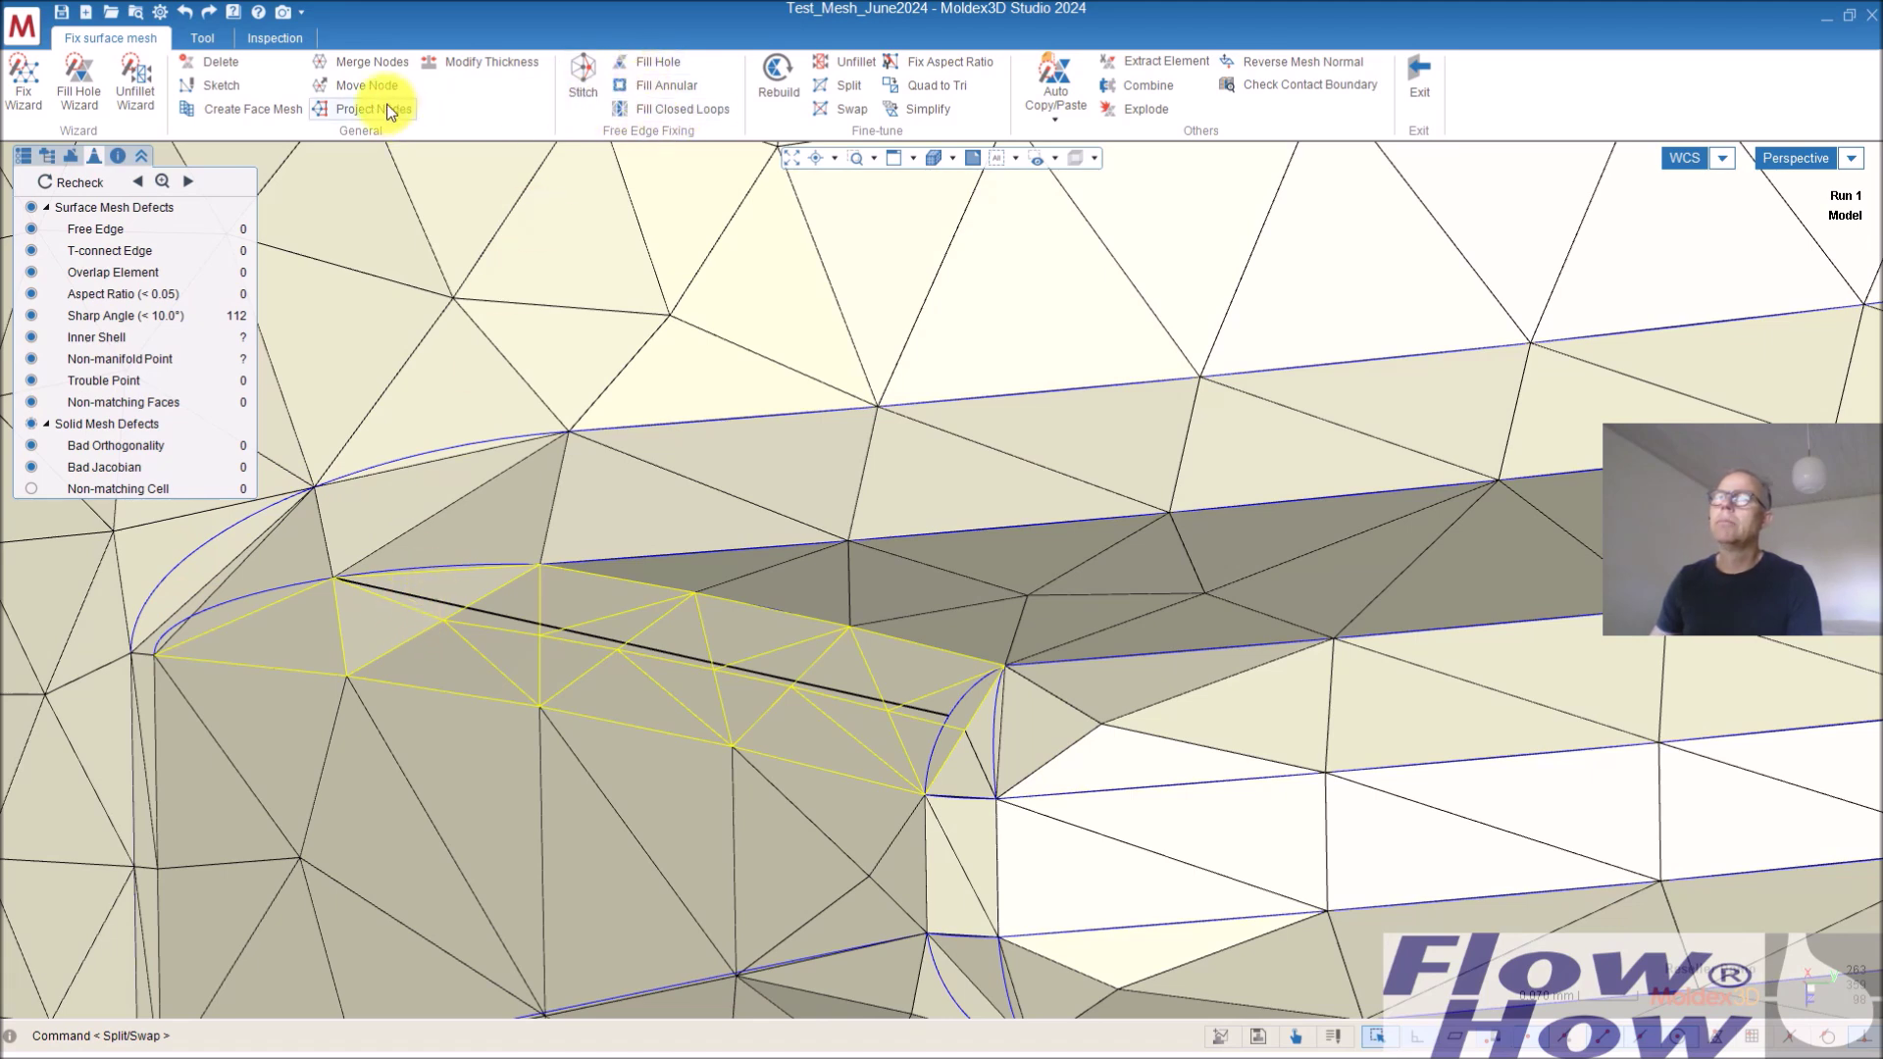
pyautogui.click(367, 86)
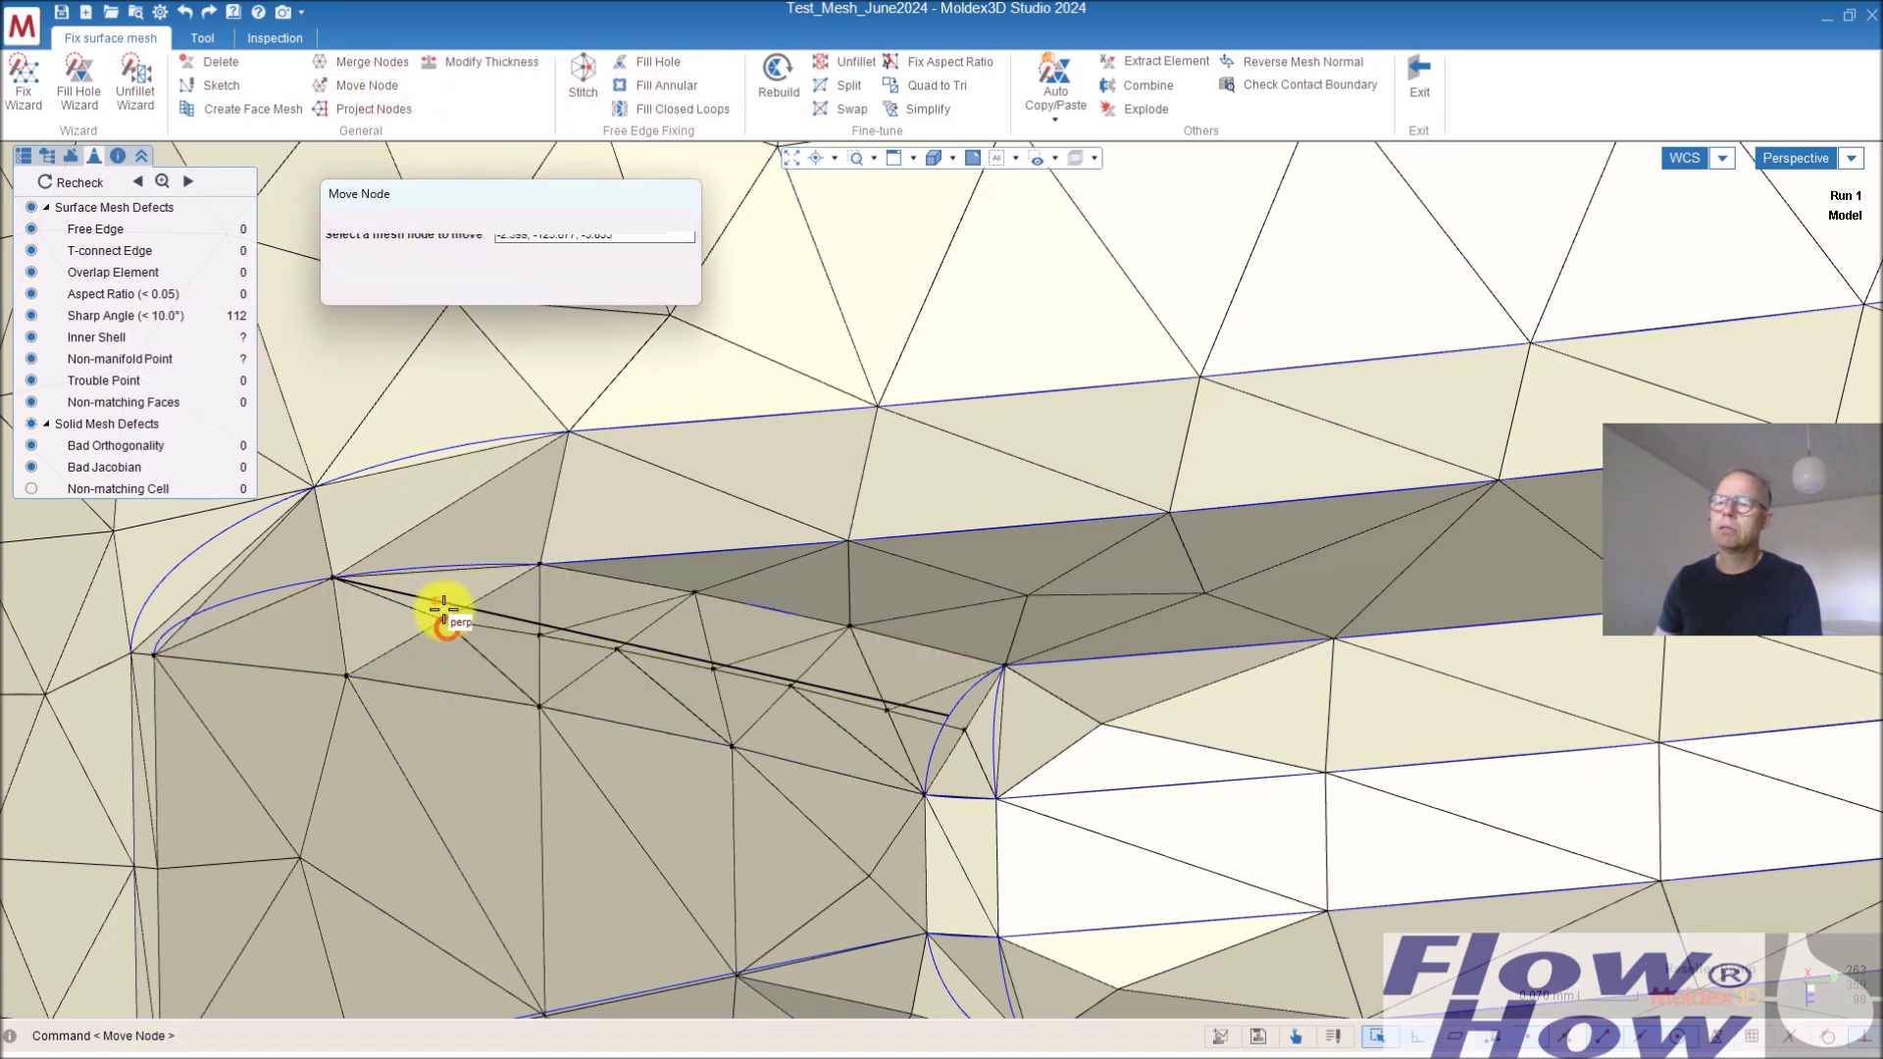
pyautogui.click(441, 600)
pyautogui.click(437, 599)
pyautogui.click(542, 635)
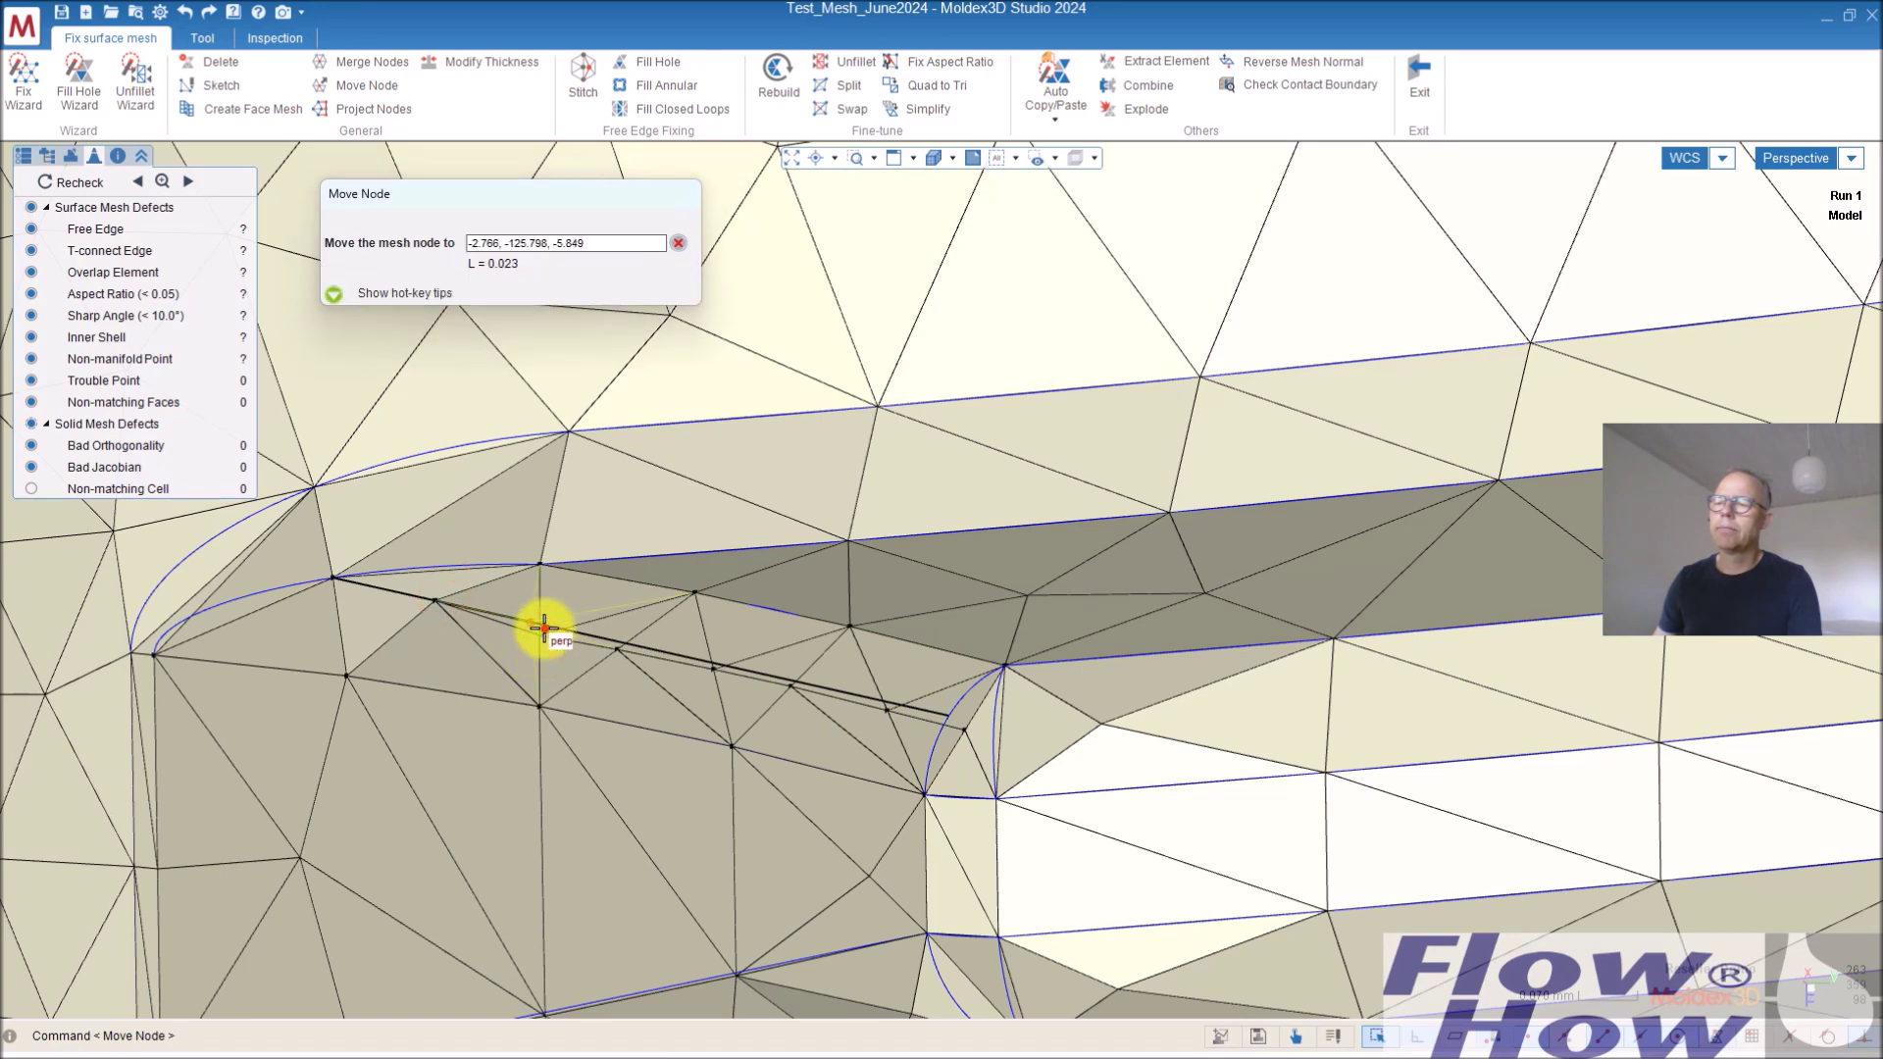
pyautogui.moveTo(544, 627); pyautogui.dragTo(716, 667)
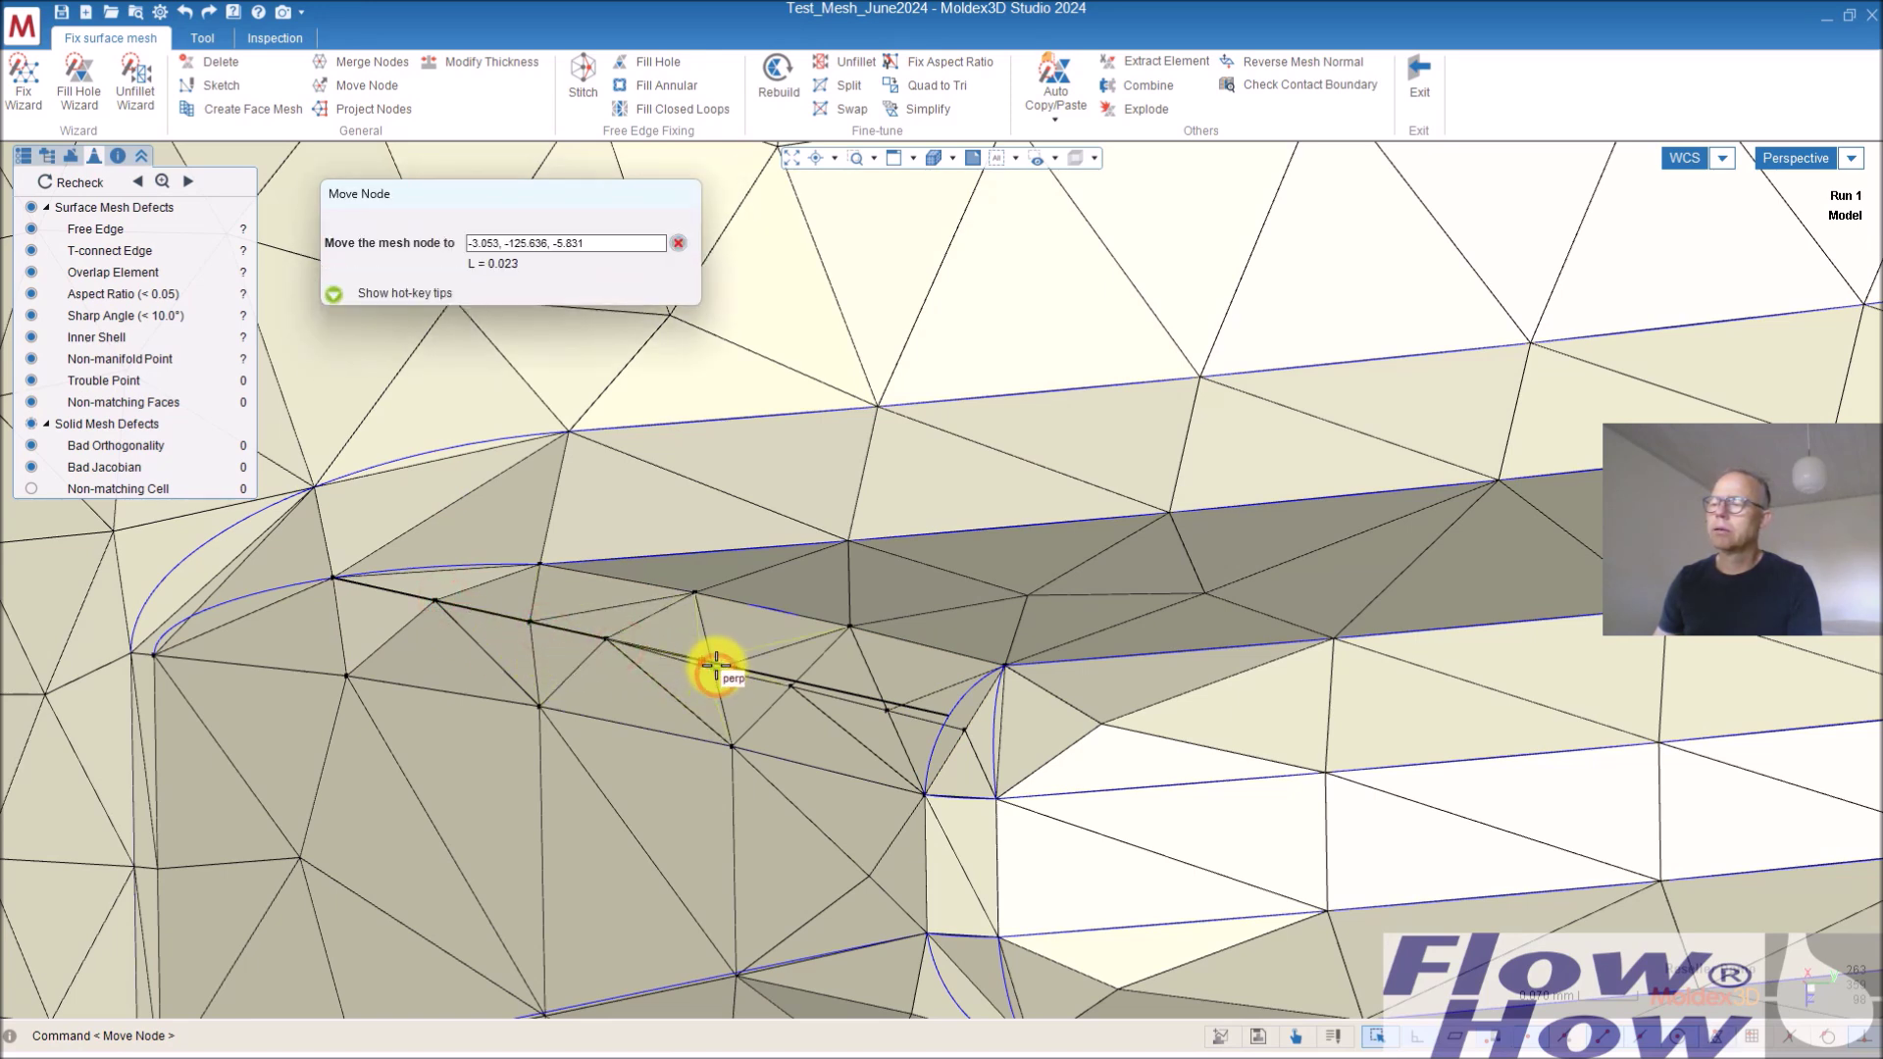
pyautogui.click(716, 667)
pyautogui.click(790, 686)
pyautogui.click(785, 677)
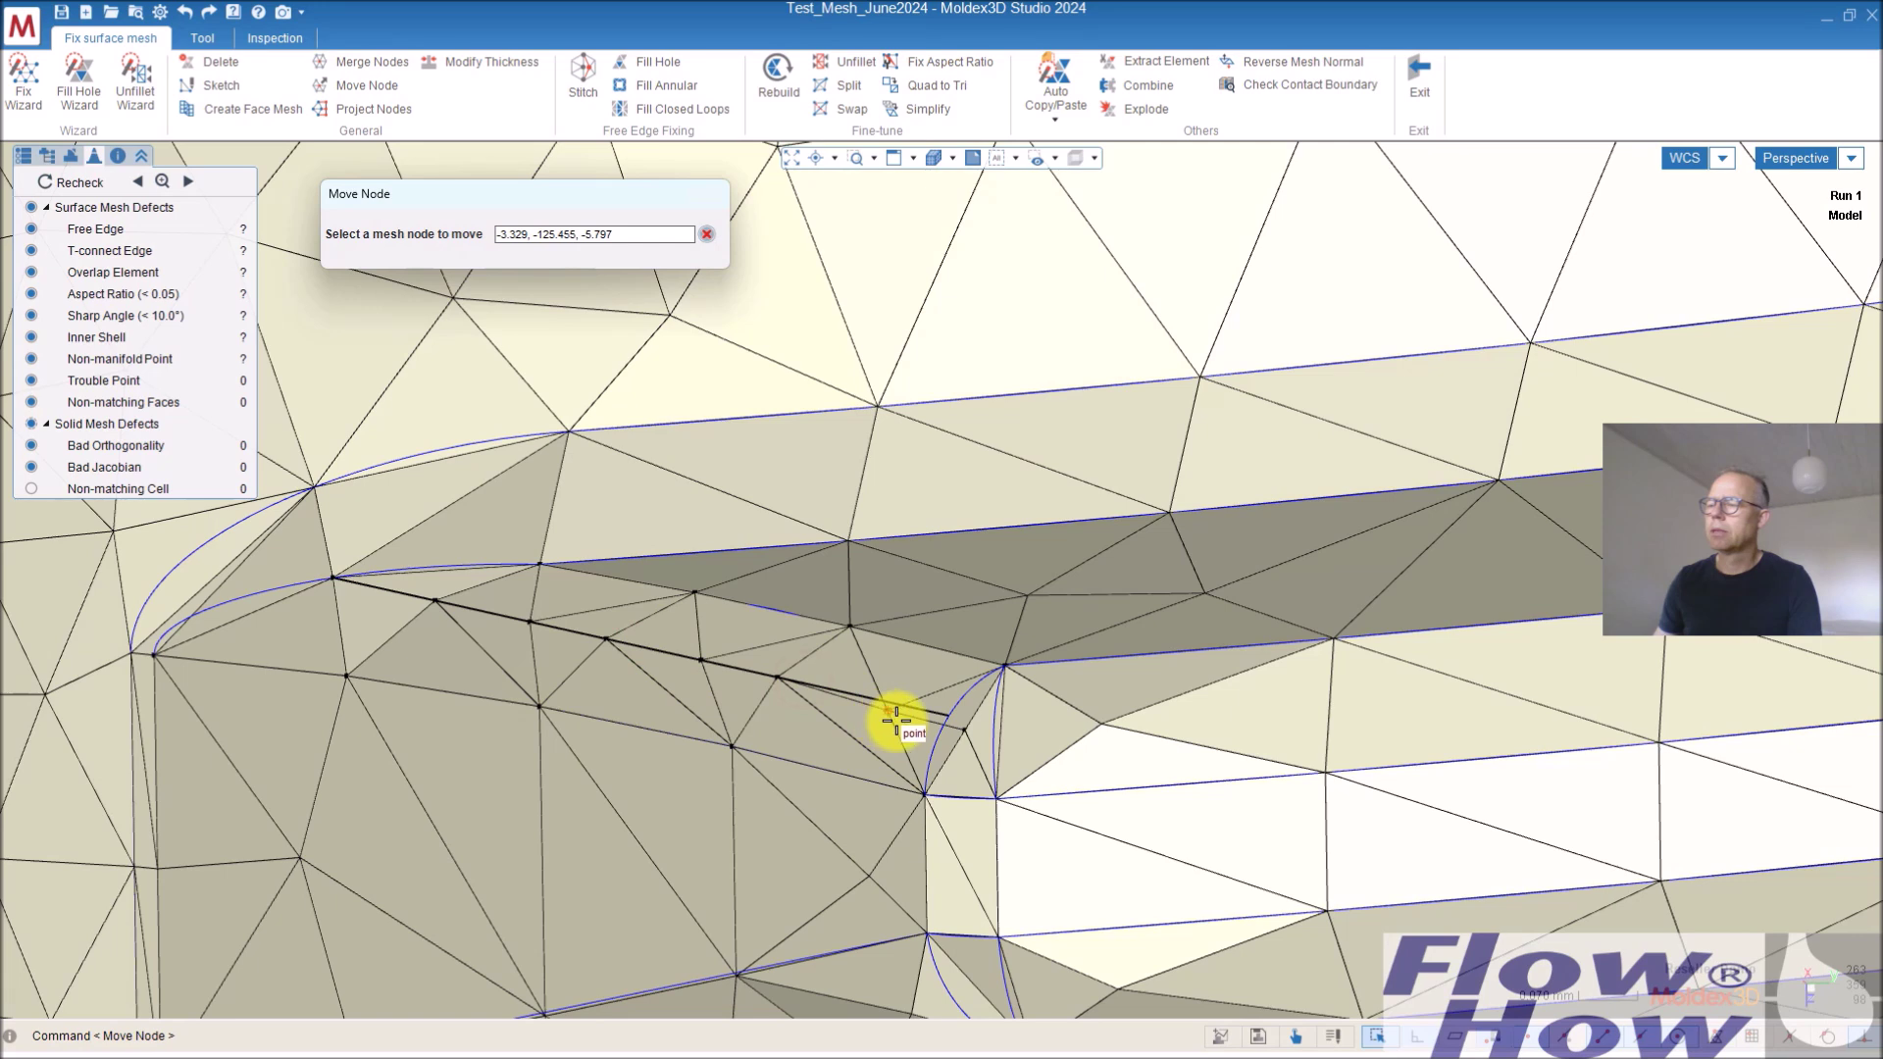
pyautogui.click(888, 709)
pyautogui.click(875, 699)
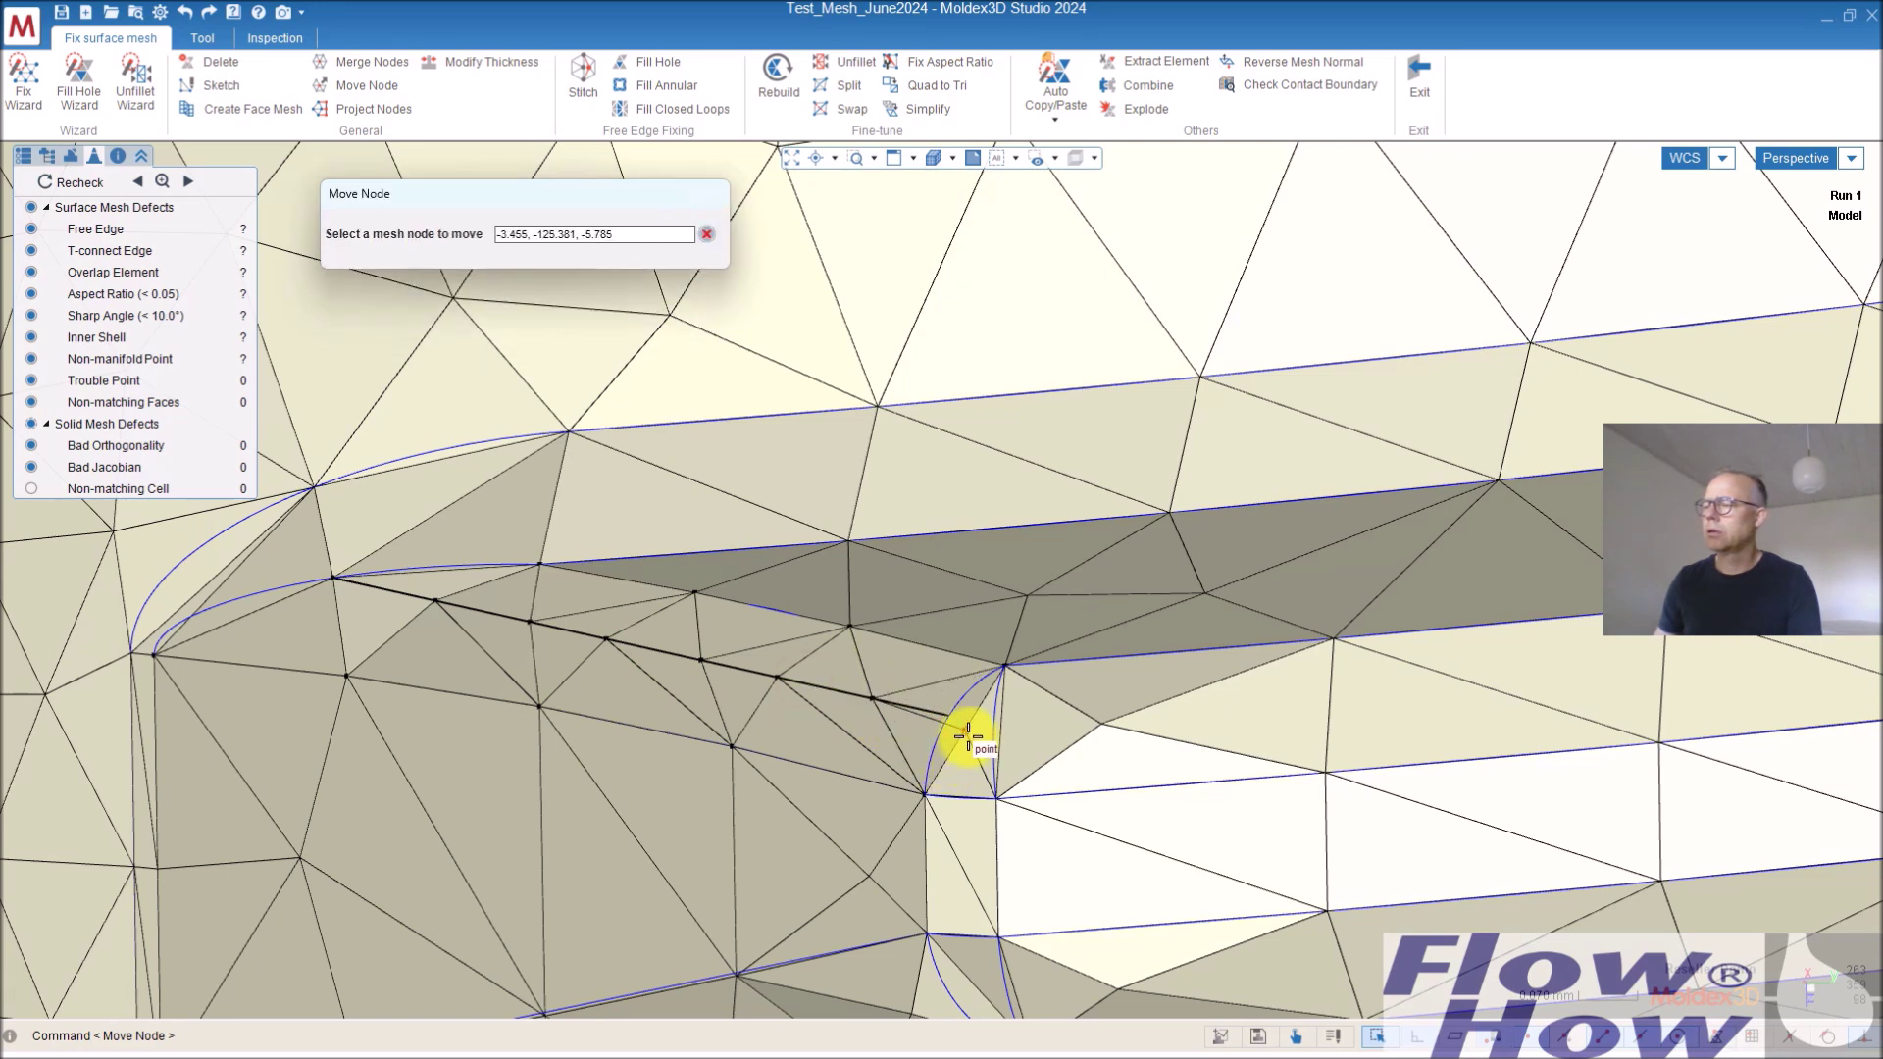
pyautogui.click(968, 736)
pyautogui.click(947, 717)
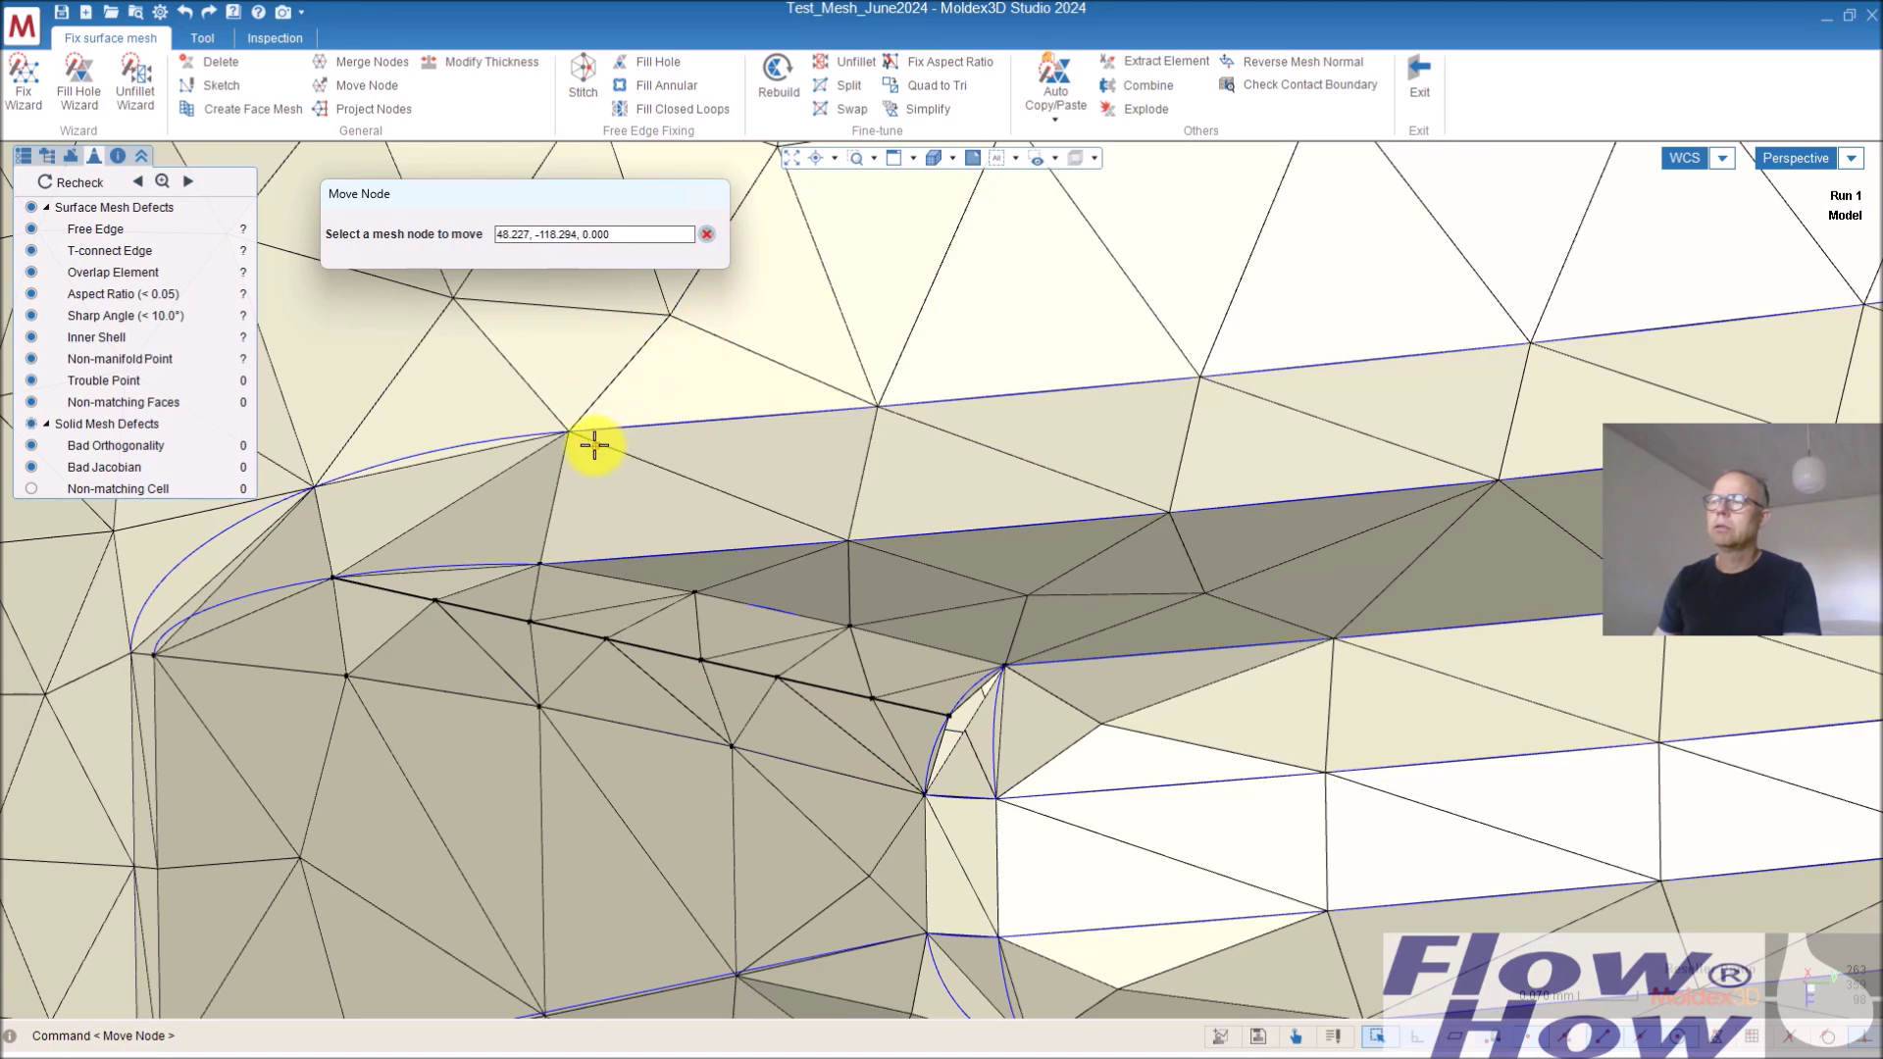
pyautogui.rightClick(622, 394)
# Delete the old triangular mesh face beside the gap at the end of the drawn line
pyautogui.moveTo(588, 420); pyautogui.dragTo(1051, 673, button='middle')
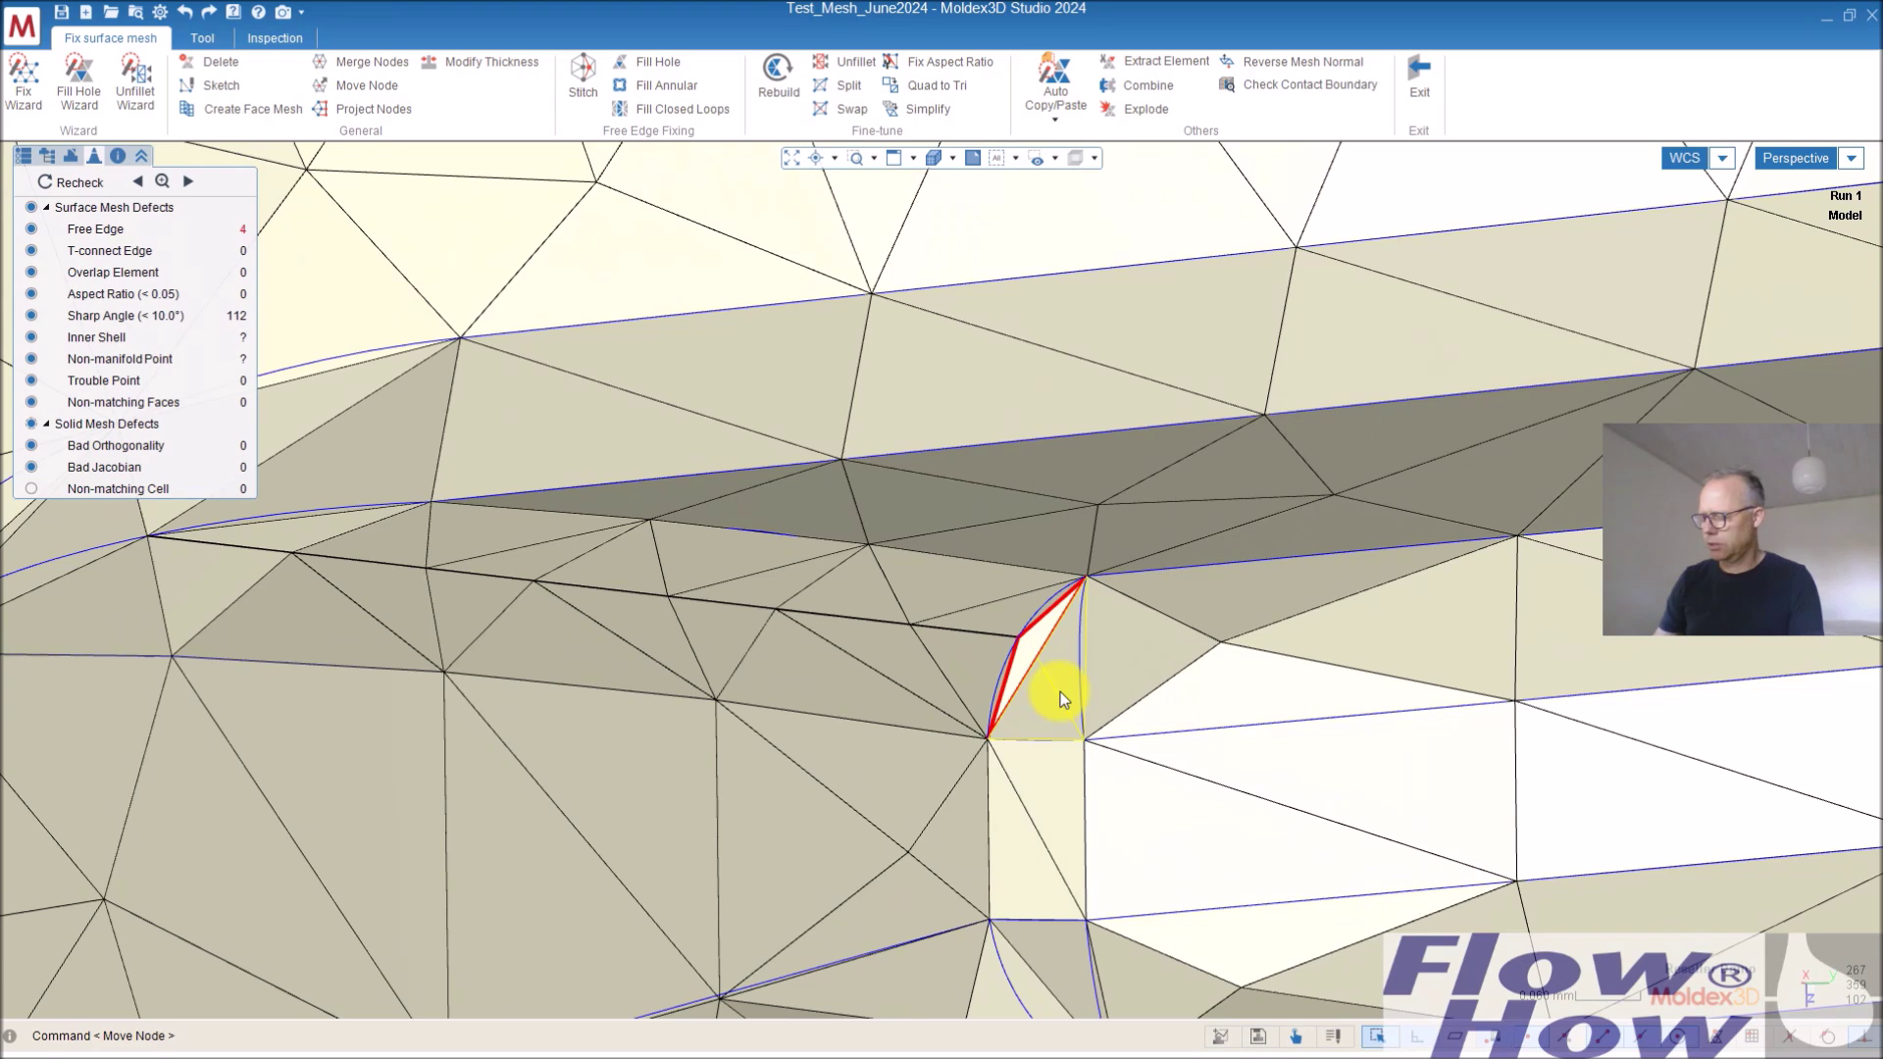
pyautogui.click(1061, 692)
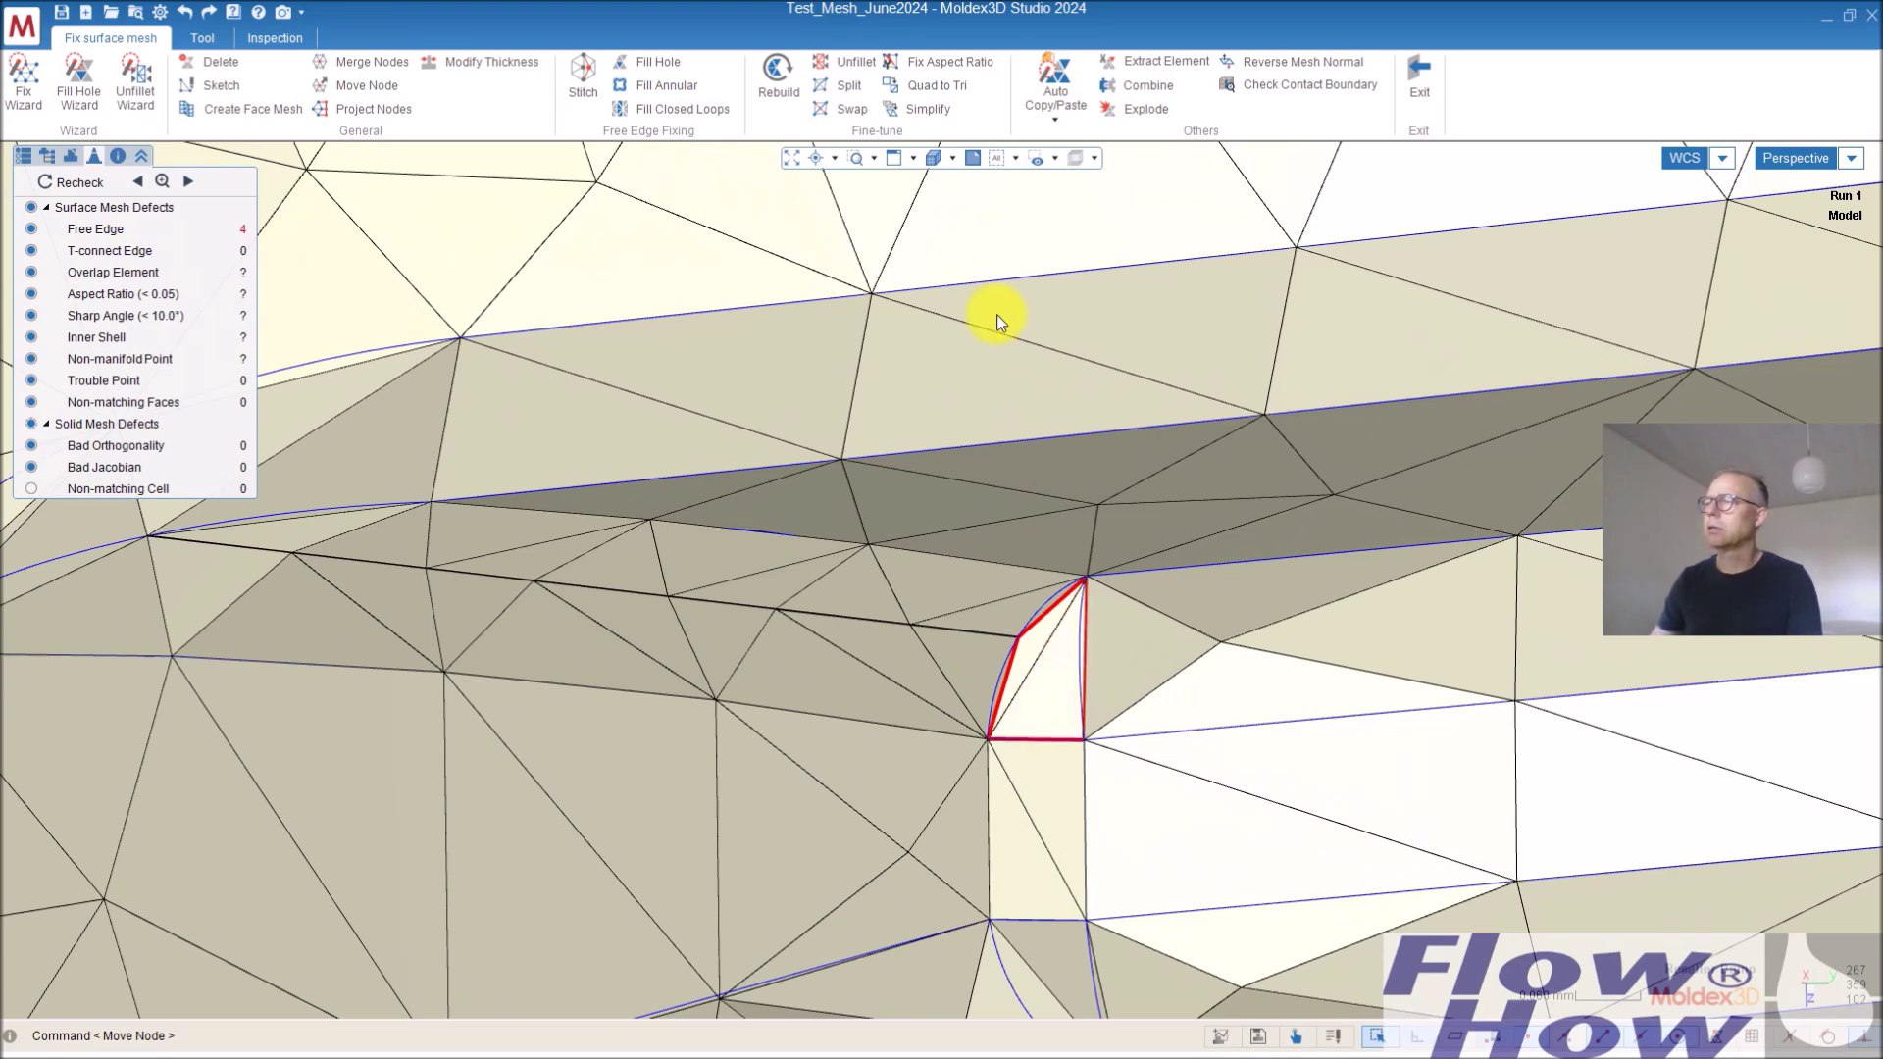
pyautogui.click(616, 66)
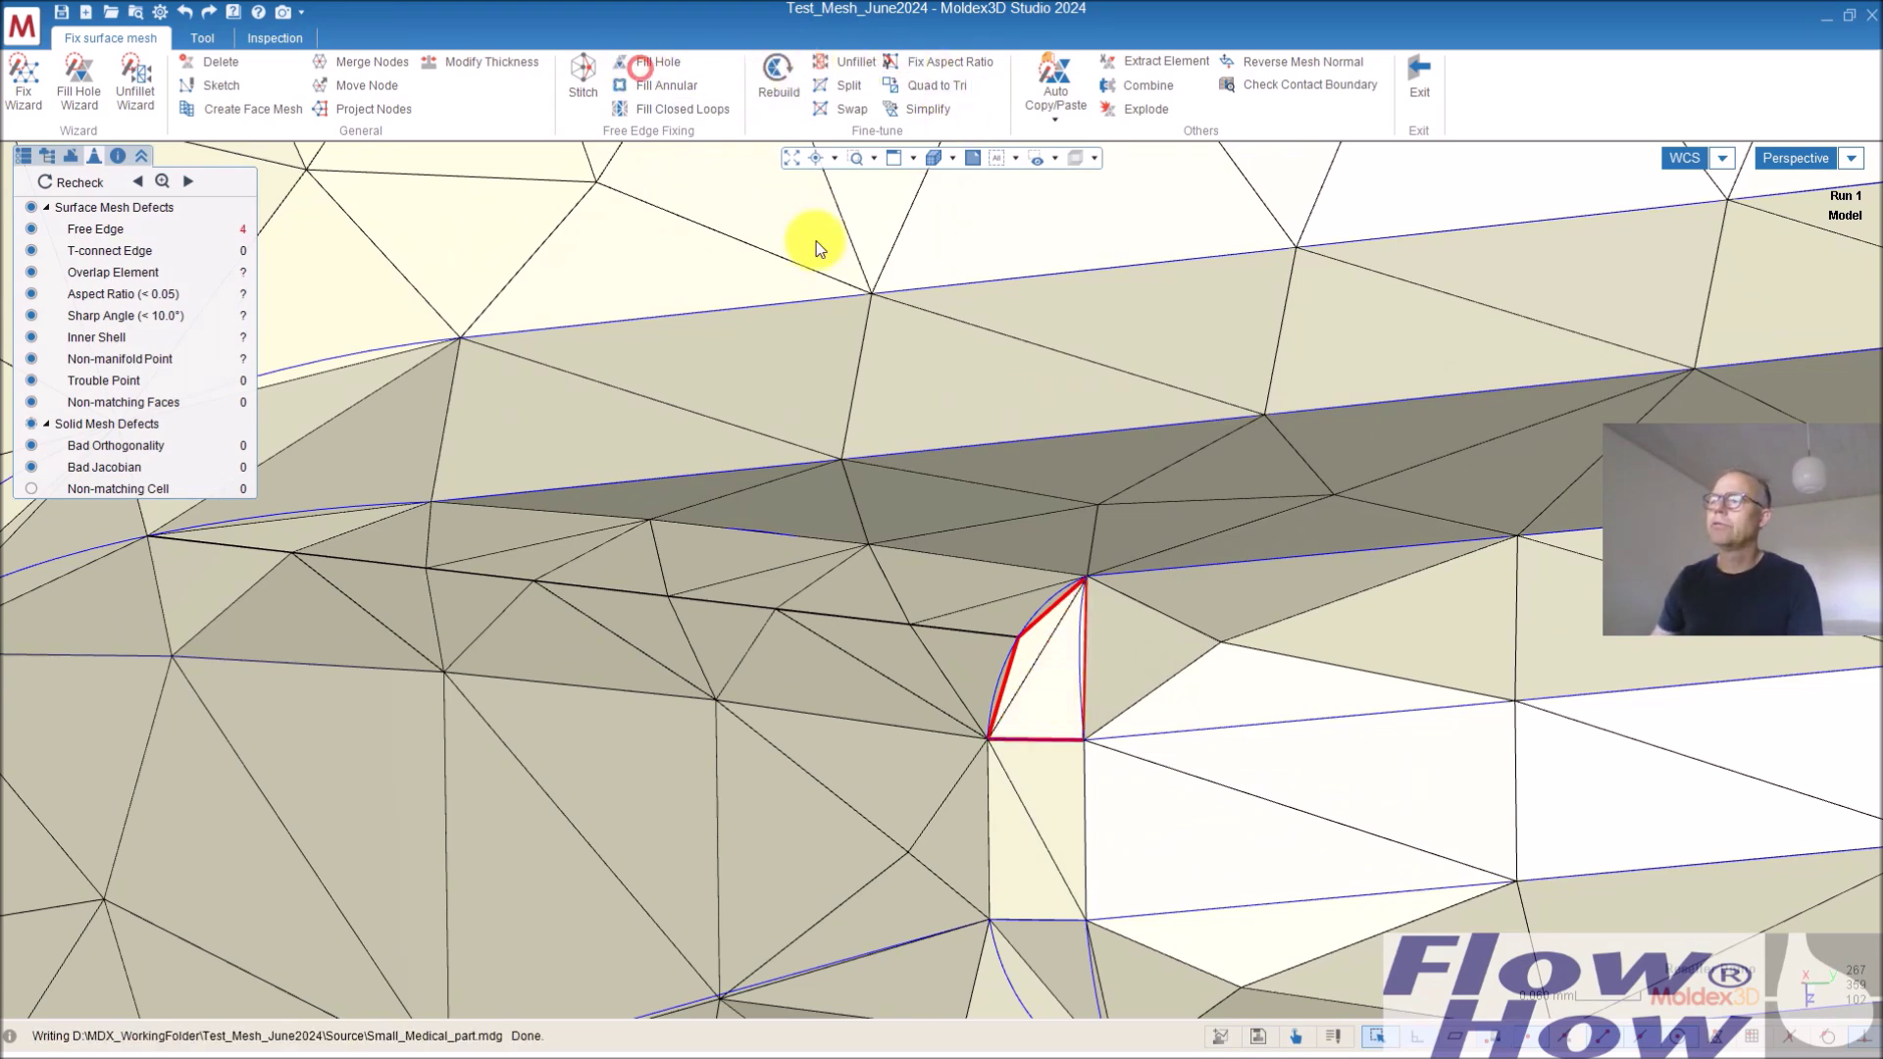
pyautogui.click(1033, 622)
pyautogui.rightClick(1042, 632)
pyautogui.press('Escape')
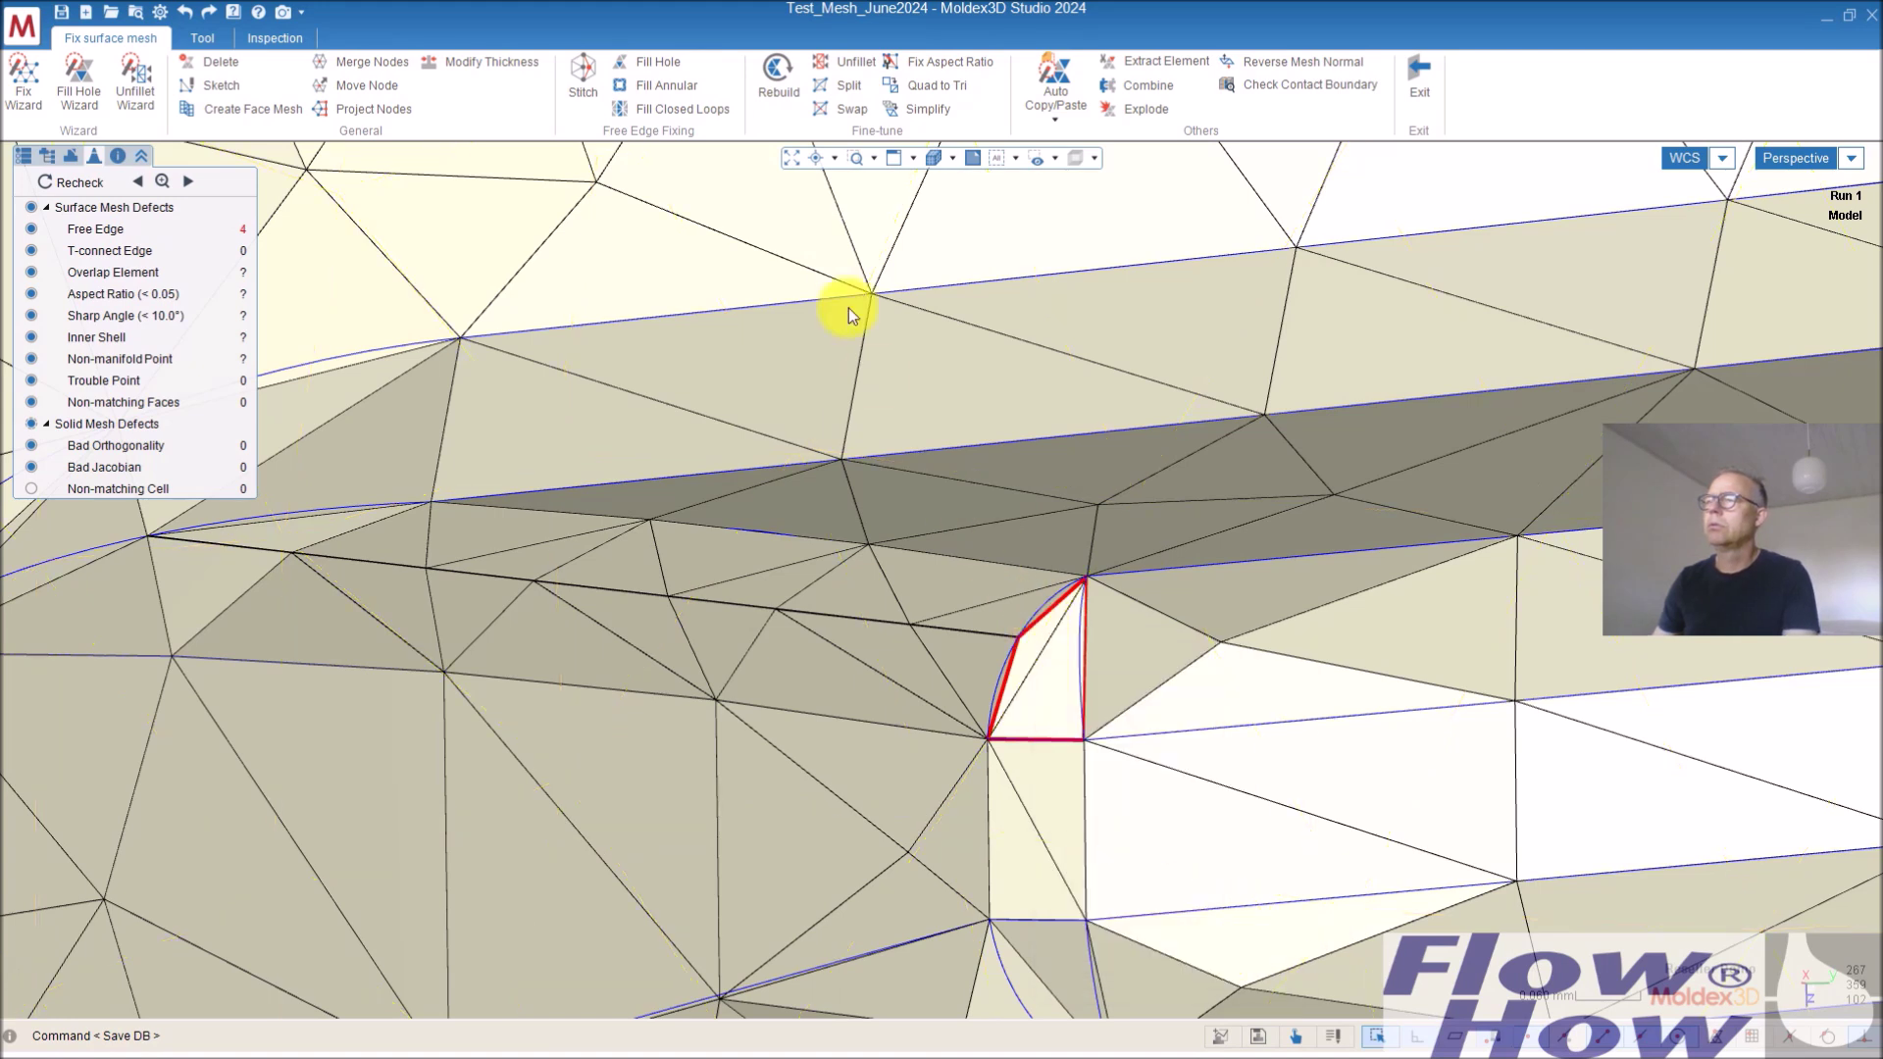
# Fill the hole bounded by the free edges at the thread's end corner
pyautogui.click(658, 62)
pyautogui.click(1020, 628)
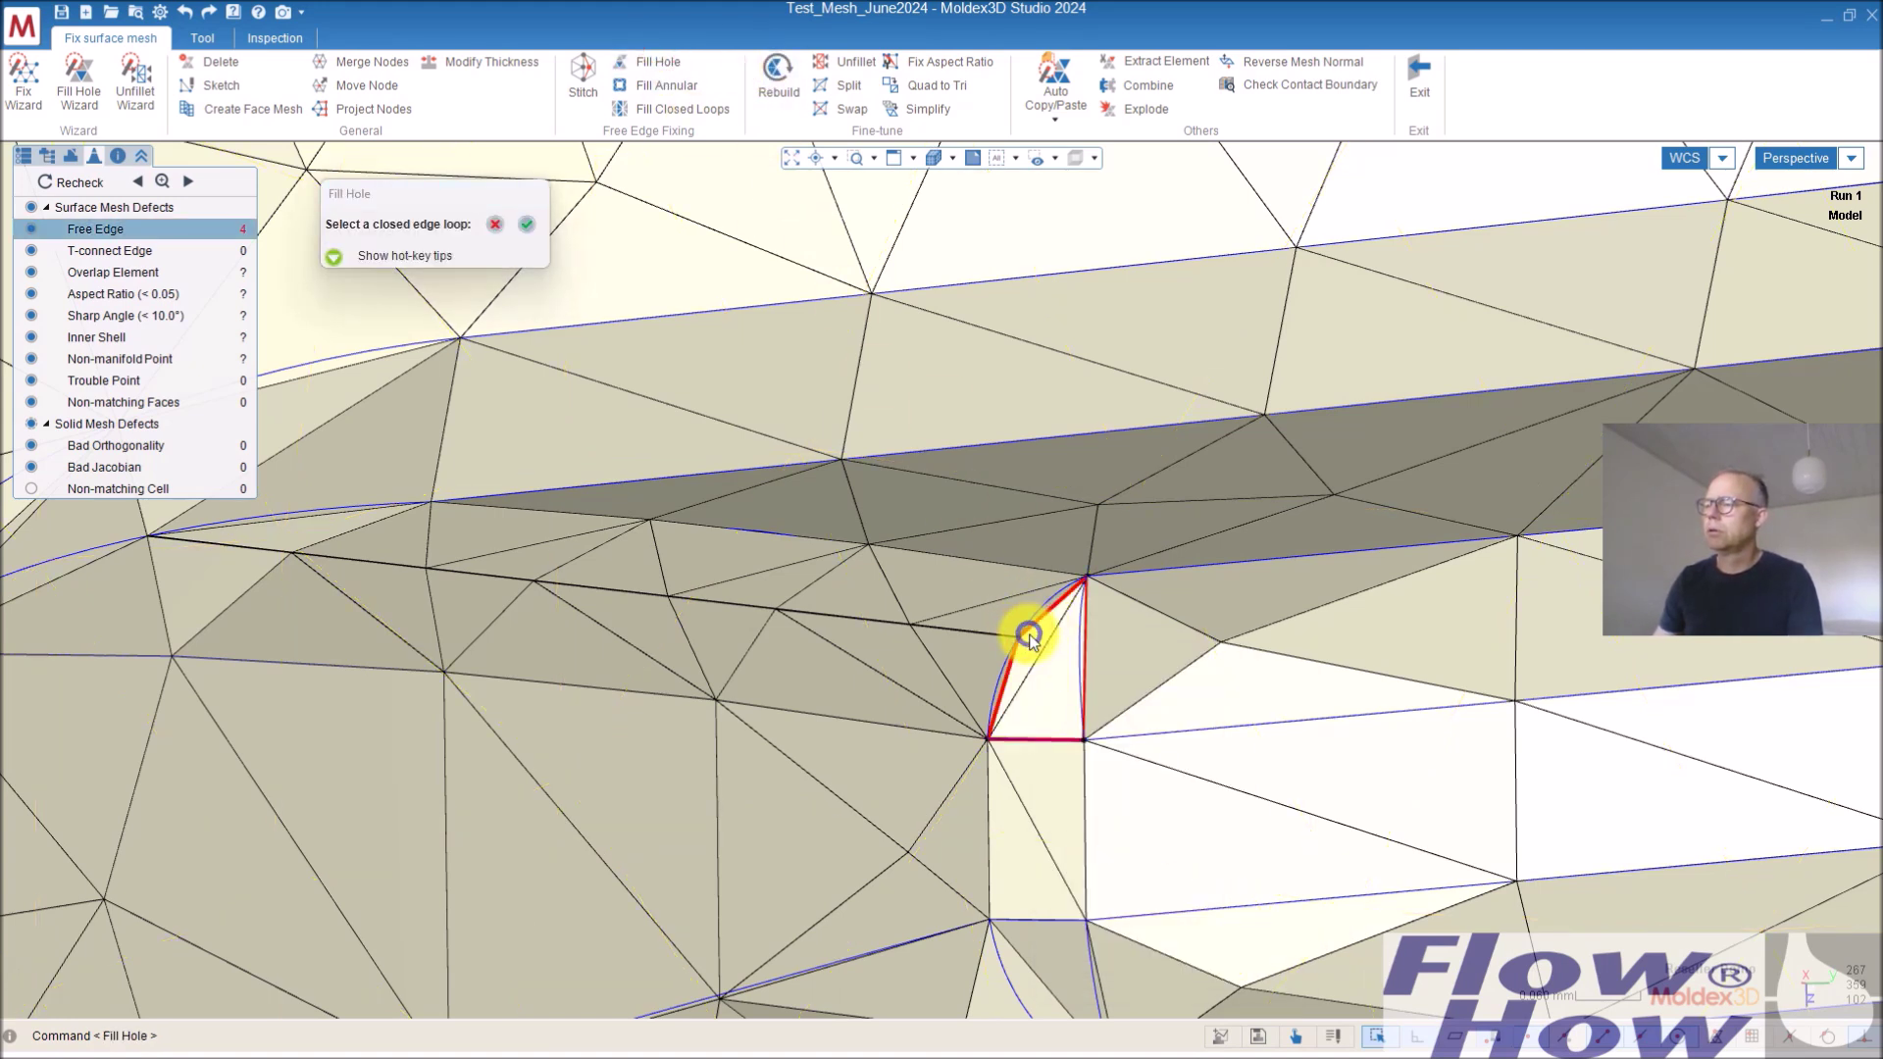
pyautogui.press('Return')
pyautogui.press('Return')
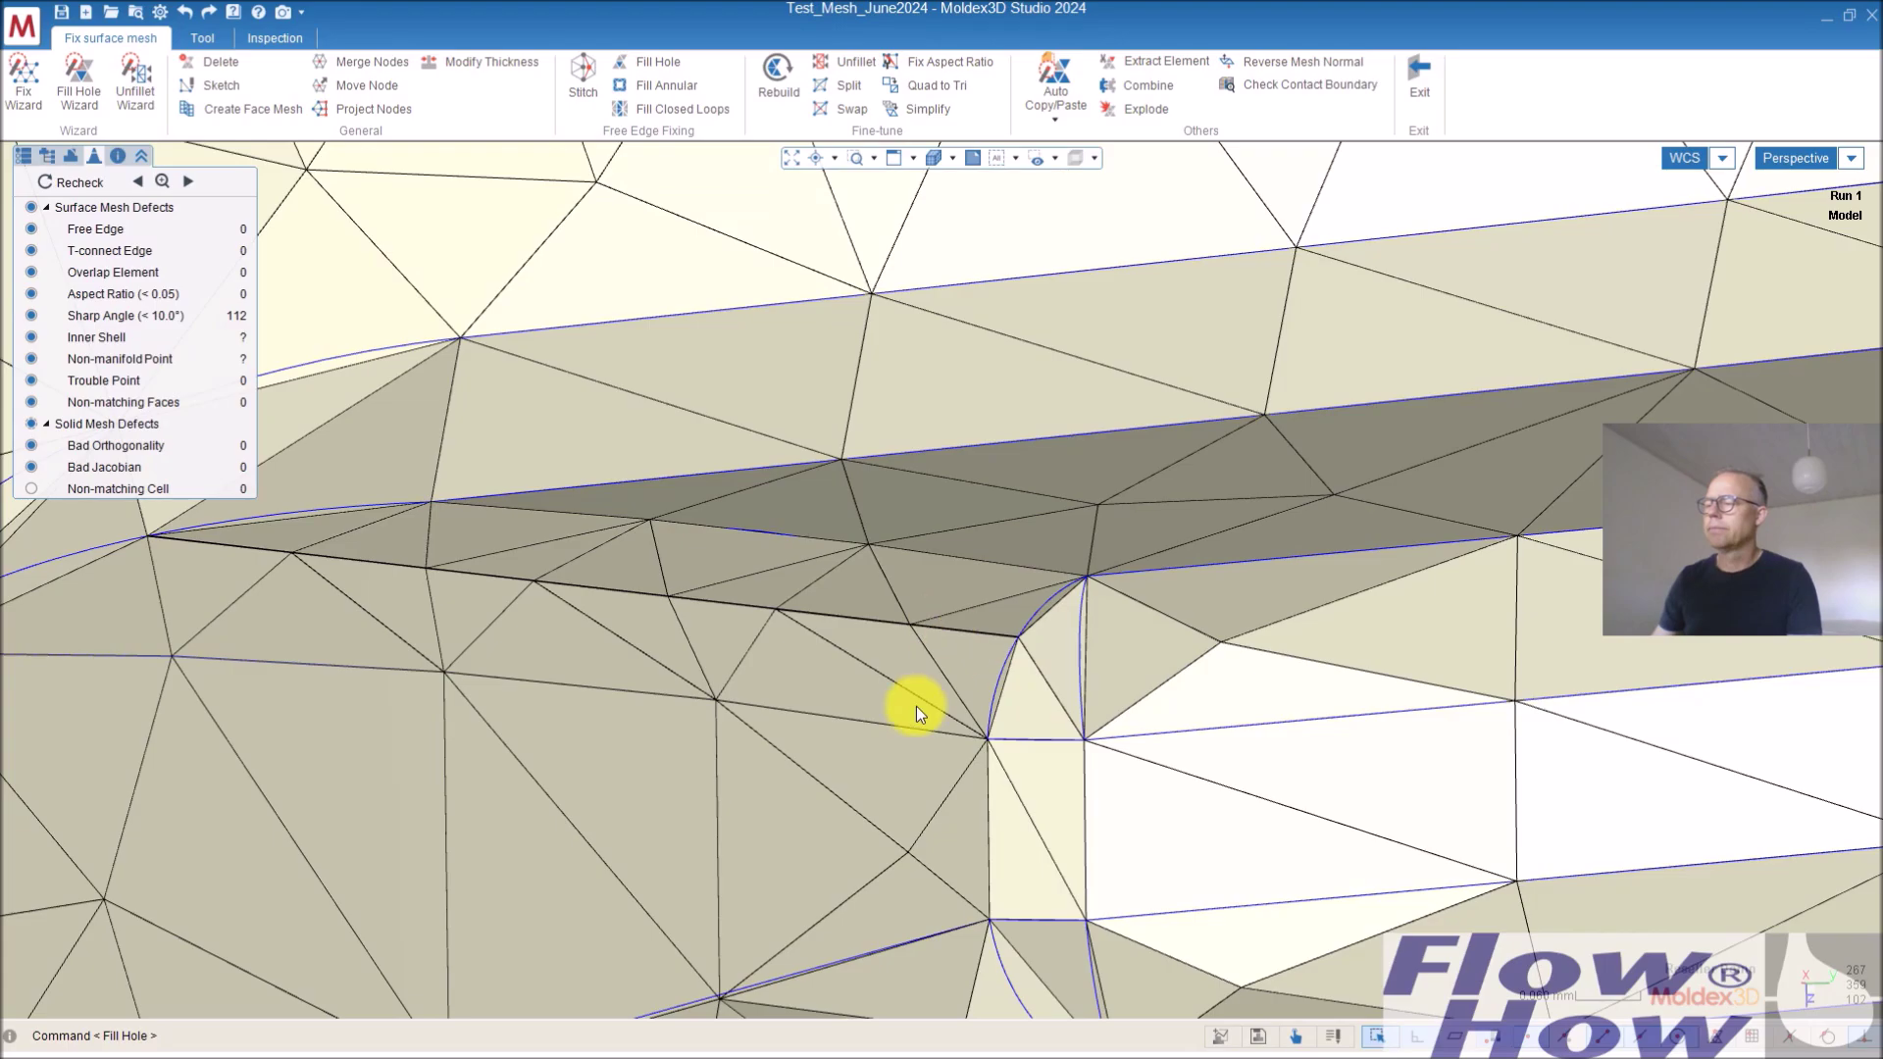
# Extract the row of mesh elements below the line from the thread-end strip into a separate surface mesh
pyautogui.moveTo(913, 706); pyautogui.dragTo(1106, 778, button='middle')
pyautogui.scroll(5, 956, 816)
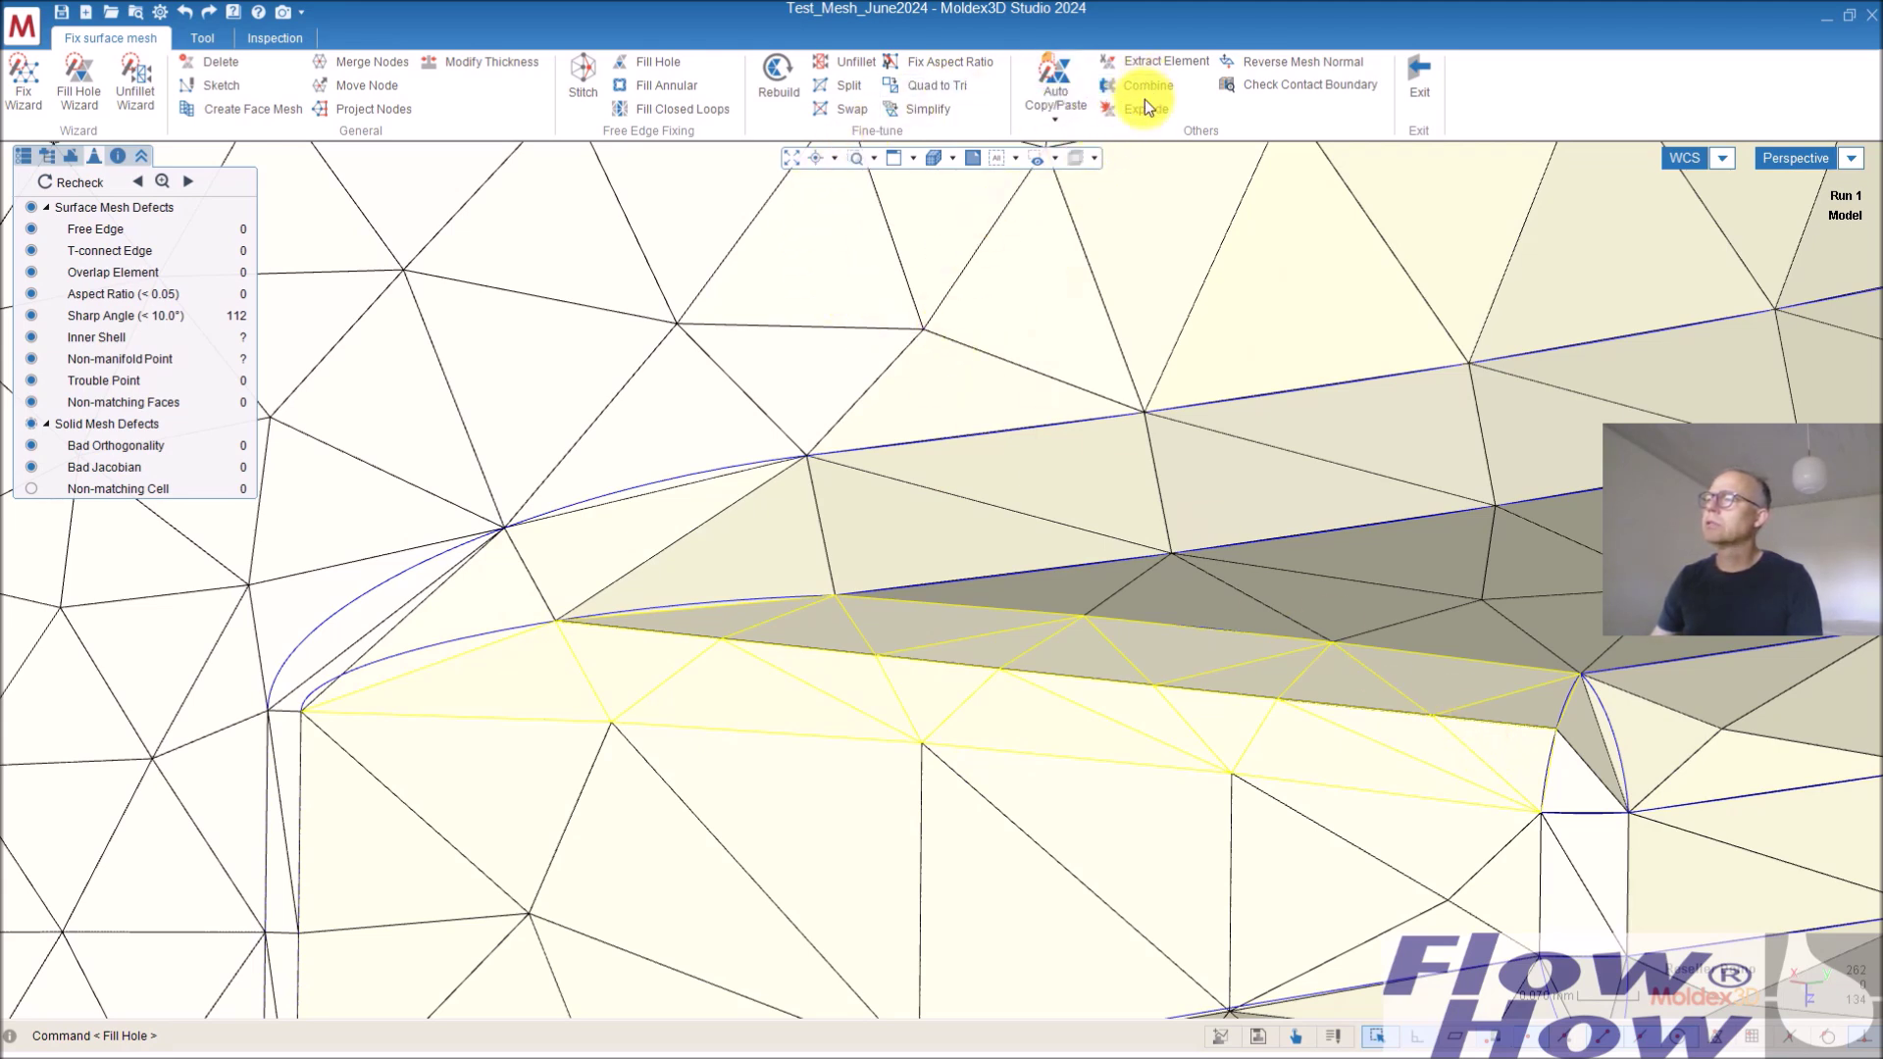
pyautogui.click(1145, 62)
pyautogui.moveTo(939, 581); pyautogui.dragTo(1144, 753, button='middle')
pyautogui.moveTo(1558, 839); pyautogui.dragTo(396, 732)
pyautogui.moveTo(1540, 821); pyautogui.dragTo(1163, 697)
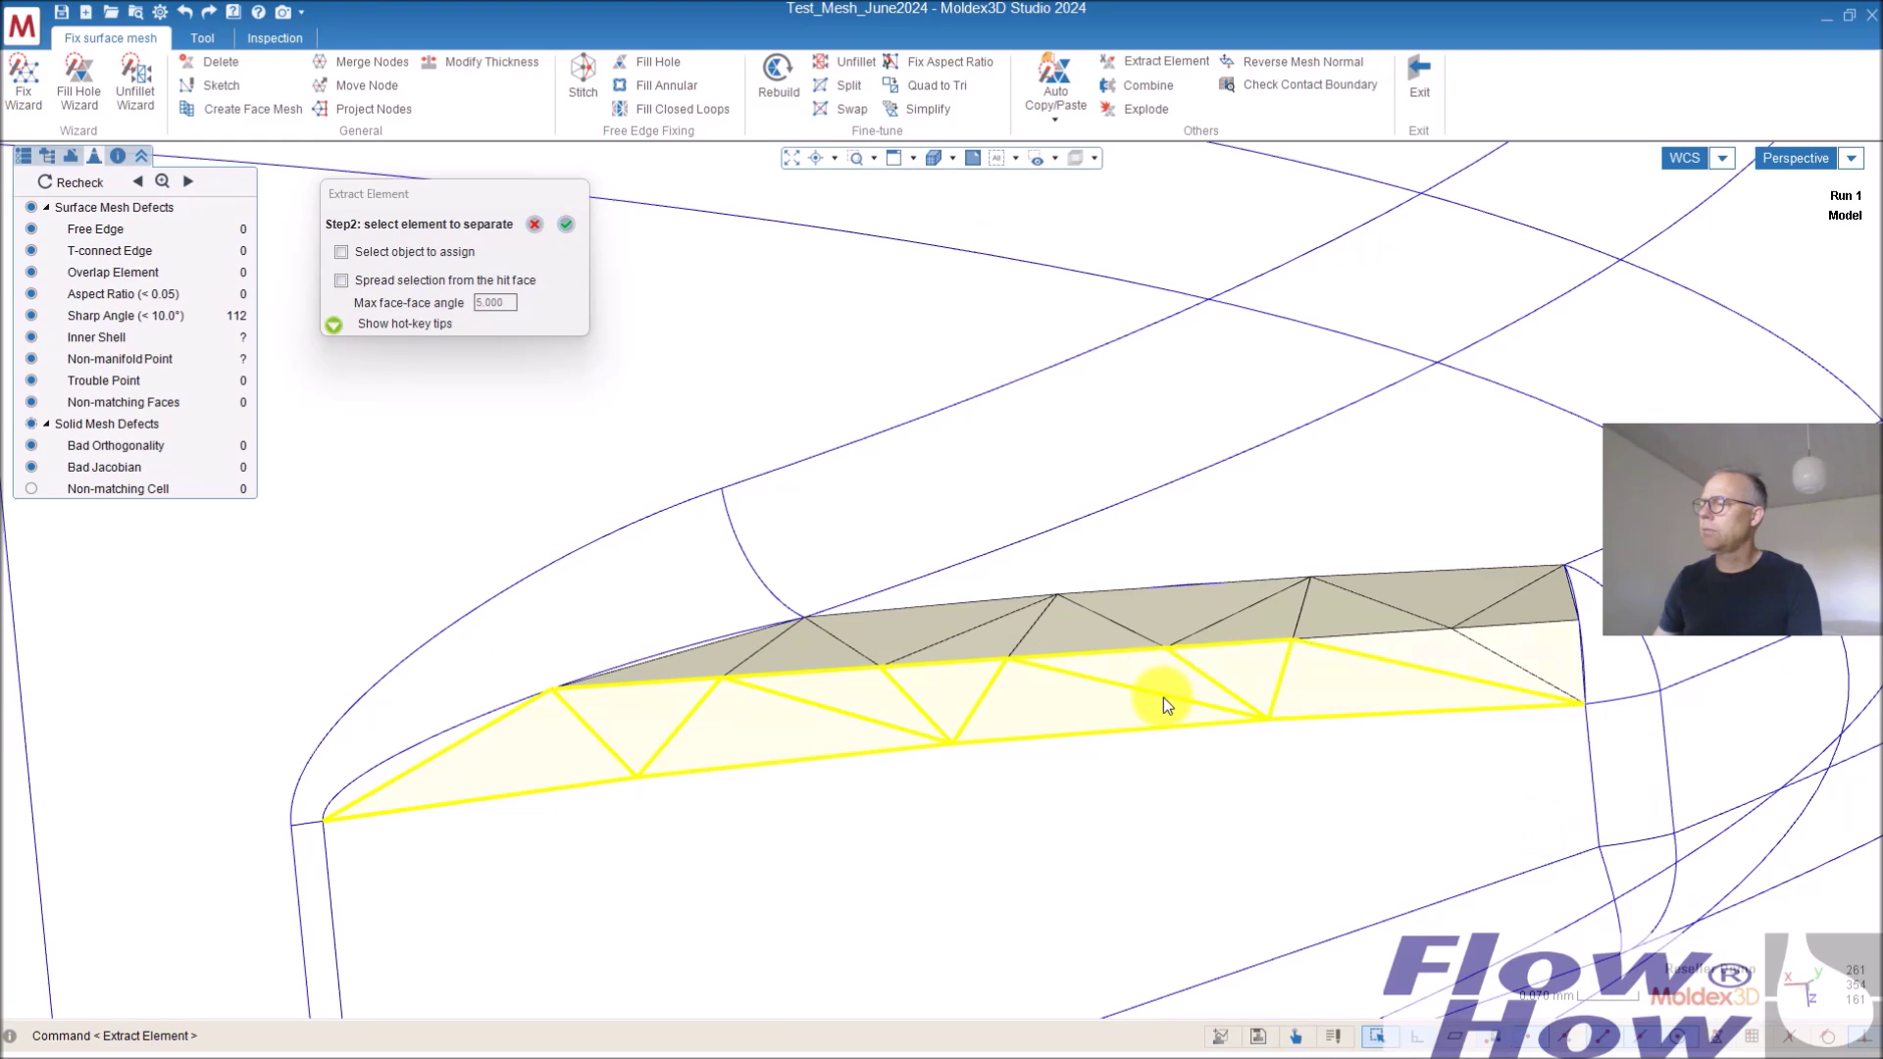
pyautogui.moveTo(1658, 791); pyautogui.dragTo(1492, 697)
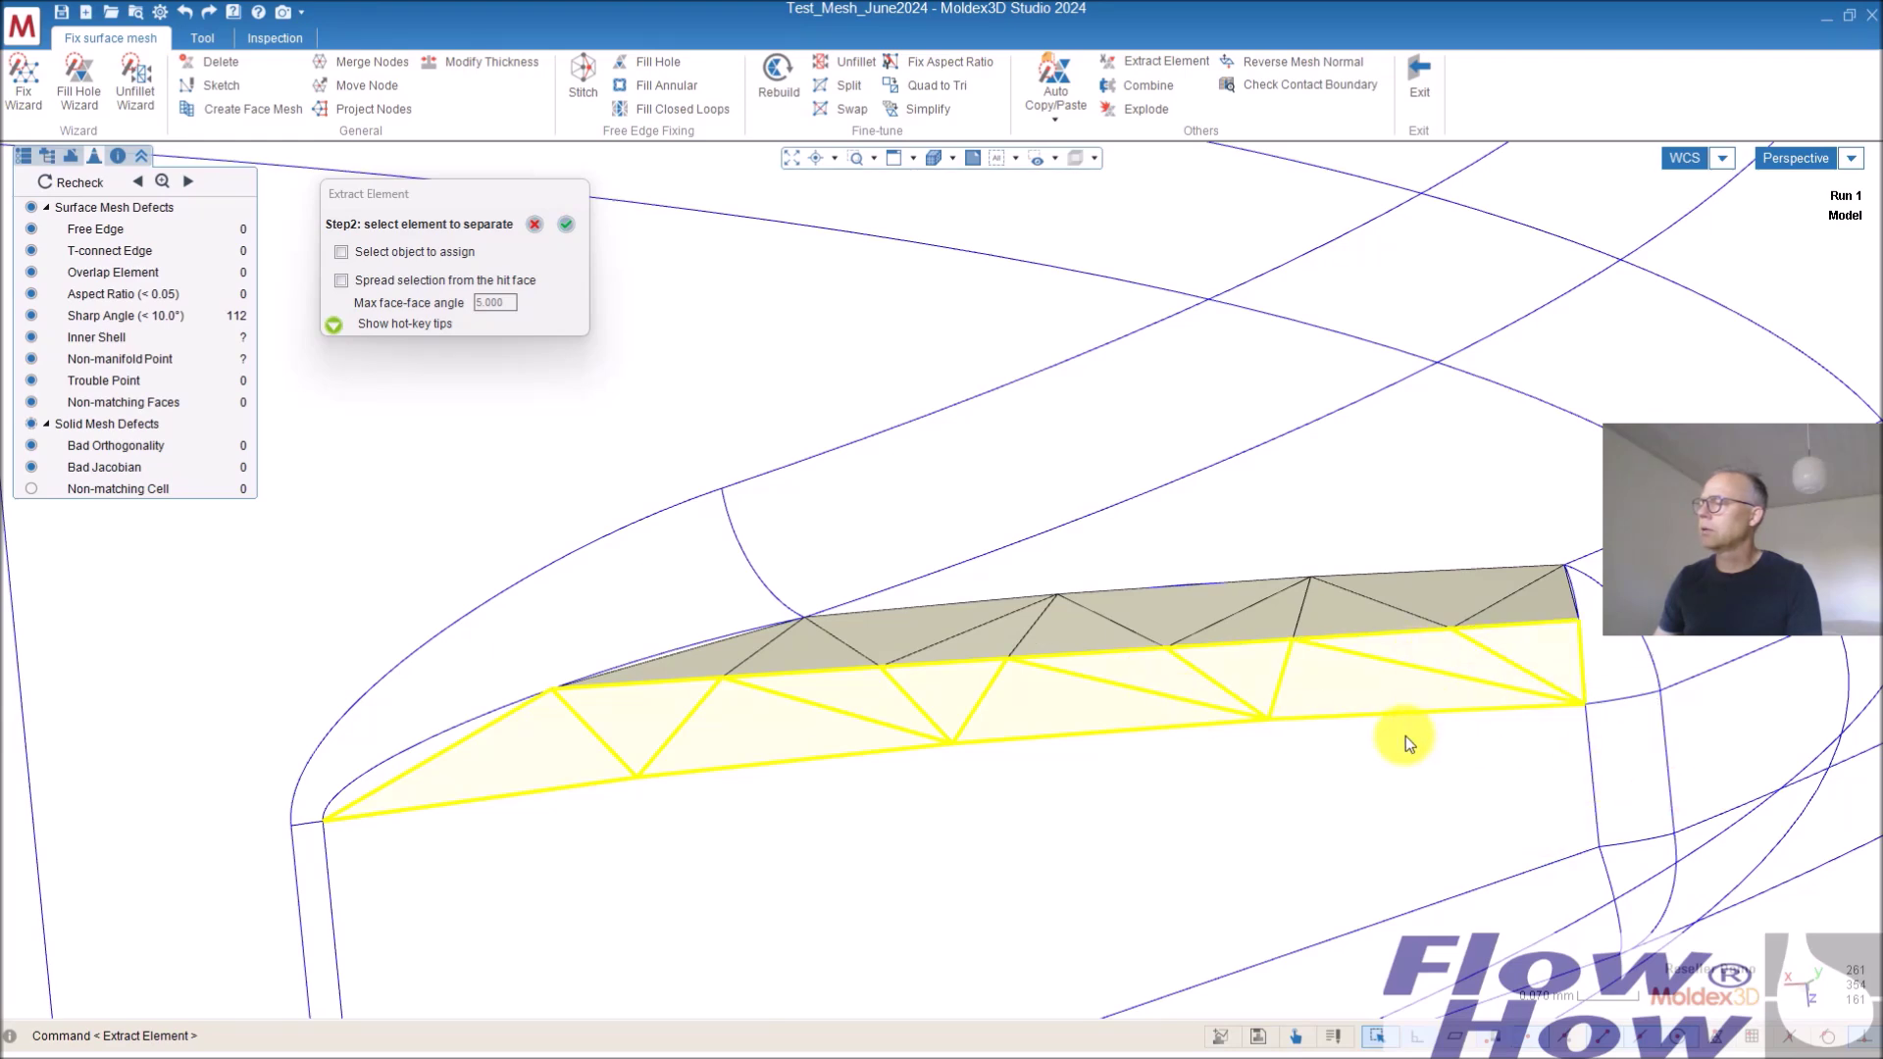
pyautogui.click(565, 224)
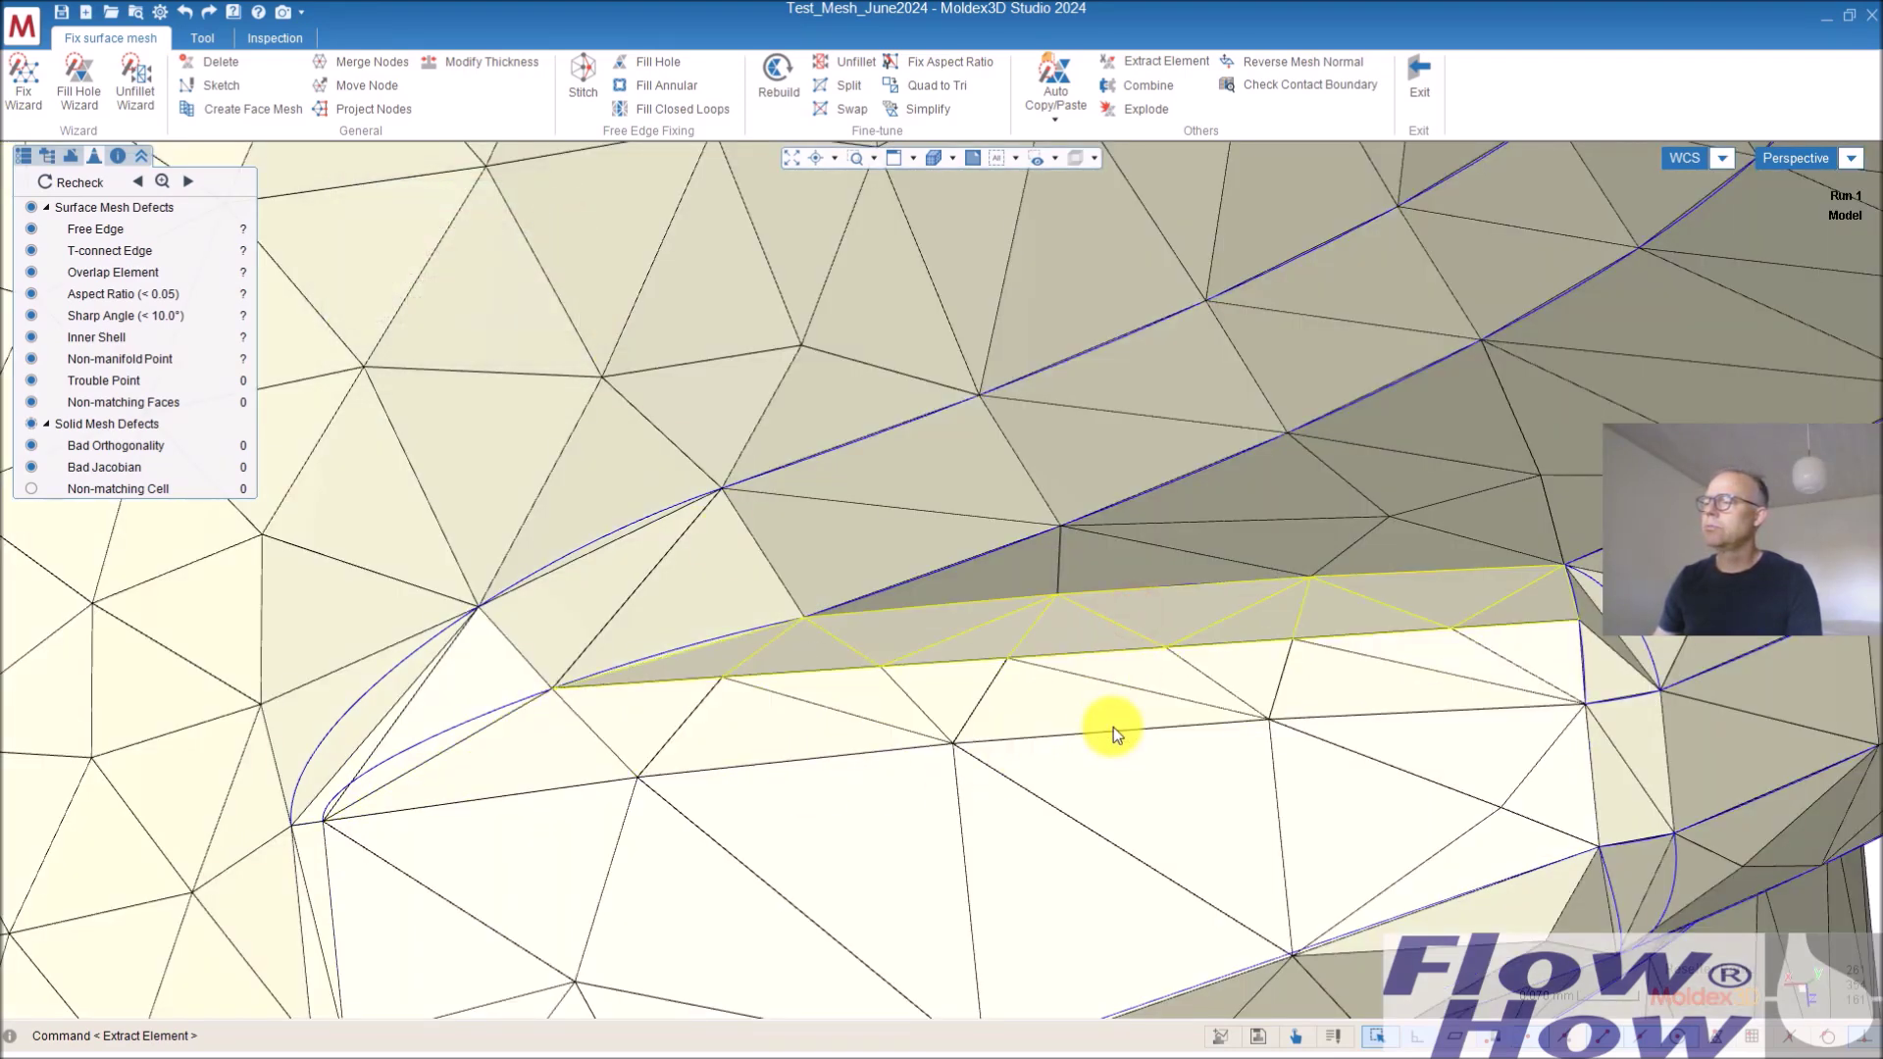
# Rebuild the strips below and above the line separately, with combining and rebuilding all selected mesh enabled
pyautogui.click(1116, 699)
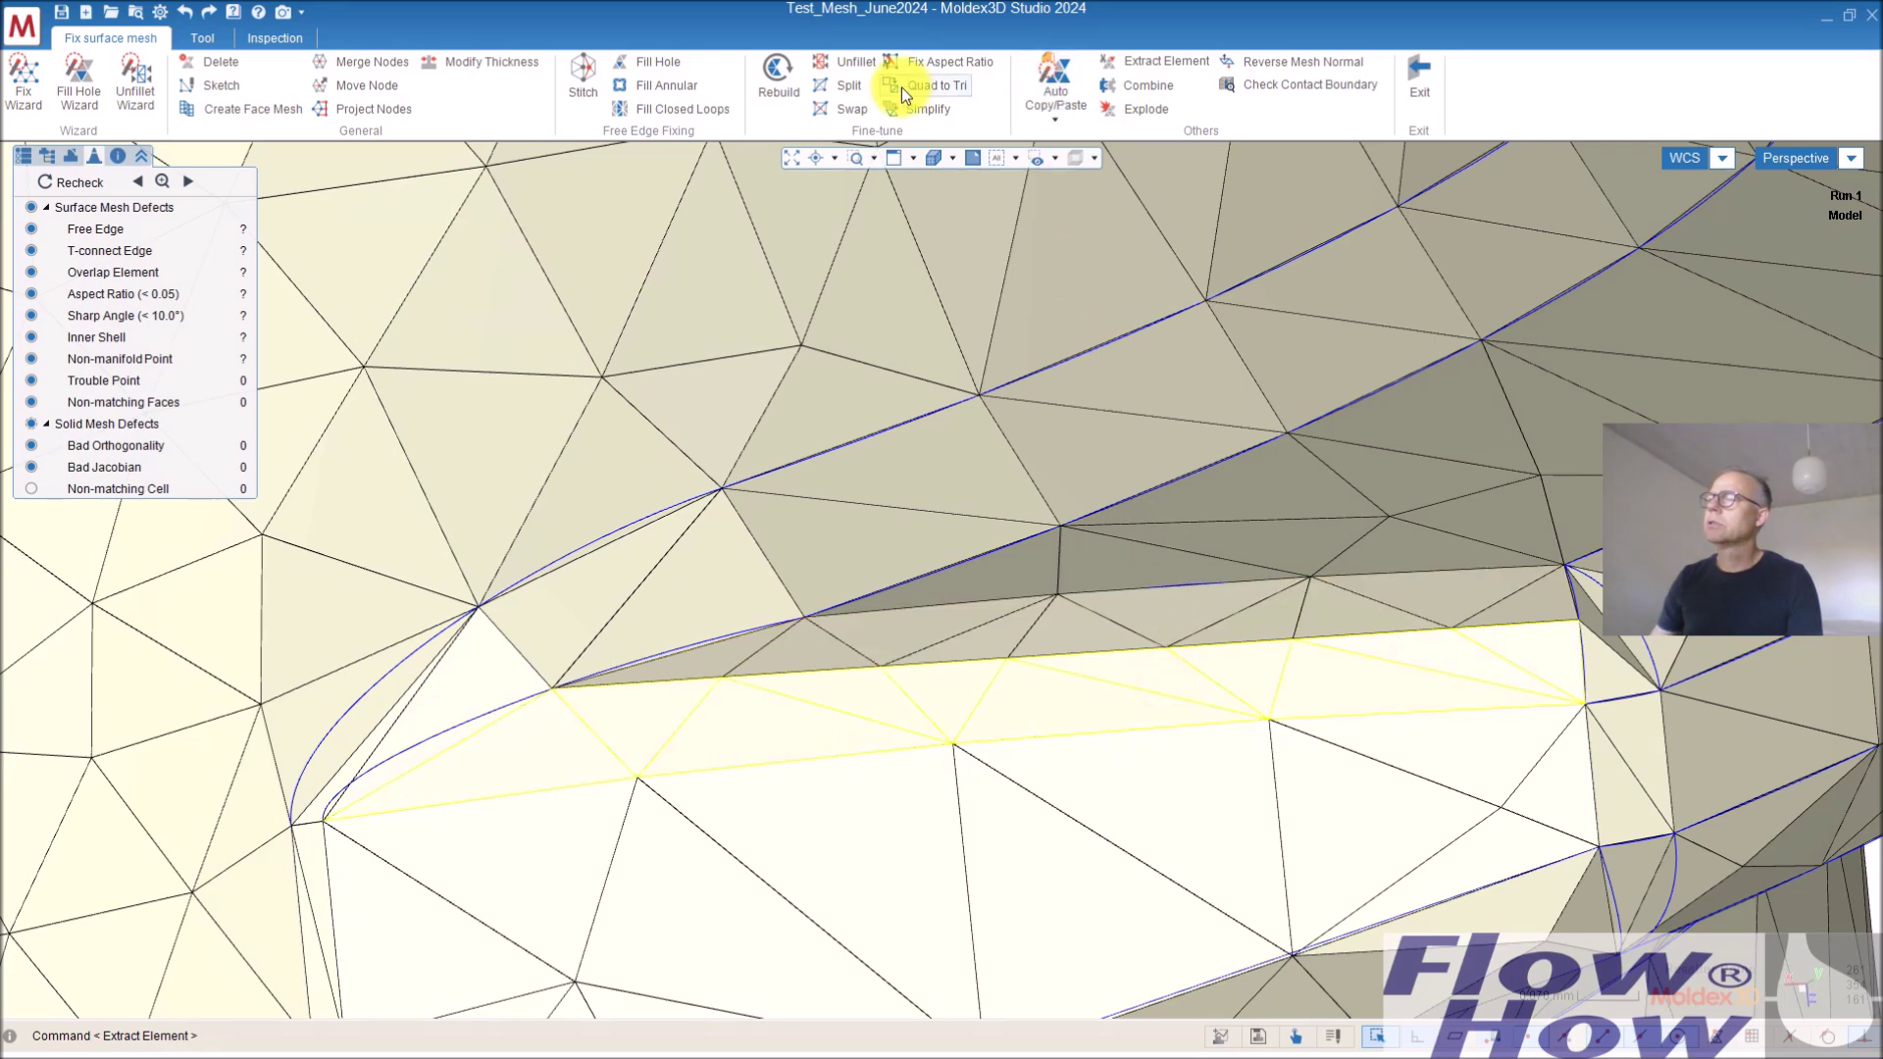
pyautogui.click(781, 73)
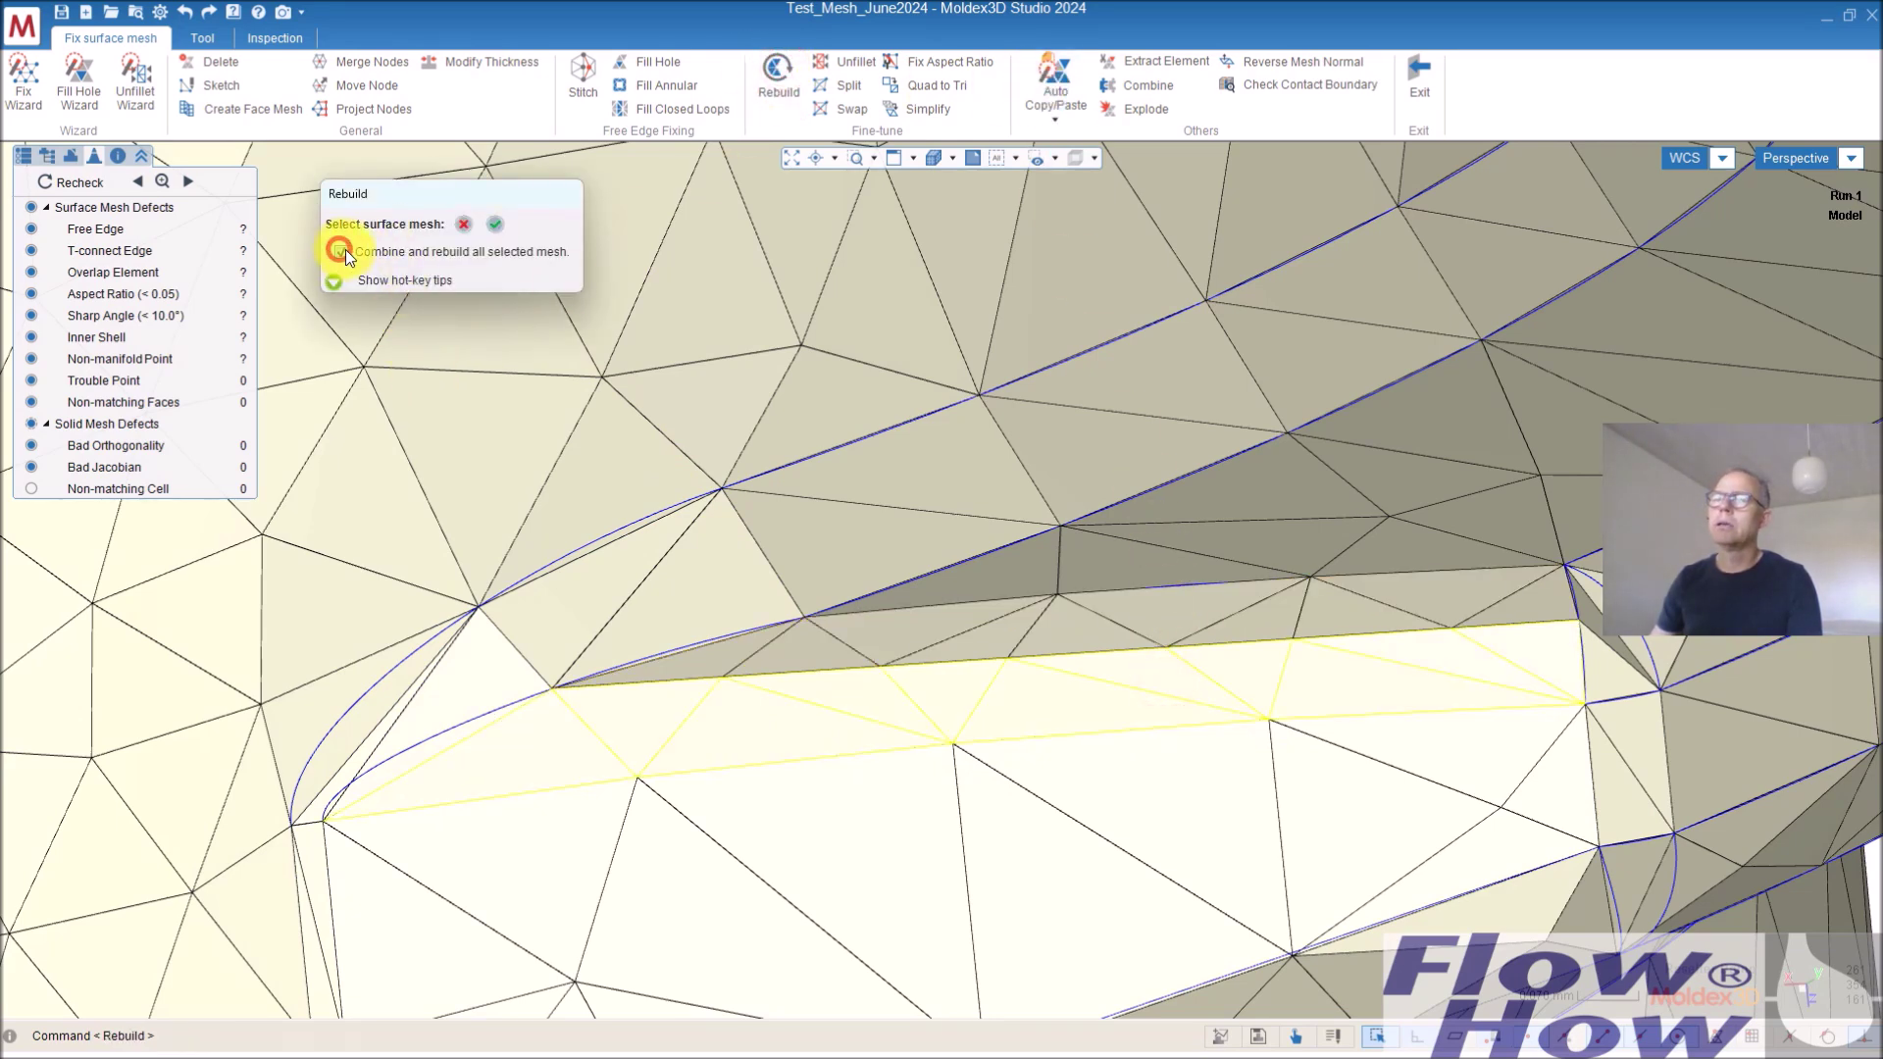
pyautogui.click(495, 224)
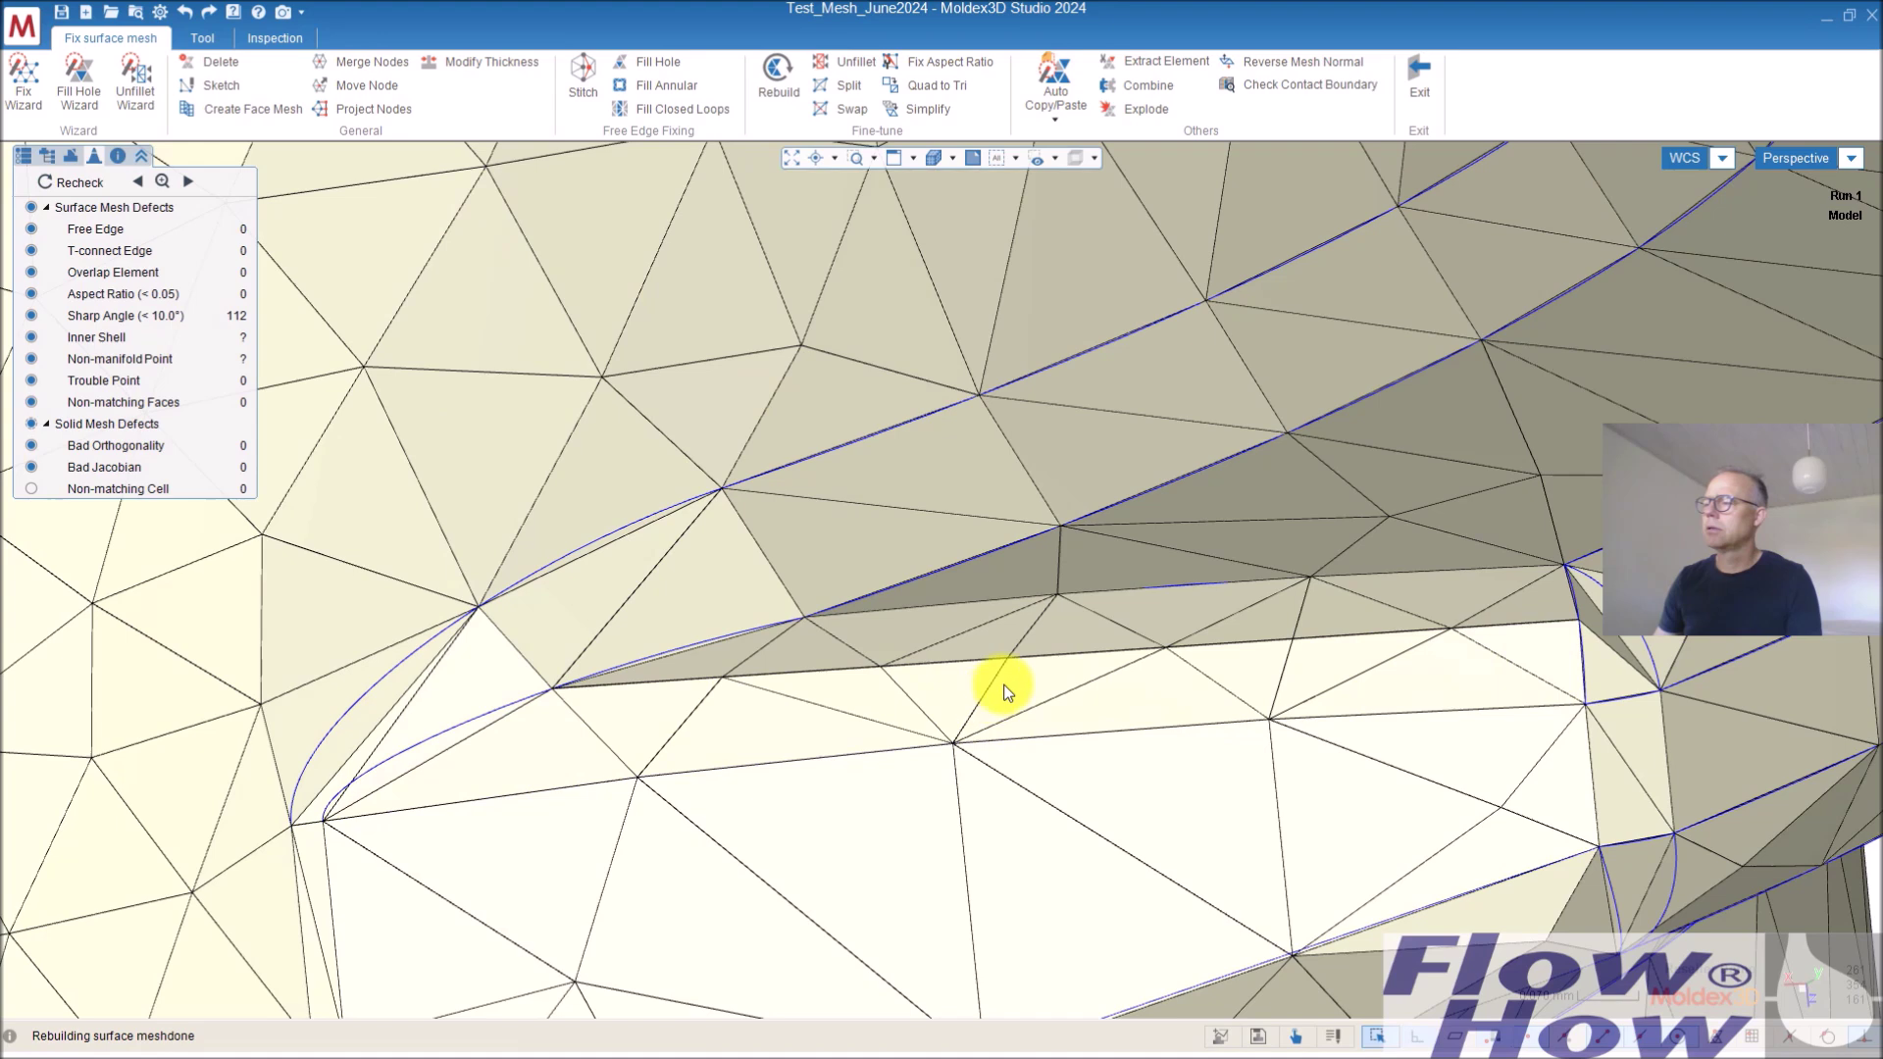
pyautogui.click(1074, 621)
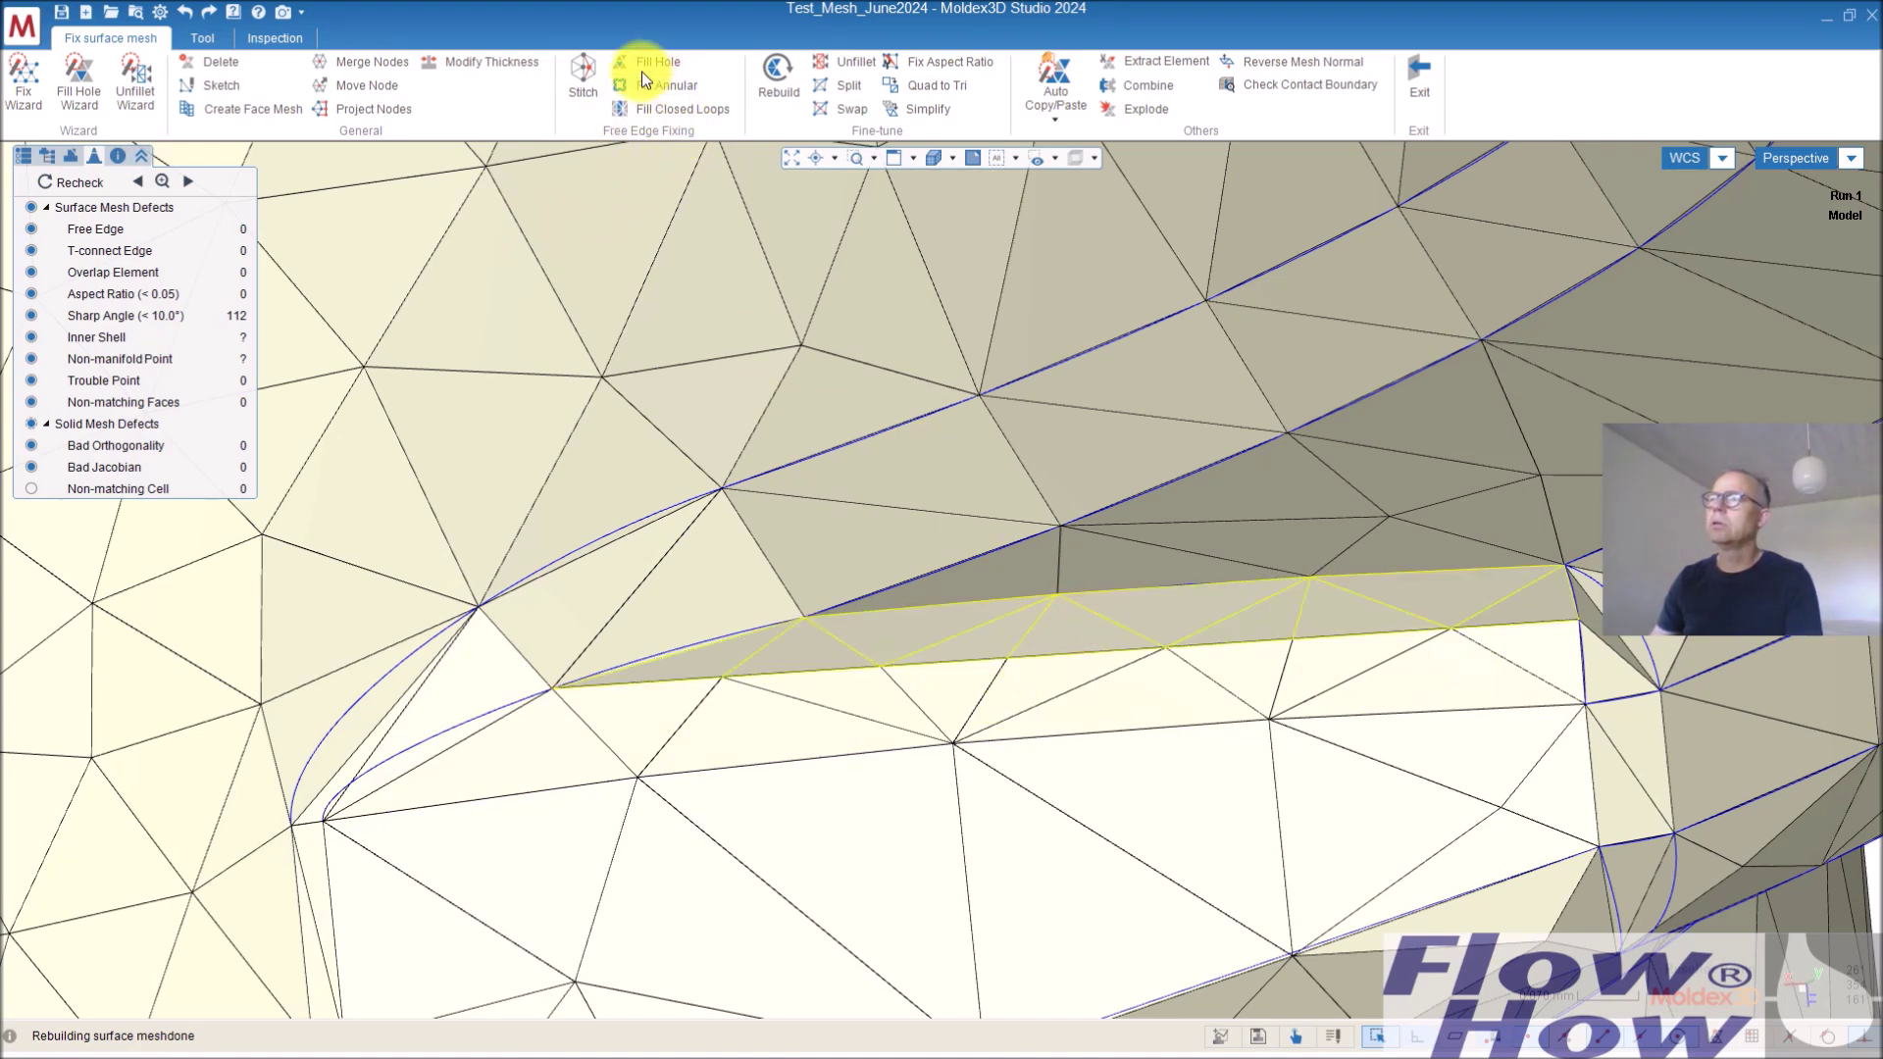
pyautogui.click(778, 72)
pyautogui.click(496, 224)
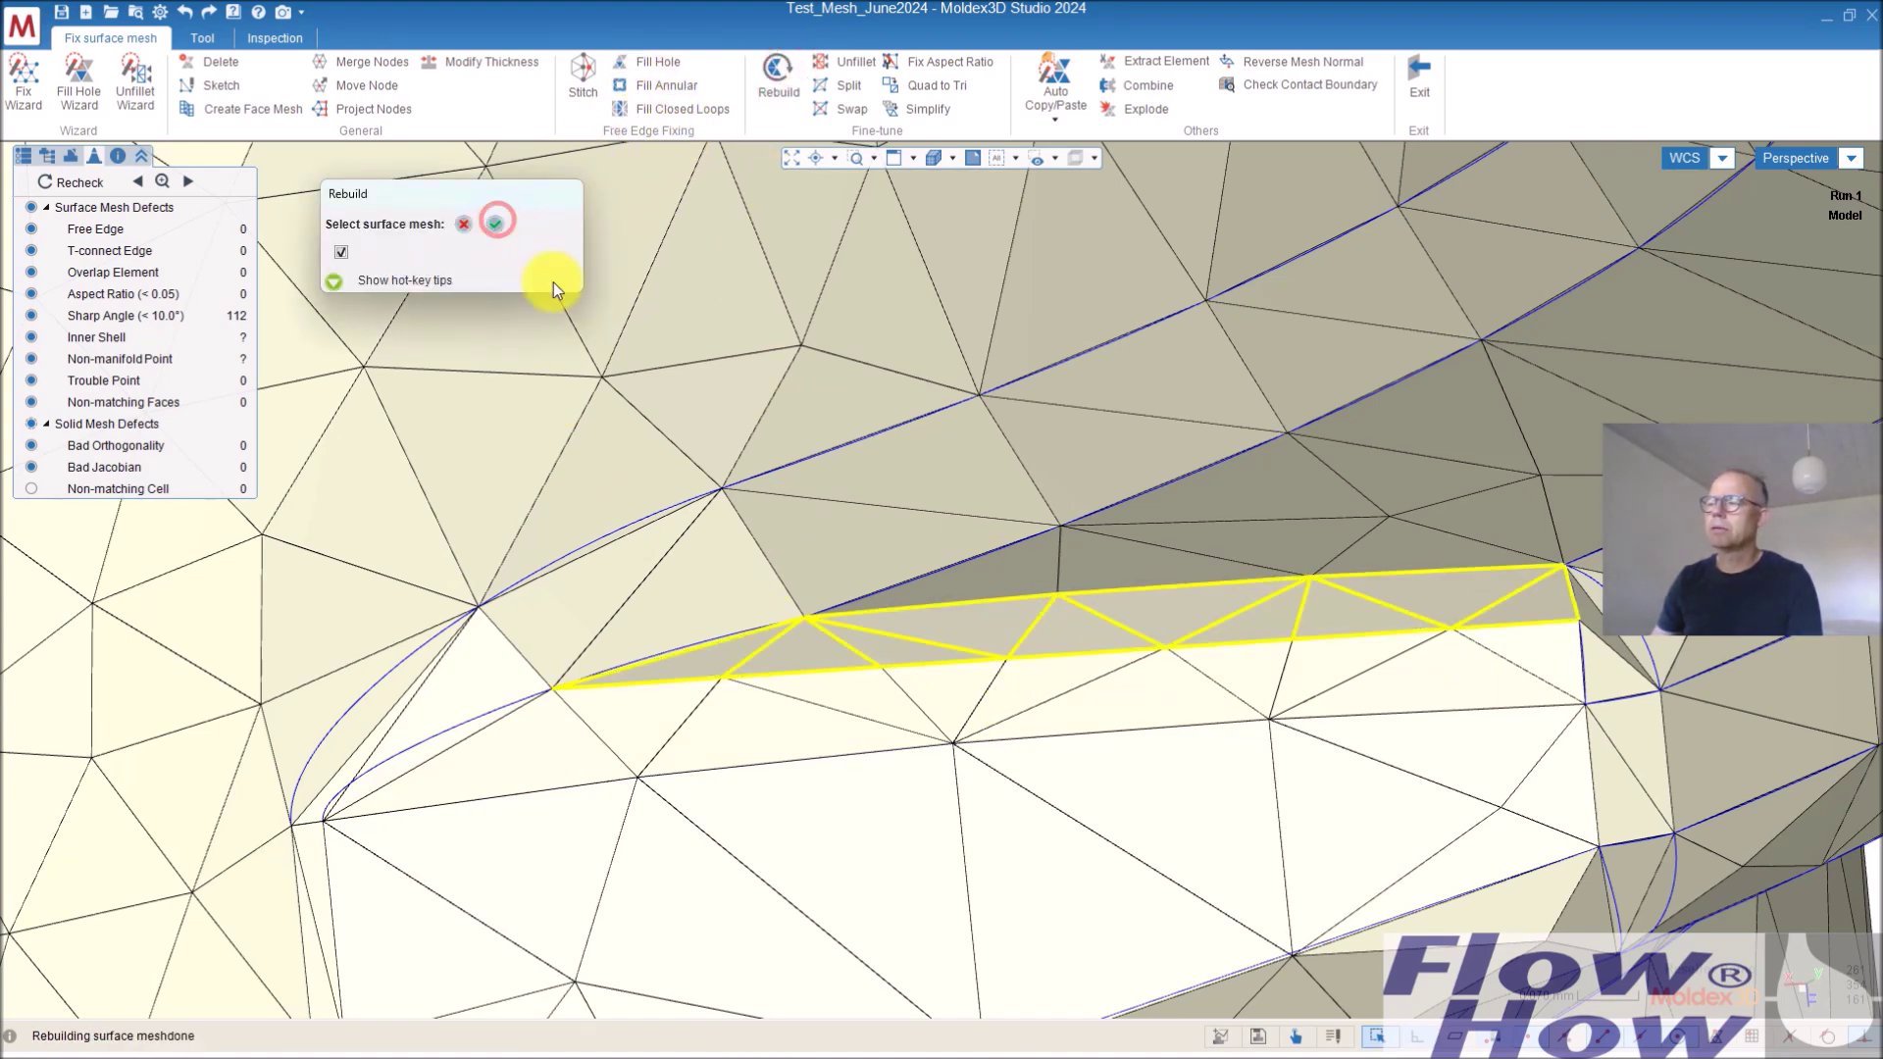
# Examine the repaired thread end in close view and the surface mesh around the whole threaded neck
pyautogui.moveTo(1181, 730)
pyautogui.mouseDown(button='middle')
pyautogui.moveTo(1219, 664)
pyautogui.moveTo(975, 673)
pyautogui.moveTo(877, 779)
pyautogui.moveTo(958, 748)
pyautogui.moveTo(441, 785)
pyautogui.moveTo(959, 741)
pyautogui.moveTo(757, 732)
pyautogui.mouseUp(button='middle')
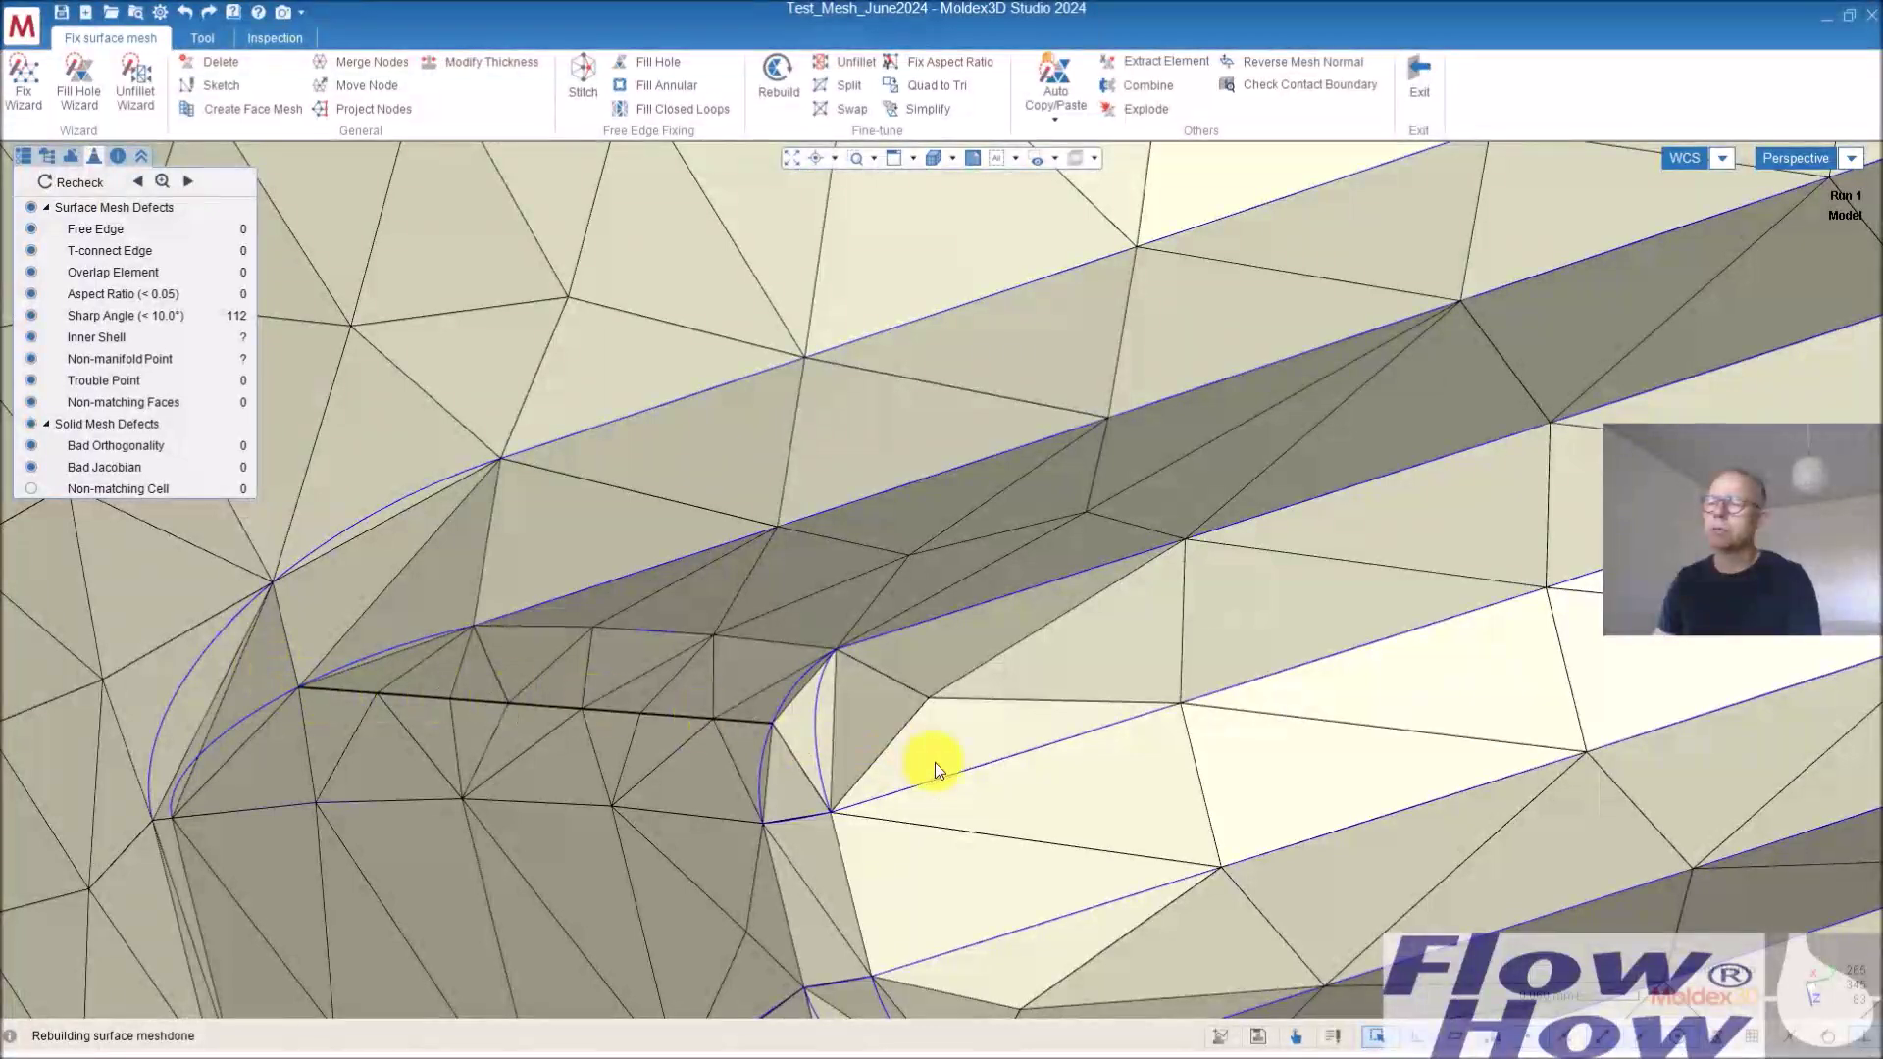
pyautogui.scroll(5, 852, 739)
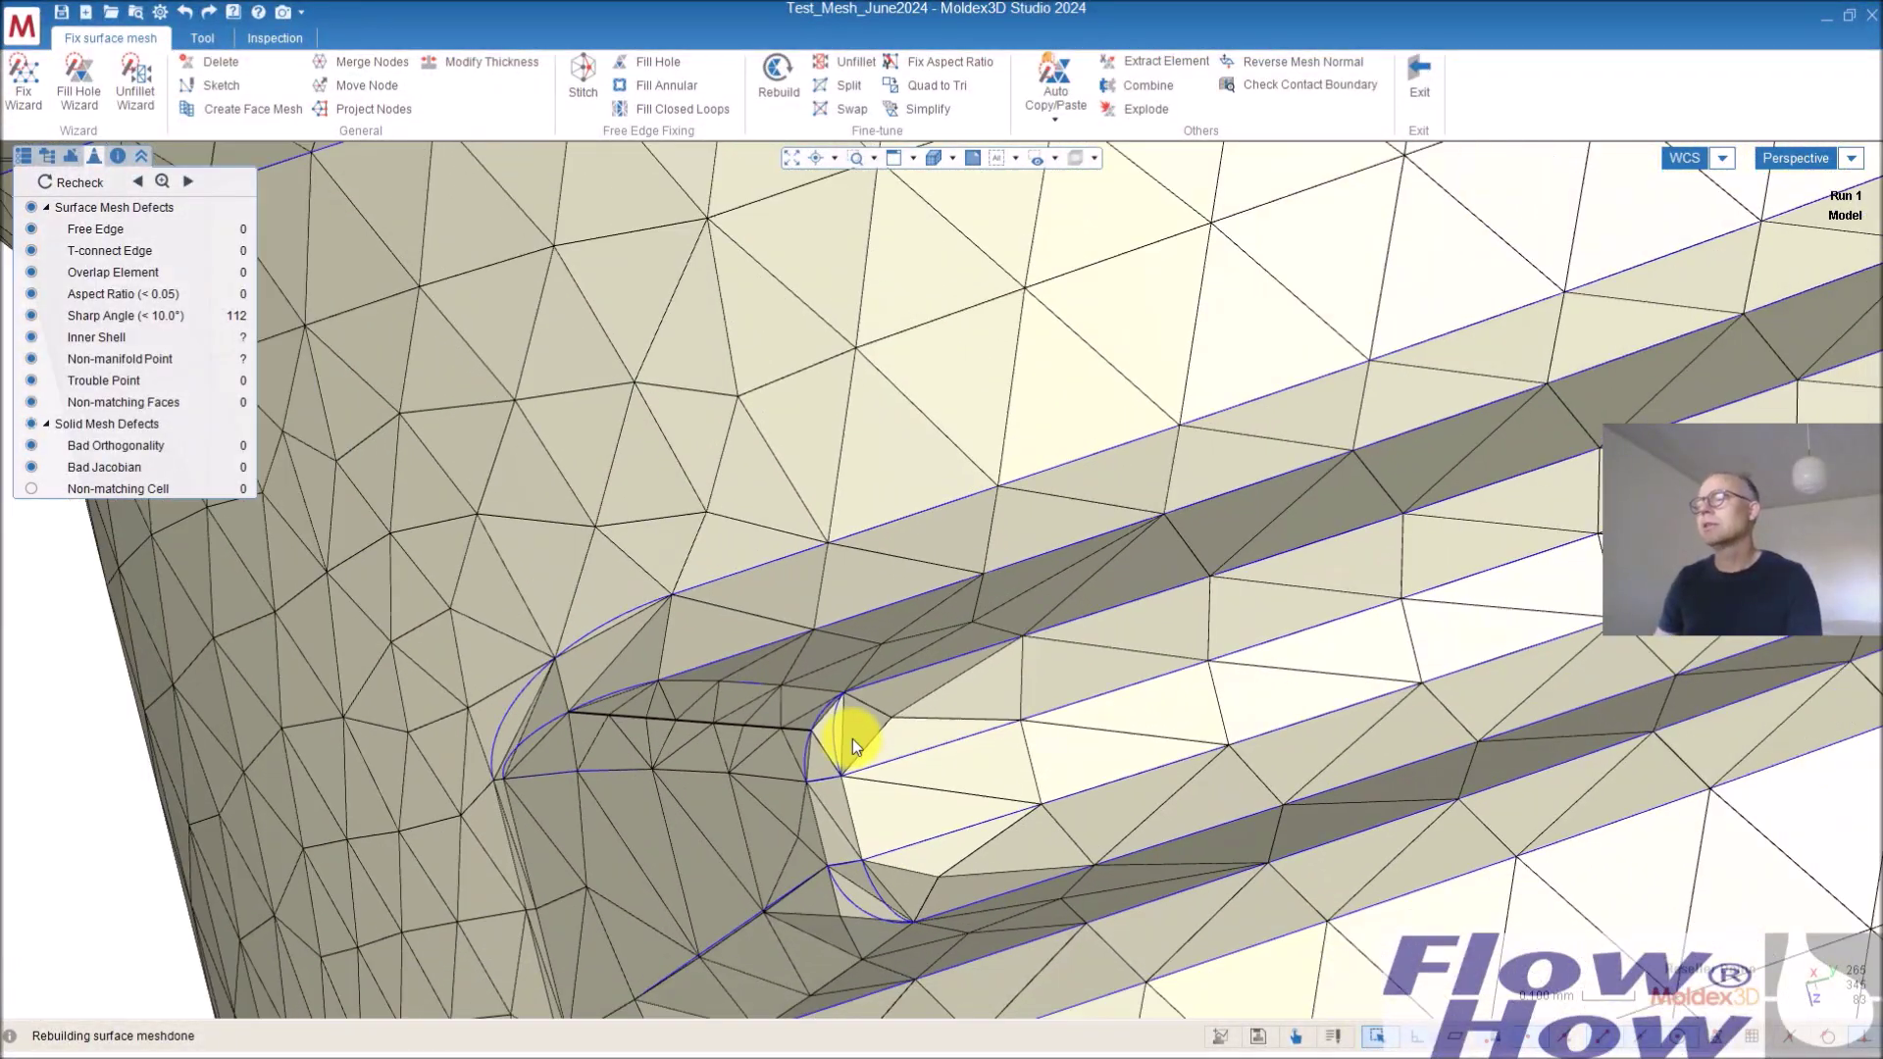
pyautogui.scroll(-10, 849, 739)
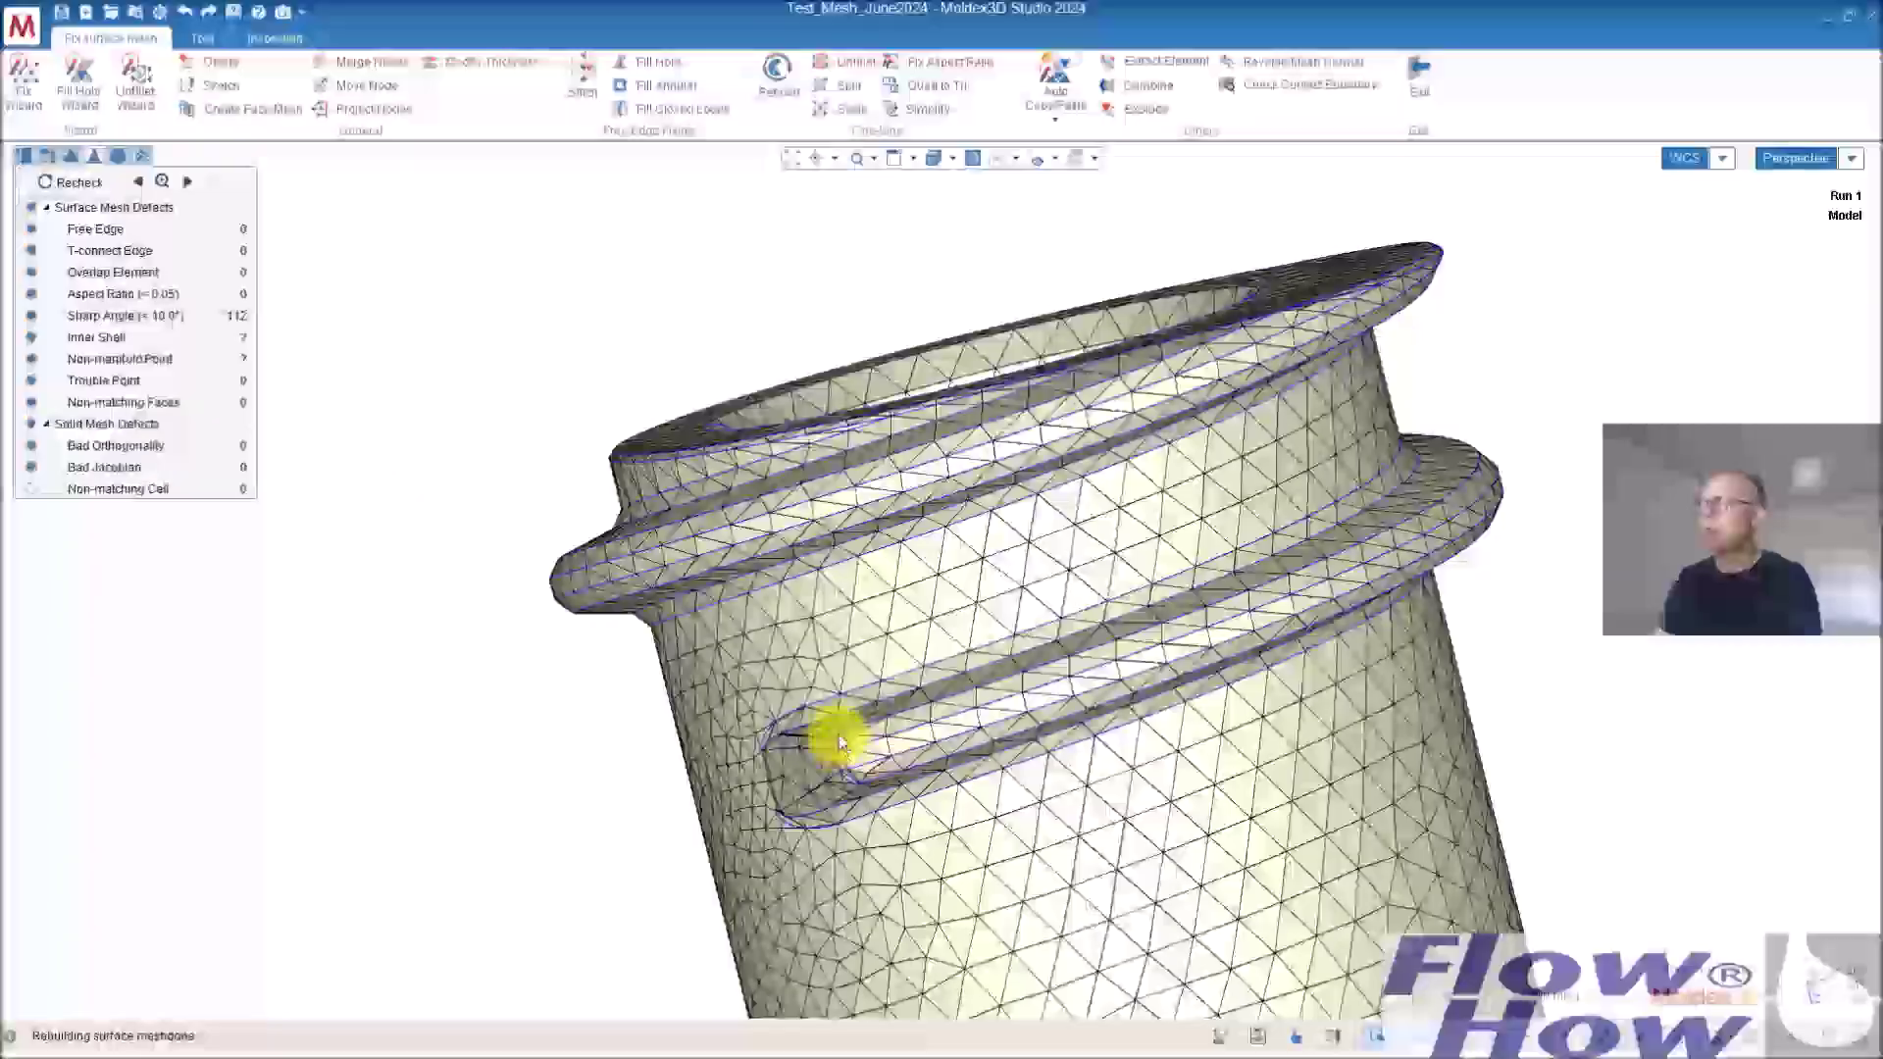
pyautogui.moveTo(840, 742)
pyautogui.mouseDown(button='middle')
pyautogui.moveTo(1134, 702)
pyautogui.moveTo(836, 710)
pyautogui.moveTo(1185, 727)
pyautogui.moveTo(1229, 700)
pyautogui.moveTo(1030, 639)
pyautogui.moveTo(748, 630)
pyautogui.moveTo(845, 650)
pyautogui.moveTo(748, 723)
pyautogui.mouseUp(button='middle')
pyautogui.scroll(-3, 834, 637)
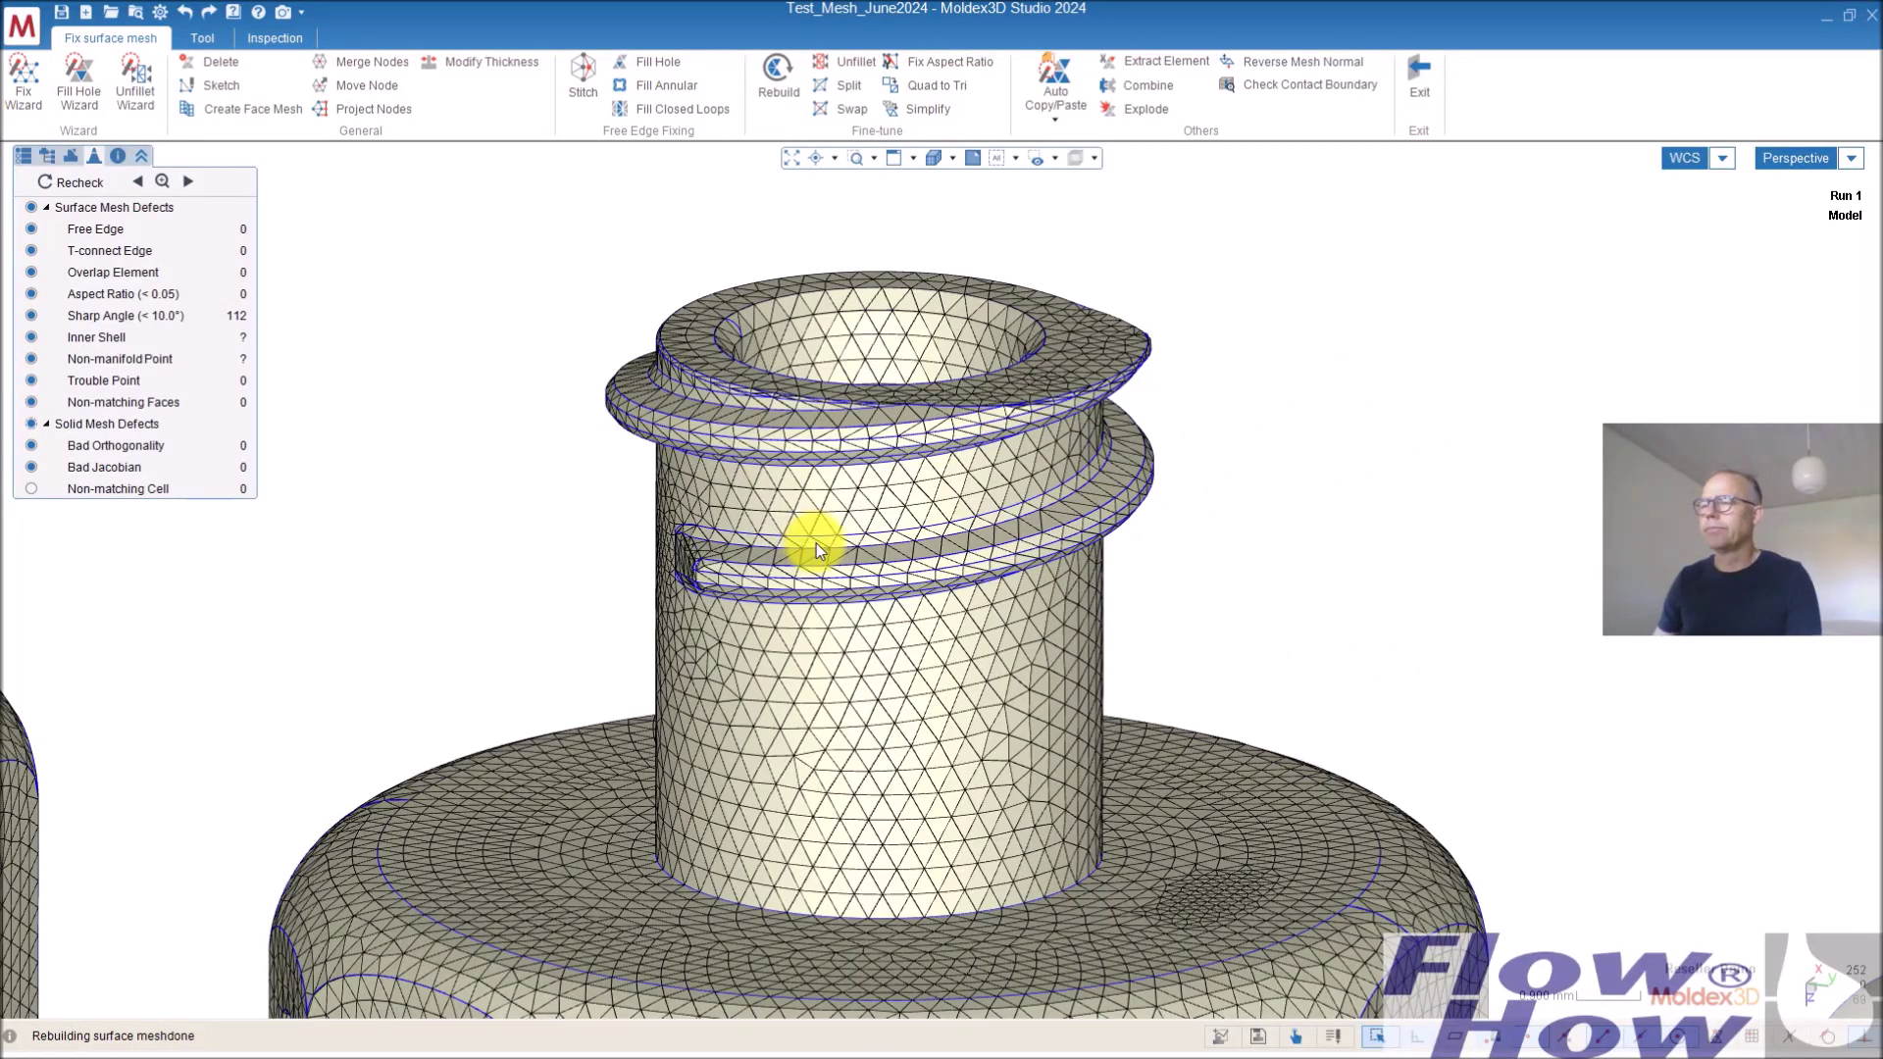
pyautogui.scroll(-2, 816, 543)
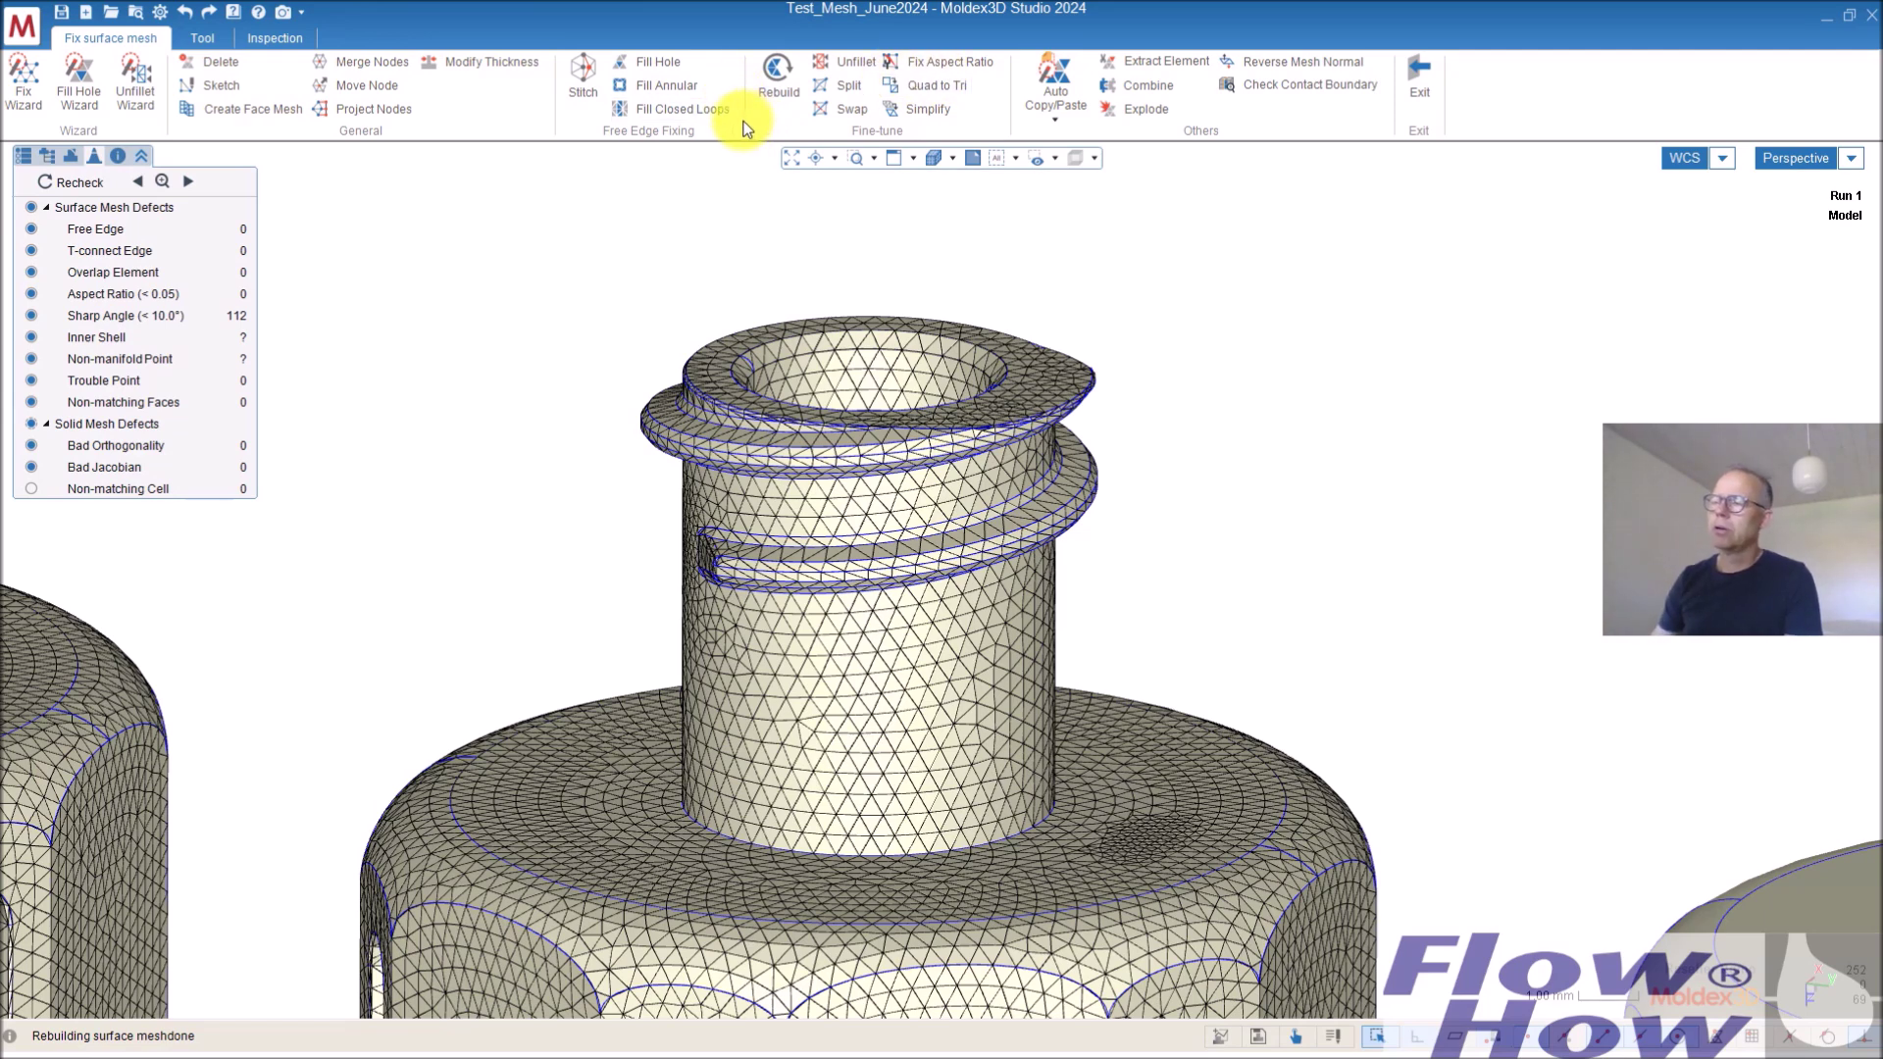
pyautogui.scroll(-1, 804, 428)
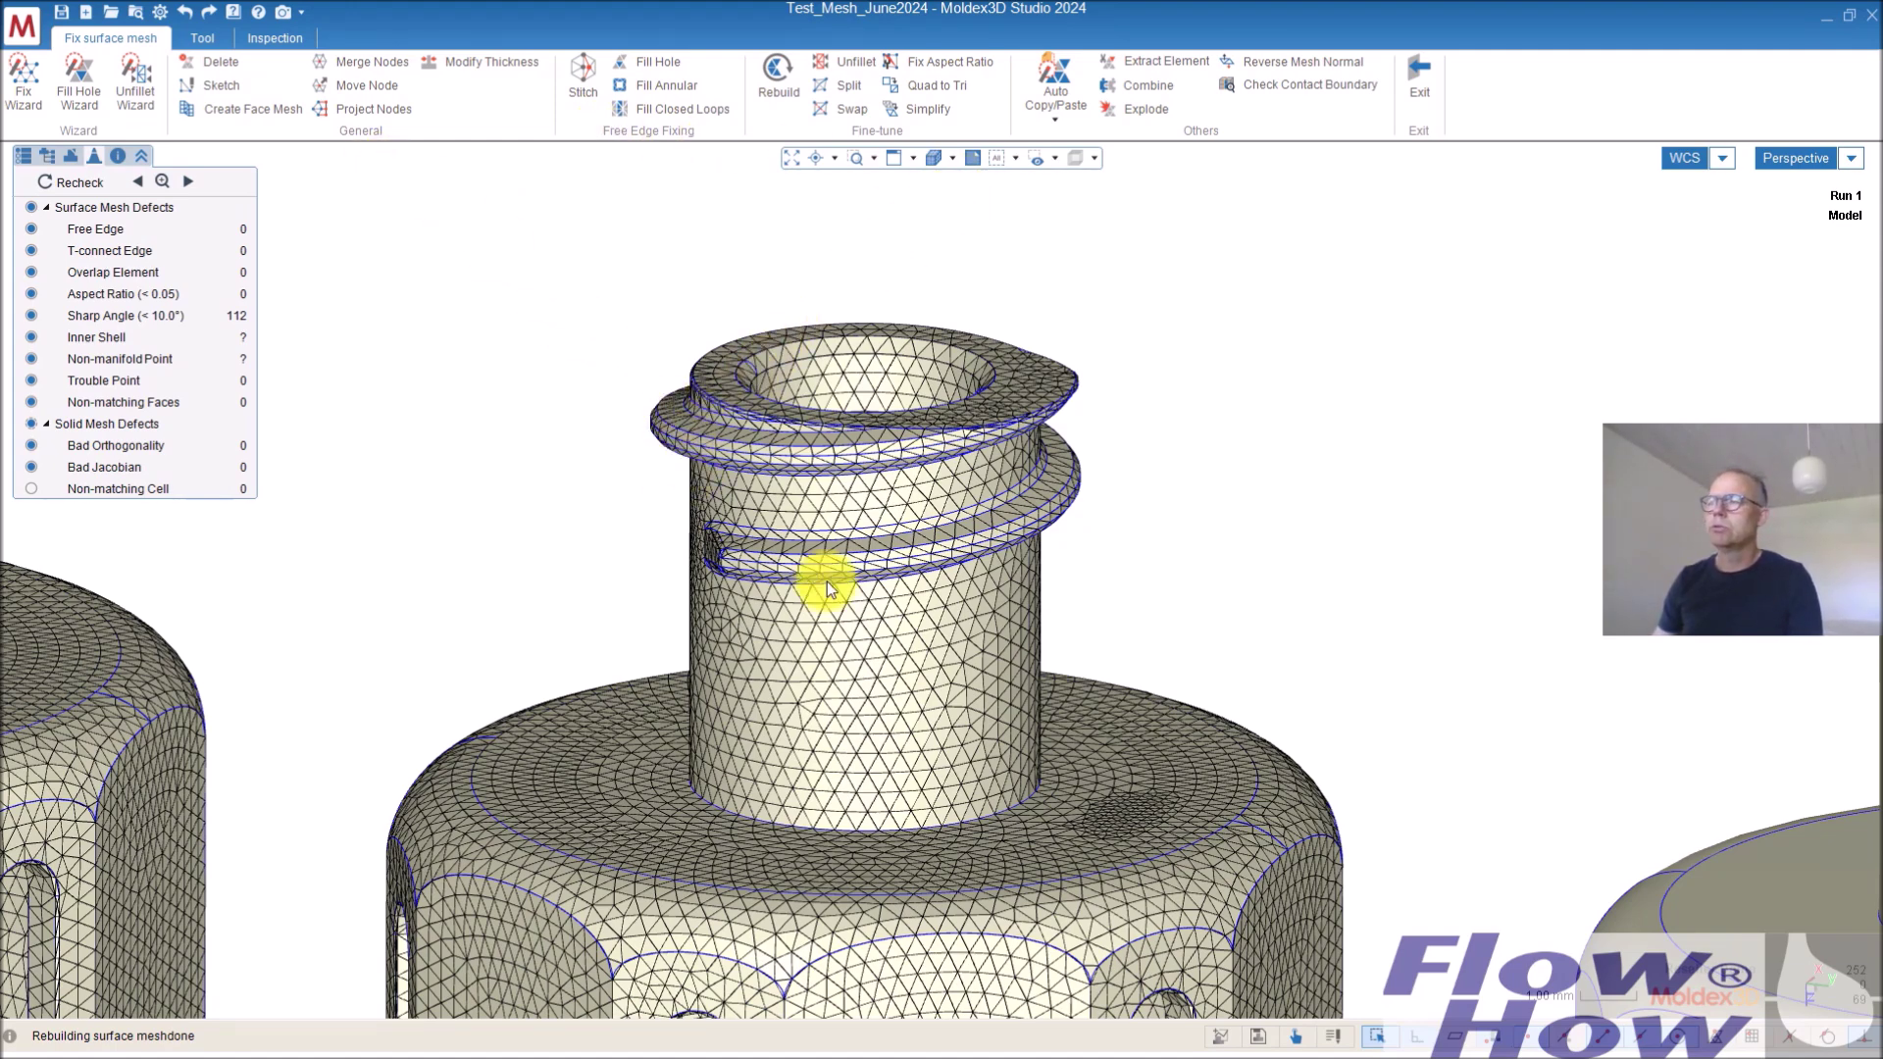
# Turn on curvature-based refinement for the solid surface mesh in the preferences, with an angle of 30 degrees
pyautogui.click(160, 13)
pyautogui.click(669, 413)
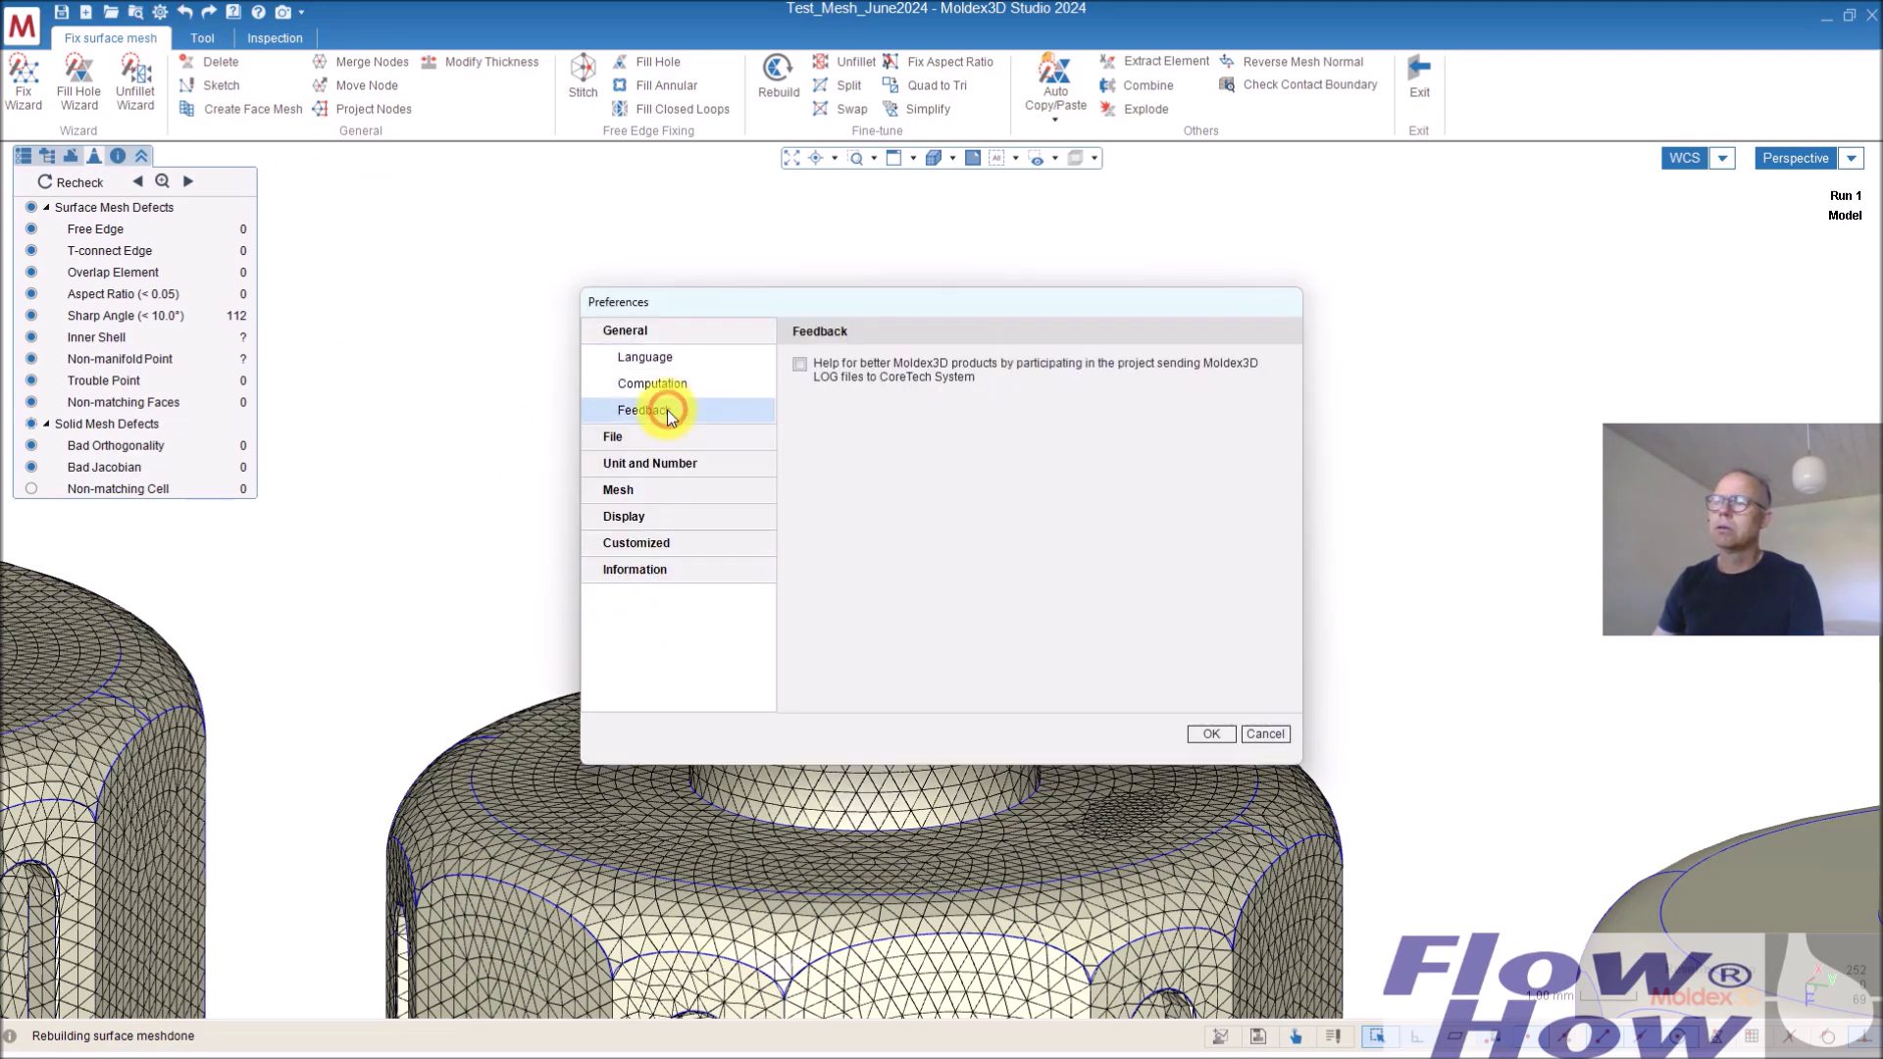
pyautogui.click(643, 490)
pyautogui.click(675, 490)
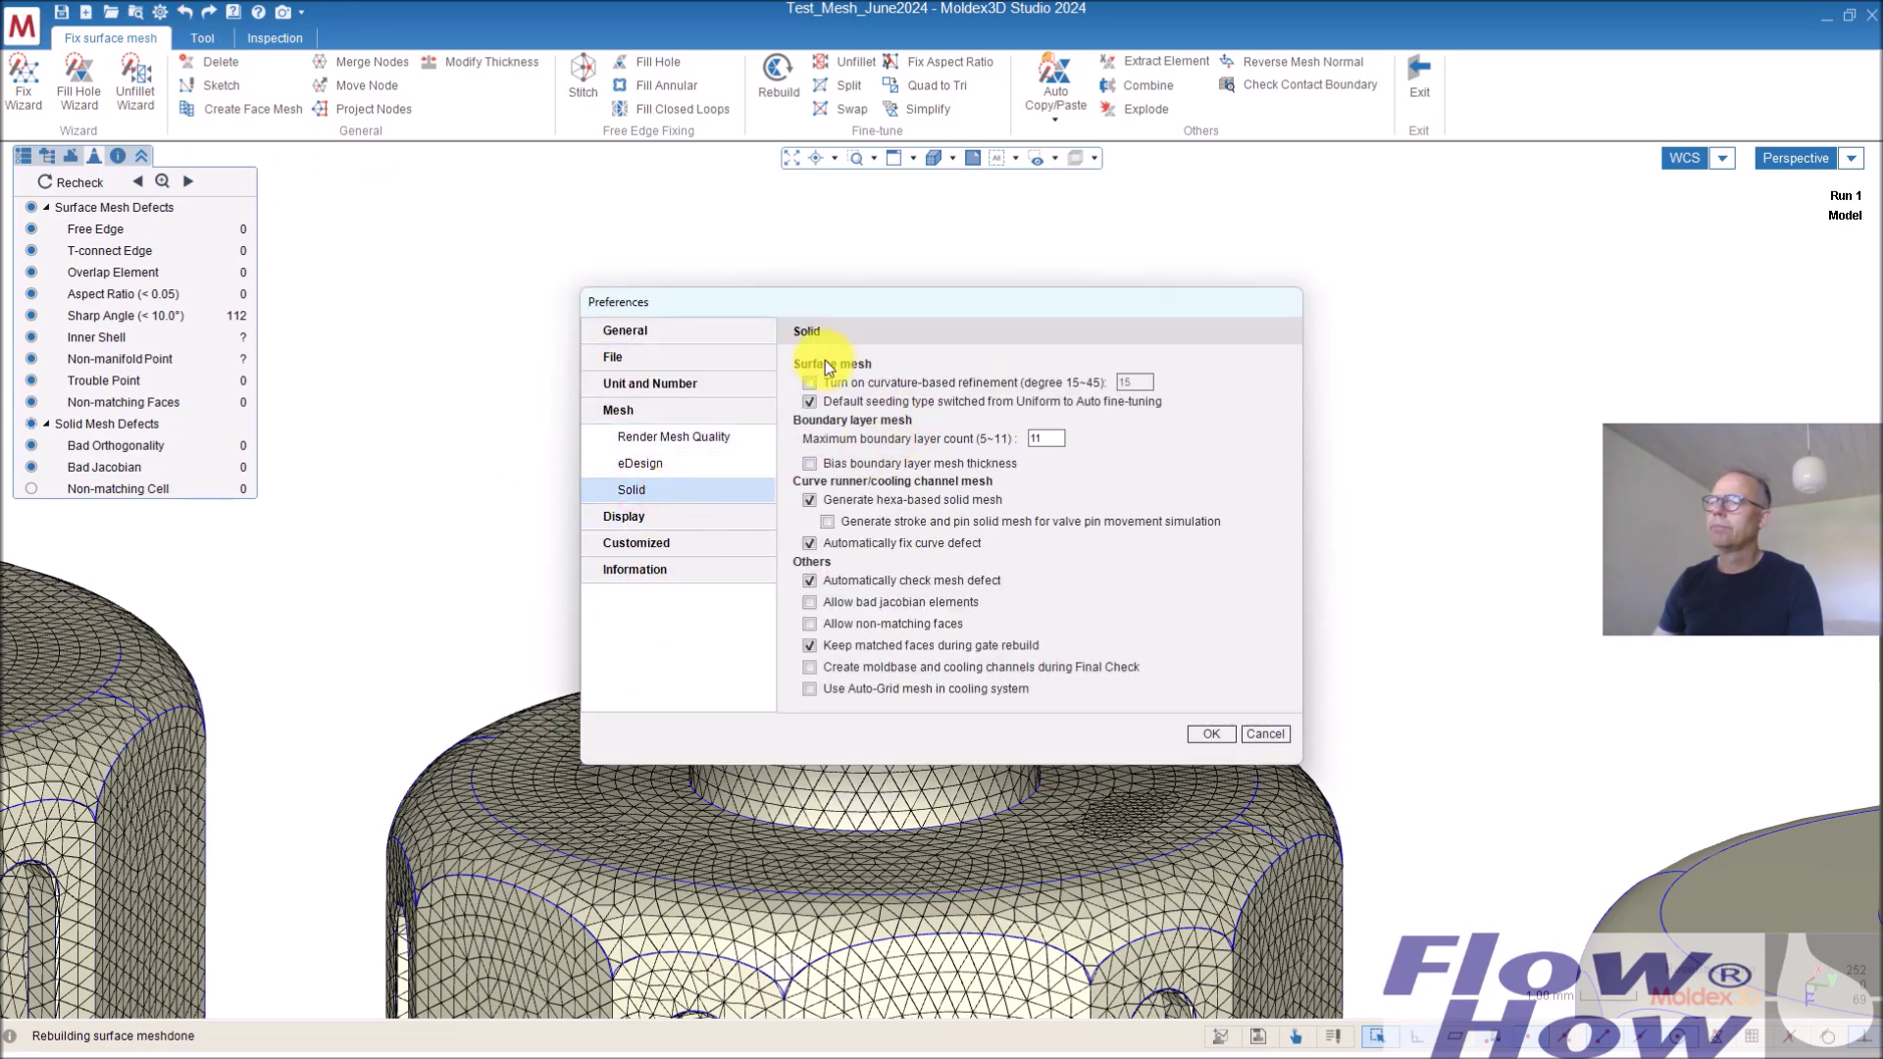
pyautogui.click(811, 382)
pyautogui.doubleClick(1128, 381)
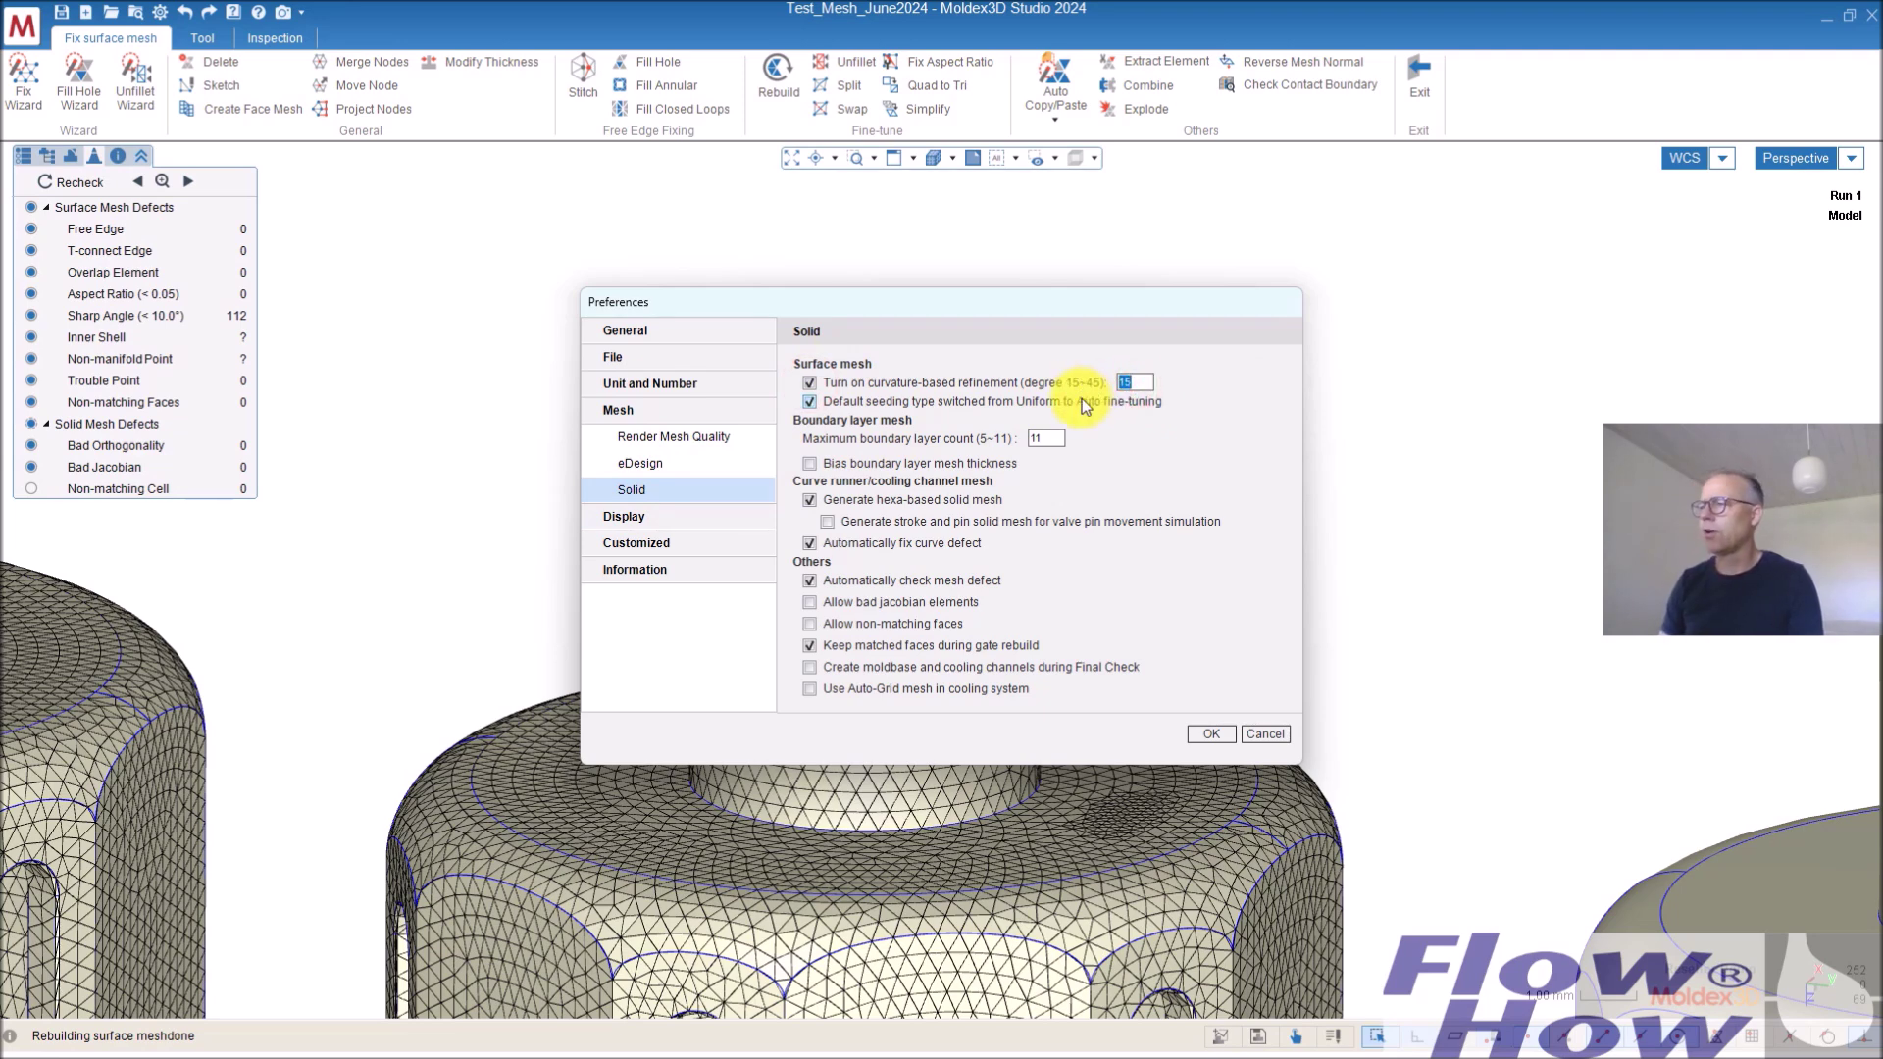
pyautogui.write('30')
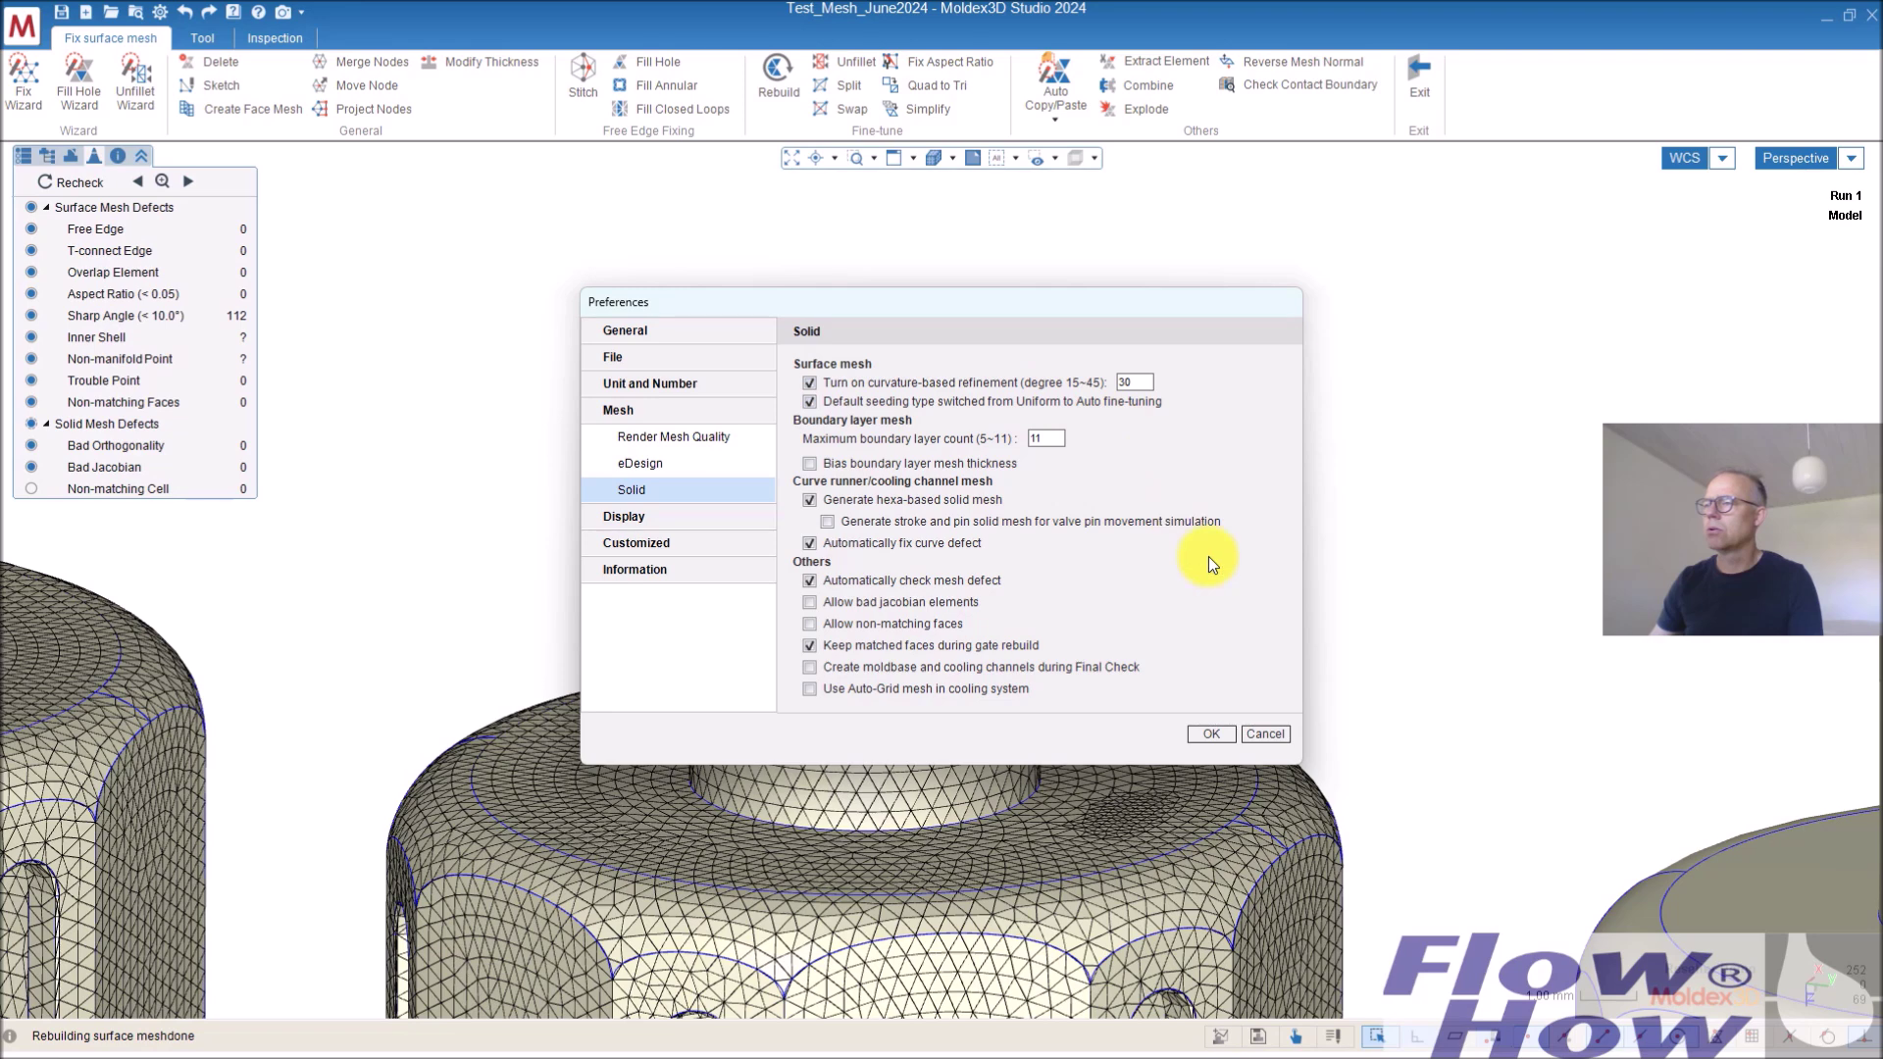
pyautogui.click(1214, 733)
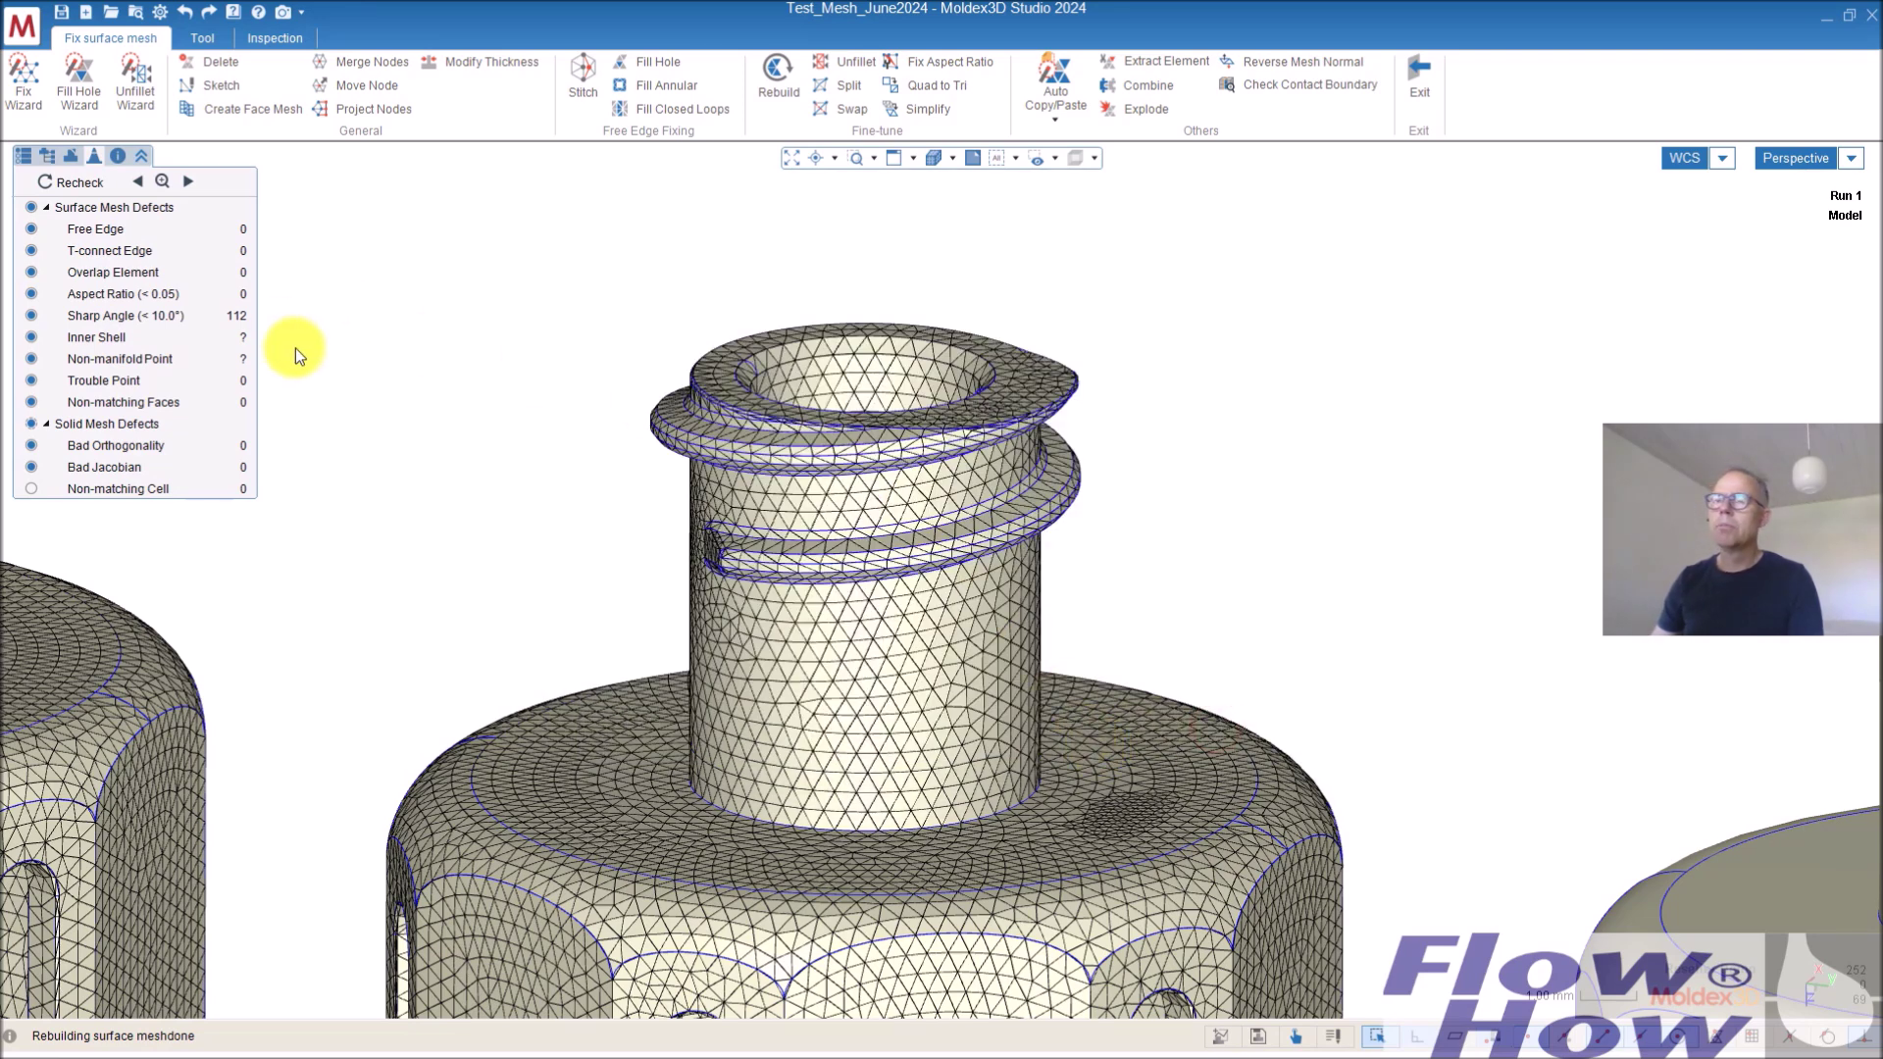